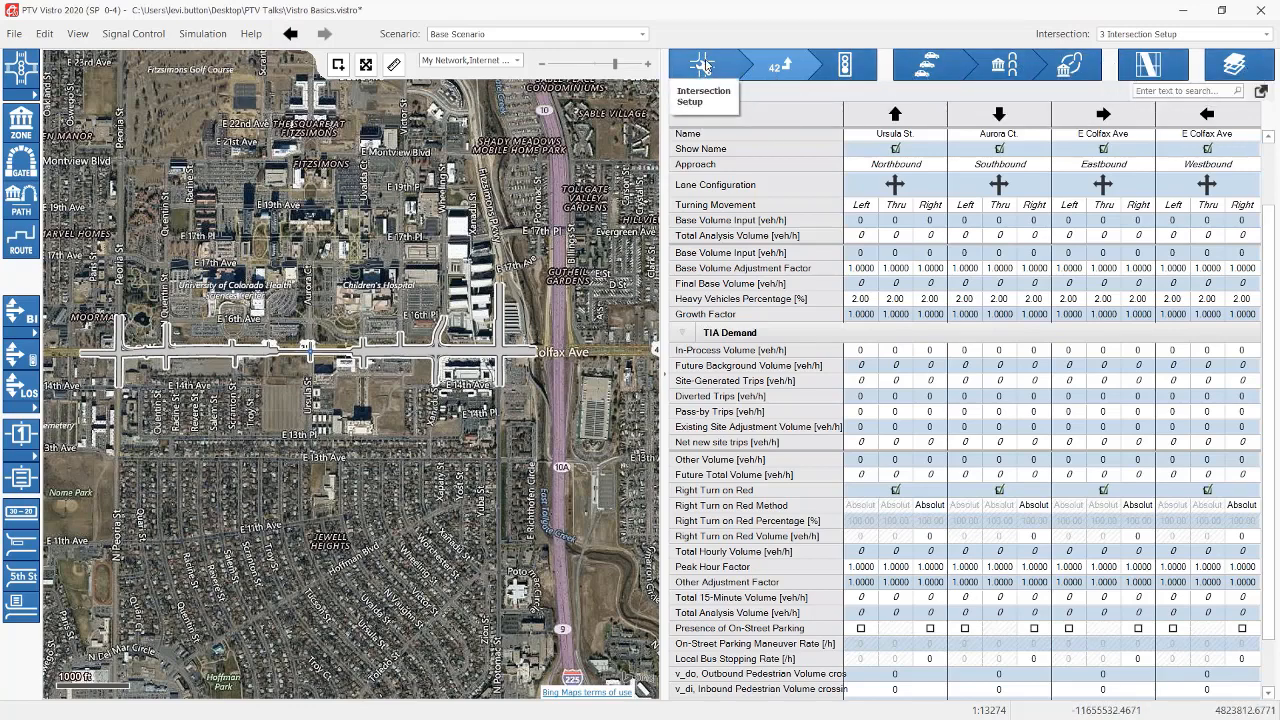
Step: Examine the Intersection Setup, Volumes and Traffic Control tables of intersection 3 in turn
{"action": "left_click", "coordinate": [706, 65]}
{"action": "left_click", "coordinate": [780, 66]}
{"action": "left_click", "coordinate": [838, 66]}
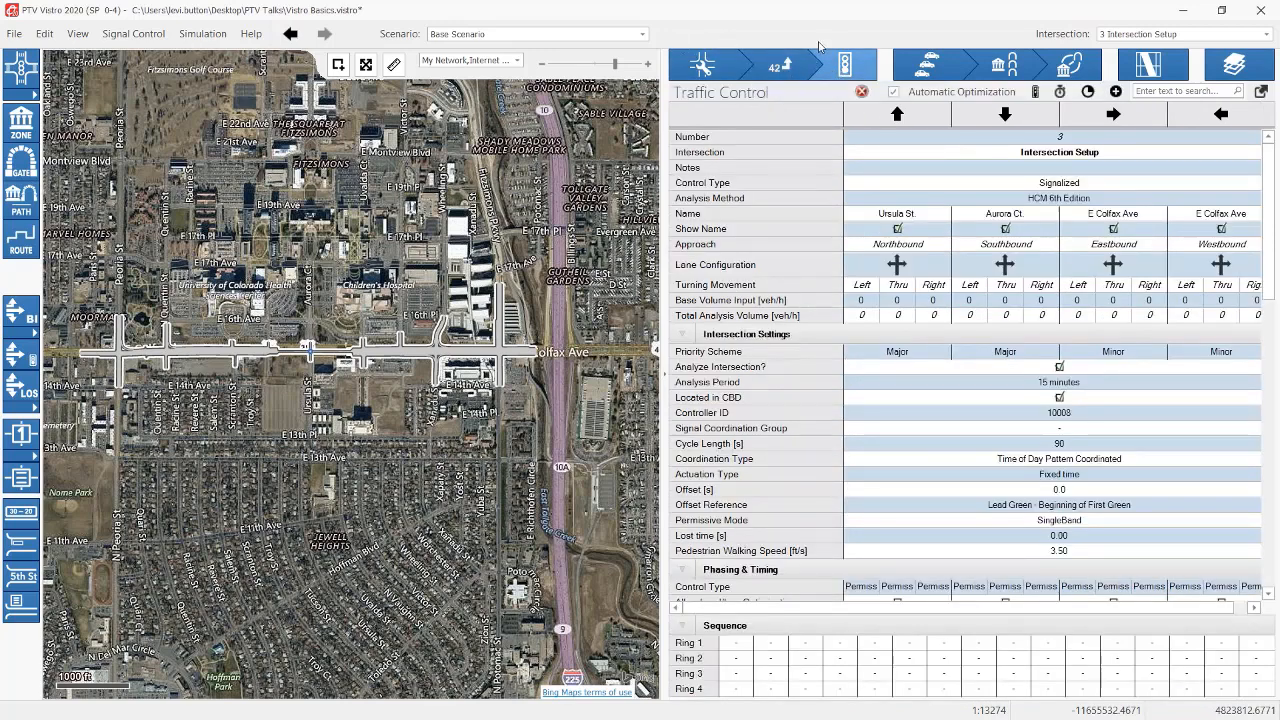
{"action": "left_click", "coordinate": [712, 80]}
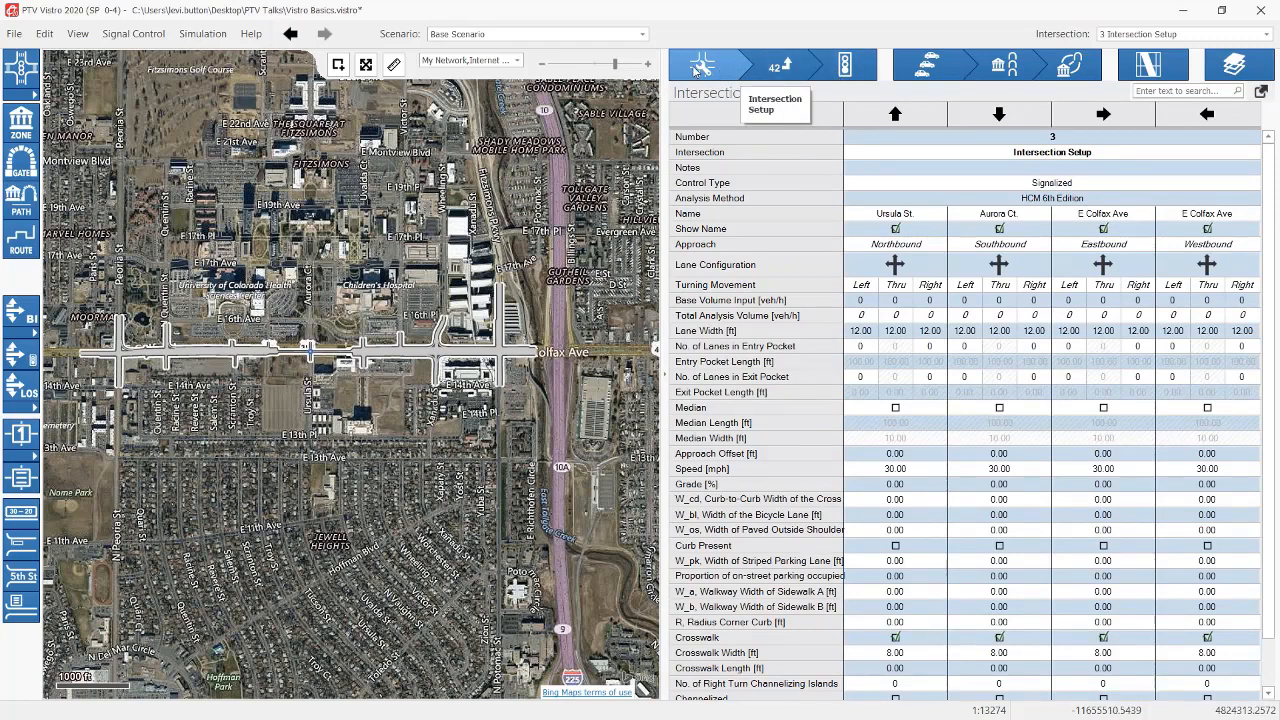
{"action": "left_click", "coordinate": [790, 77]}
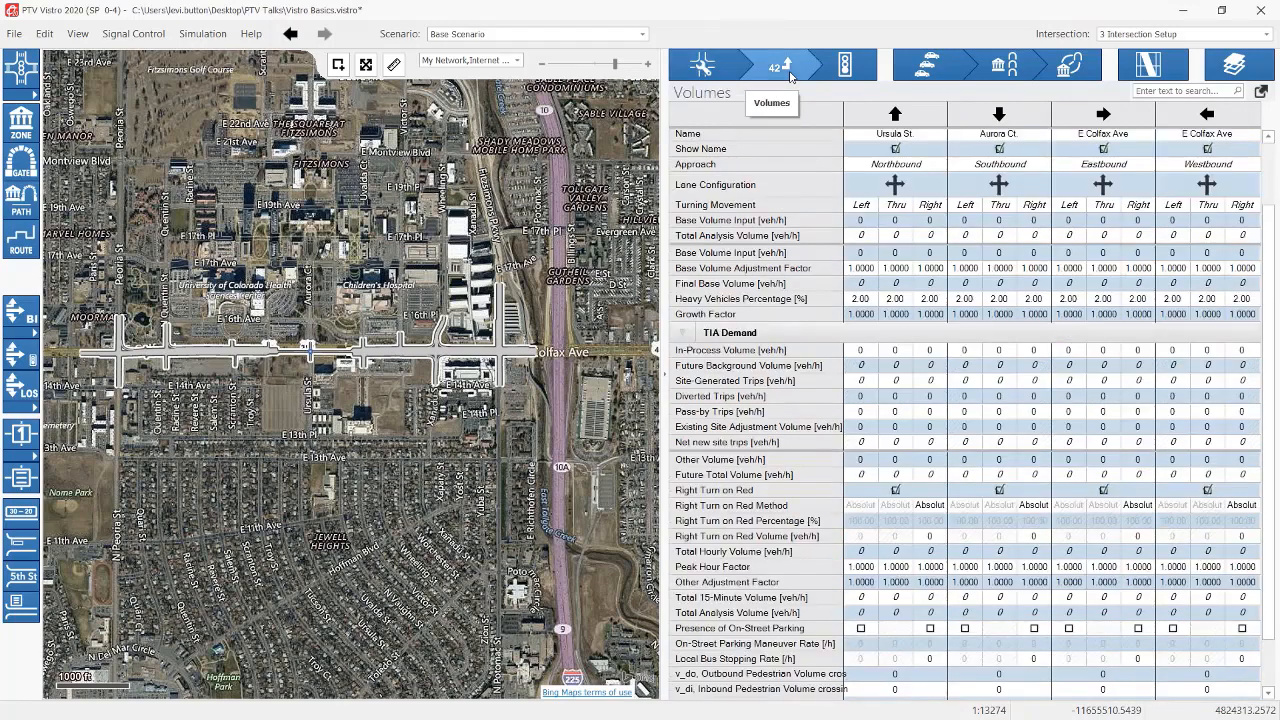
{"action": "left_click", "coordinate": [846, 72]}
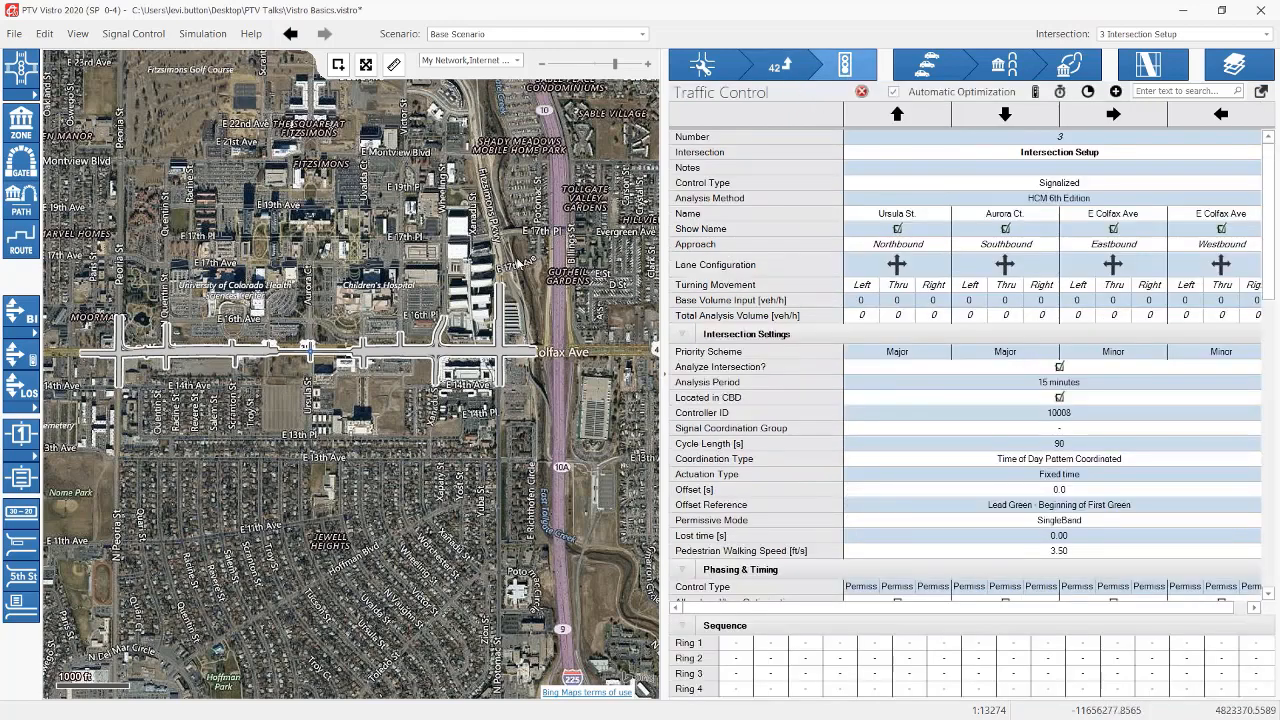
Step: Lower the My Network layer's opacity over the internet map, then return it to full opacity
{"action": "mouse_move", "coordinate": [512, 257]}
{"action": "left_mouse_down"}
{"action": "mouse_move", "coordinate": [482, 245]}
{"action": "mouse_move", "coordinate": [498, 258]}
{"action": "left_mouse_up"}
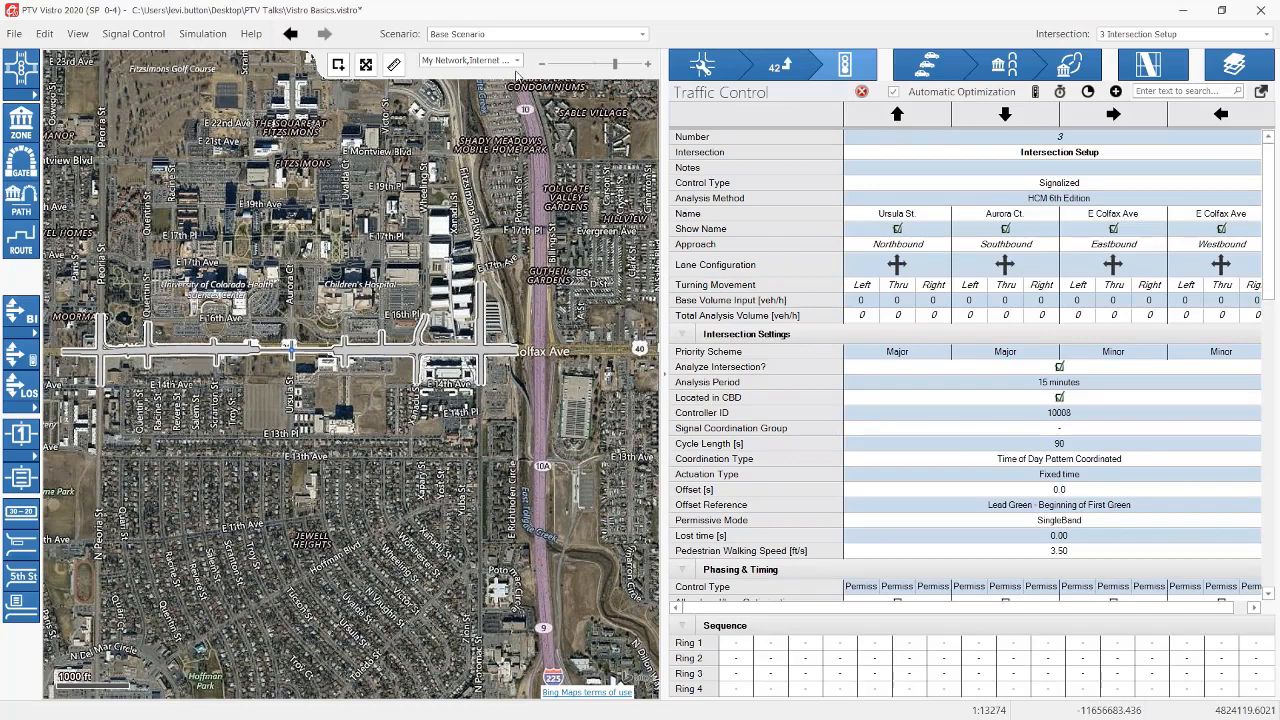
{"action": "left_click", "coordinate": [517, 62]}
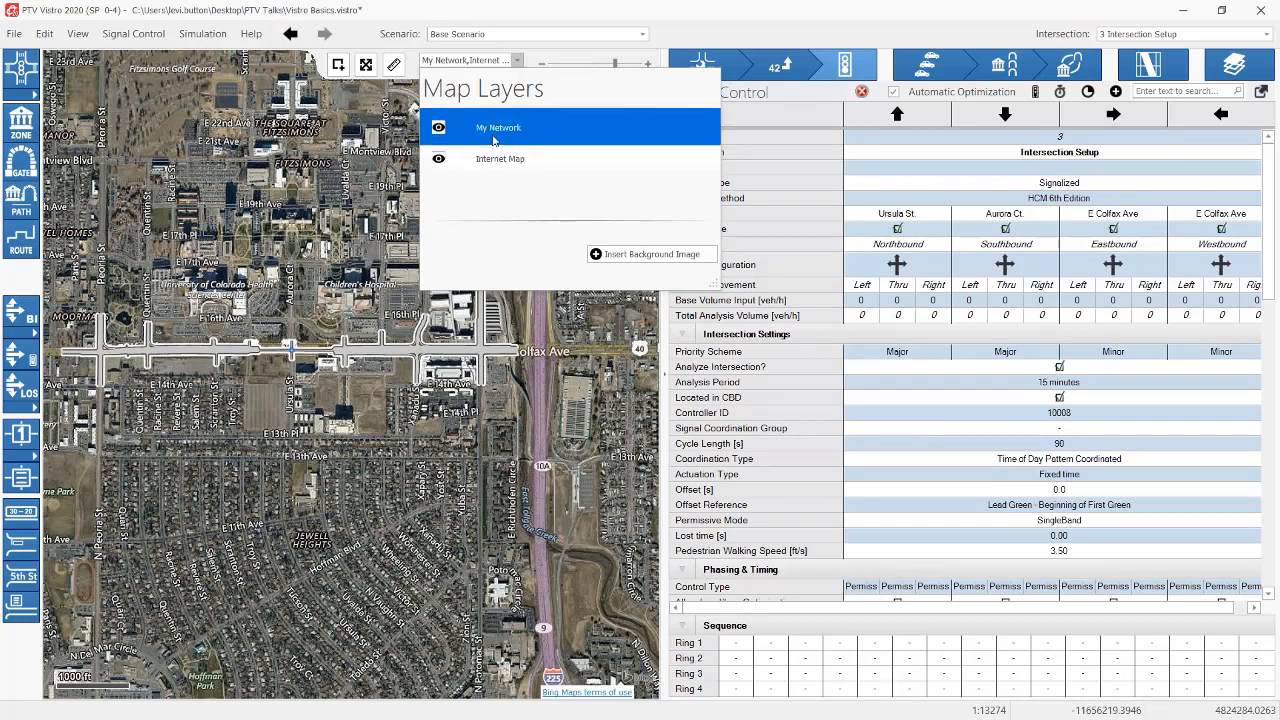
{"action": "mouse_move", "coordinate": [497, 132]}
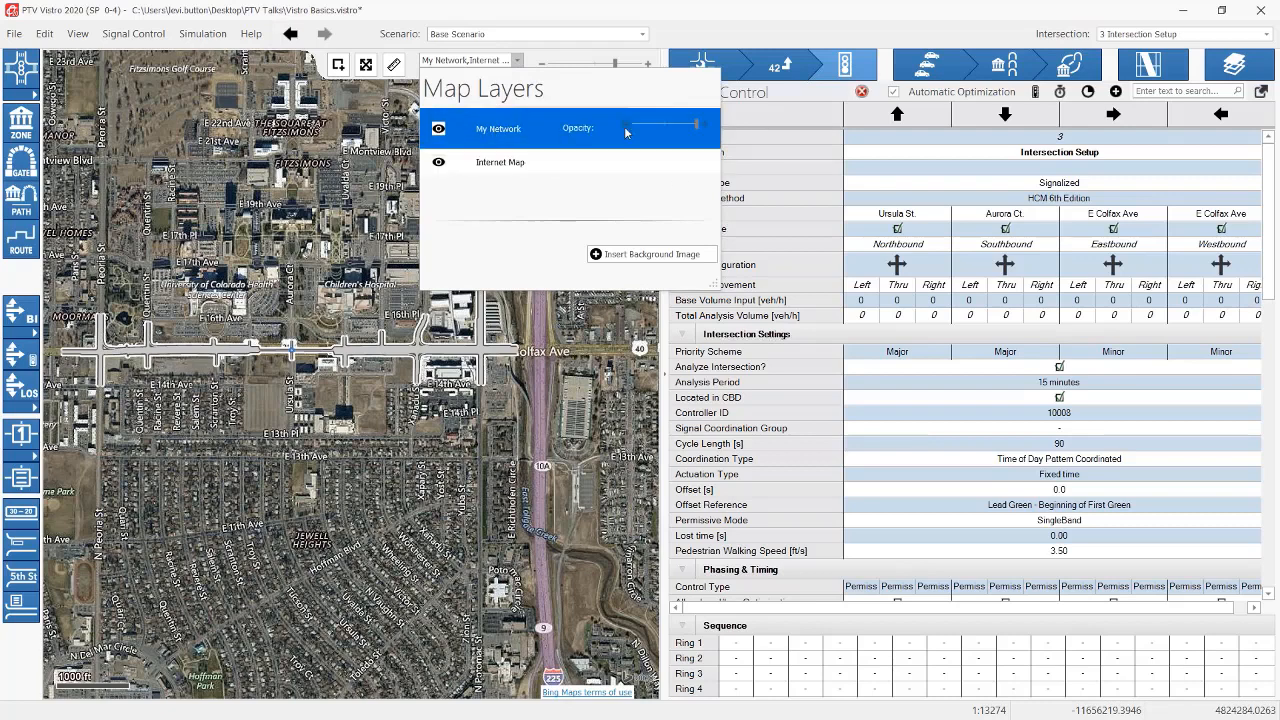
{"action": "left_click_drag", "start_coordinate": [697, 128], "coordinate": [590, 130]}
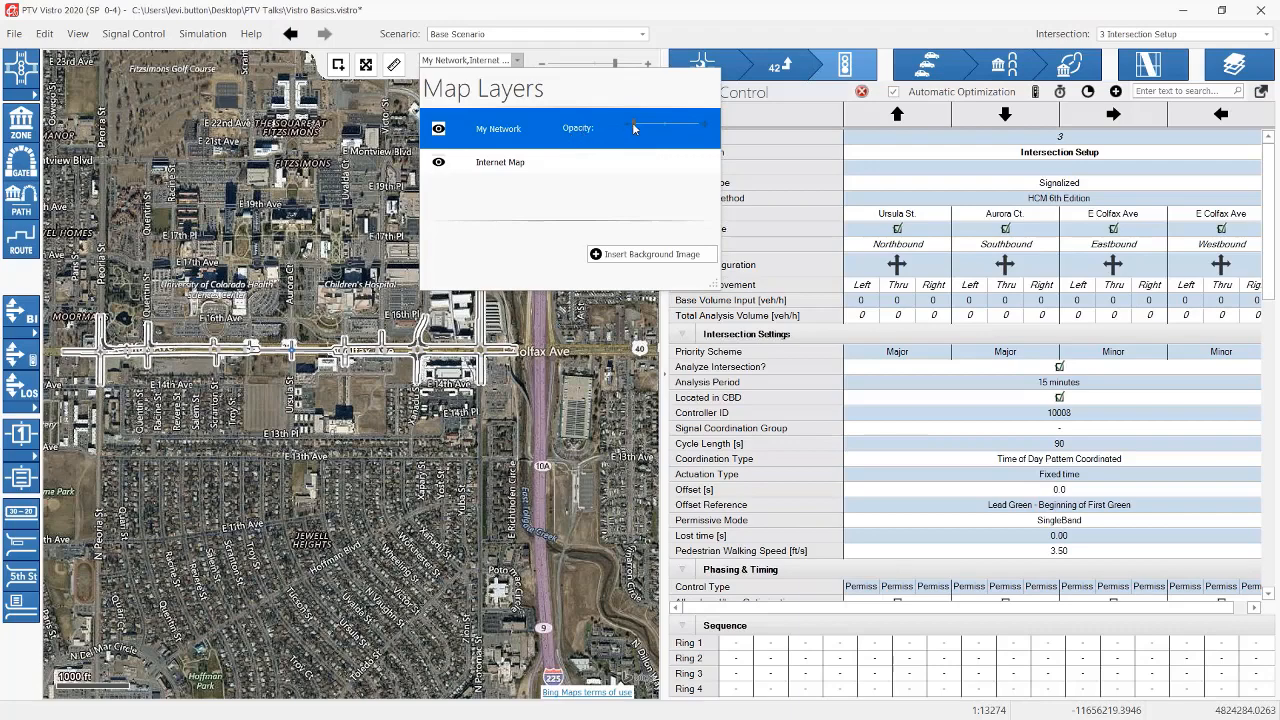
{"action": "left_click_drag", "start_coordinate": [638, 127], "coordinate": [700, 129]}
{"action": "left_click", "coordinate": [430, 345]}
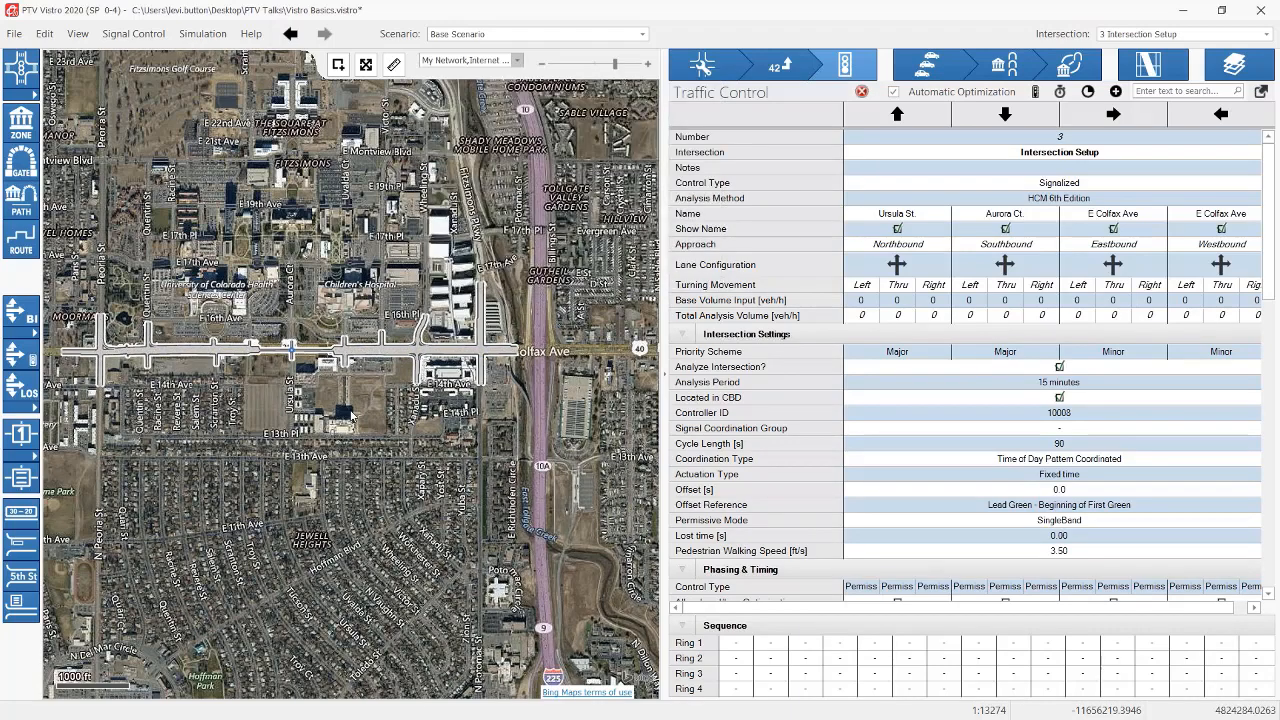
Step: Select the Sample 1 intersection at E Colfax Ave and Potomac St on the map
{"action": "scroll", "coordinate": [402, 360], "scroll_direction": "up", "scroll_amount": 2}
{"action": "scroll", "coordinate": [527, 237], "scroll_direction": "up", "scroll_amount": 2}
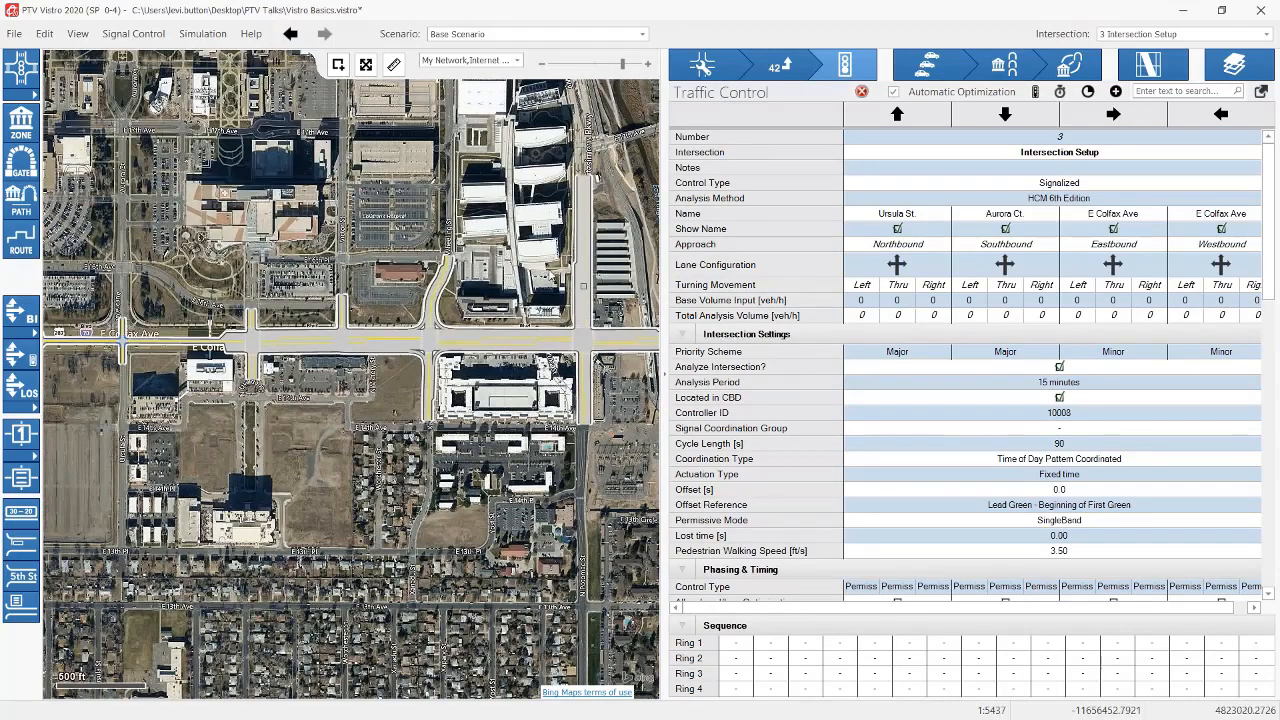
{"action": "scroll", "coordinate": [625, 330], "scroll_direction": "up", "scroll_amount": 2}
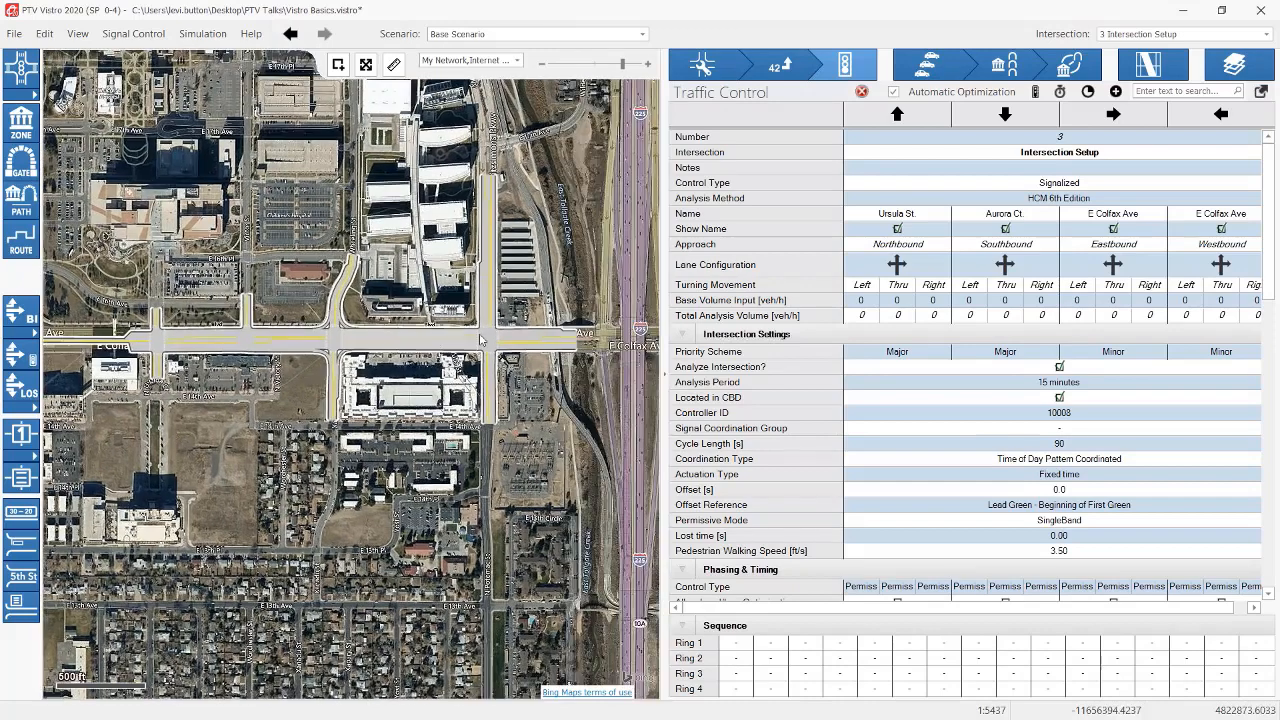
{"action": "left_click", "coordinate": [505, 357]}
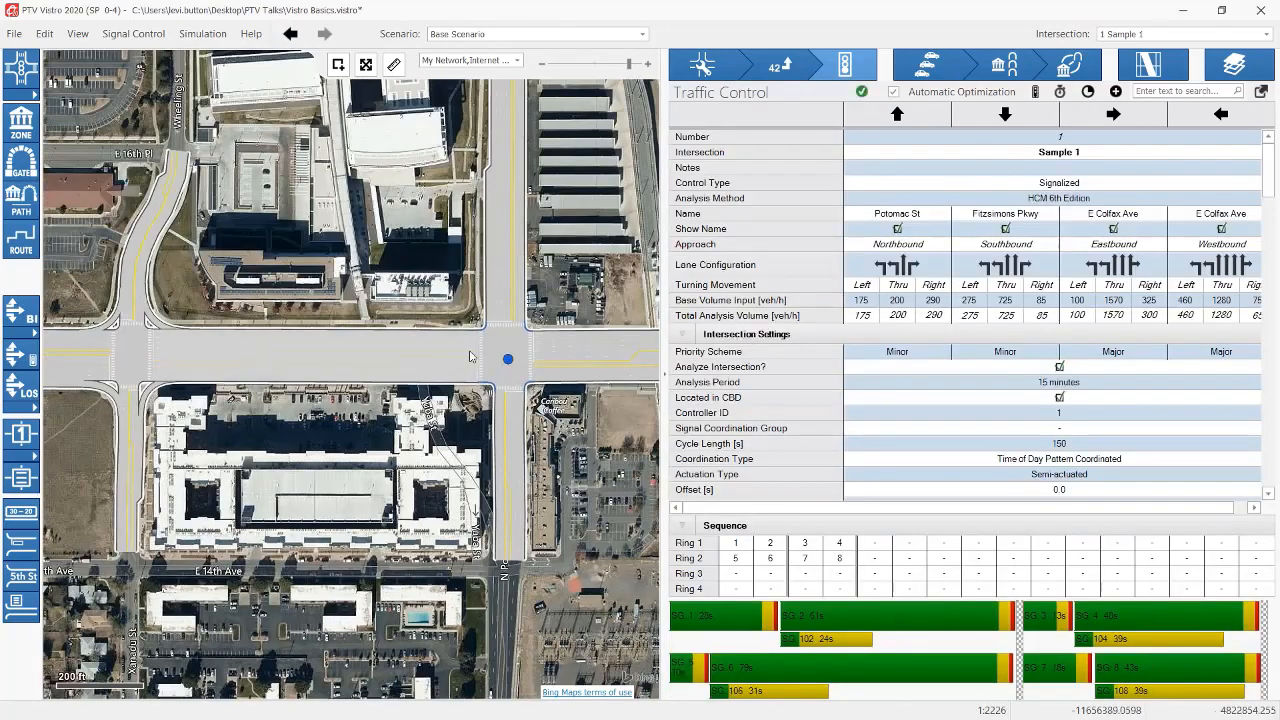
Step: Fade the My Network layer so that the aerial imagery shows through the drawn roads
{"action": "left_click", "coordinate": [517, 61]}
{"action": "left_click", "coordinate": [515, 121]}
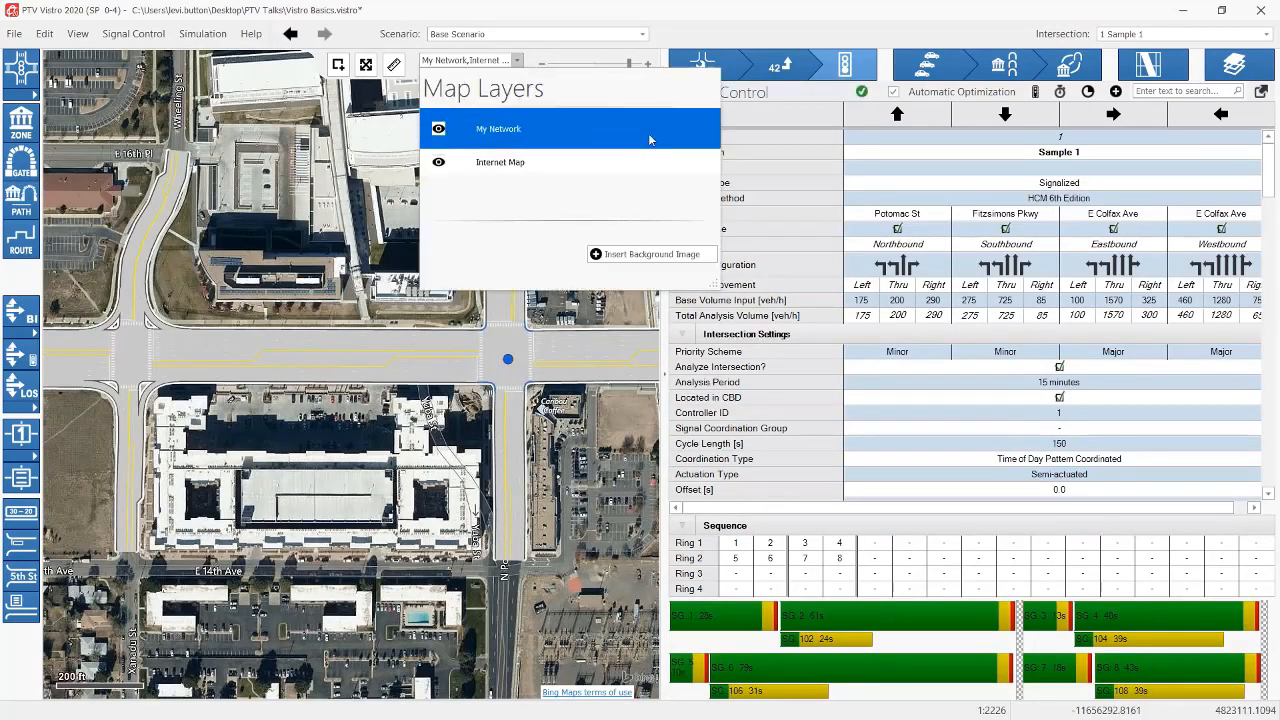
{"action": "left_click", "coordinate": [640, 162]}
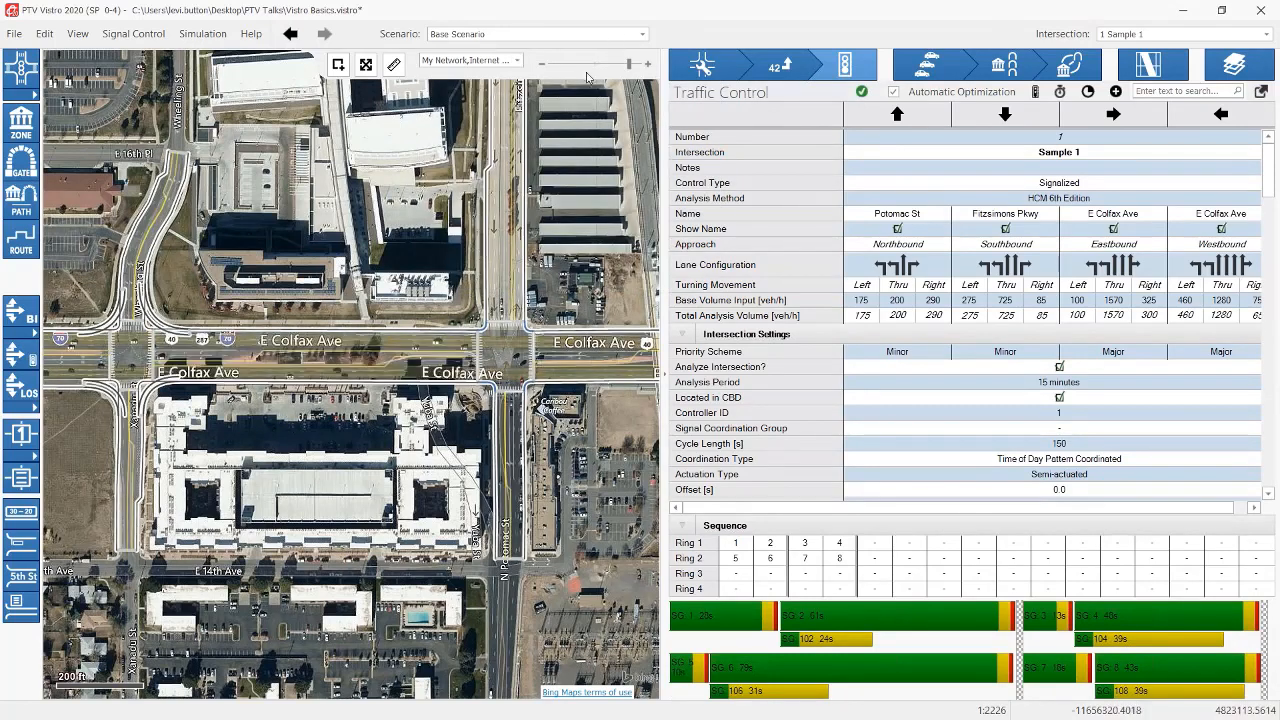
Step: Check the map type and opacity settings of the Internet Map layer
{"action": "left_click", "coordinate": [517, 61]}
{"action": "left_click", "coordinate": [500, 121]}
{"action": "left_click", "coordinate": [505, 154]}
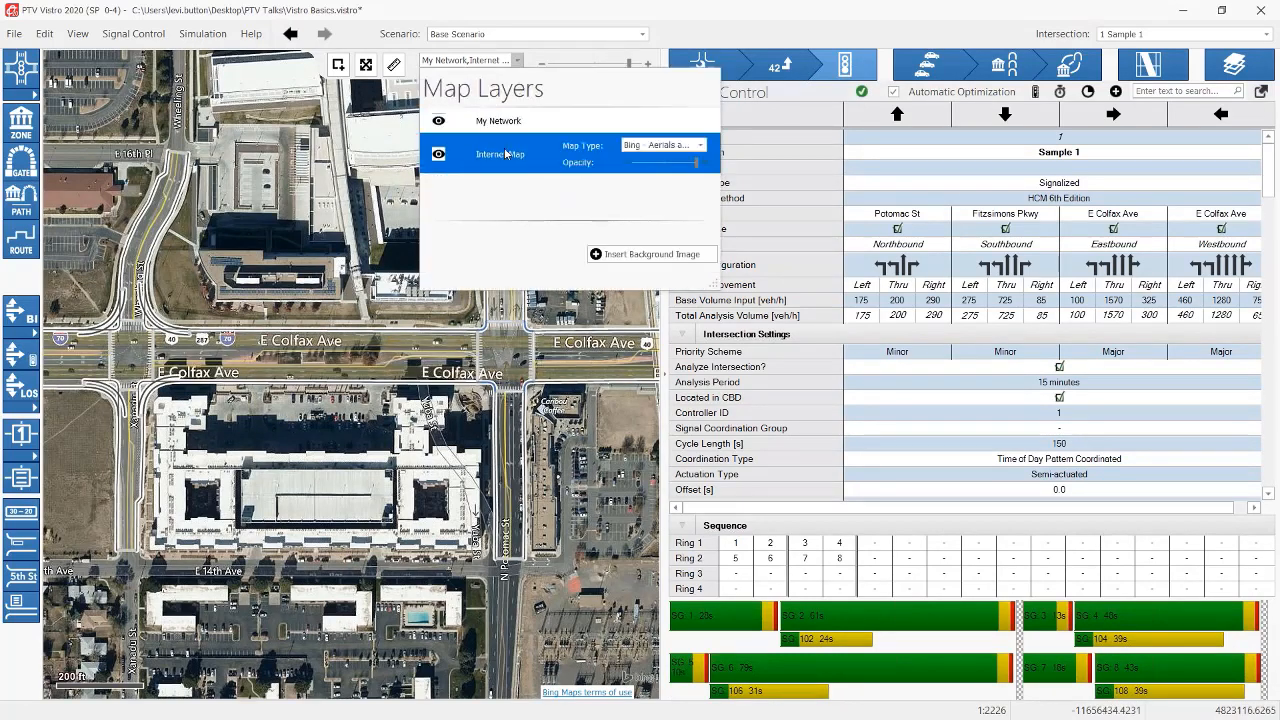
{"action": "left_click", "coordinate": [663, 147]}
{"action": "left_click", "coordinate": [670, 219]}
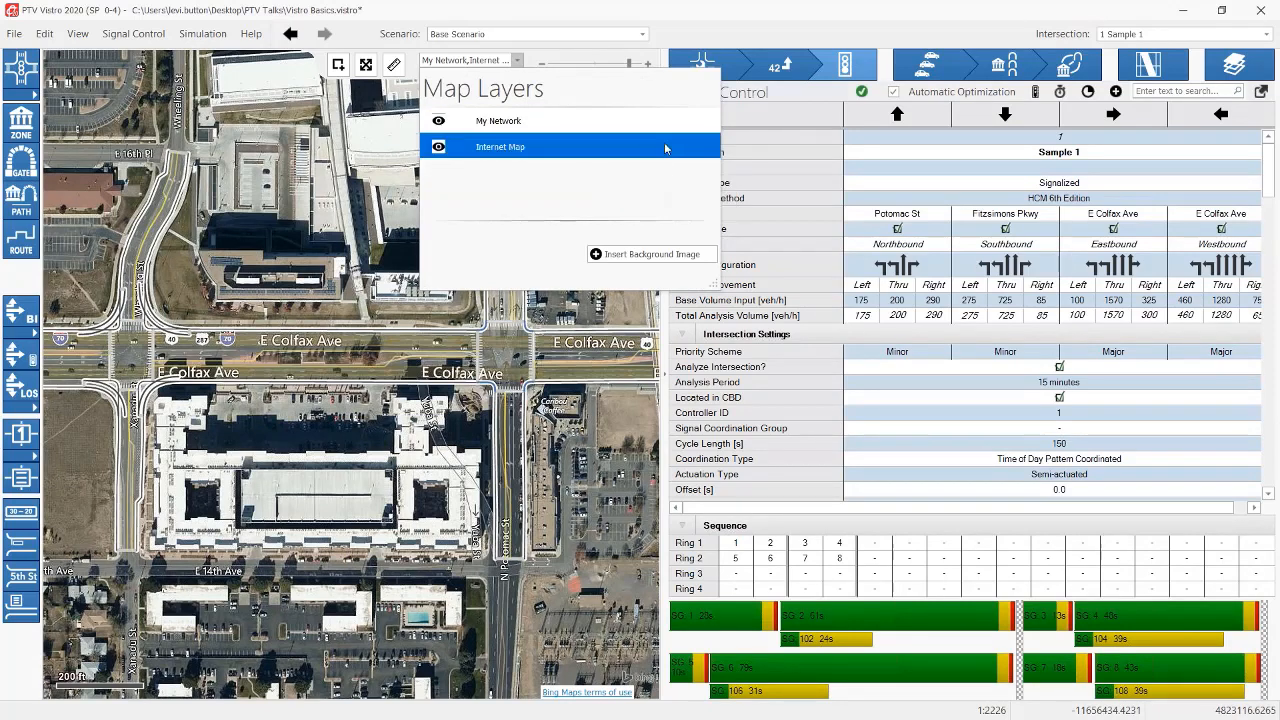
Step: Restore the My Network layer to full opacity over the aerial map
{"action": "mouse_move", "coordinate": [690, 168]}
{"action": "mouse_move", "coordinate": [690, 168]}
{"action": "left_mouse_down"}
{"action": "mouse_move", "coordinate": [650, 172]}
{"action": "mouse_move", "coordinate": [697, 160]}
{"action": "left_mouse_up"}
{"action": "mouse_move", "coordinate": [655, 135]}
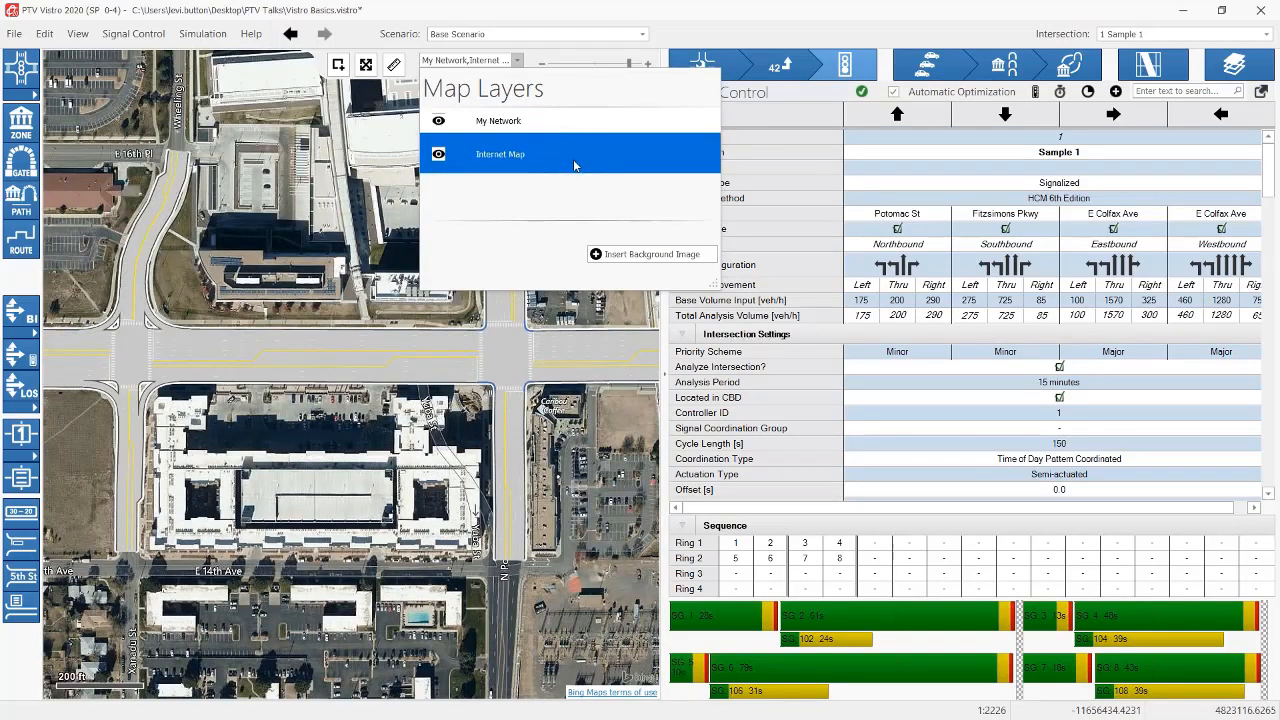
Step: Review the map types offered for the Internet Map layer and keep the current aerial background
{"action": "mouse_move", "coordinate": [600, 158]}
{"action": "left_click", "coordinate": [699, 145]}
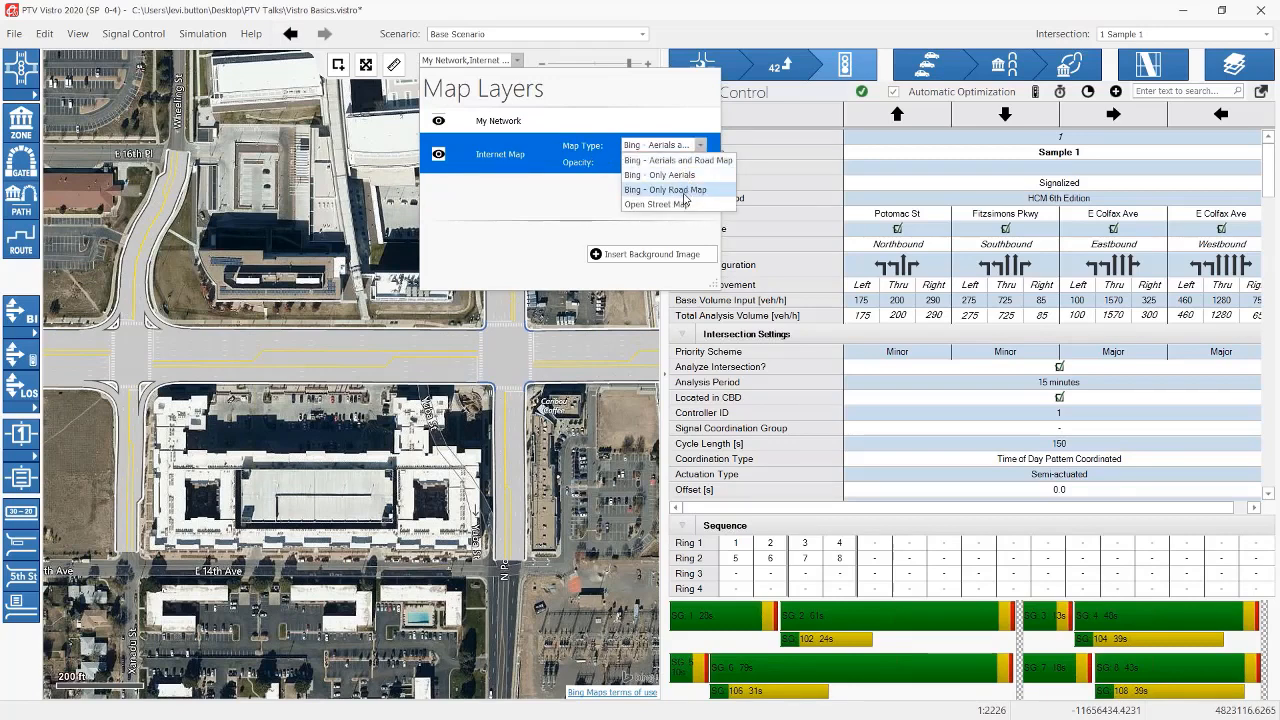
{"action": "left_click", "coordinate": [598, 206]}
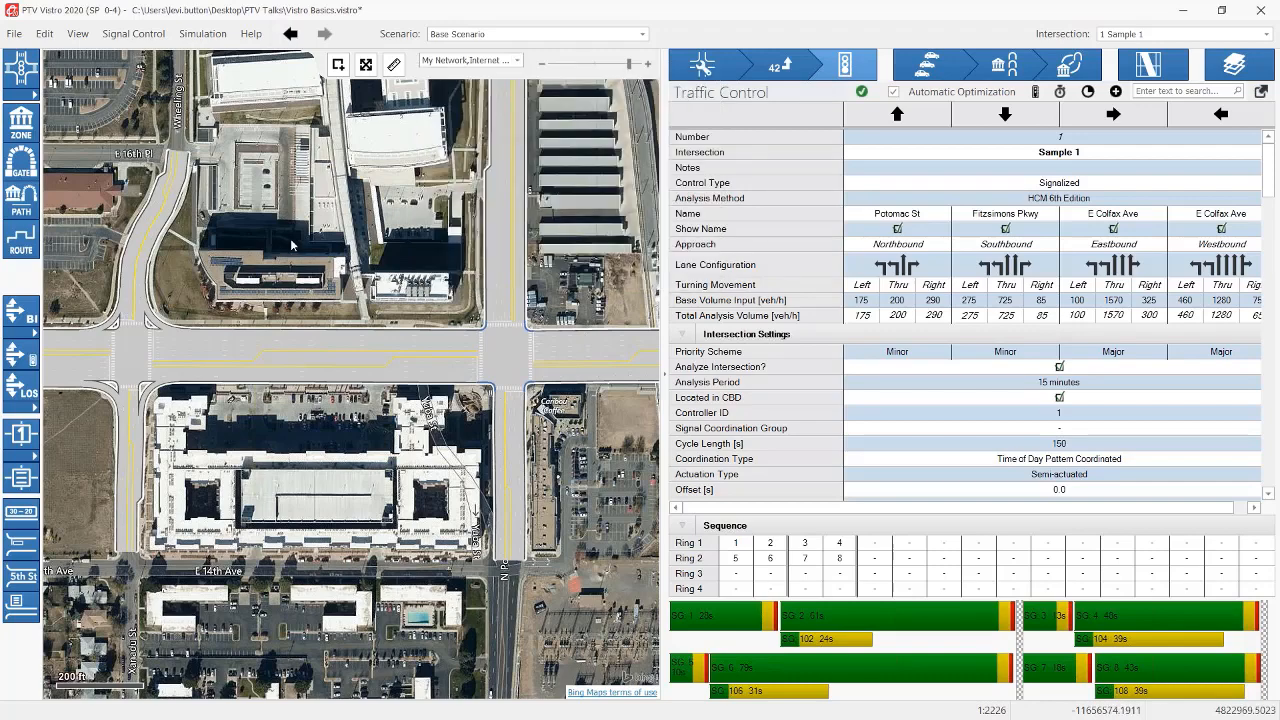
Step: Select the Sample 2 intersection on E Colfax Ave and examine its lane geometry and crosswalk data in Intersection Setup
{"action": "scroll", "coordinate": [330, 305], "scroll_direction": "down", "scroll_amount": 1}
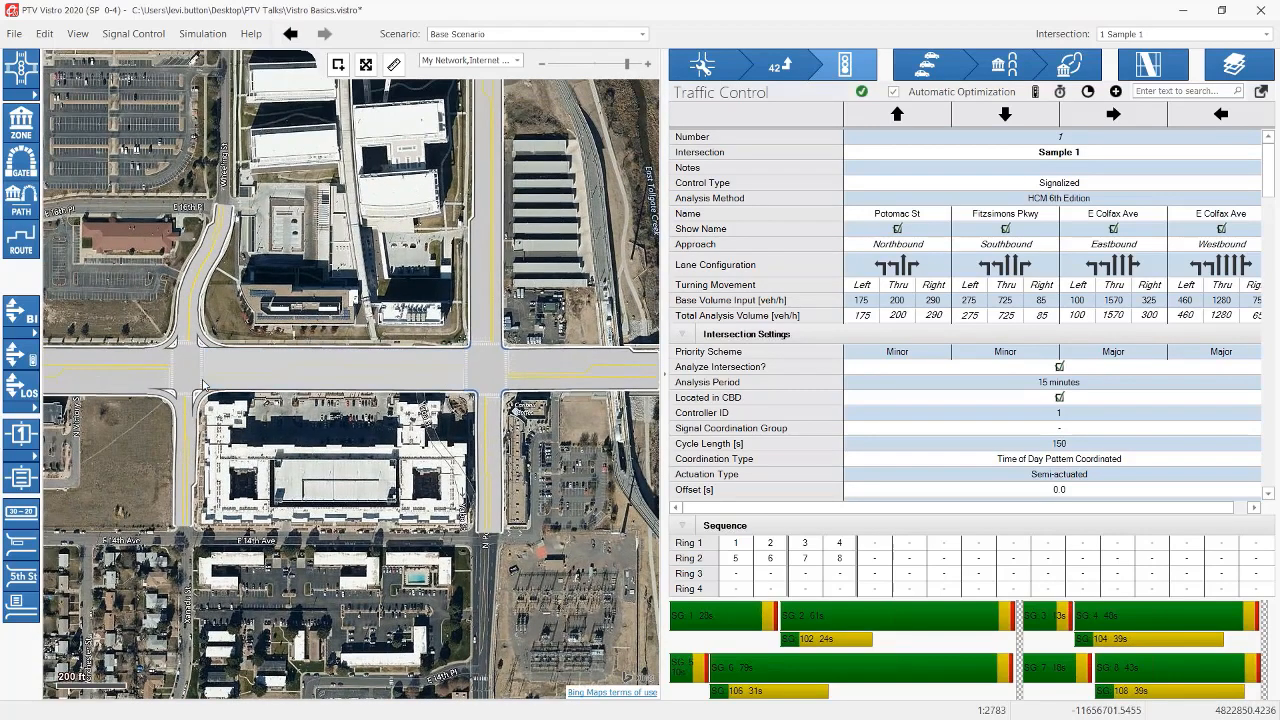
{"action": "left_click", "coordinate": [186, 370]}
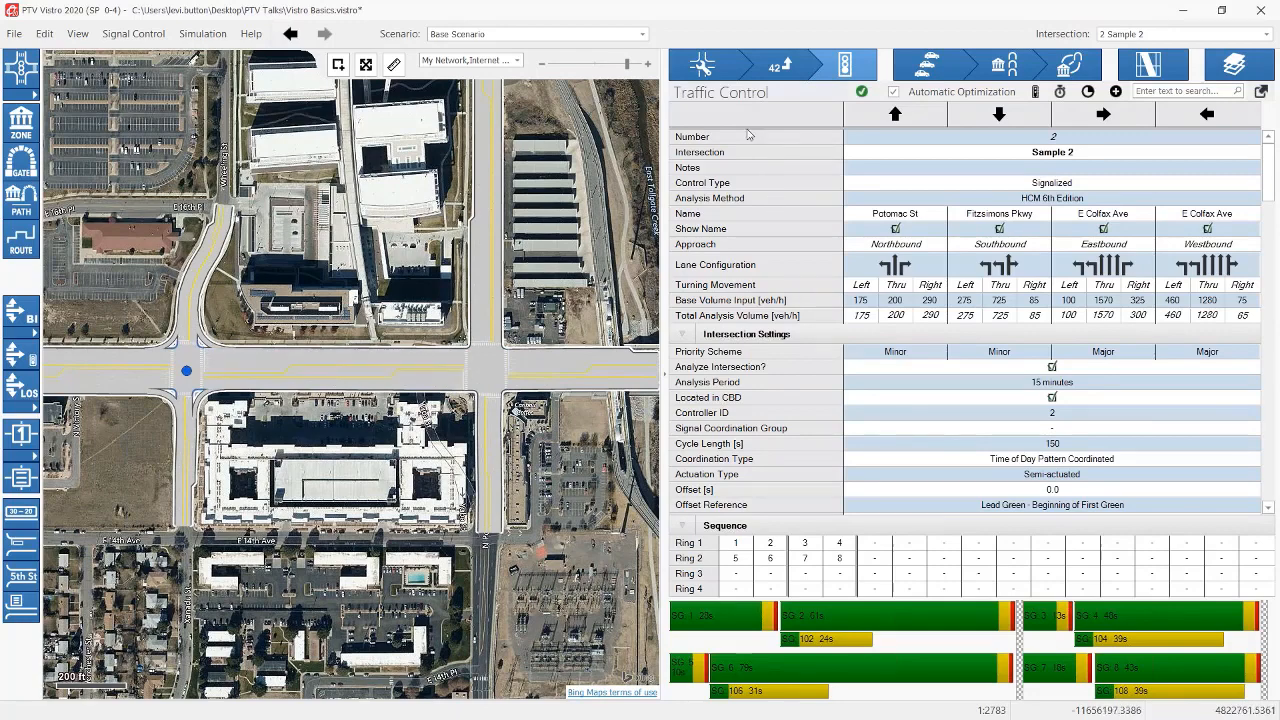
{"action": "left_click", "coordinate": [704, 64]}
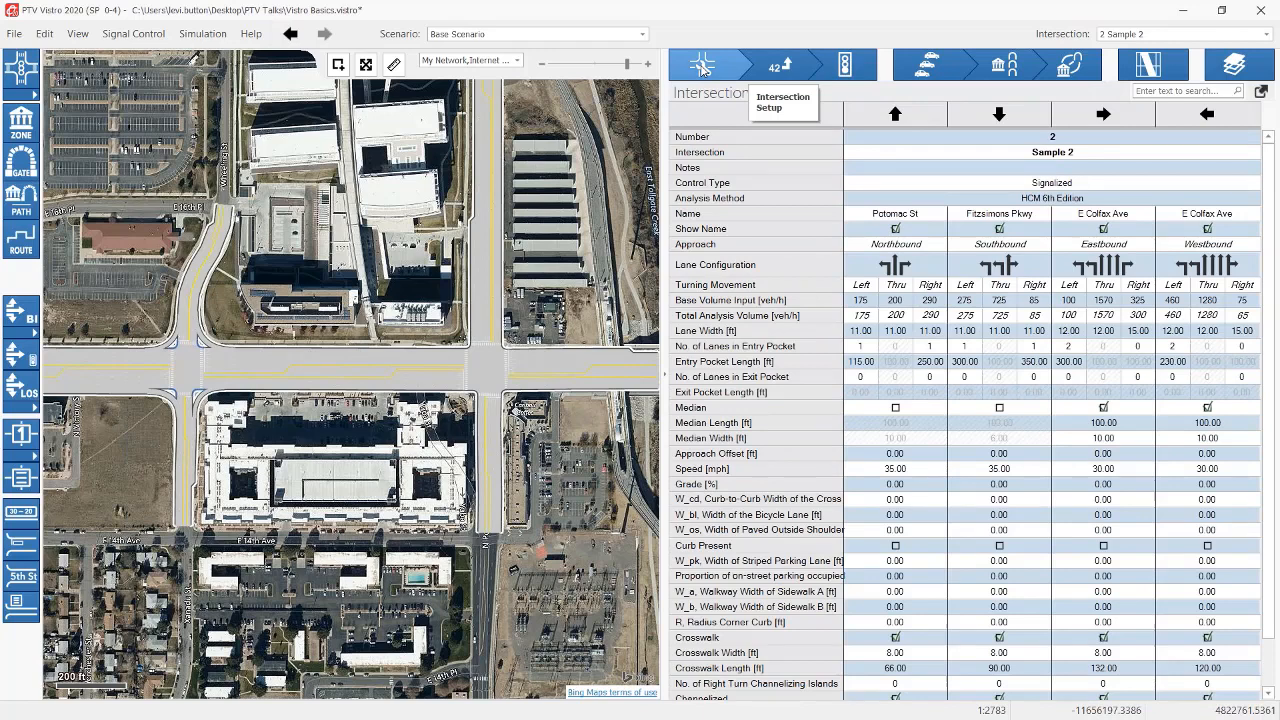
{"action": "scroll", "coordinate": [1020, 355], "scroll_direction": "down", "scroll_amount": 1}
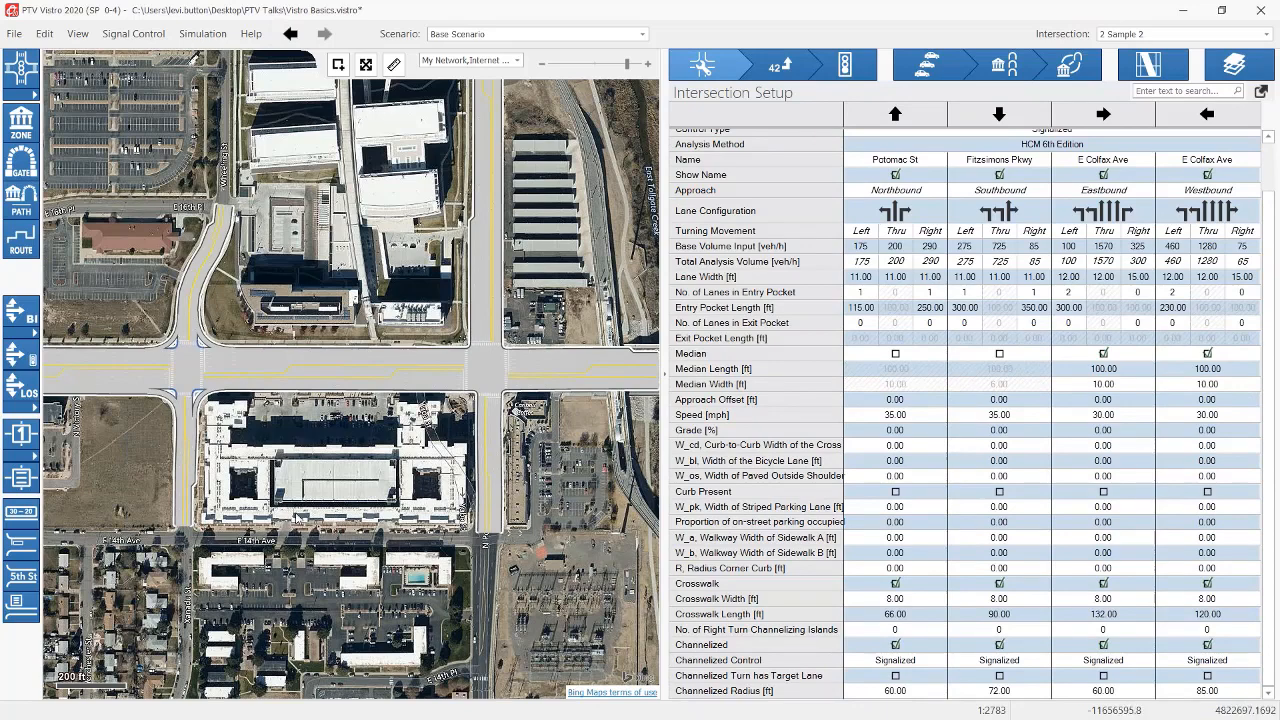
Step: Examine the Volumes table of Sample 2, including base volumes, TIA demand, right turns on red and pedestrian volumes
{"action": "left_click", "coordinate": [785, 70]}
{"action": "scroll", "coordinate": [891, 307], "scroll_direction": "up", "scroll_amount": 2}
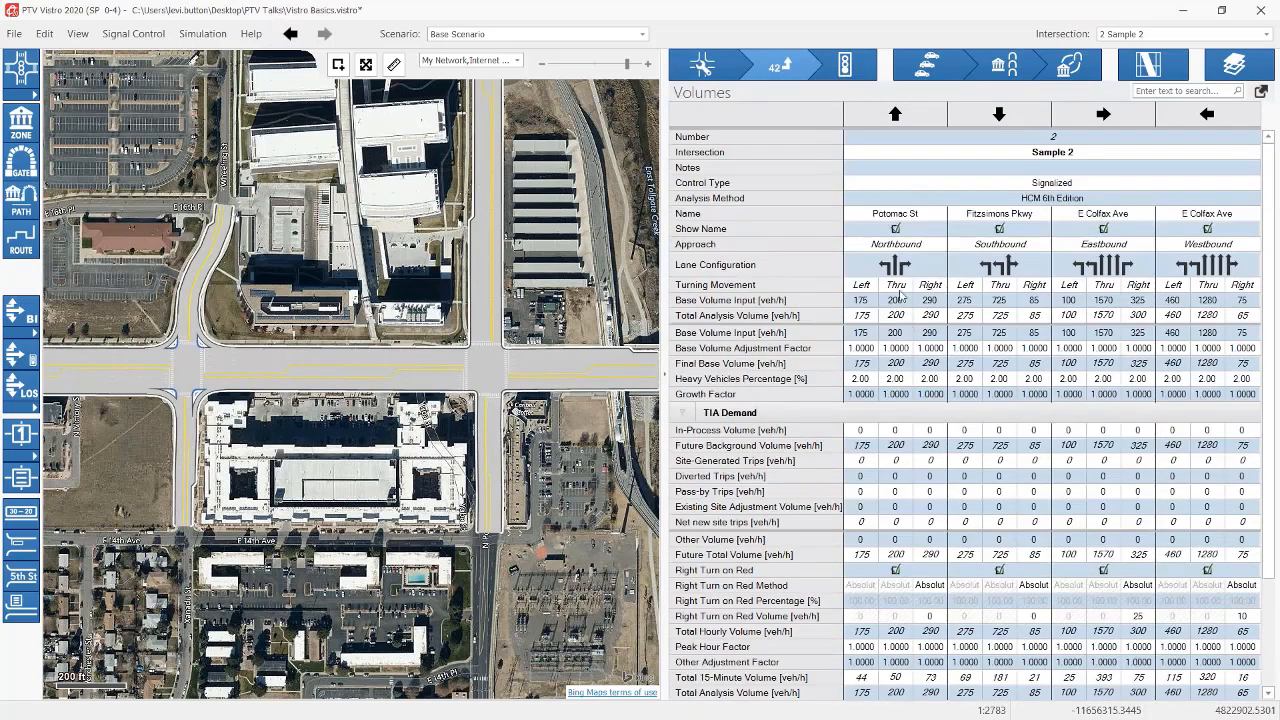
{"action": "scroll", "coordinate": [899, 337], "scroll_direction": "down", "scroll_amount": 2}
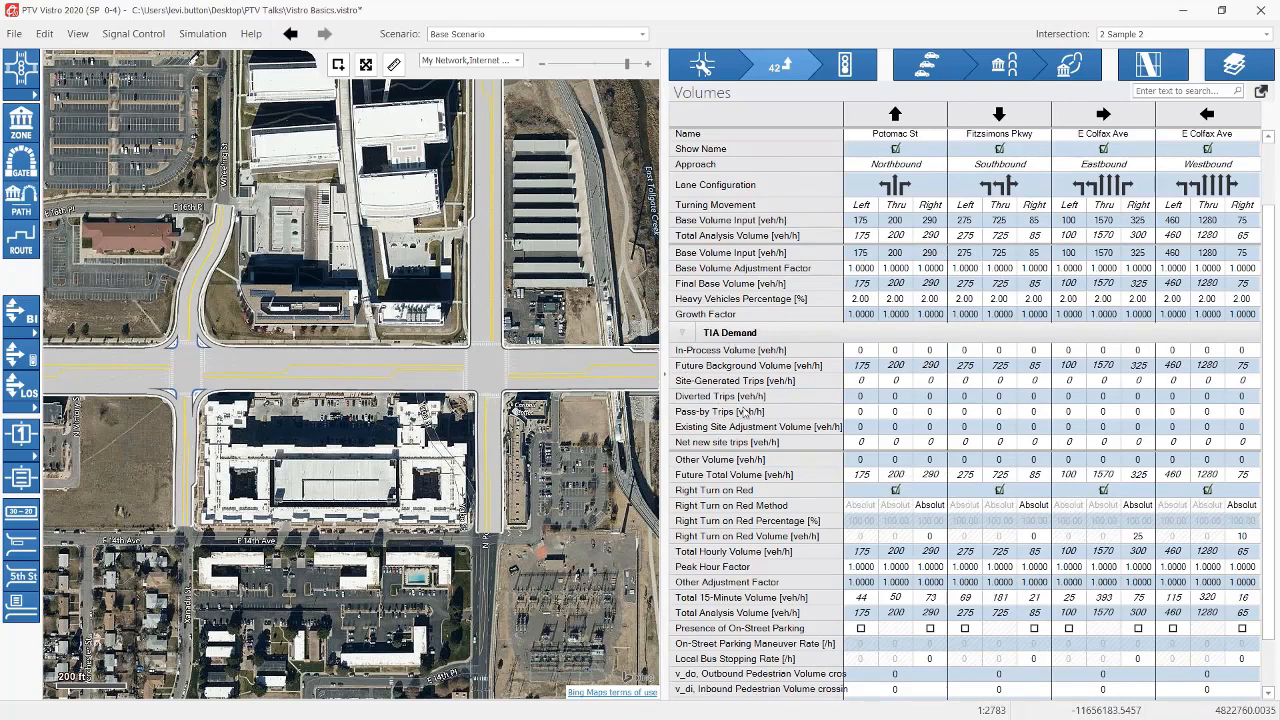
{"action": "scroll", "coordinate": [770, 575], "scroll_direction": "down", "scroll_amount": 1}
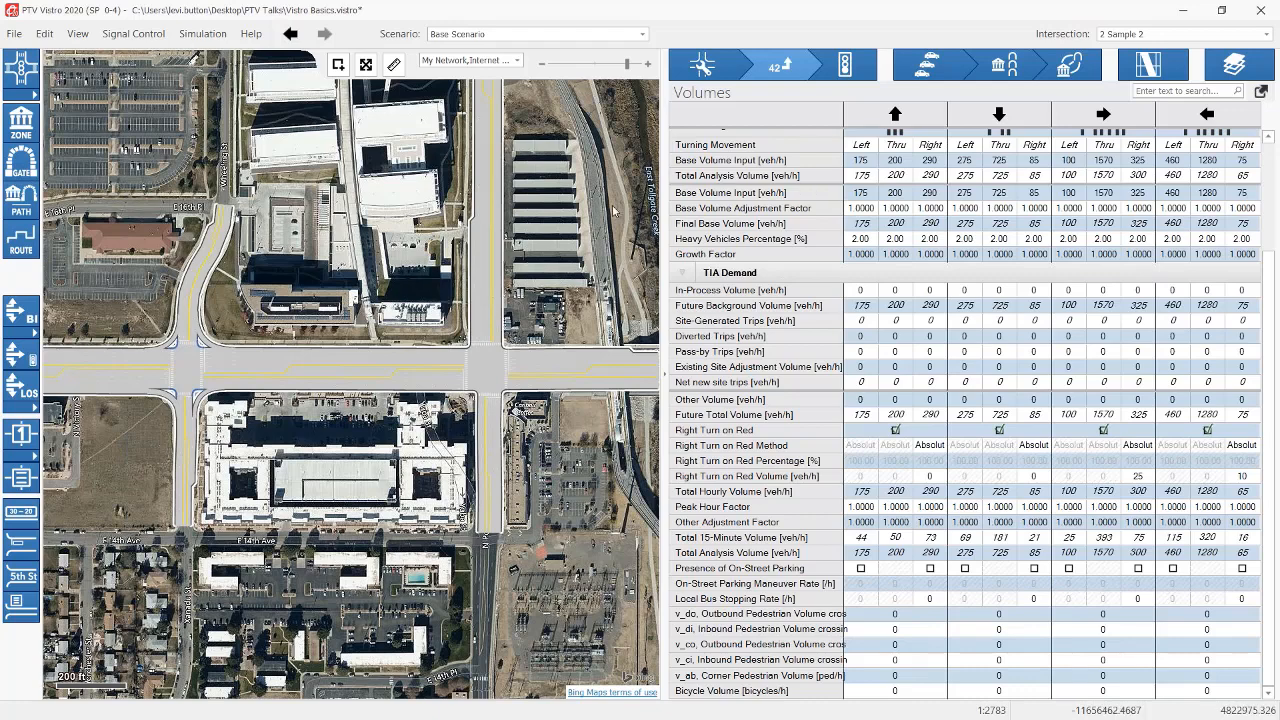
Step: Examine the Traffic Control data of Sample 2, from signal settings and lane group calculations to delay and LOS results
{"action": "left_click", "coordinate": [848, 68]}
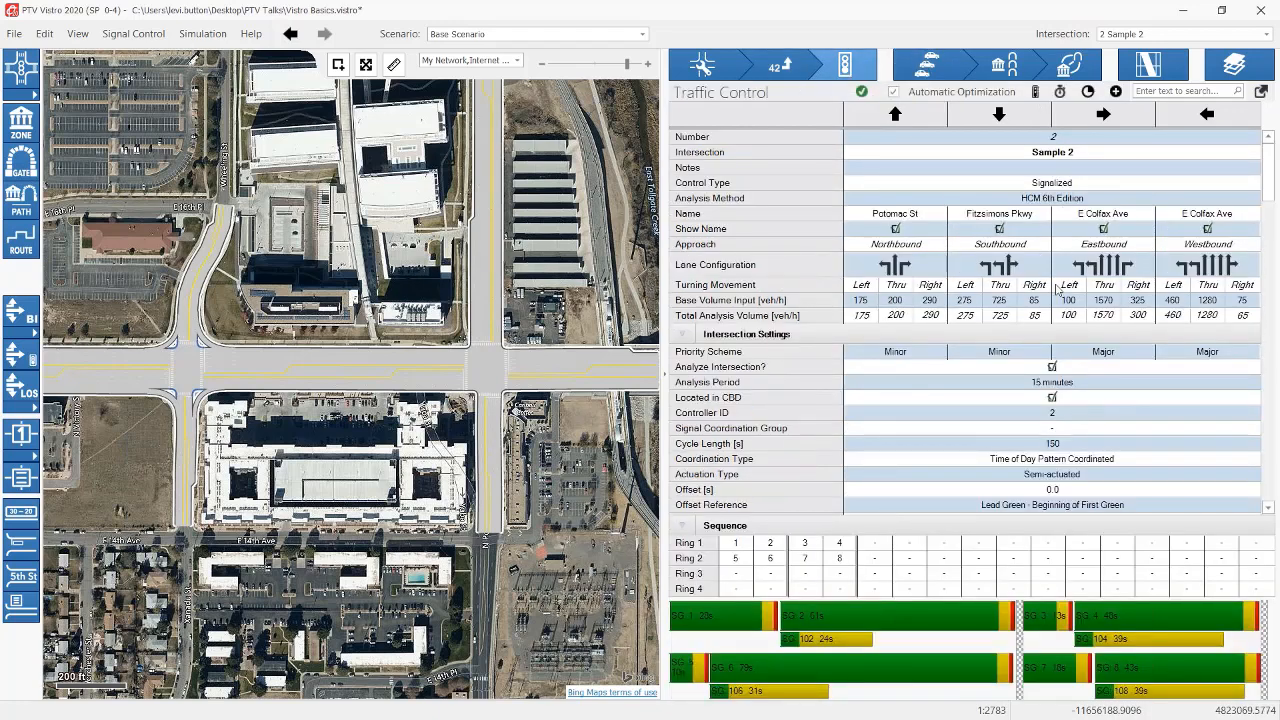
{"action": "scroll", "coordinate": [1062, 350], "scroll_direction": "down", "scroll_amount": 3}
{"action": "scroll", "coordinate": [1068, 368], "scroll_direction": "down", "scroll_amount": 15}
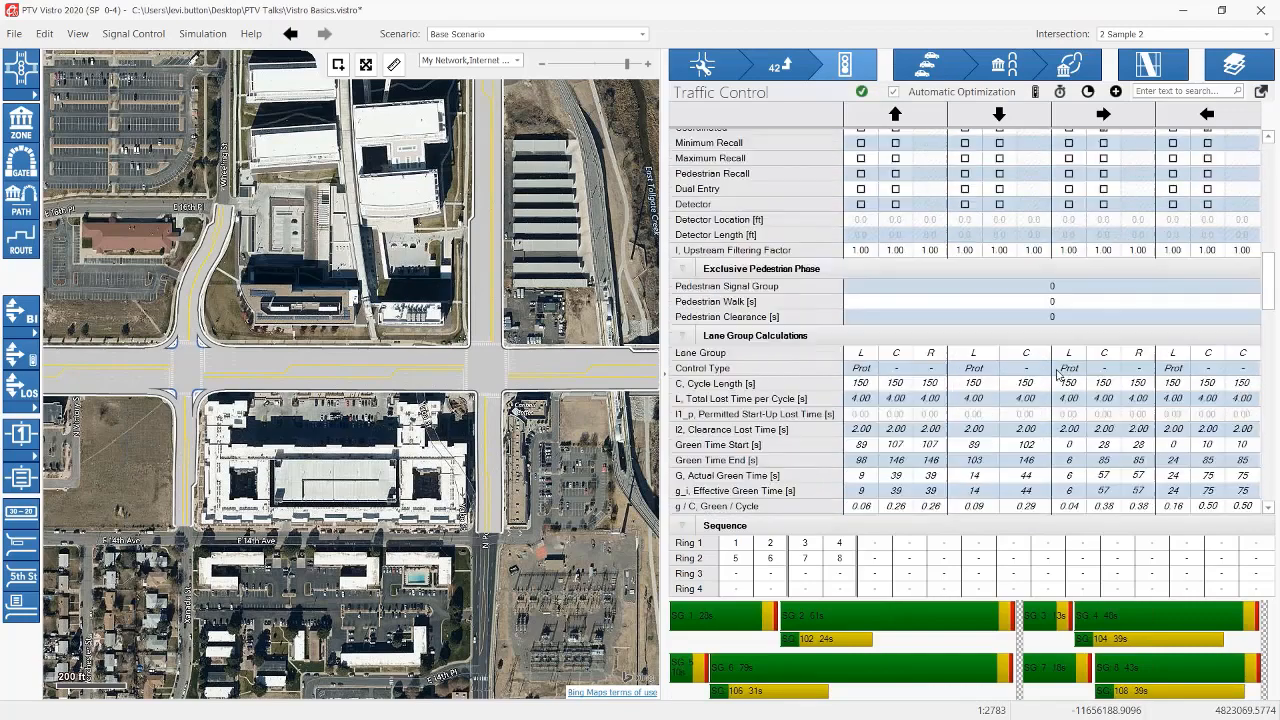
{"action": "scroll", "coordinate": [1055, 378], "scroll_direction": "down", "scroll_amount": 15}
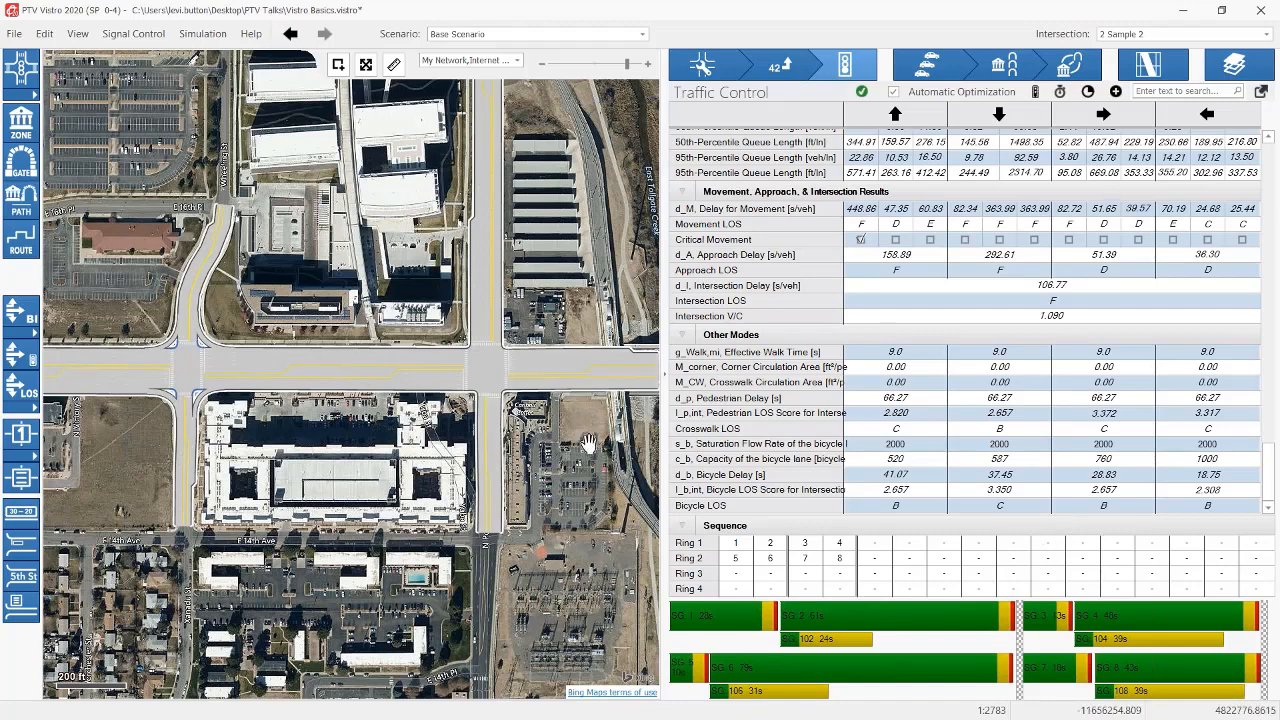
Step: Check the available intersection types and insert a signalized intersection on E Colfax Ave at the ramp crossing west of I-225
{"action": "scroll", "coordinate": [588, 443], "scroll_direction": "down", "scroll_amount": 2}
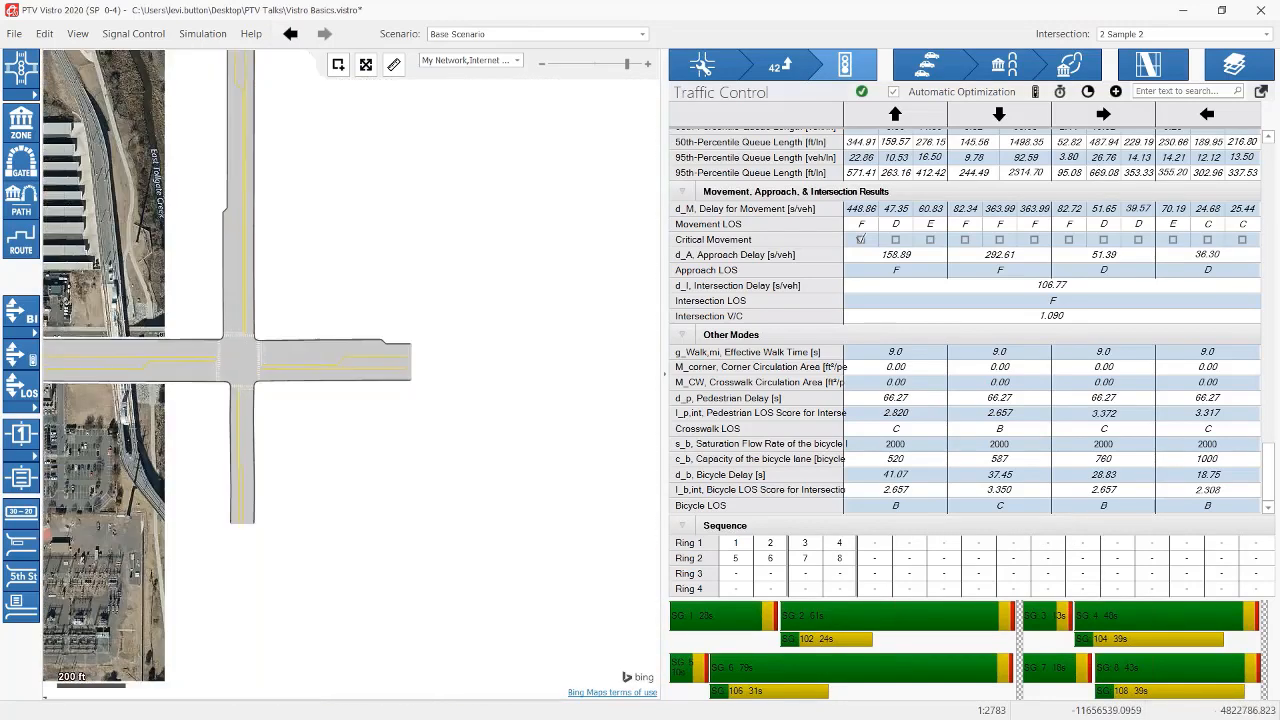
{"action": "scroll", "coordinate": [590, 450], "scroll_direction": "up", "scroll_amount": 3}
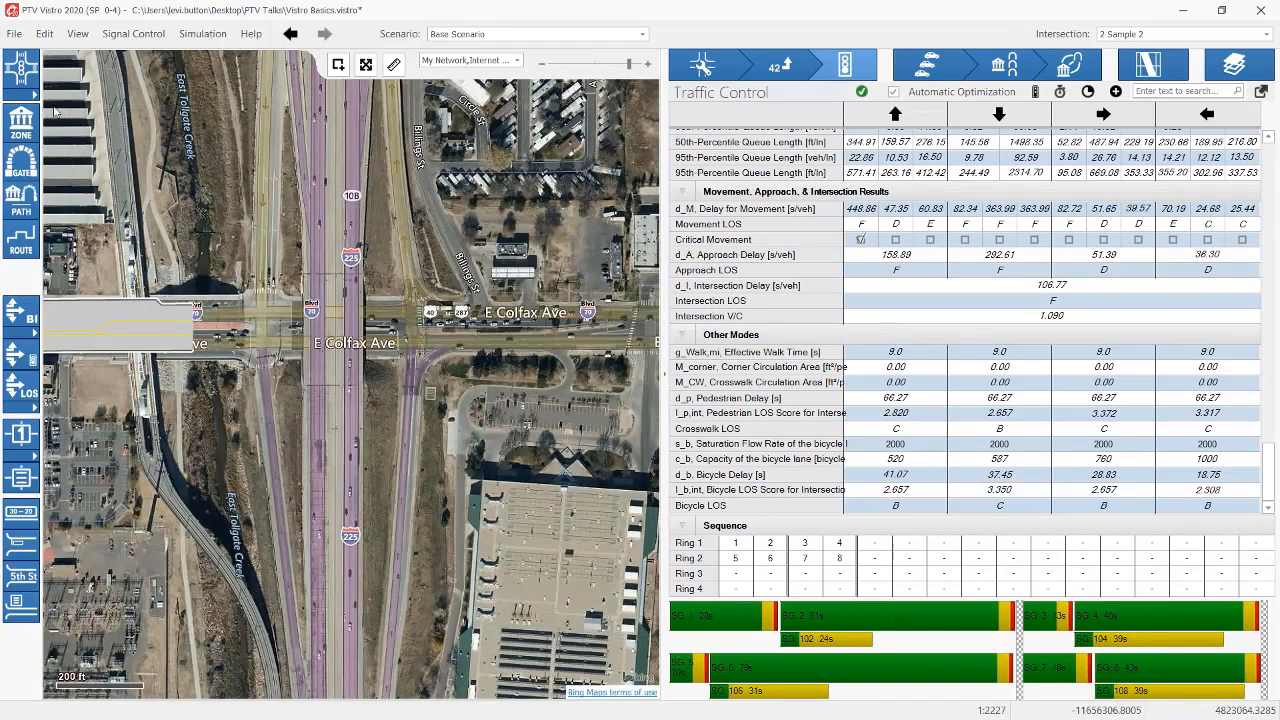
{"action": "left_click", "coordinate": [21, 96]}
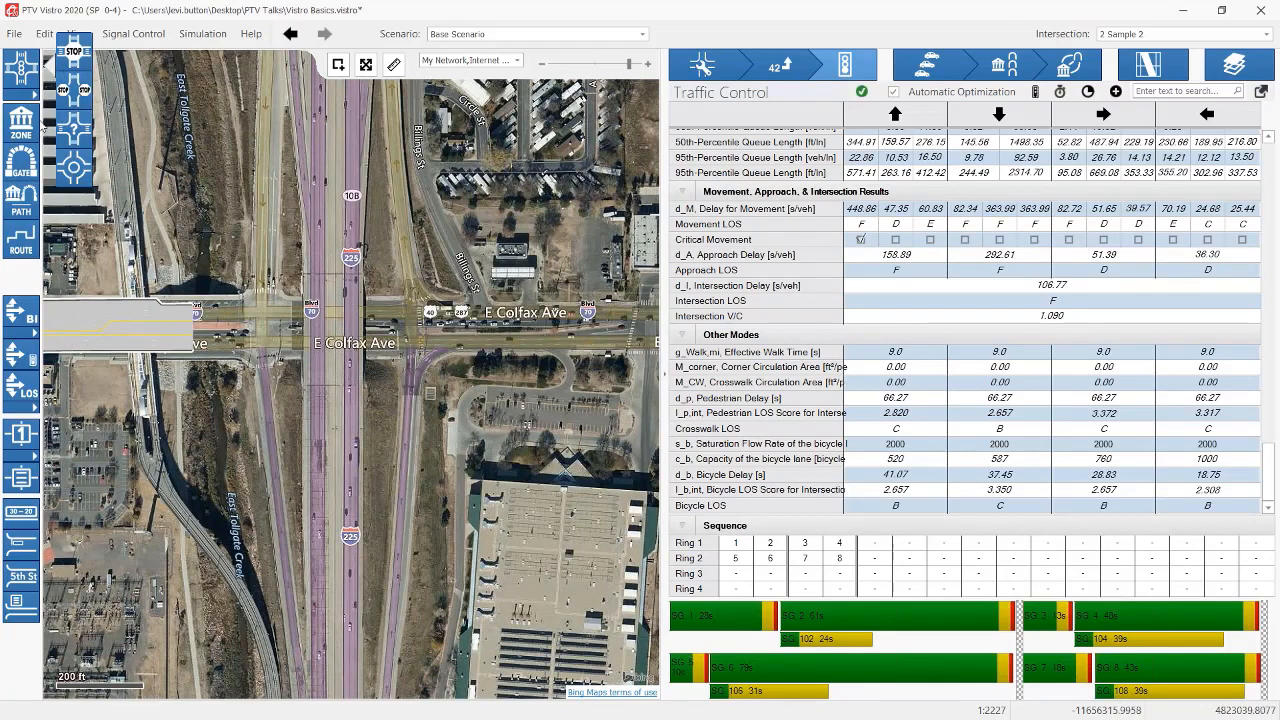
{"action": "left_click", "coordinate": [31, 97]}
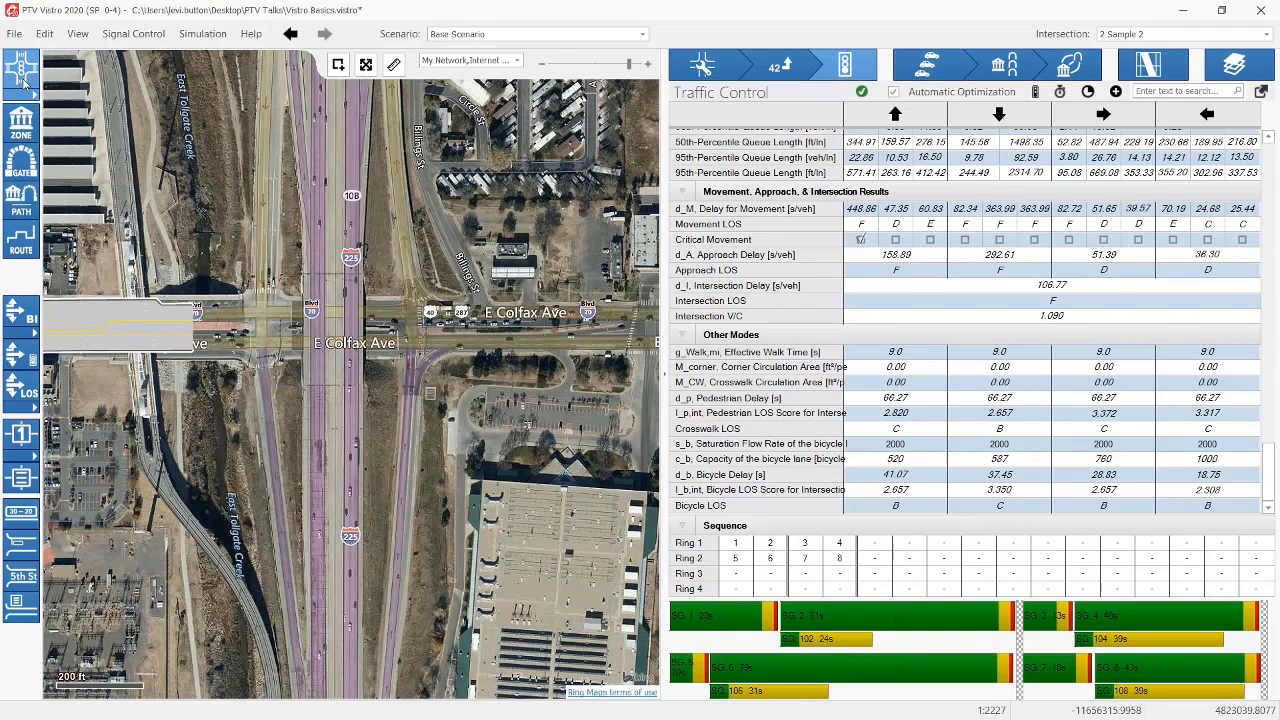
{"action": "left_click", "coordinate": [28, 99]}
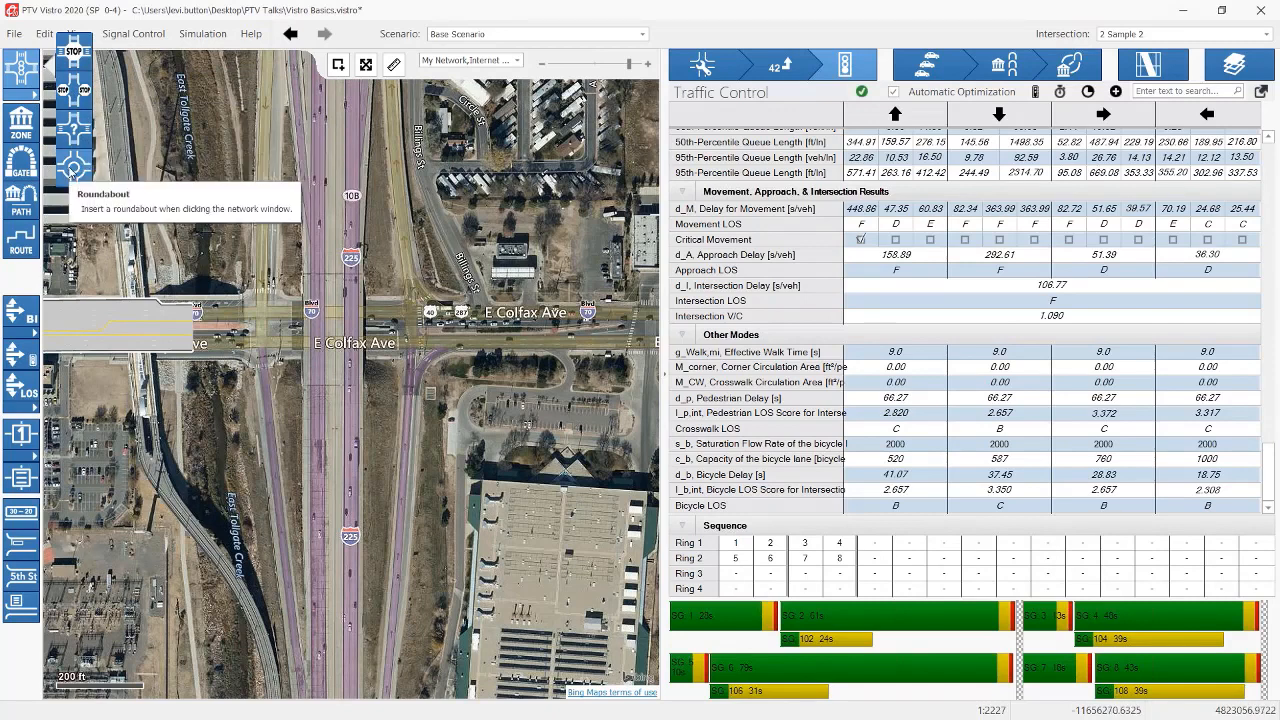
{"action": "left_click", "coordinate": [29, 97]}
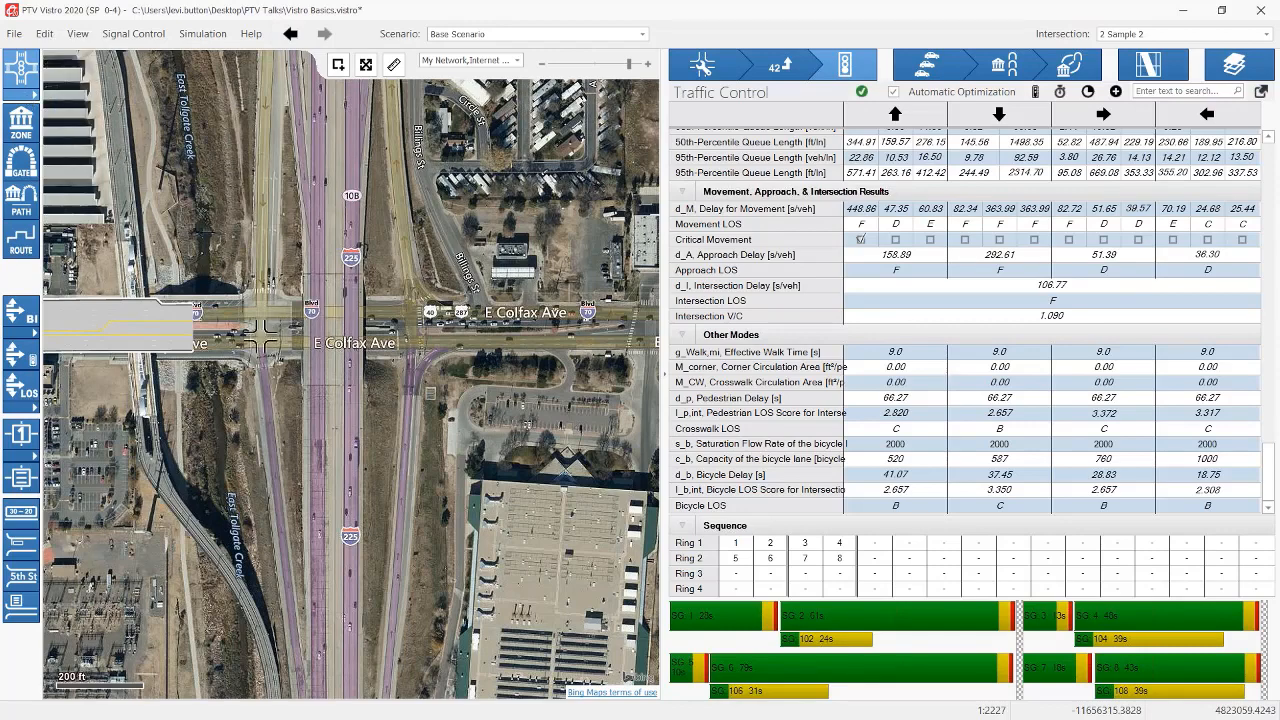
{"action": "left_click", "coordinate": [238, 333]}
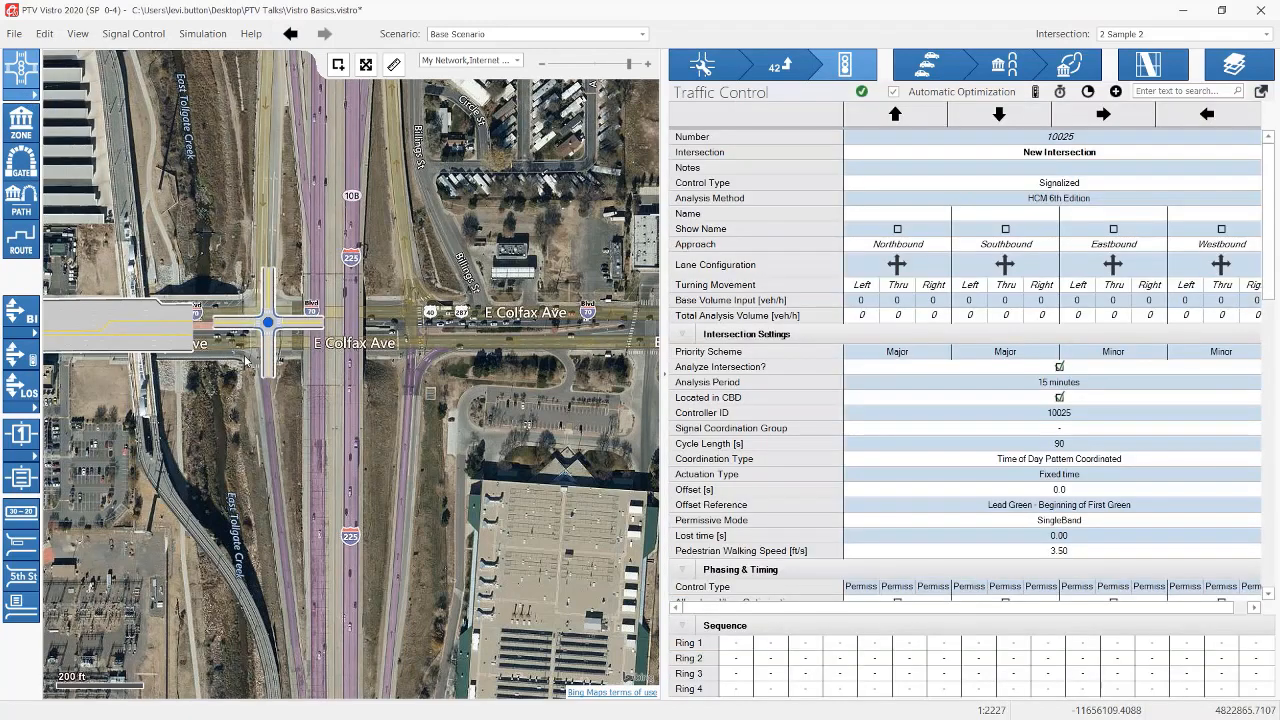
Step: Place two more signalized intersections farther east along E Colfax Ave and delete both of them
{"action": "left_click", "coordinate": [413, 325]}
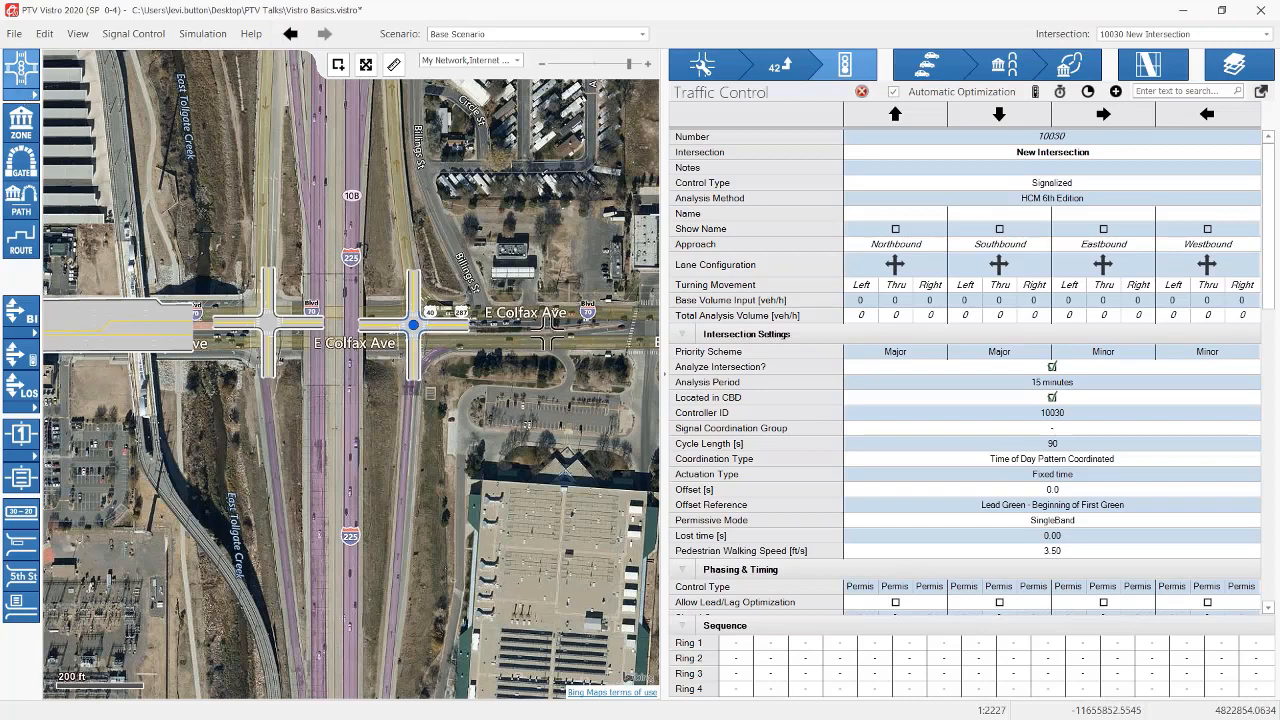
{"action": "left_click", "coordinate": [549, 328]}
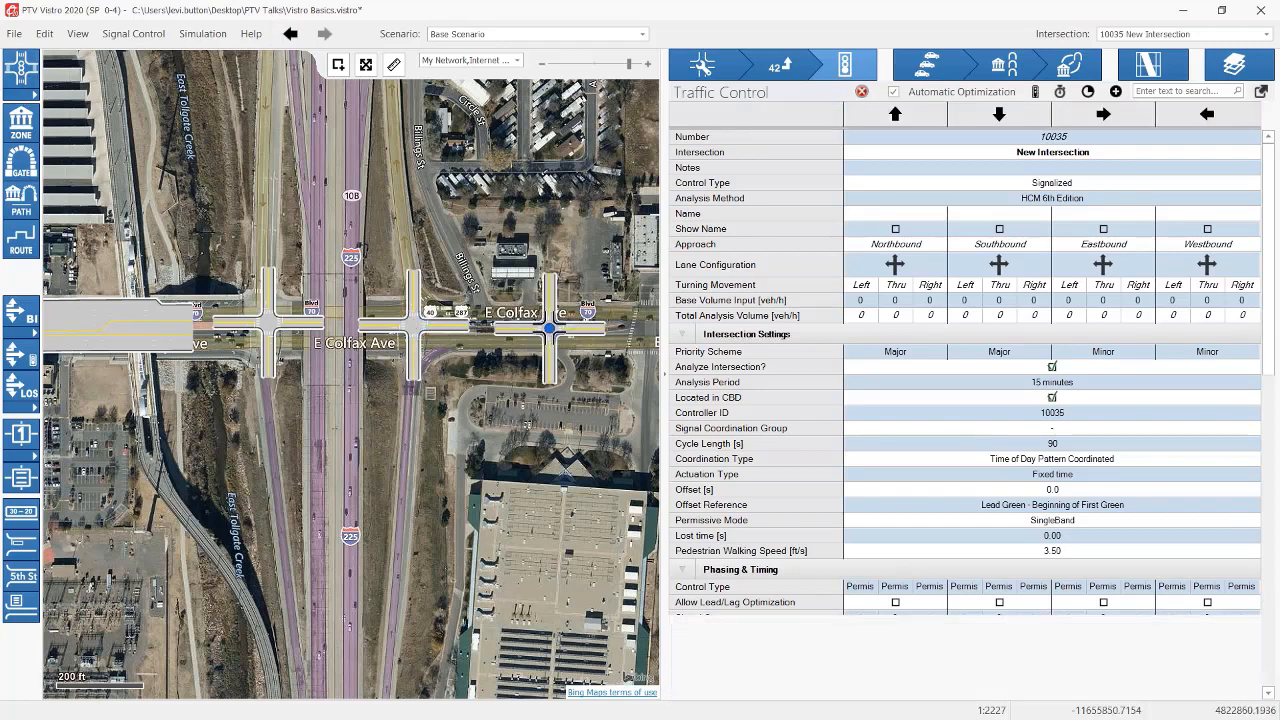
{"action": "key", "text": "Delete"}
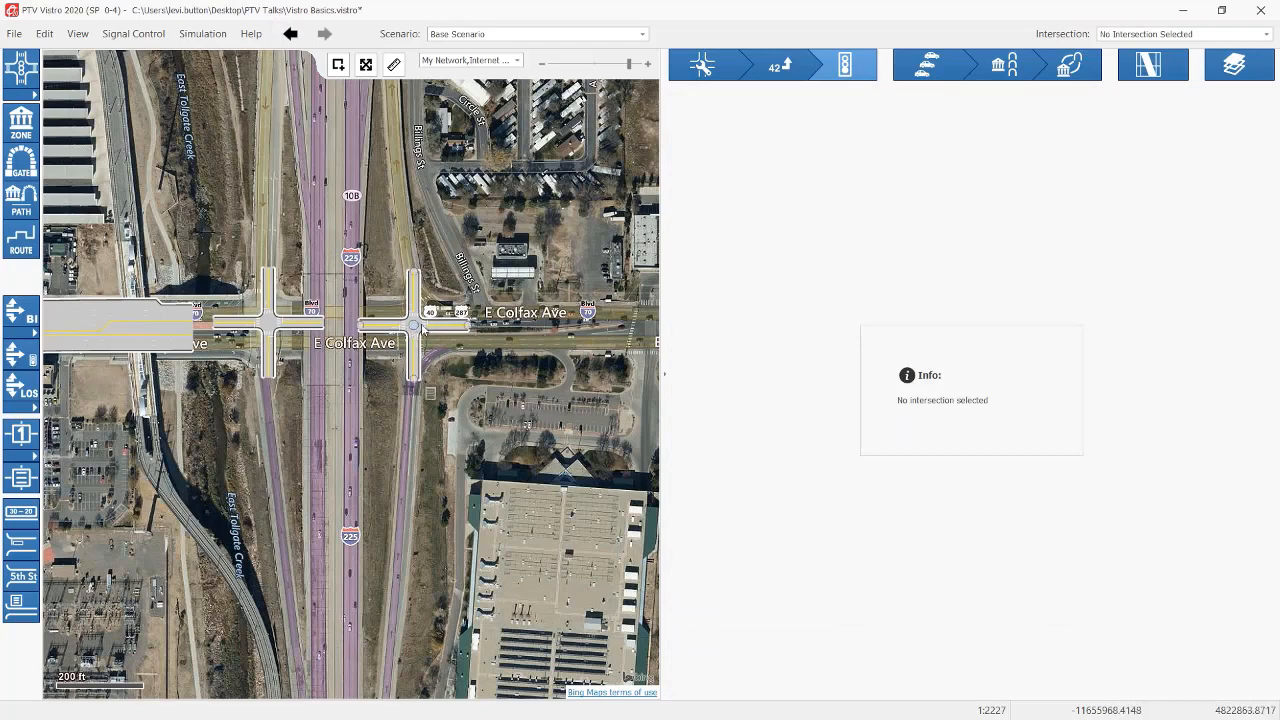
{"action": "left_click", "coordinate": [417, 330]}
{"action": "key", "text": "Delete"}
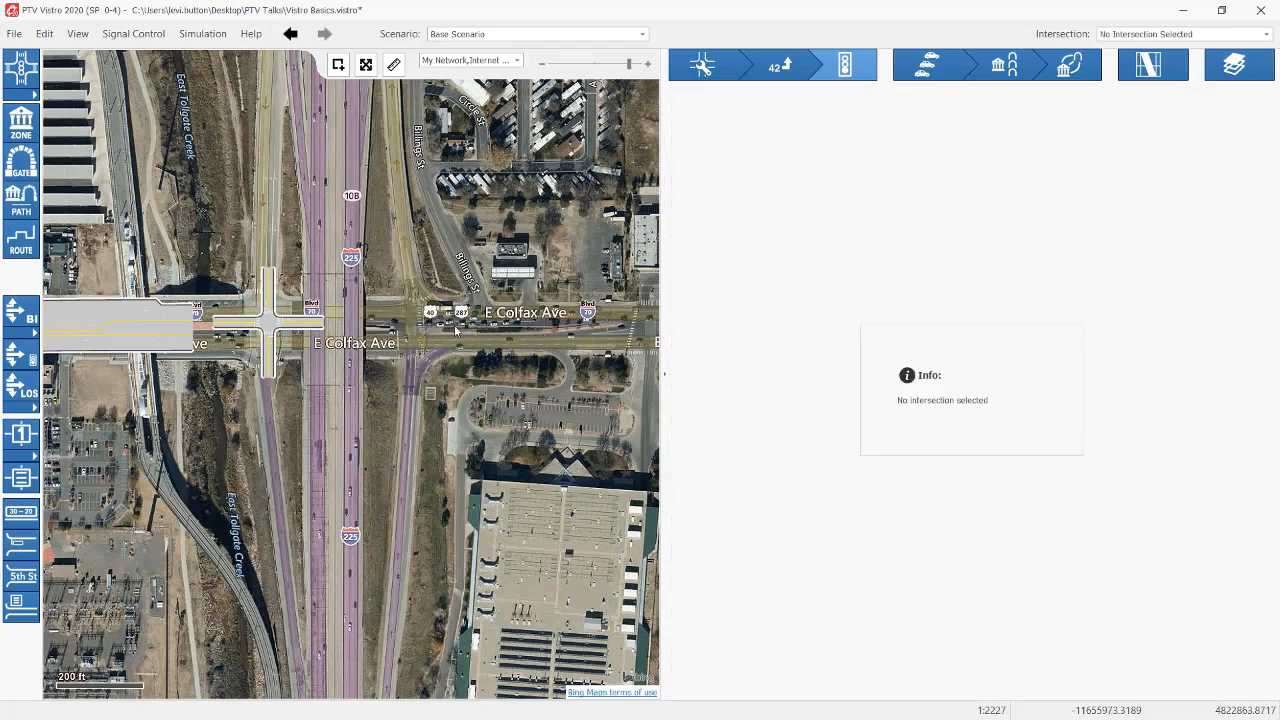
Step: Copy the new intersection west of I-225 and paste it on E Colfax Ave at the ramp crossing east of I-225
{"action": "right_click", "coordinate": [266, 324]}
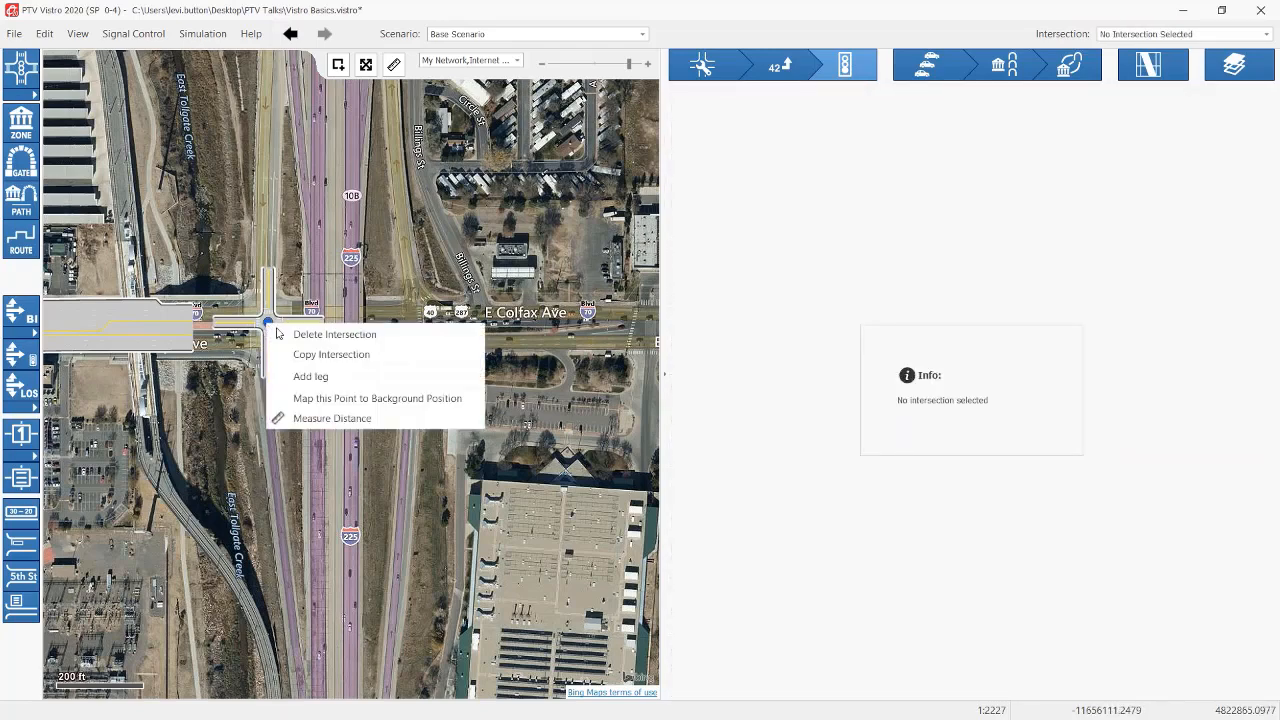
{"action": "left_click", "coordinate": [334, 362]}
{"action": "right_click", "coordinate": [413, 337]}
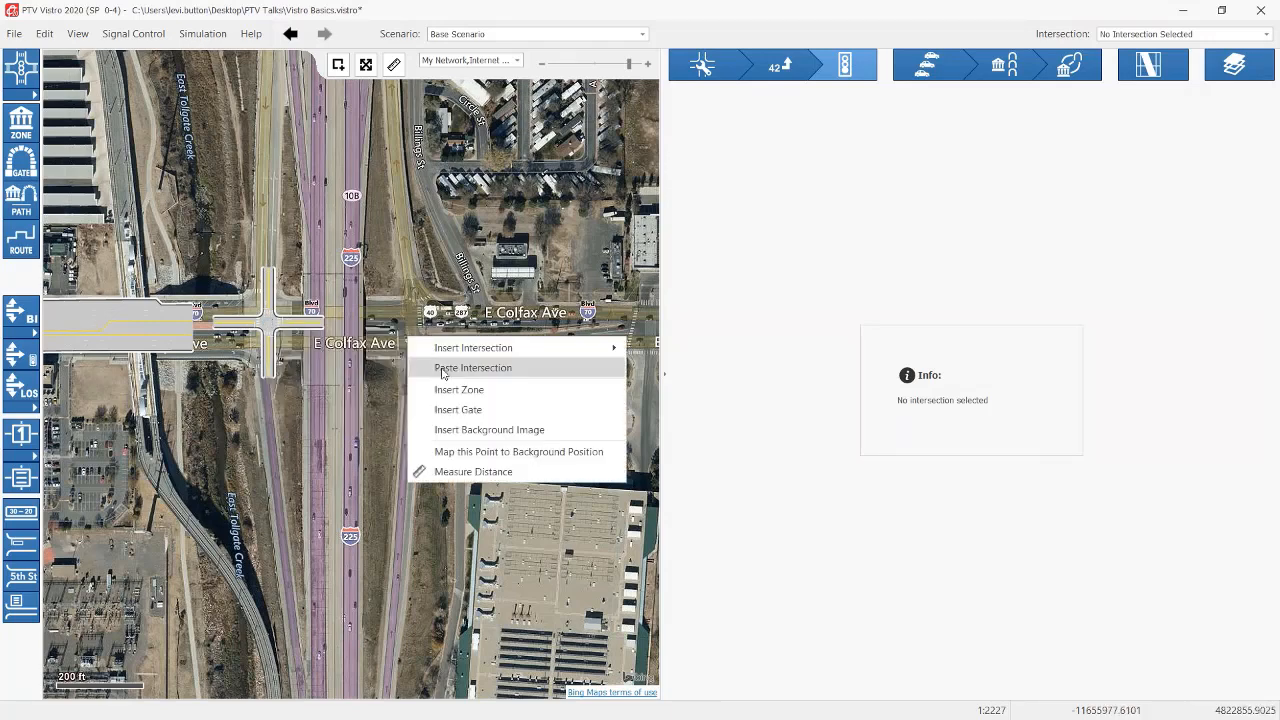
{"action": "left_click", "coordinate": [444, 372]}
{"action": "left_click_drag", "start_coordinate": [413, 350], "coordinate": [423, 331]}
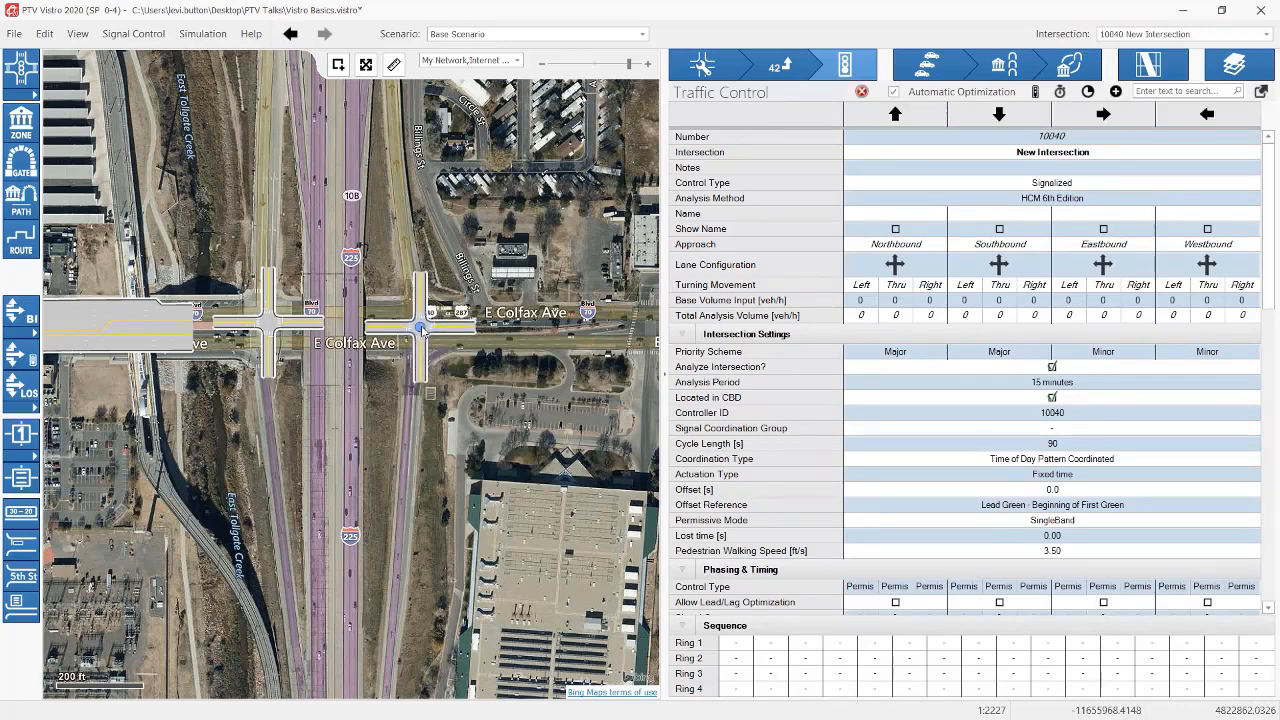
{"action": "left_click", "coordinate": [18, 90]}
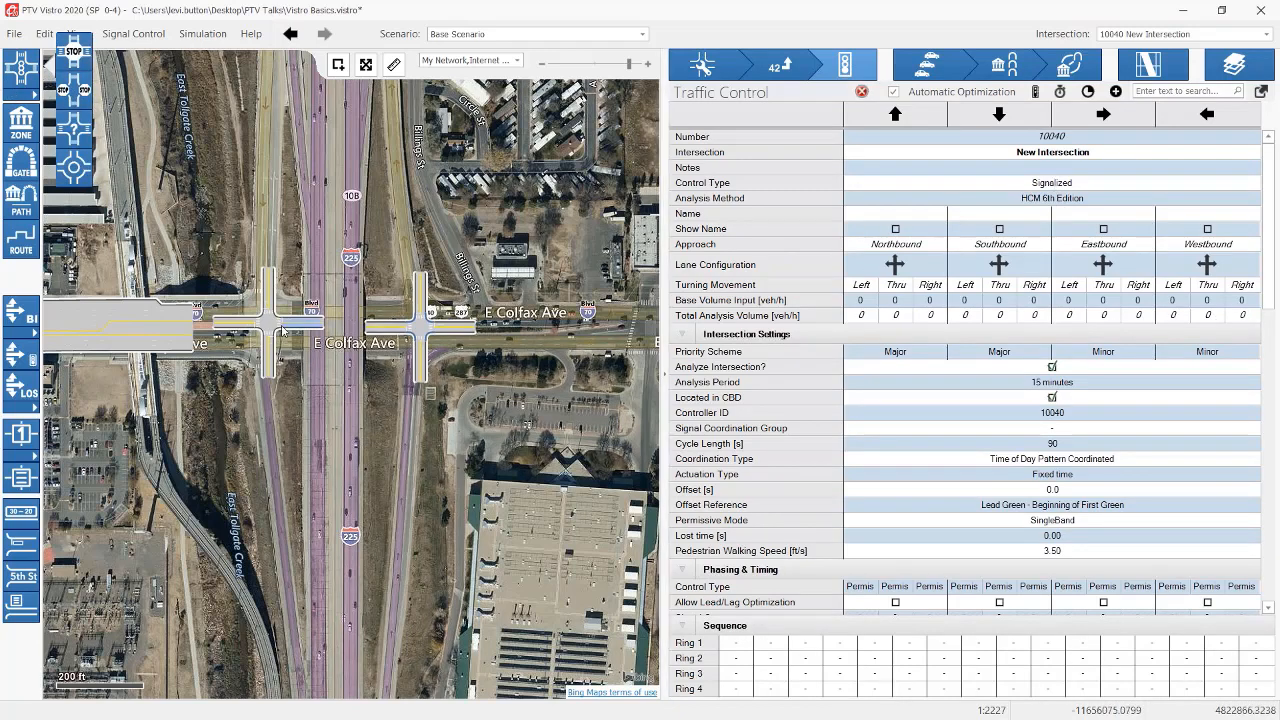
{"action": "left_click", "coordinate": [37, 95]}
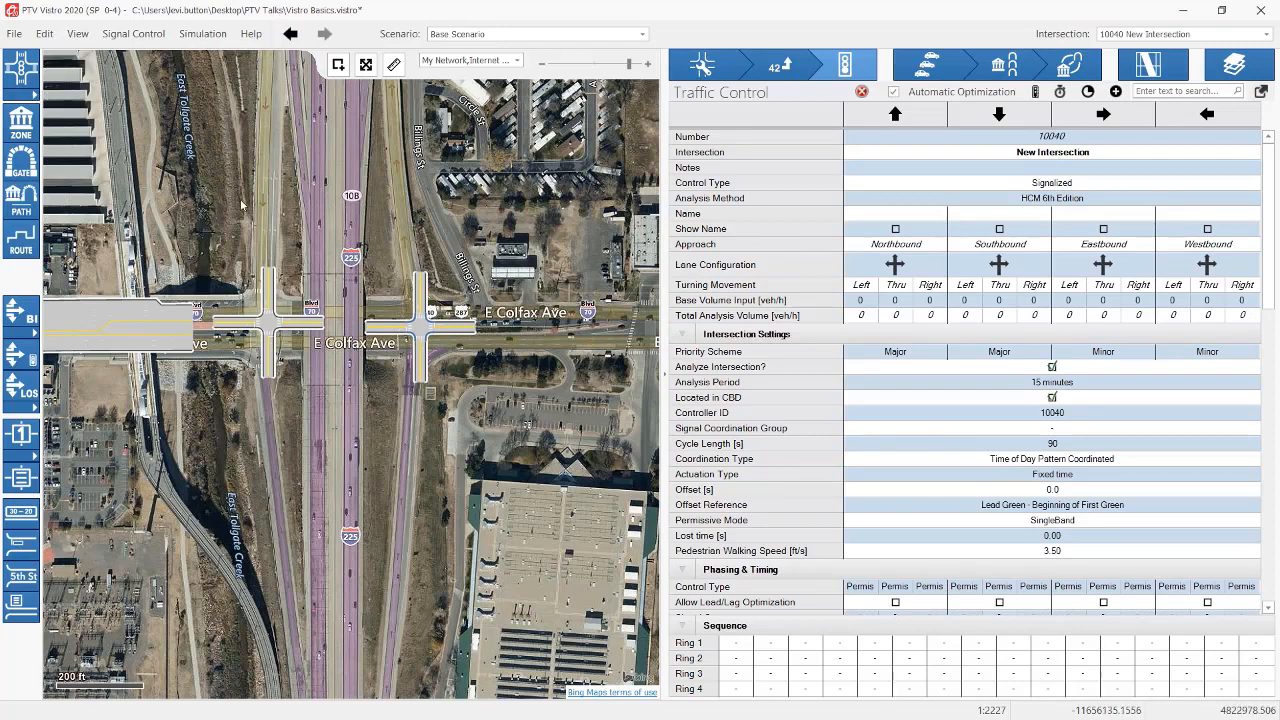
Step: Align the pasted intersection with the ramp crossing on the aerial and connect its west leg to the neighbouring intersection's east leg
{"action": "left_click_drag", "start_coordinate": [337, 337], "coordinate": [425, 362]}
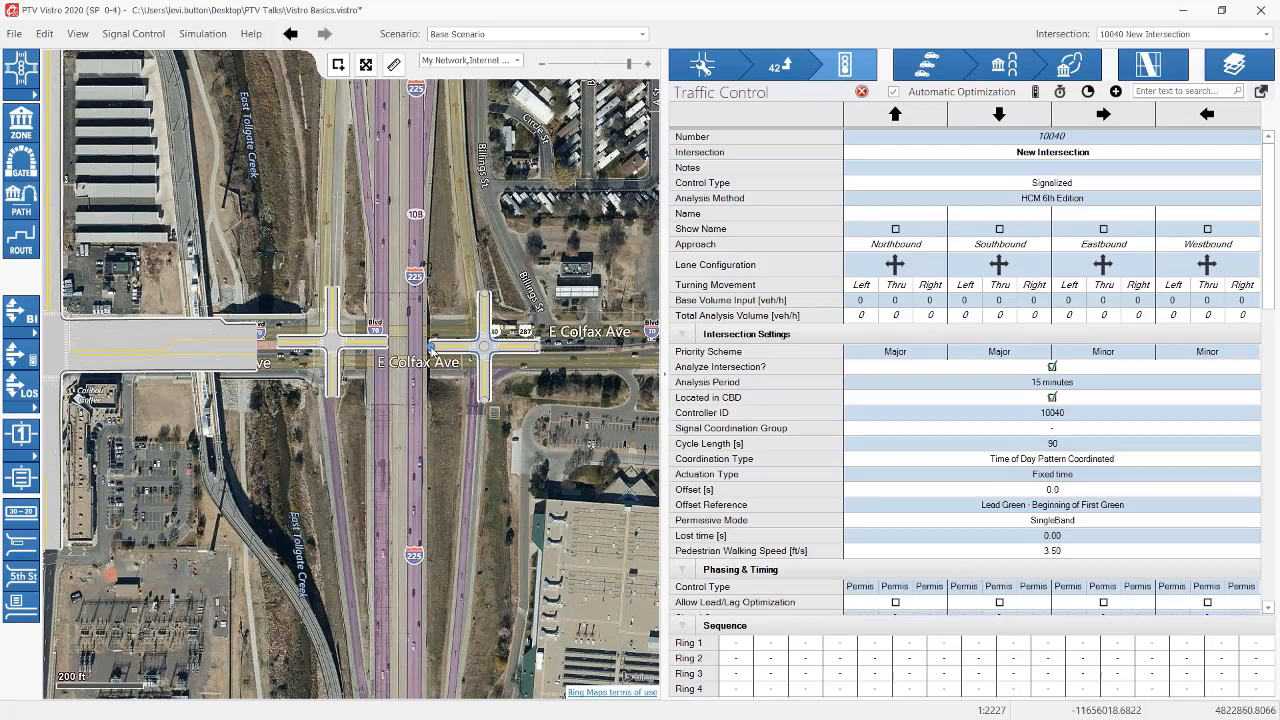
{"action": "scroll", "coordinate": [551, 360], "scroll_direction": "up", "scroll_amount": 3}
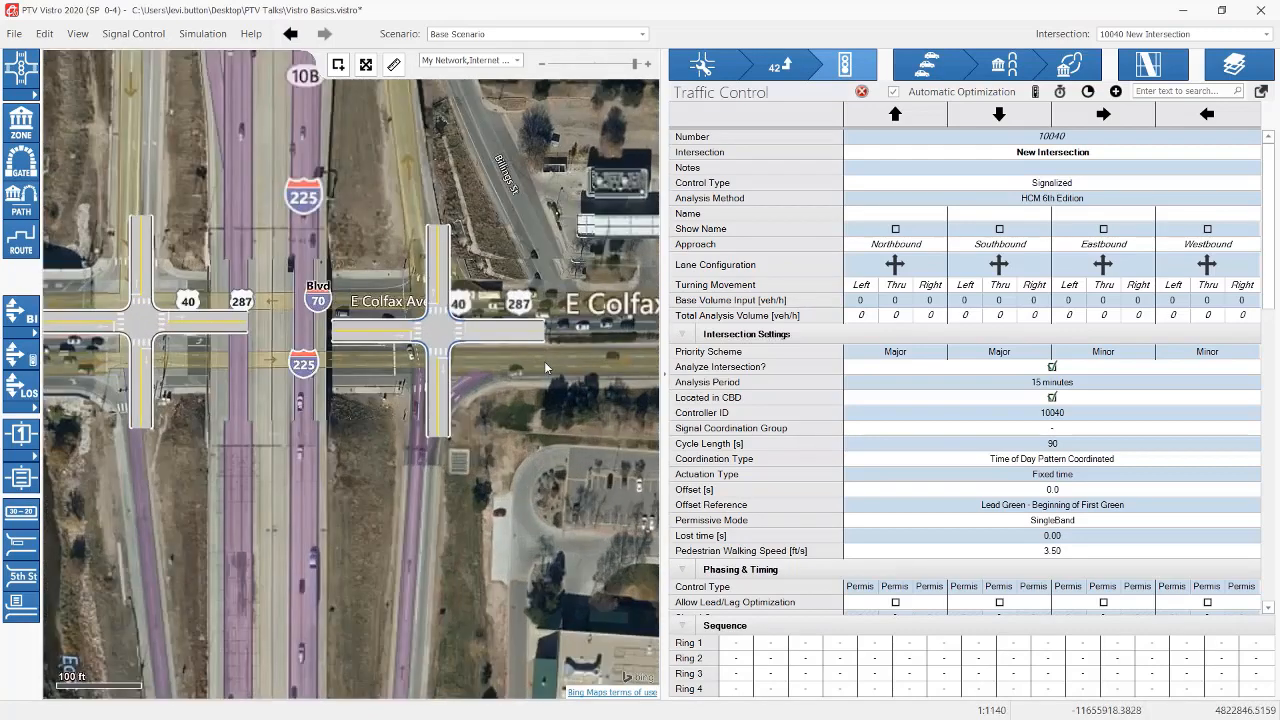
{"action": "scroll", "coordinate": [544, 361], "scroll_direction": "up", "scroll_amount": 2}
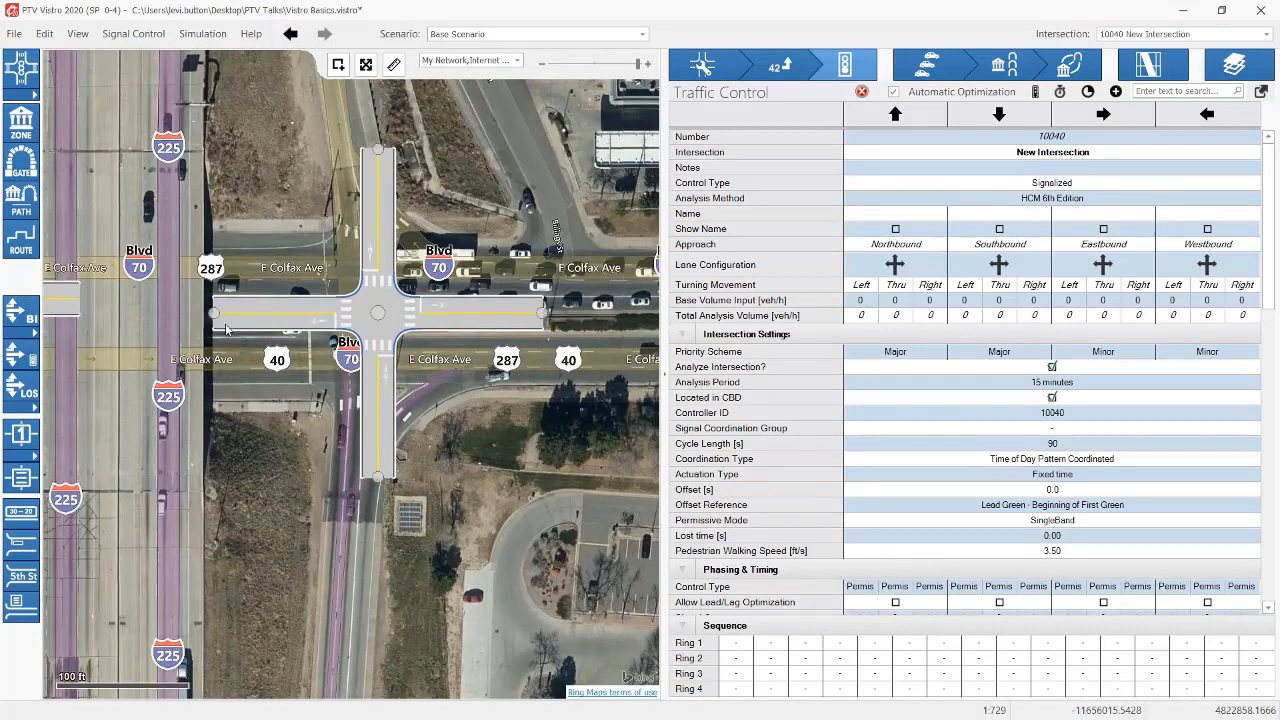
{"action": "left_click_drag", "start_coordinate": [384, 318], "coordinate": [354, 310]}
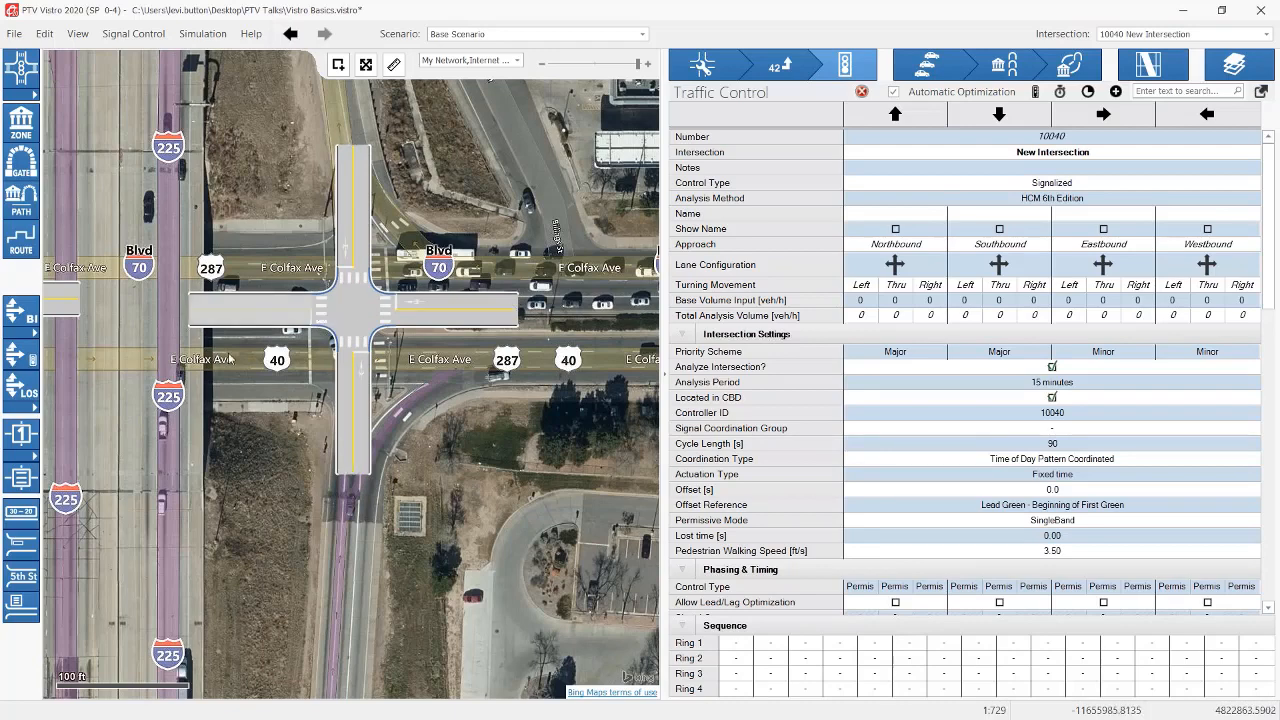
{"action": "left_click_drag", "start_coordinate": [189, 315], "coordinate": [389, 327]}
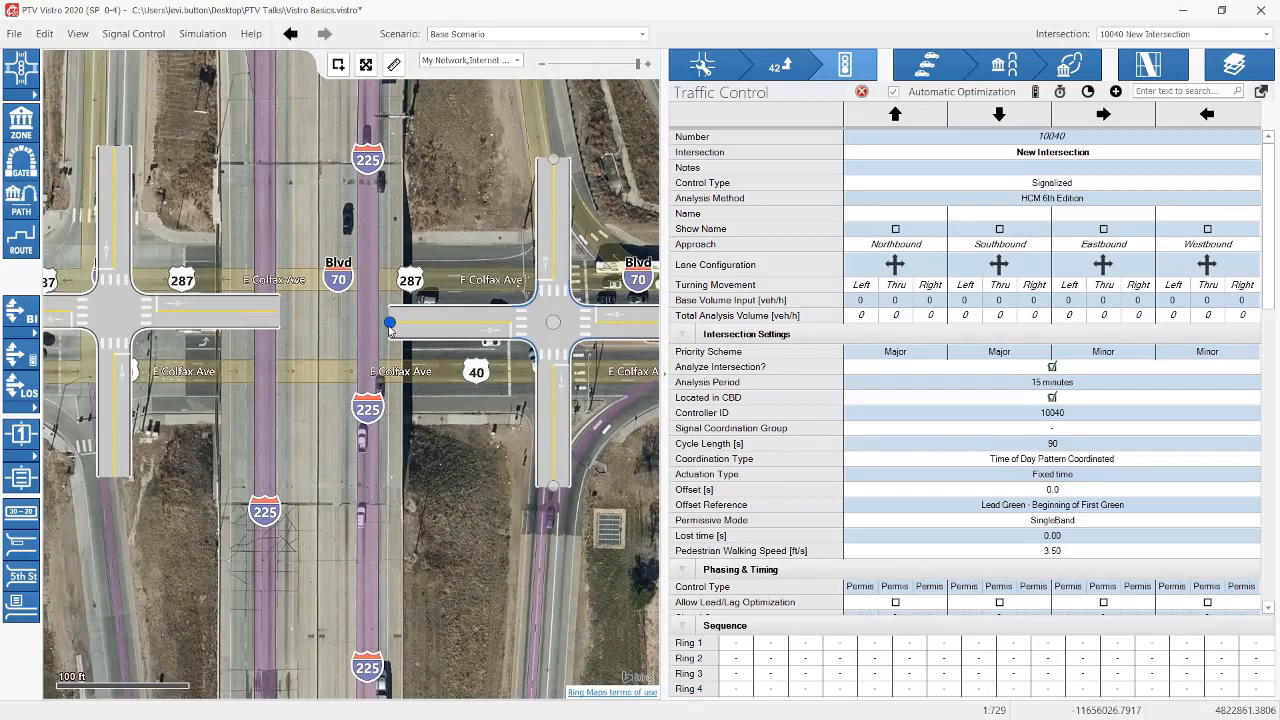
{"action": "left_click_drag", "start_coordinate": [389, 323], "coordinate": [259, 267]}
{"action": "left_click_drag", "start_coordinate": [327, 342], "coordinate": [283, 321]}
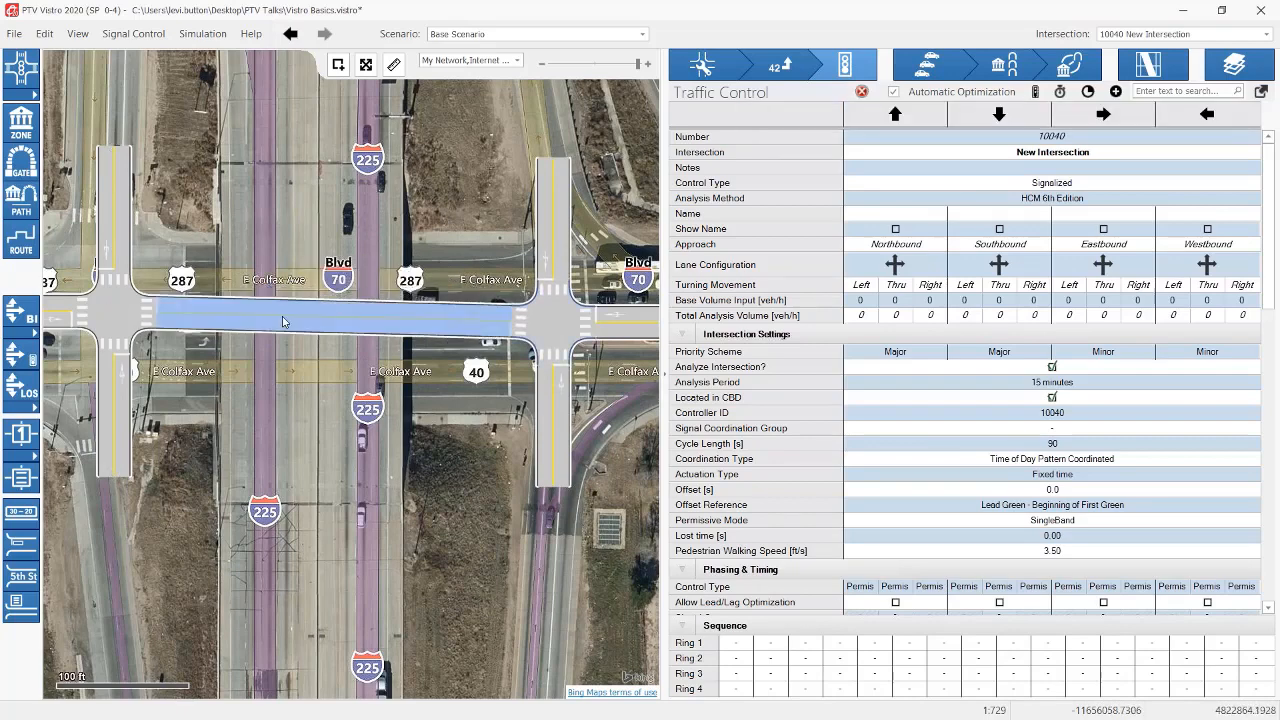
Step: Connect the west leg of the new intersection west of I-225 to the east leg of Sample 1
{"action": "scroll", "coordinate": [283, 321], "scroll_direction": "down", "scroll_amount": 3}
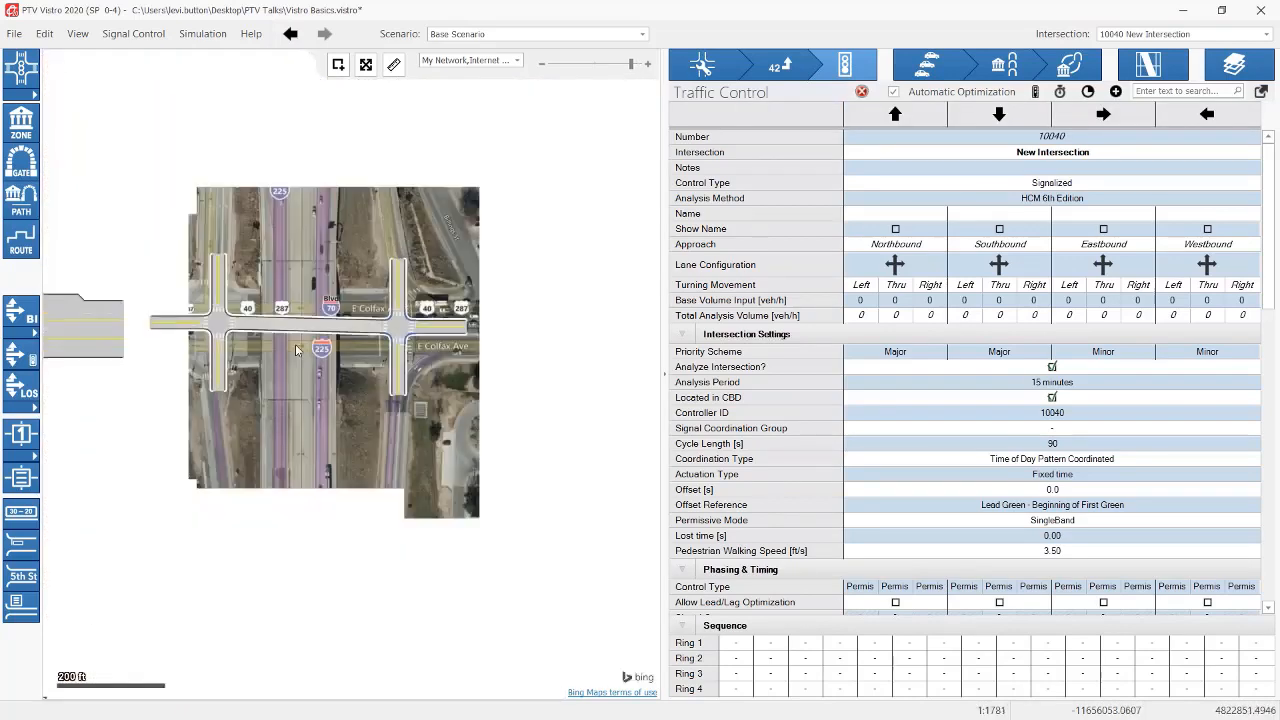
{"action": "scroll", "coordinate": [272, 376], "scroll_direction": "up", "scroll_amount": 2}
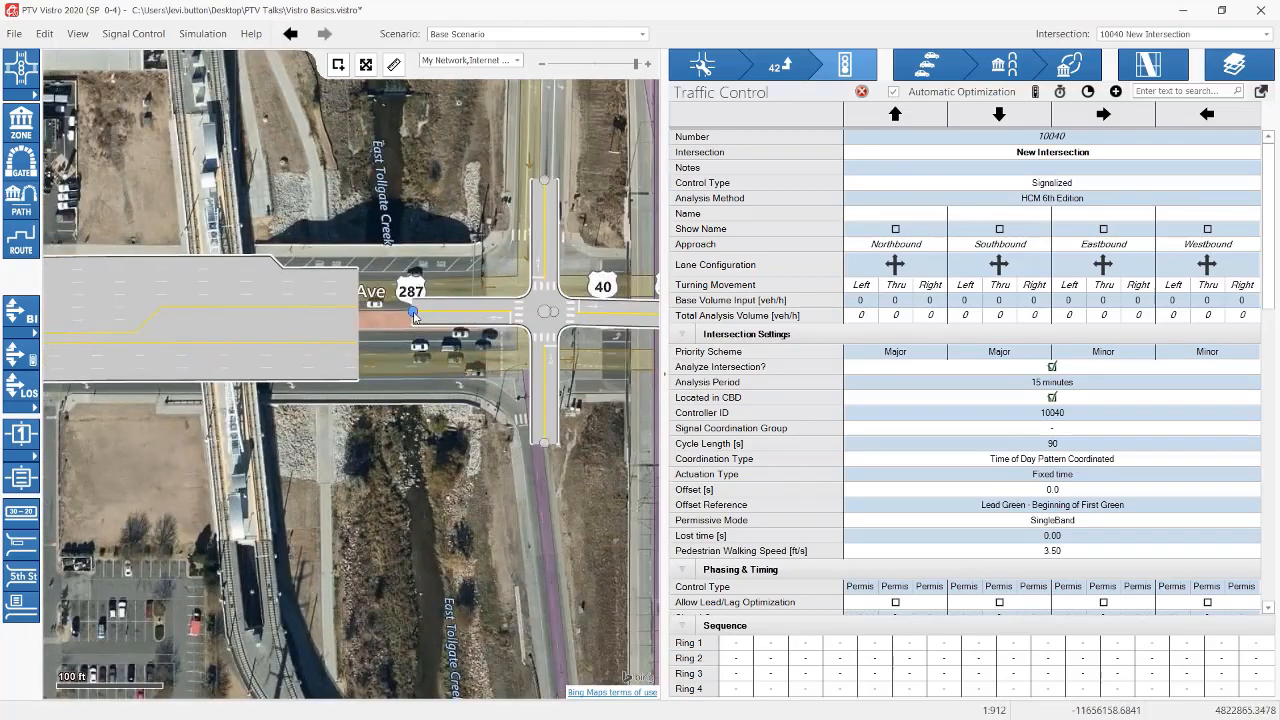
{"action": "mouse_move", "coordinate": [413, 314]}
{"action": "left_mouse_down"}
{"action": "mouse_move", "coordinate": [473, 318]}
{"action": "mouse_move", "coordinate": [425, 270]}
{"action": "mouse_move", "coordinate": [430, 303]}
{"action": "mouse_move", "coordinate": [413, 331]}
{"action": "left_mouse_up"}
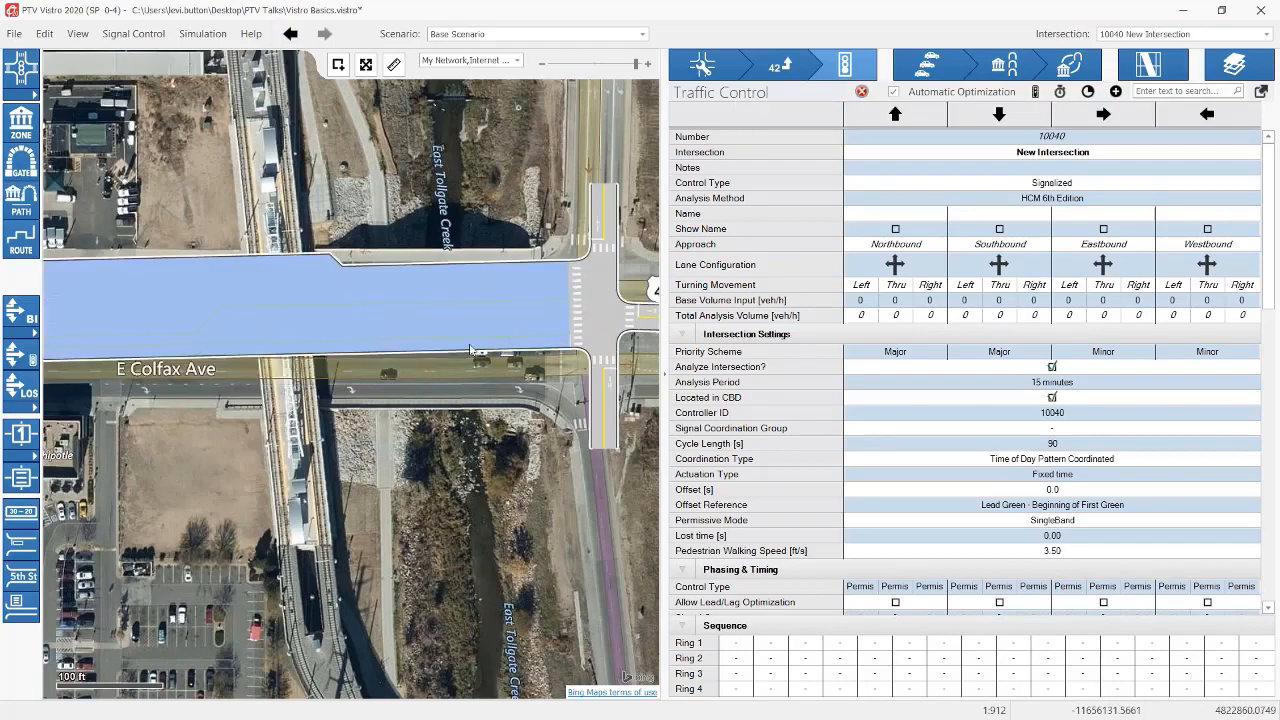
Step: Select Sample 1 and the two new intersections in turn to compare their data, and open Intersection Setup for the easternmost one
{"action": "scroll", "coordinate": [462, 328], "scroll_direction": "down", "scroll_amount": 3}
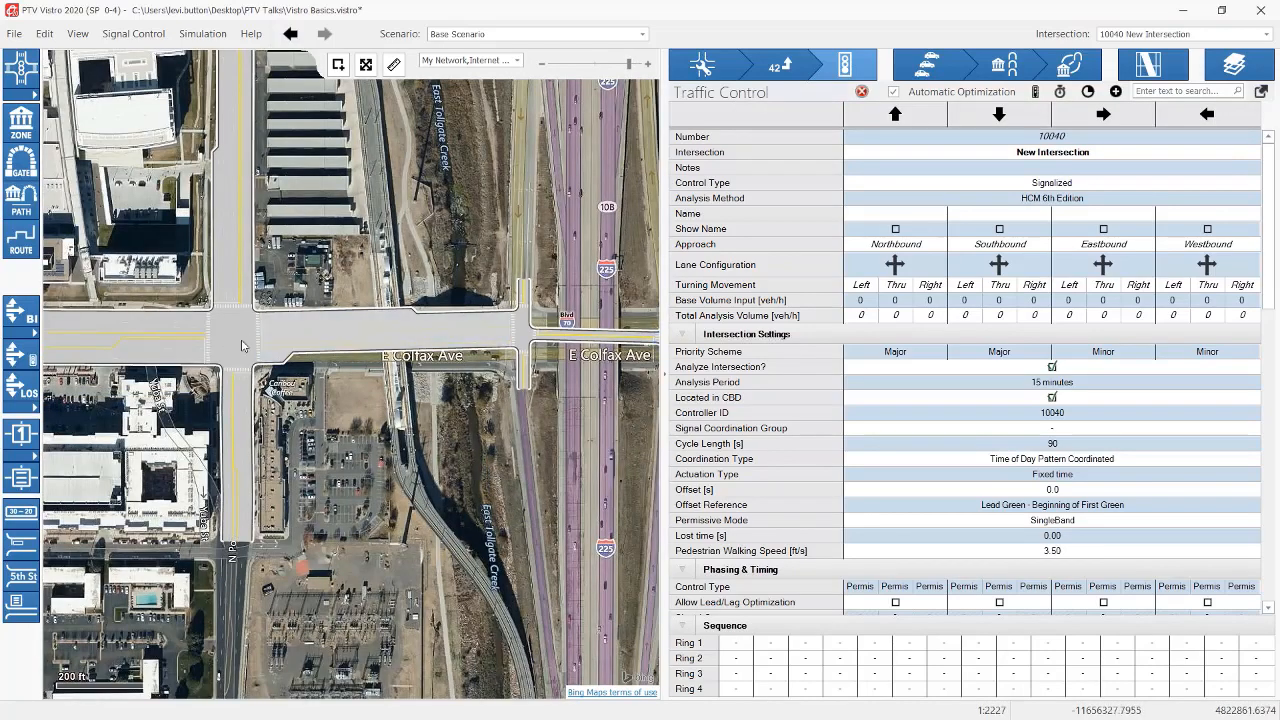
{"action": "left_click", "coordinate": [237, 343]}
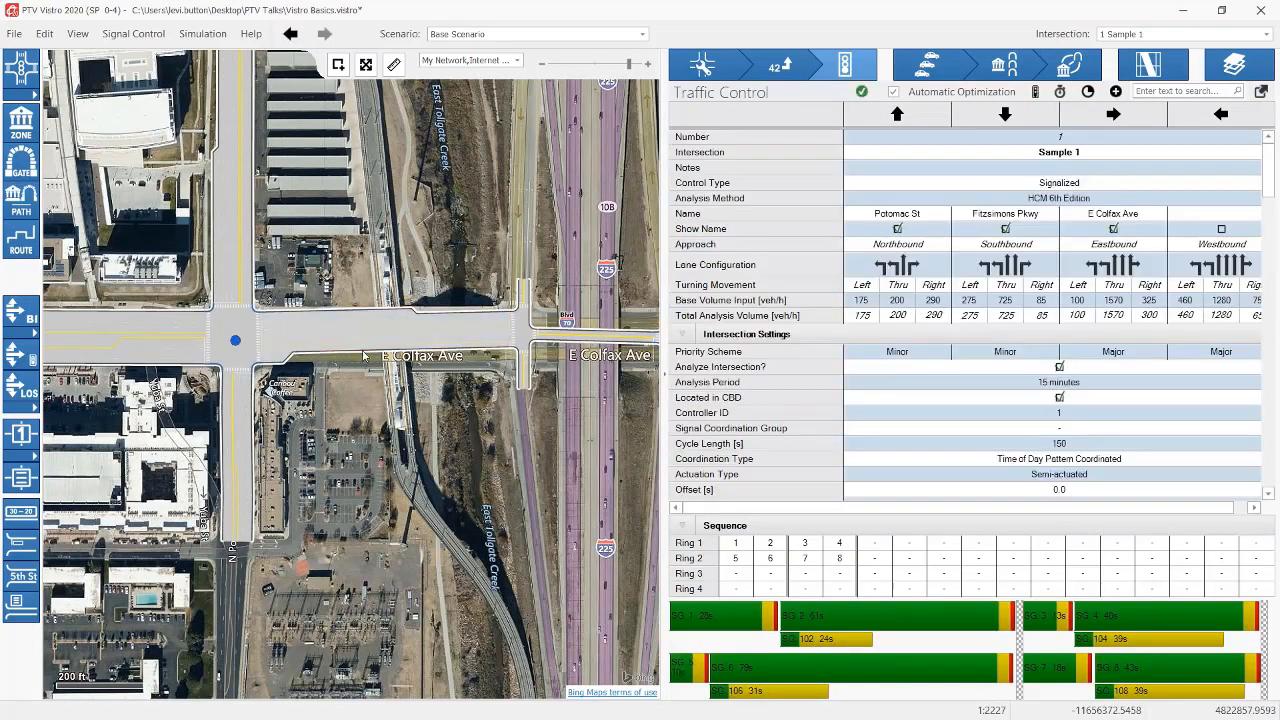
{"action": "left_click", "coordinate": [522, 340]}
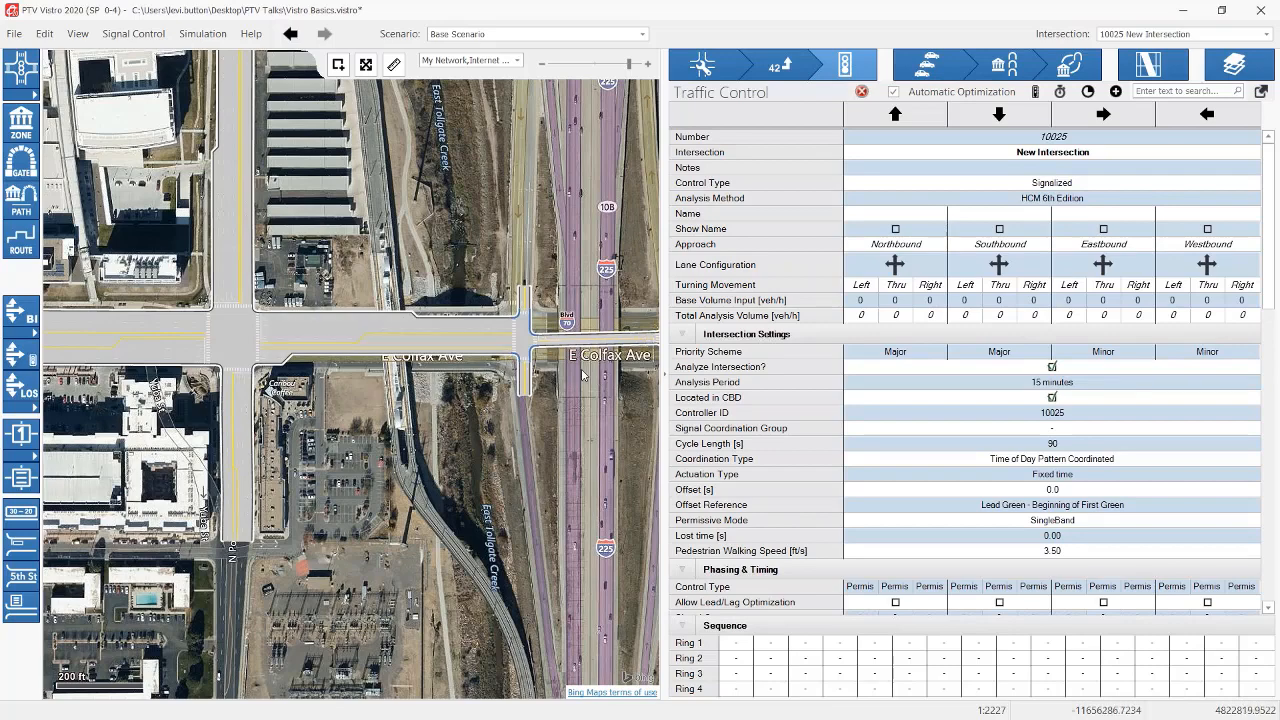
{"action": "left_click_drag", "start_coordinate": [561, 370], "coordinate": [362, 360]}
{"action": "scroll", "coordinate": [355, 360], "scroll_direction": "up", "scroll_amount": 2}
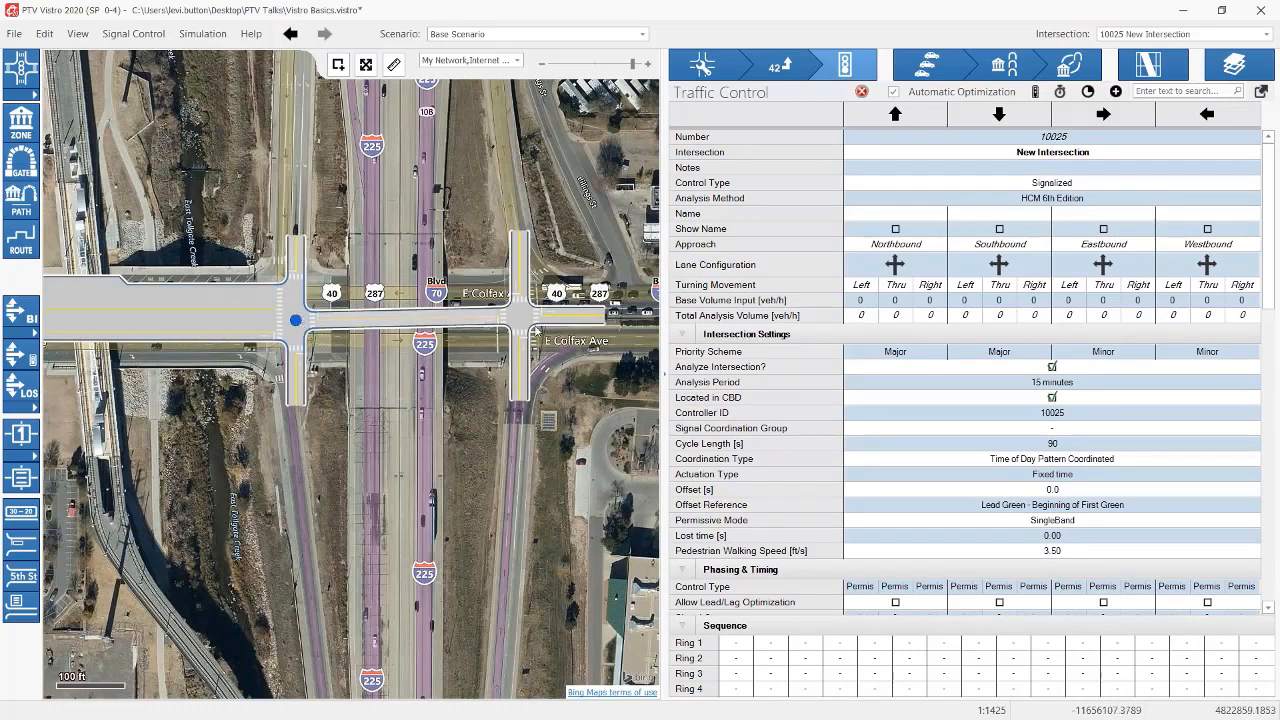
{"action": "left_click", "coordinate": [520, 316]}
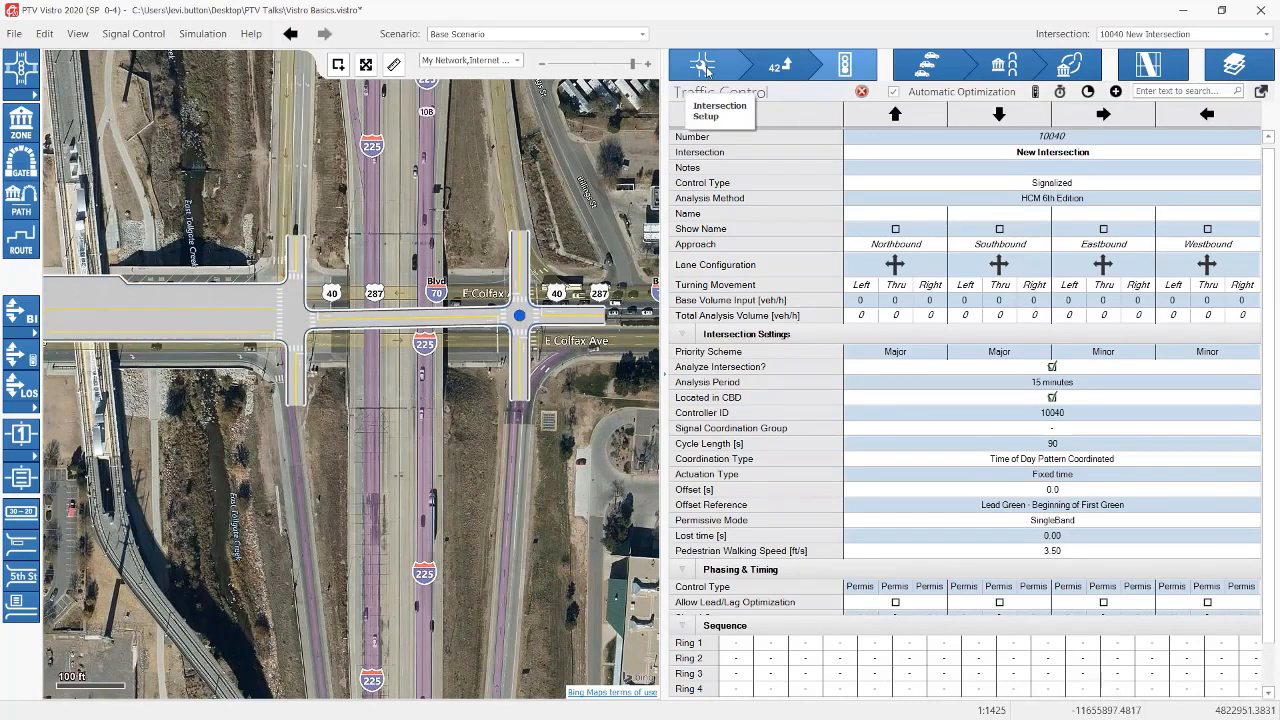
{"action": "left_click", "coordinate": [706, 68]}
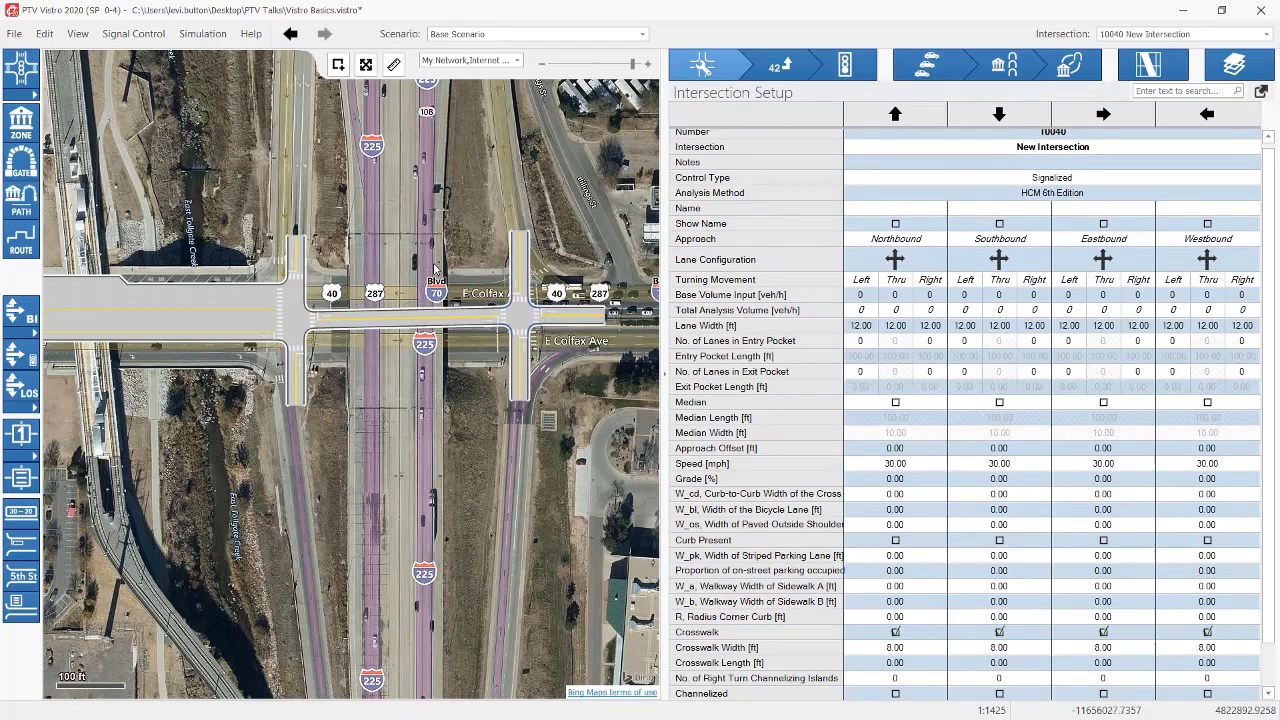
Step: Select the E Colfax Ave intersection at Ursula St and Aurora Ct to bring up its Intersection Setup data
{"action": "scroll", "coordinate": [436, 268], "scroll_direction": "down", "scroll_amount": 4}
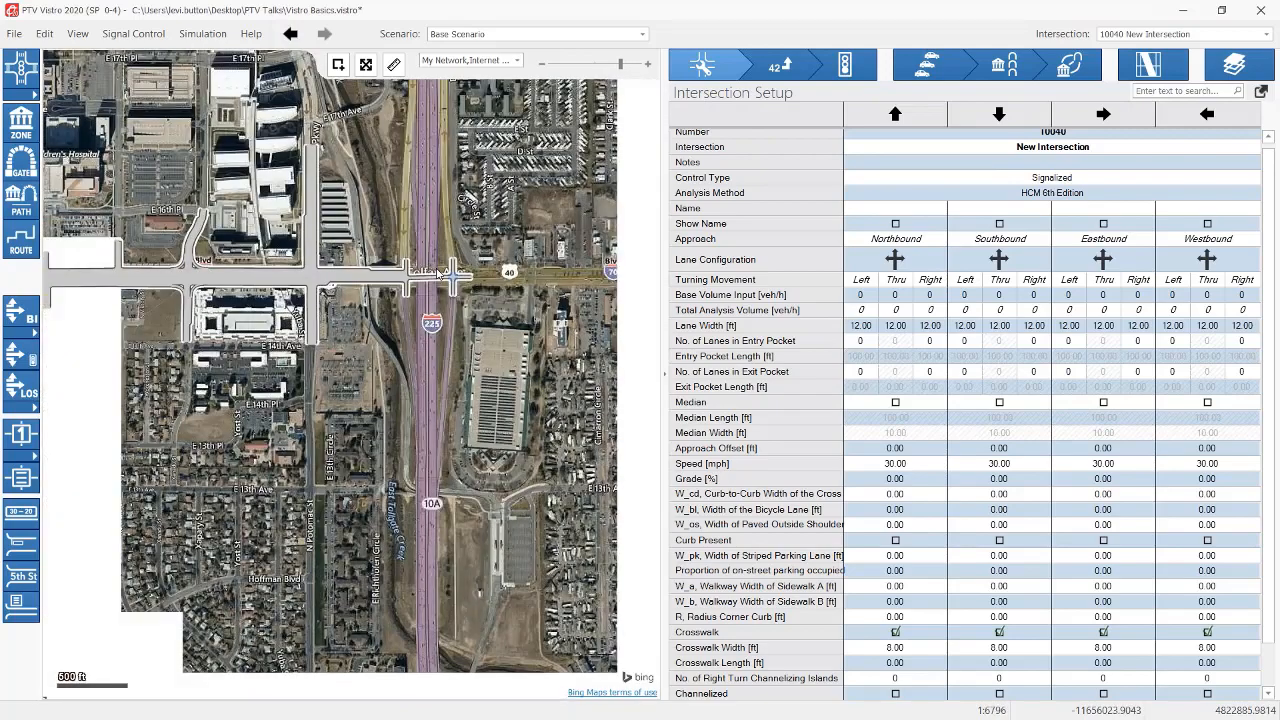
{"action": "scroll", "coordinate": [437, 270], "scroll_direction": "down", "scroll_amount": 1}
{"action": "scroll", "coordinate": [440, 272], "scroll_direction": "up", "scroll_amount": 5}
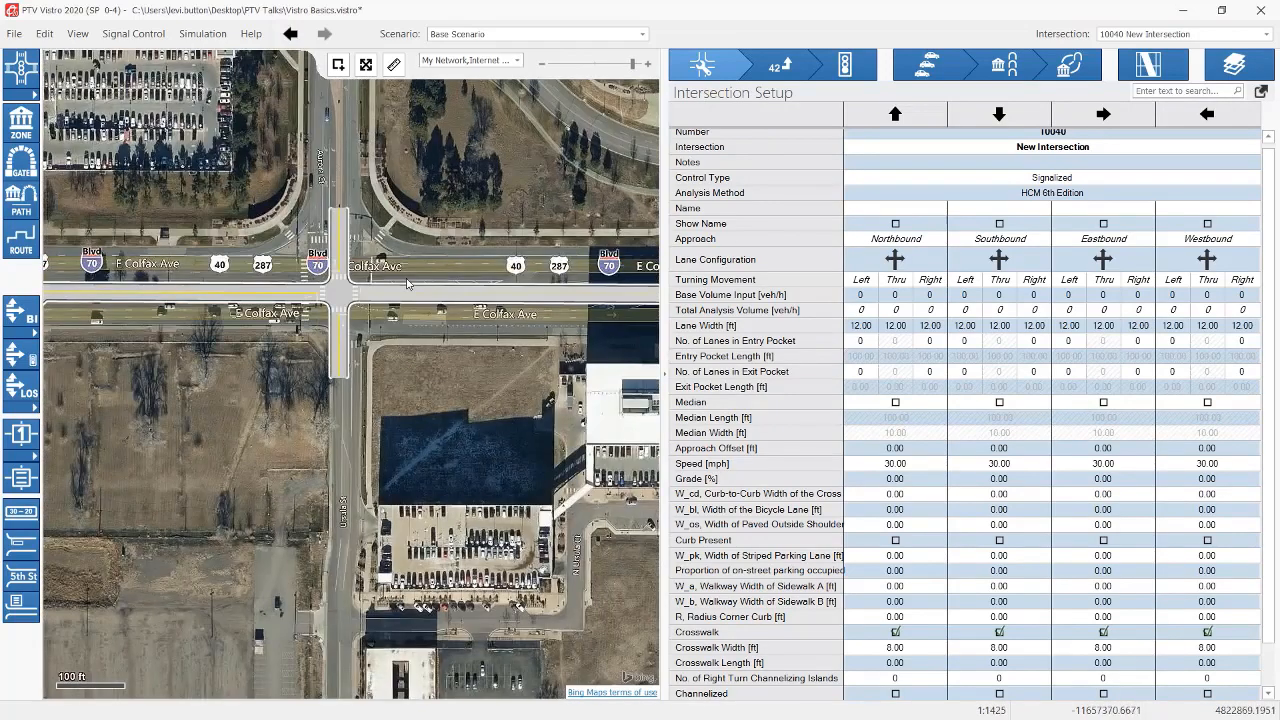
{"action": "scroll", "coordinate": [417, 281], "scroll_direction": "down", "scroll_amount": 1}
{"action": "left_click_drag", "start_coordinate": [352, 263], "coordinate": [324, 287]}
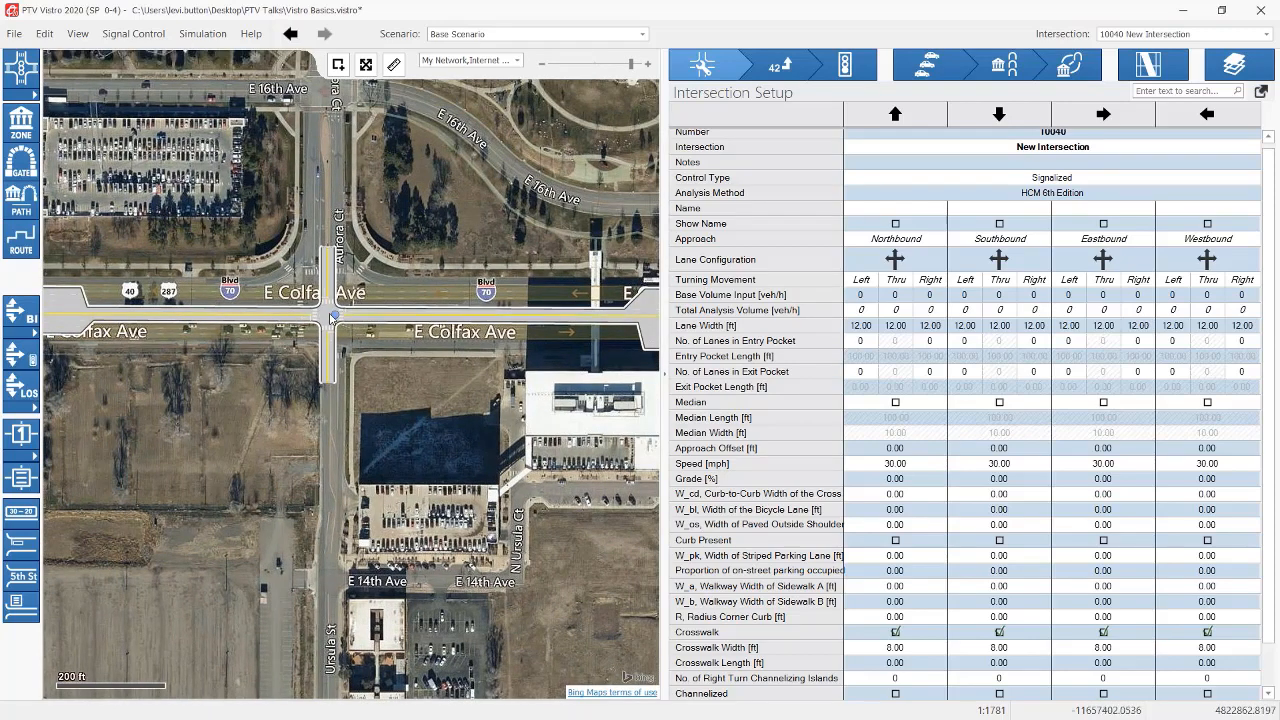
{"action": "left_click", "coordinate": [328, 316]}
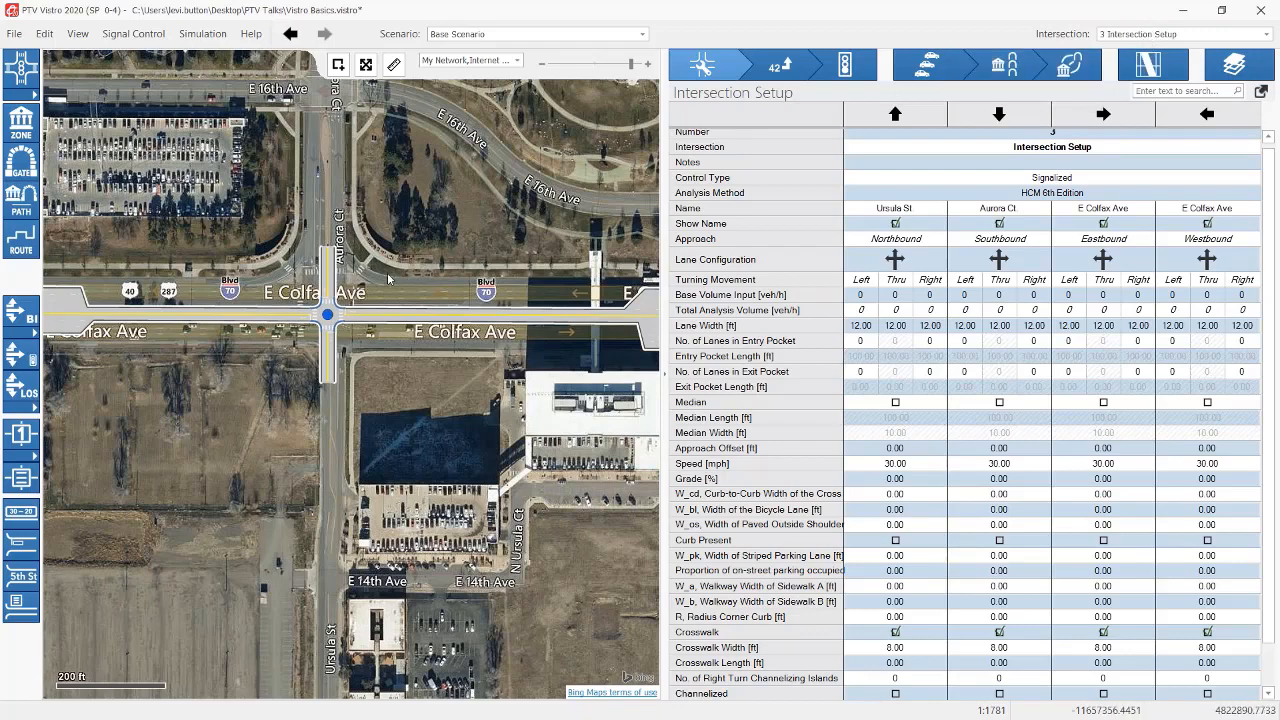
Step: Examine the Ursula St and Aurora Ct intersection and its neighbours along the E Colfax Ave corridor on the aerial
{"action": "scroll", "coordinate": [395, 320], "scroll_direction": "down", "scroll_amount": 3}
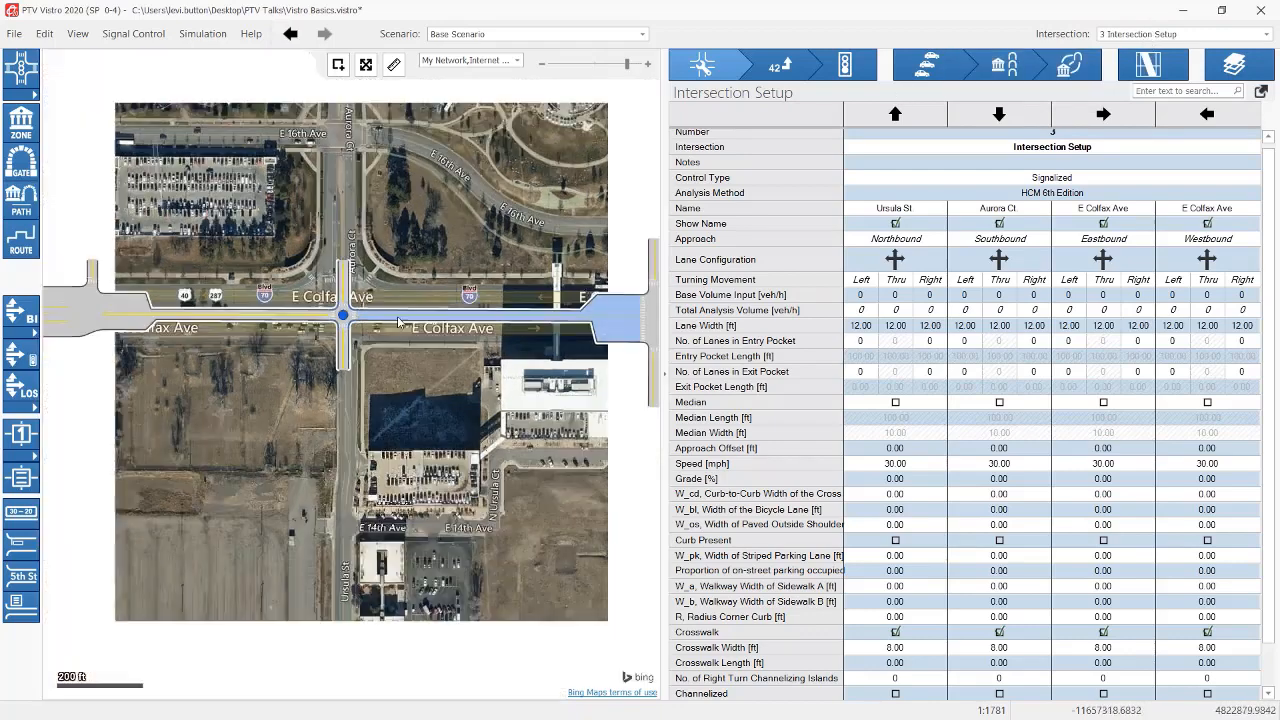
{"action": "scroll", "coordinate": [395, 320], "scroll_direction": "down", "scroll_amount": 2}
{"action": "scroll", "coordinate": [475, 343], "scroll_direction": "down", "scroll_amount": 2}
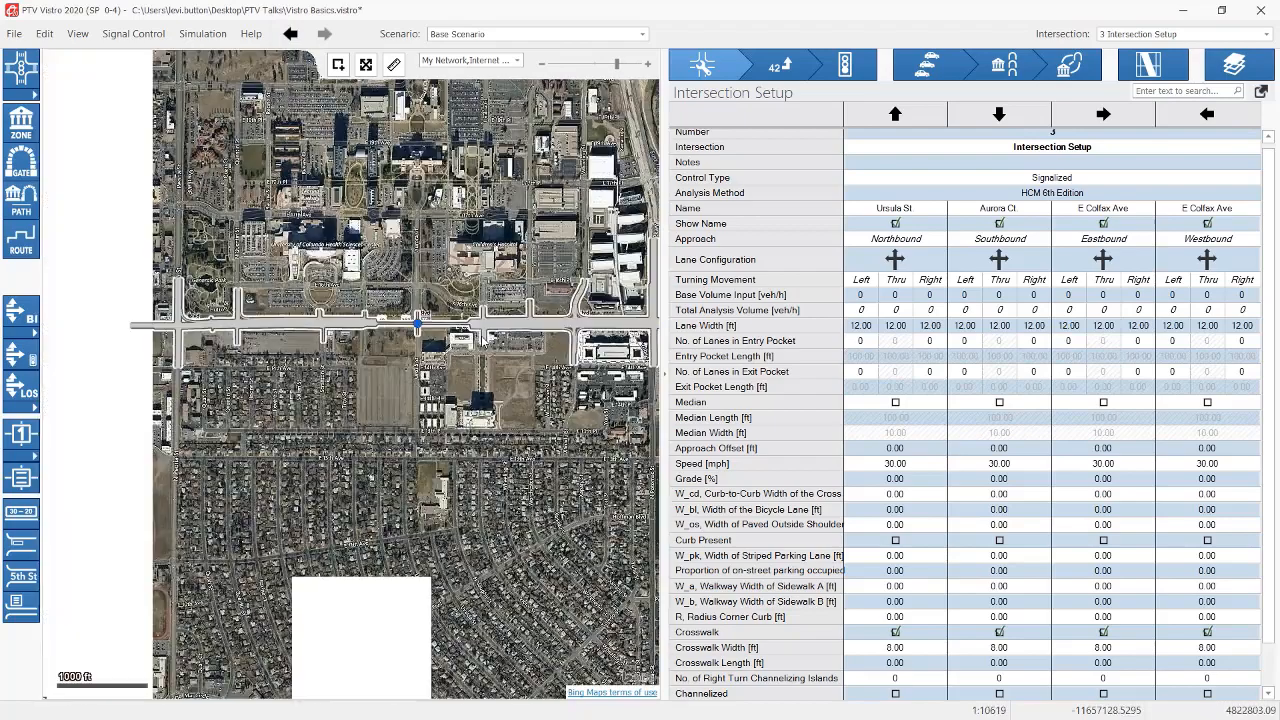
{"action": "scroll", "coordinate": [475, 343], "scroll_direction": "up", "scroll_amount": 5}
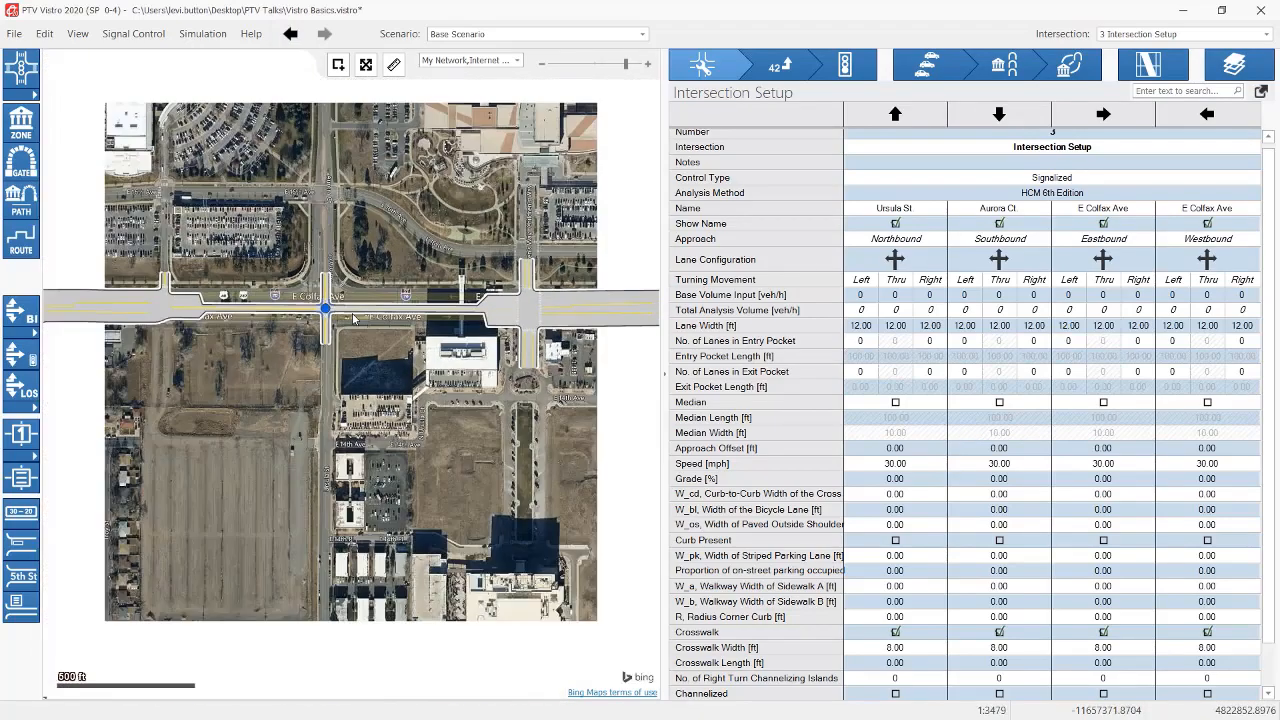
{"action": "scroll", "coordinate": [353, 318], "scroll_direction": "down", "scroll_amount": 3}
{"action": "scroll", "coordinate": [353, 318], "scroll_direction": "up", "scroll_amount": 3}
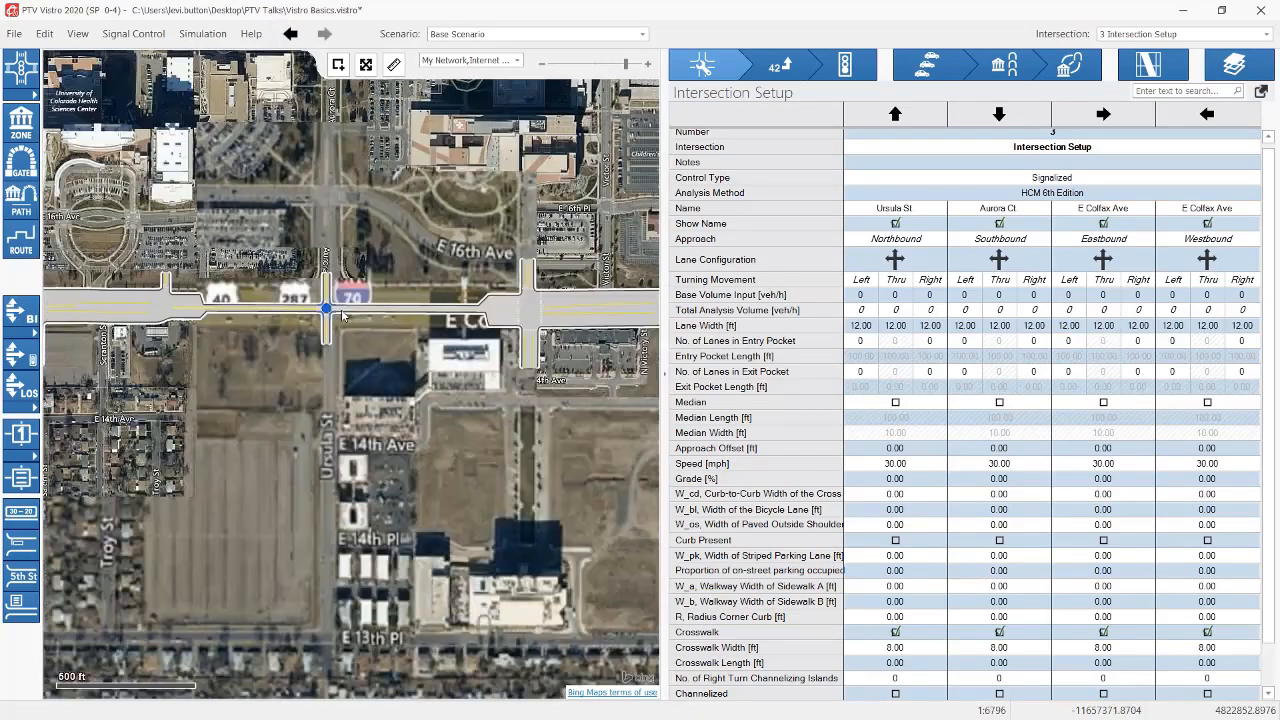
{"action": "scroll", "coordinate": [326, 306], "scroll_direction": "up", "scroll_amount": 3}
{"action": "left_click_drag", "start_coordinate": [520, 242], "coordinate": [488, 243]}
{"action": "scroll", "coordinate": [488, 243], "scroll_direction": "down", "scroll_amount": 1}
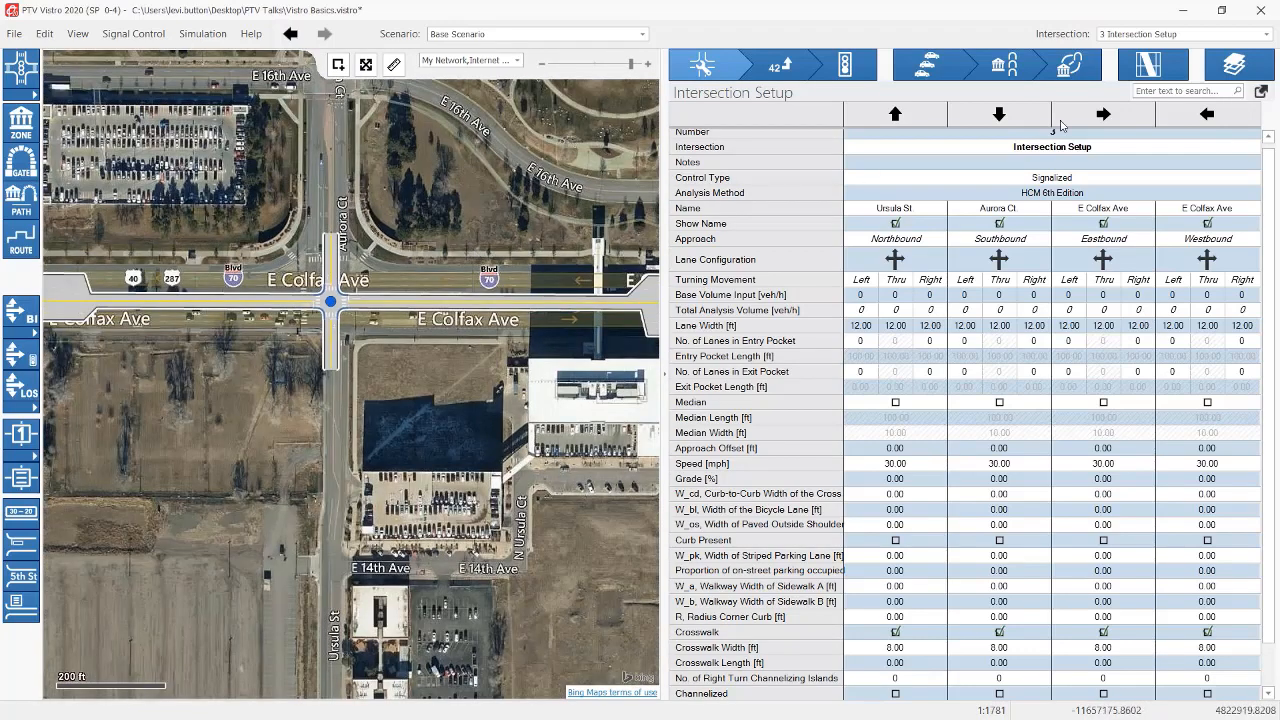
Step: Switch to intersection 5 Traffic Control to view its setup data, and return to intersection 3 Intersection Setup
{"action": "left_click", "coordinate": [1128, 38]}
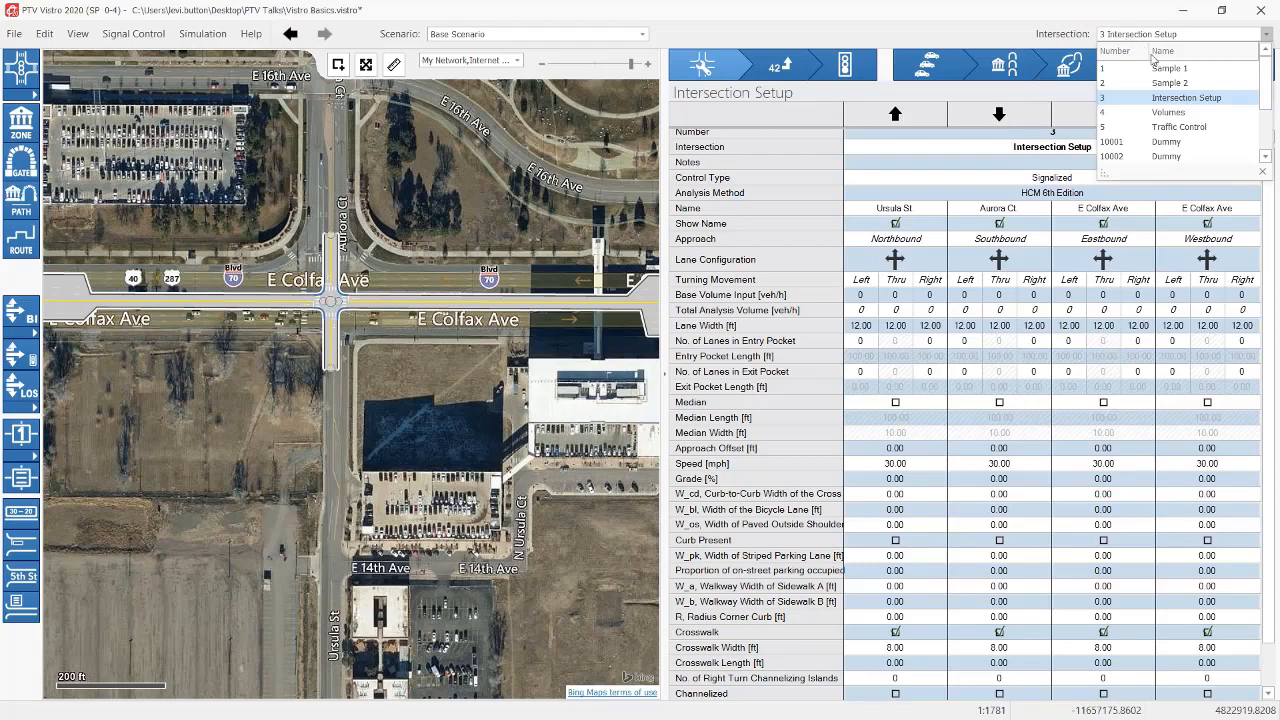
{"action": "left_click", "coordinate": [1177, 128]}
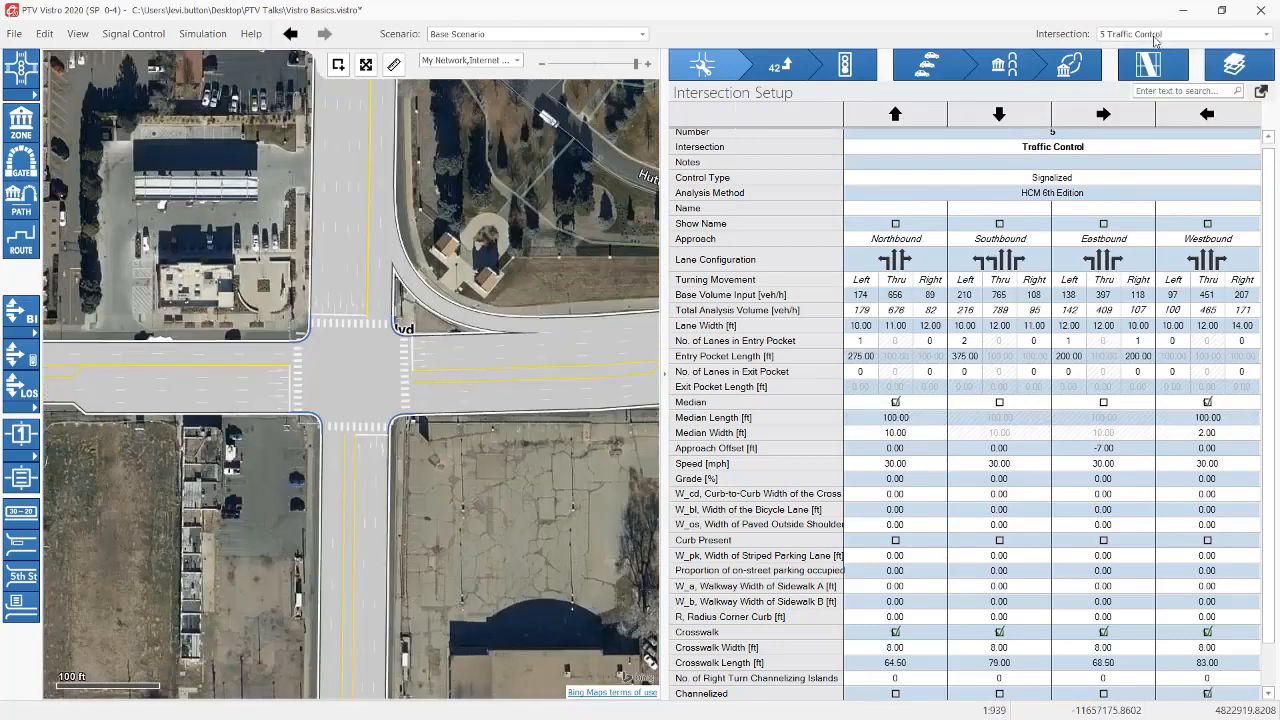
{"action": "left_click", "coordinate": [1153, 35]}
{"action": "left_click", "coordinate": [1157, 105]}
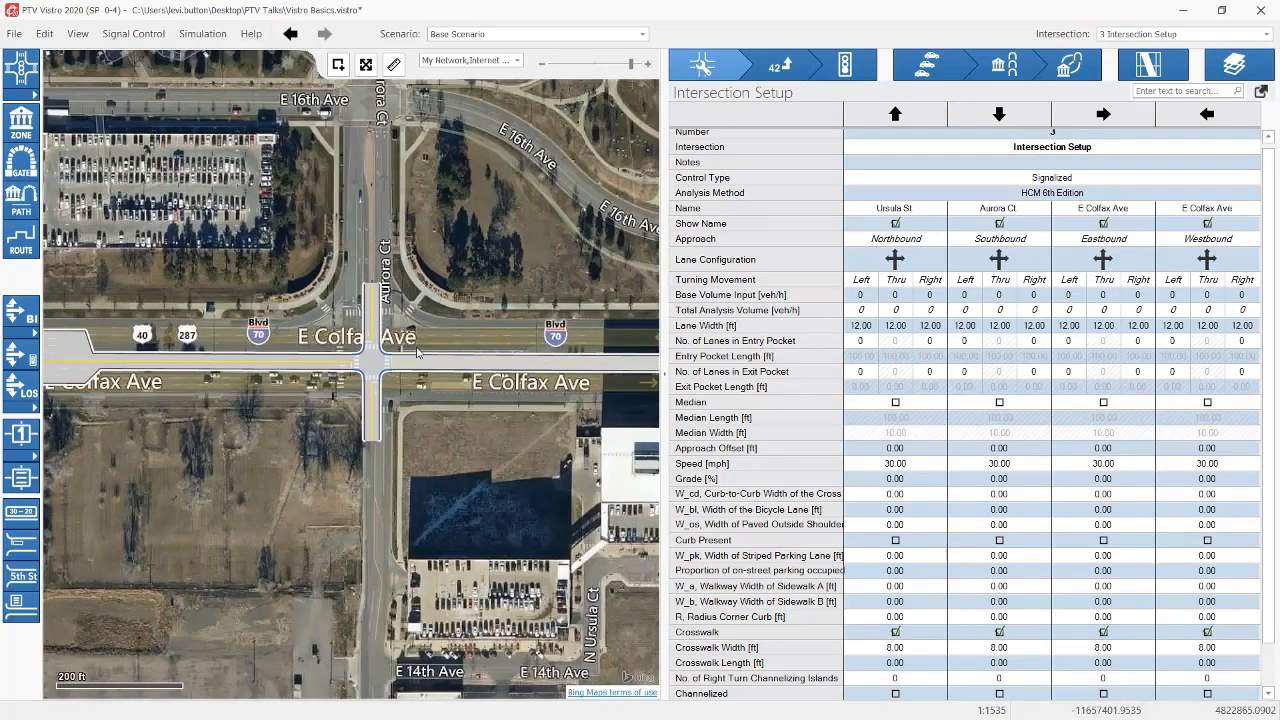
Step: Review the Intersection Setup rows of intersection 3, including its number and name, against the aerial of the crossing
{"action": "scroll", "coordinate": [355, 368], "scroll_direction": "down", "scroll_amount": 1}
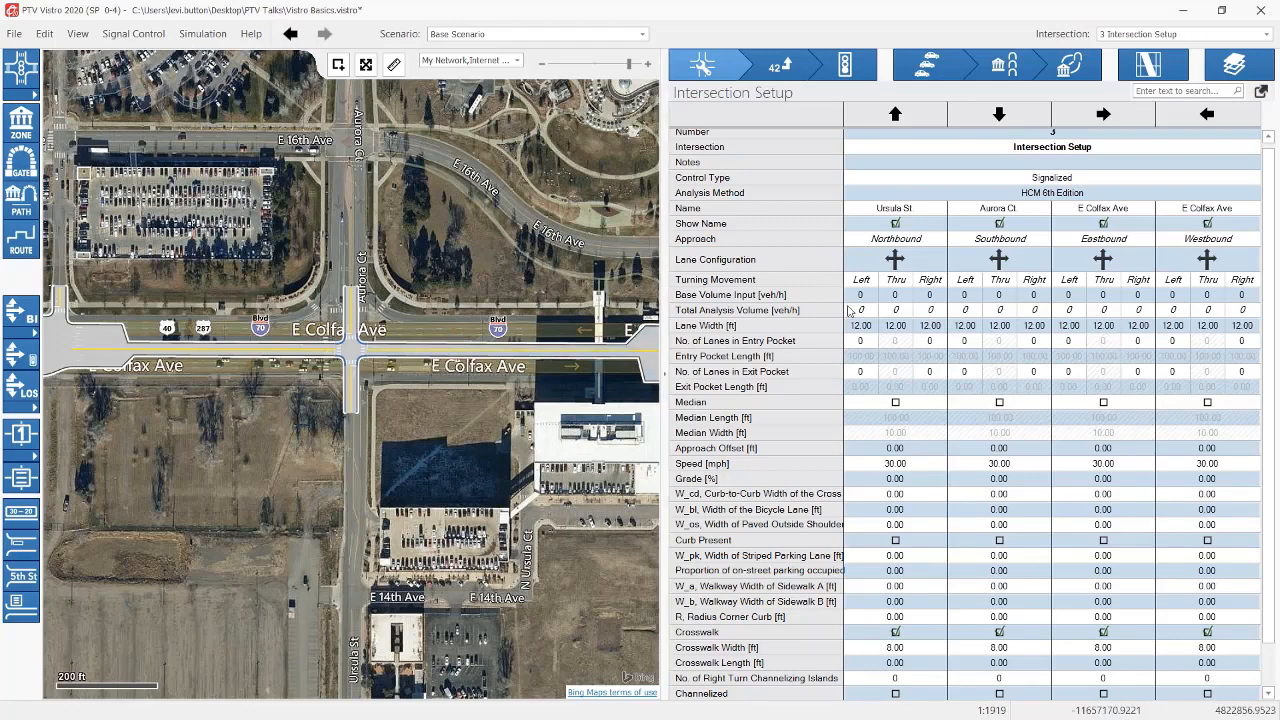
{"action": "scroll", "coordinate": [848, 317], "scroll_direction": "down", "scroll_amount": 1}
{"action": "scroll", "coordinate": [836, 446], "scroll_direction": "up", "scroll_amount": 1}
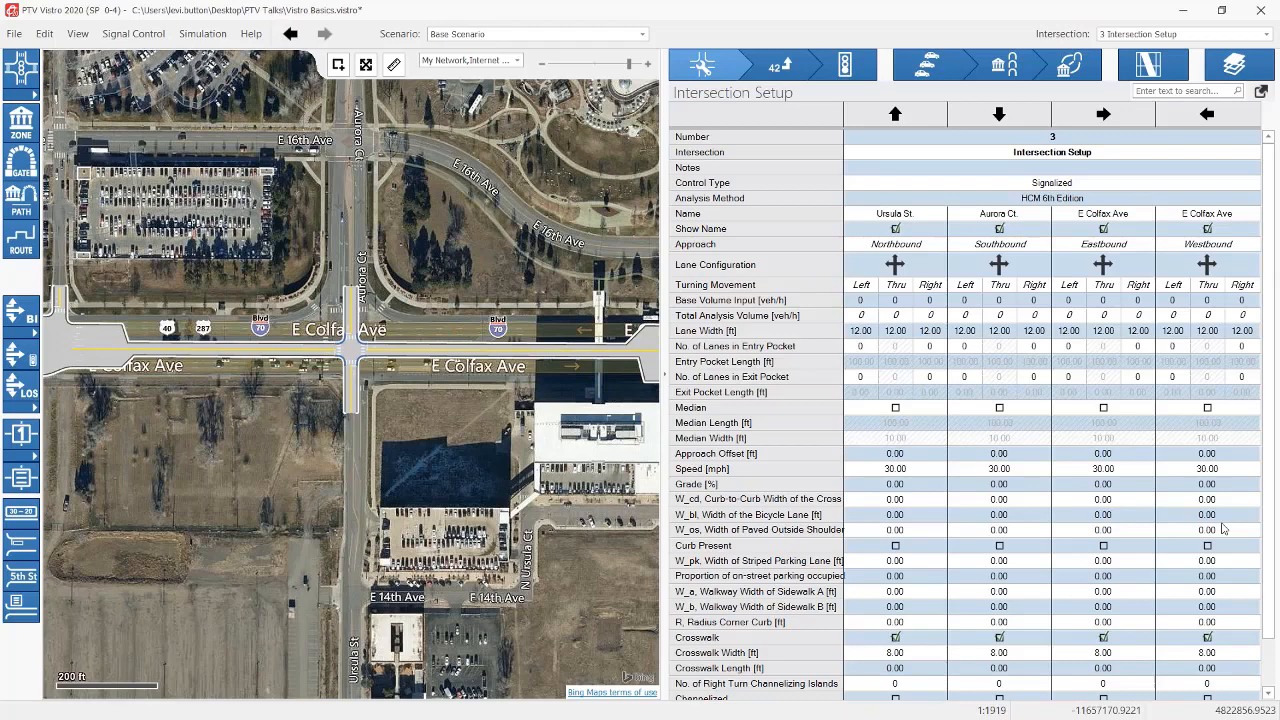
{"action": "scroll", "coordinate": [298, 341], "scroll_direction": "down", "scroll_amount": 1}
{"action": "scroll", "coordinate": [330, 357], "scroll_direction": "up", "scroll_amount": 1}
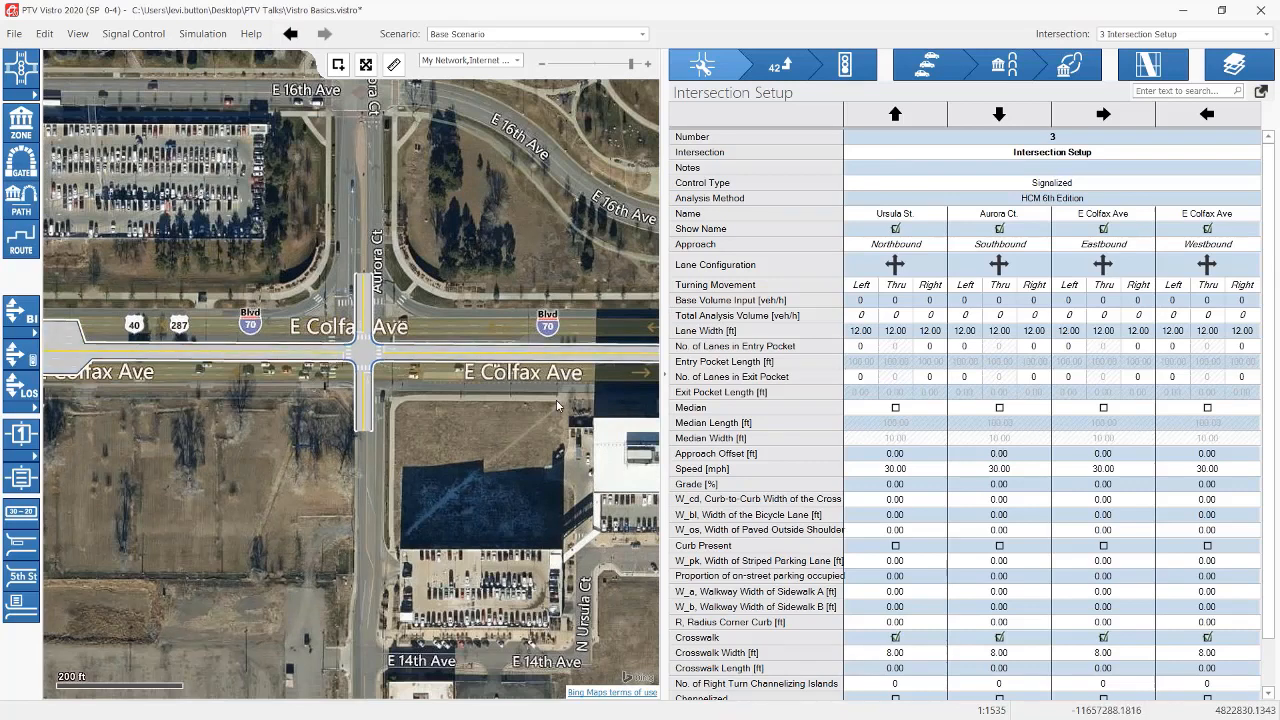
{"action": "left_click", "coordinate": [1025, 141]}
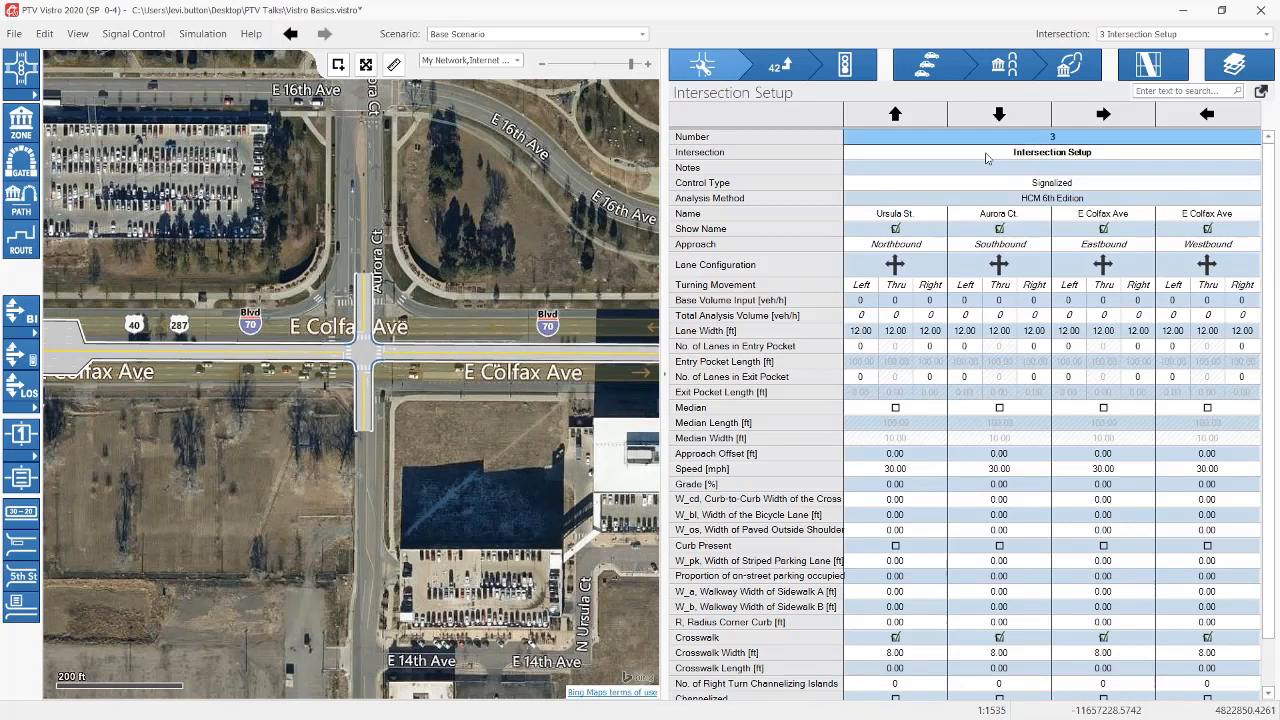
{"action": "left_click", "coordinate": [986, 157]}
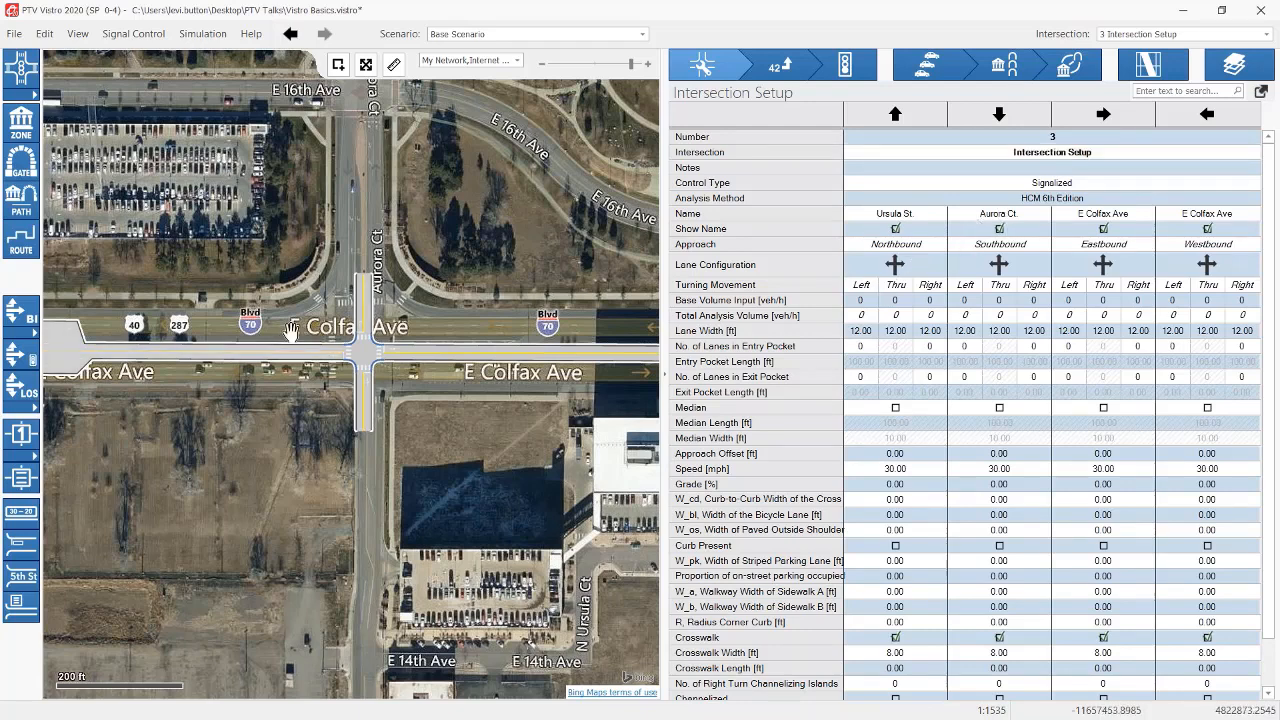
{"action": "left_click_drag", "start_coordinate": [291, 331], "coordinate": [254, 308]}
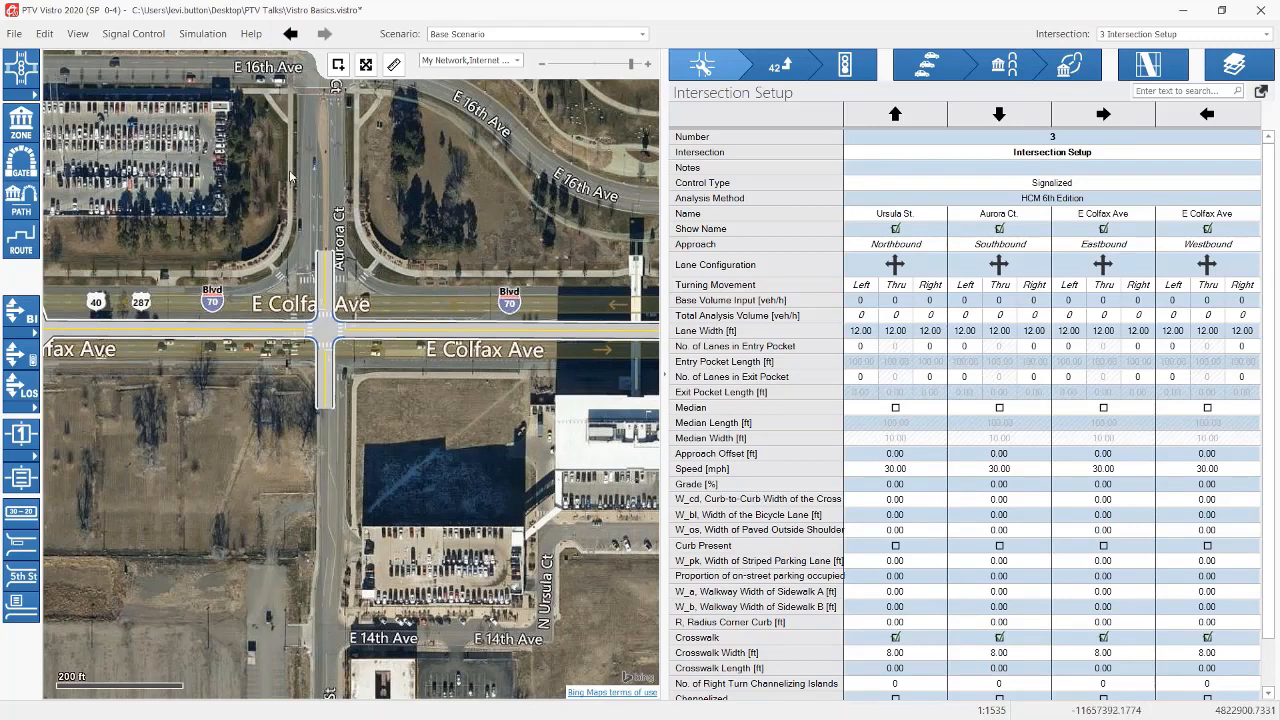
{"action": "left_click_drag", "start_coordinate": [391, 277], "coordinate": [405, 313]}
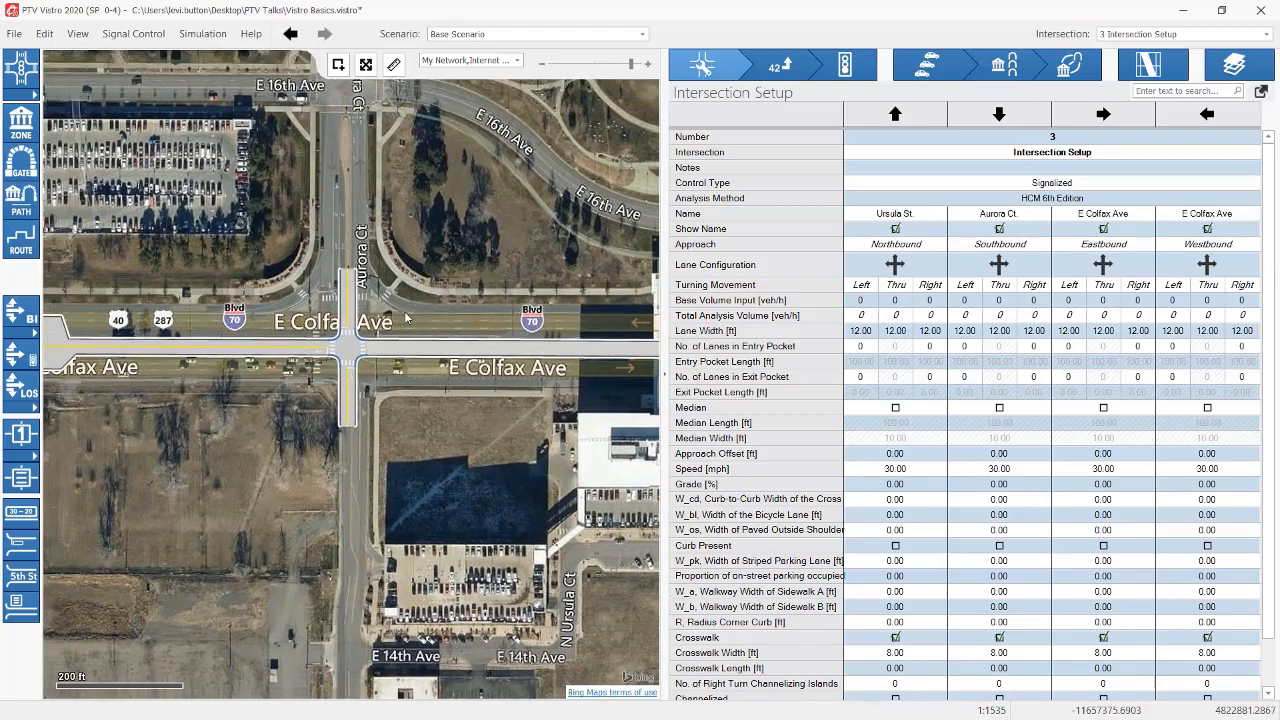
Step: Try the Bing - Only Road Map type for the Internet Map background layer
{"action": "left_click", "coordinate": [517, 61]}
{"action": "left_click", "coordinate": [552, 120]}
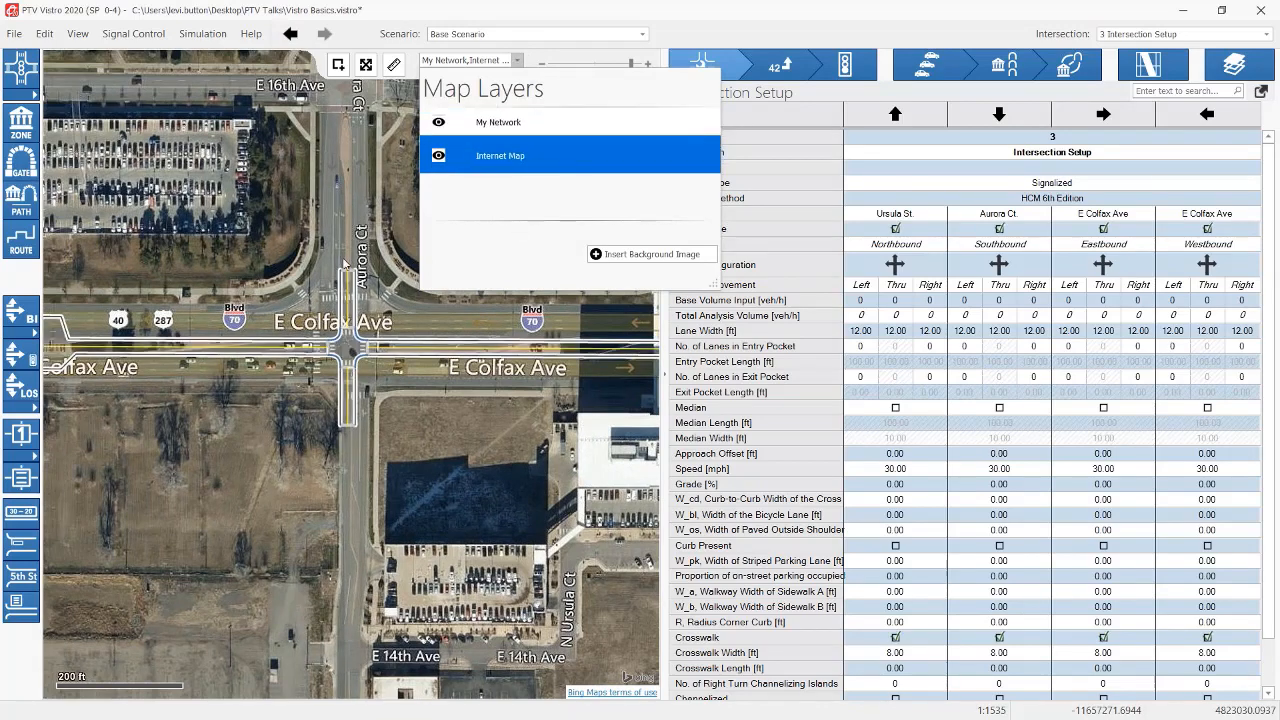
{"action": "left_click", "coordinate": [324, 352]}
{"action": "scroll", "coordinate": [324, 352], "scroll_direction": "up", "scroll_amount": 2}
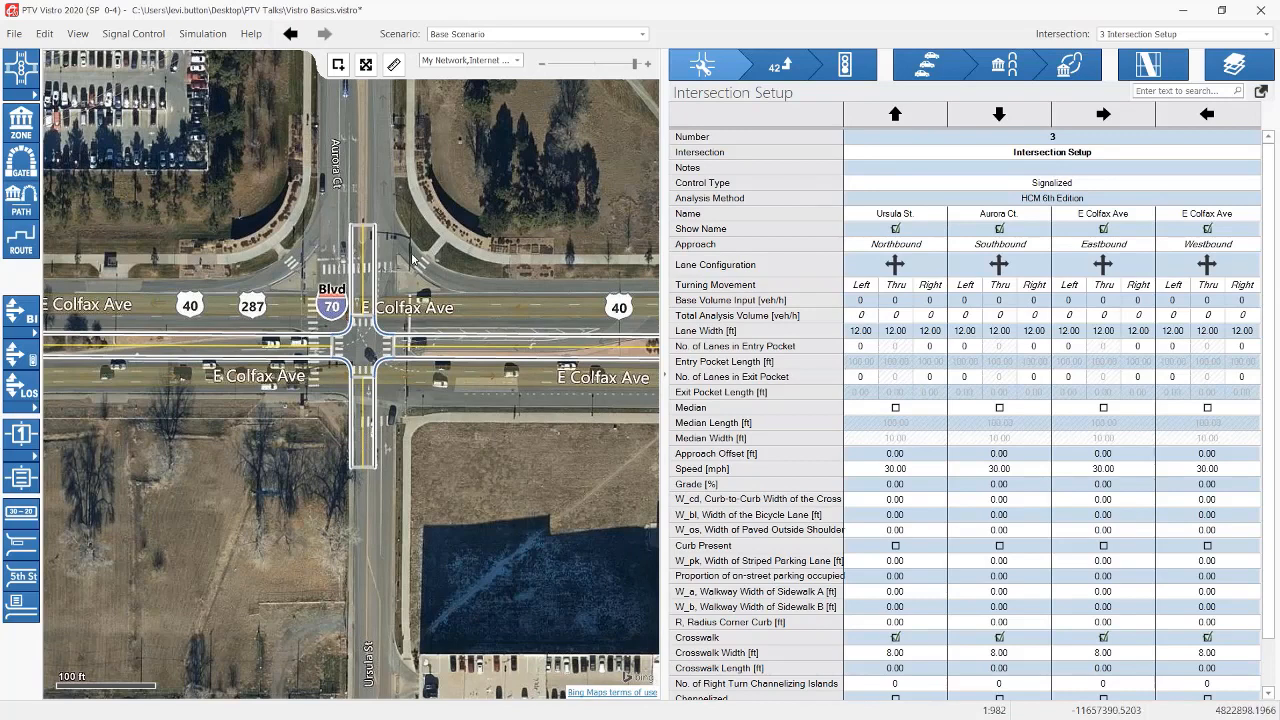
{"action": "left_click", "coordinate": [516, 60]}
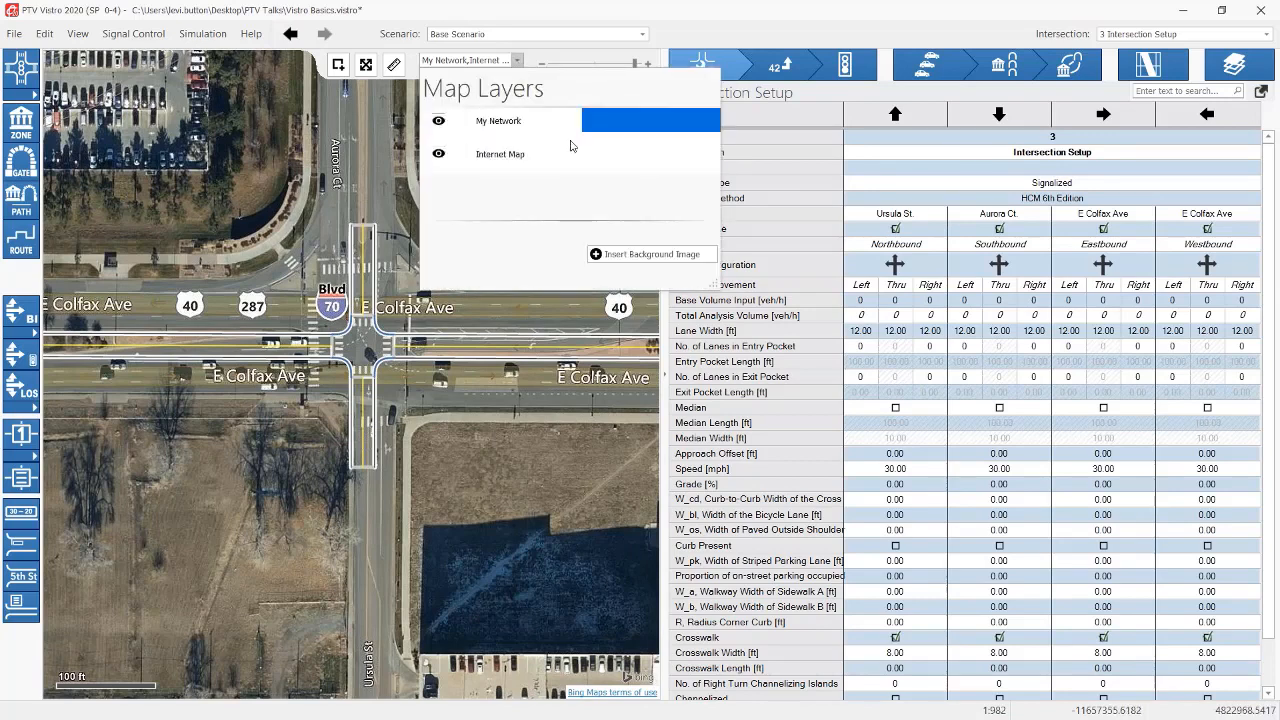
{"action": "left_click", "coordinate": [489, 158]}
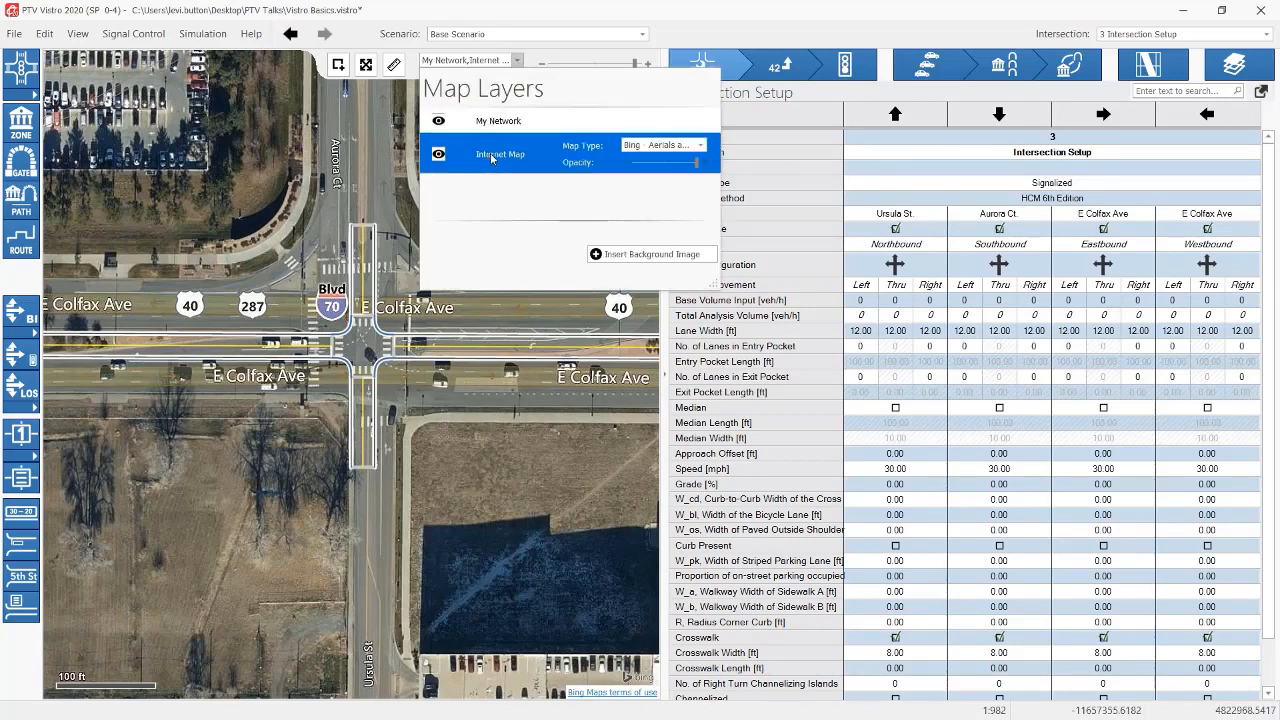
{"action": "left_click", "coordinate": [695, 148]}
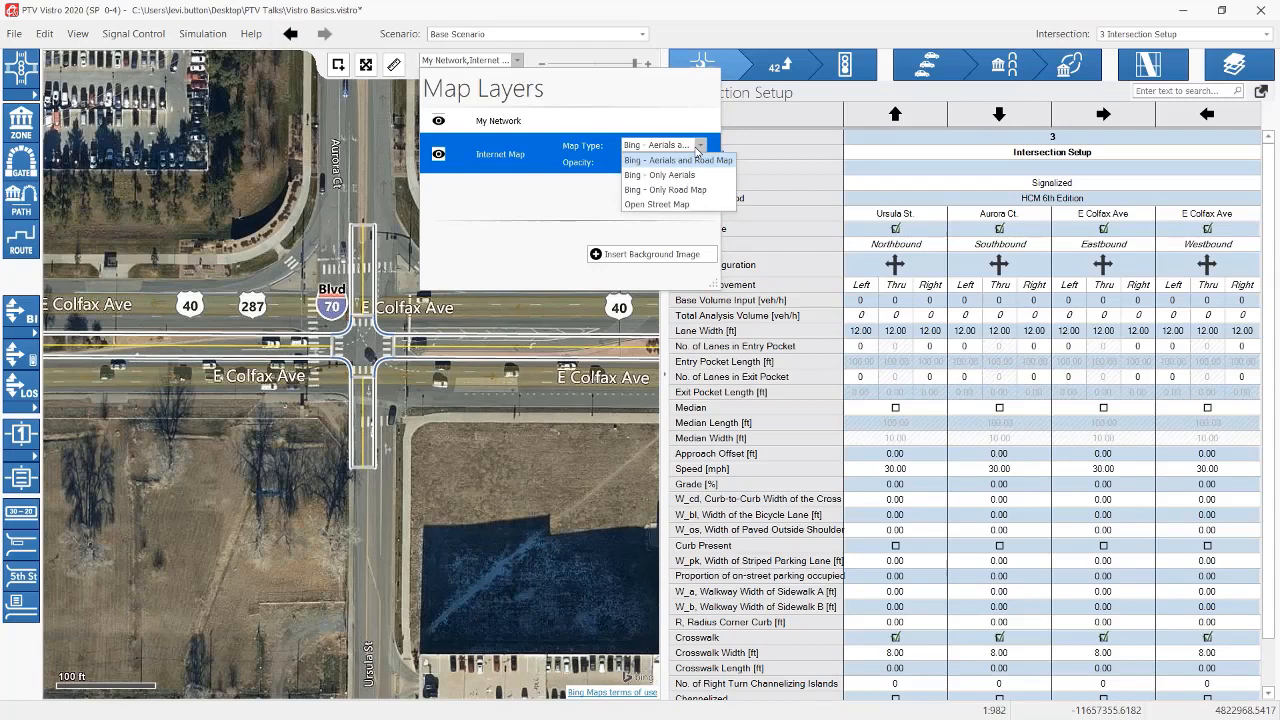
{"action": "left_click", "coordinate": [690, 190]}
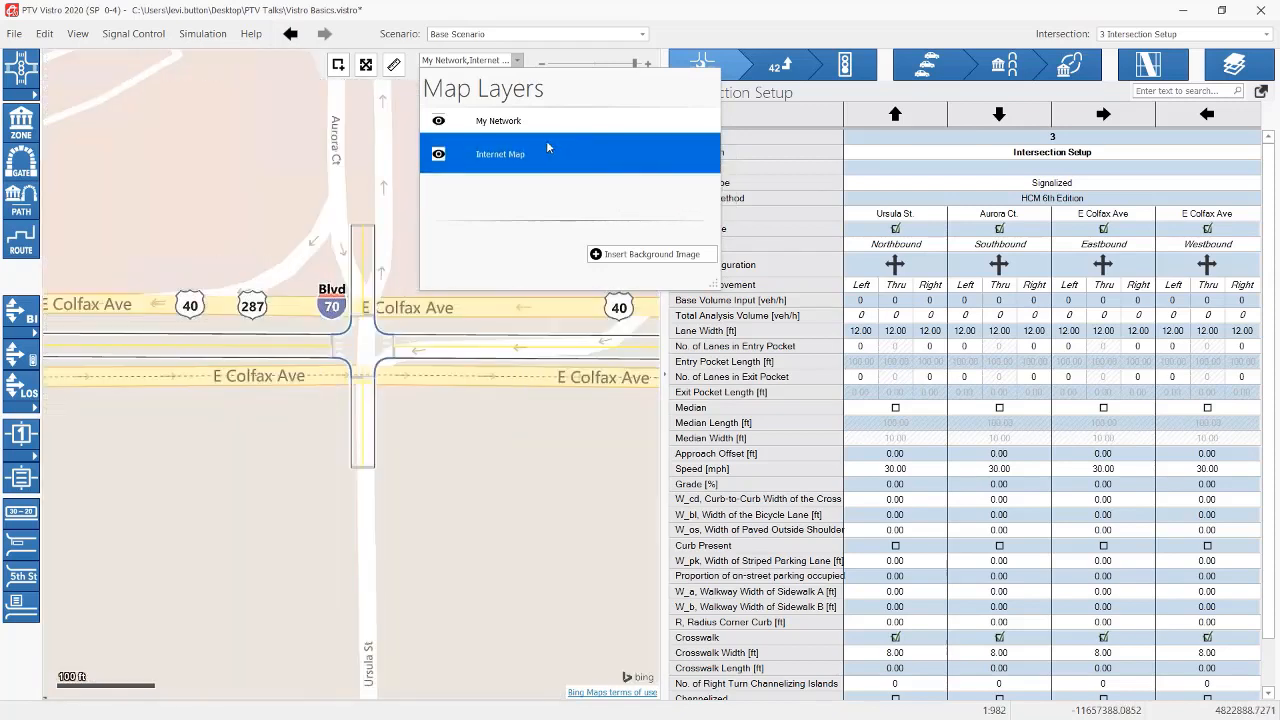
Step: Set the Internet Map layer's map type to Bing - Only Aerials and return to the network map
{"action": "left_click", "coordinate": [669, 149]}
{"action": "left_click", "coordinate": [688, 178]}
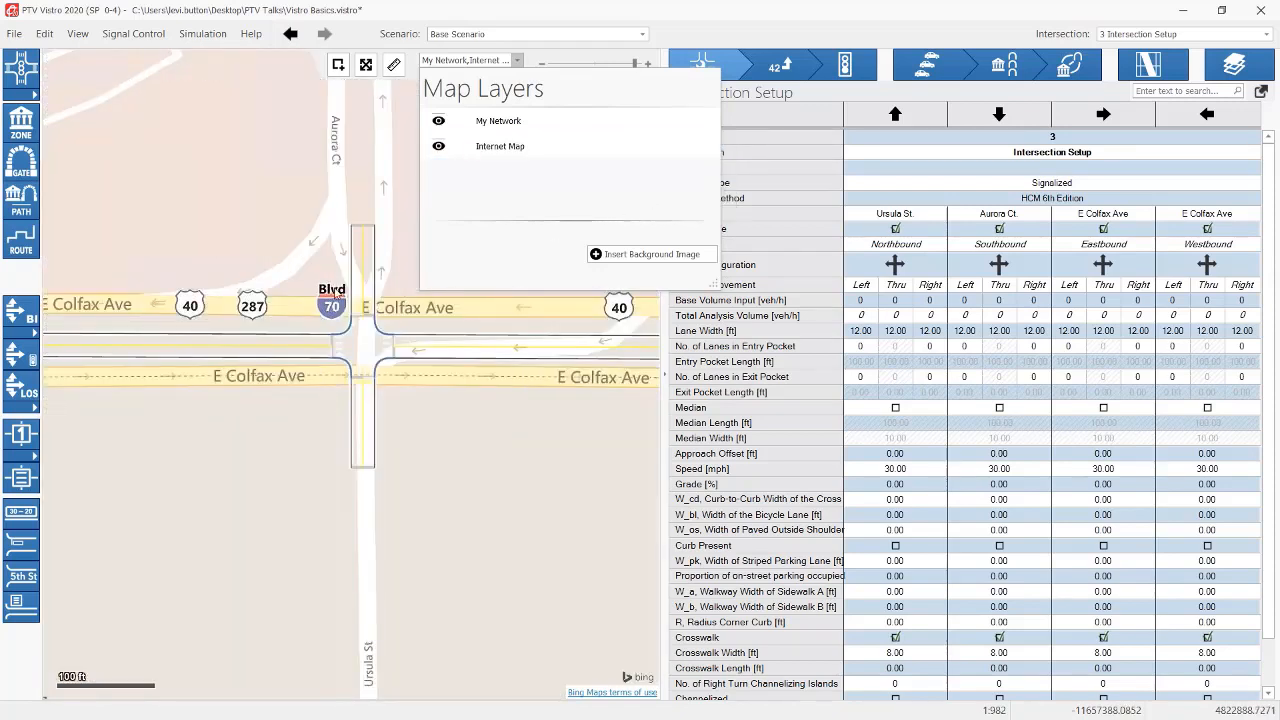
{"action": "left_click", "coordinate": [332, 283]}
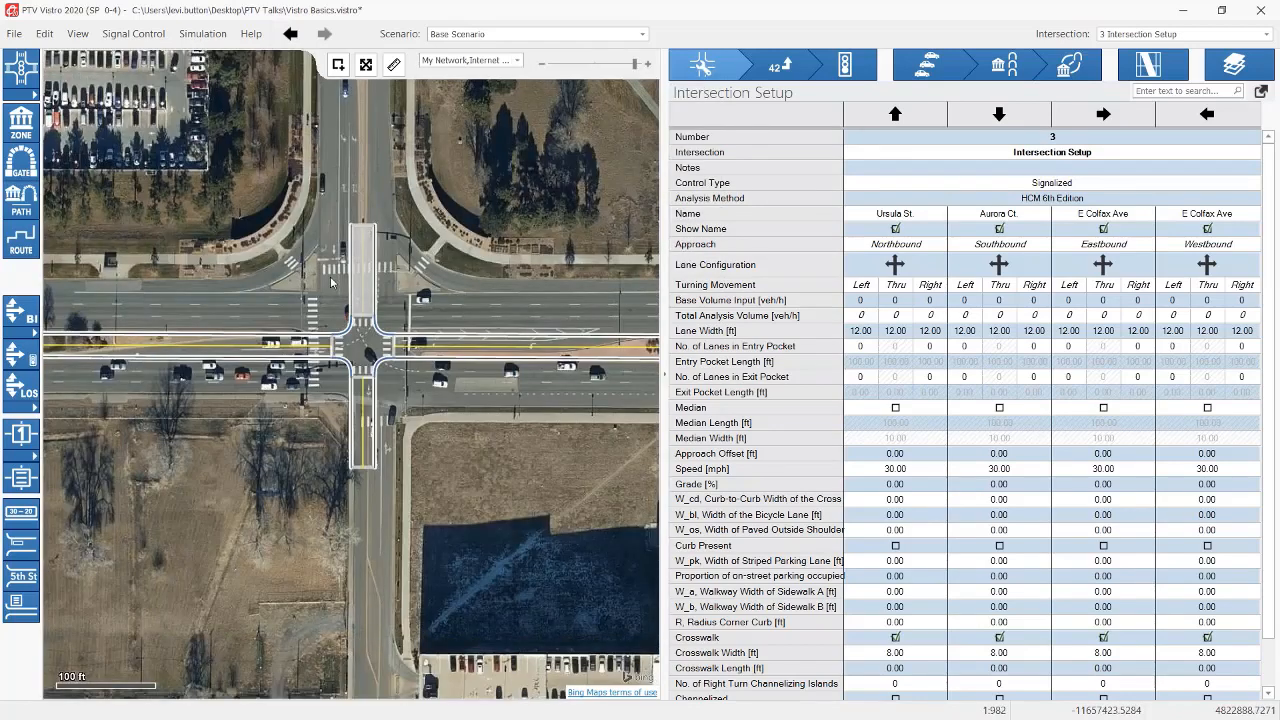
Step: Set the northbound Ursula St lane configuration to one left-turn lane and one shared through-right lane
{"action": "left_click_drag", "start_coordinate": [515, 304], "coordinate": [491, 346]}
{"action": "scroll", "coordinate": [490, 343], "scroll_direction": "down", "scroll_amount": 1}
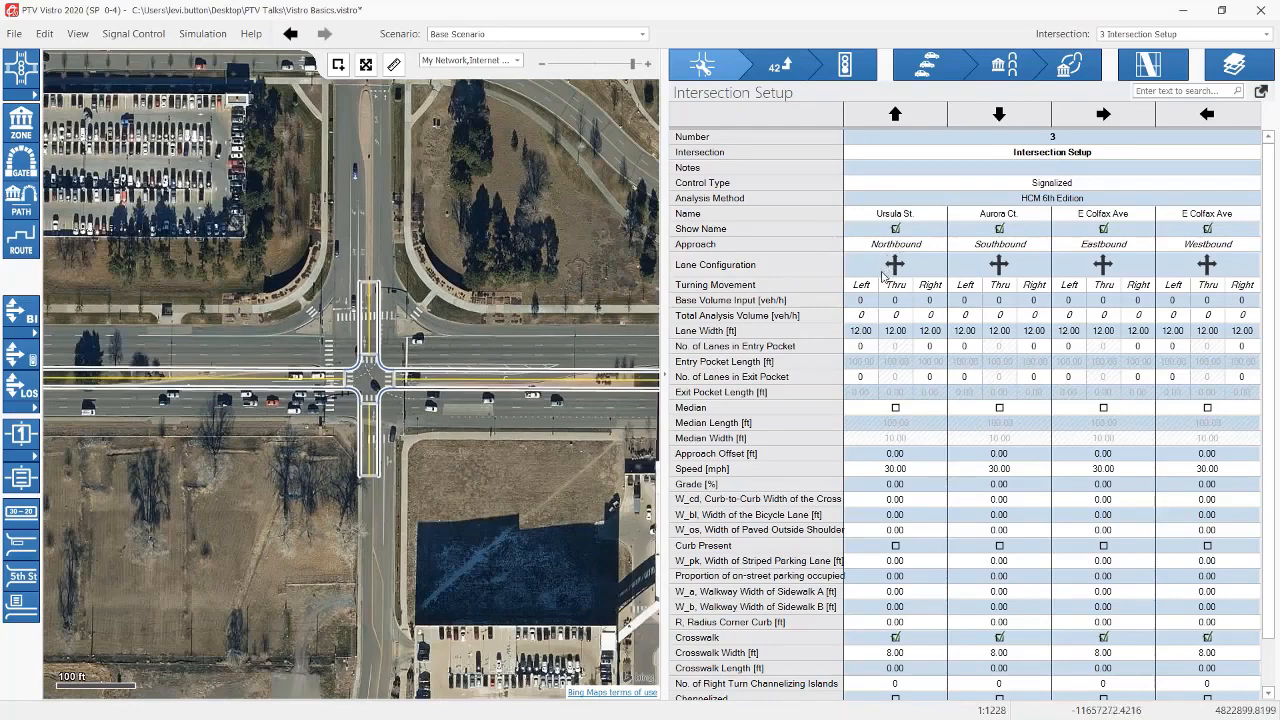
{"action": "left_click_drag", "start_coordinate": [484, 459], "coordinate": [452, 519]}
{"action": "scroll", "coordinate": [429, 441], "scroll_direction": "up", "scroll_amount": 2}
{"action": "mouse_move", "coordinate": [902, 274]}
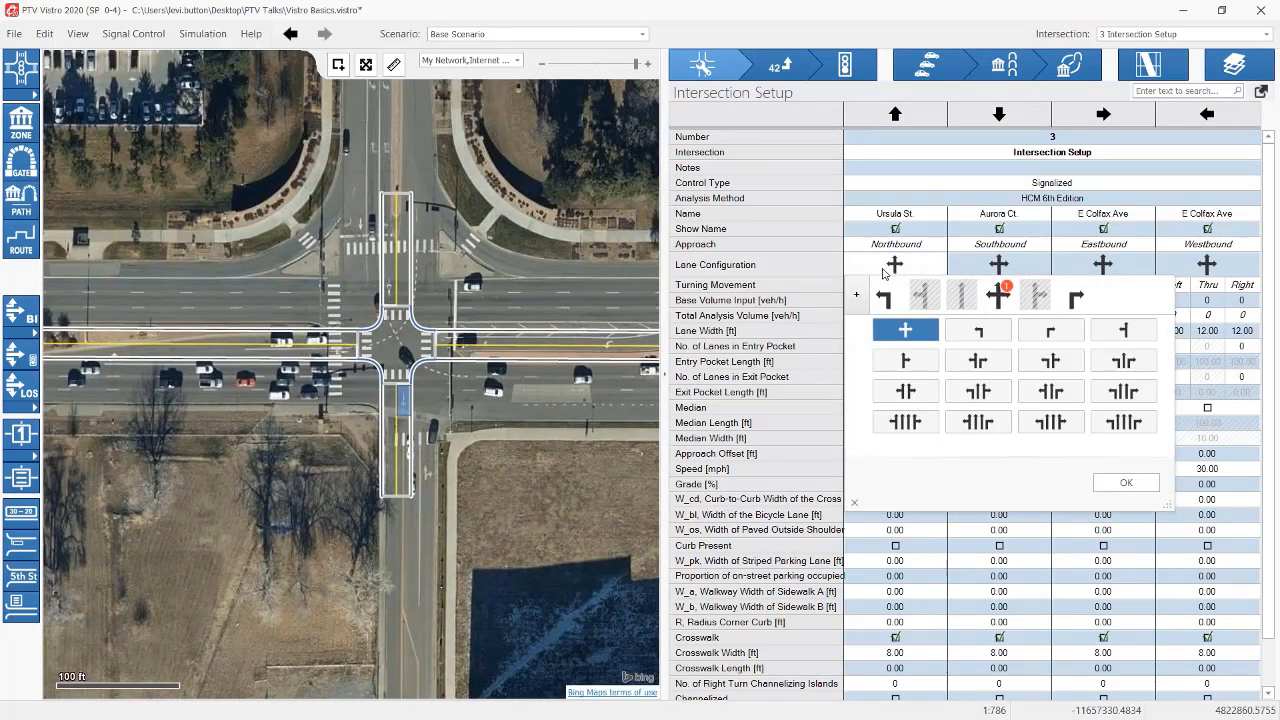
{"action": "left_click", "coordinate": [885, 273]}
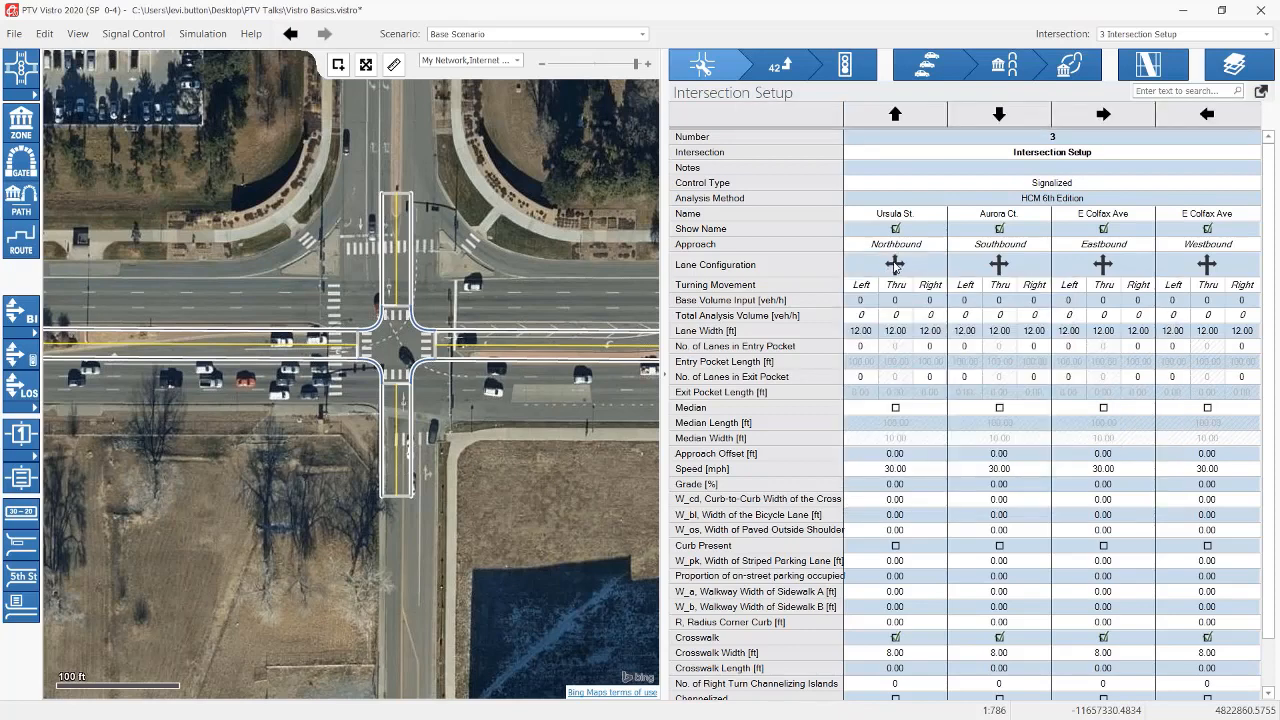
{"action": "left_click", "coordinate": [895, 266]}
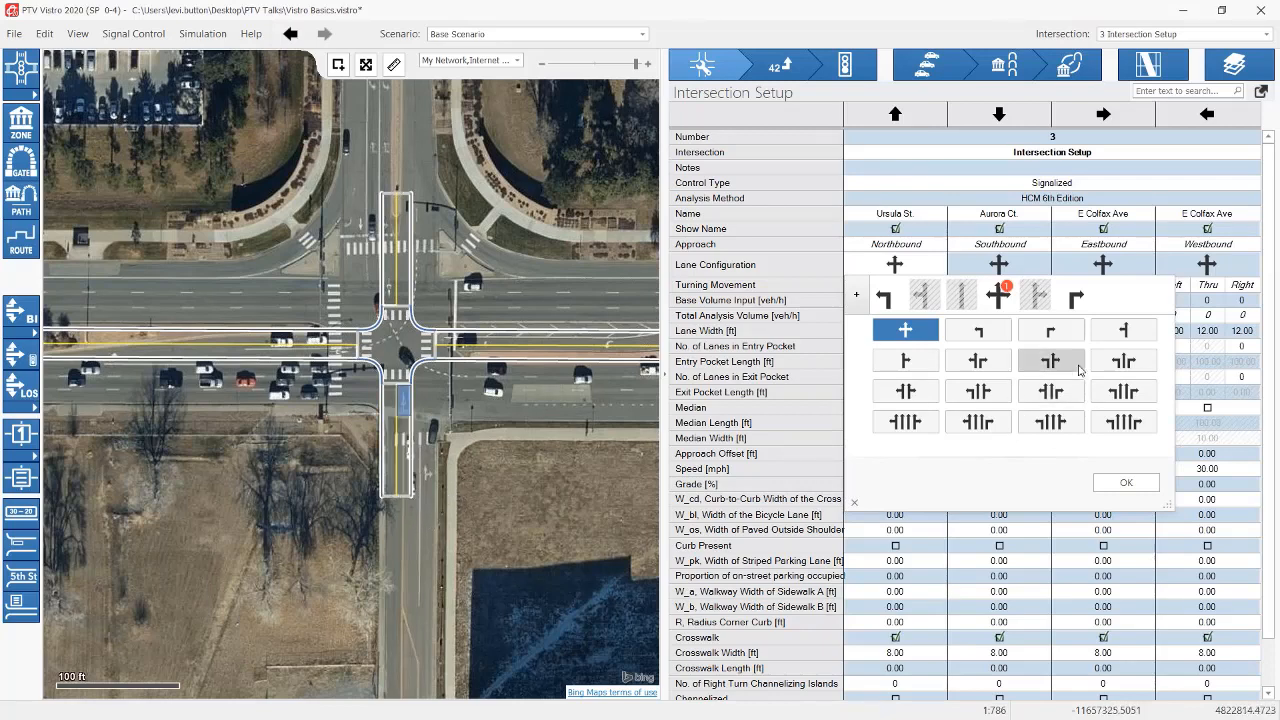
{"action": "left_click", "coordinate": [1044, 367]}
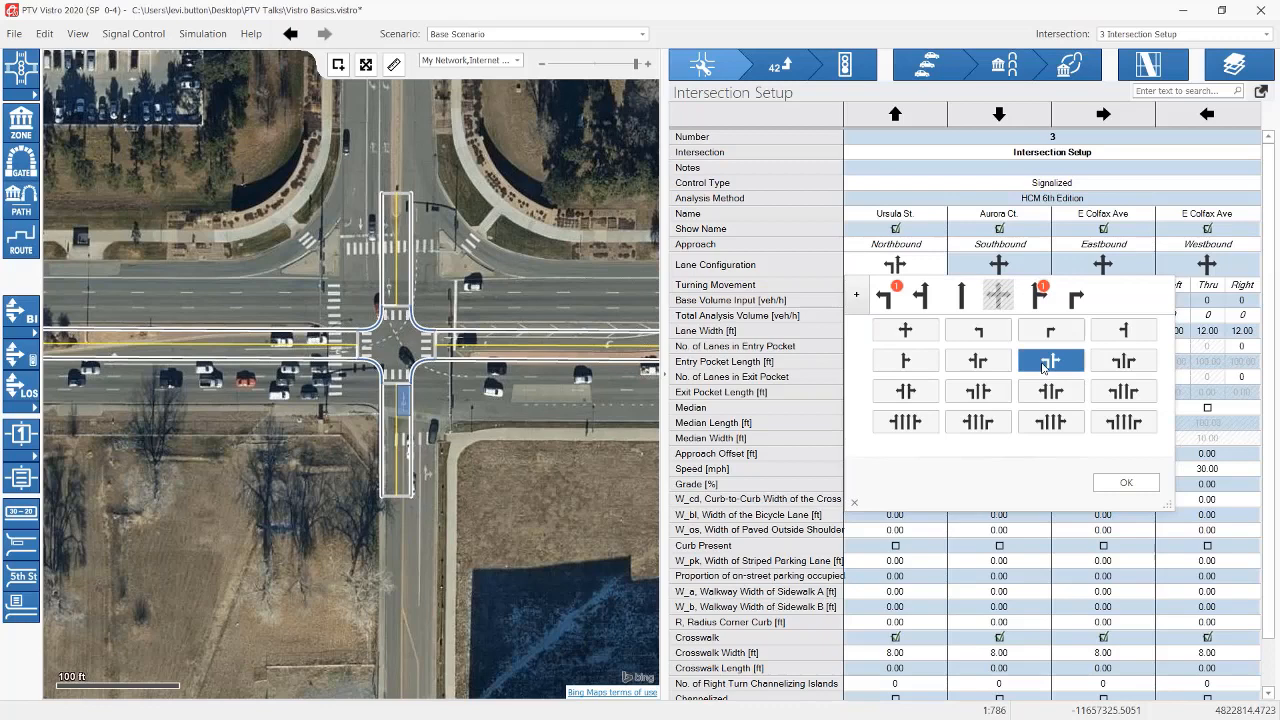
{"action": "left_click", "coordinate": [1126, 483]}
Step: Set the southbound Aurora Ct lane configuration to two left-turn lanes, one through lane and one right-turn lane
{"action": "left_click_drag", "start_coordinate": [488, 233], "coordinate": [488, 287]}
{"action": "left_click", "coordinate": [1003, 265]}
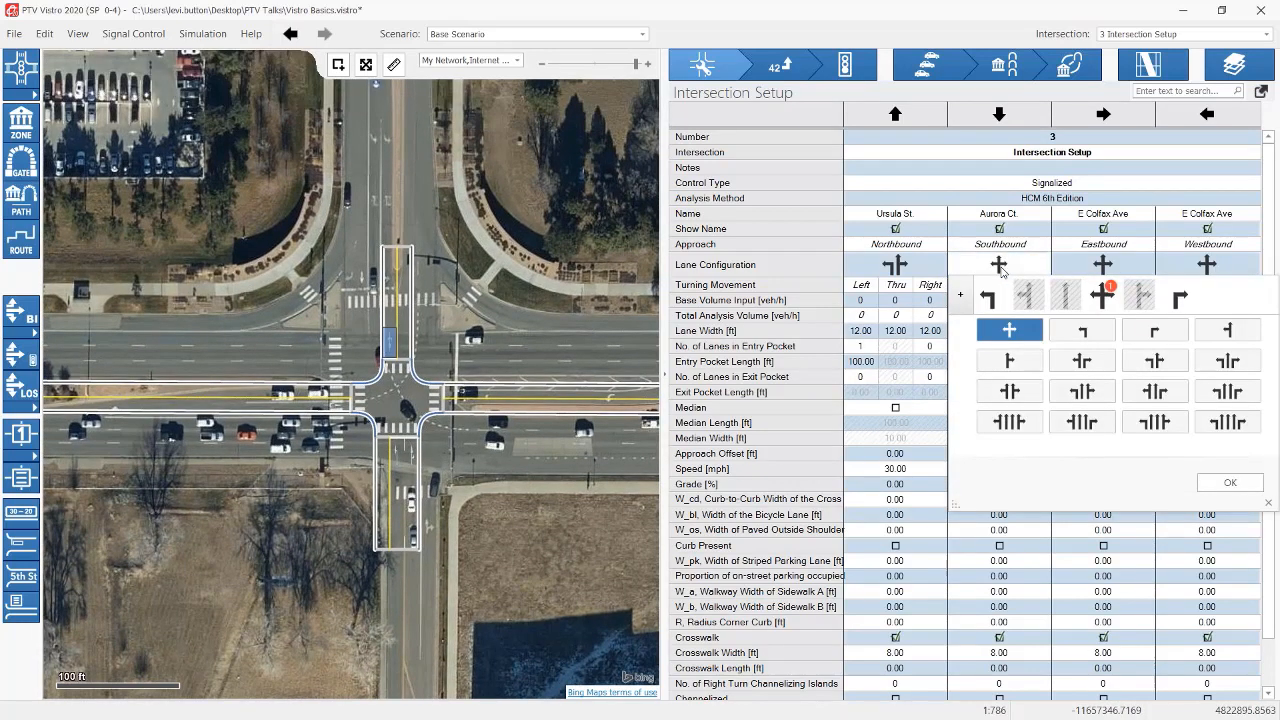
{"action": "left_click", "coordinate": [1102, 305]}
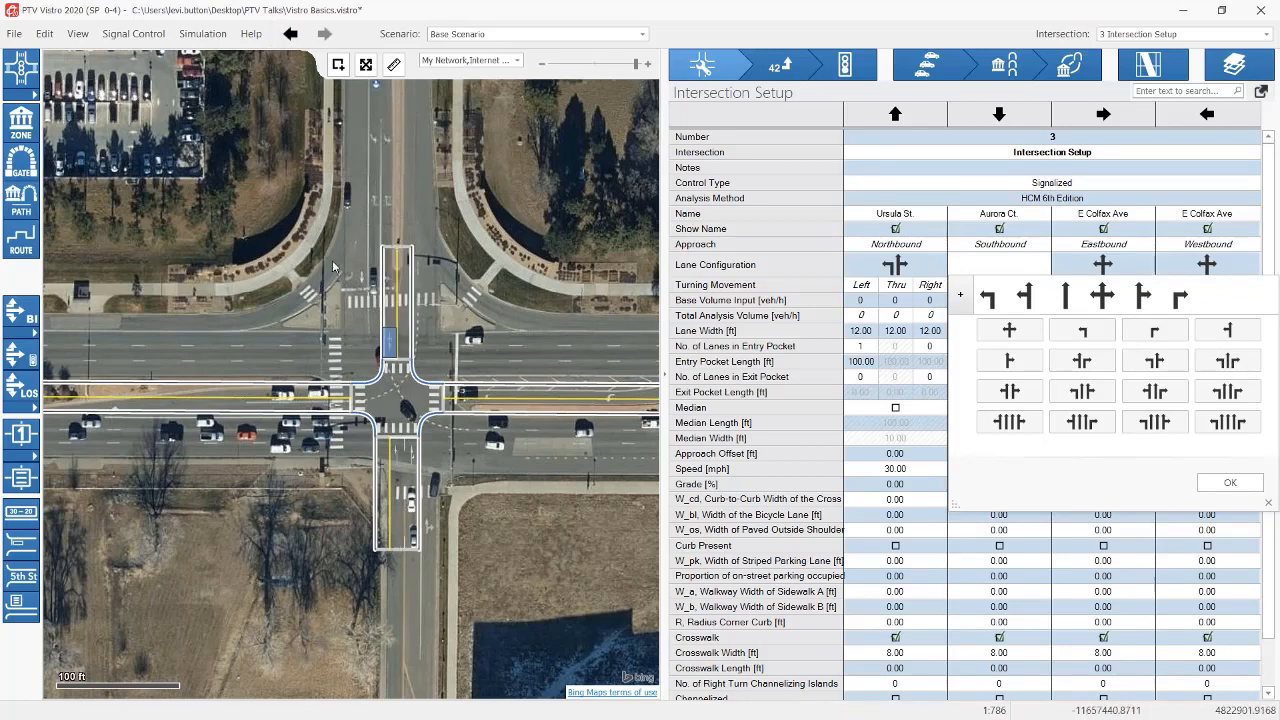
{"action": "left_click", "coordinate": [1222, 367]}
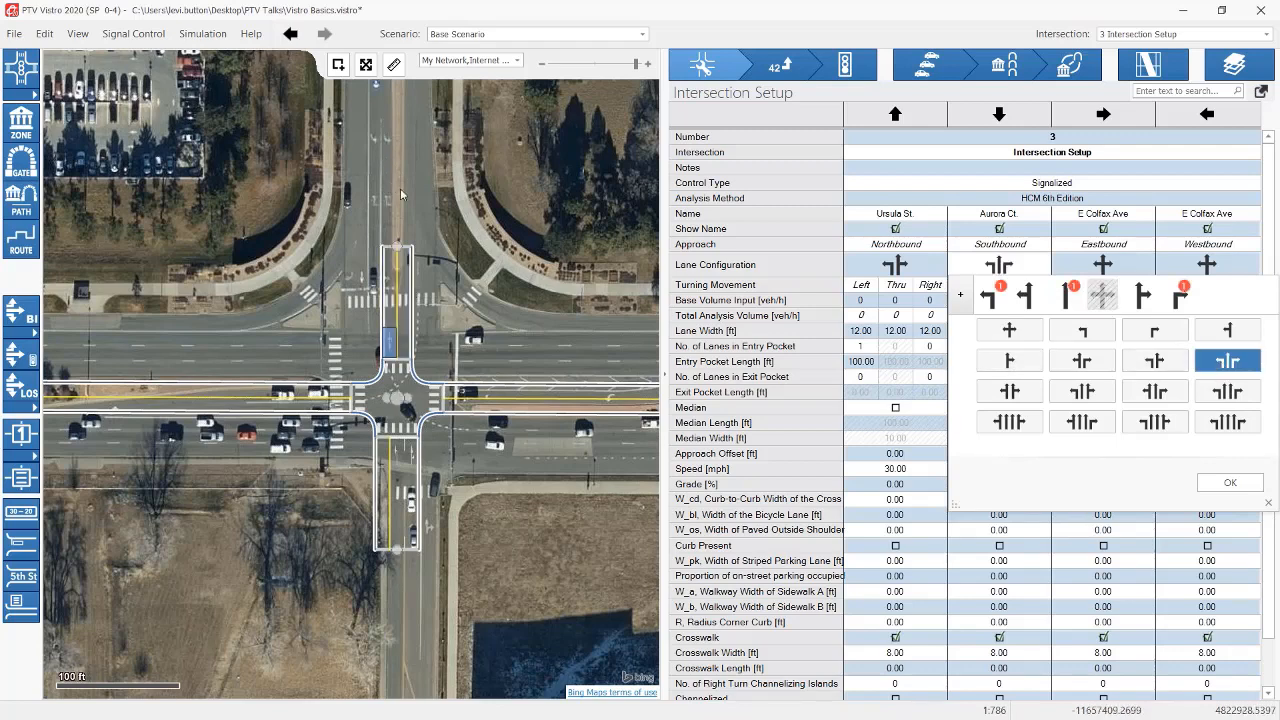
{"action": "left_click", "coordinate": [984, 290]}
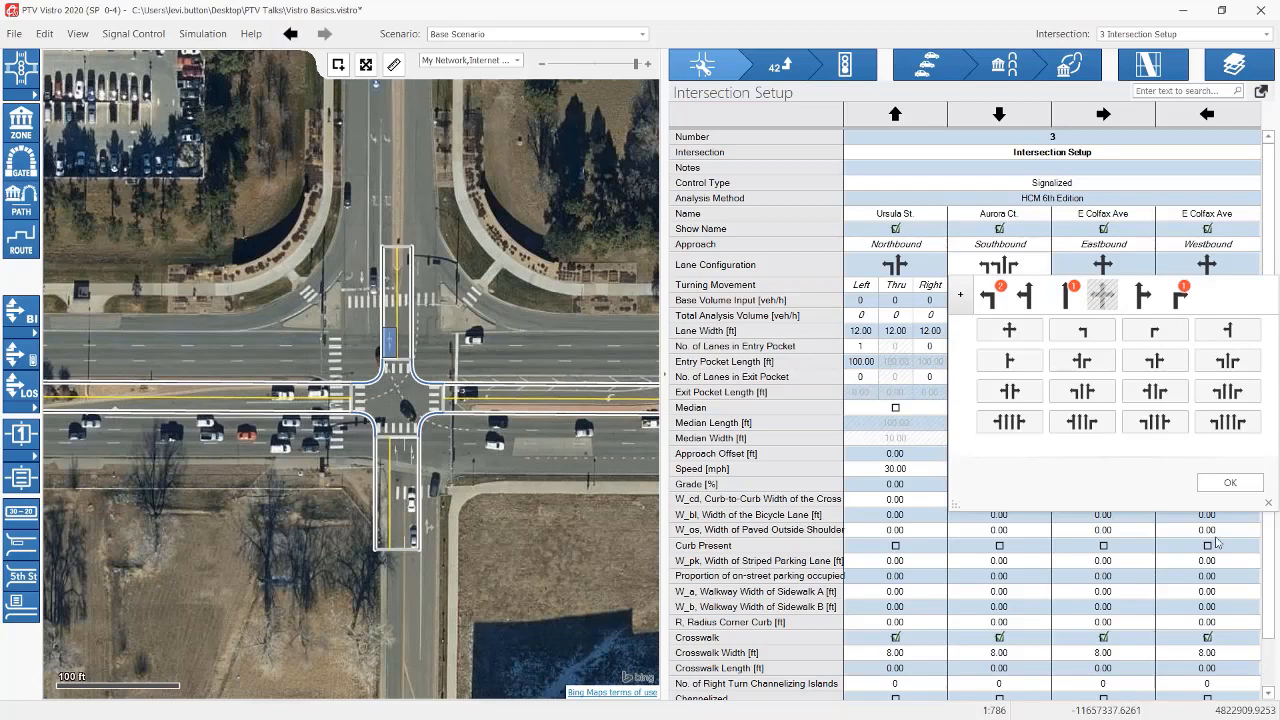
{"action": "left_click", "coordinate": [1230, 482]}
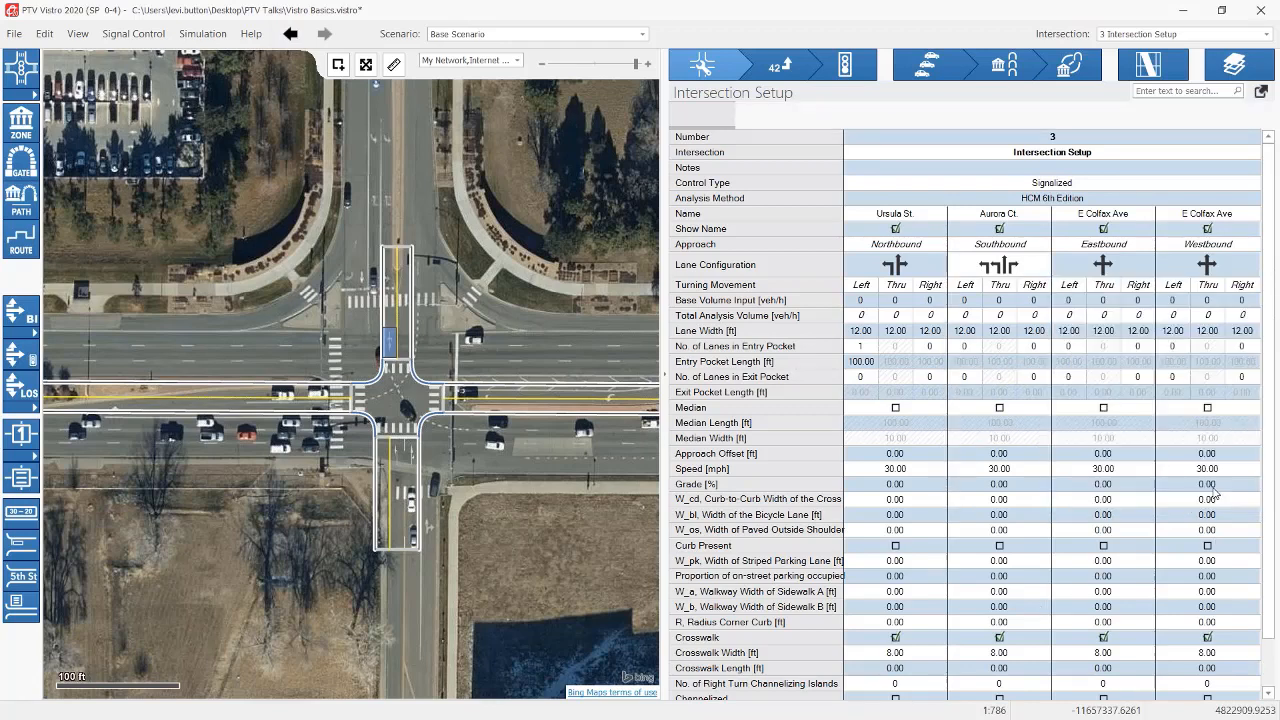
Step: Set the eastbound E Colfax Ave lane configuration to one left-turn lane, three through lanes and one right-turn lane
{"action": "left_click_drag", "start_coordinate": [563, 366], "coordinate": [505, 363]}
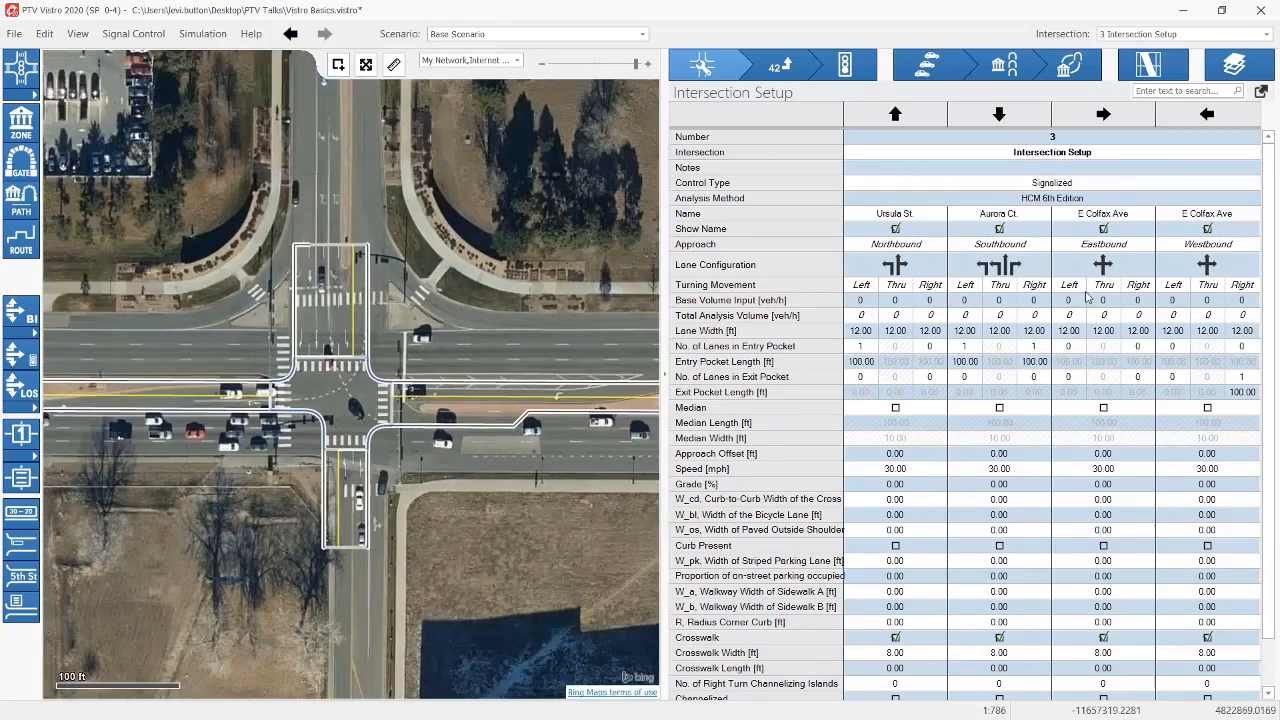
{"action": "left_click", "coordinate": [1095, 265]}
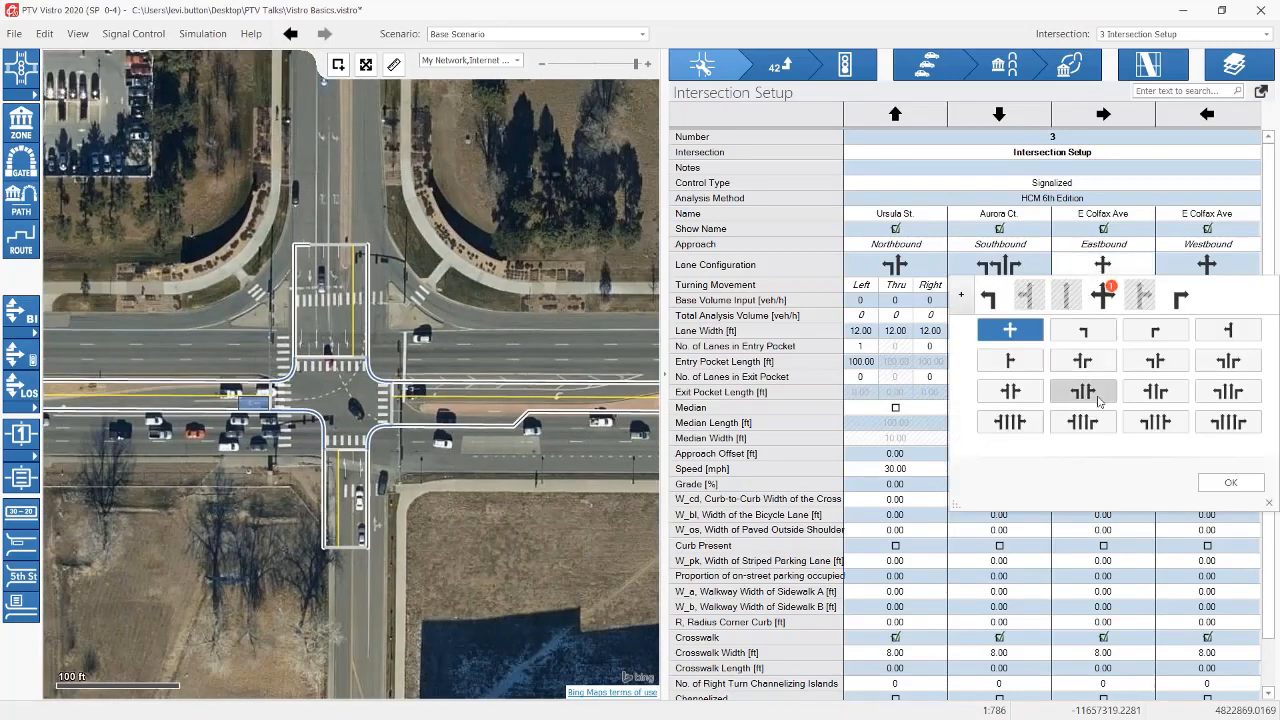
{"action": "left_click", "coordinate": [1152, 330]}
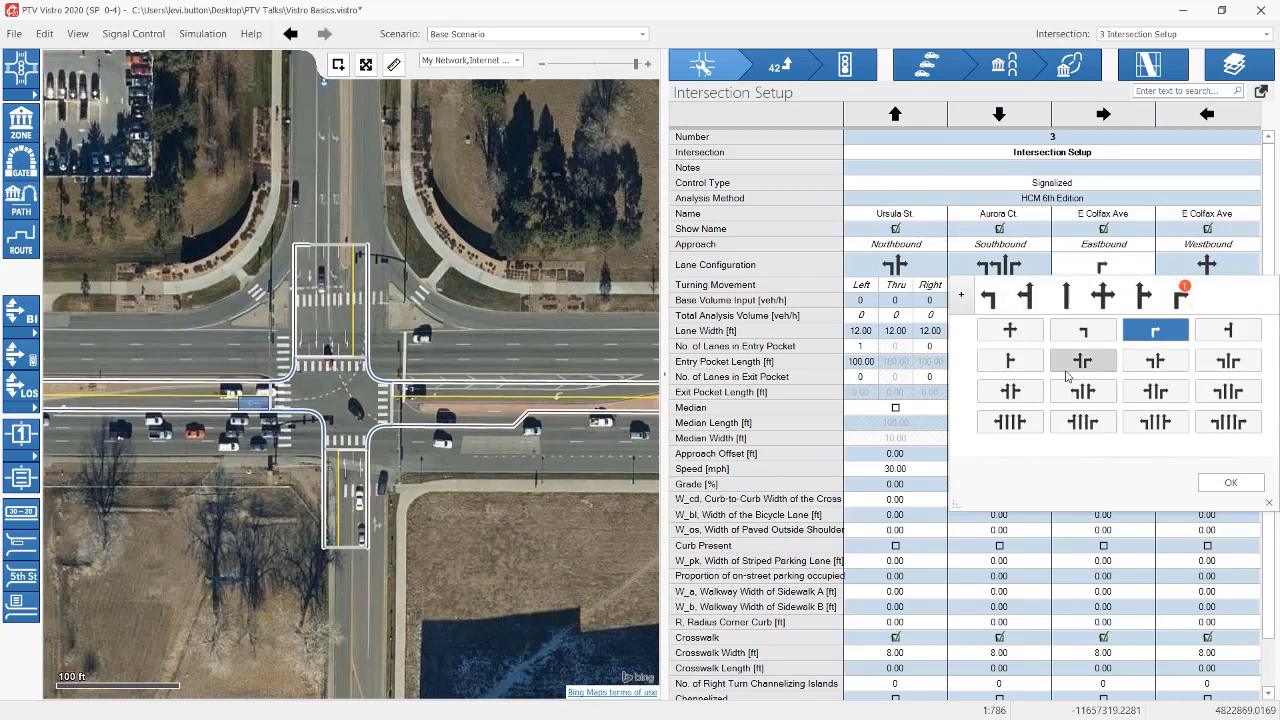
{"action": "left_click", "coordinate": [1067, 287]}
{"action": "left_click", "coordinate": [1067, 287]}
{"action": "left_click", "coordinate": [1067, 287]}
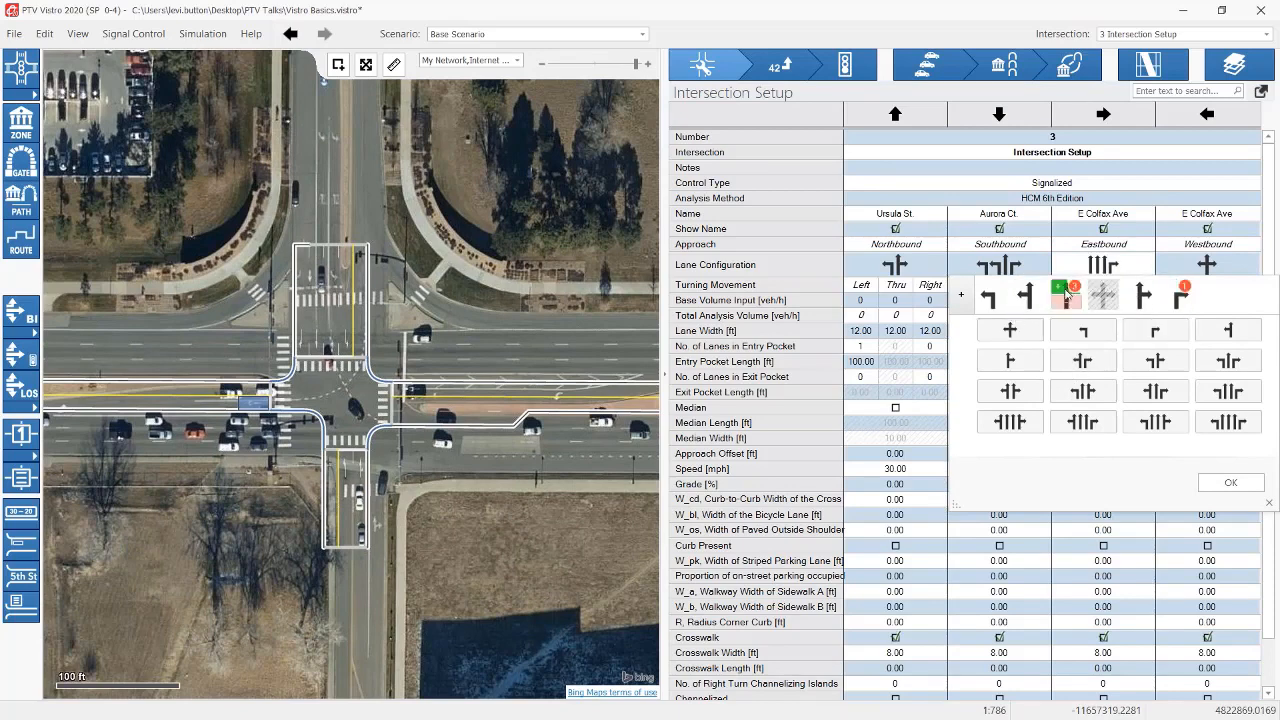
{"action": "left_click", "coordinate": [992, 293]}
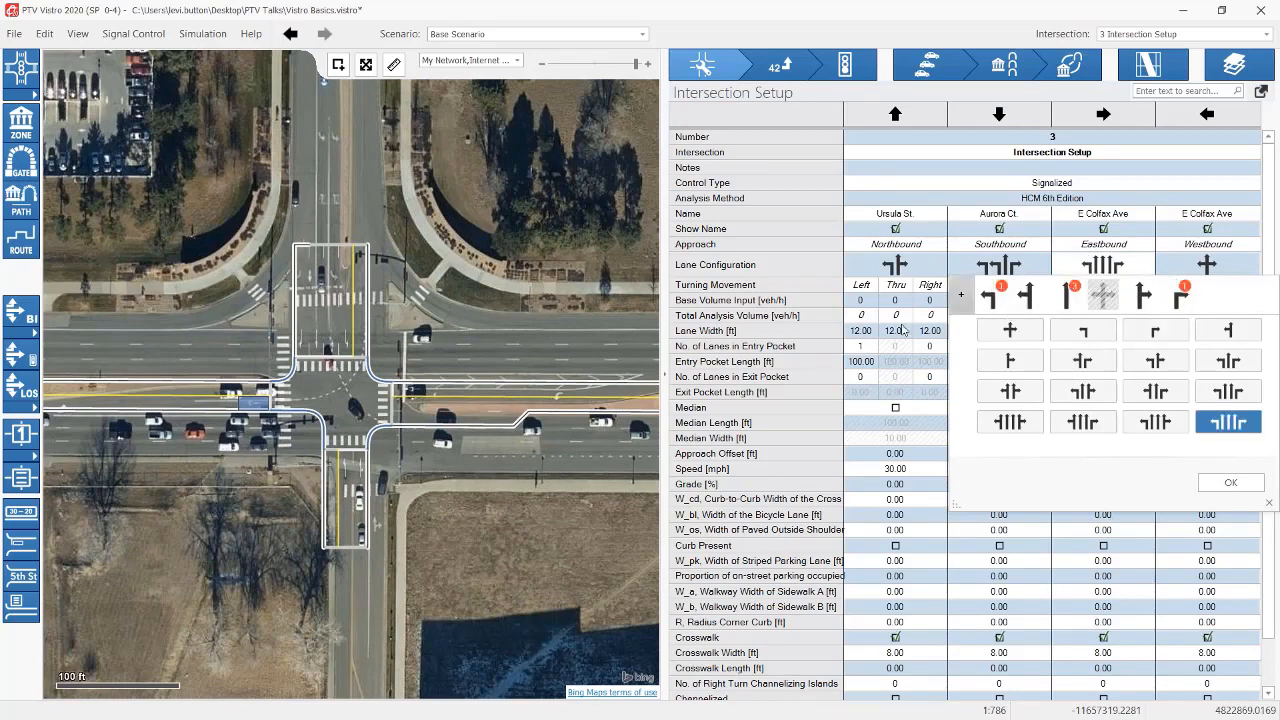
{"action": "left_click", "coordinate": [1230, 483]}
Step: Change the eastbound E Colfax Ave lane configuration to two left-turn lanes, two through lanes and one shared through-right lane
{"action": "left_click_drag", "start_coordinate": [305, 507], "coordinate": [390, 487]}
{"action": "left_click", "coordinate": [1100, 266]}
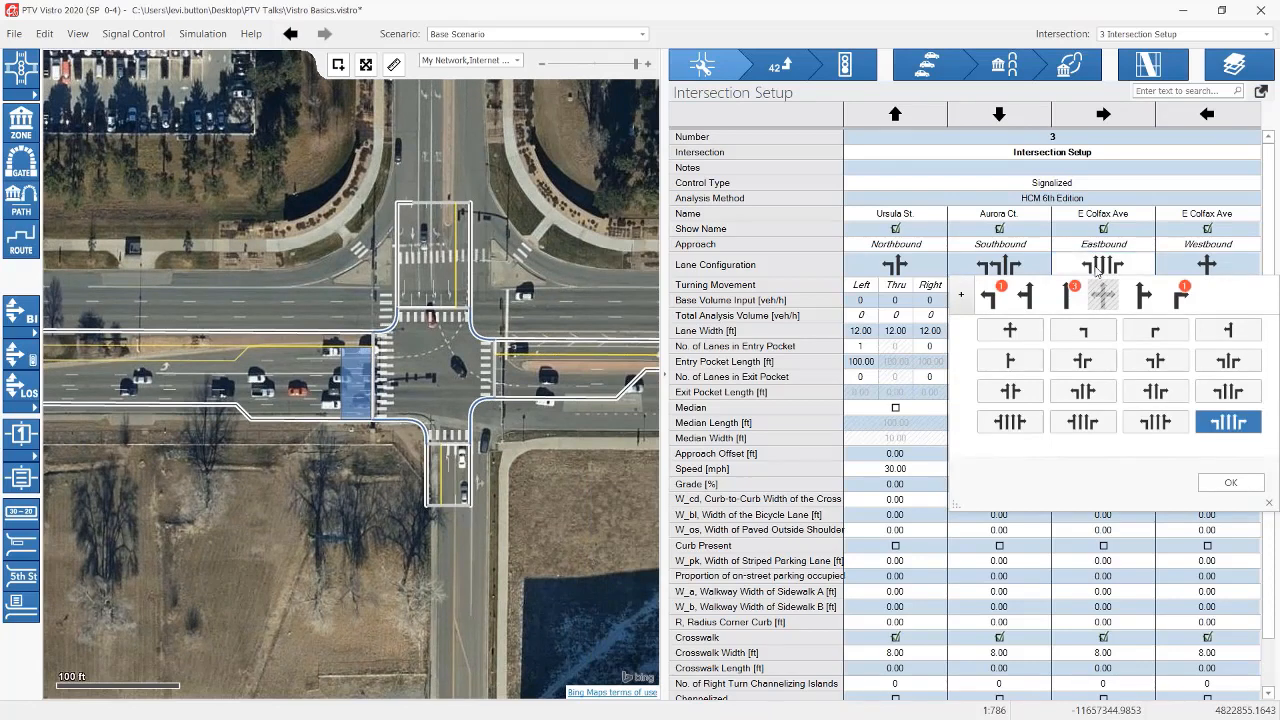
{"action": "left_click", "coordinate": [990, 289]}
{"action": "left_click", "coordinate": [1170, 306]}
{"action": "left_click", "coordinate": [1067, 308]}
{"action": "left_click", "coordinate": [1136, 292]}
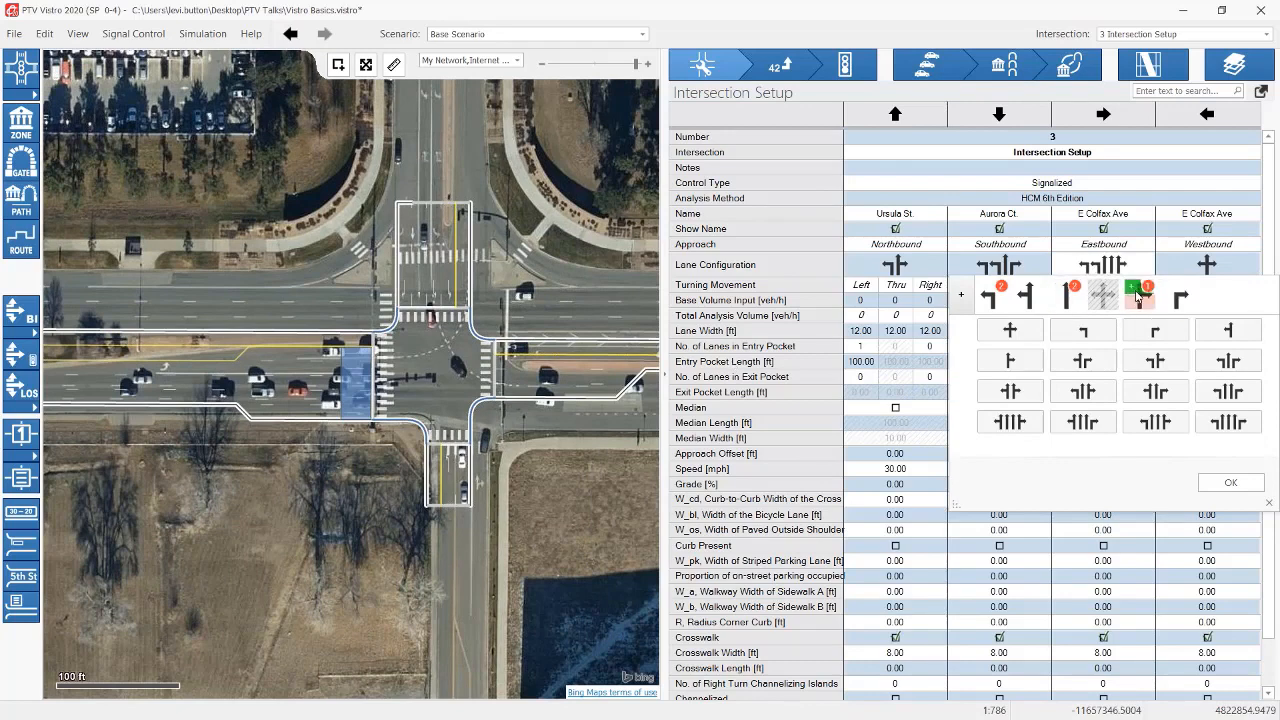
{"action": "left_click", "coordinate": [1230, 482]}
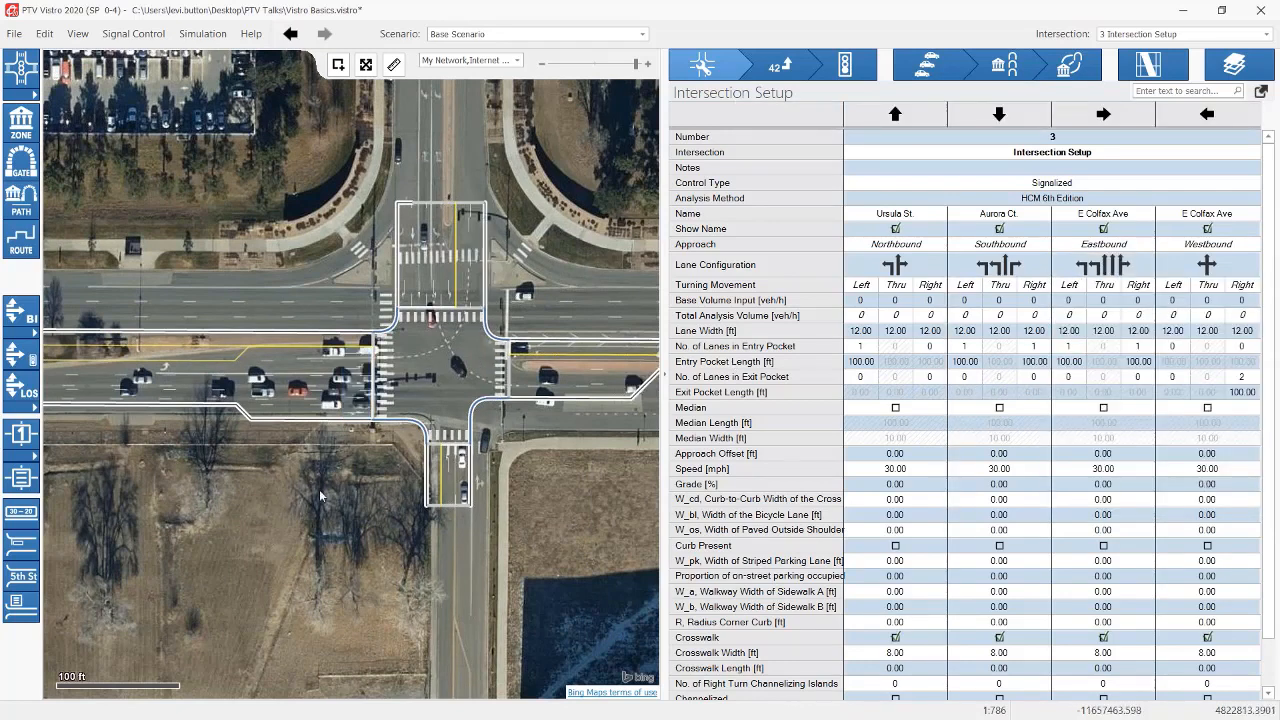
Step: Set the westbound E Colfax Ave lane configuration to one left-turn lane, three through lanes and one right-turn lane
{"action": "left_click", "coordinate": [1207, 268]}
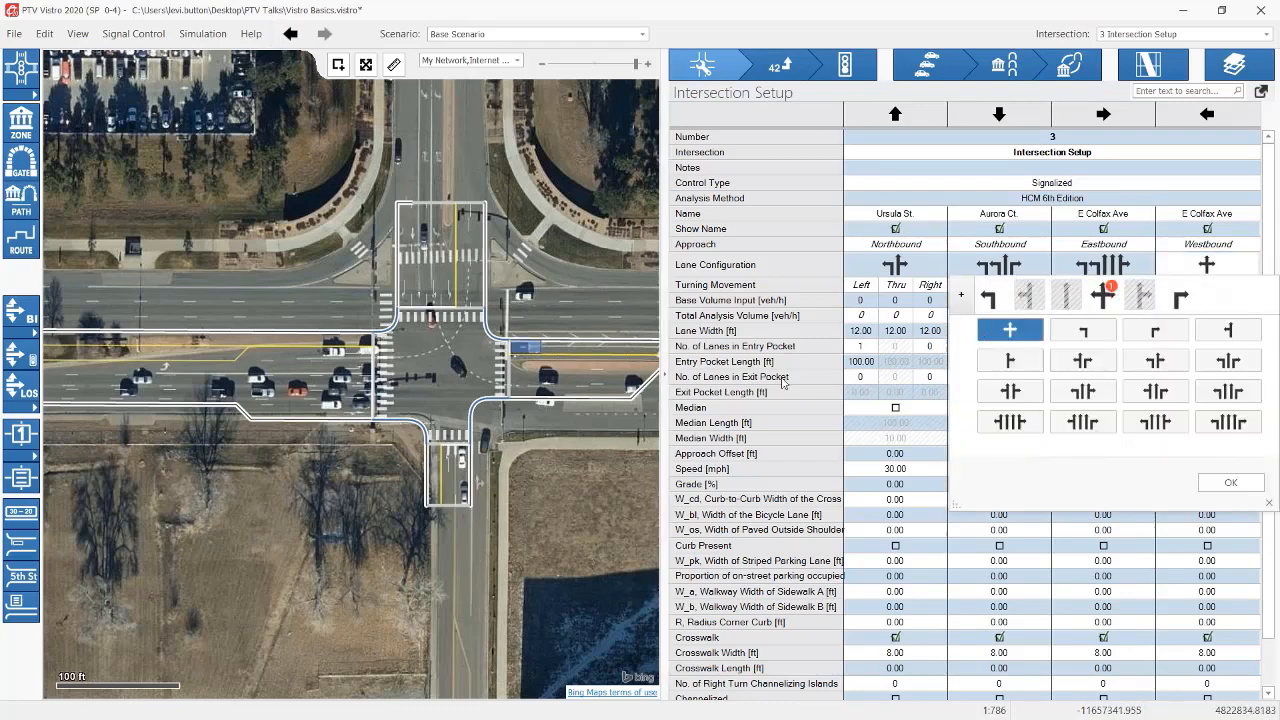
{"action": "left_click", "coordinate": [1155, 330]}
{"action": "left_click", "coordinate": [1066, 290]}
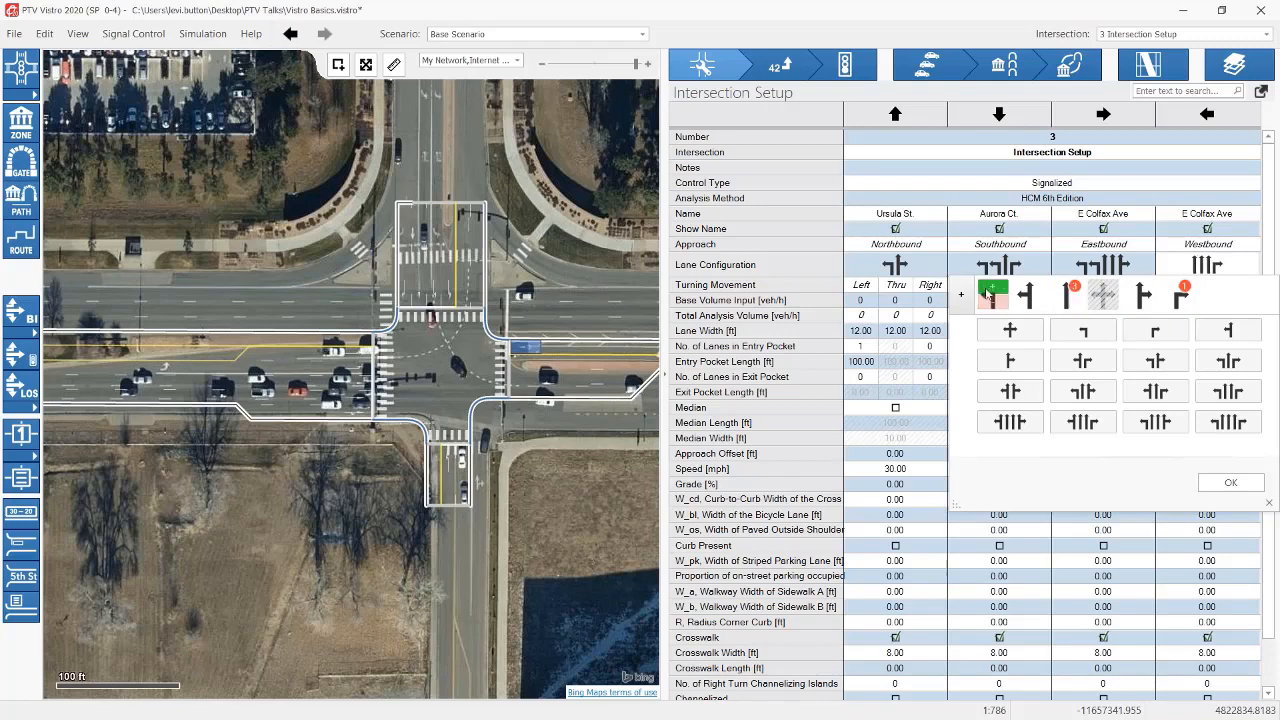
{"action": "left_click", "coordinate": [993, 292]}
{"action": "left_click", "coordinate": [1228, 486]}
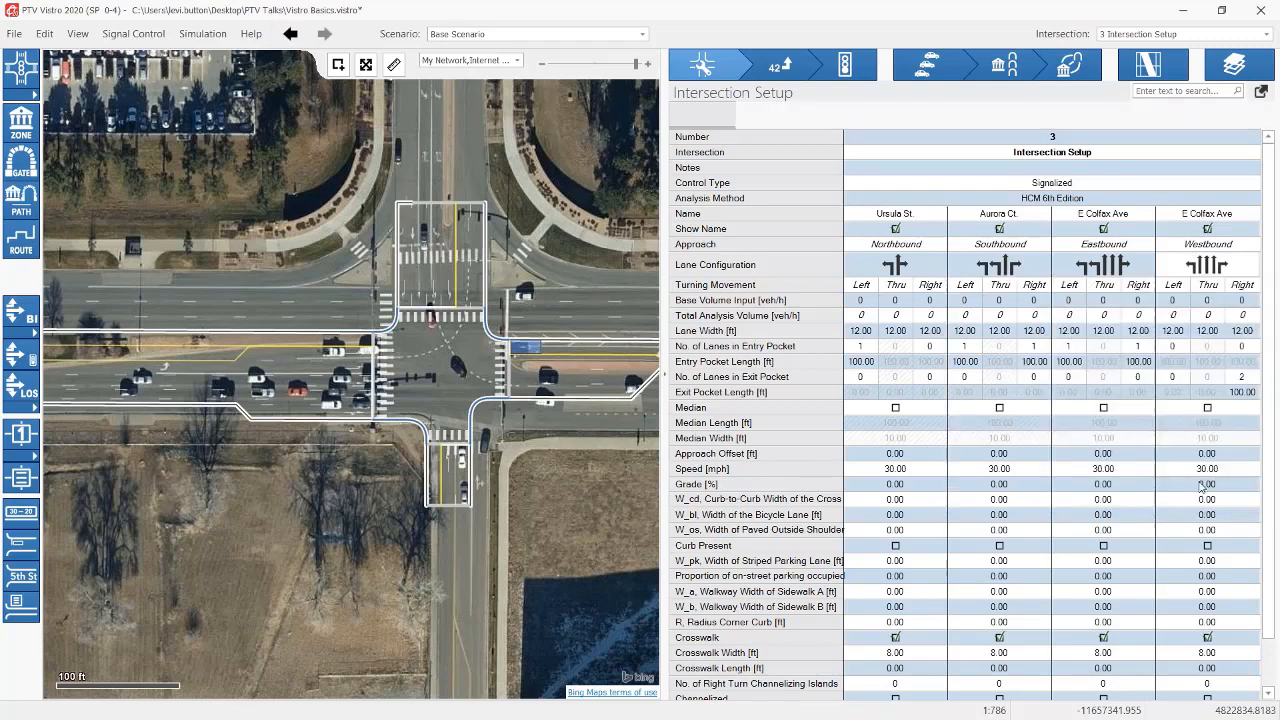
Step: Lengthen the Ursula St and Aurora Ct legs by moving their outer ends farther from the intersection along the aerial's roads
{"action": "left_click_drag", "start_coordinate": [323, 485], "coordinate": [253, 445]}
{"action": "scroll", "coordinate": [280, 440], "scroll_direction": "down", "scroll_amount": 2}
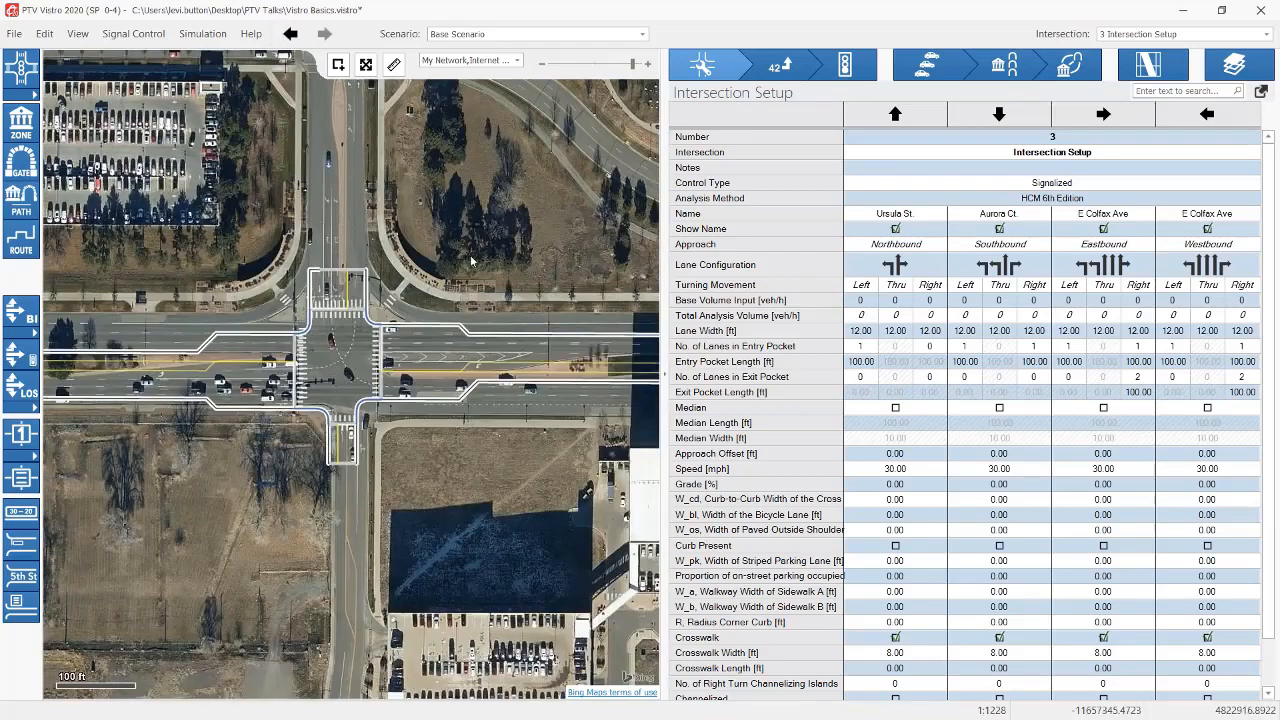
{"action": "left_click_drag", "start_coordinate": [343, 462], "coordinate": [344, 681]}
{"action": "left_click_drag", "start_coordinate": [343, 275], "coordinate": [344, 88]}
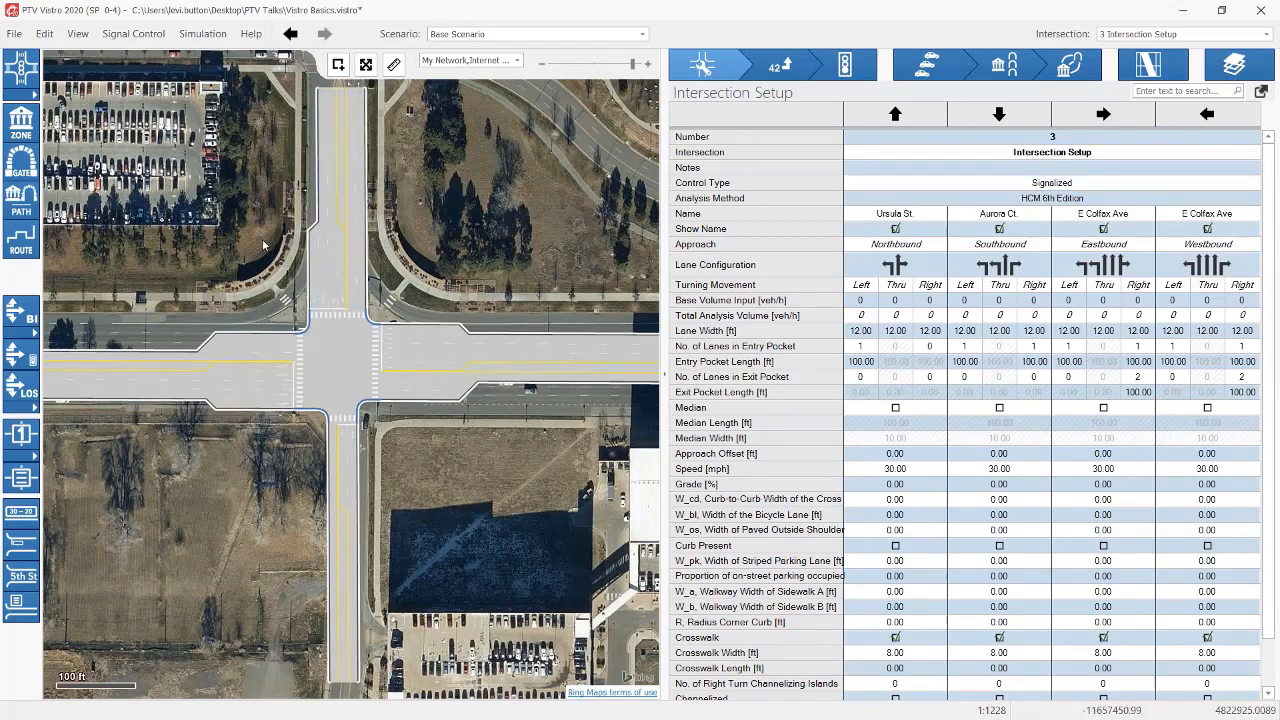
Step: Set the southbound Aurora Ct entry pocket lanes to 2 for left turns and 0 for right turns
{"action": "left_click", "coordinate": [328, 252]}
{"action": "scroll", "coordinate": [292, 216], "scroll_direction": "up", "scroll_amount": 2}
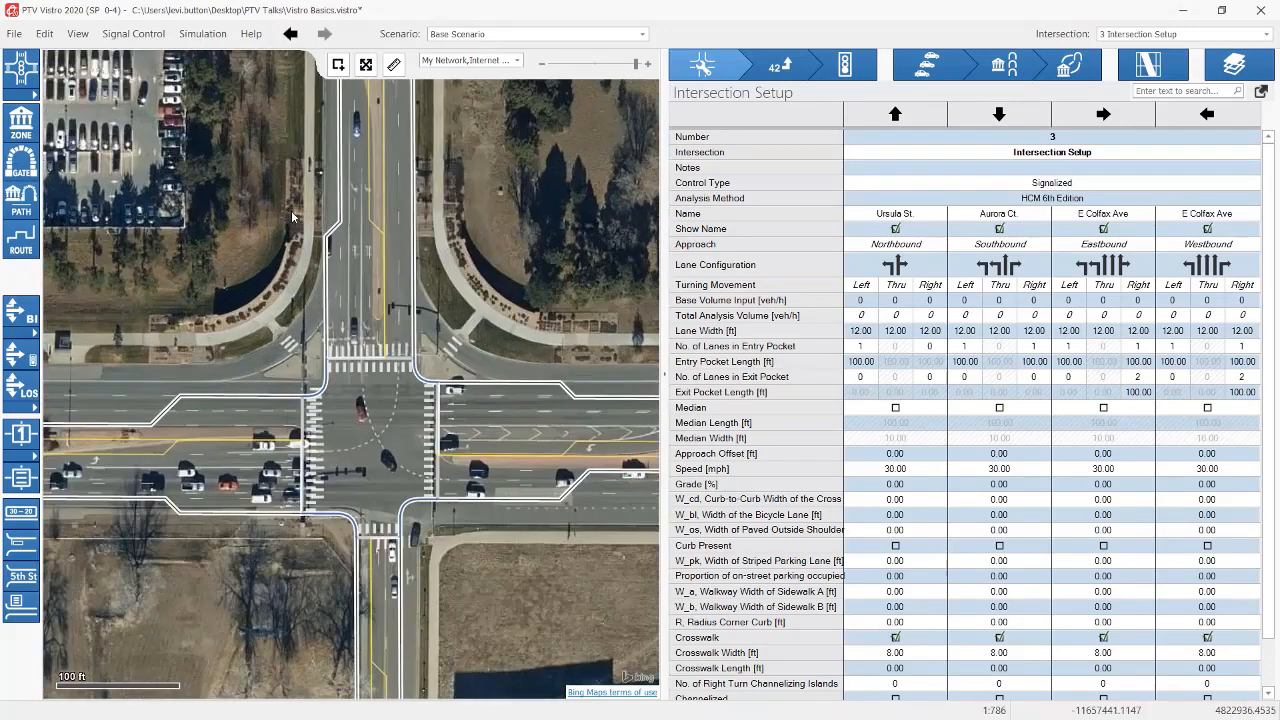
{"action": "left_click_drag", "start_coordinate": [292, 216], "coordinate": [272, 346]}
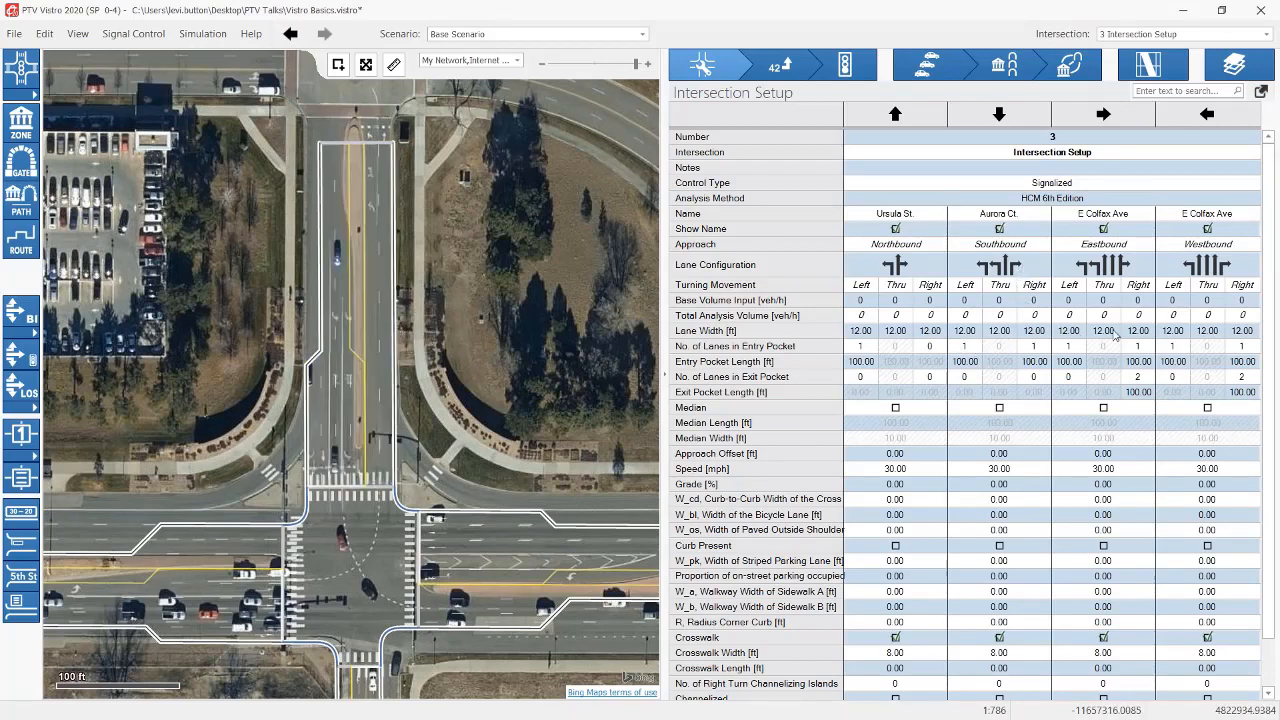
{"action": "left_click", "coordinate": [966, 347]}
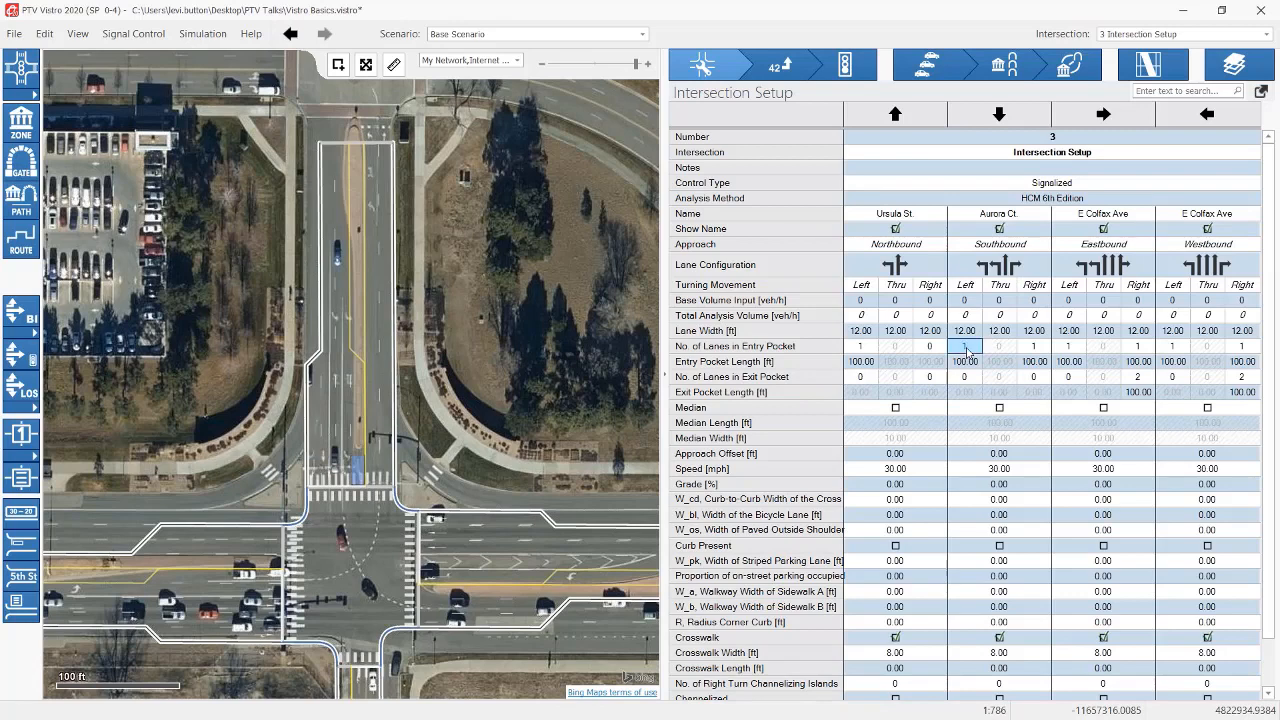
{"action": "type", "text": "2"}
{"action": "left_click", "coordinate": [1036, 347]}
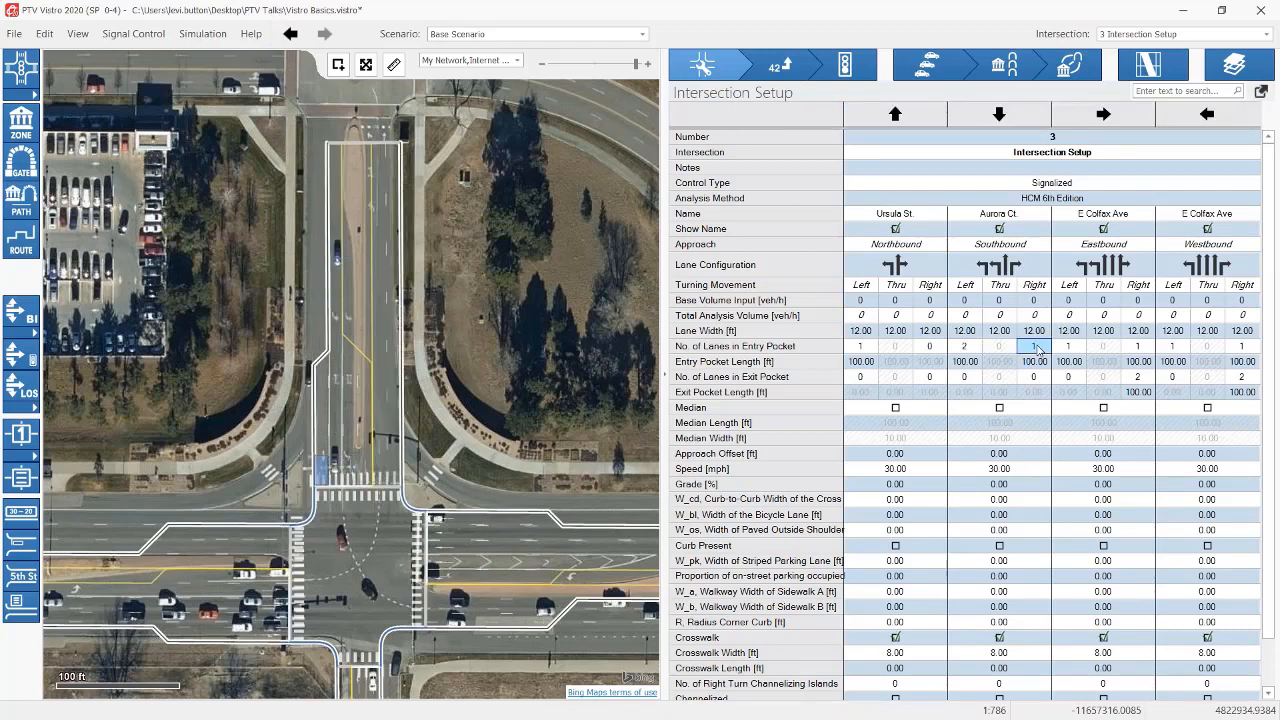
{"action": "type", "text": "0"}
{"action": "left_click", "coordinate": [1035, 363]}
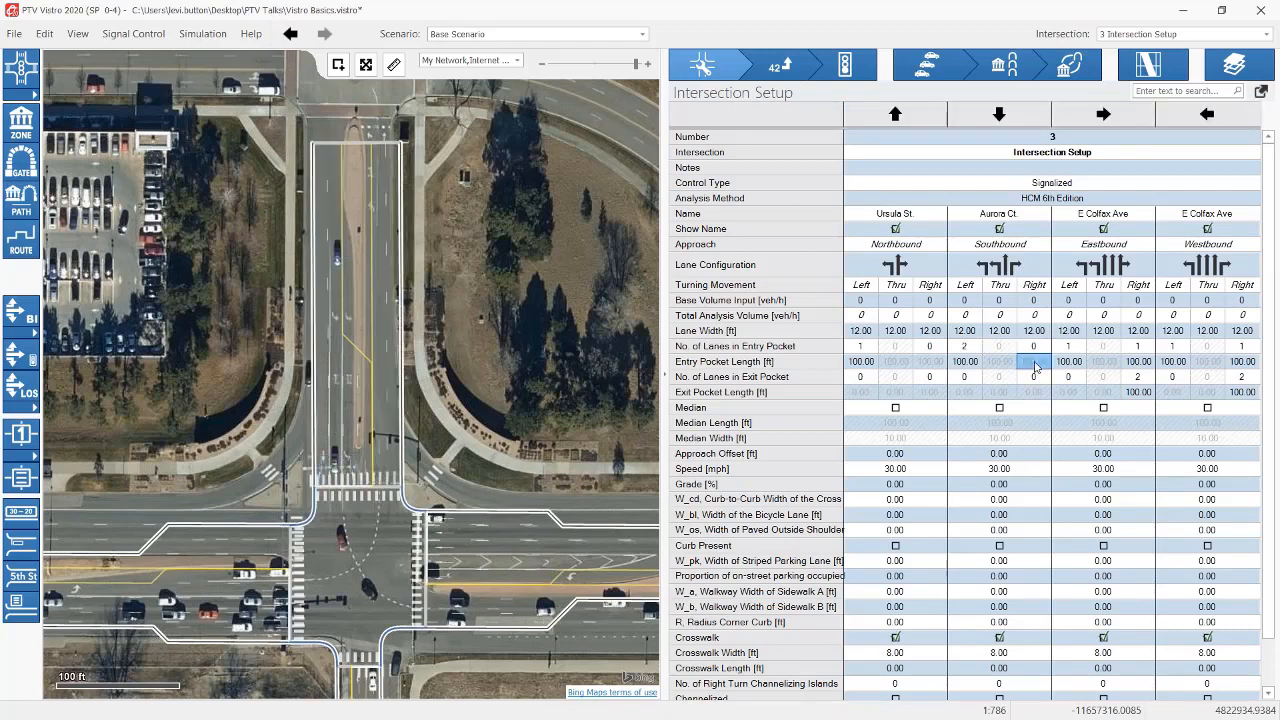
{"action": "left_click", "coordinate": [507, 294]}
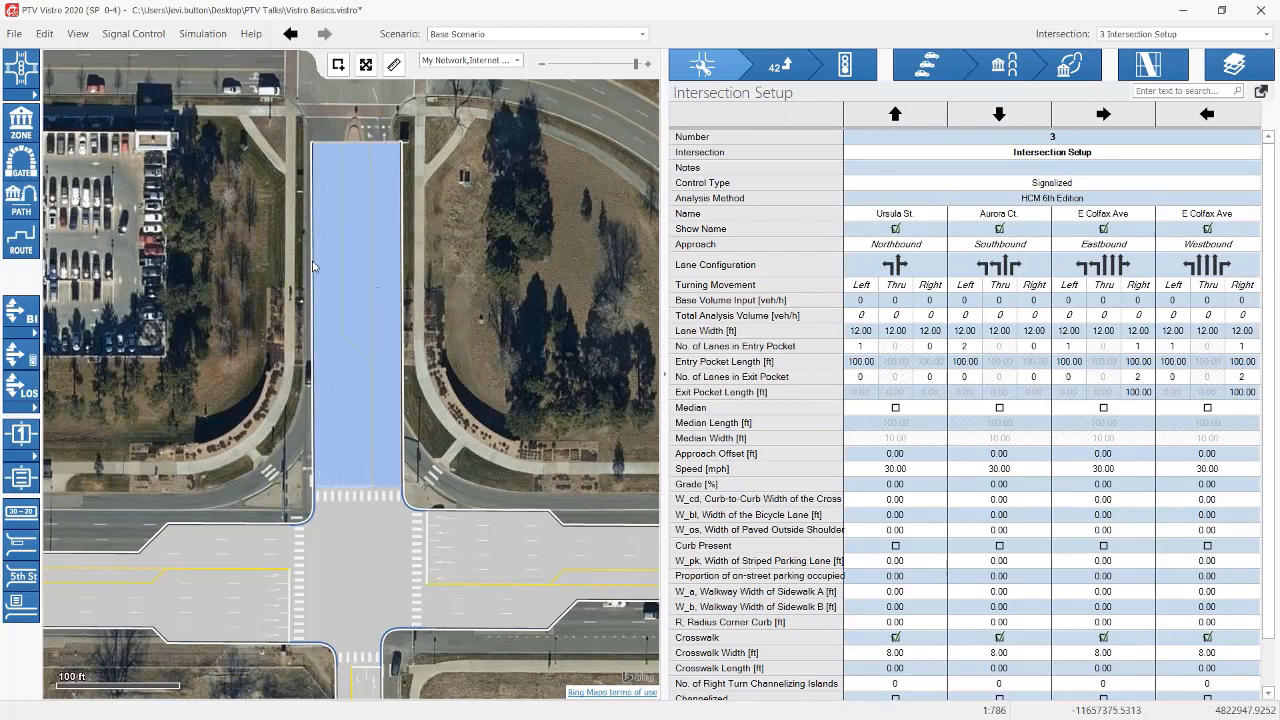
{"action": "key", "text": "ctrl+a"}
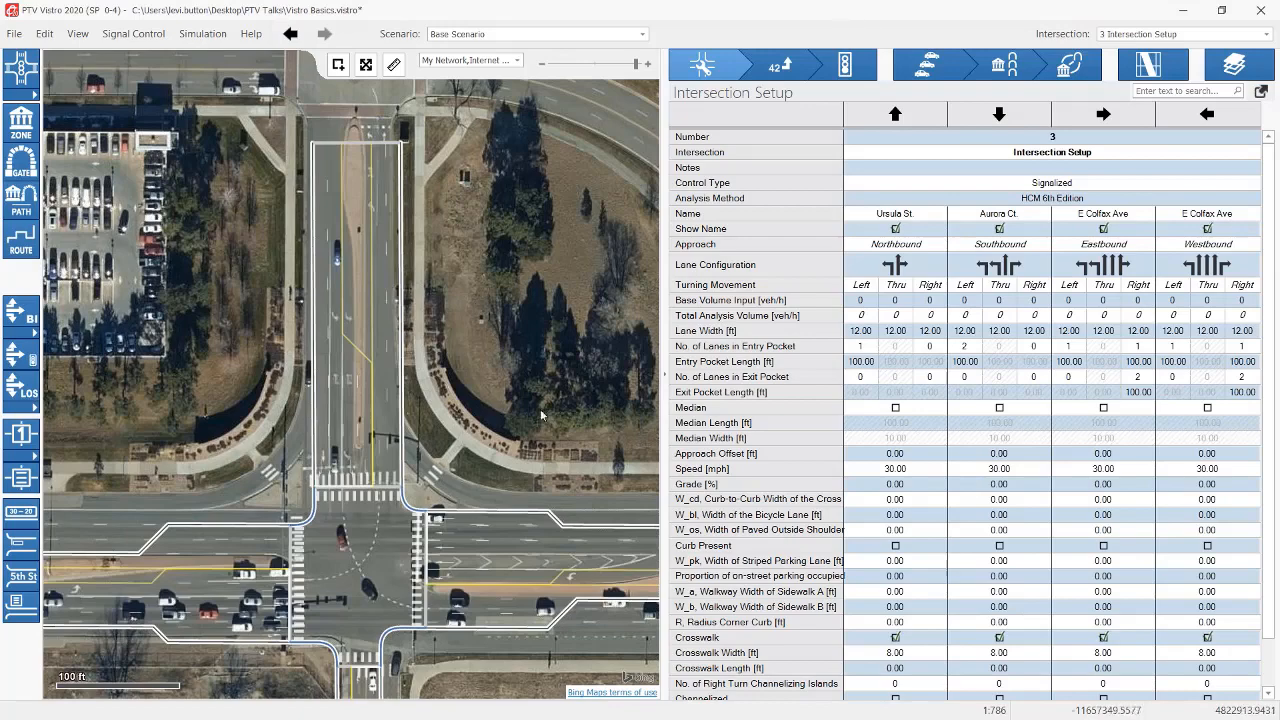
Step: Set the eastbound E Colfax Ave entry pocket lanes to 2 for left turns and 0 for right turns
{"action": "left_click_drag", "start_coordinate": [477, 366], "coordinate": [489, 240]}
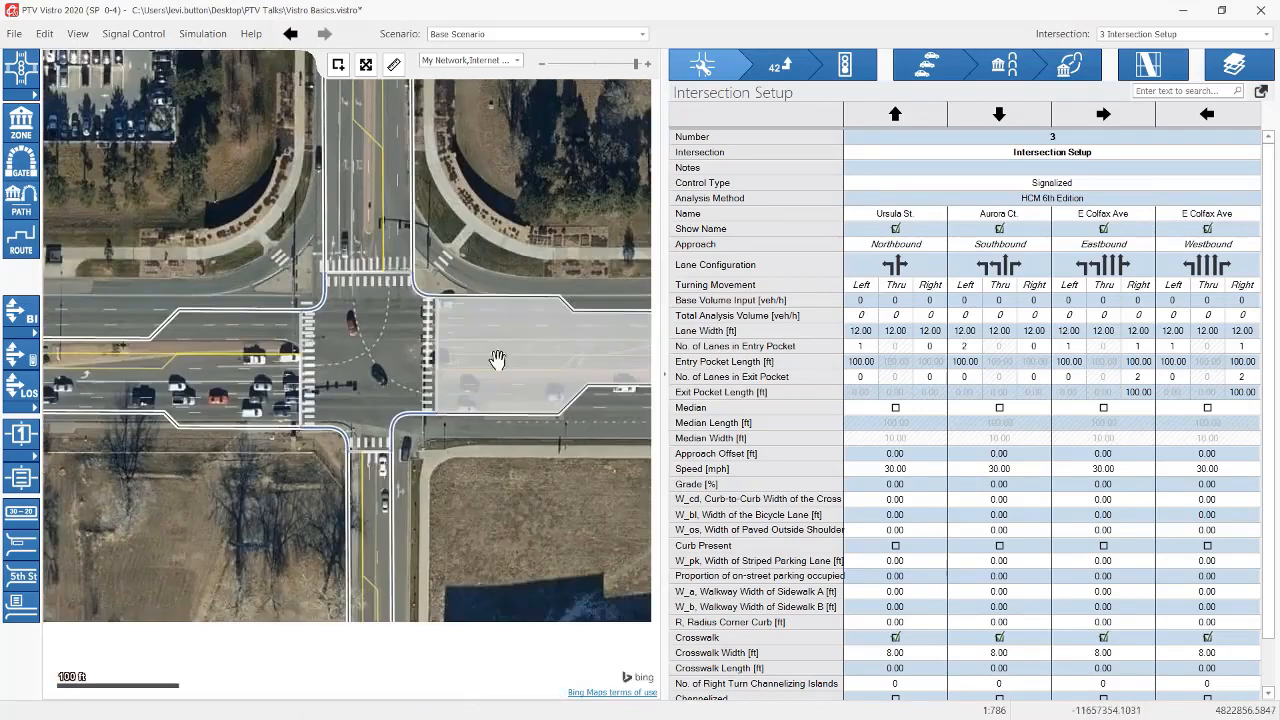
{"action": "left_click_drag", "start_coordinate": [498, 360], "coordinate": [467, 200]}
{"action": "left_click_drag", "start_coordinate": [360, 550], "coordinate": [516, 667]}
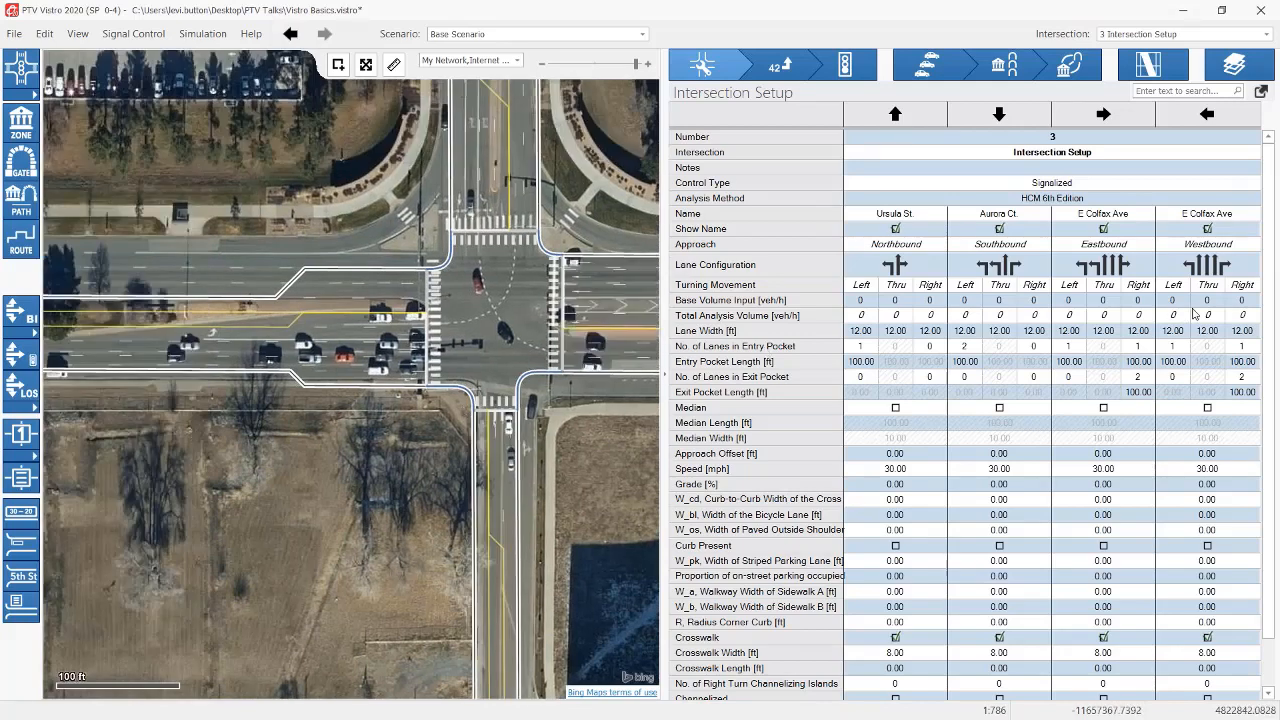
{"action": "left_click", "coordinate": [1066, 350]}
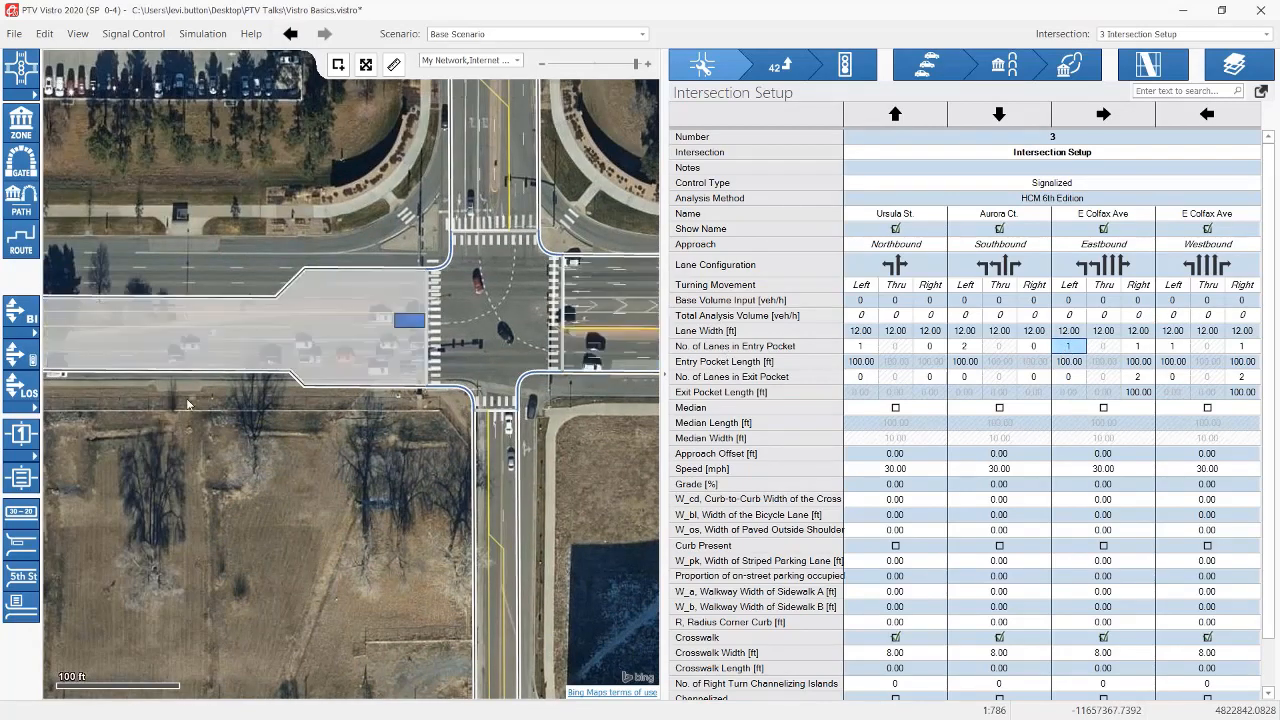
{"action": "left_click", "coordinate": [291, 467]}
{"action": "left_click", "coordinate": [1069, 346]}
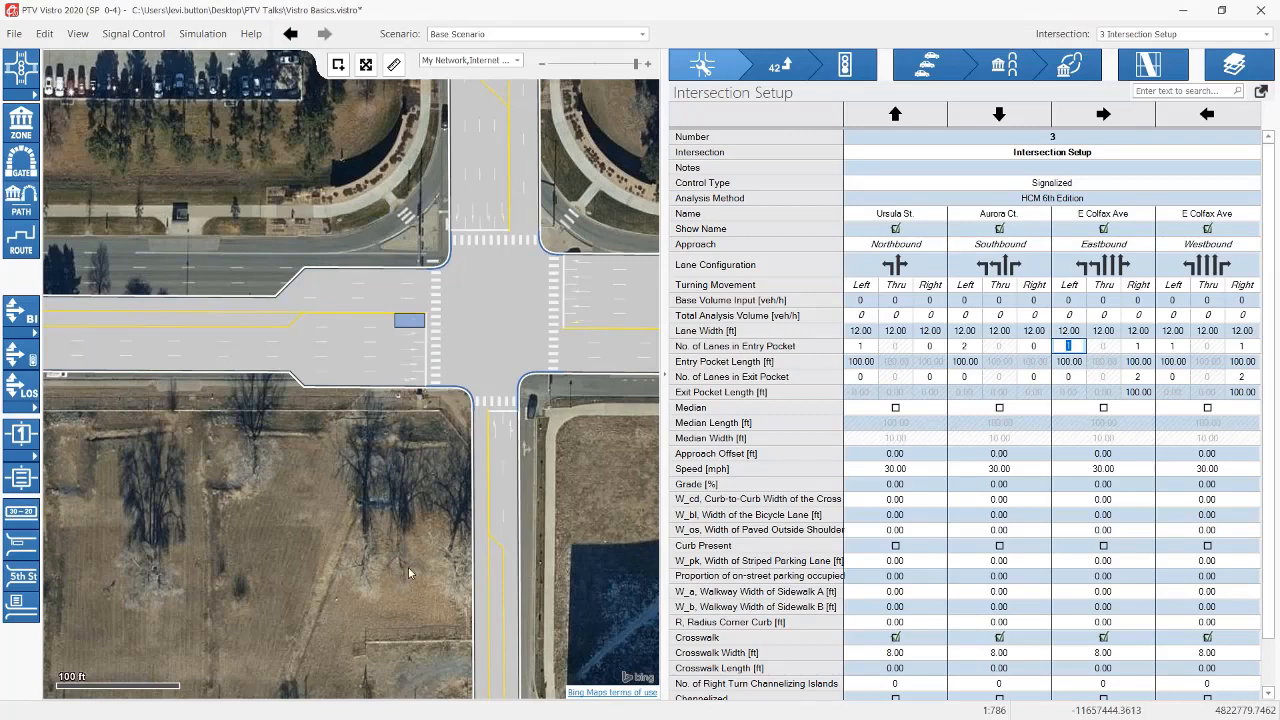
{"action": "left_click", "coordinate": [1136, 346]}
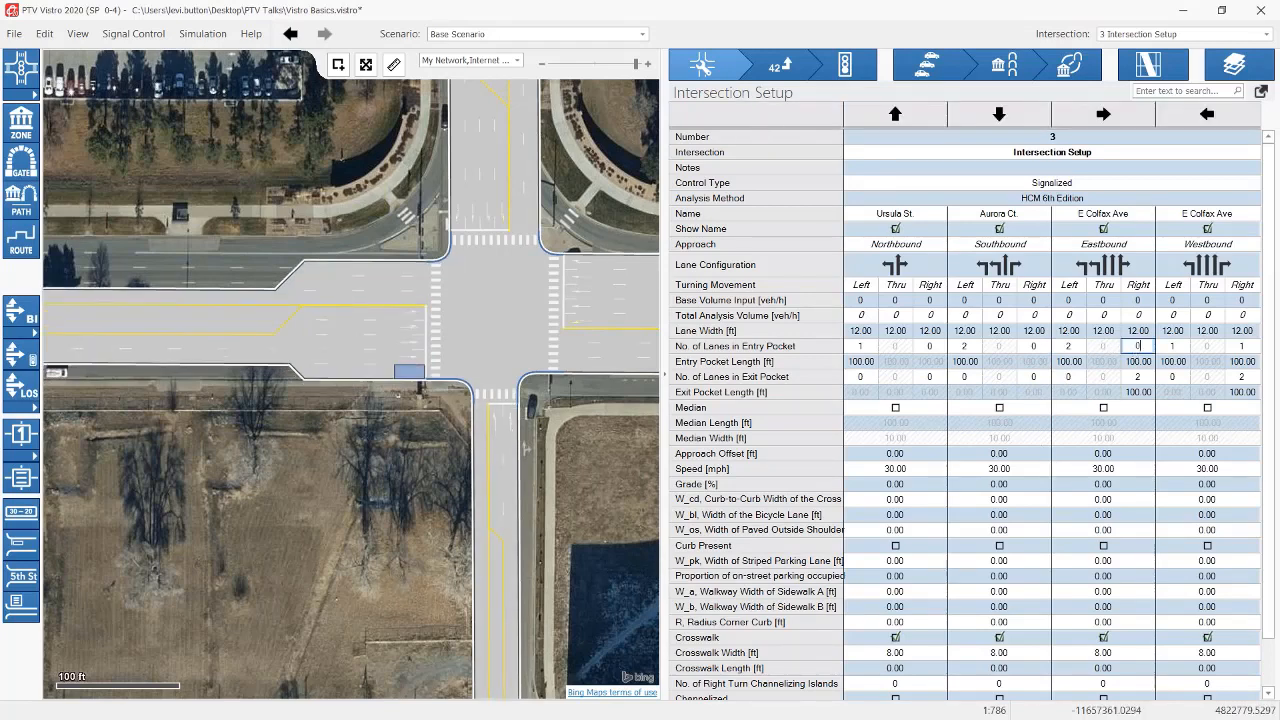
Step: Set the westbound E Colfax Ave right-turn entry pocket lanes to 0
{"action": "left_click_drag", "start_coordinate": [280, 494], "coordinate": [20, 505]}
{"action": "left_click_drag", "start_coordinate": [640, 535], "coordinate": [439, 486]}
{"action": "left_click", "coordinate": [1242, 346]}
{"action": "type", "text": "0"}
{"action": "key", "text": "Return"}
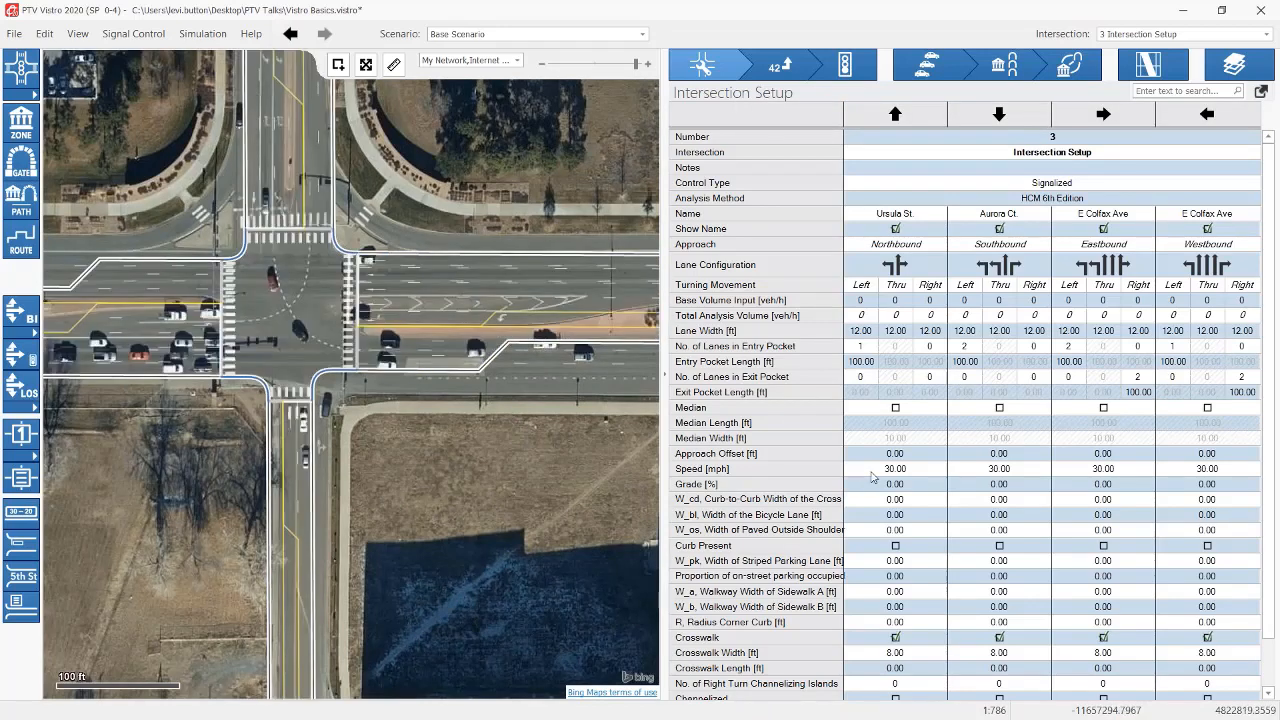
Step: Move intersection 3 east to uncover the southbound lane markings on the aerial
{"action": "left_click_drag", "start_coordinate": [365, 423], "coordinate": [450, 547]}
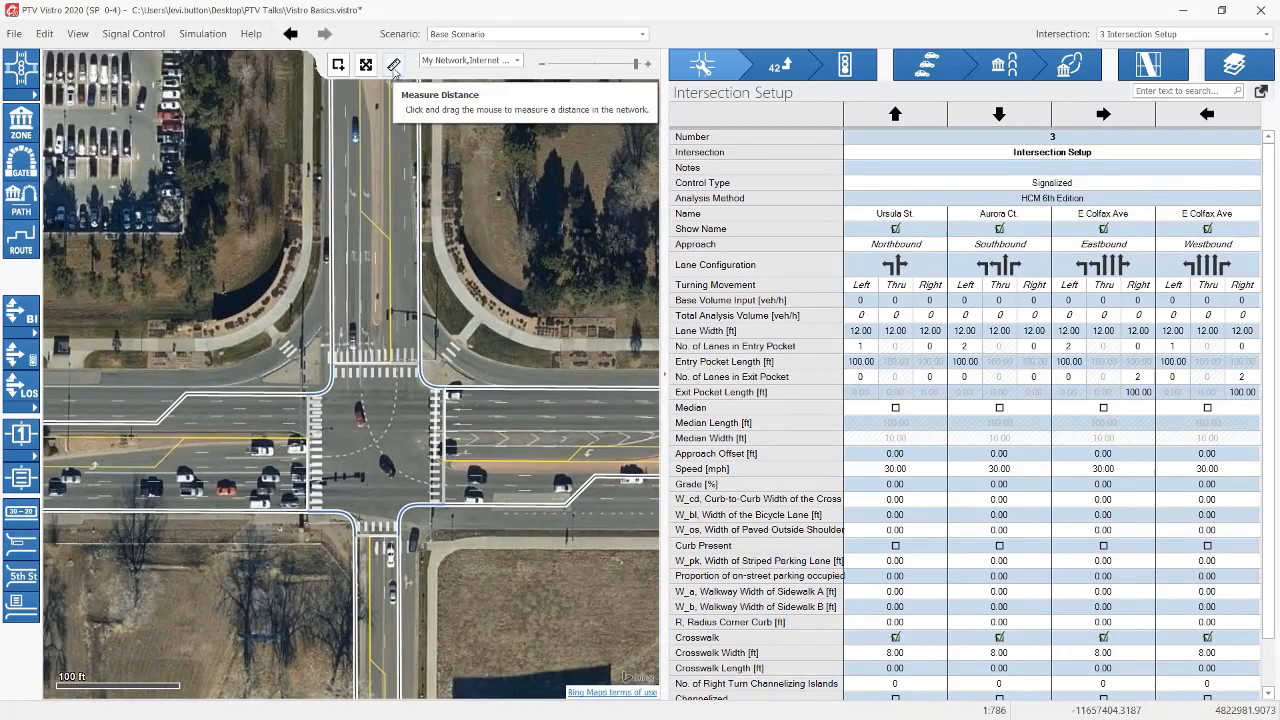
{"action": "left_click_drag", "start_coordinate": [506, 247], "coordinate": [490, 338]}
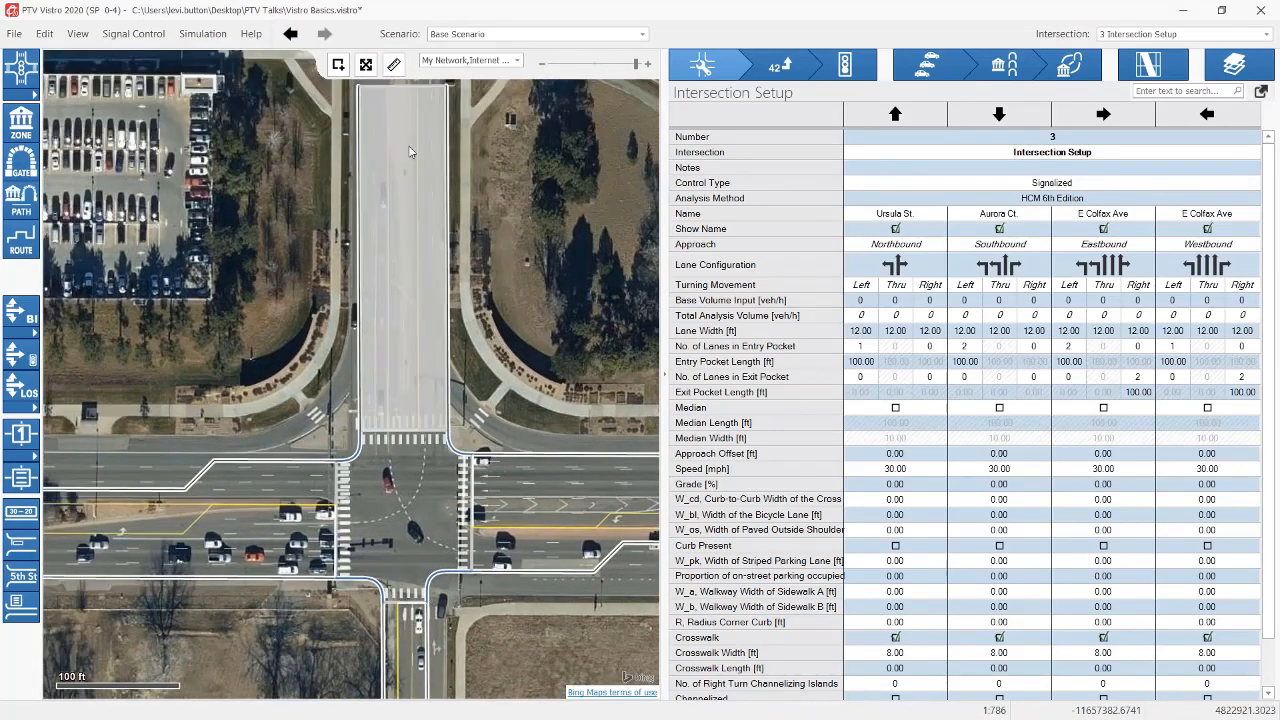
{"action": "left_click", "coordinate": [394, 65]}
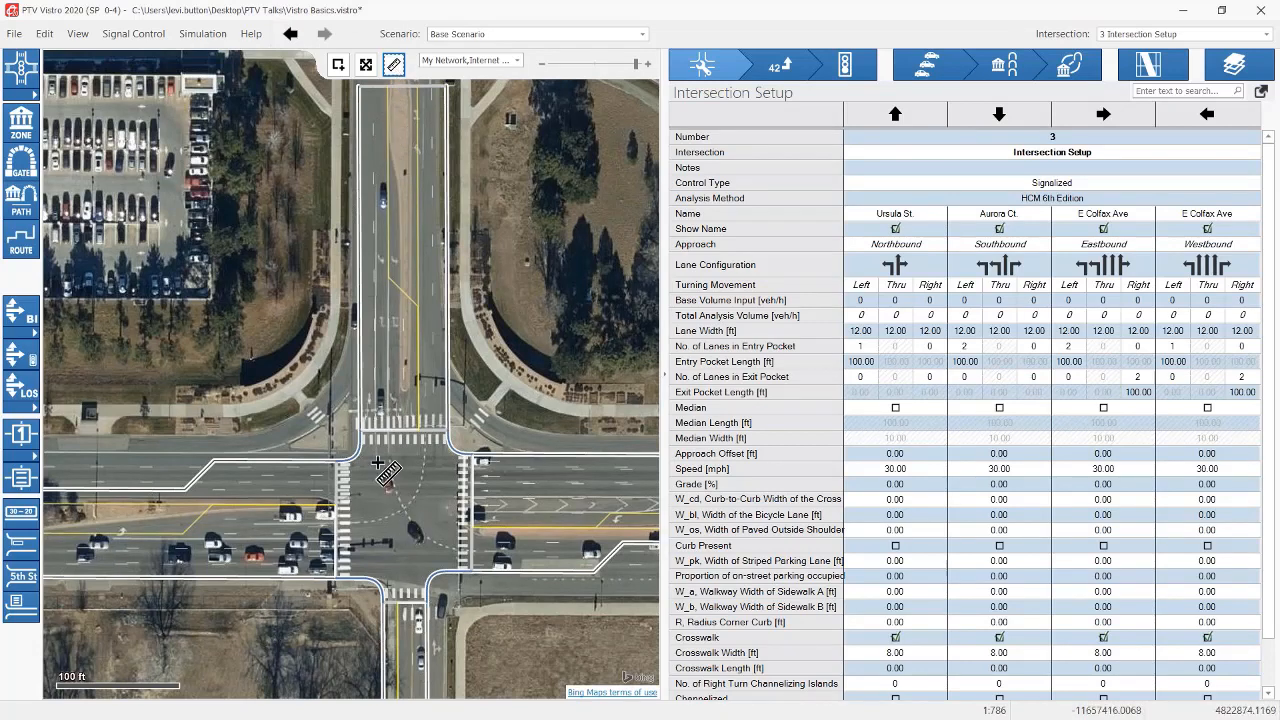
{"action": "left_click_drag", "start_coordinate": [285, 286], "coordinate": [274, 278]}
{"action": "left_click_drag", "start_coordinate": [400, 516], "coordinate": [495, 517]}
Step: Measure the southbound left-turn pocket on the aerial and set the Aurora Ct left entry pocket length to 220 ft
{"action": "left_click", "coordinate": [393, 64]}
{"action": "mouse_move", "coordinate": [389, 138]}
{"action": "left_mouse_down"}
{"action": "mouse_move", "coordinate": [410, 343]}
{"action": "mouse_move", "coordinate": [391, 405]}
{"action": "left_mouse_up"}
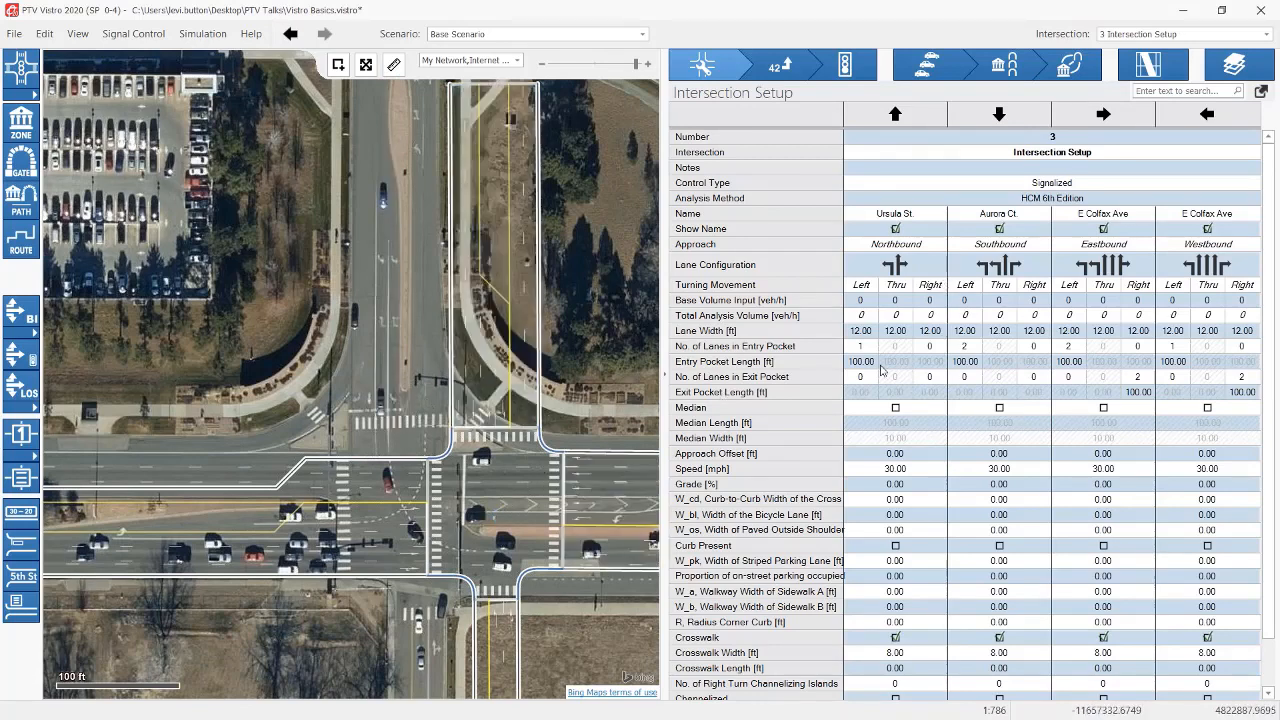
{"action": "left_click", "coordinate": [963, 365]}
{"action": "type", "text": "200"}
{"action": "key", "text": "Return"}
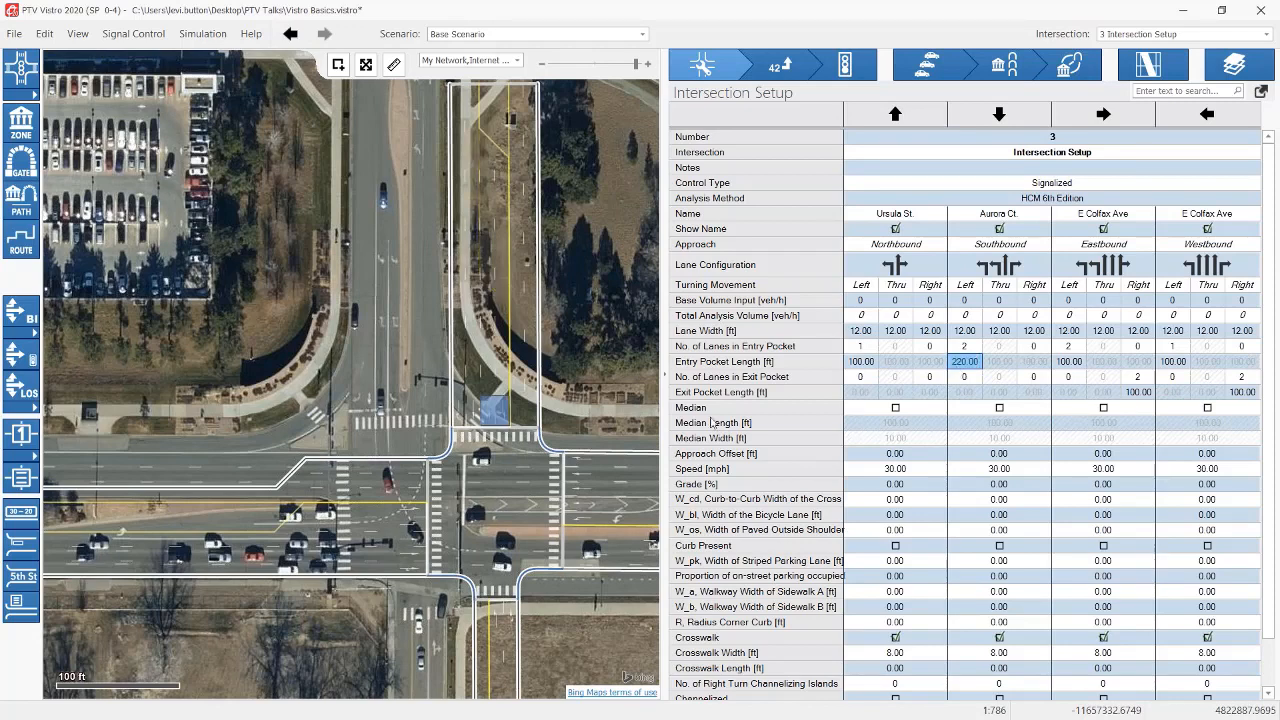
Step: Move intersection 3 back west onto the junction in the aerial
{"action": "left_click", "coordinate": [494, 519]}
{"action": "left_click_drag", "start_coordinate": [475, 517], "coordinate": [372, 511]}
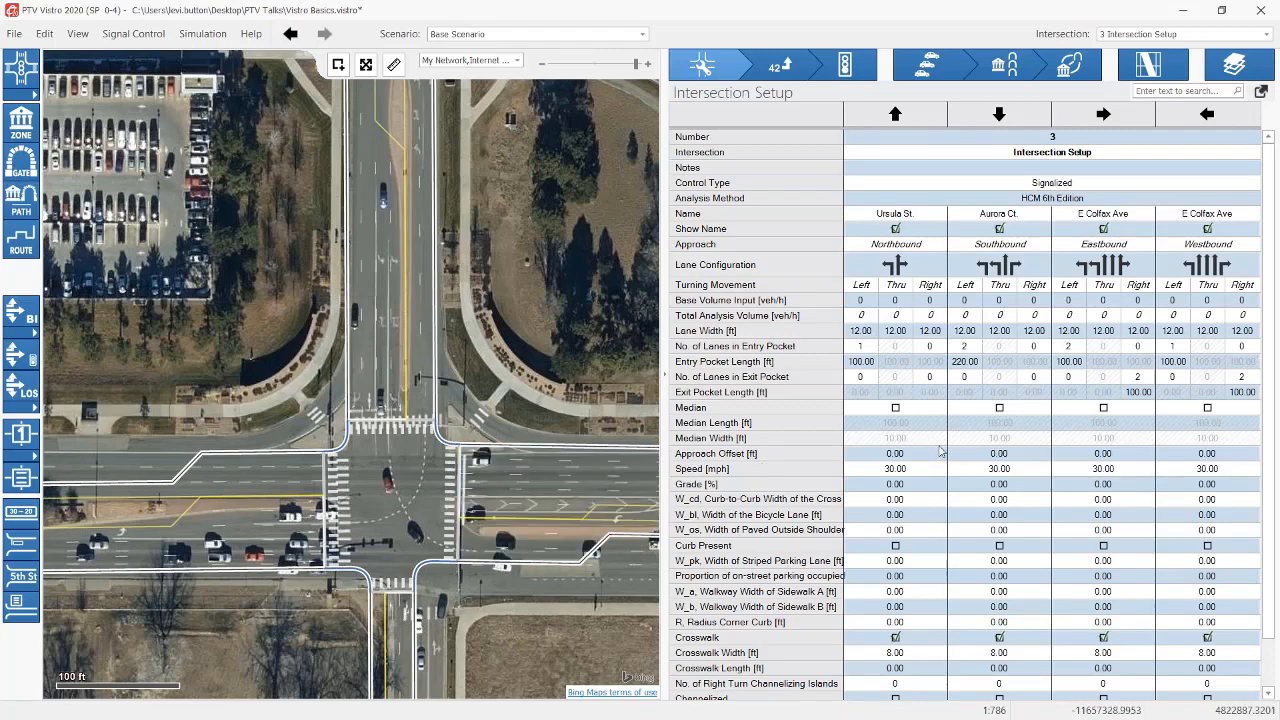
Step: Measure the northbound left-turn pocket on the aerial and set the Ursula St. left entry pocket length to 175 ft
{"action": "left_click_drag", "start_coordinate": [583, 370], "coordinate": [491, 248]}
{"action": "left_click_drag", "start_coordinate": [517, 419], "coordinate": [573, 268]}
{"action": "left_click", "coordinate": [393, 64]}
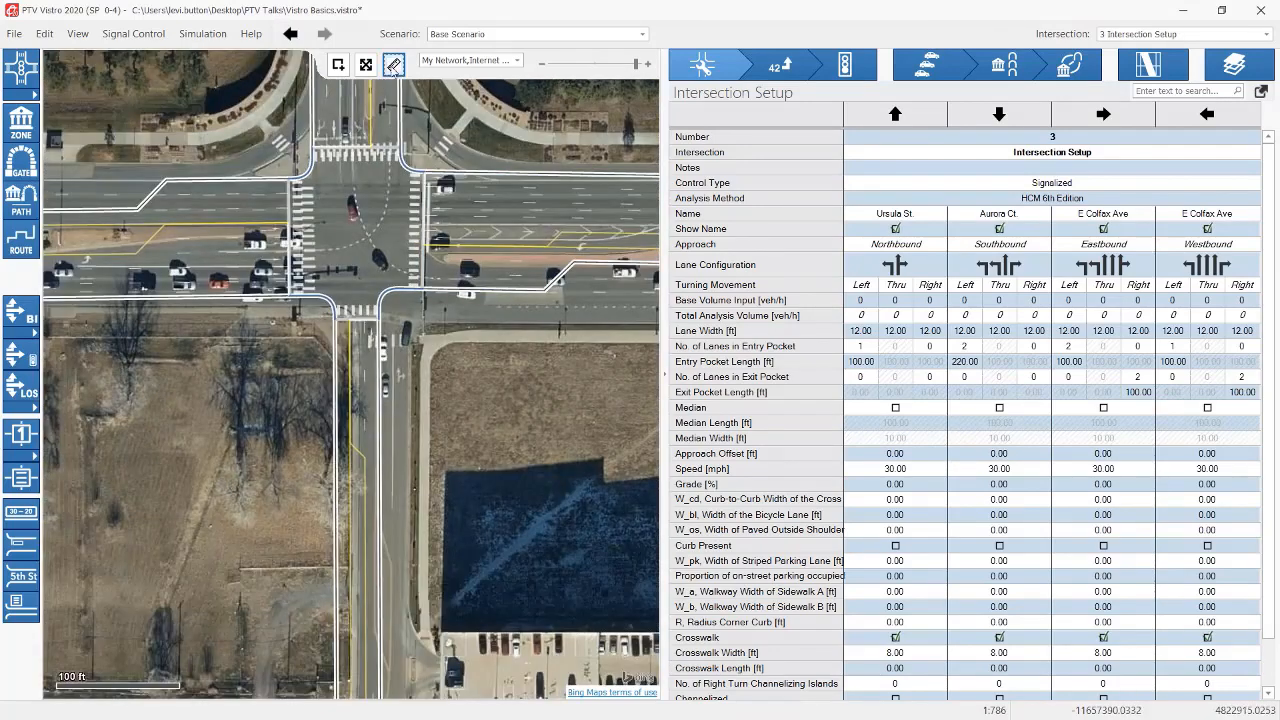
{"action": "left_click_drag", "start_coordinate": [393, 565], "coordinate": [394, 350]}
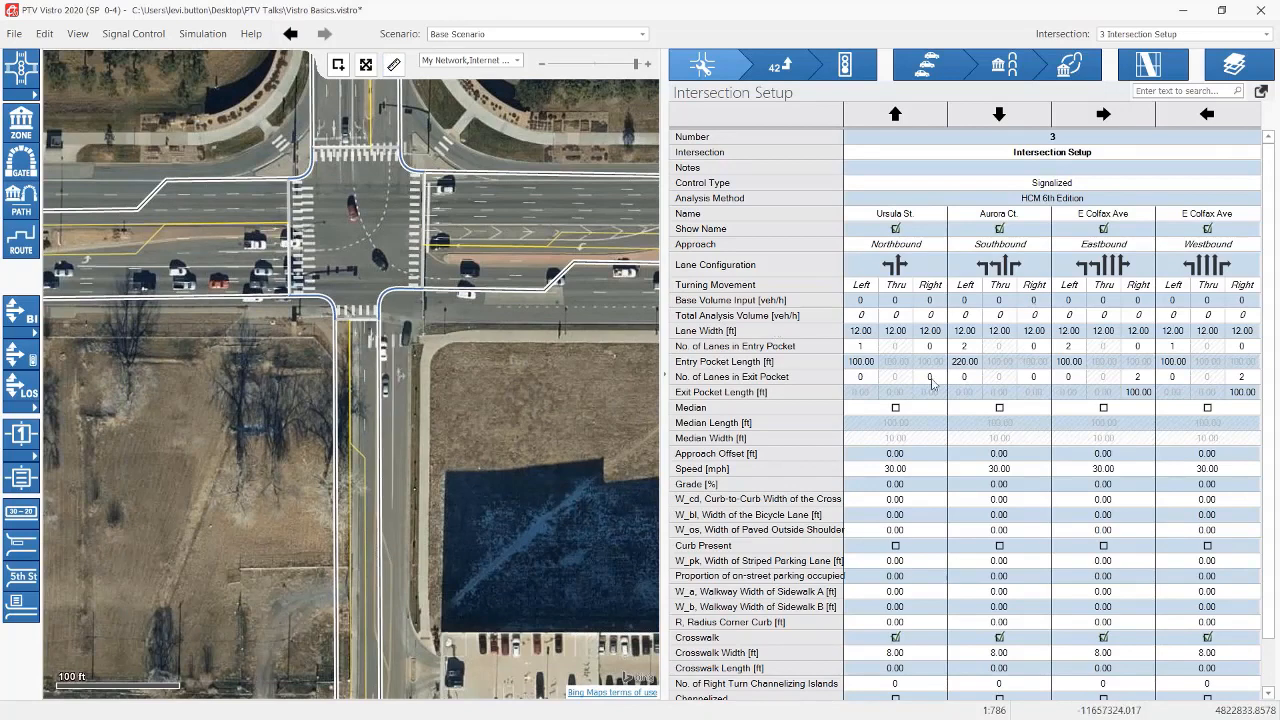
{"action": "double_click", "coordinate": [862, 362]}
{"action": "type", "text": "175"}
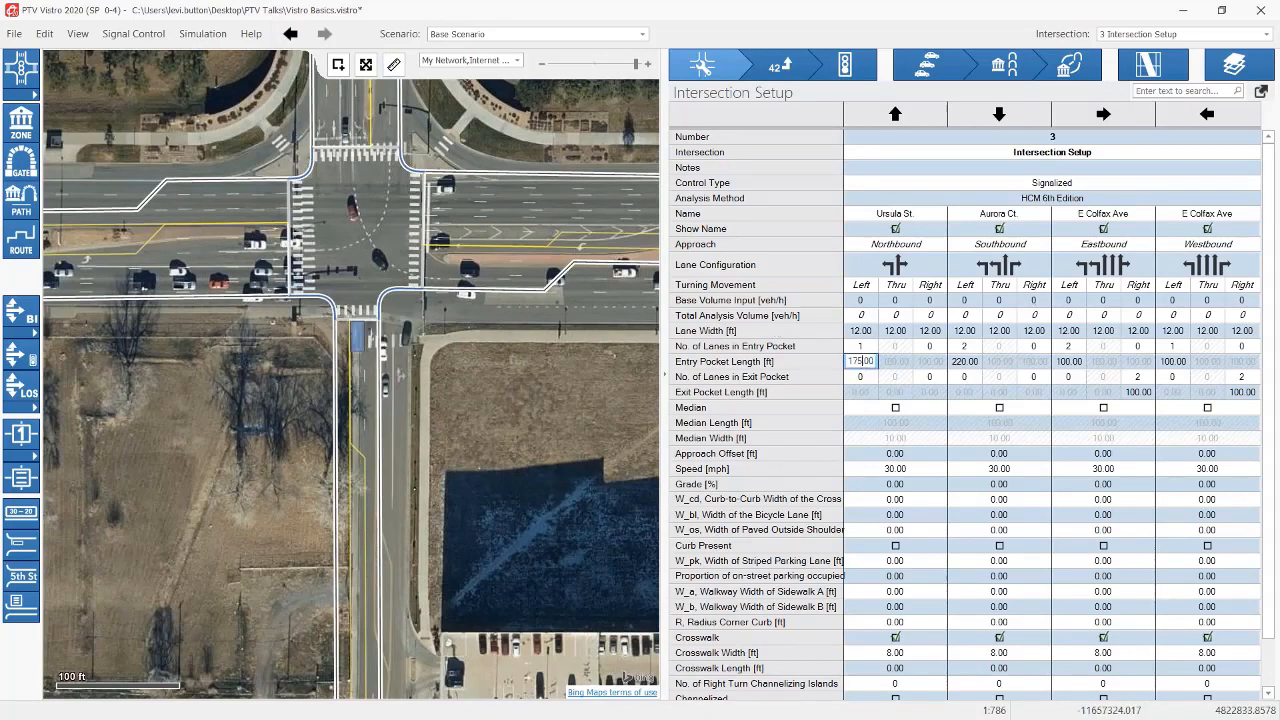
{"action": "key", "text": "Return"}
Step: Measure the westbound left-turn pocket on the aerial and set the westbound E Colfax Ave left entry pocket length to 285 ft
{"action": "left_click_drag", "start_coordinate": [504, 479], "coordinate": [161, 667]}
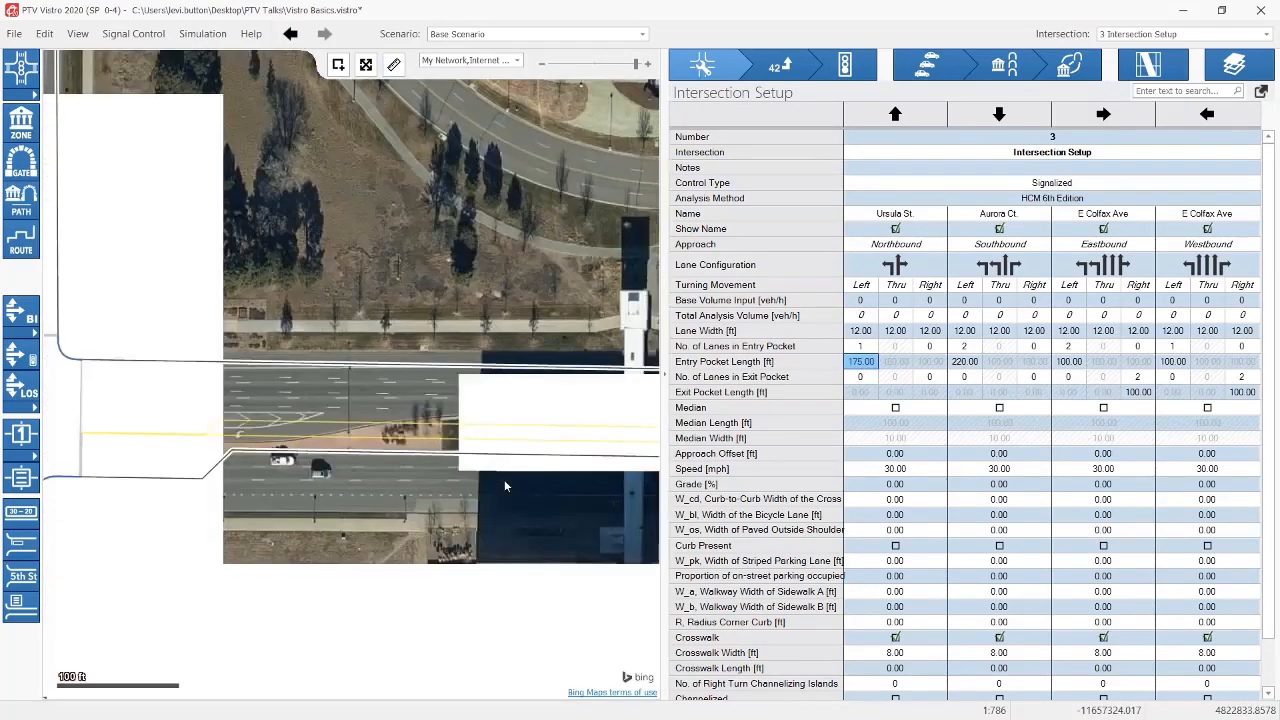
{"action": "left_click_drag", "start_coordinate": [310, 575], "coordinate": [373, 535]}
{"action": "left_click", "coordinate": [393, 64]}
{"action": "left_click_drag", "start_coordinate": [498, 371], "coordinate": [149, 371]}
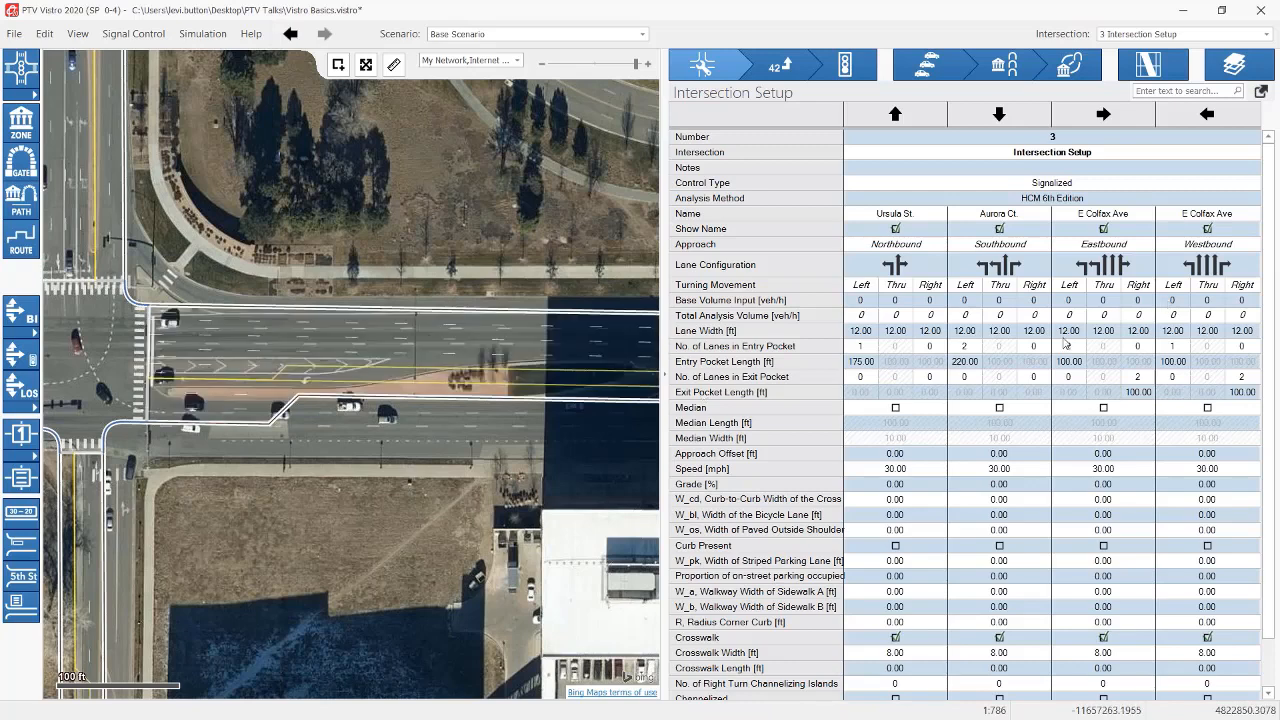
{"action": "left_click", "coordinate": [1174, 364]}
{"action": "type", "text": "285"}
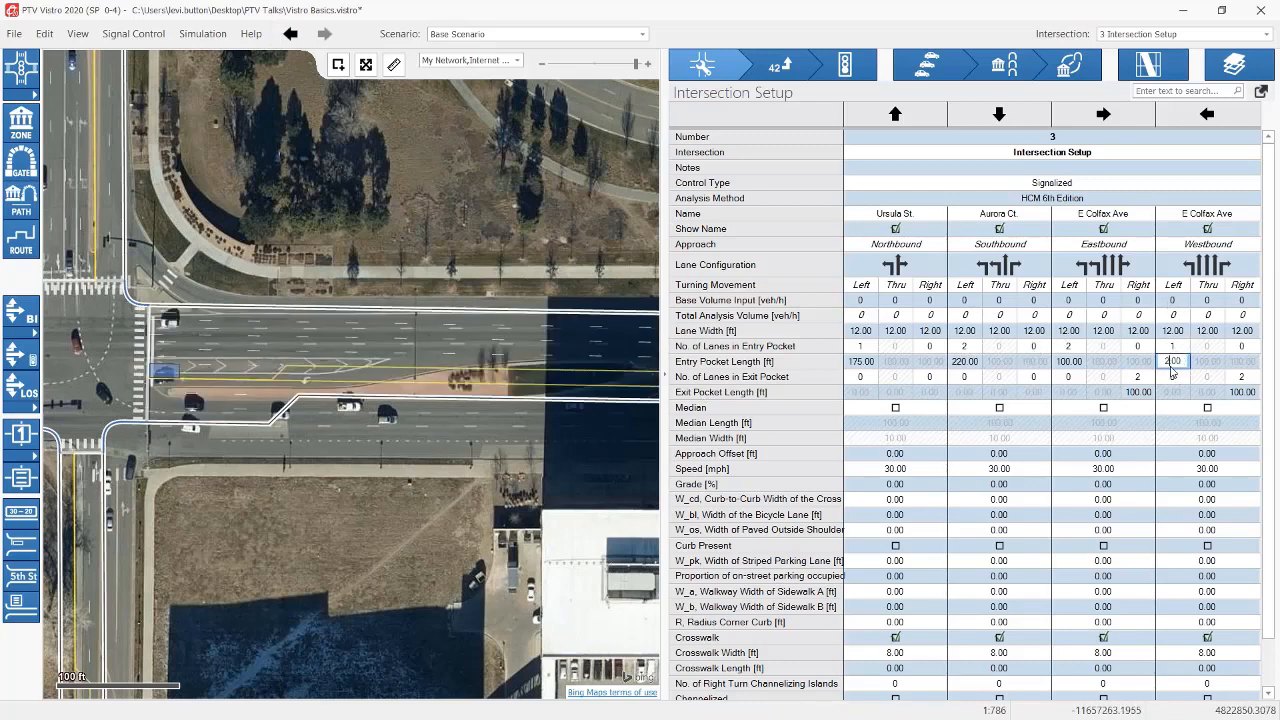
{"action": "key", "text": "Return"}
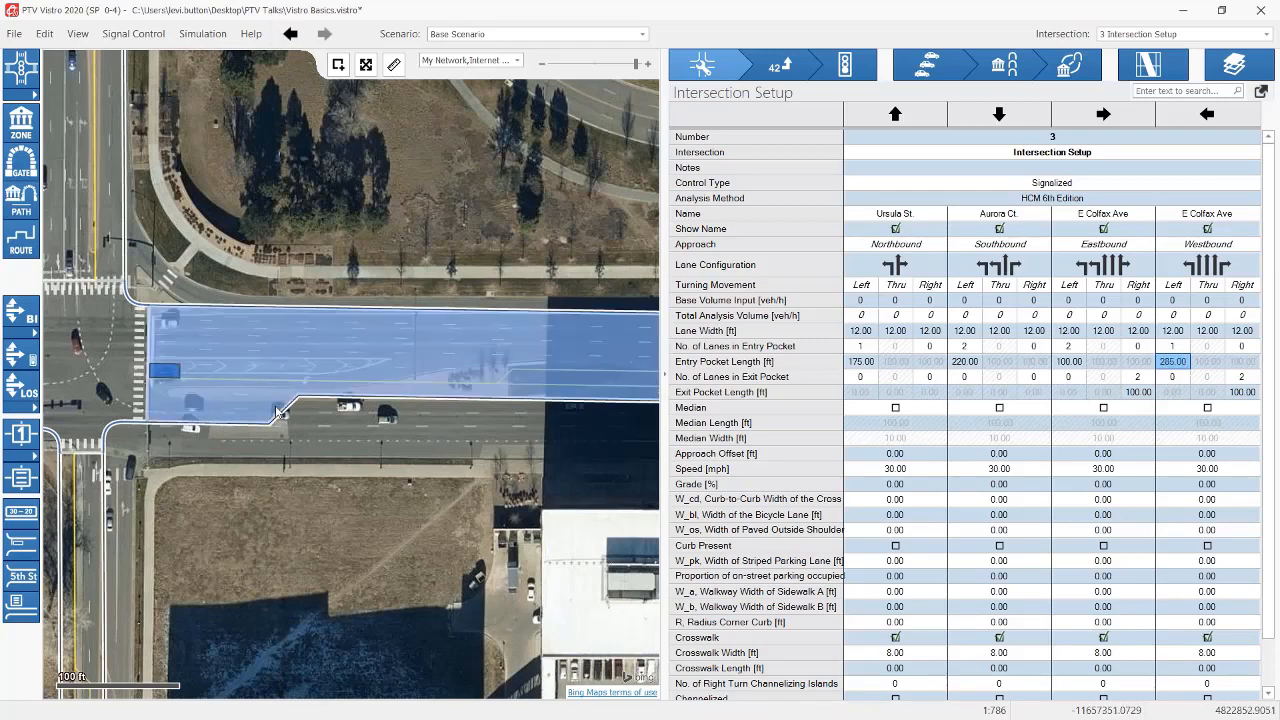
Step: Measure the eastbound left-turn pocket on the aerial and set the eastbound E Colfax Ave left entry pocket length to 280 ft
{"action": "left_click_drag", "start_coordinate": [83, 432], "coordinate": [646, 394]}
{"action": "left_click", "coordinate": [394, 66]}
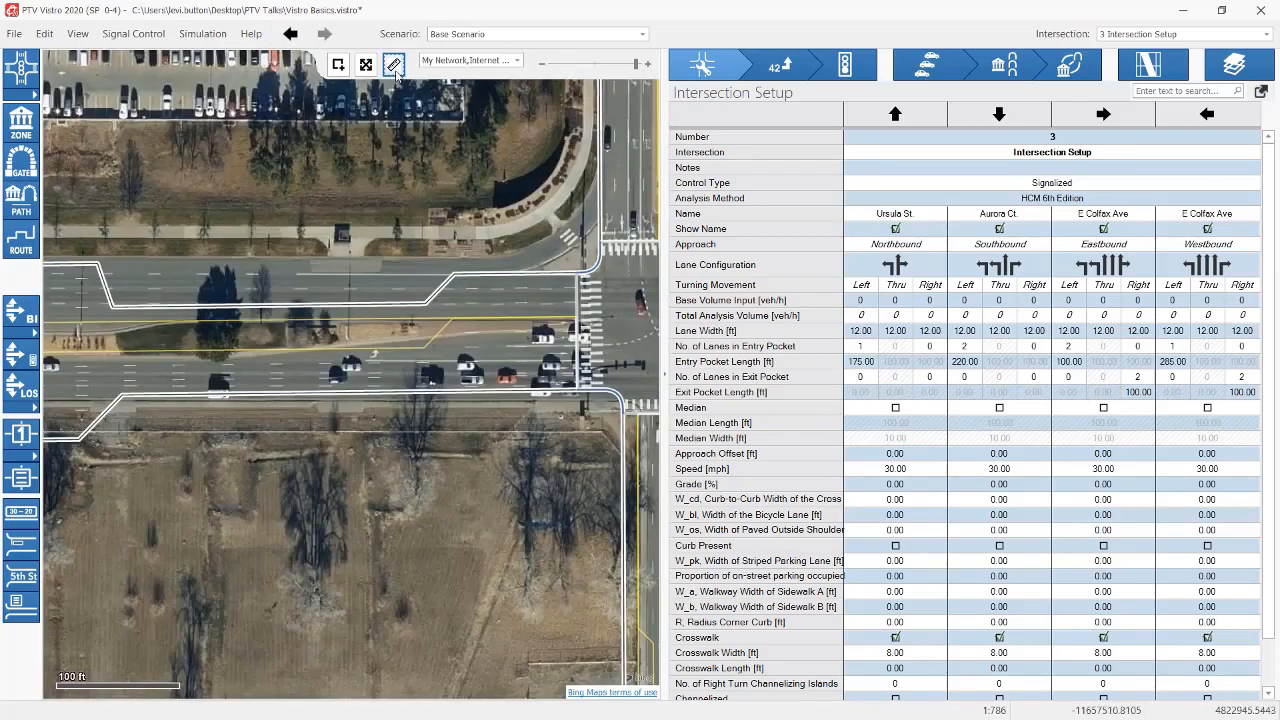
{"action": "left_click_drag", "start_coordinate": [248, 353], "coordinate": [588, 350]}
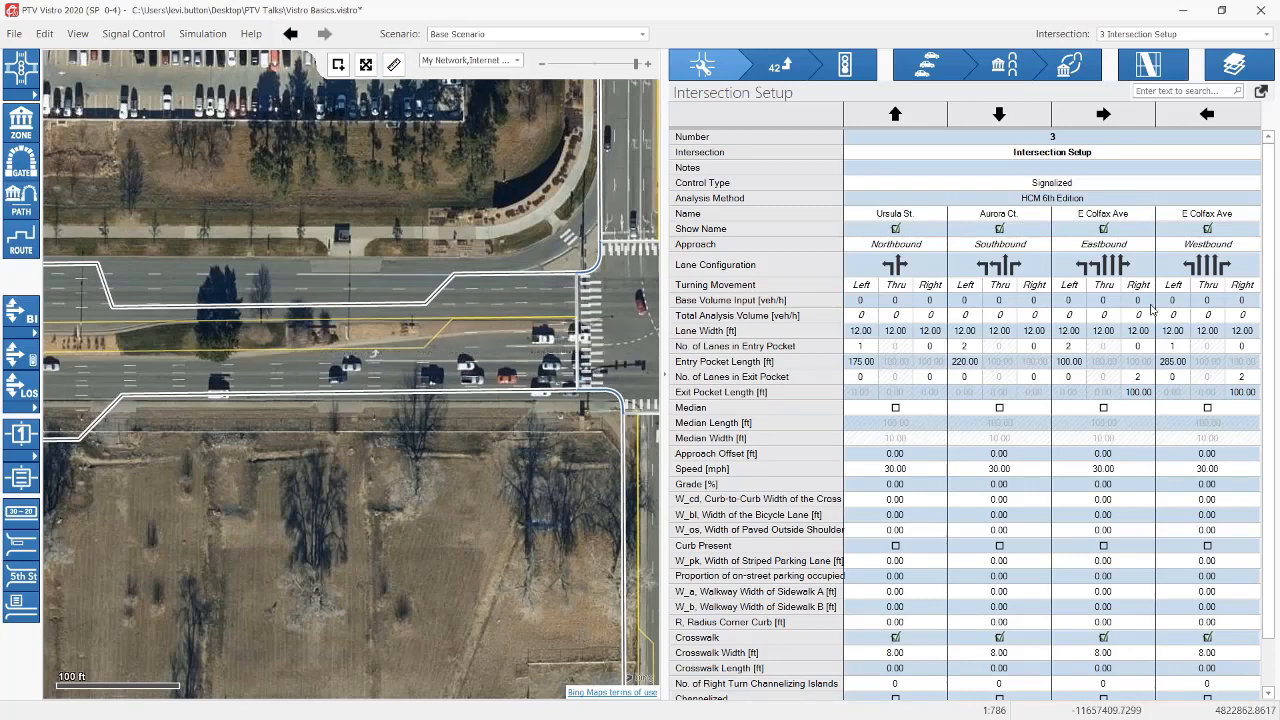
{"action": "left_click", "coordinate": [1069, 365]}
{"action": "type", "text": "200"}
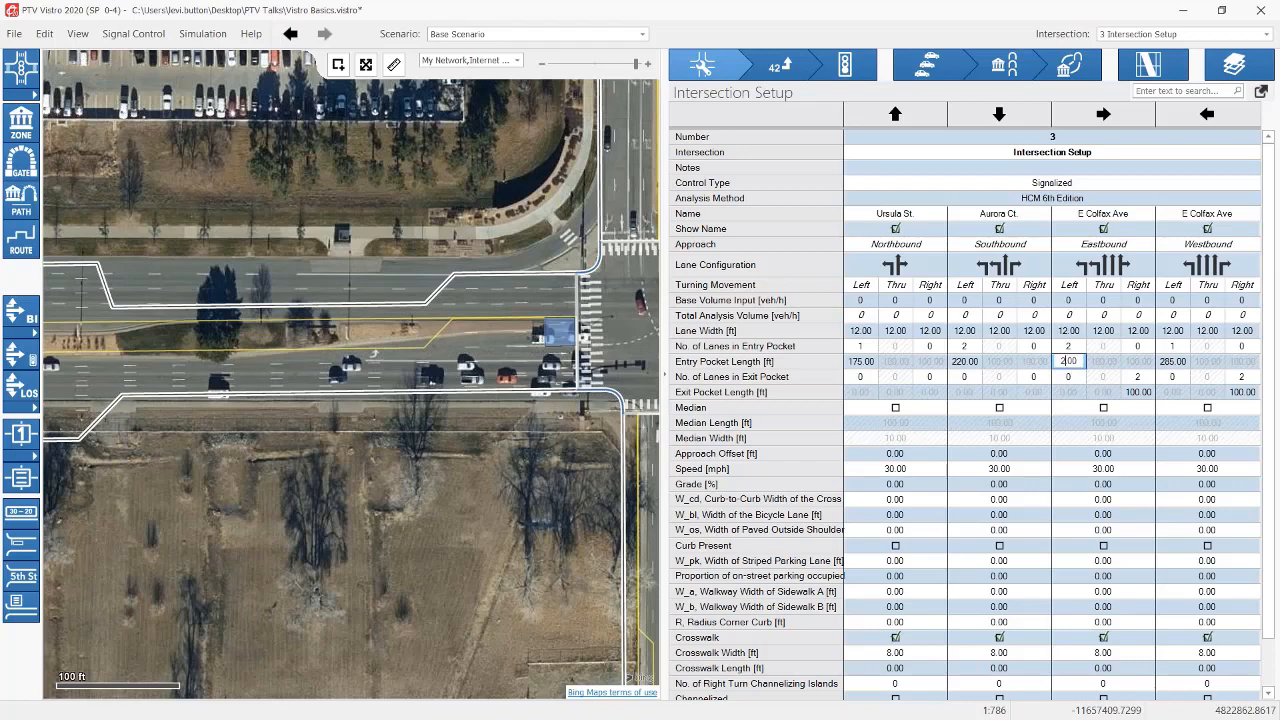
{"action": "key", "text": "Return"}
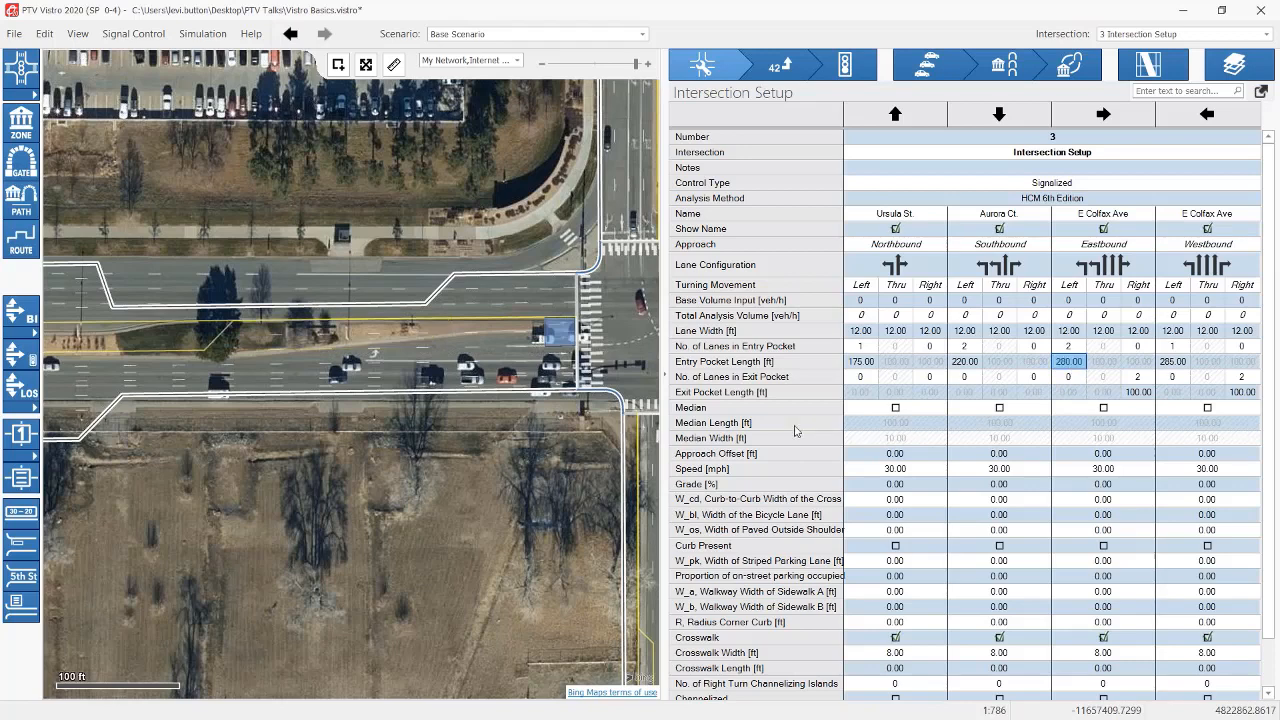
Step: Add medians to the southbound, eastbound and westbound approaches of intersection 3
{"action": "left_click_drag", "start_coordinate": [501, 480], "coordinate": [329, 512]}
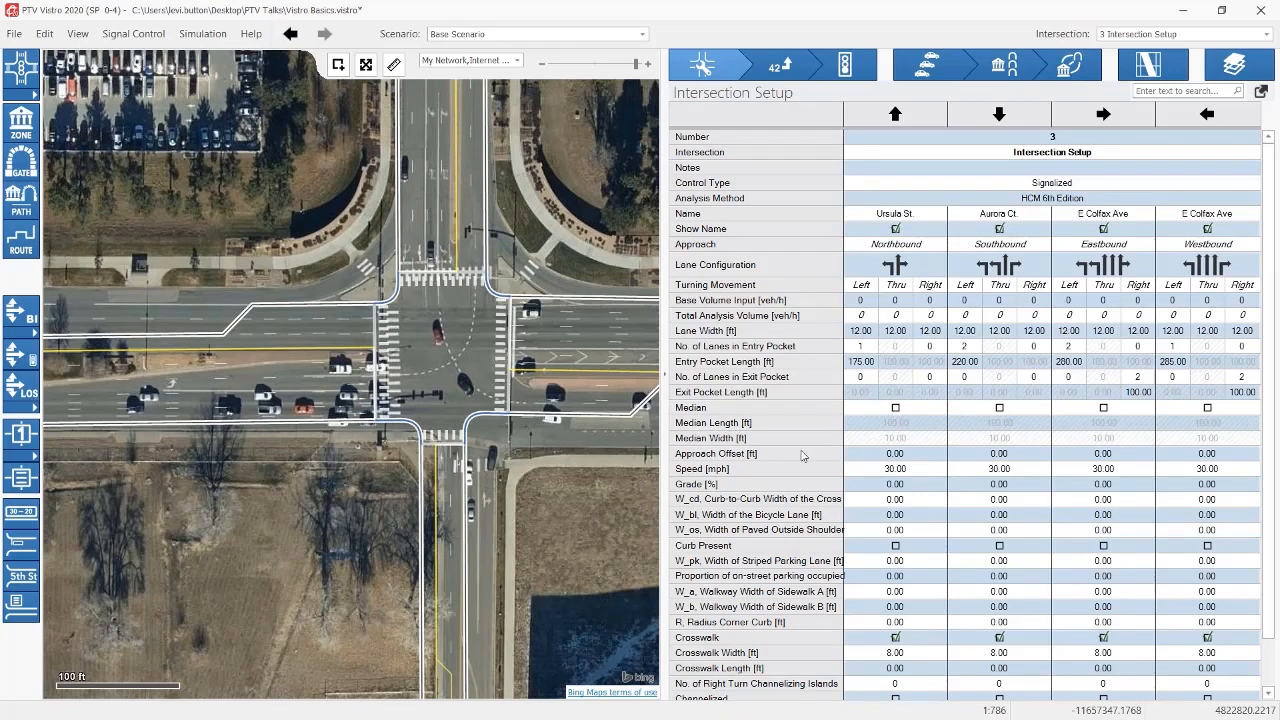
{"action": "left_click_drag", "start_coordinate": [590, 441], "coordinate": [561, 427]}
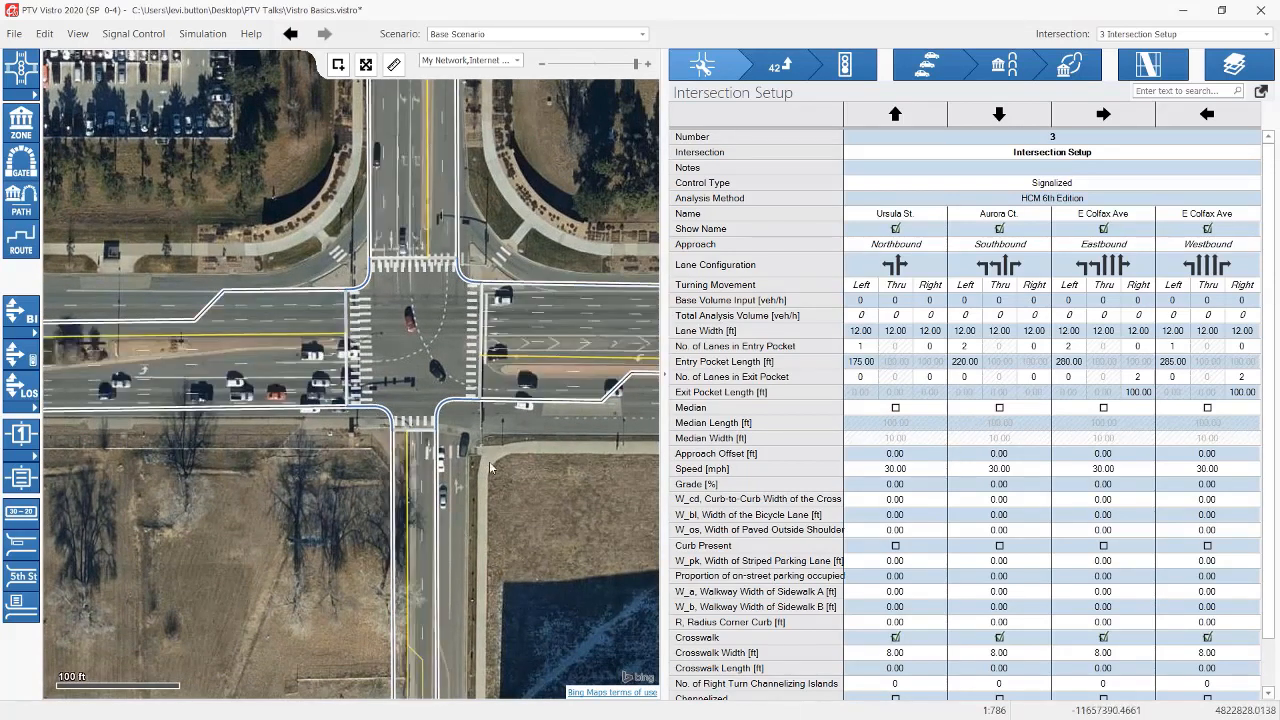
{"action": "left_click", "coordinate": [999, 408]}
{"action": "left_click", "coordinate": [1103, 408]}
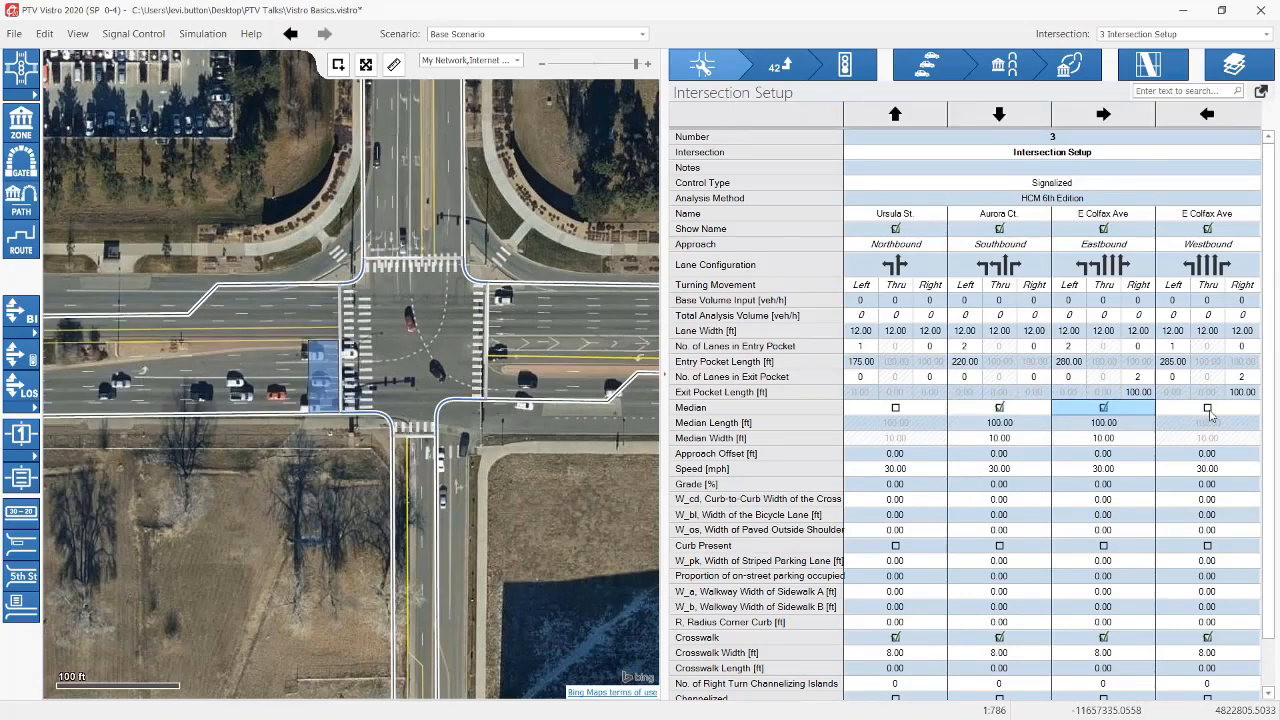
{"action": "left_click", "coordinate": [1208, 409]}
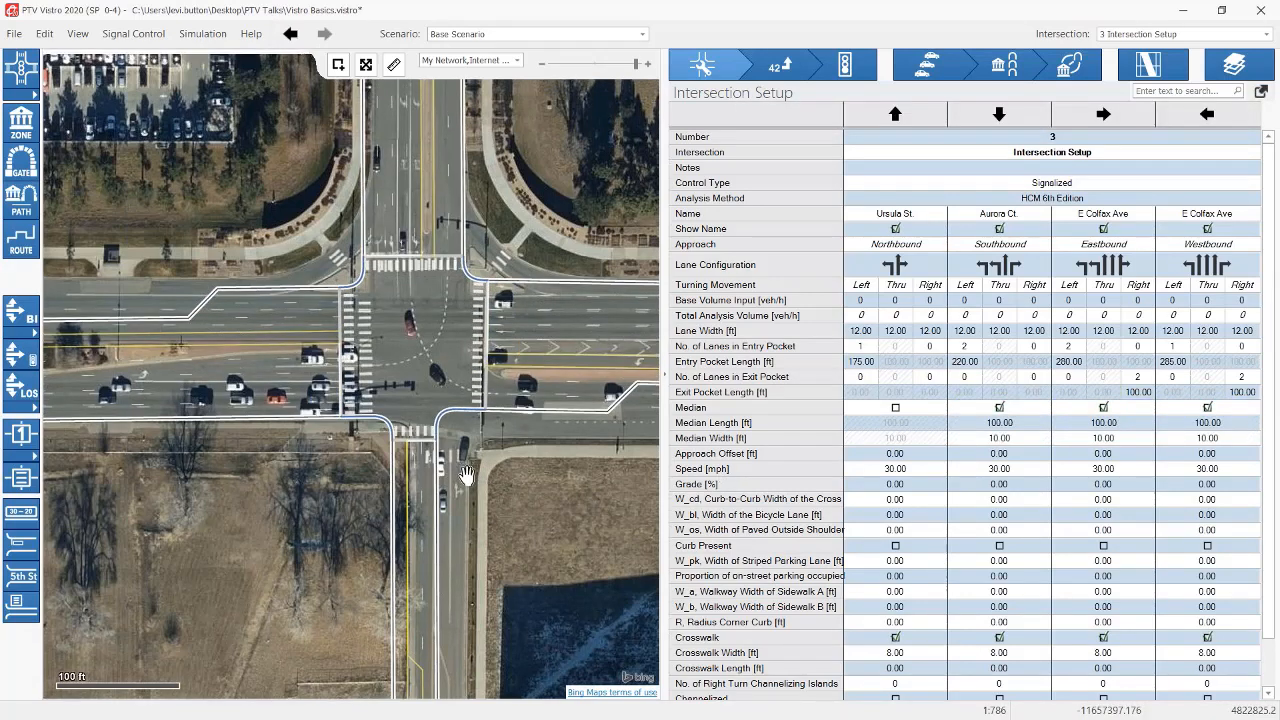
{"action": "left_click_drag", "start_coordinate": [467, 476], "coordinate": [467, 487]}
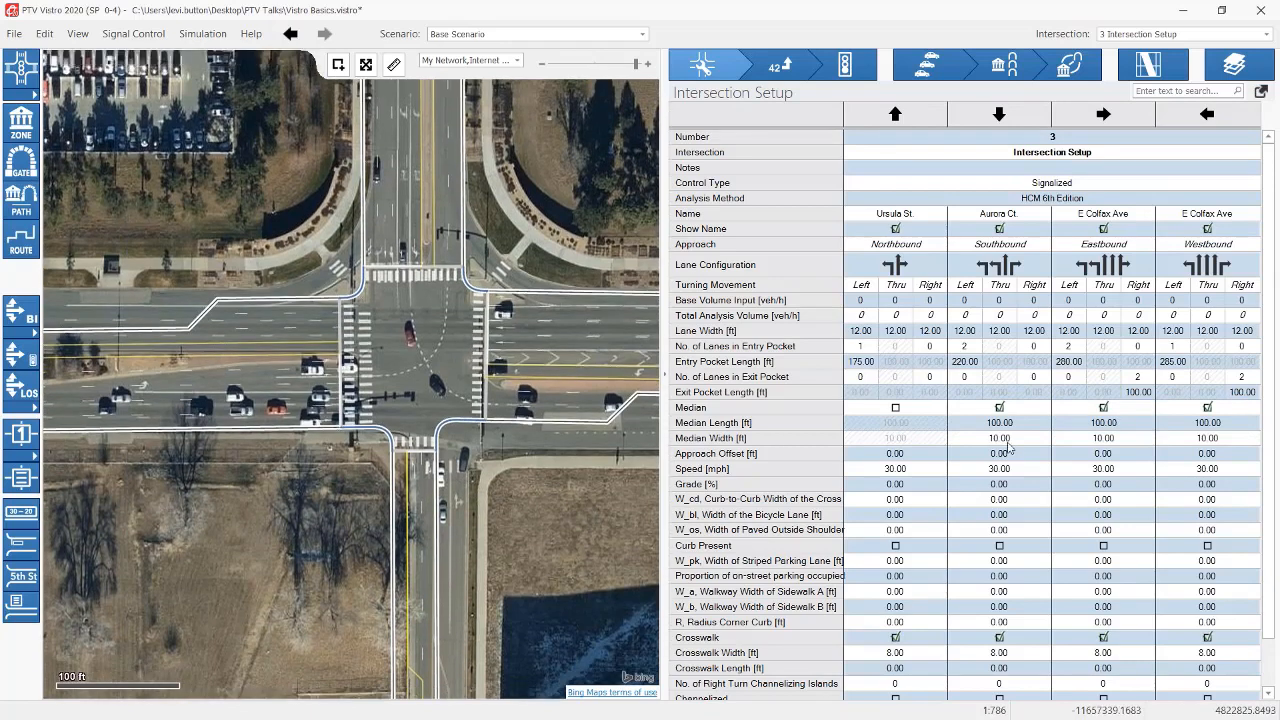
{"action": "left_click", "coordinate": [1011, 446]}
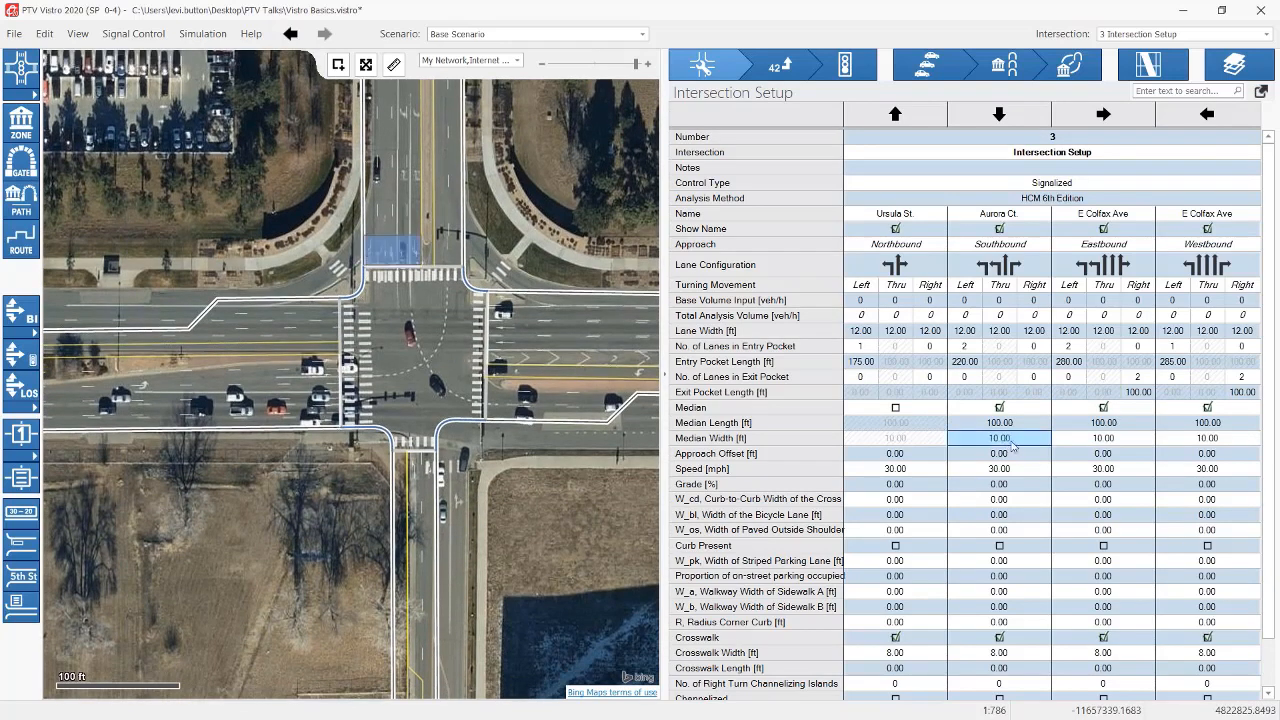
{"action": "left_click", "coordinate": [1103, 440]}
{"action": "left_click", "coordinate": [1198, 444]}
{"action": "left_click", "coordinate": [1096, 455]}
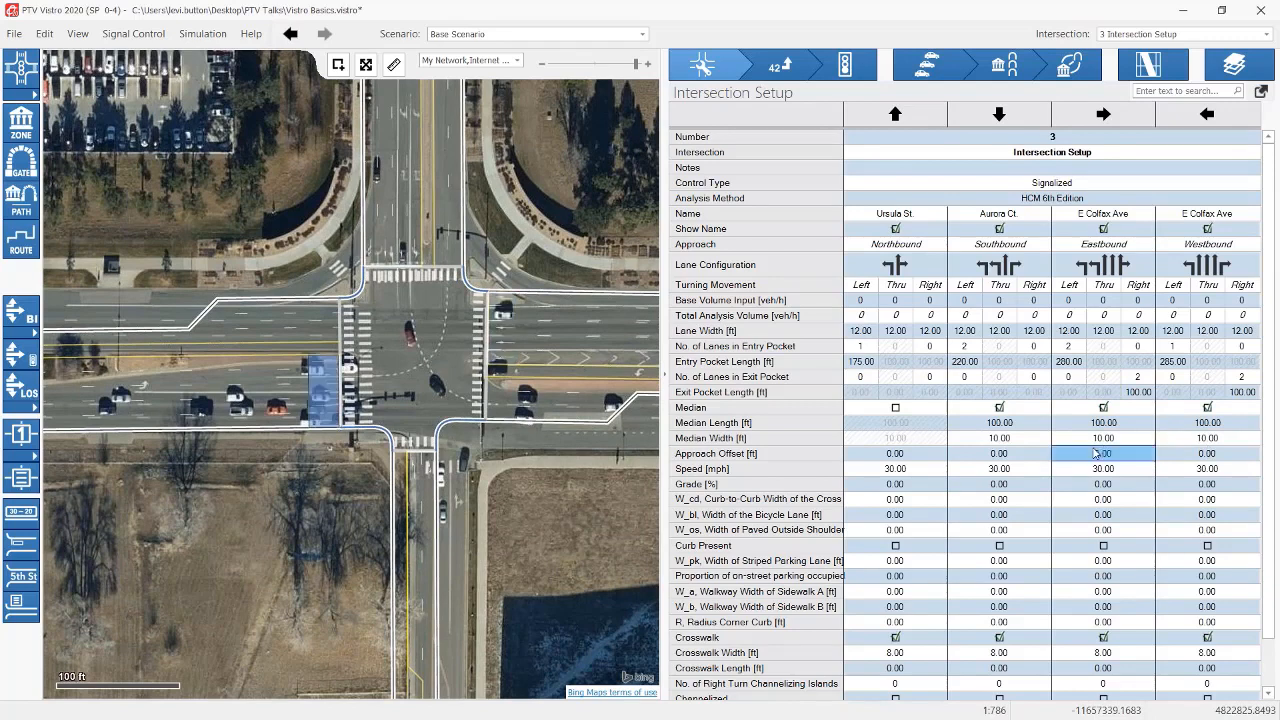
{"action": "left_click", "coordinate": [1034, 441]}
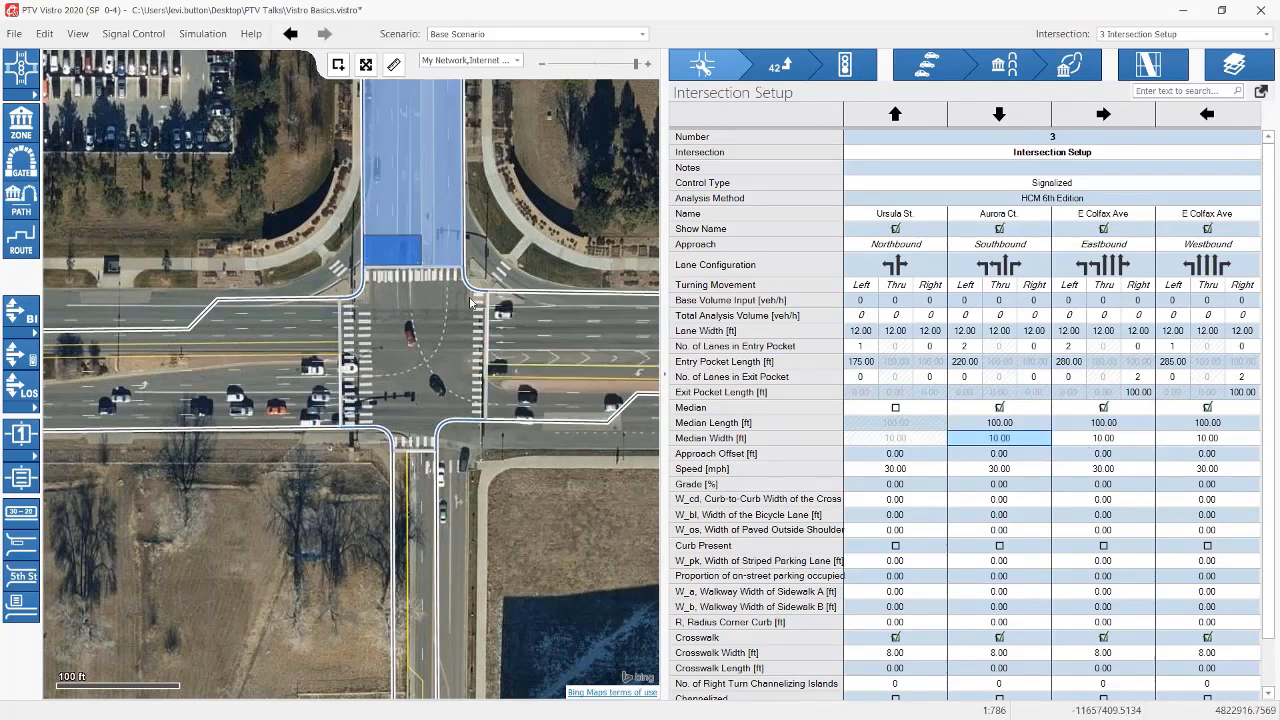
Step: Nudge intersection 3 slightly to fit the aerial and set the eastbound E Colfax Ave median width to 8 ft
{"action": "left_click_drag", "start_coordinate": [562, 515], "coordinate": [387, 519]}
{"action": "left_click_drag", "start_coordinate": [237, 367], "coordinate": [508, 338]}
{"action": "scroll", "coordinate": [429, 326], "scroll_direction": "up", "scroll_amount": 3}
{"action": "left_click_drag", "start_coordinate": [580, 355], "coordinate": [588, 349]}
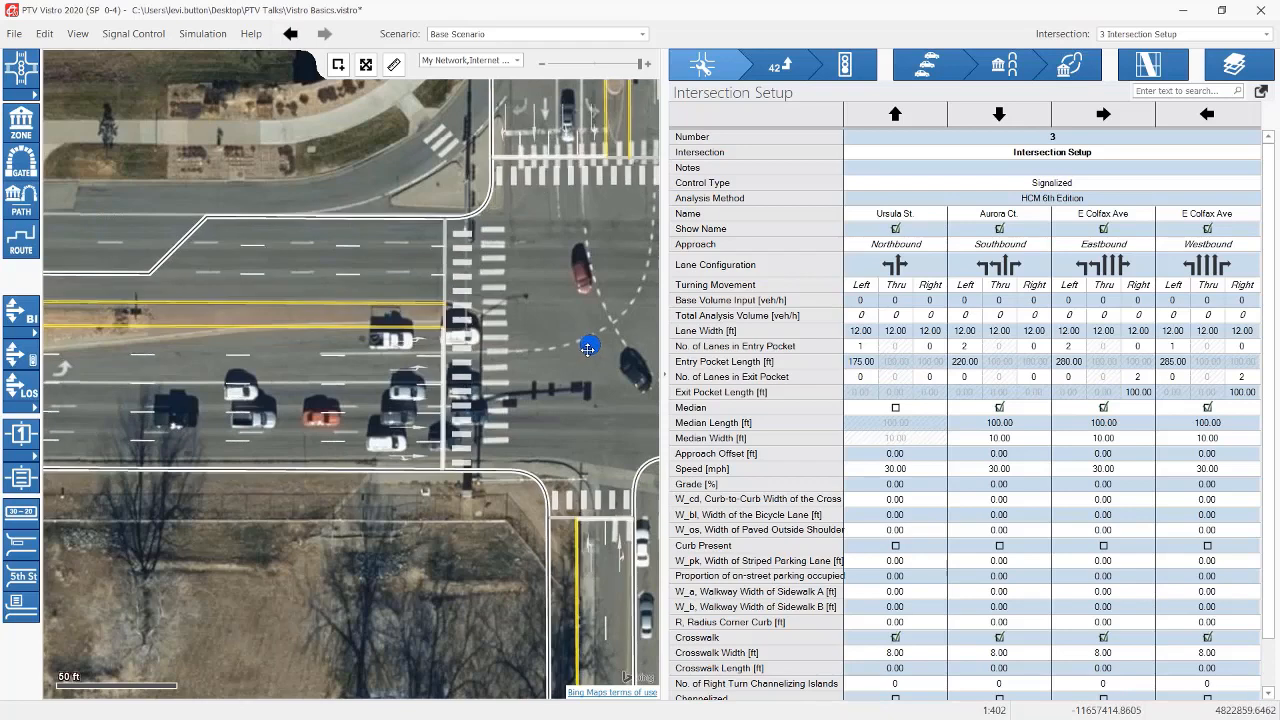
{"action": "left_click", "coordinate": [1103, 438]}
{"action": "type", "text": "8"}
{"action": "key", "text": "Return"}
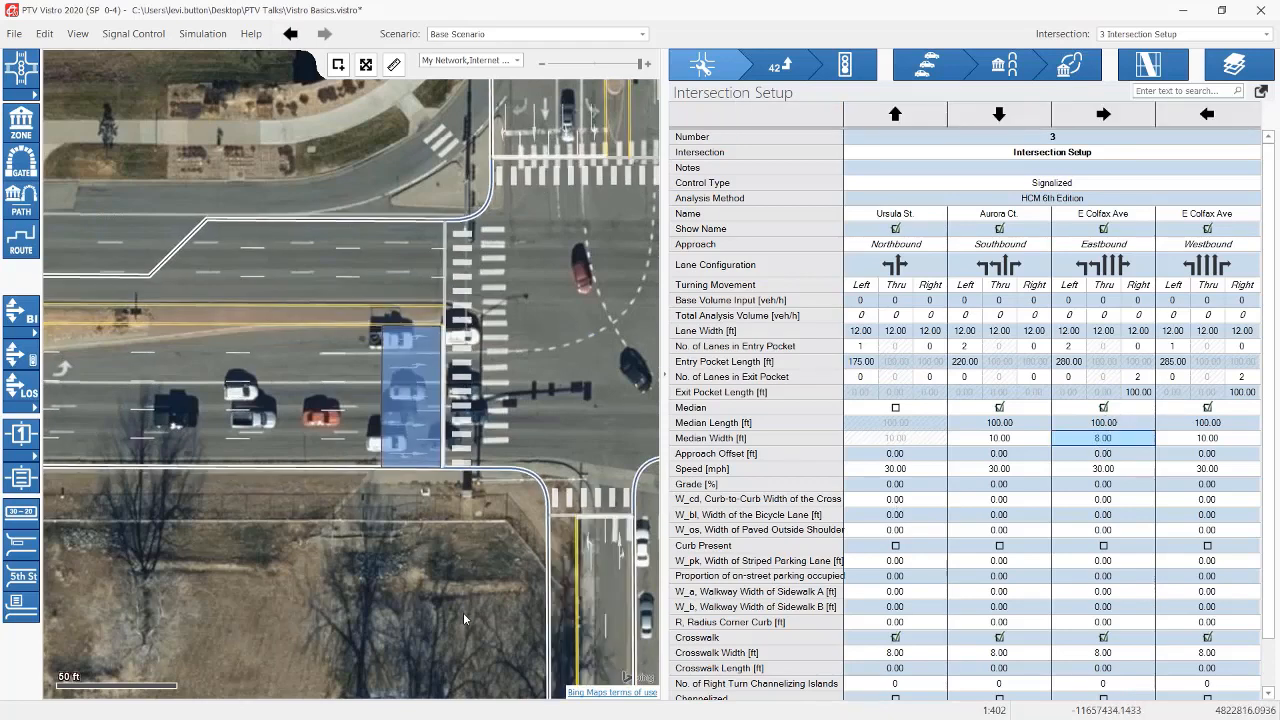
{"action": "scroll", "coordinate": [463, 612], "scroll_direction": "down", "scroll_amount": 1}
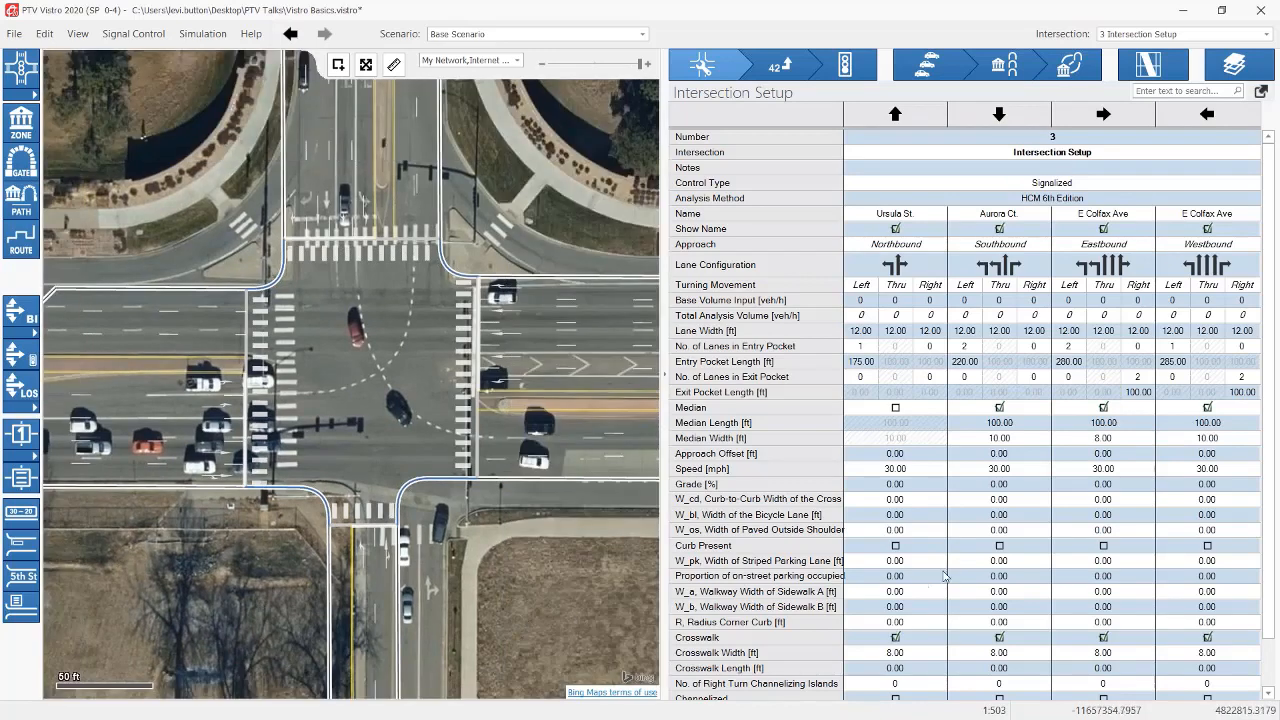
{"action": "left_click_drag", "start_coordinate": [912, 472], "coordinate": [987, 470]}
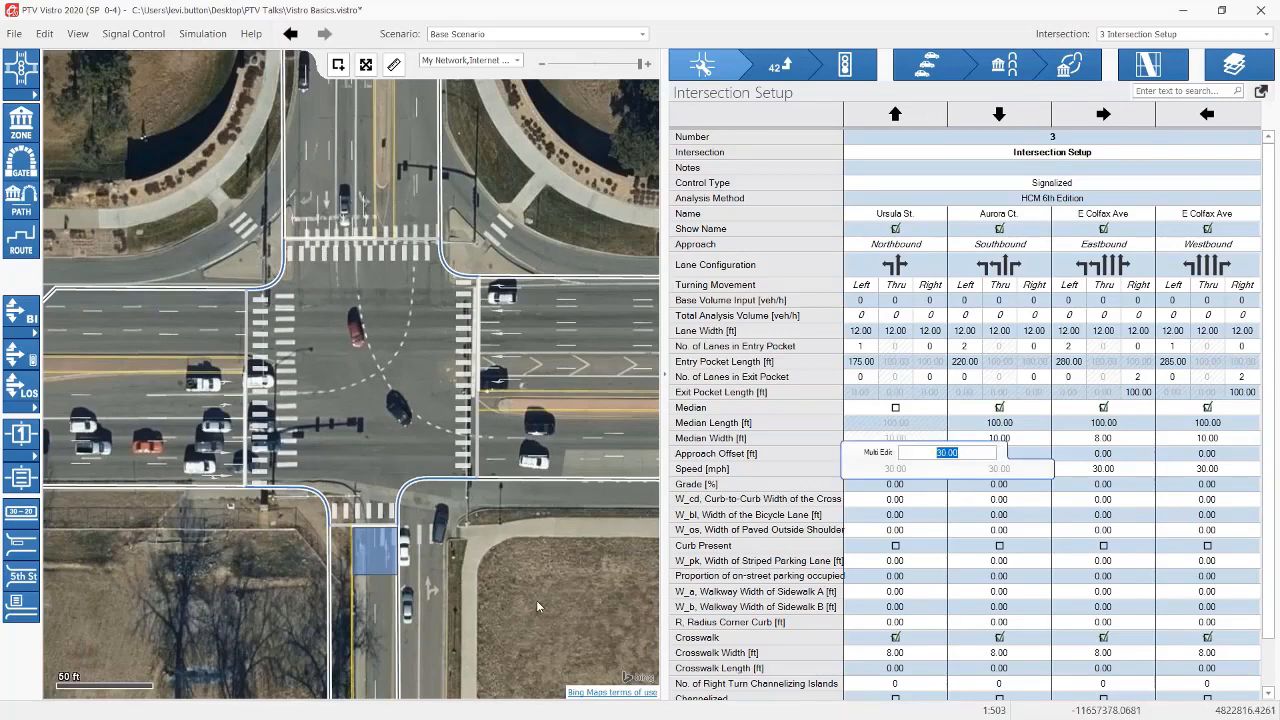
{"action": "scroll", "coordinate": [536, 600], "scroll_direction": "down", "scroll_amount": 3}
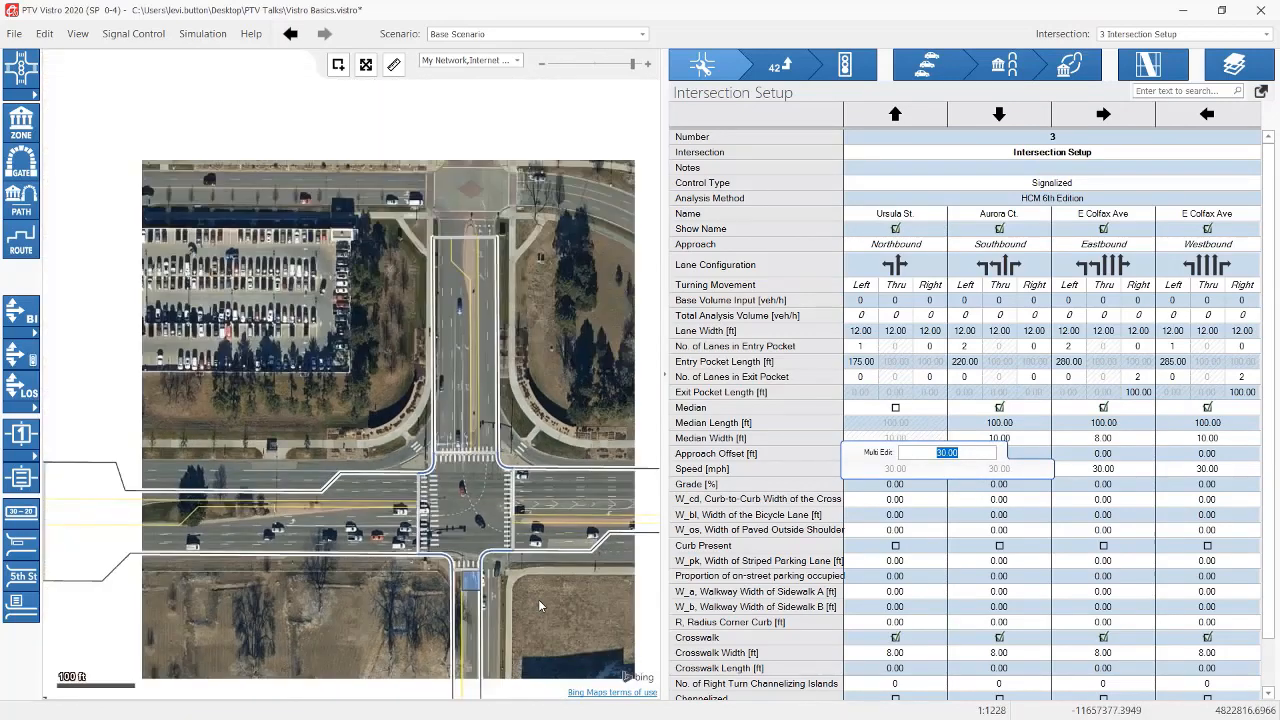
{"action": "scroll", "coordinate": [550, 603], "scroll_direction": "down", "scroll_amount": 1}
{"action": "left_click", "coordinate": [1004, 471]}
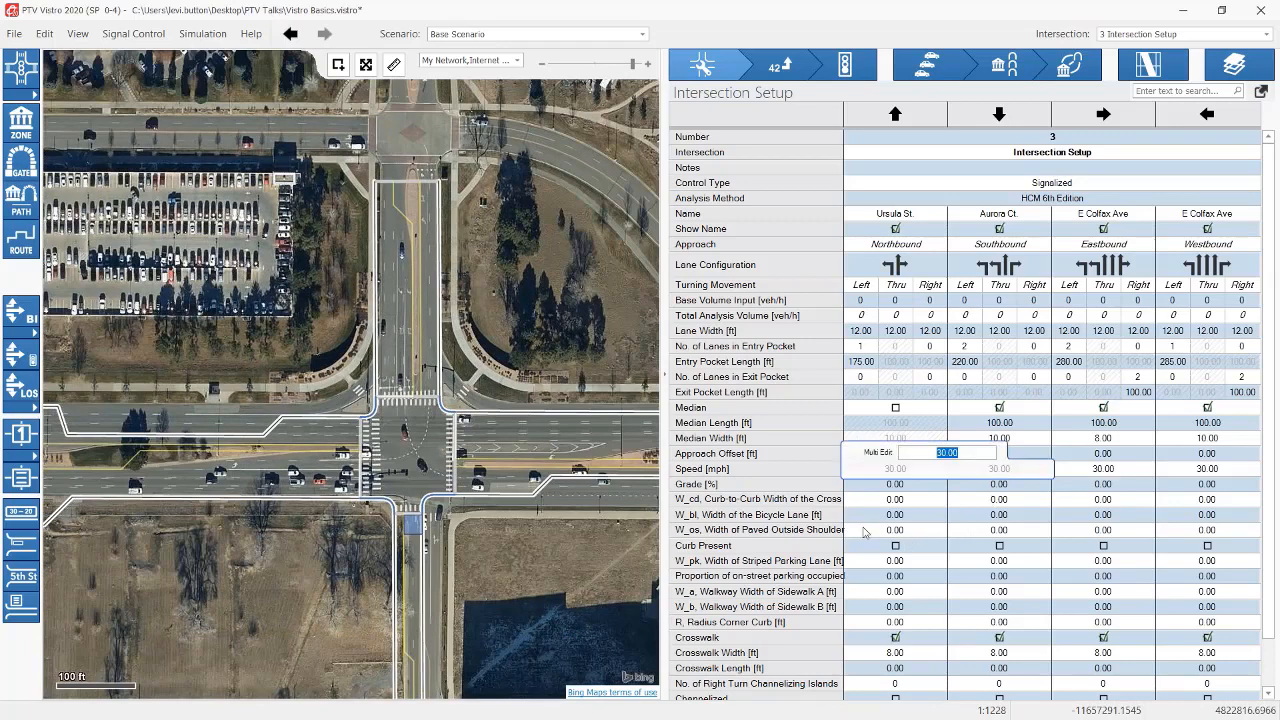
{"action": "left_click", "coordinate": [898, 517]}
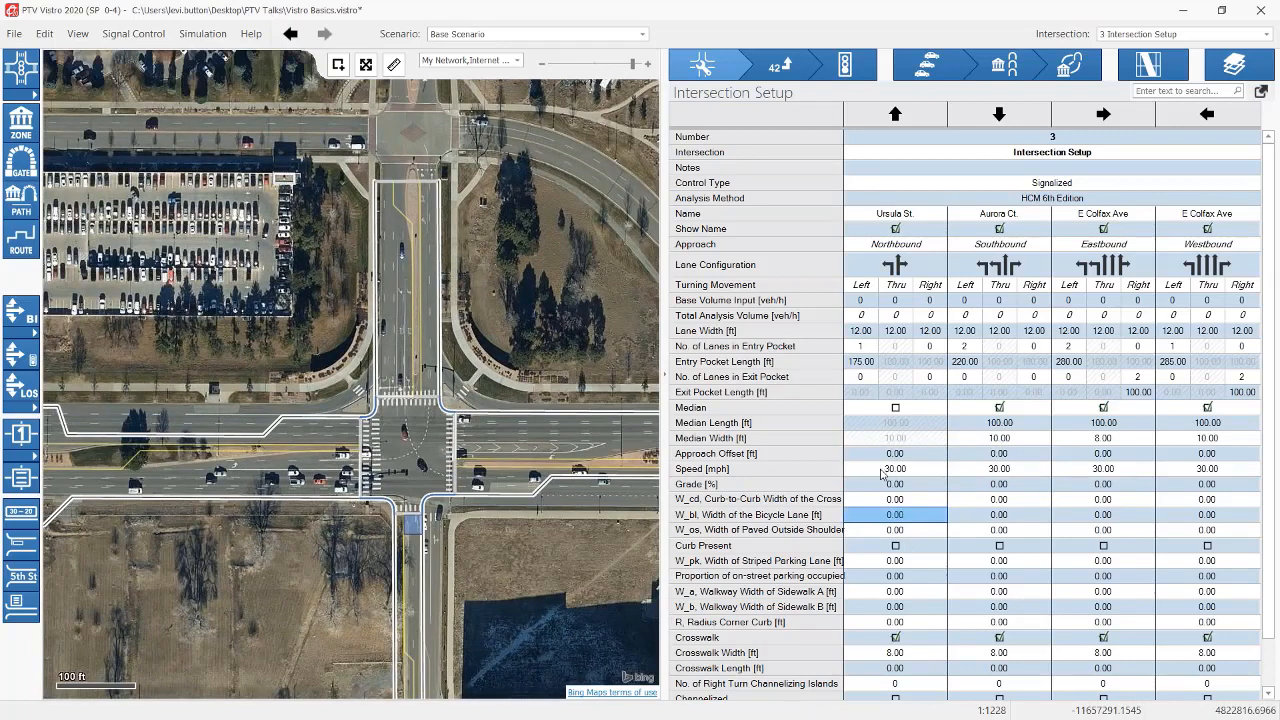
Step: Set the speed of the northbound Ursula St. and southbound Aurora Ct. approaches together to 25 mph
{"action": "left_click", "coordinate": [884, 470]}
{"action": "left_click", "coordinate": [1006, 470], "text": "shift"}
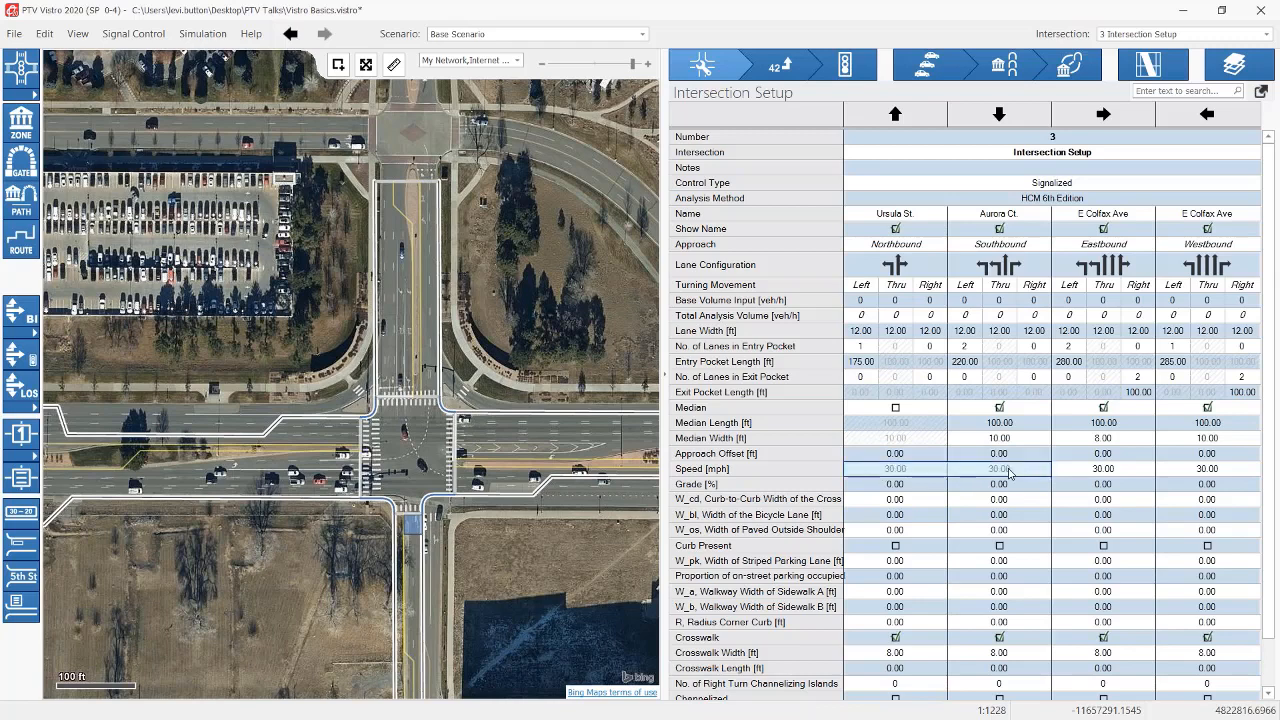
{"action": "left_click", "coordinate": [1010, 472]}
{"action": "type", "text": "25"}
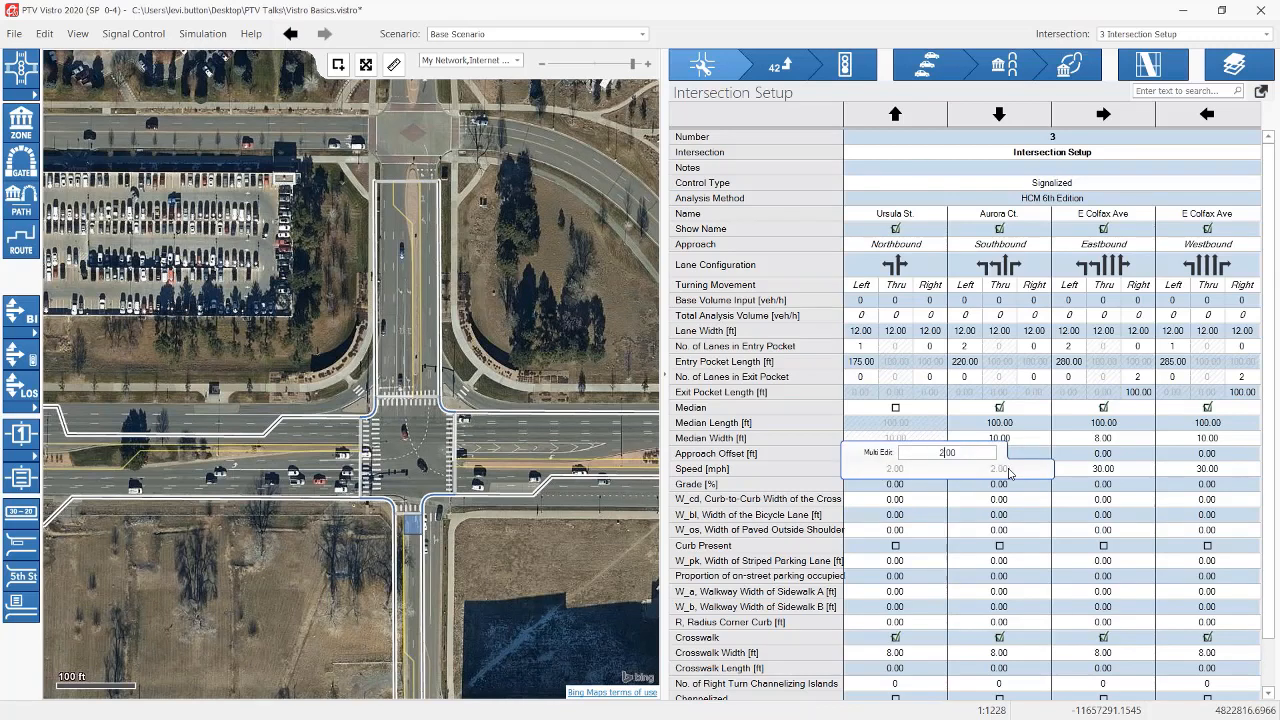
{"action": "key", "text": "Return"}
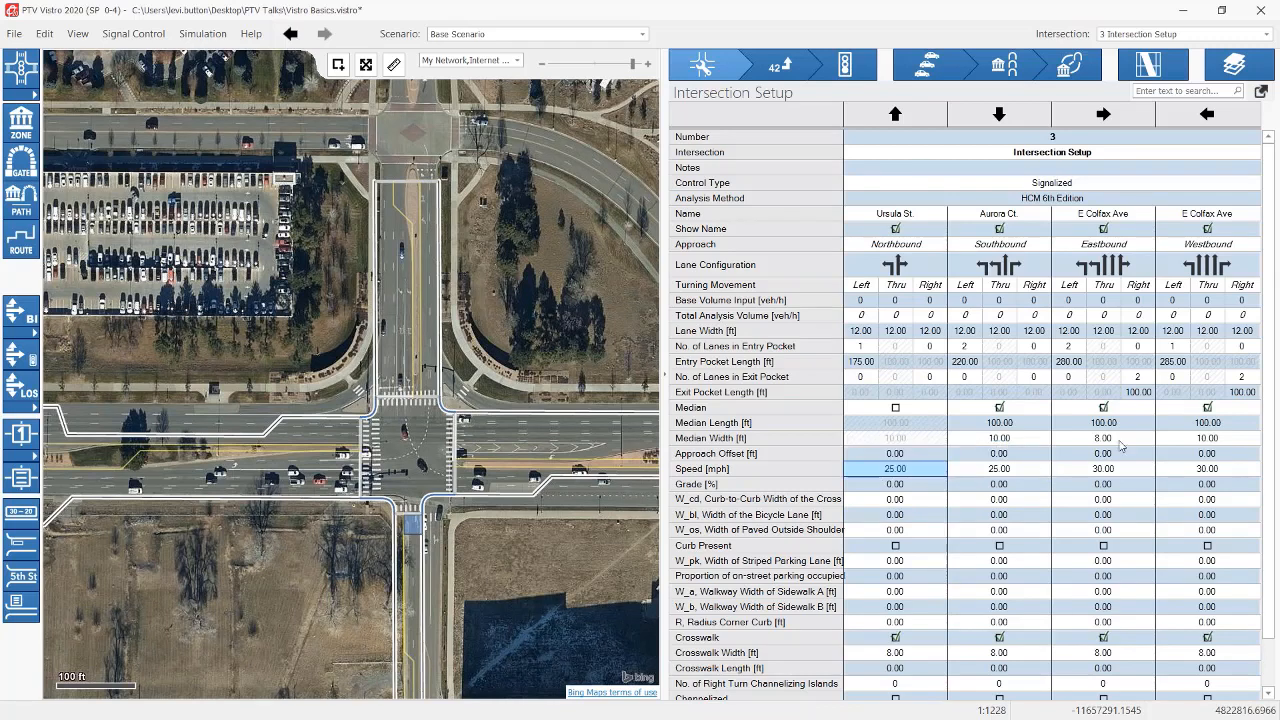
Step: Set the speed of the eastbound and westbound E Colfax Ave approaches together to 35 mph
{"action": "left_click", "coordinate": [1100, 467]}
{"action": "left_click", "coordinate": [1199, 469], "text": "shift"}
{"action": "left_click", "coordinate": [1199, 469]}
{"action": "type", "text": "35"}
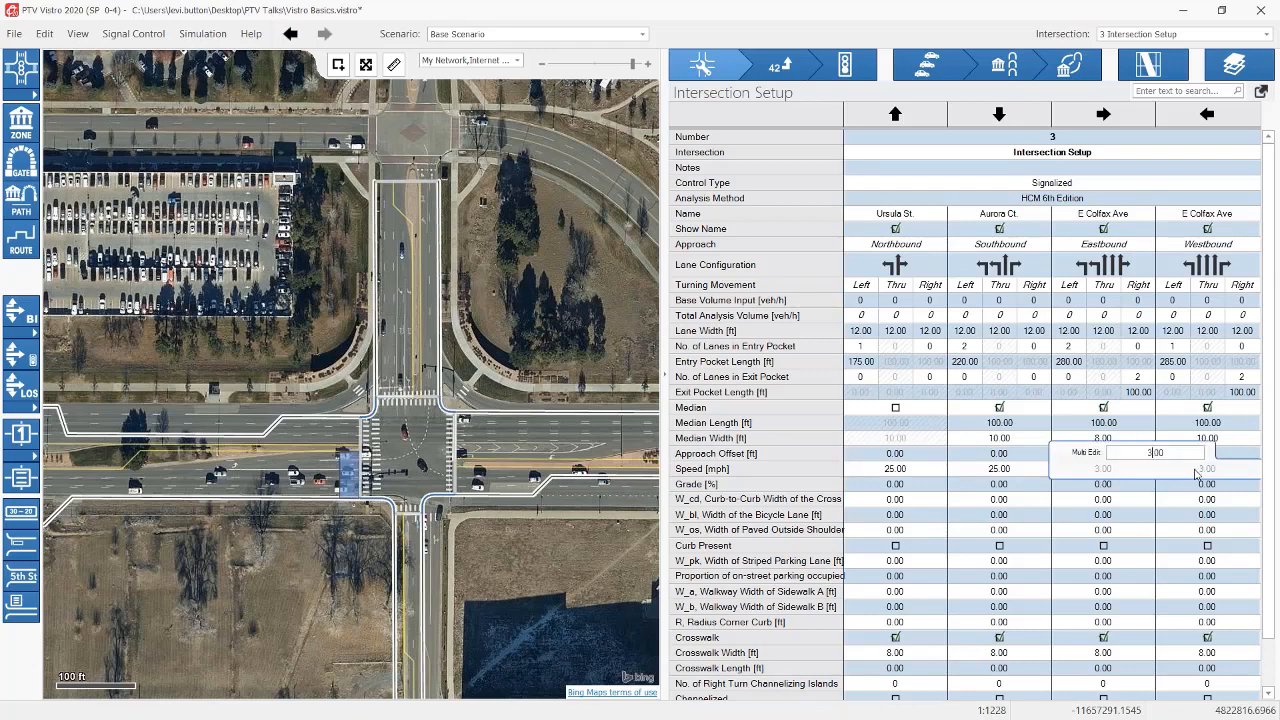
{"action": "key", "text": "Return"}
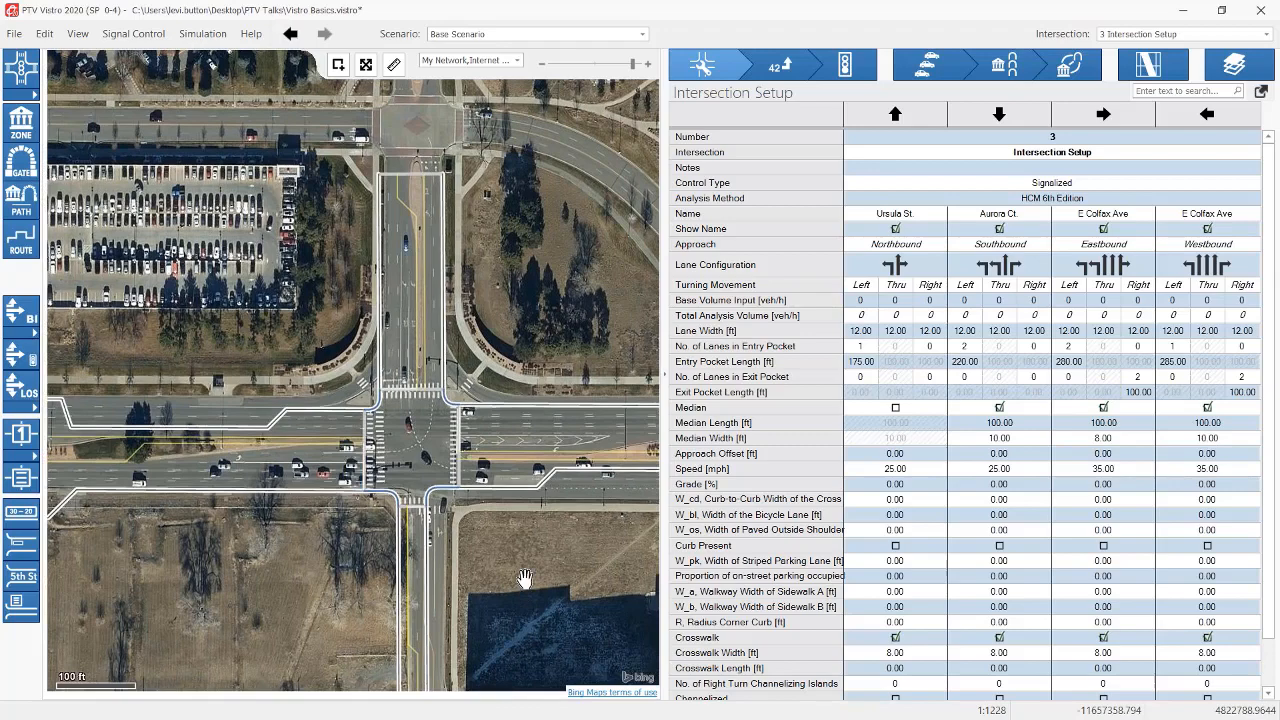
Step: Set the approach offset of the northbound Ursula St. leg at intersection 3 to 10 ft
{"action": "left_click_drag", "start_coordinate": [524, 578], "coordinate": [516, 521]}
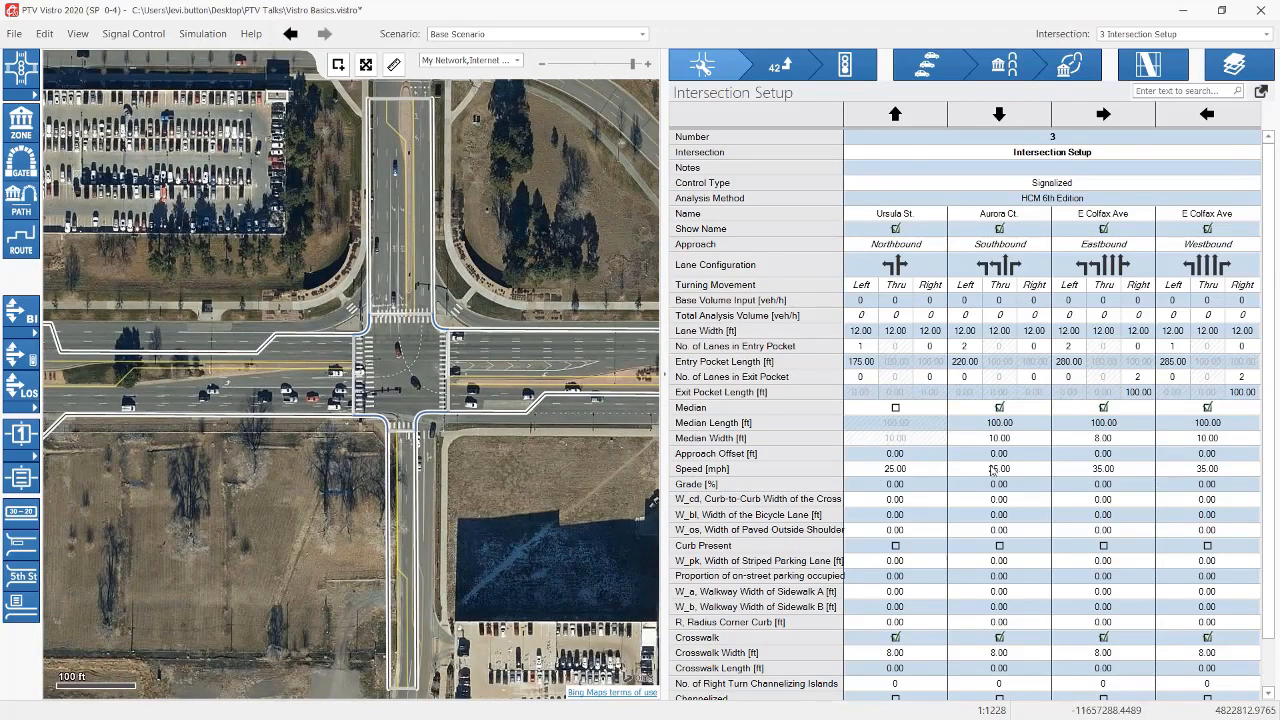
{"action": "scroll", "coordinate": [993, 469], "scroll_direction": "down", "scroll_amount": 1}
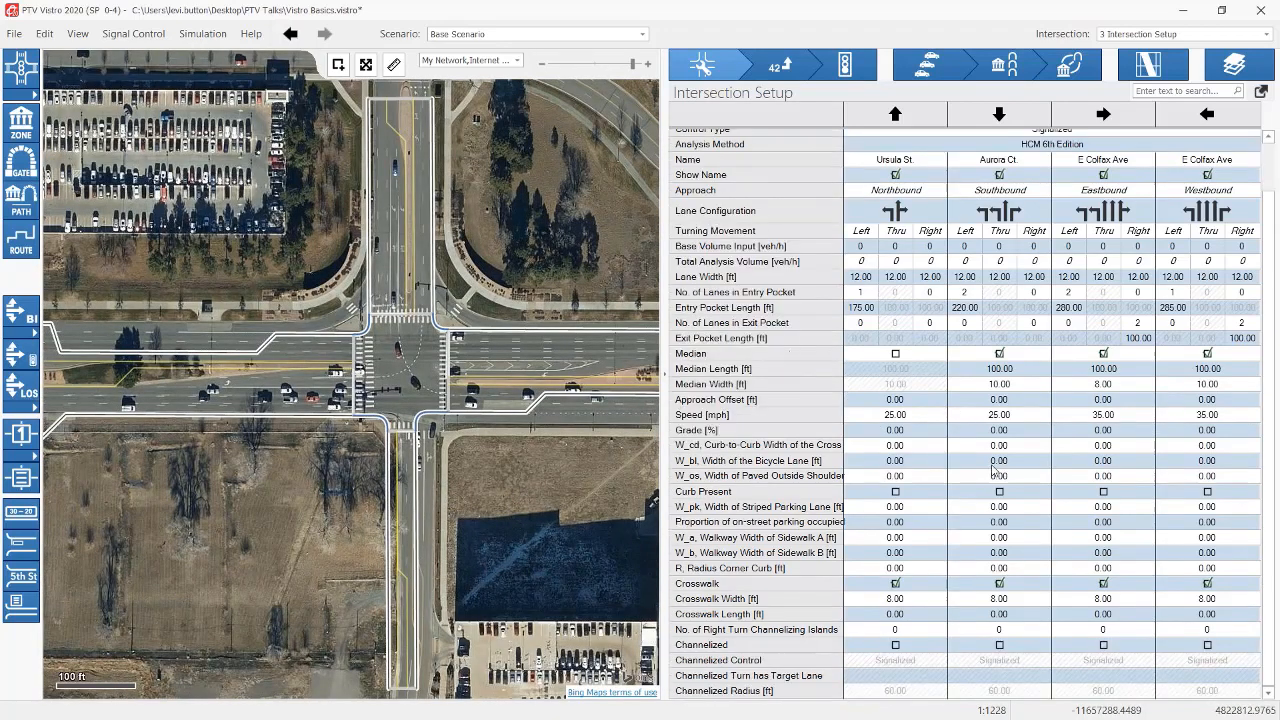
{"action": "left_click", "coordinate": [906, 402]}
{"action": "left_click", "coordinate": [1015, 403]}
{"action": "left_click", "coordinate": [505, 481]}
{"action": "scroll", "coordinate": [505, 481], "scroll_direction": "up", "scroll_amount": 3}
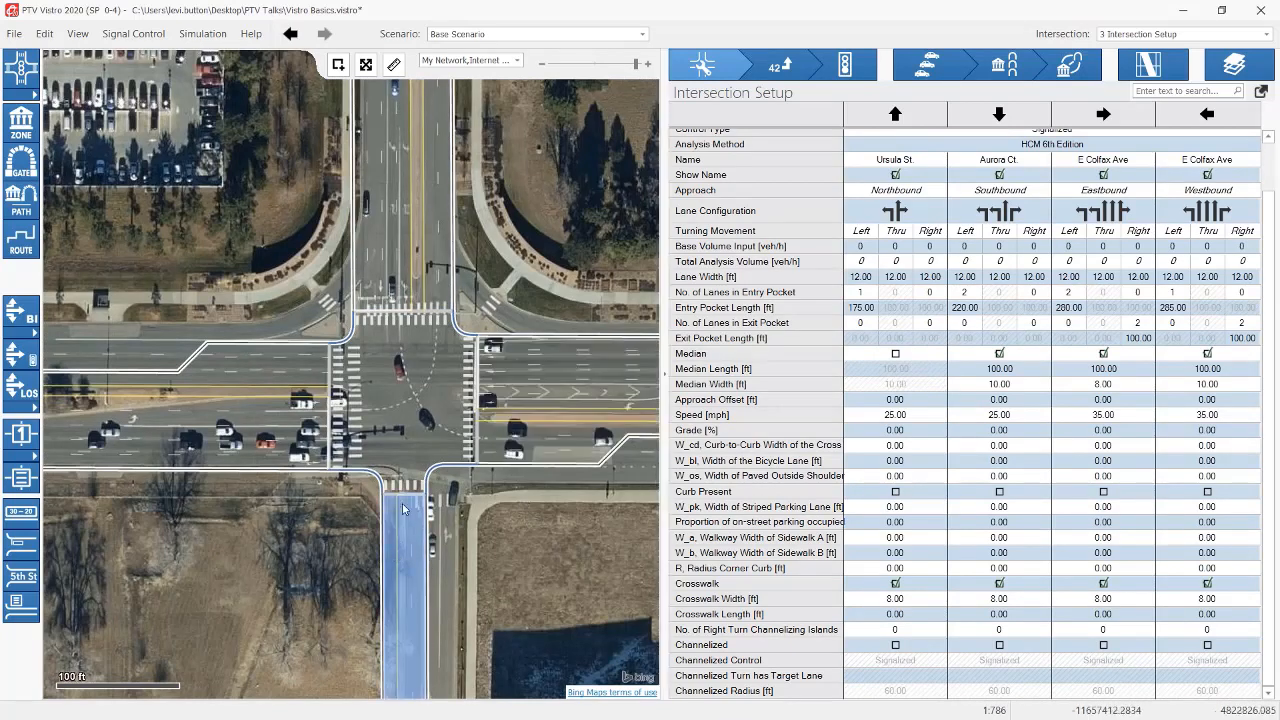
{"action": "left_click", "coordinate": [903, 401]}
{"action": "type", "text": "10"}
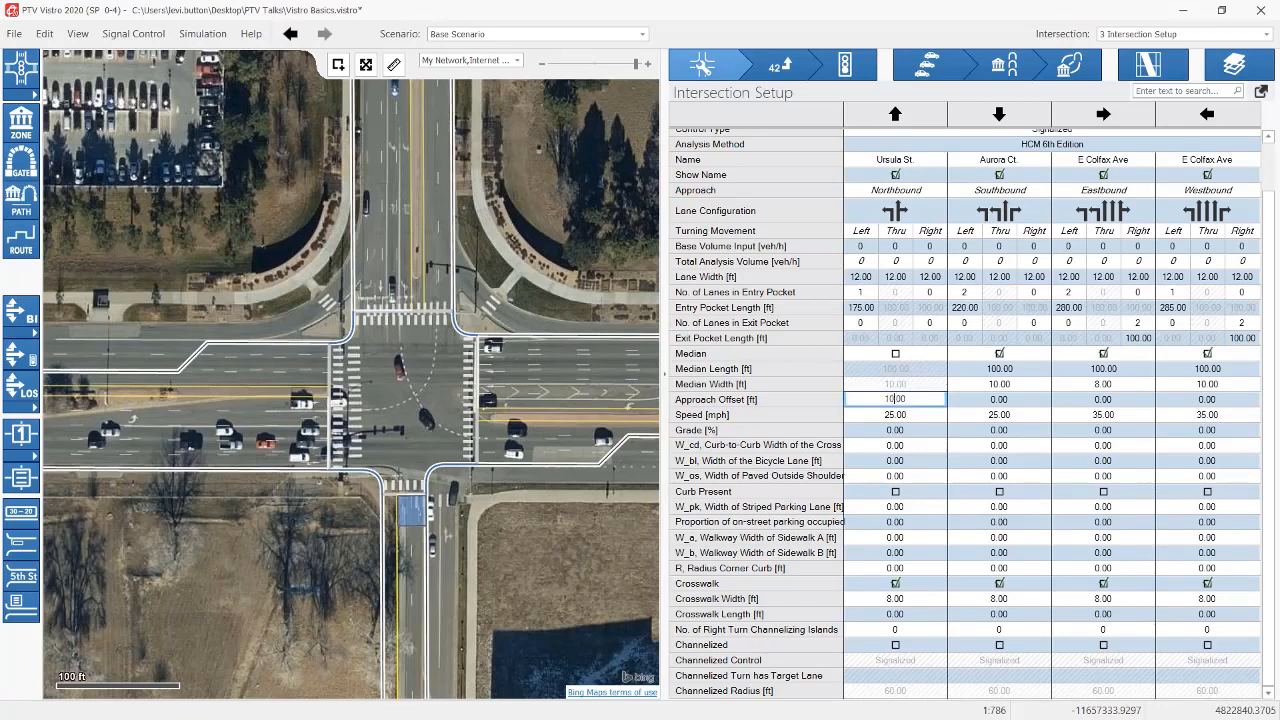
{"action": "key", "text": "Return"}
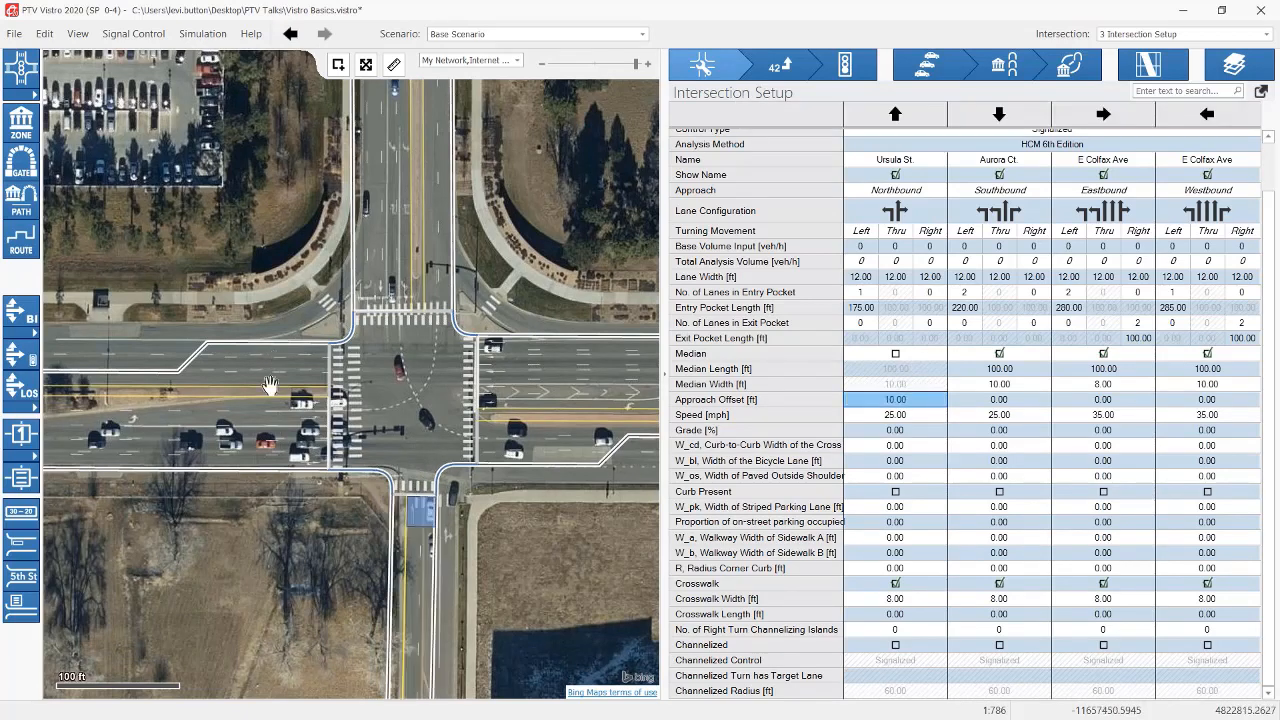
Step: Increase the northbound Ursula St. approach offset to 30 ft
{"action": "left_click_drag", "start_coordinate": [356, 570], "coordinate": [345, 452]}
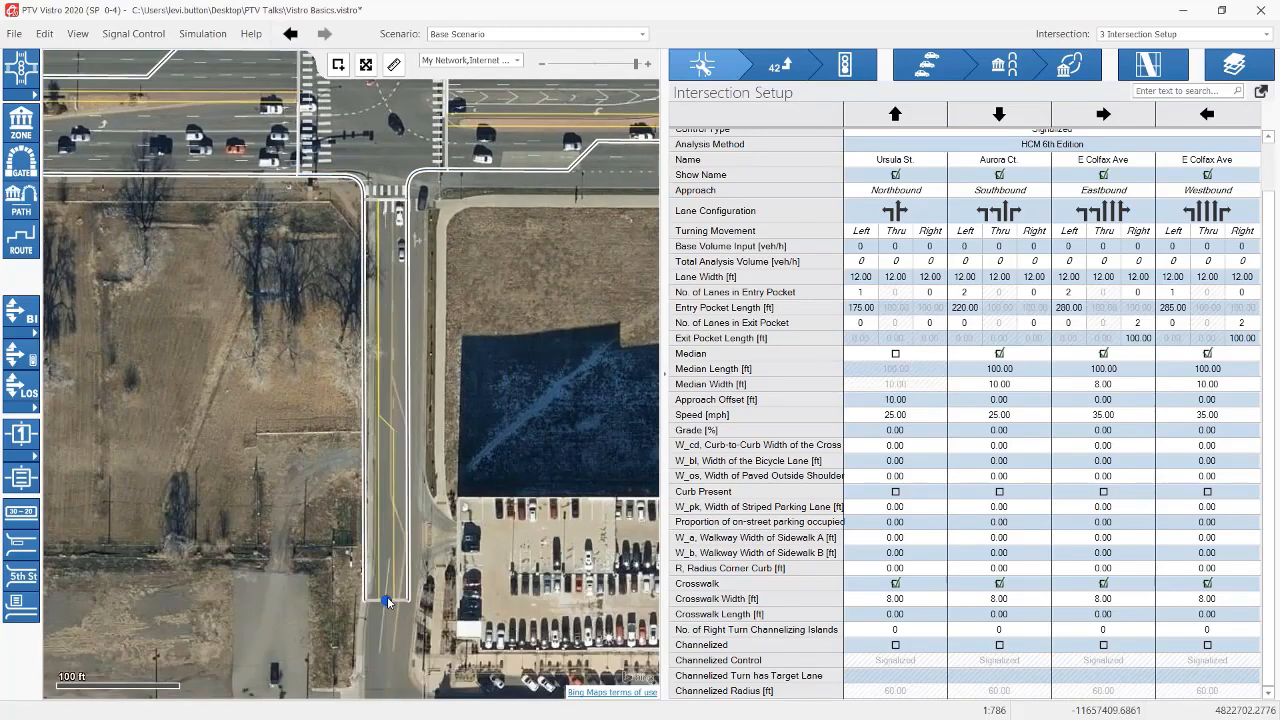
{"action": "left_click_drag", "start_coordinate": [329, 425], "coordinate": [327, 478]}
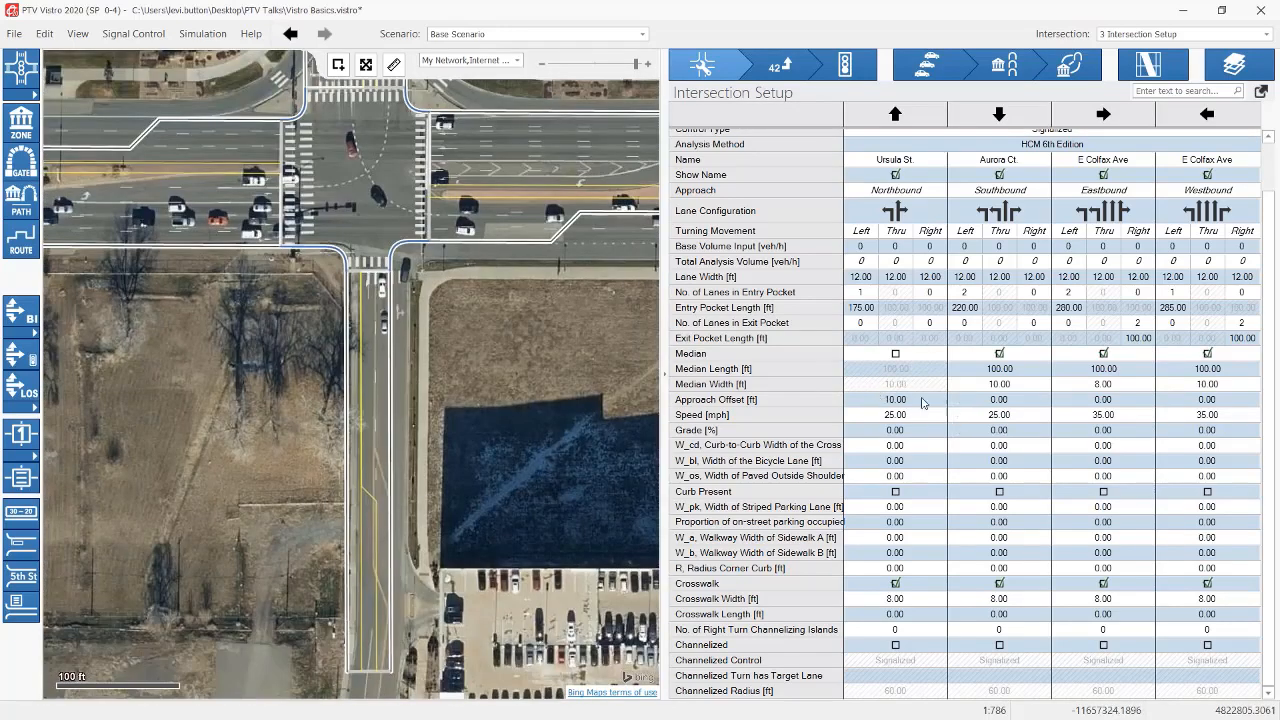
{"action": "left_click", "coordinate": [903, 400]}
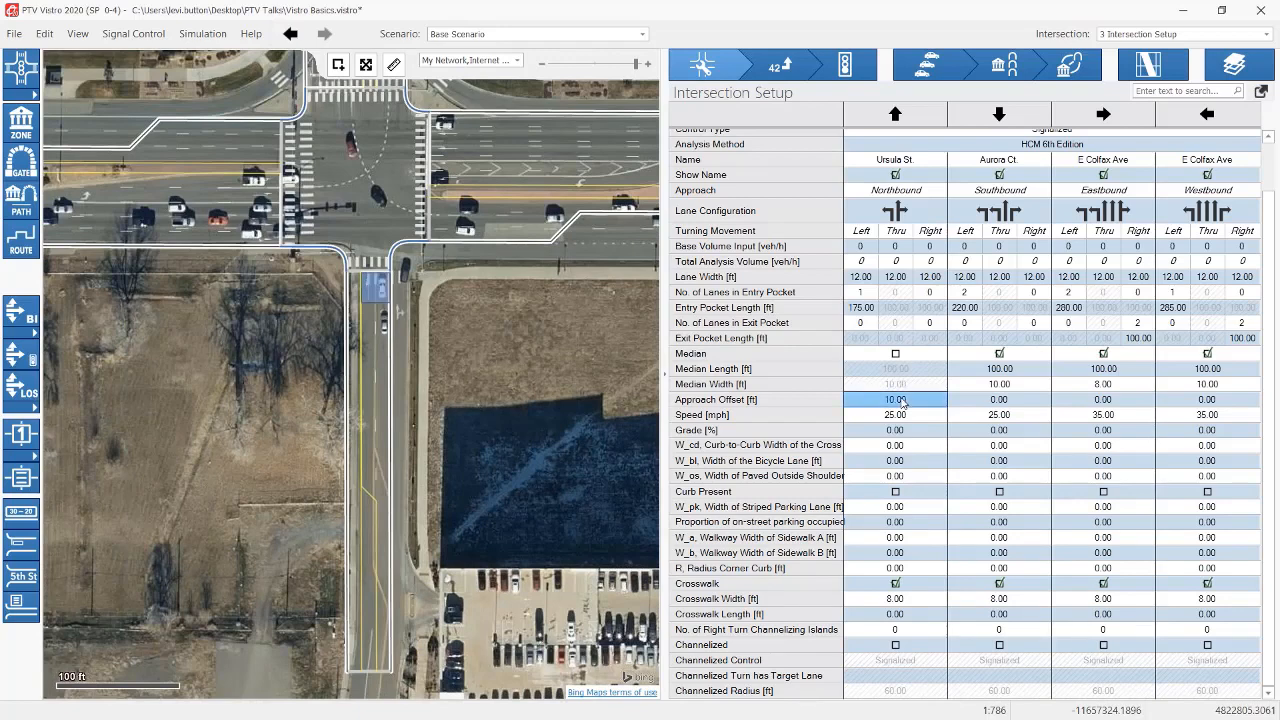
{"action": "type", "text": "32"}
{"action": "key", "text": "BackSpace"}
{"action": "type", "text": "2"}
{"action": "key", "text": "BackSpace"}
{"action": "type", "text": "0"}
{"action": "key", "text": "Return"}
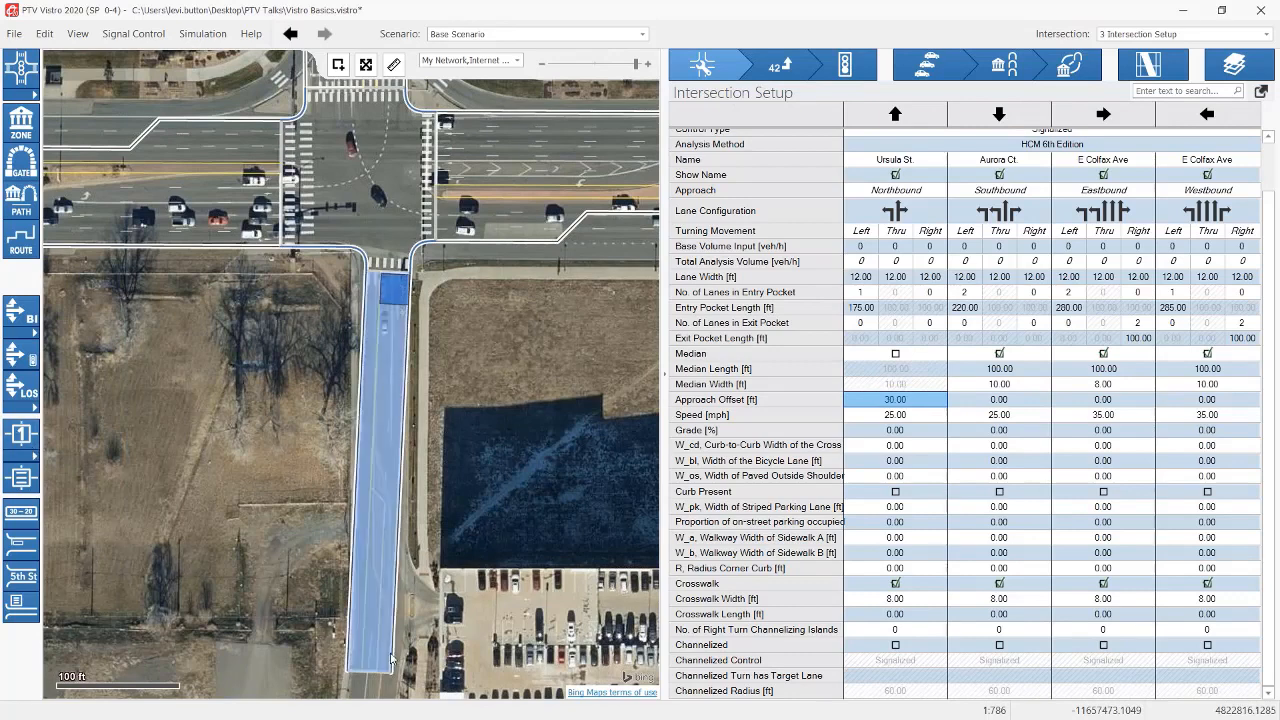
Step: Shift the southern end of the Ursula St. leg slightly east to follow the aerial and set its approach offset to 25 ft
{"action": "left_click_drag", "start_coordinate": [368, 675], "coordinate": [384, 672]}
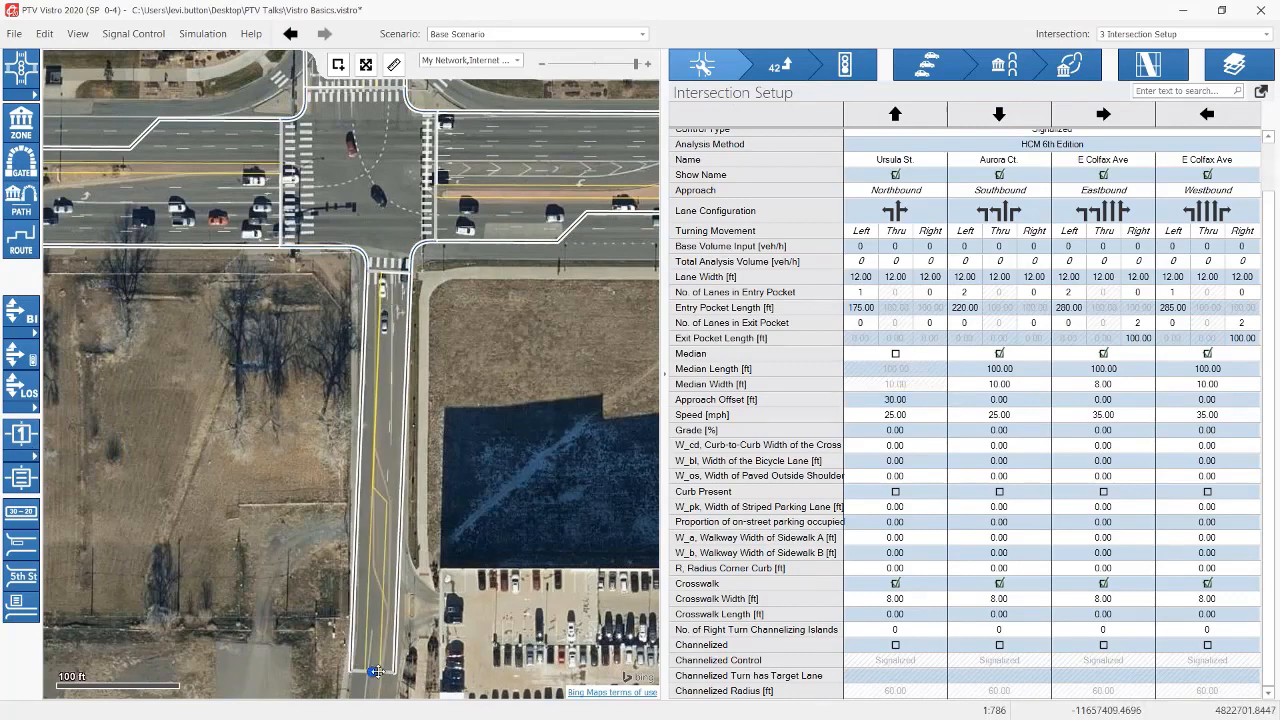
{"action": "left_click", "coordinate": [907, 401]}
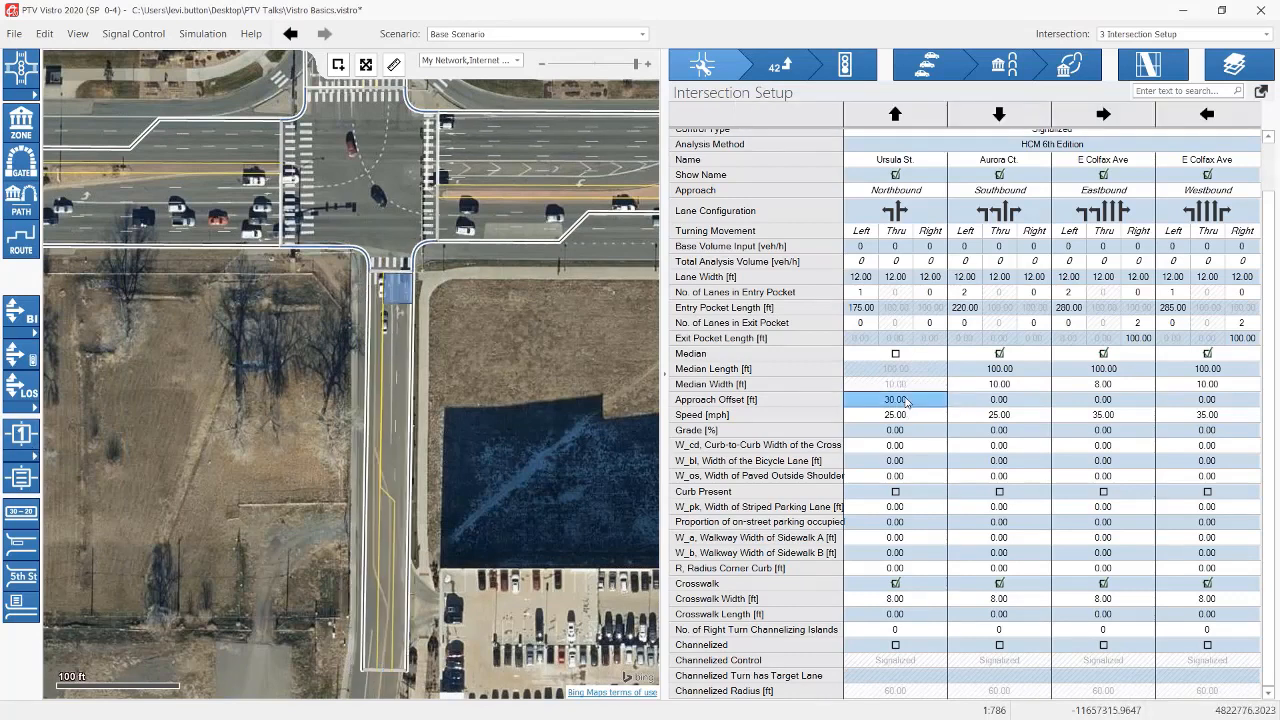
{"action": "type", "text": "25"}
{"action": "key", "text": "Return"}
Step: Remove the crosswalk on the northbound Ursula St. approach of intersection 3 and restore it
{"action": "left_click_drag", "start_coordinate": [535, 376], "coordinate": [532, 558]}
{"action": "scroll", "coordinate": [531, 549], "scroll_direction": "down", "scroll_amount": 1}
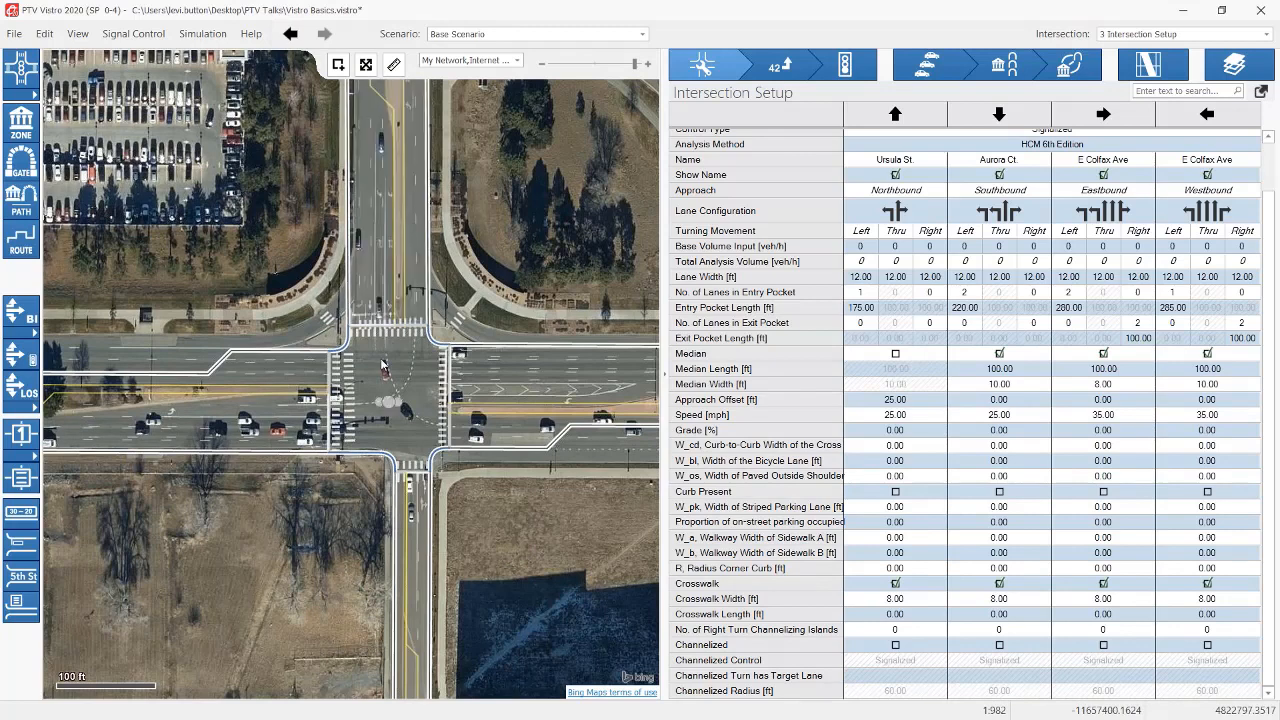
{"action": "left_click", "coordinate": [896, 598]}
{"action": "left_click", "coordinate": [896, 584]}
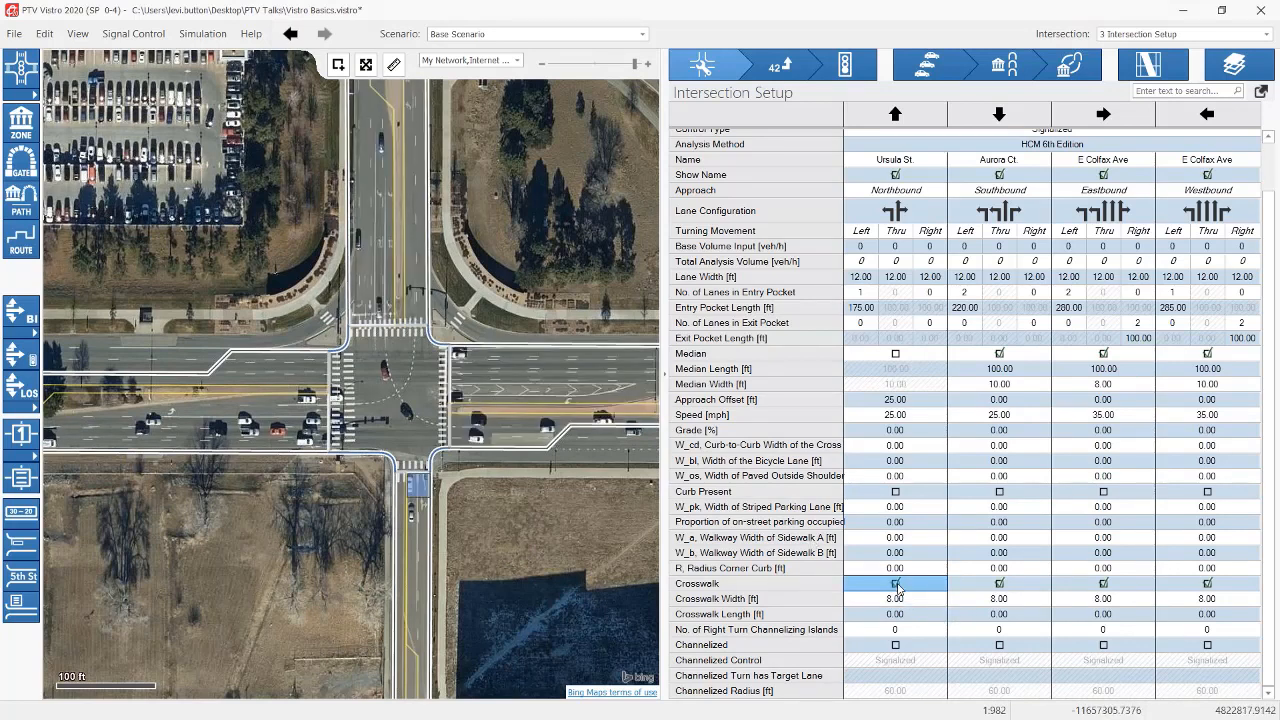
{"action": "left_click", "coordinate": [591, 563]}
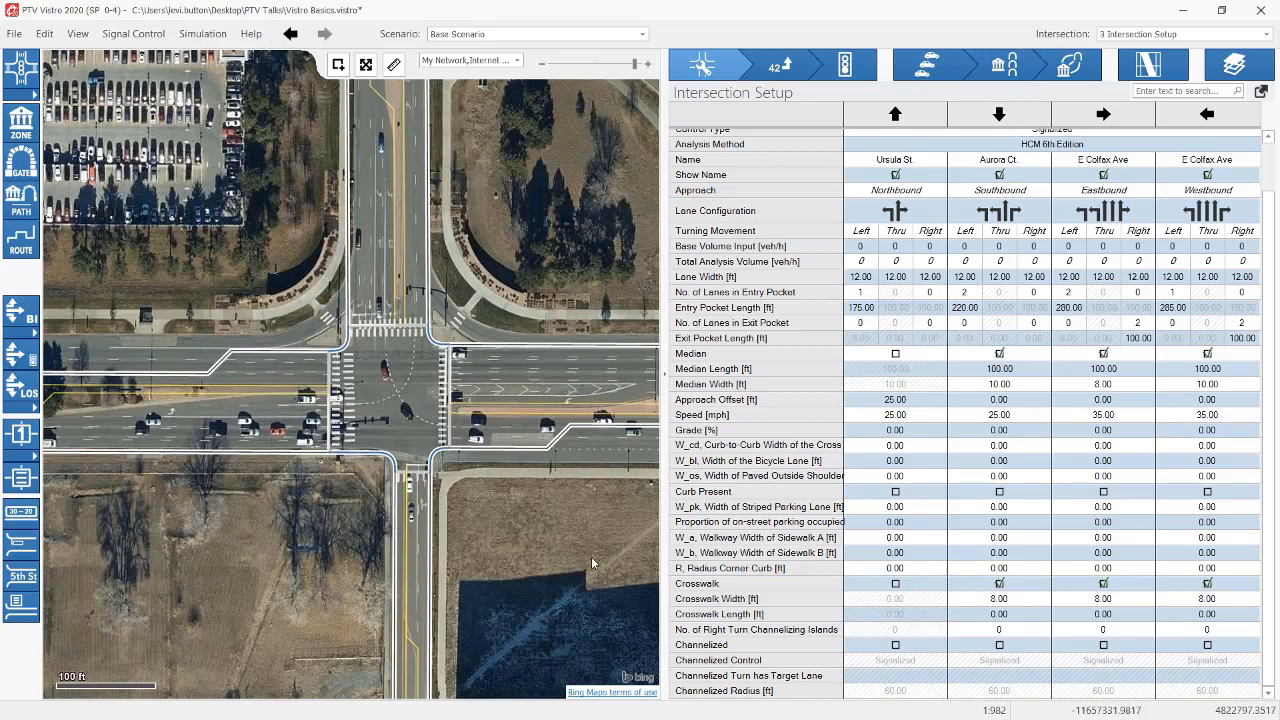
{"action": "left_click", "coordinate": [413, 463]}
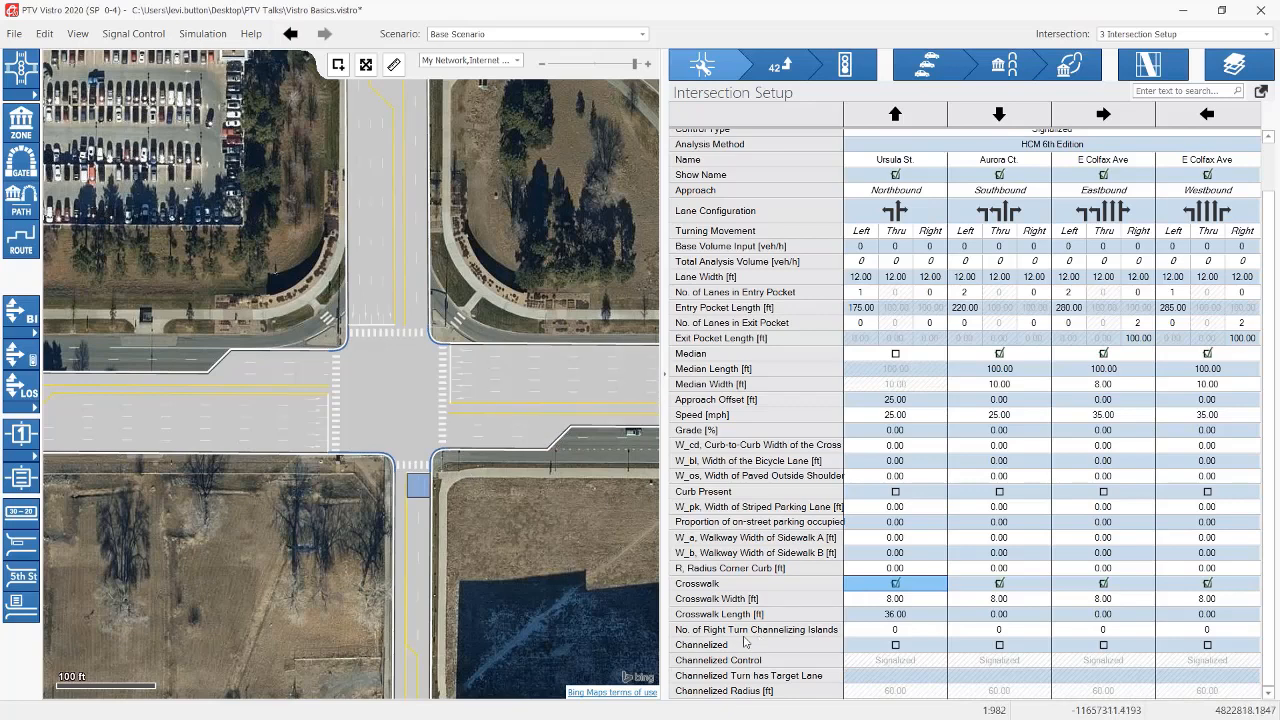
Step: Channelize the westbound E Colfax Ave right turn with Yield right of way control and a 100 ft channelized radius
{"action": "left_click_drag", "start_coordinate": [562, 579], "coordinate": [522, 526]}
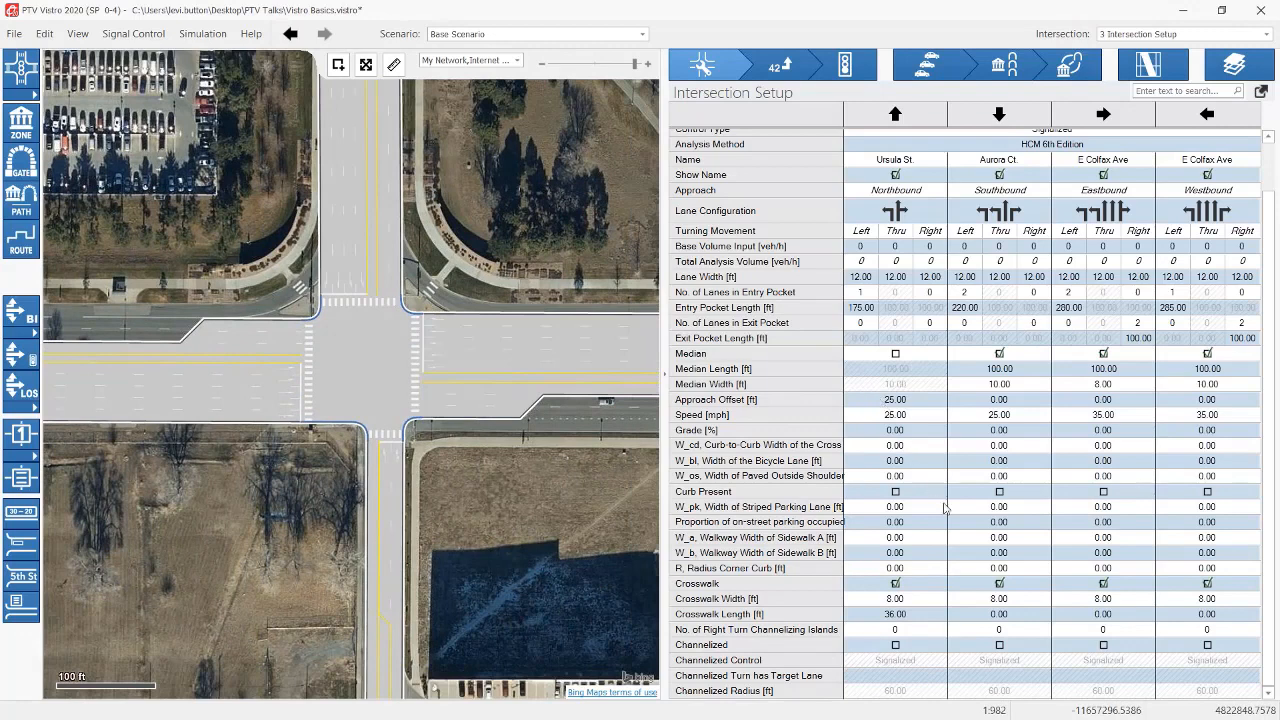
{"action": "left_click", "coordinate": [1208, 645]}
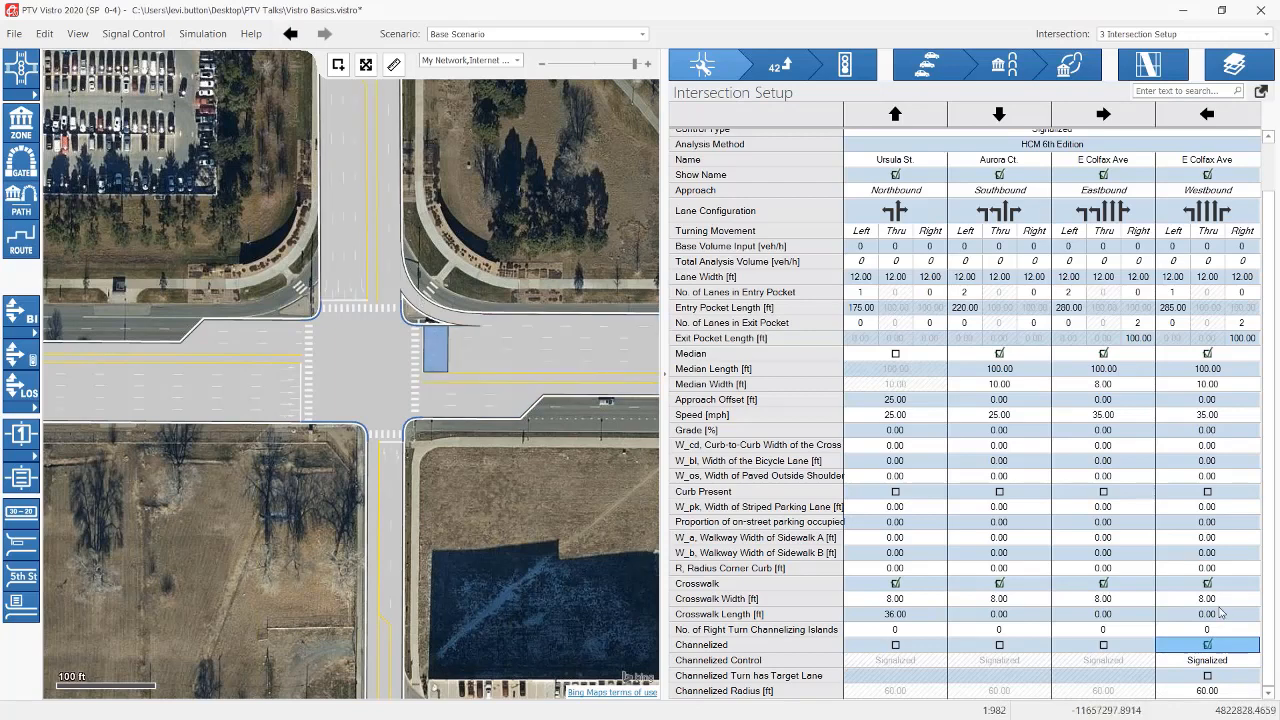
{"action": "left_click", "coordinate": [1207, 660]}
{"action": "left_click", "coordinate": [1207, 630]}
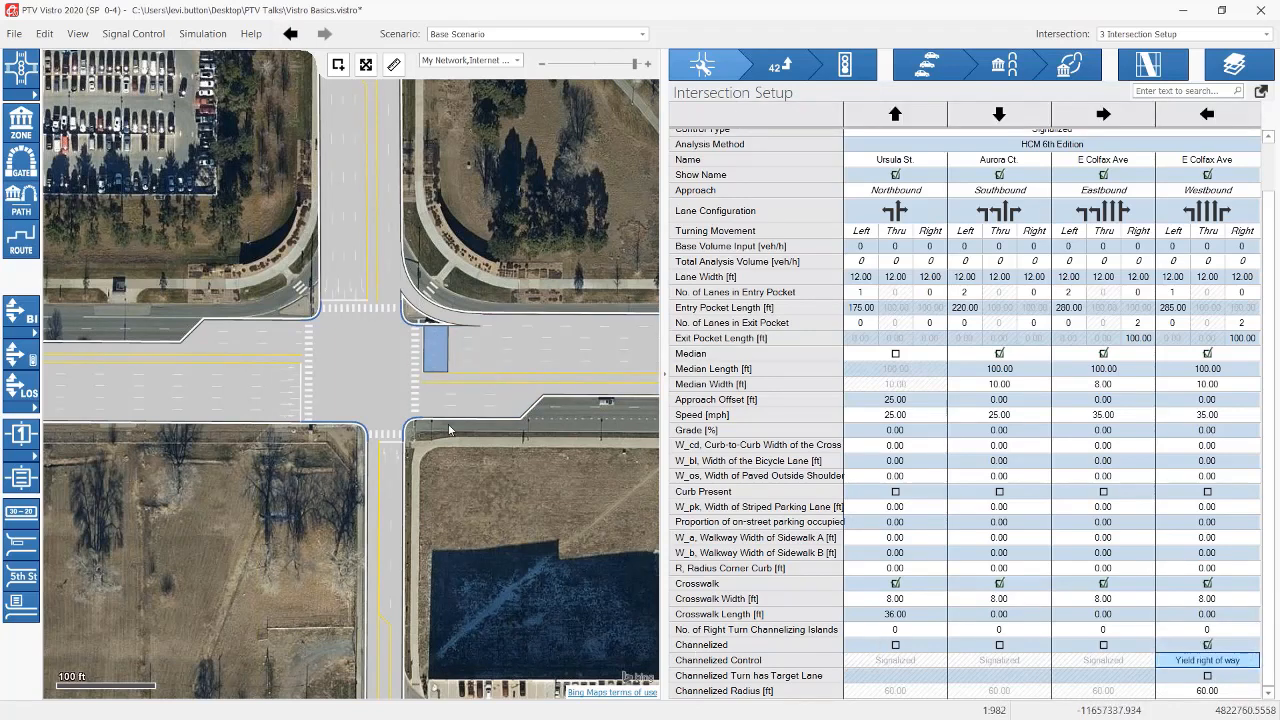
{"action": "left_click", "coordinate": [1224, 694]}
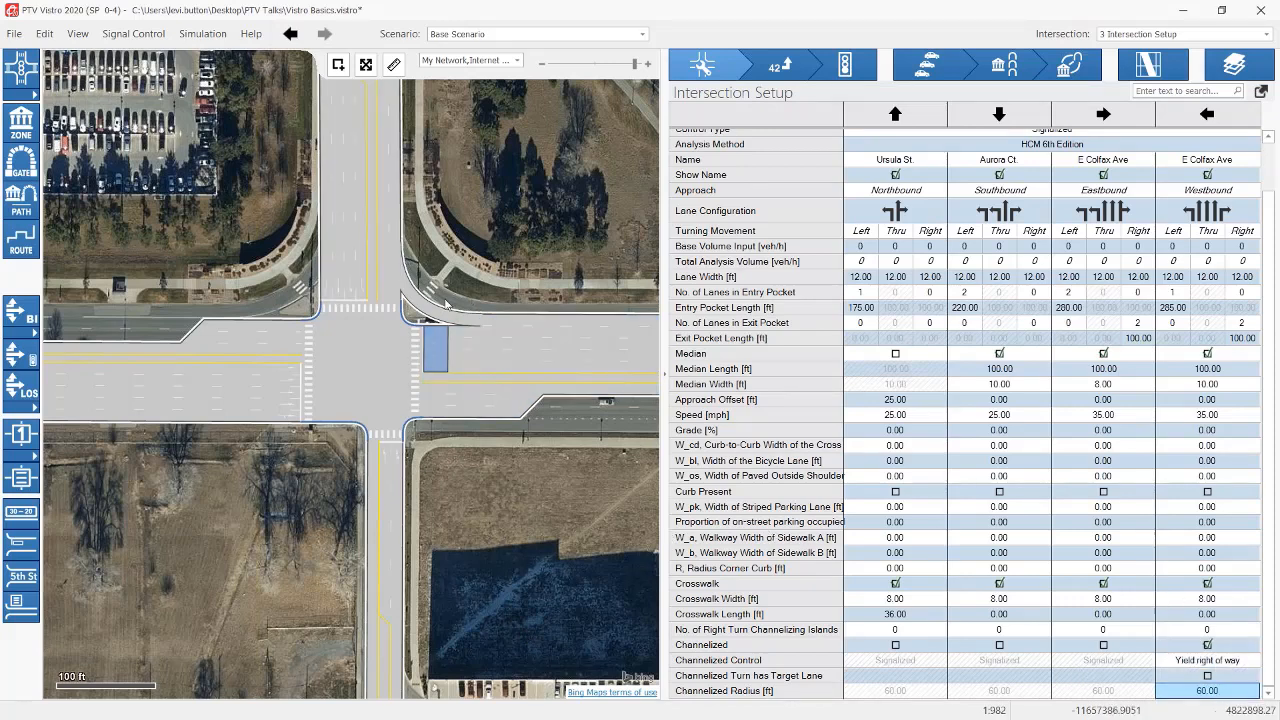
{"action": "type", "text": "100"}
{"action": "key", "text": "Return"}
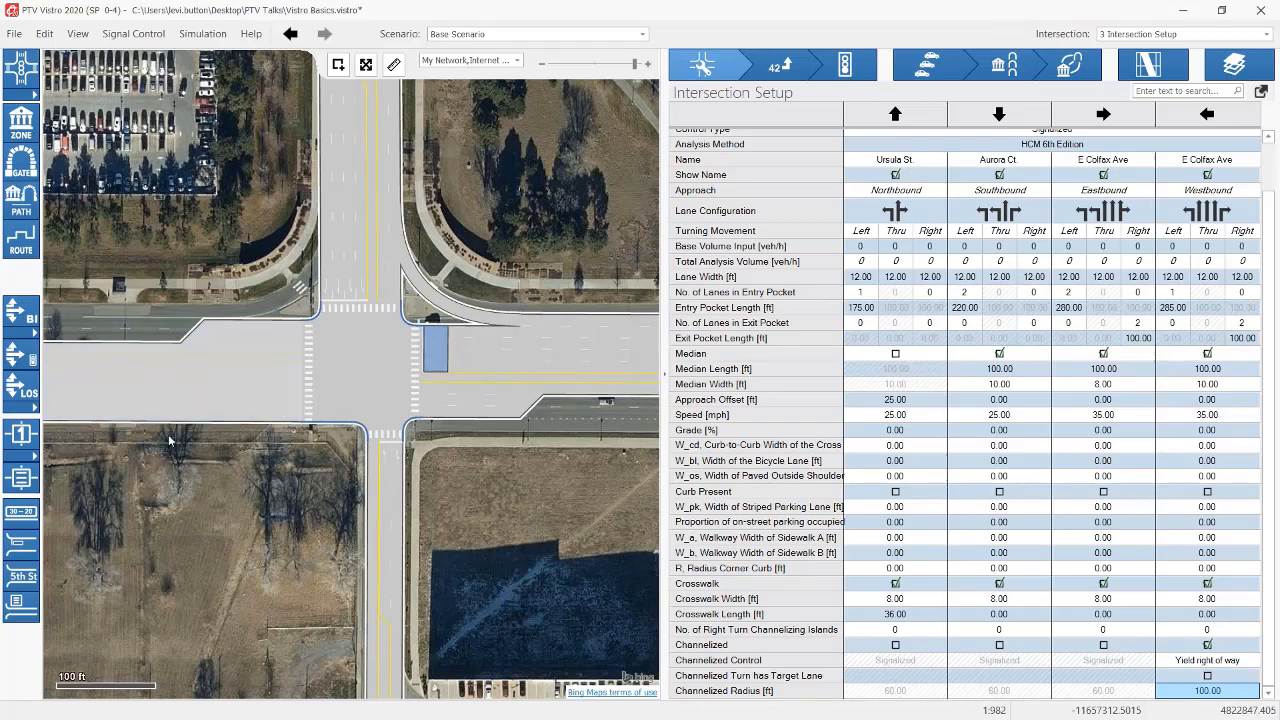
Step: Examine the whole E Colfax Ave corridor and its intersections against the aerial, and look closely at intersection 3's finished geometry
{"action": "scroll", "coordinate": [214, 443], "scroll_direction": "down", "scroll_amount": 2}
{"action": "scroll", "coordinate": [396, 486], "scroll_direction": "down", "scroll_amount": 1}
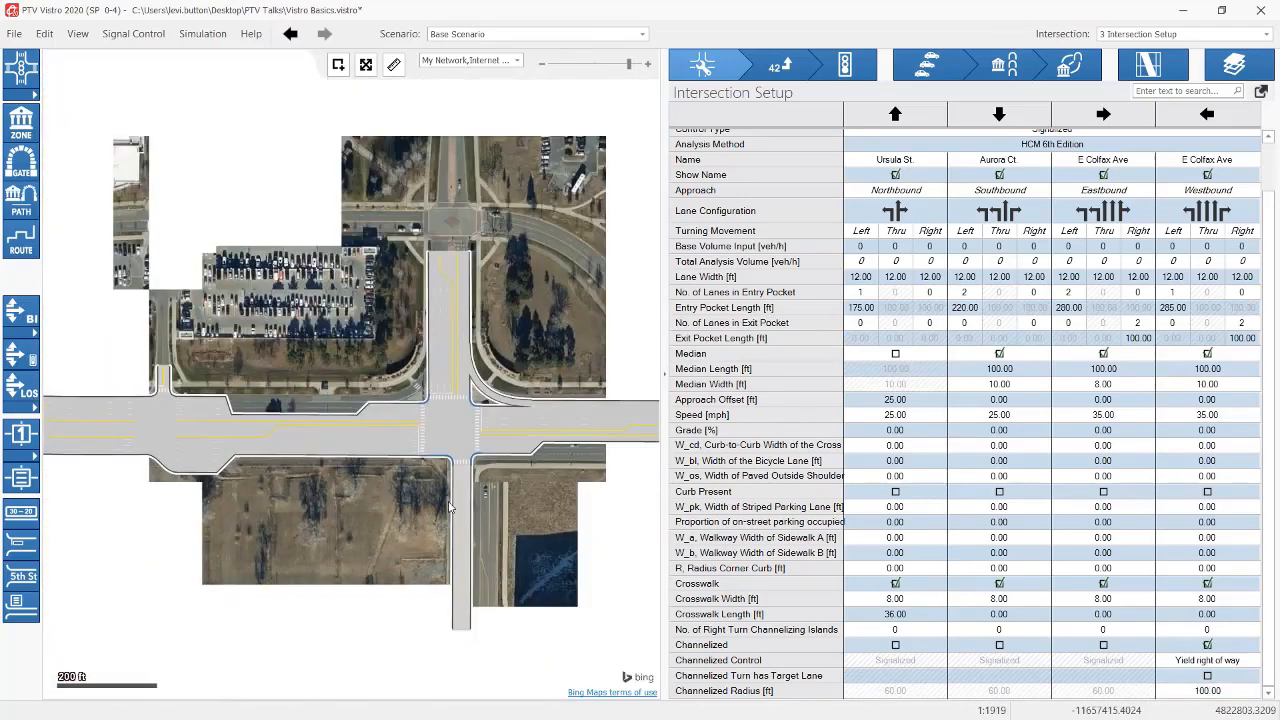
{"action": "left_click_drag", "start_coordinate": [447, 519], "coordinate": [412, 513]}
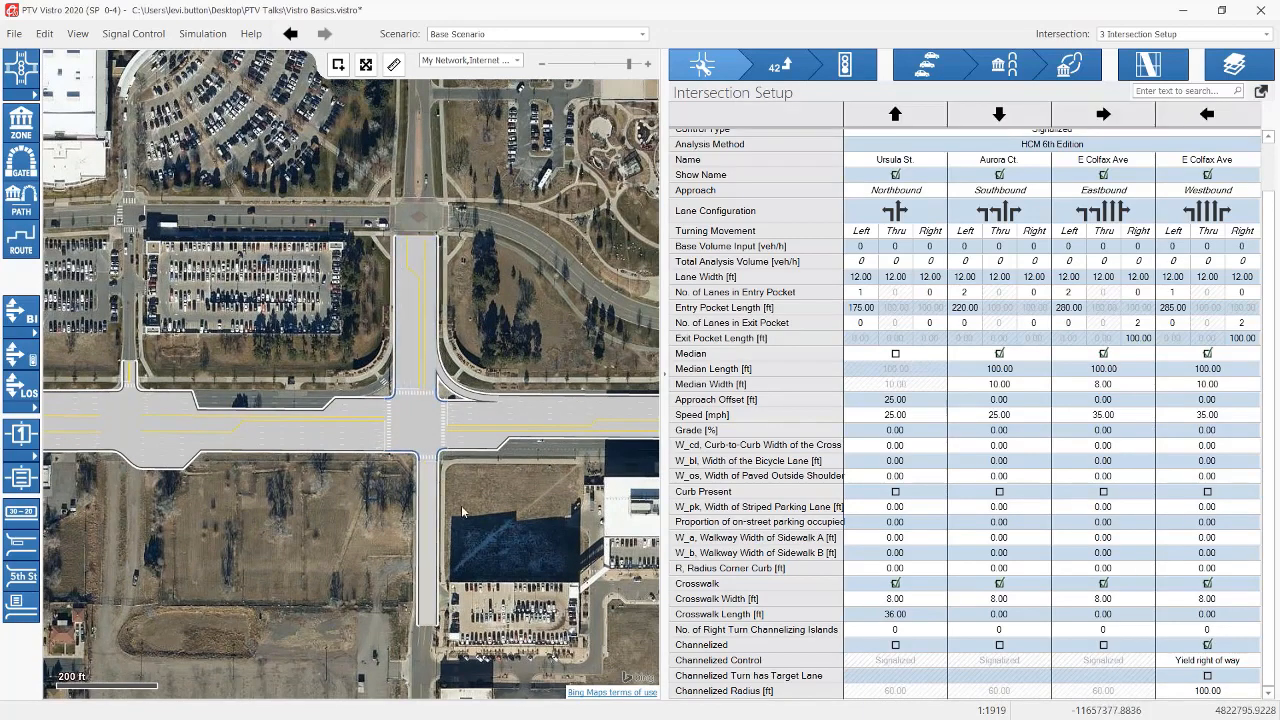
{"action": "scroll", "coordinate": [461, 505], "scroll_direction": "down", "scroll_amount": 4}
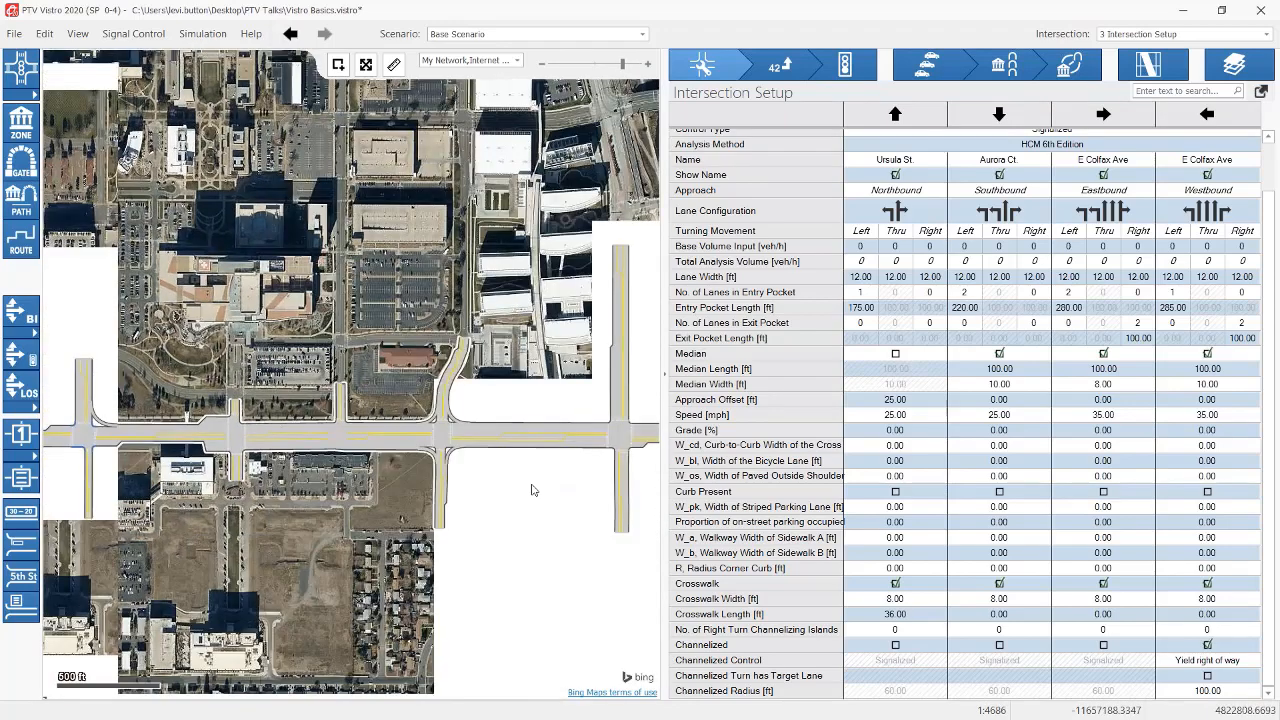
{"action": "left_click_drag", "start_coordinate": [566, 474], "coordinate": [410, 455]}
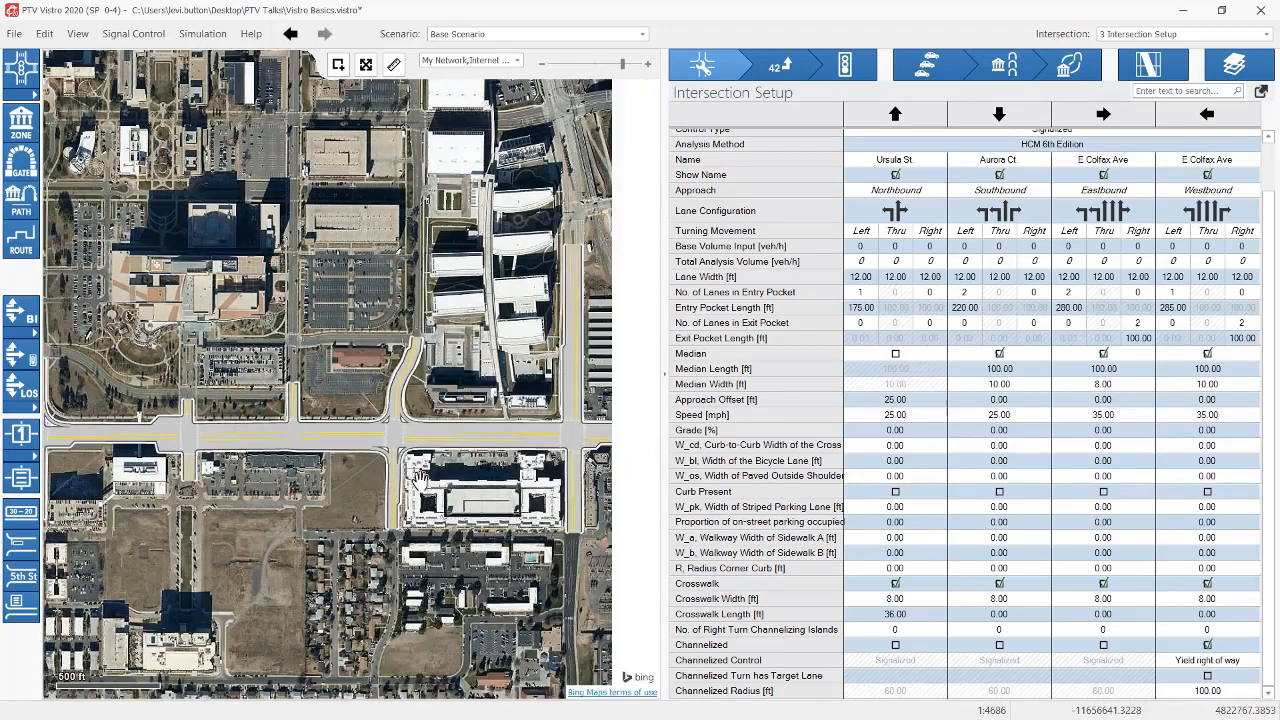
{"action": "left_click", "coordinate": [34, 94]}
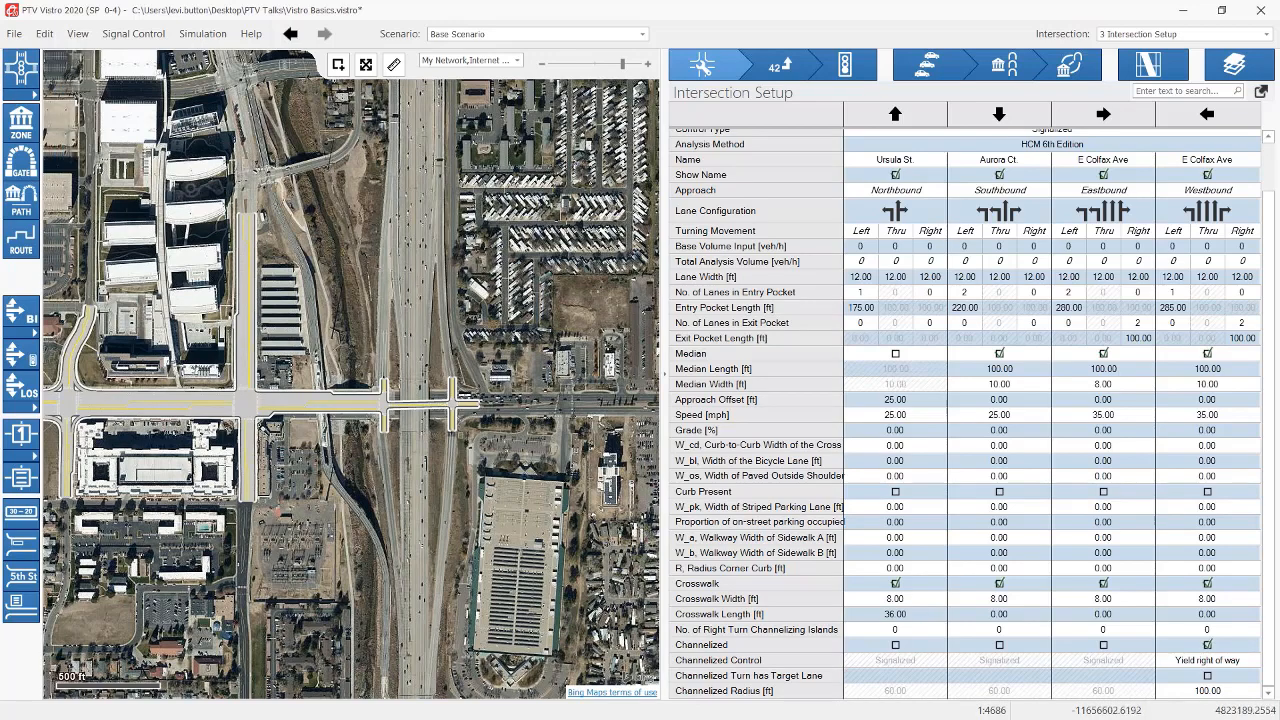
{"action": "left_click_drag", "start_coordinate": [60, 326], "coordinate": [594, 265]}
{"action": "scroll", "coordinate": [257, 340], "scroll_direction": "up", "scroll_amount": 2}
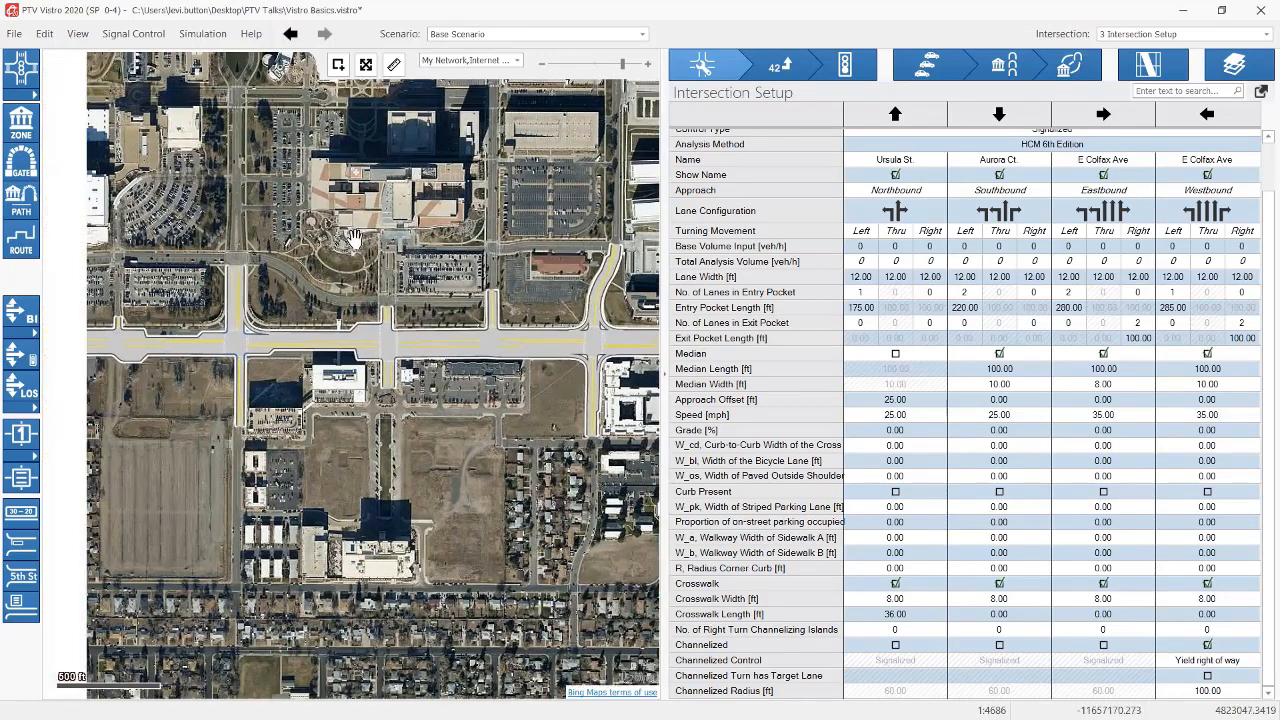
{"action": "scroll", "coordinate": [257, 340], "scroll_direction": "up", "scroll_amount": 6}
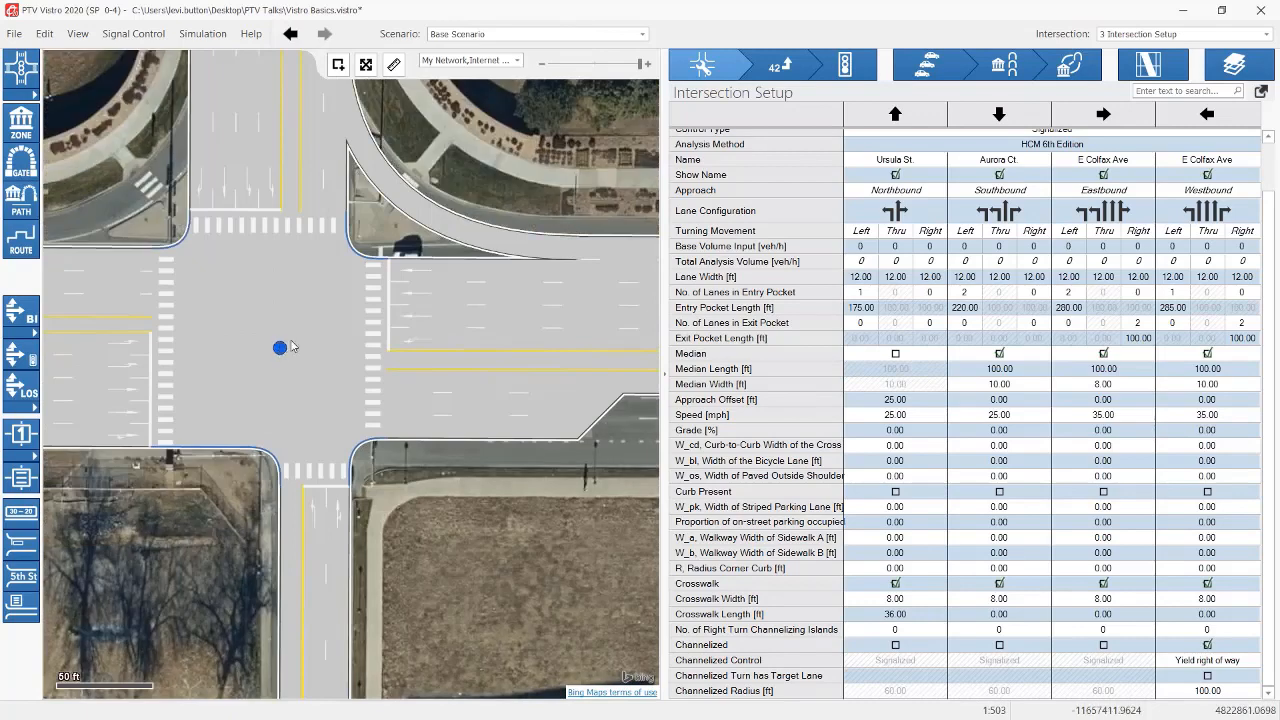
{"action": "scroll", "coordinate": [314, 346], "scroll_direction": "down", "scroll_amount": 3}
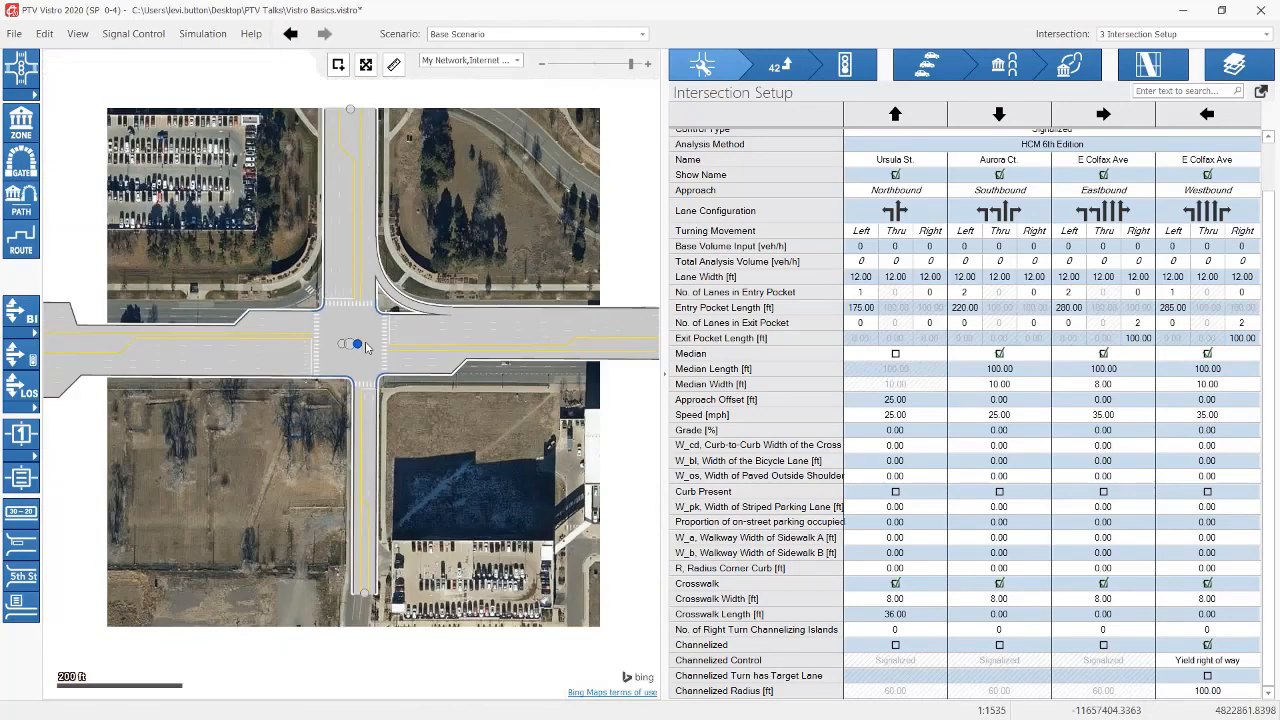
{"action": "left_click_drag", "start_coordinate": [366, 347], "coordinate": [359, 376]}
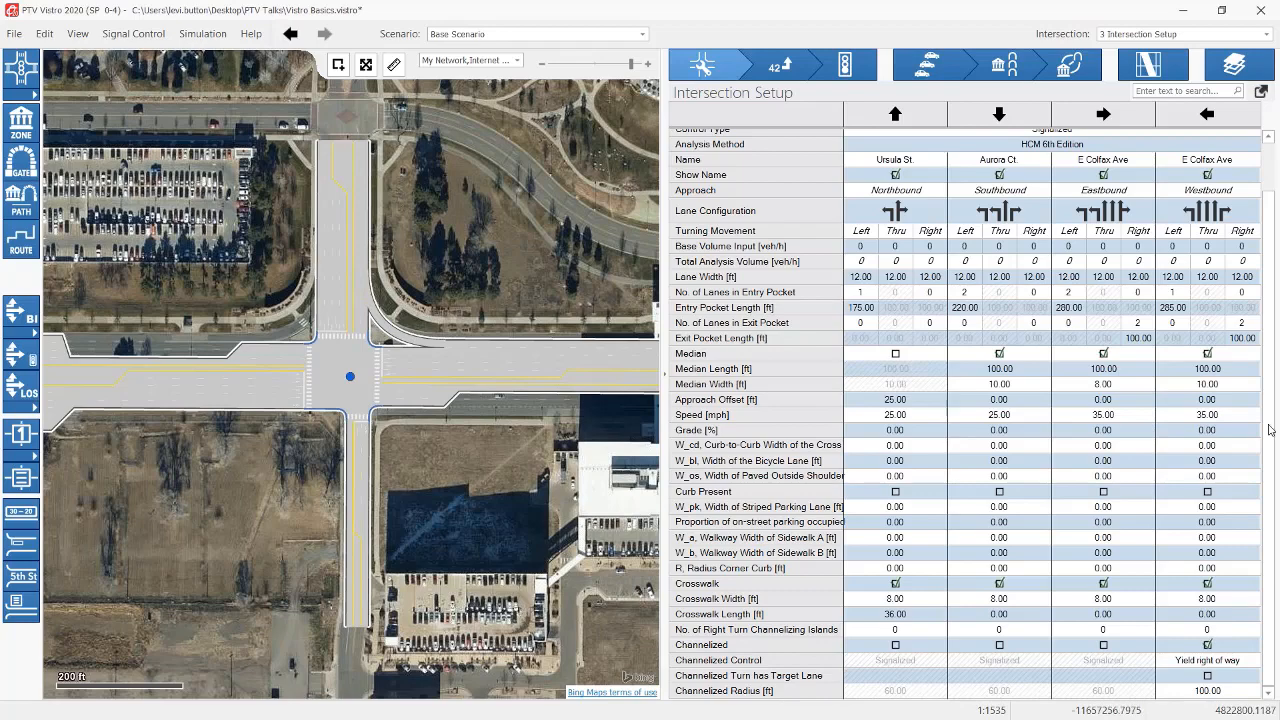
{"action": "left_click_drag", "start_coordinate": [360, 508], "coordinate": [358, 510]}
{"action": "scroll", "coordinate": [384, 478], "scroll_direction": "up", "scroll_amount": 2}
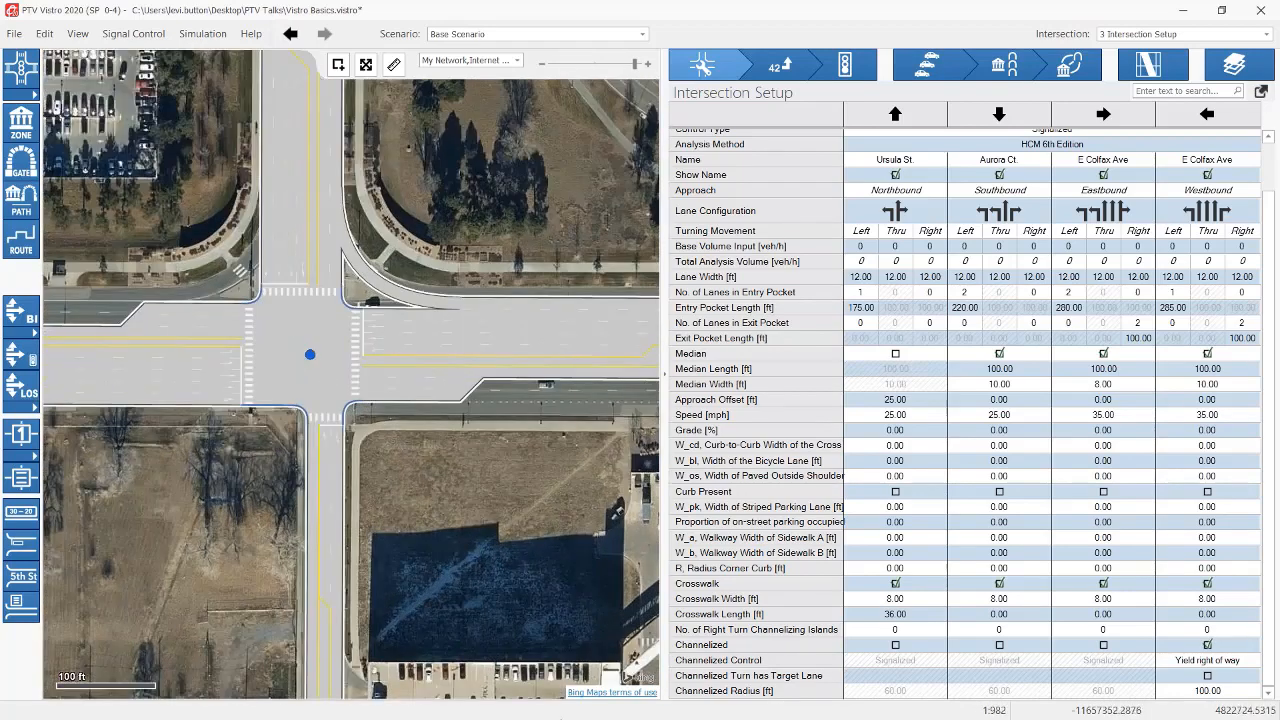
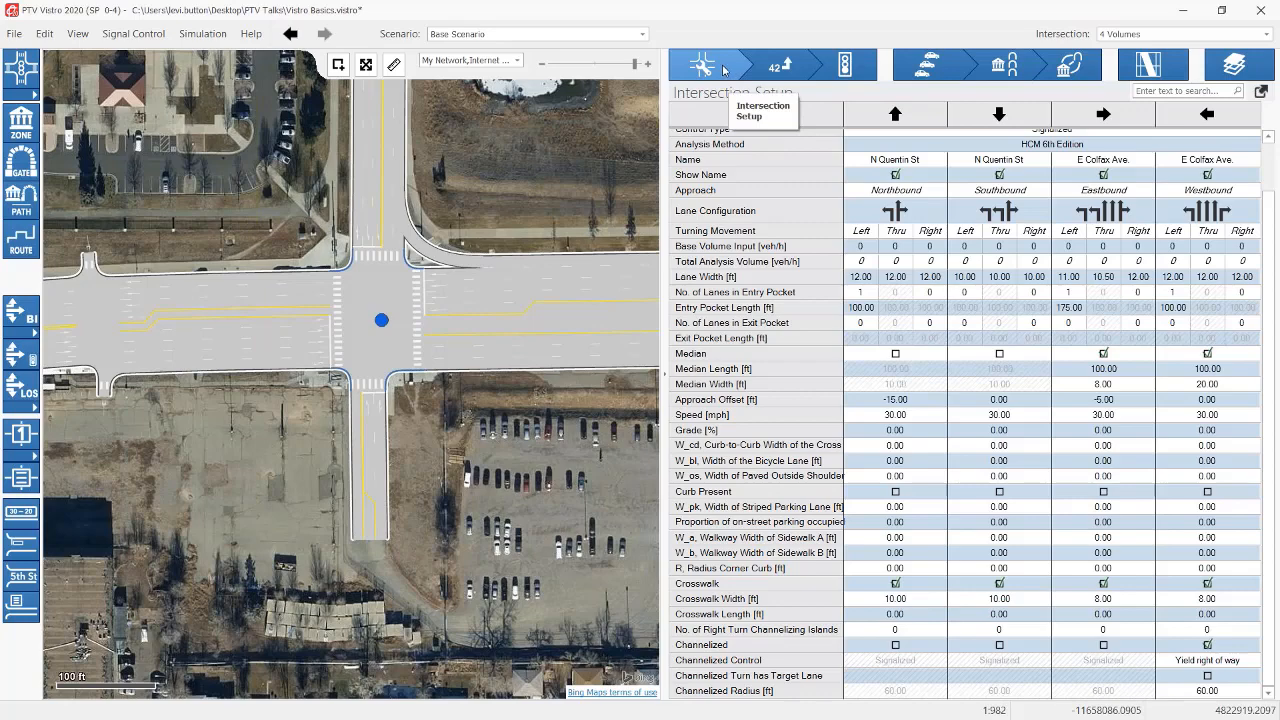
Step: Open the Volumes settings for intersection 4 at N Quentin St and bring its approaches into view
{"action": "left_click", "coordinate": [785, 66]}
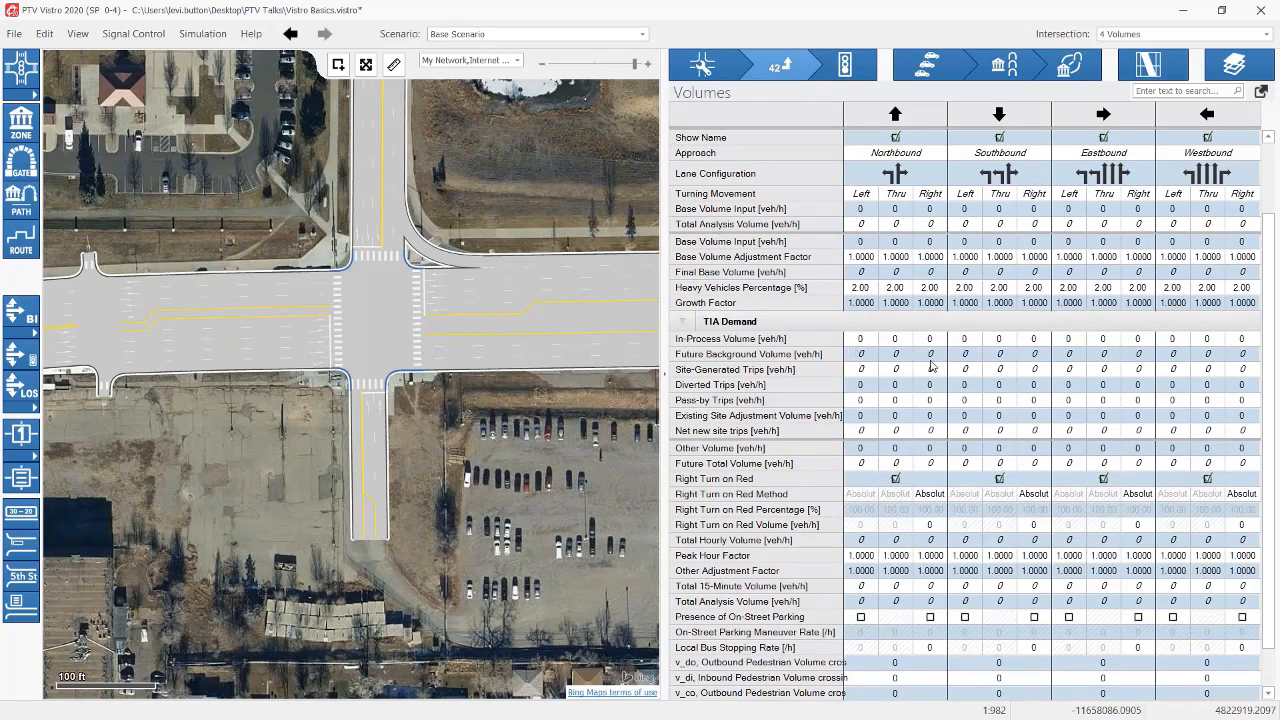
{"action": "scroll", "coordinate": [970, 377], "scroll_direction": "up", "scroll_amount": 3}
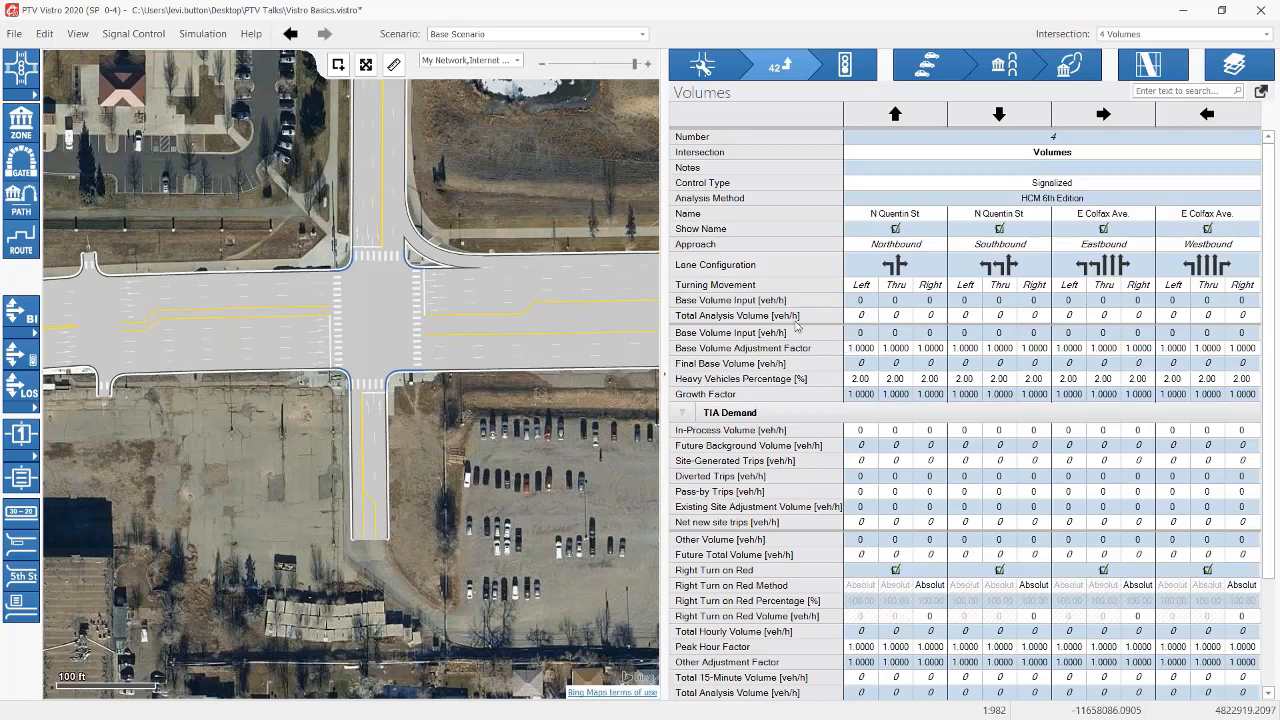
{"action": "left_click_drag", "start_coordinate": [609, 488], "coordinate": [564, 489]}
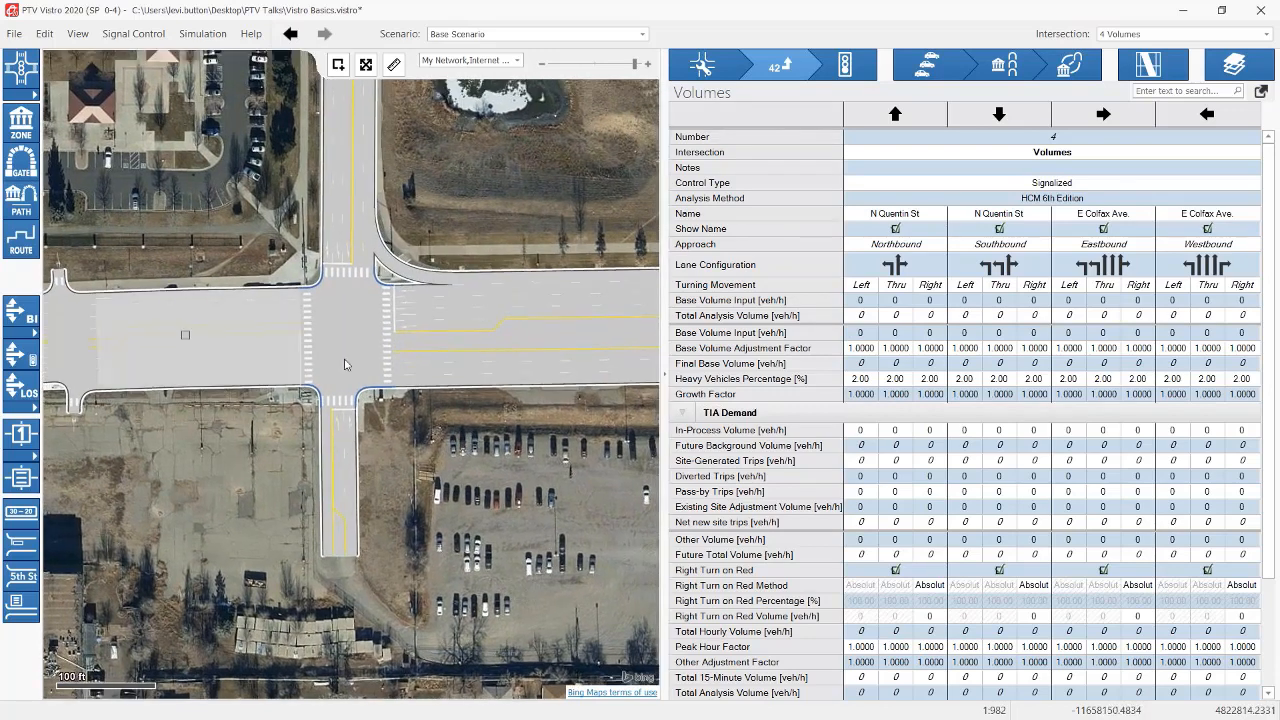
{"action": "left_click", "coordinate": [242, 385]}
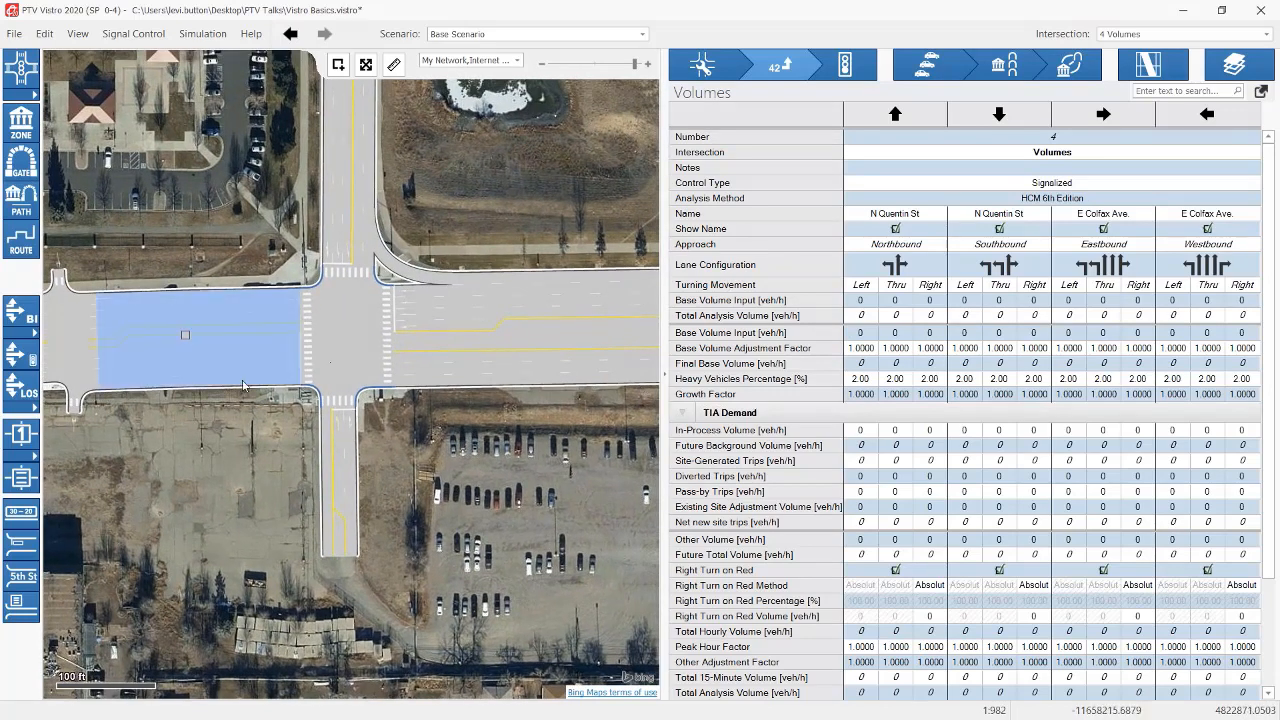
Step: Show the Base Volume Input of every turning movement on the map around intersection 4
{"action": "left_click", "coordinate": [34, 322]}
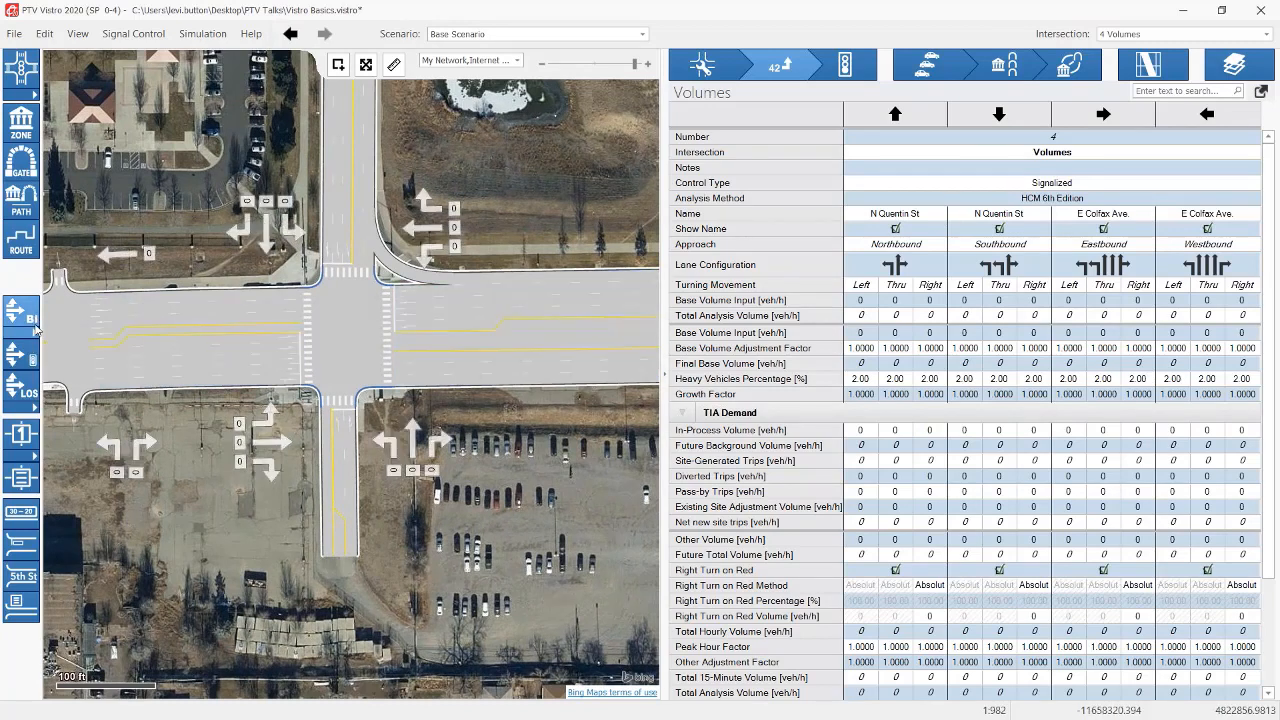
{"action": "left_click", "coordinate": [35, 334]}
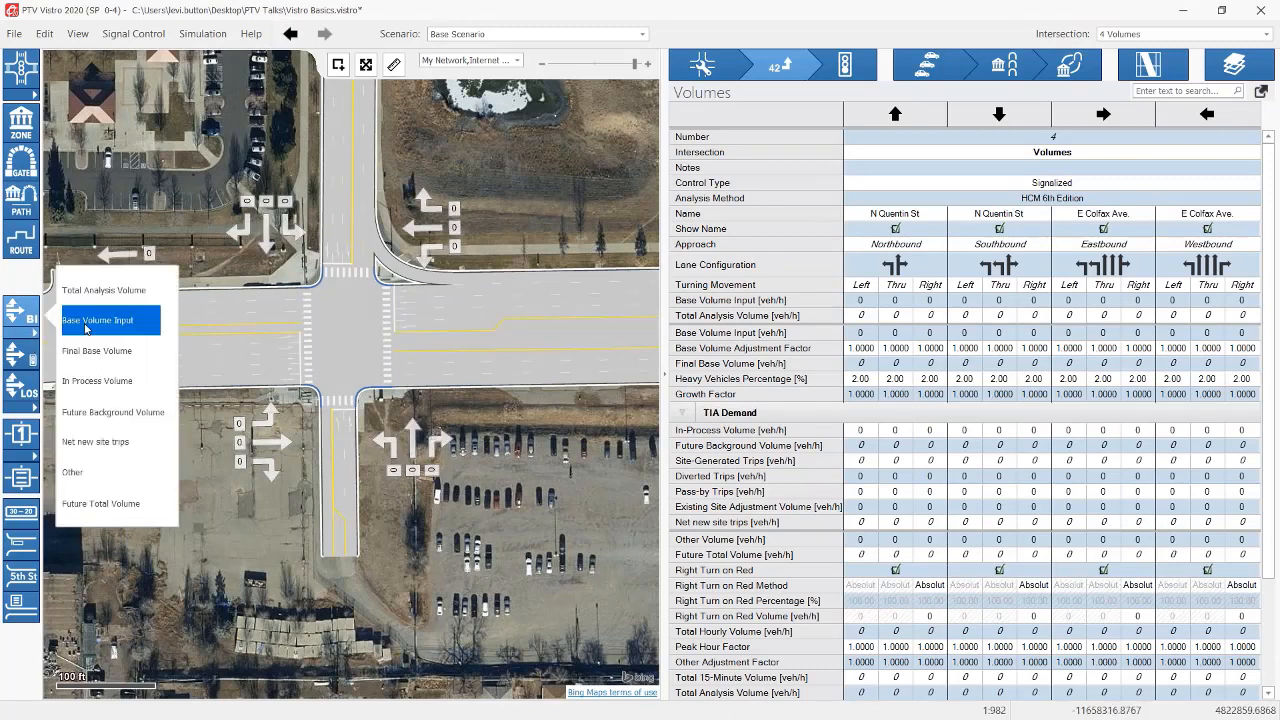
{"action": "left_click", "coordinate": [85, 320]}
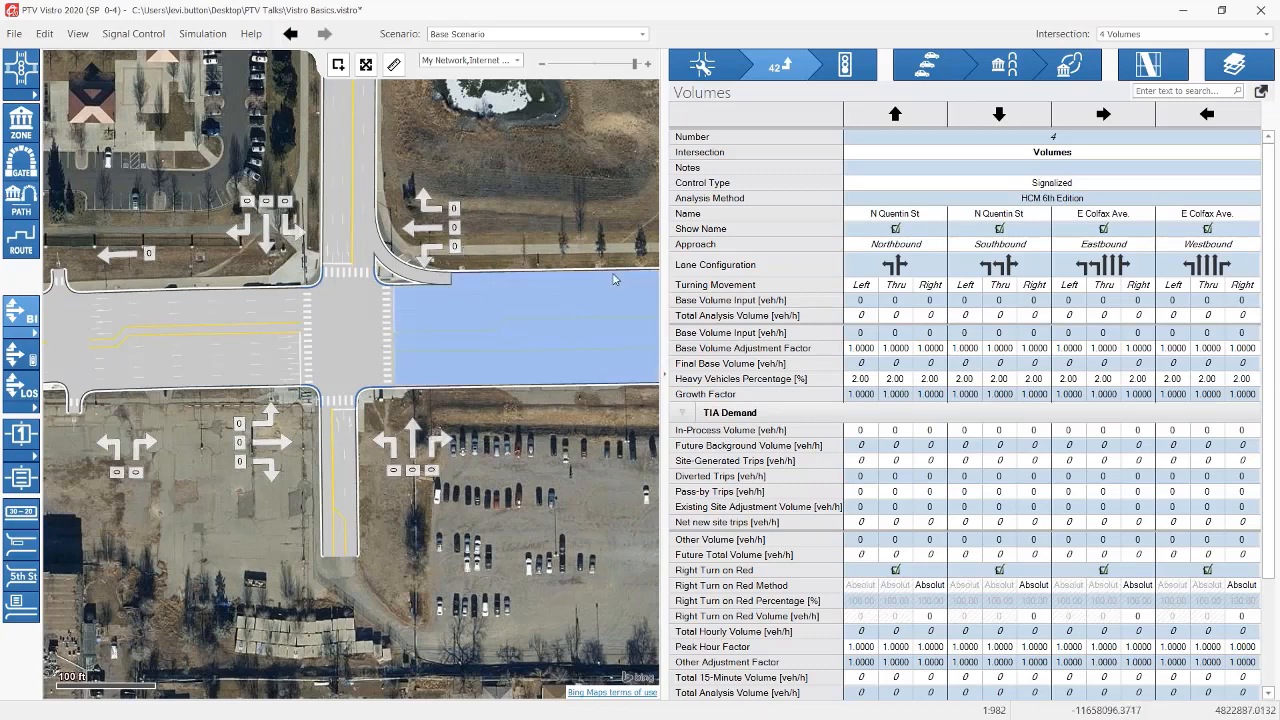
{"action": "left_click_drag", "start_coordinate": [592, 267], "coordinate": [567, 272]}
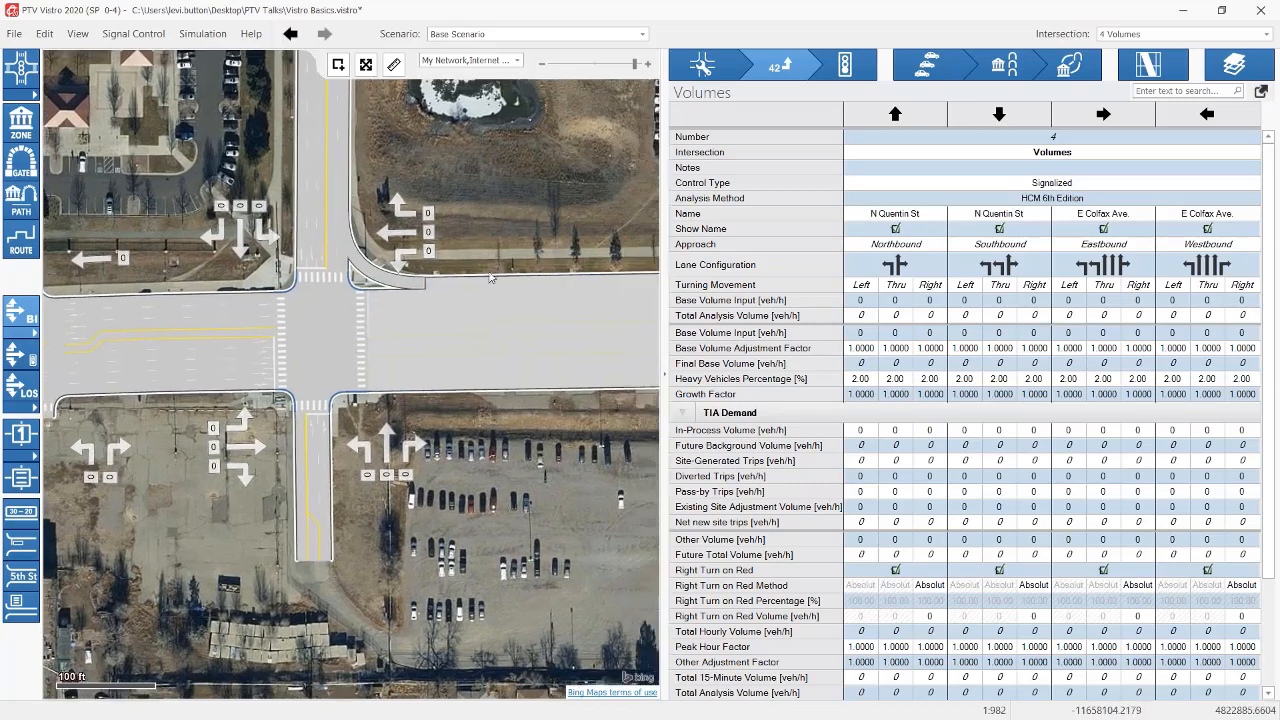
Step: Examine how the westbound map arrows and the northbound and southbound base volume cells correspond to the turning movements at intersection 4
{"action": "left_click", "coordinate": [404, 258]}
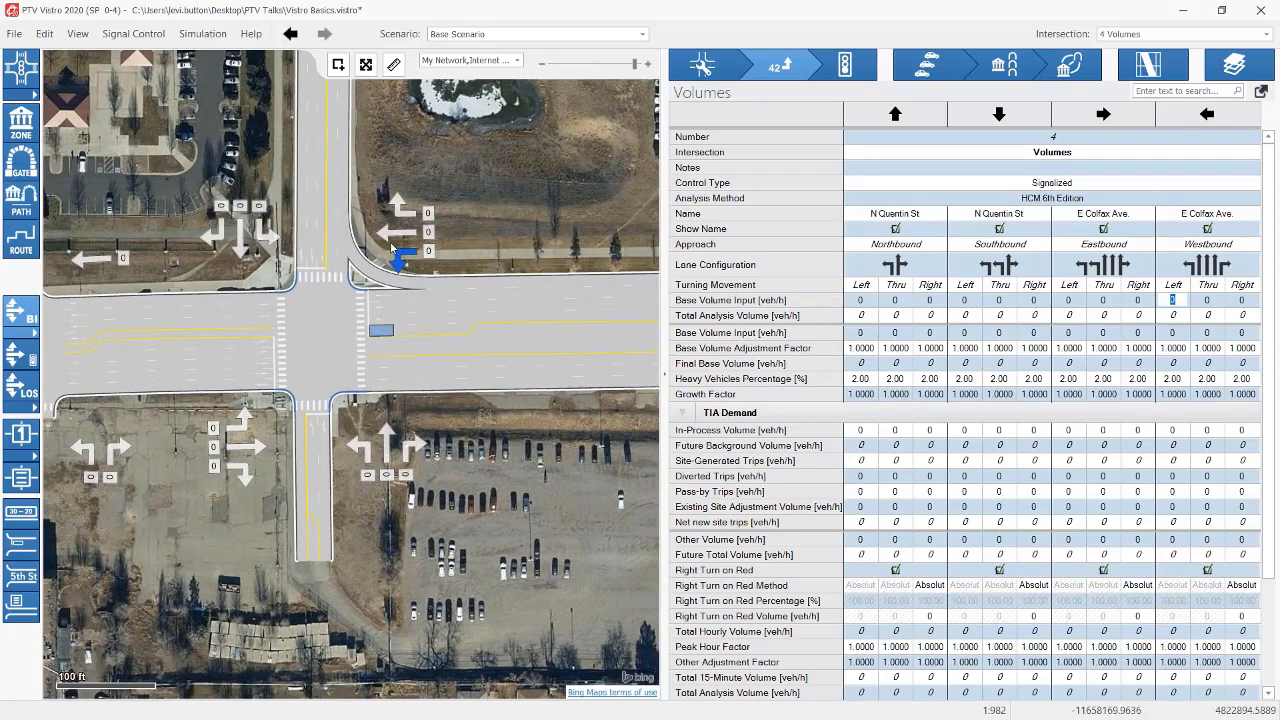
{"action": "left_click", "coordinate": [398, 226]}
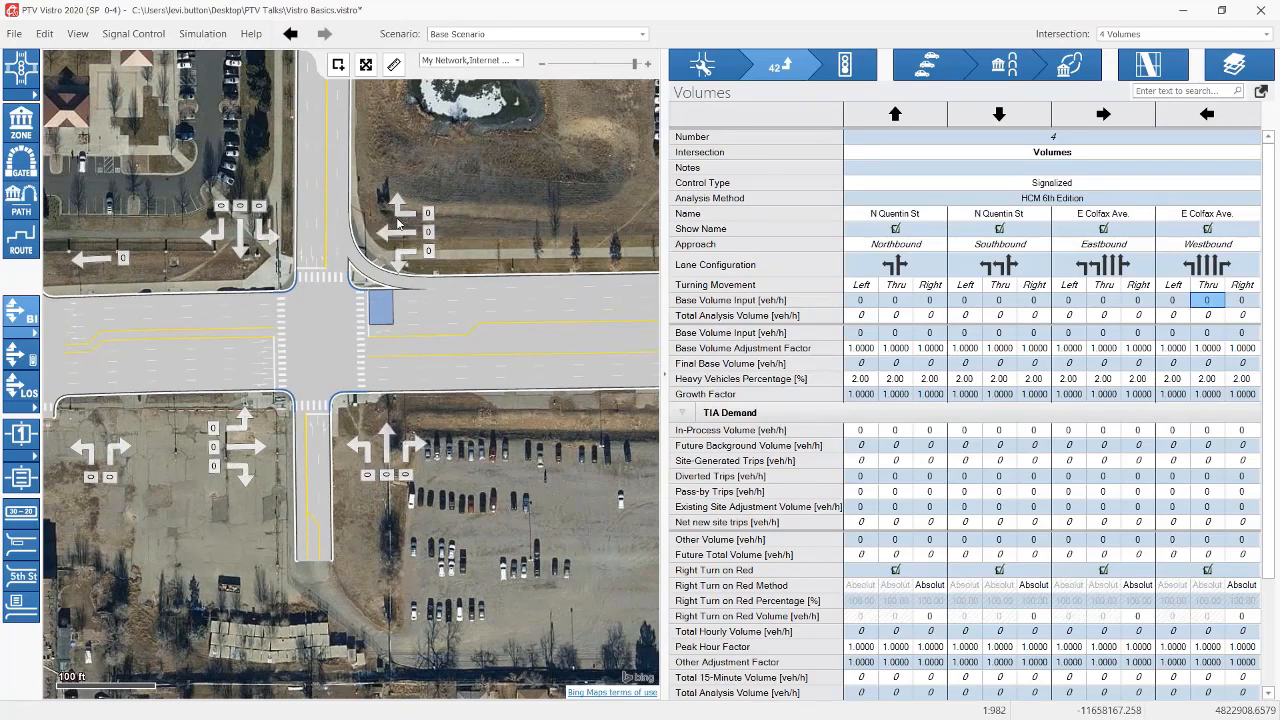
{"action": "left_click", "coordinate": [928, 303]}
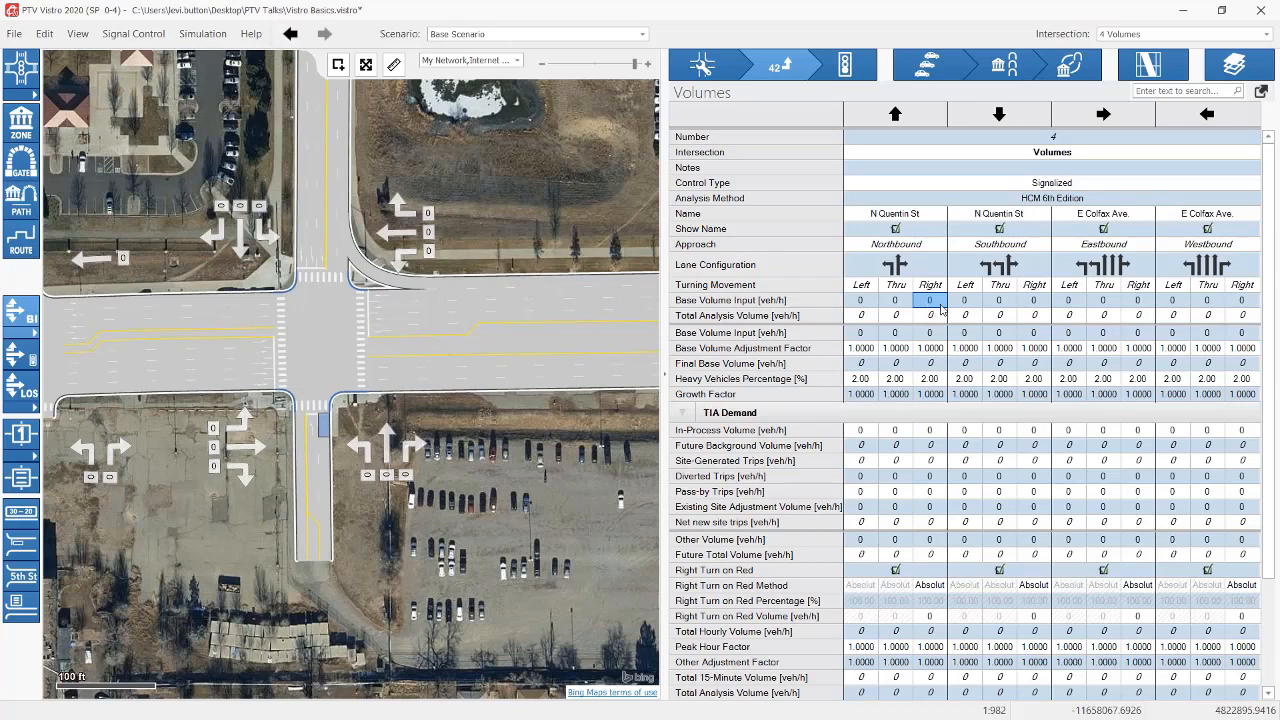
{"action": "left_click", "coordinate": [969, 305]}
{"action": "left_click", "coordinate": [1001, 303]}
{"action": "left_click", "coordinate": [1033, 305]}
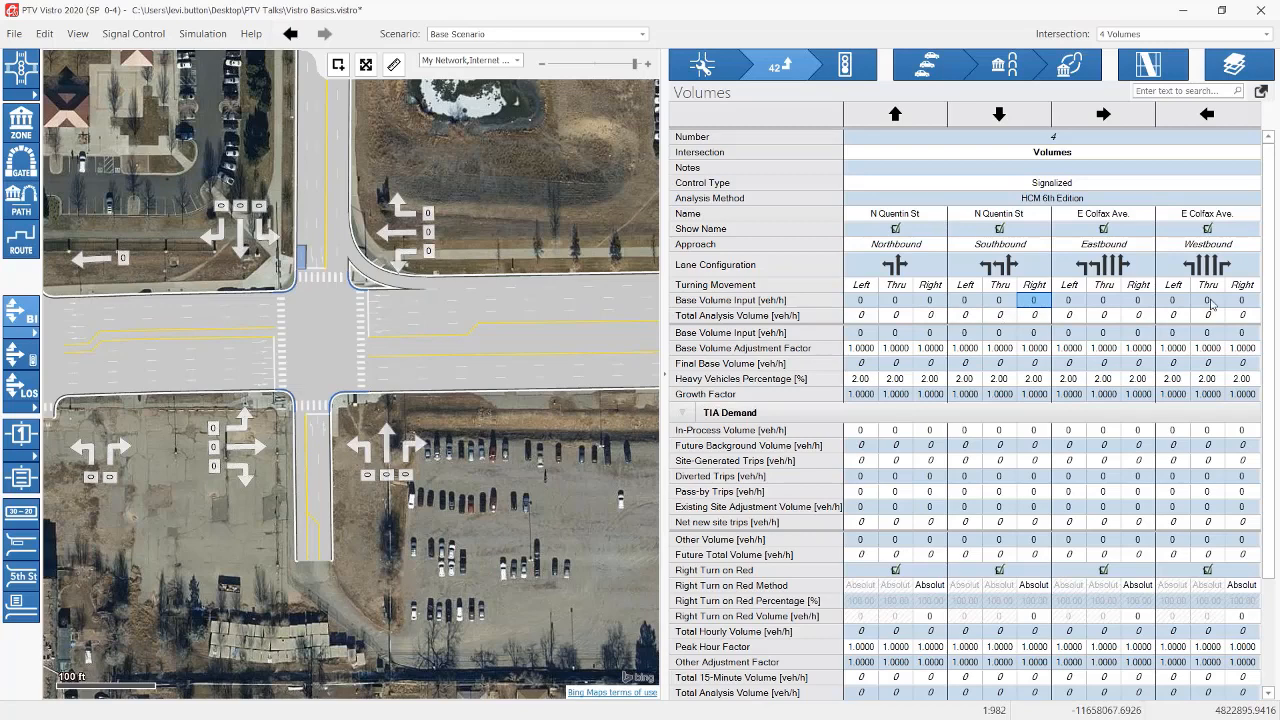
Step: Look through the full list of volume parameters for intersection 4, down to the parking, bus, pedestrian and bicycle rows
{"action": "key", "text": "alt+Tab"}
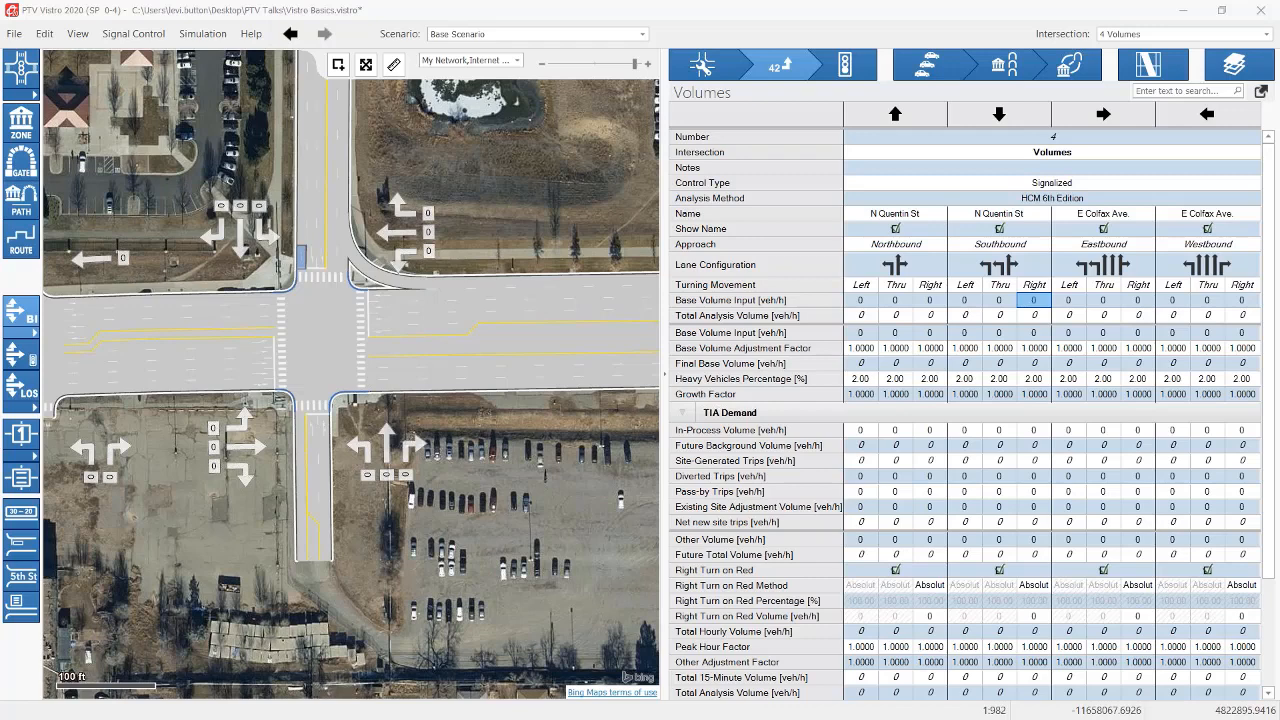
{"action": "scroll", "coordinate": [966, 604], "scroll_direction": "down", "scroll_amount": 3}
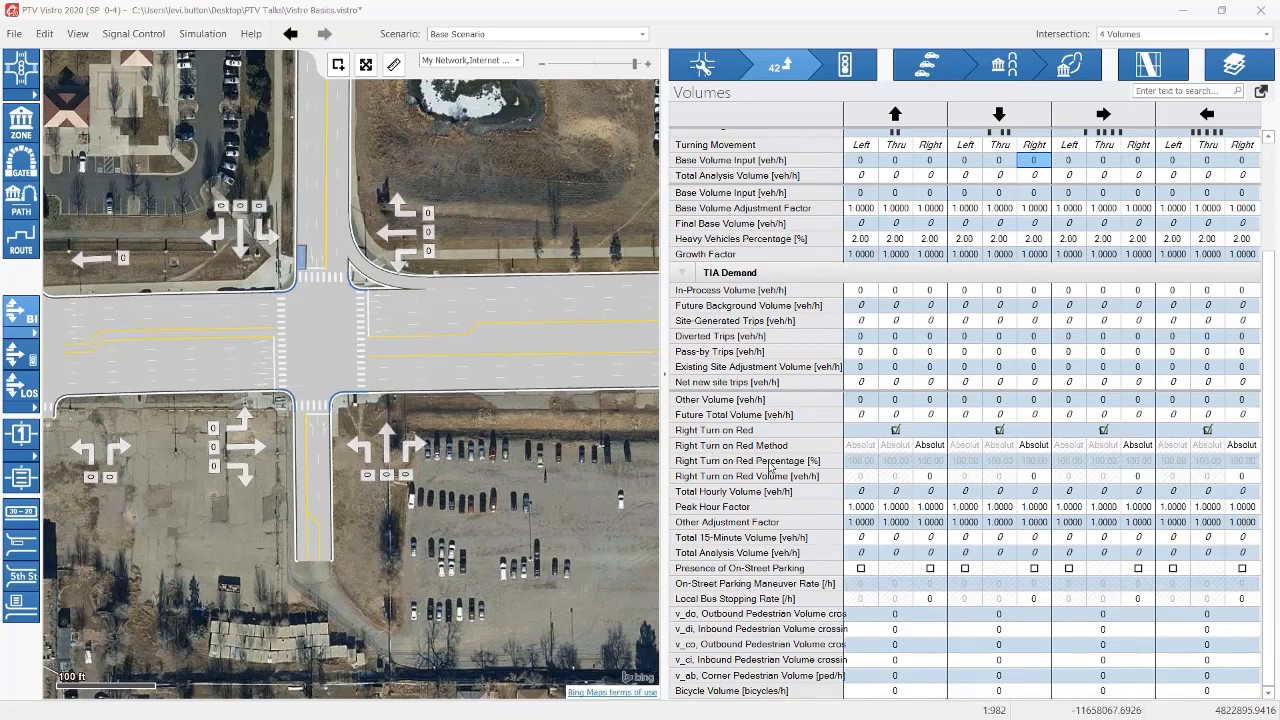
{"action": "scroll", "coordinate": [772, 465], "scroll_direction": "up", "scroll_amount": 3}
{"action": "scroll", "coordinate": [785, 465], "scroll_direction": "down", "scroll_amount": 3}
{"action": "scroll", "coordinate": [857, 411], "scroll_direction": "up", "scroll_amount": 3}
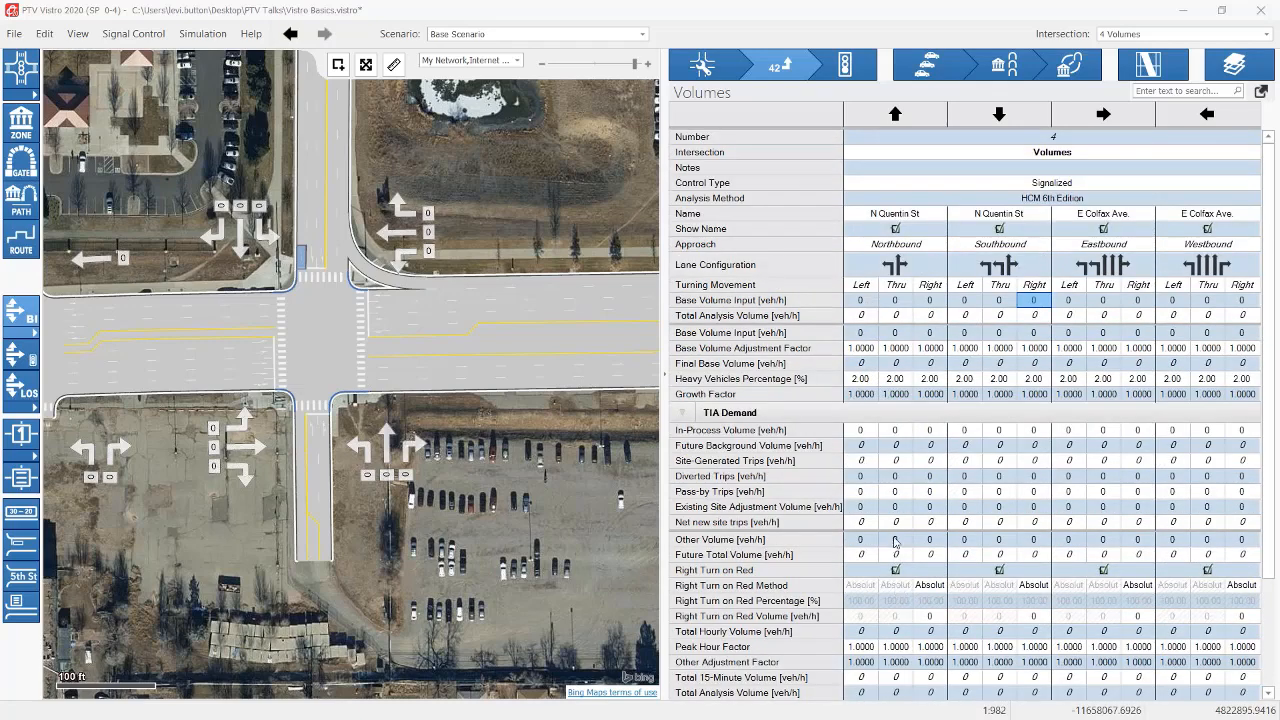
{"action": "scroll", "coordinate": [895, 541], "scroll_direction": "down", "scroll_amount": 1}
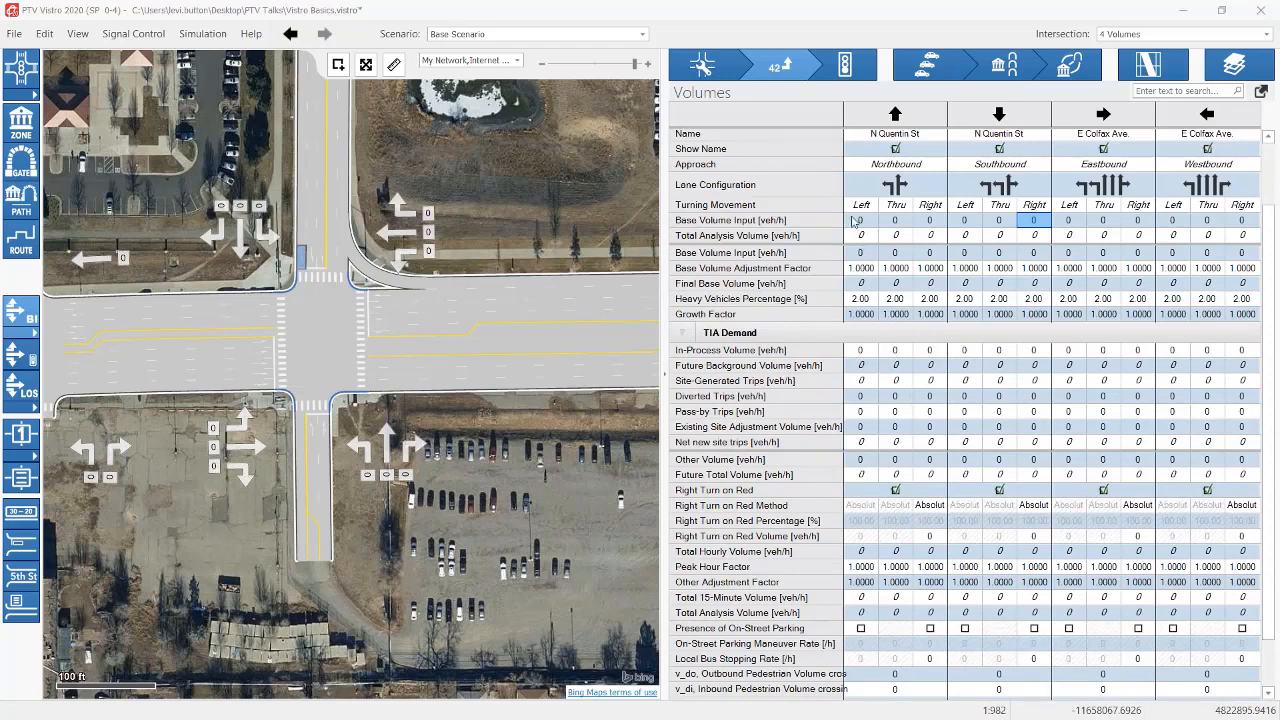
Step: Examine the northbound left turn's base volume, adjustment factor, heavy vehicle, growth factor, future total and total analysis volume entries
{"action": "left_click", "coordinate": [862, 255]}
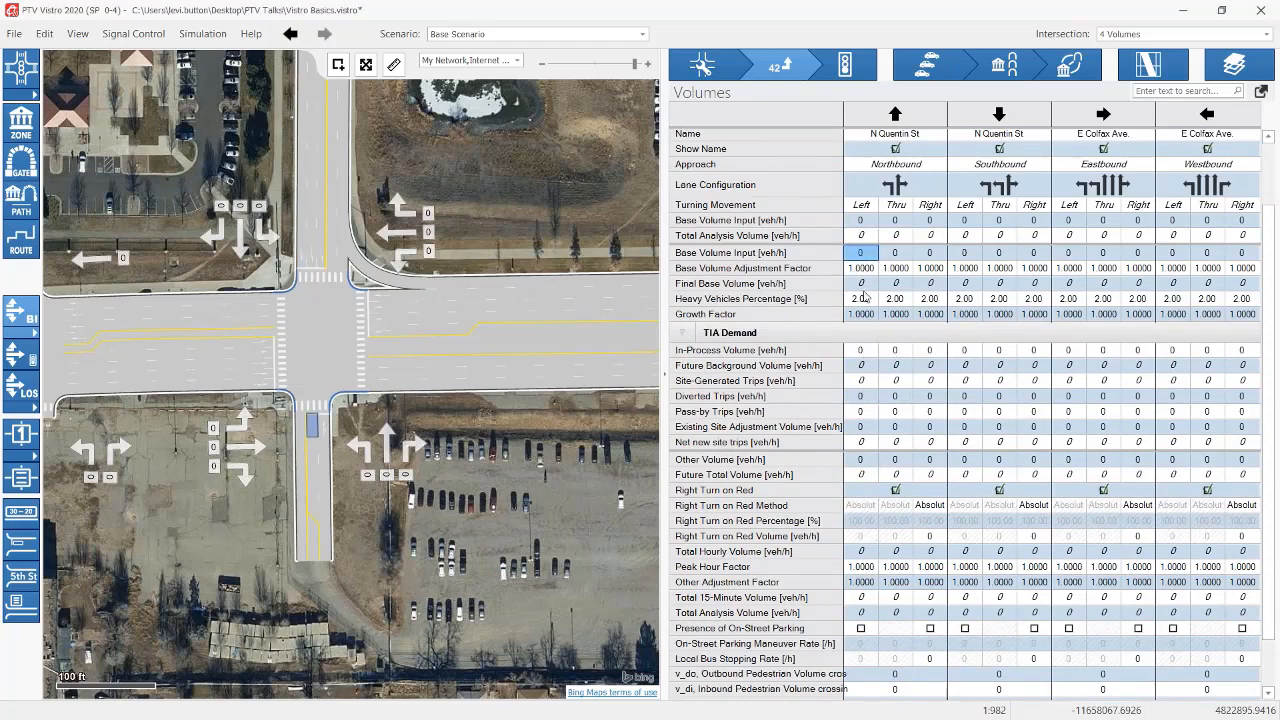
{"action": "left_click", "coordinate": [868, 268]}
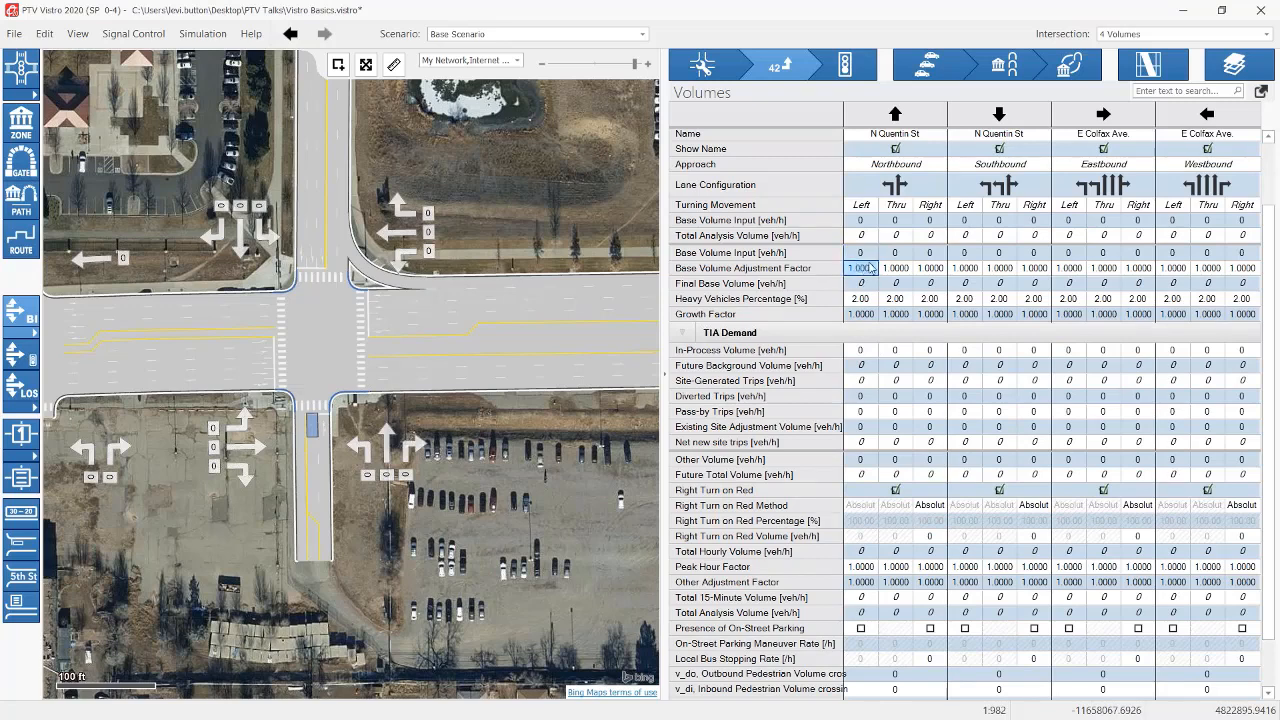
{"action": "left_click", "coordinate": [867, 285]}
{"action": "left_click", "coordinate": [867, 300]}
{"action": "left_click", "coordinate": [868, 312]}
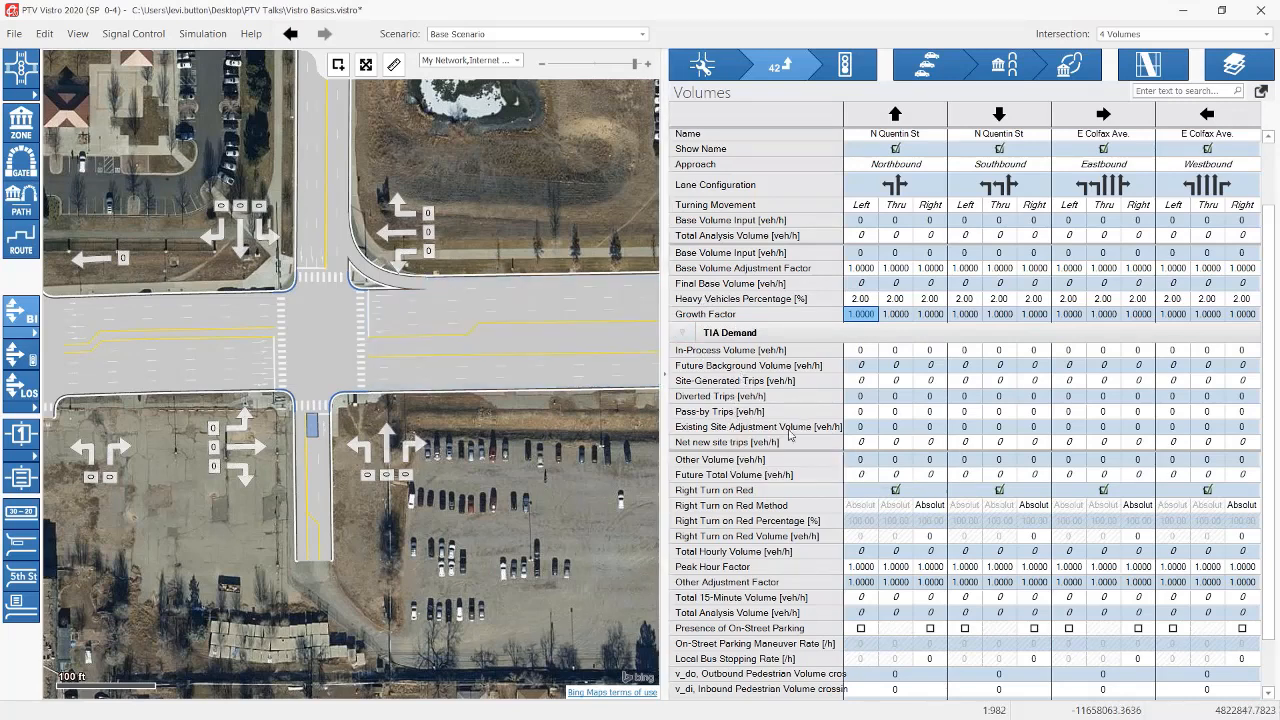
{"action": "left_click", "coordinate": [864, 476]}
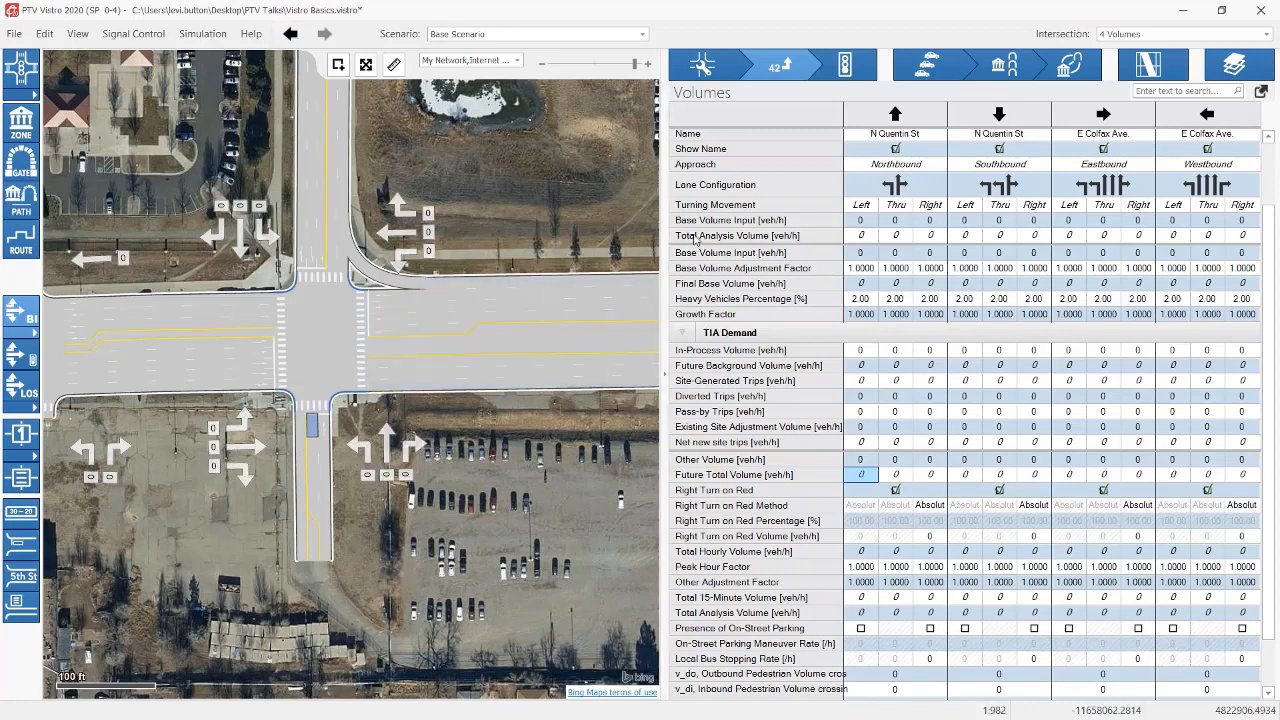
{"action": "left_click", "coordinate": [861, 240]}
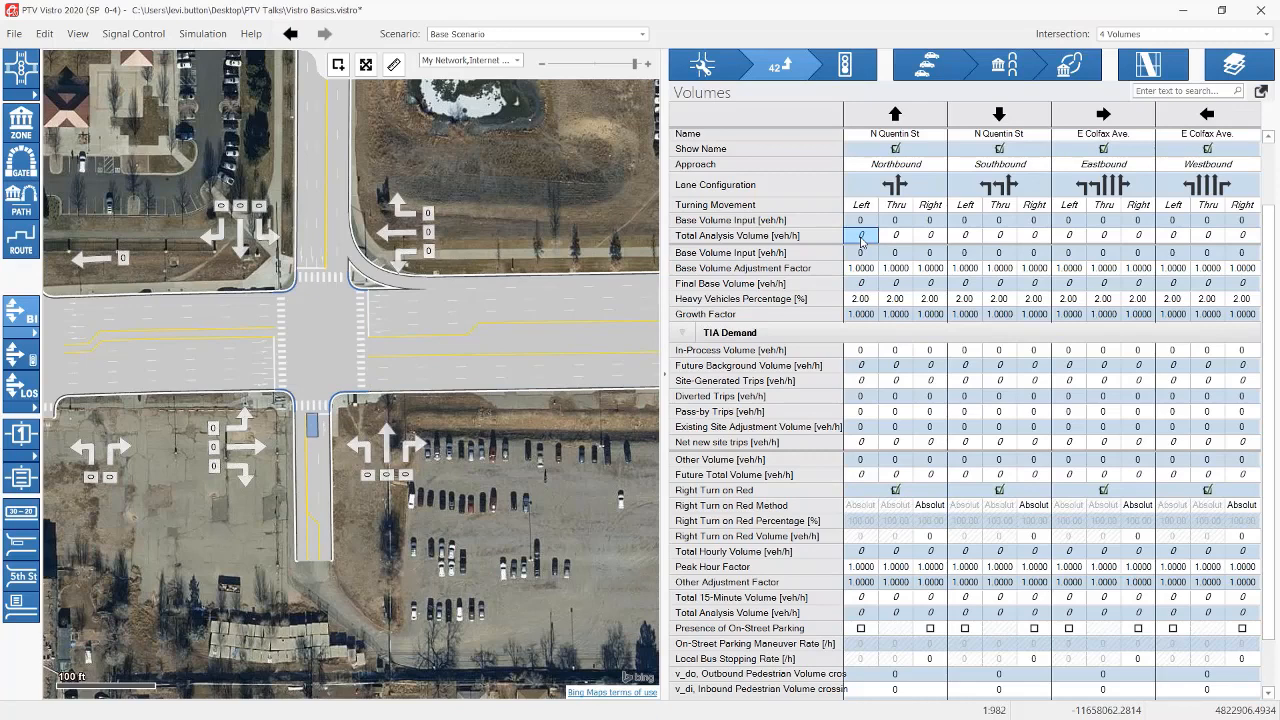
{"action": "scroll", "coordinate": [861, 240], "scroll_direction": "up", "scroll_amount": 2}
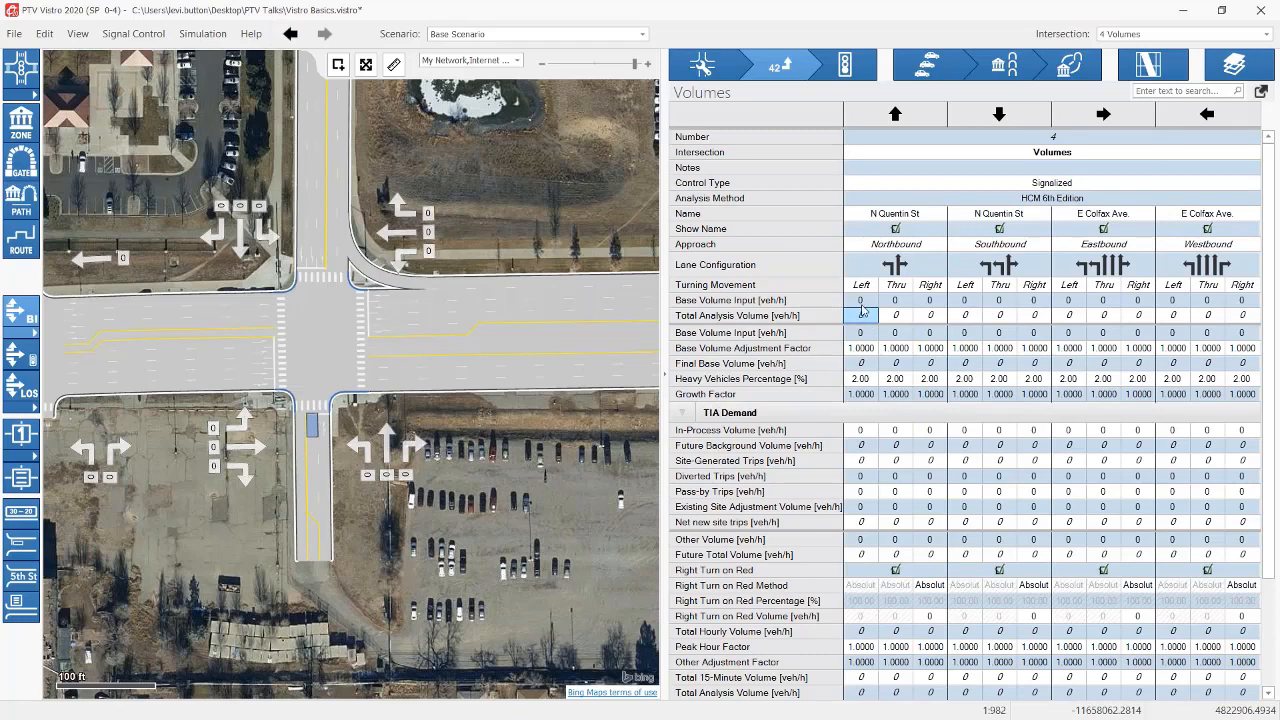
Step: Set the northbound N Quentin St base volumes to 50 left, 125 thru and 25 right
{"action": "left_click", "coordinate": [862, 304]}
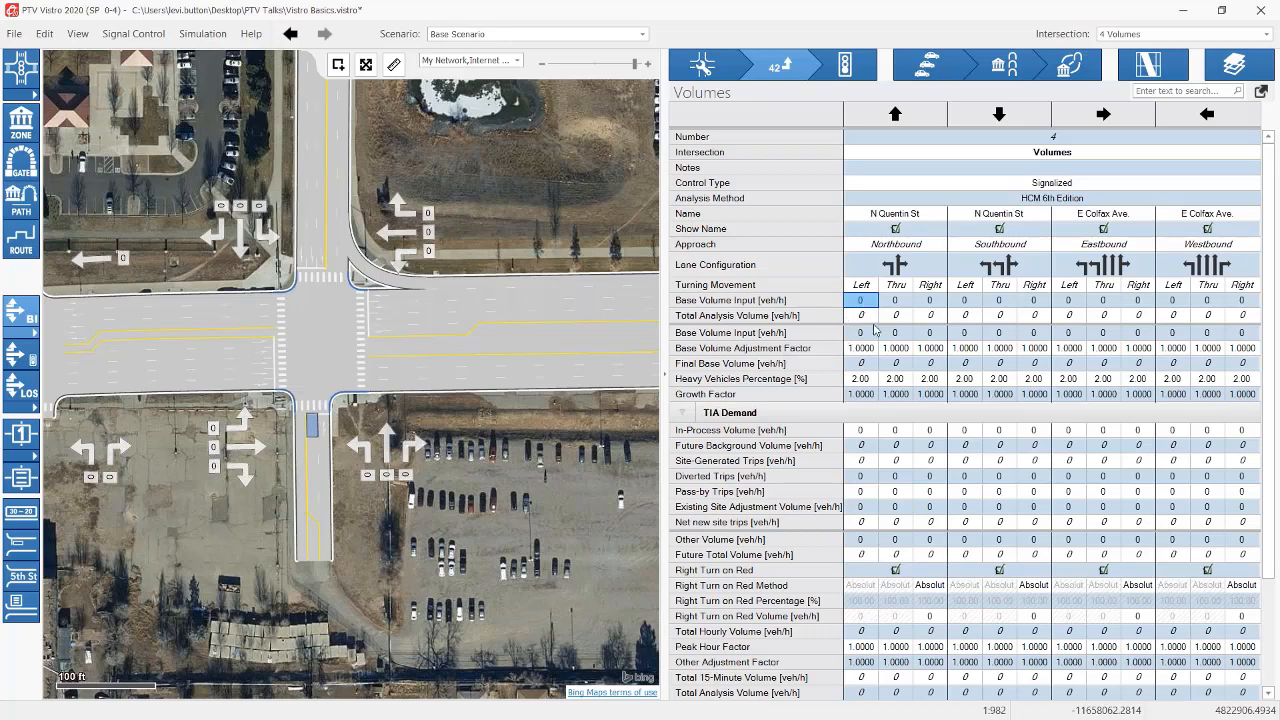
{"action": "left_click", "coordinate": [859, 333]}
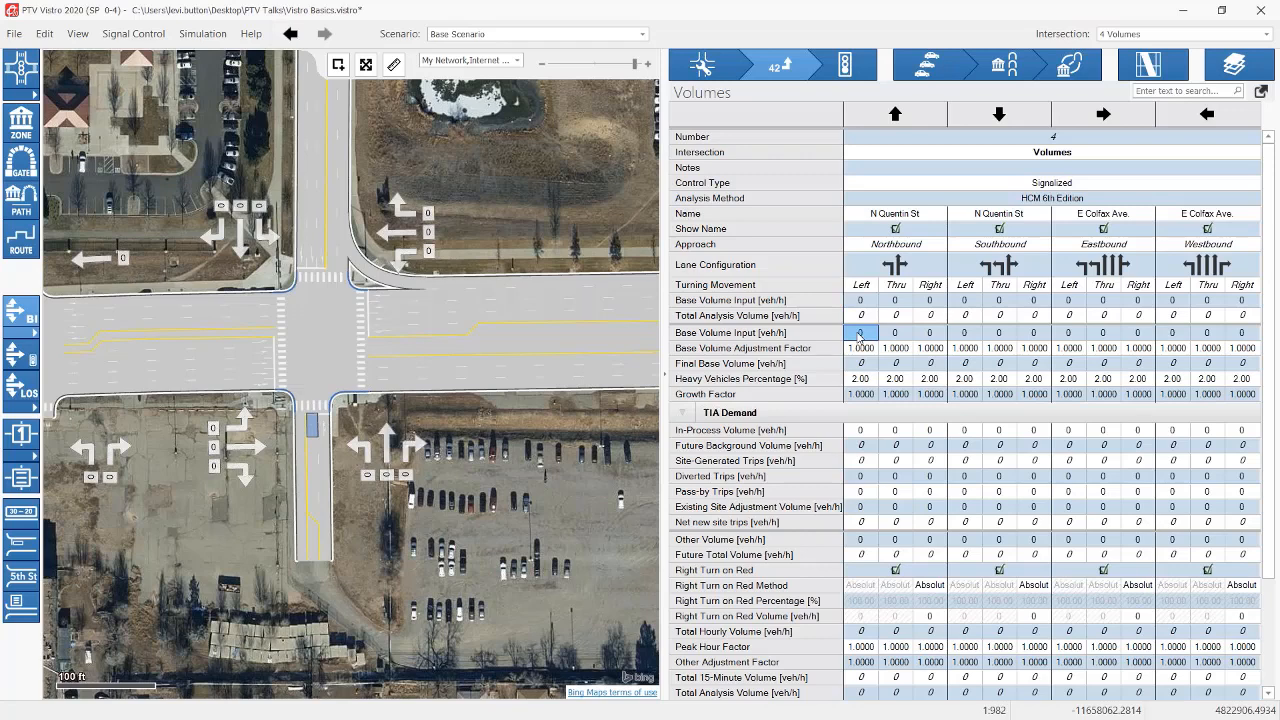
{"action": "type", "text": "50"}
{"action": "key", "text": "Tab"}
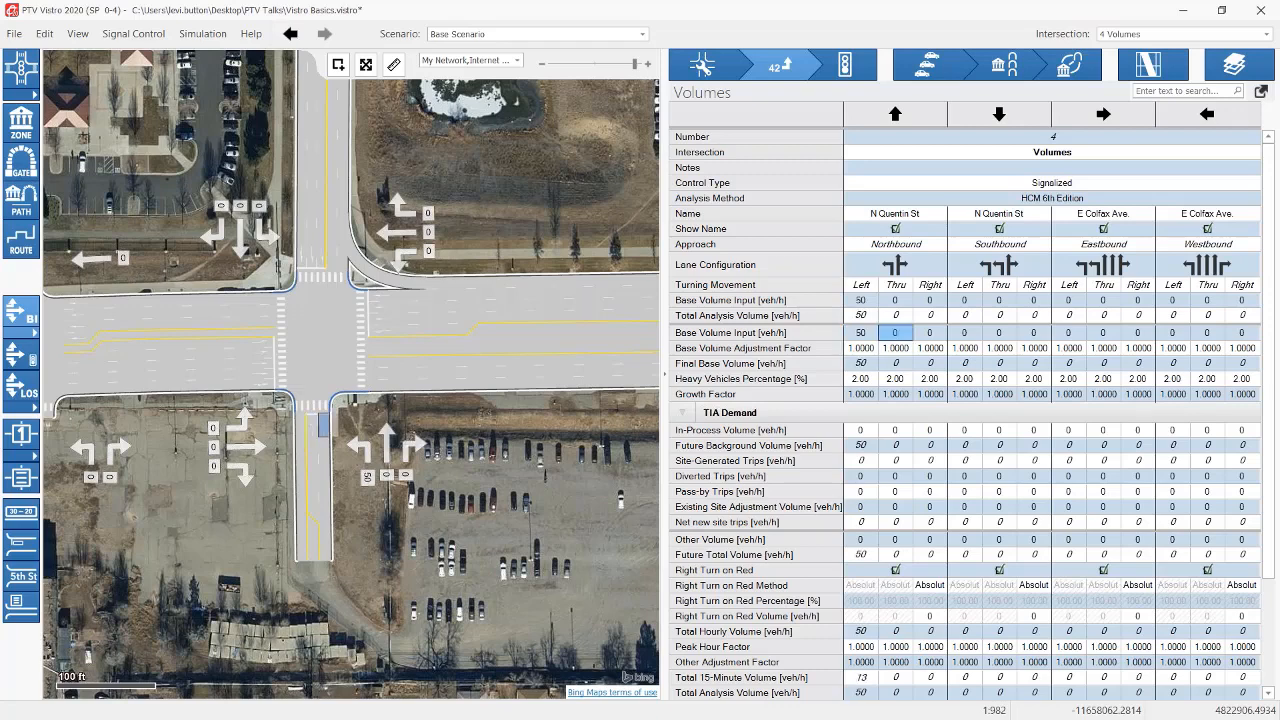
{"action": "type", "text": "125"}
{"action": "key", "text": "Tab"}
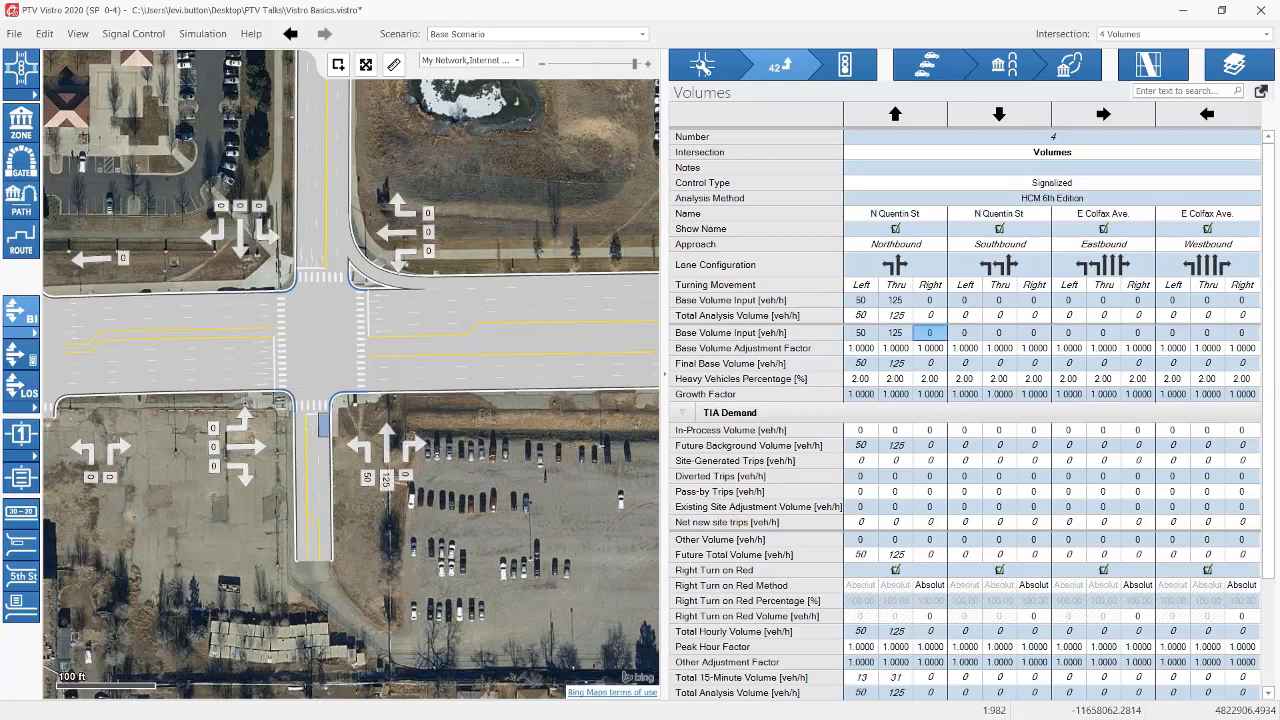
{"action": "type", "text": "25"}
{"action": "key", "text": "Tab"}
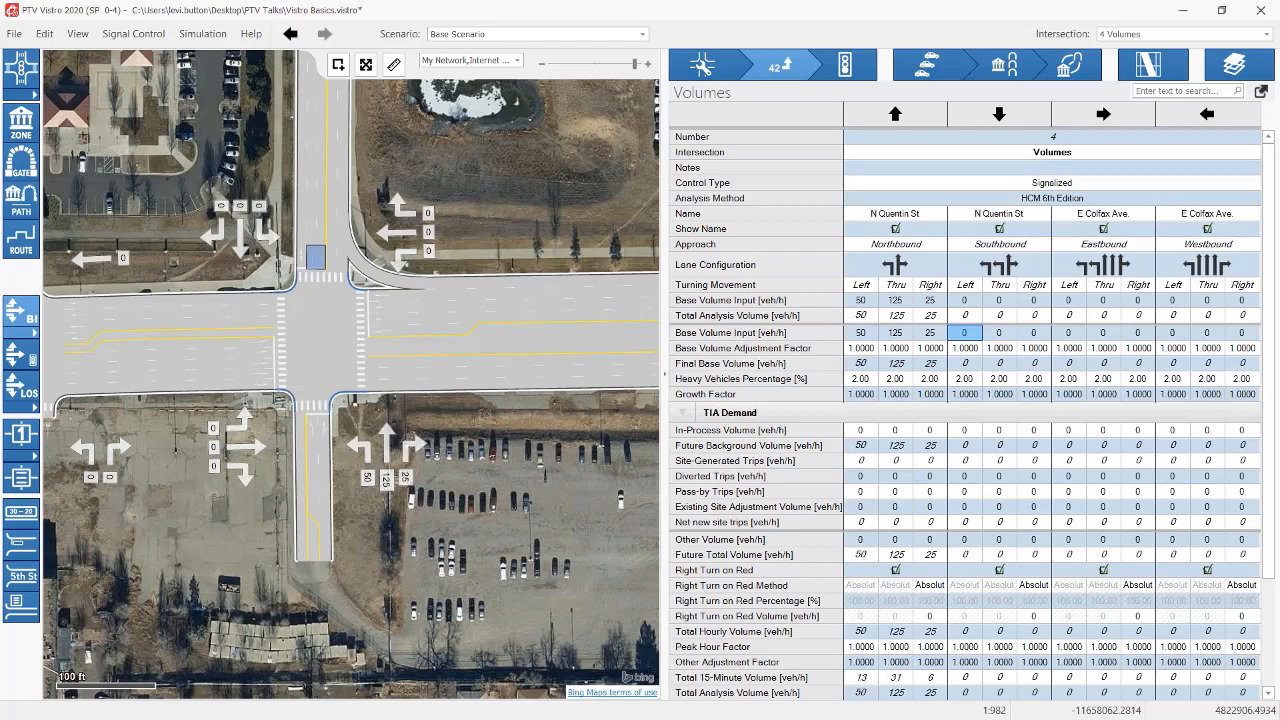
Step: Set the southbound N Quentin St base volumes to 100 left, 125 thru and 25 right
{"action": "type", "text": "100"}
{"action": "key", "text": "Tab"}
{"action": "type", "text": "125"}
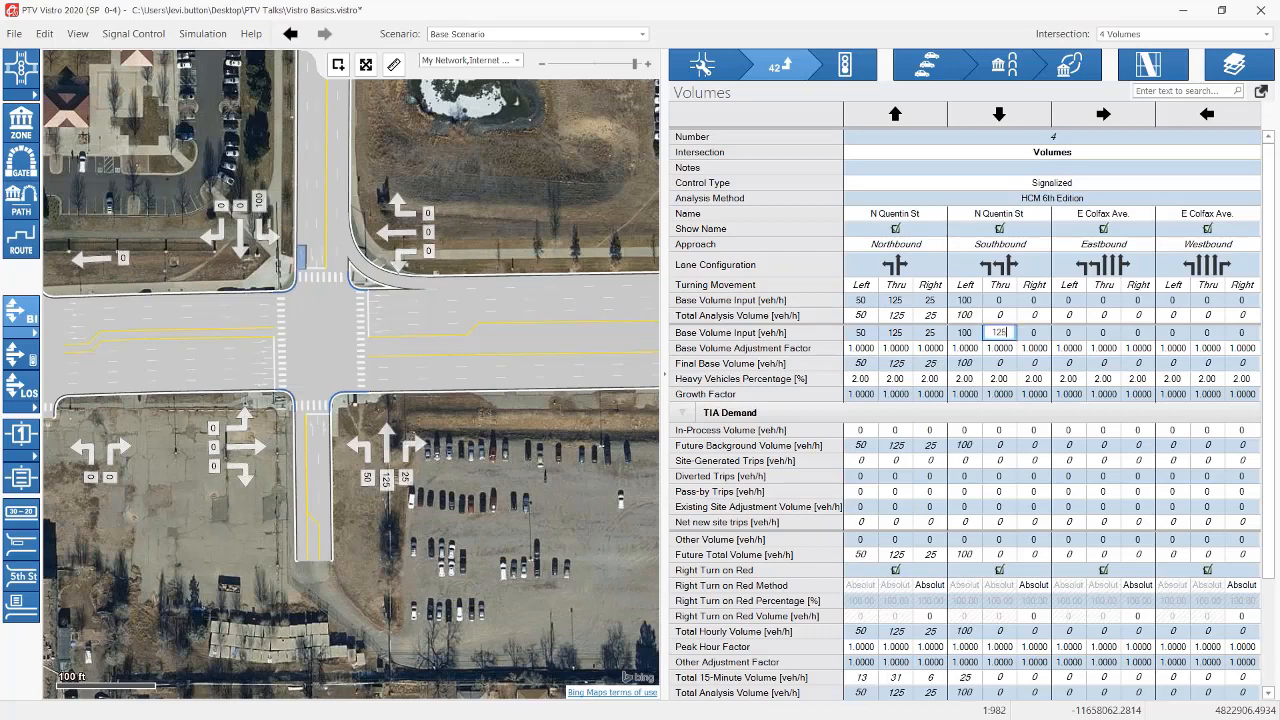
{"action": "key", "text": "Tab"}
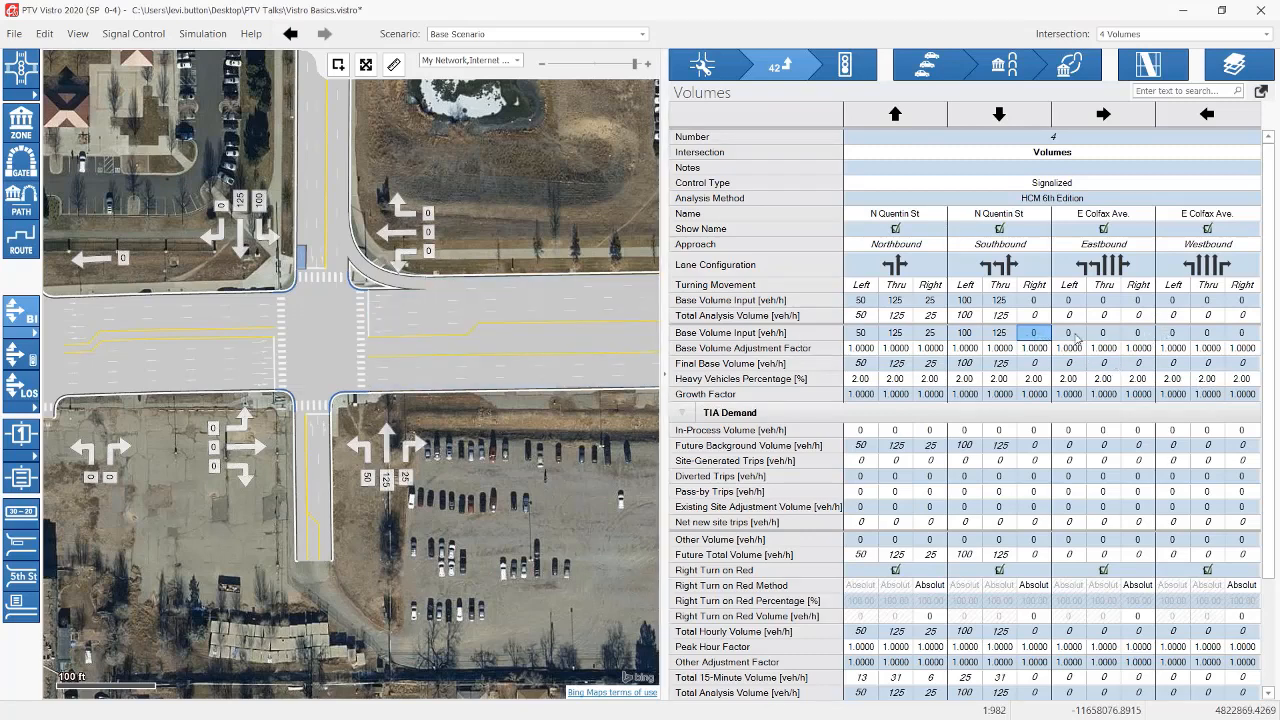
{"action": "left_click", "coordinate": [222, 235]}
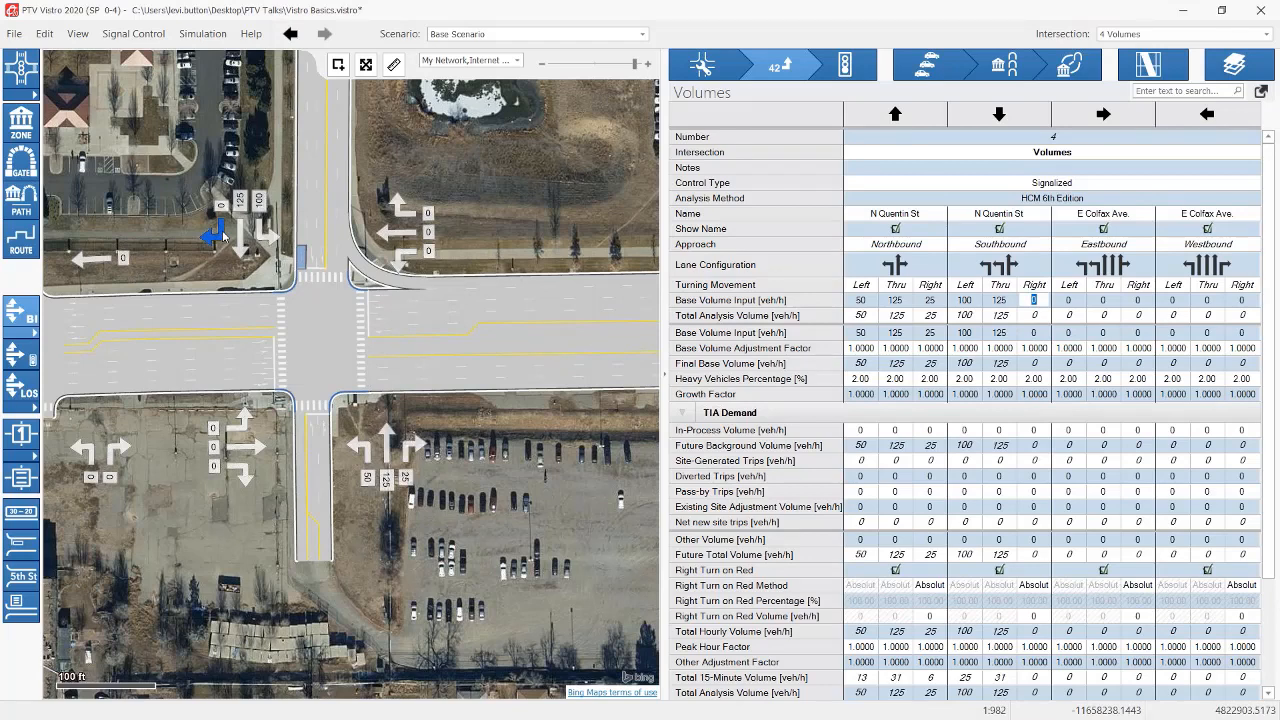
{"action": "type", "text": "25"}
{"action": "key", "text": "Return"}
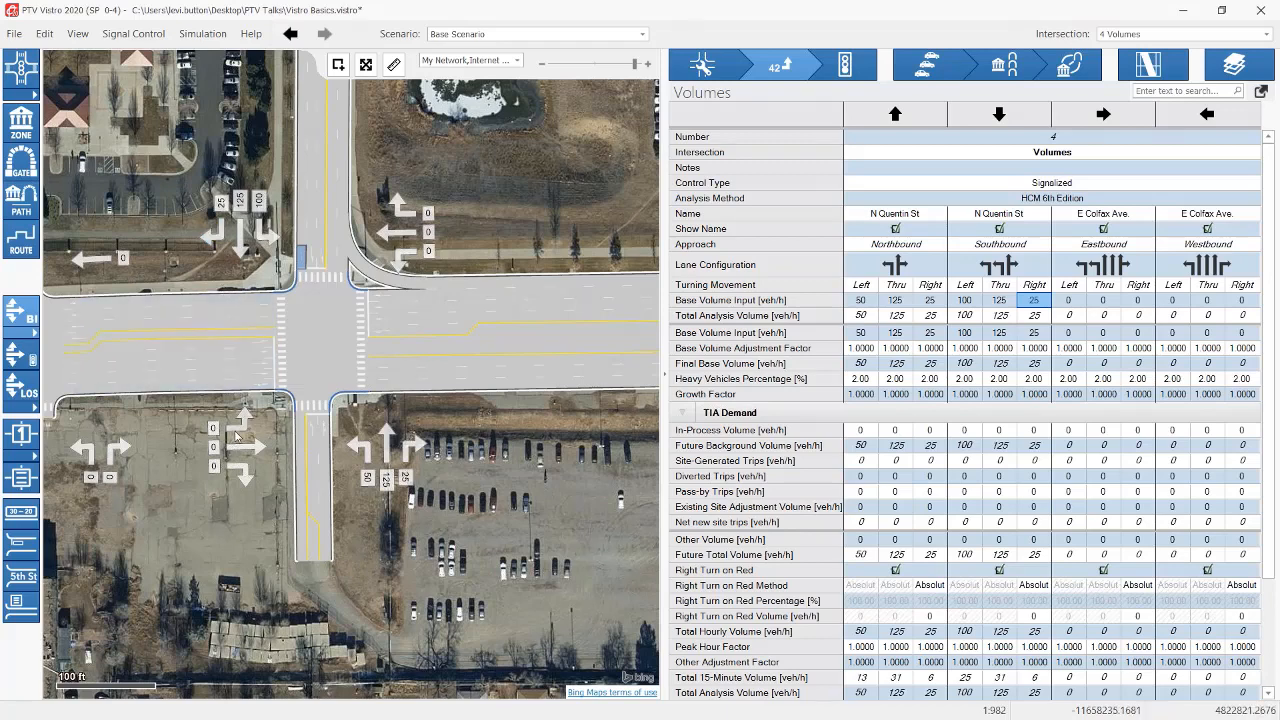
Step: Set the eastbound E Colfax Ave. base volumes to 250 for the left turn and 2125 for the thru movement
{"action": "left_click", "coordinate": [241, 430]}
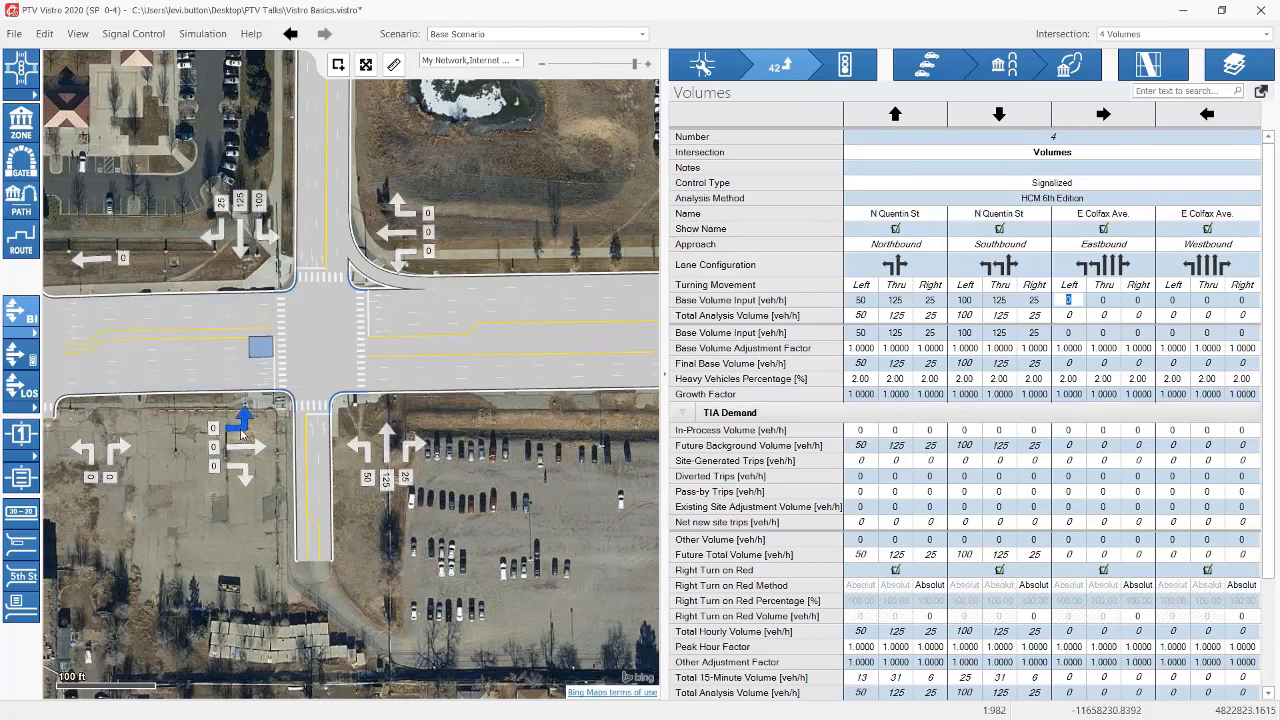
{"action": "type", "text": "250"}
{"action": "key", "text": "Return"}
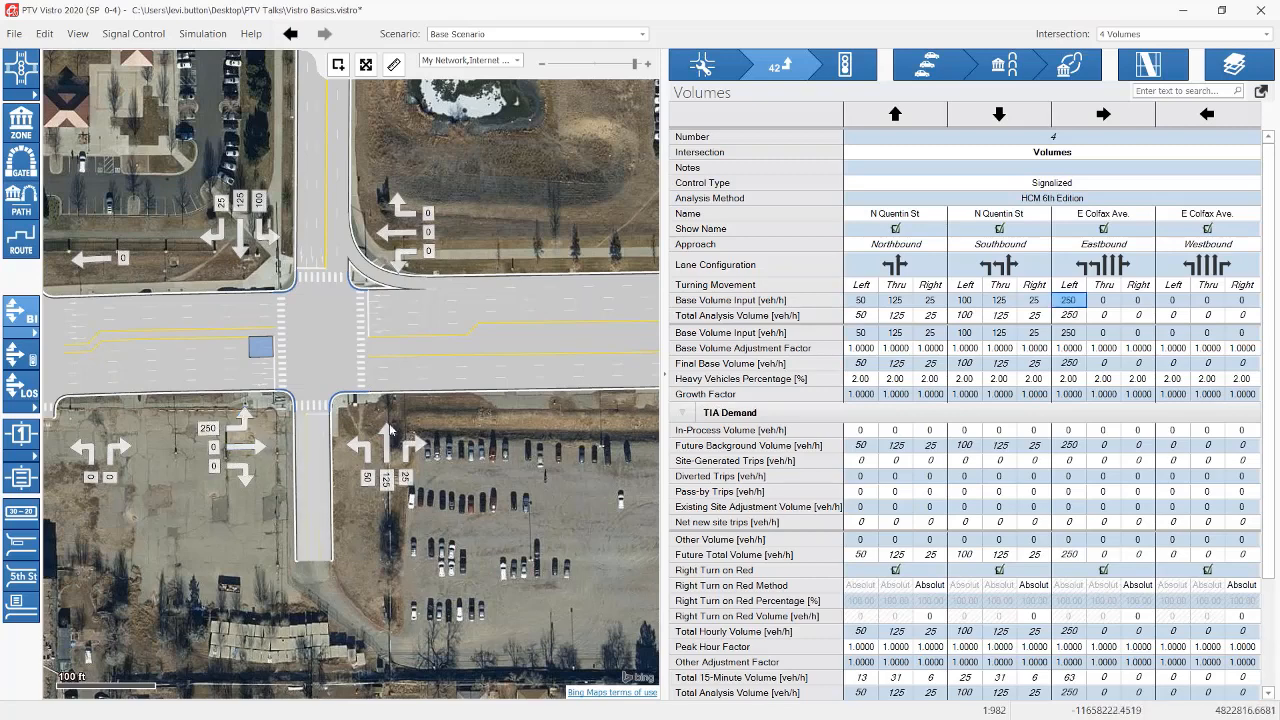
{"action": "left_click", "coordinate": [1110, 302]}
{"action": "left_click", "coordinate": [246, 448]}
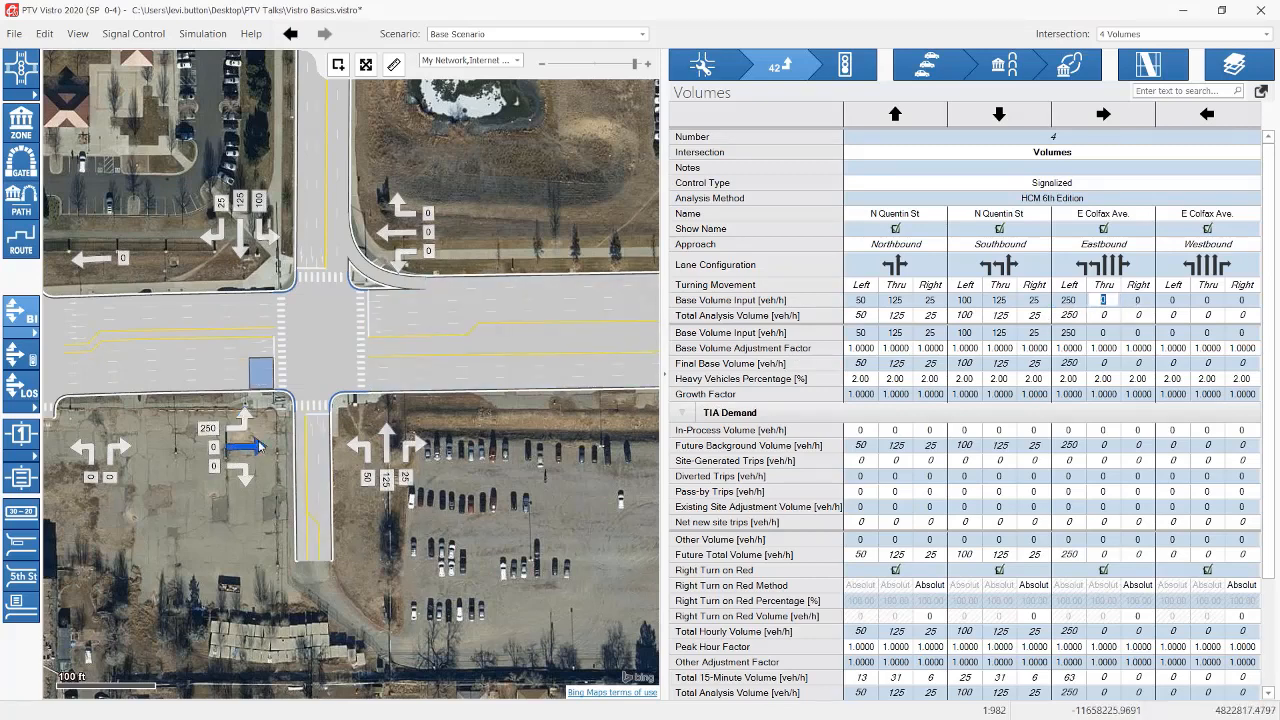
{"action": "left_click", "coordinate": [1132, 305]}
{"action": "left_click", "coordinate": [1106, 303]}
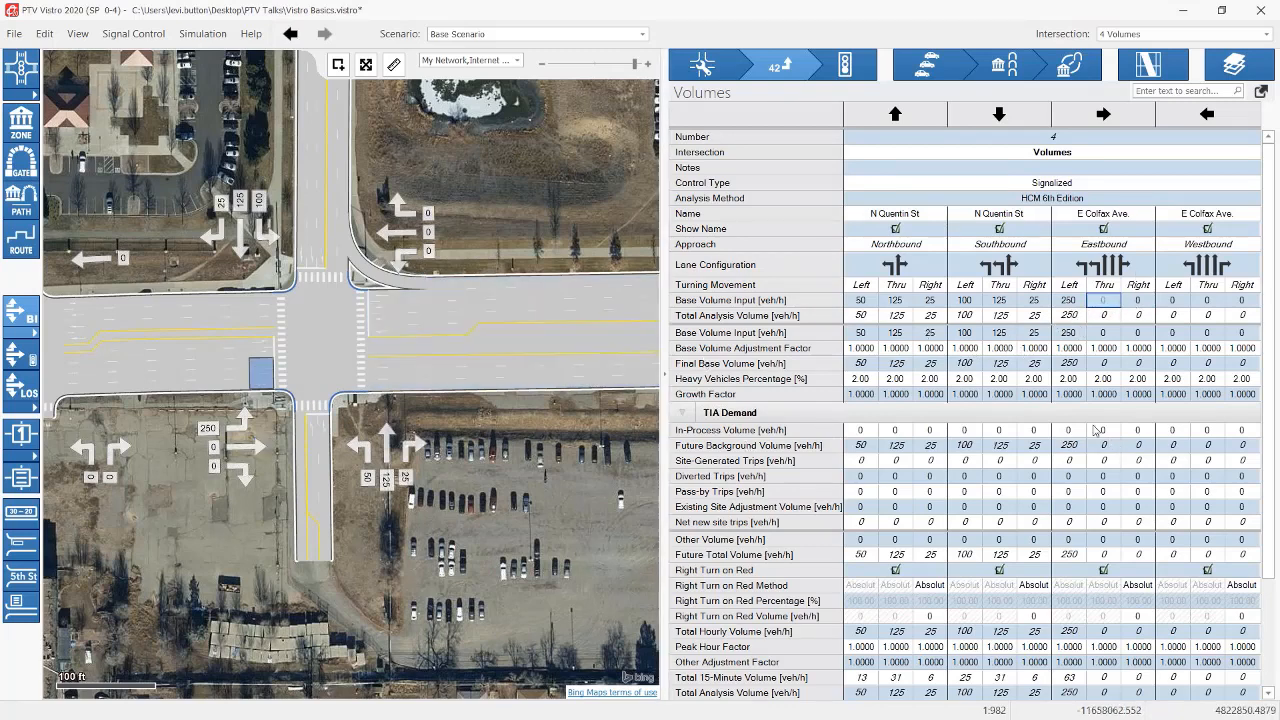
{"action": "left_click", "coordinate": [1103, 333]}
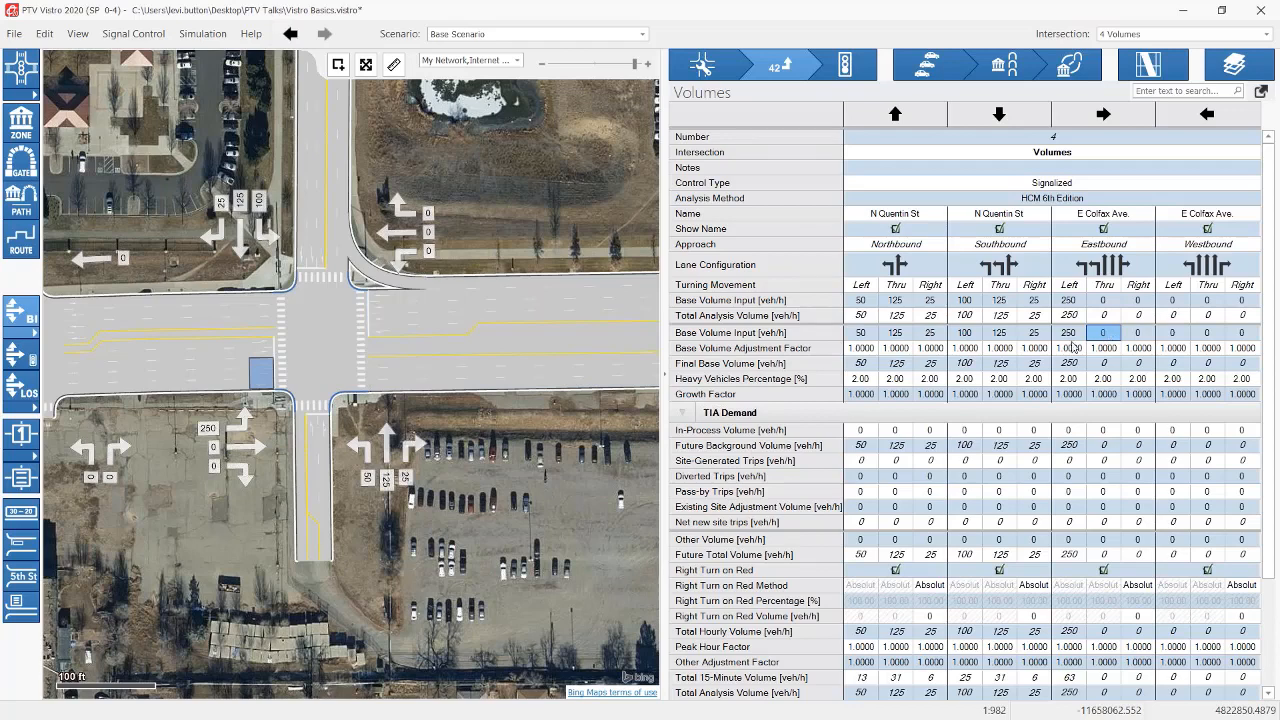
{"action": "left_click", "coordinate": [254, 451]}
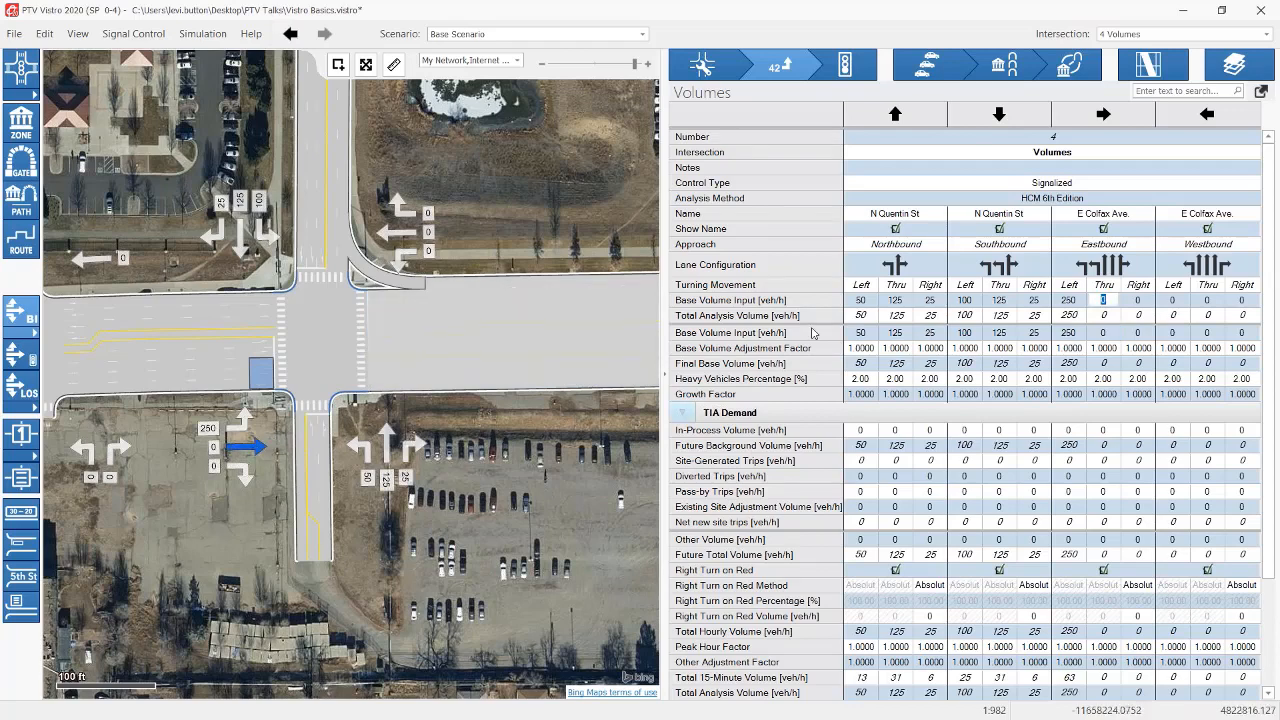
{"action": "left_click", "coordinate": [1104, 332]}
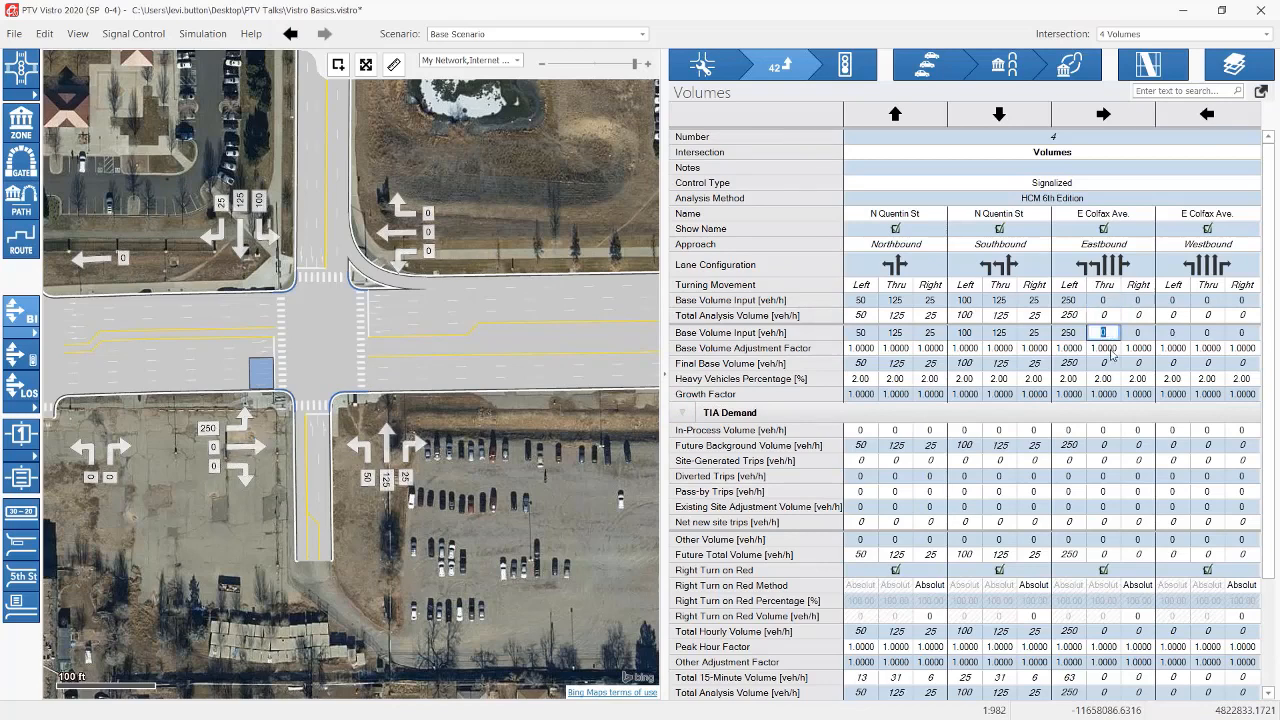
{"action": "type", "text": "2125"}
{"action": "key", "text": "Tab"}
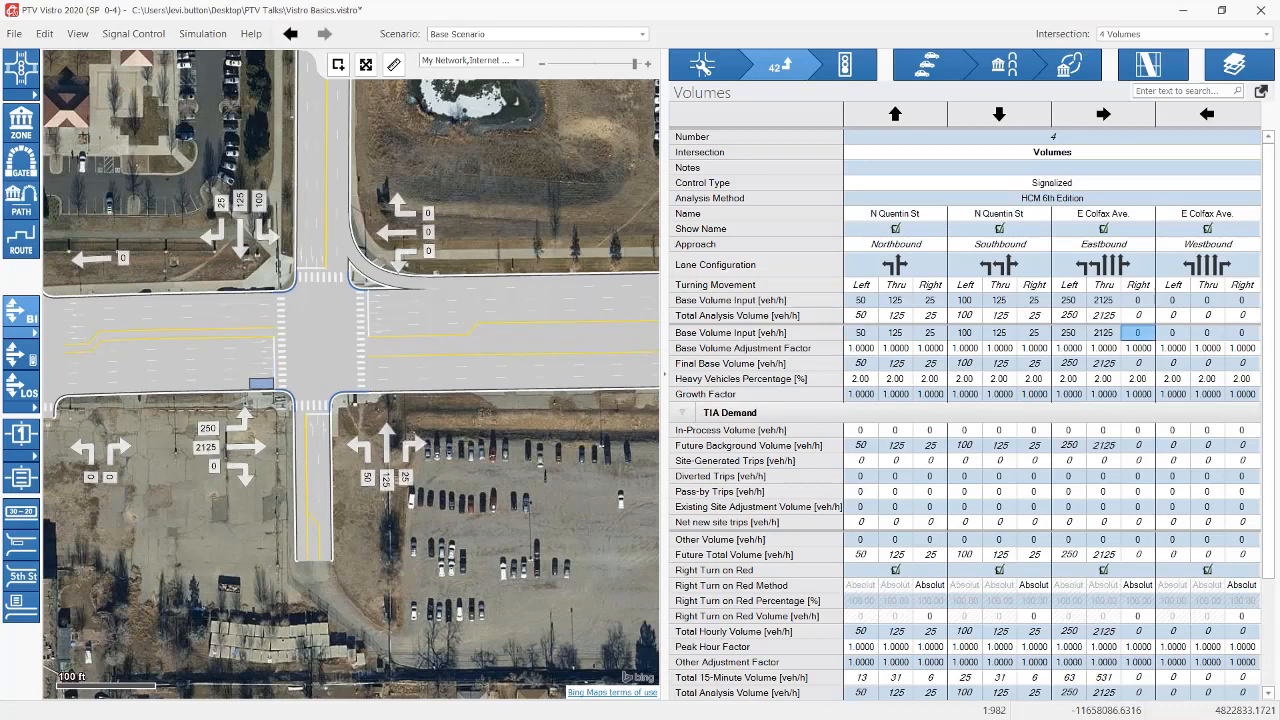
Step: Set the eastbound E Colfax Ave. right-turn base volume to 125 and the westbound base volumes to 125 left, 2250 thru and 125 right
{"action": "type", "text": "125"}
{"action": "key", "text": "Tab"}
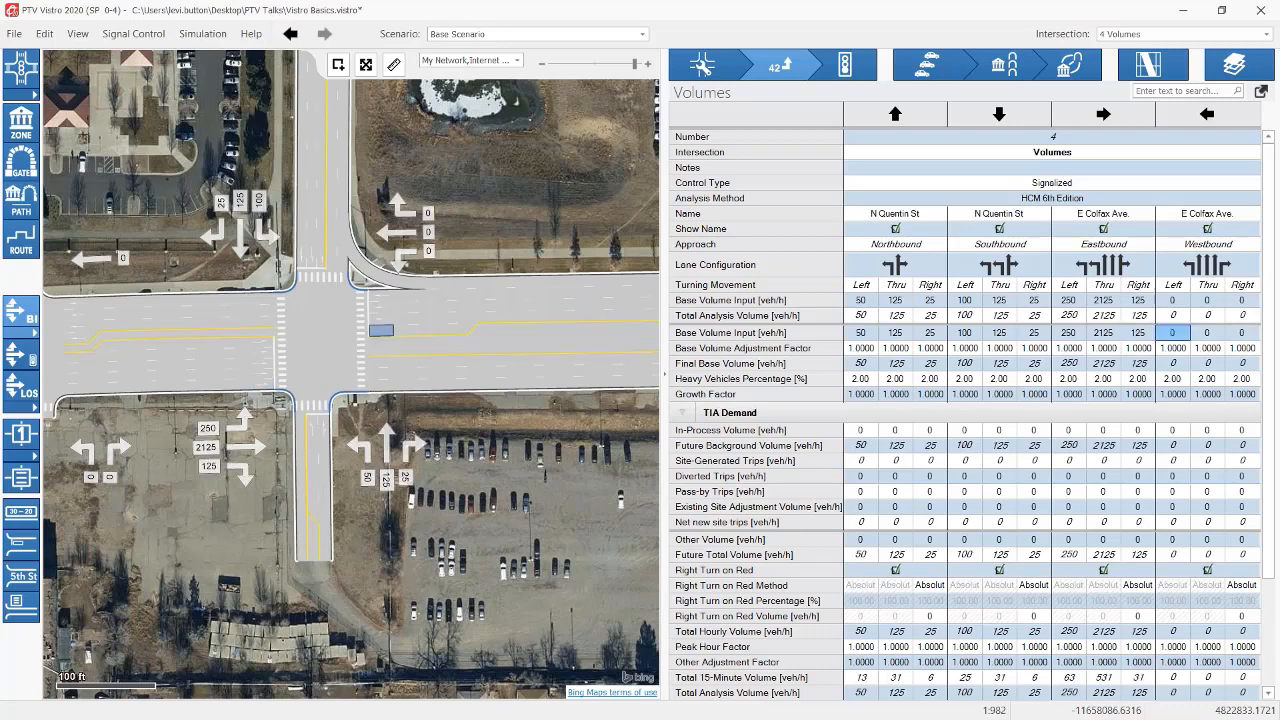
{"action": "type", "text": "125"}
{"action": "key", "text": "Tab"}
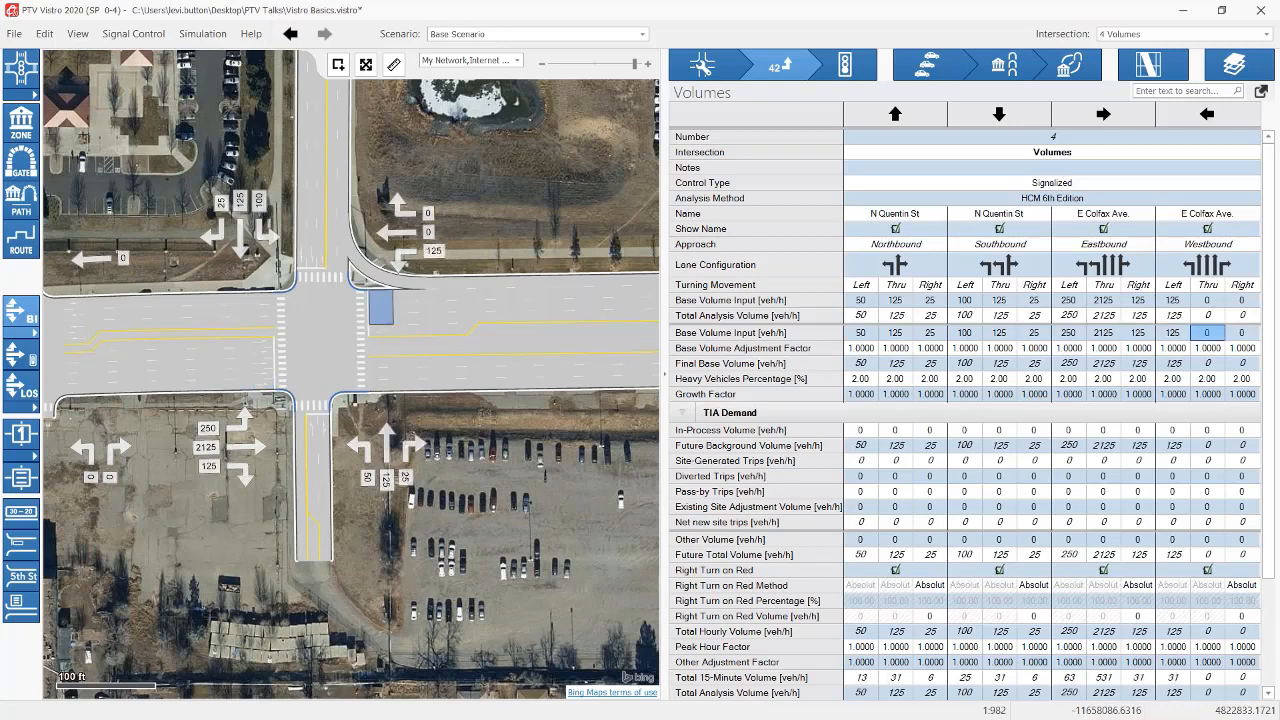
{"action": "type", "text": "2250"}
{"action": "key", "text": "Tab"}
{"action": "type", "text": "125"}
{"action": "key", "text": "Tab"}
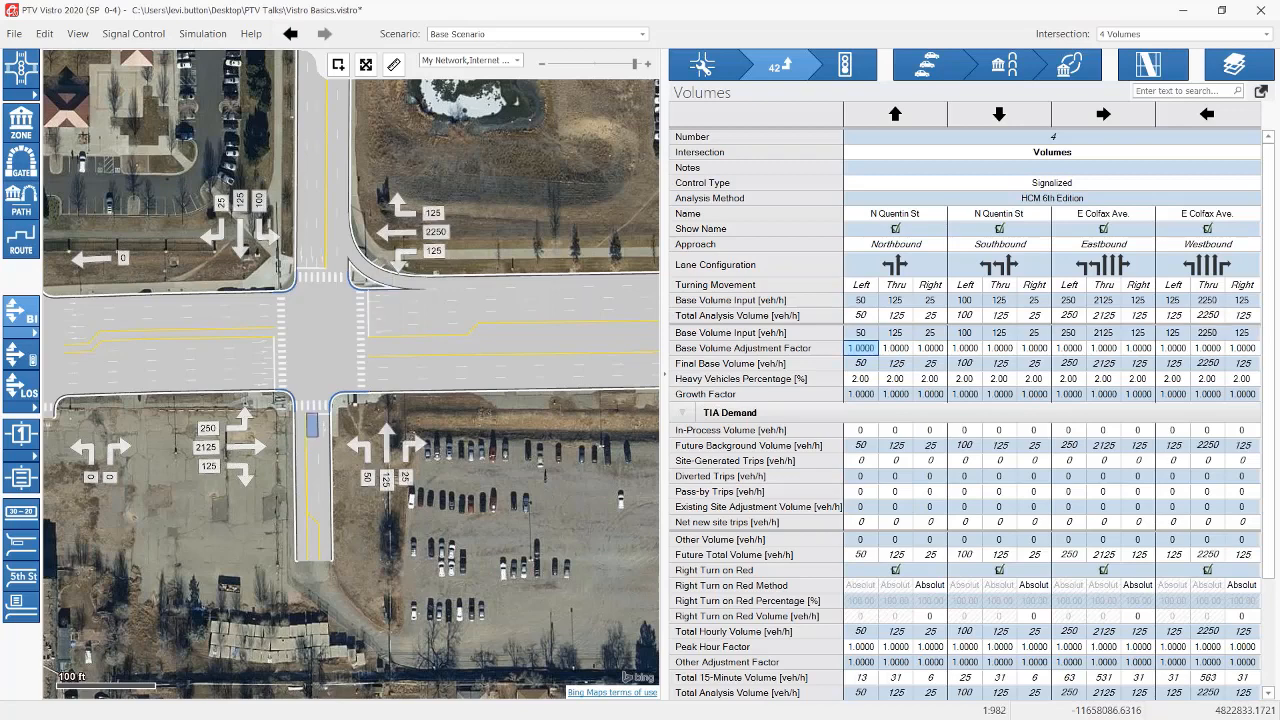
{"action": "left_click", "coordinate": [862, 333]}
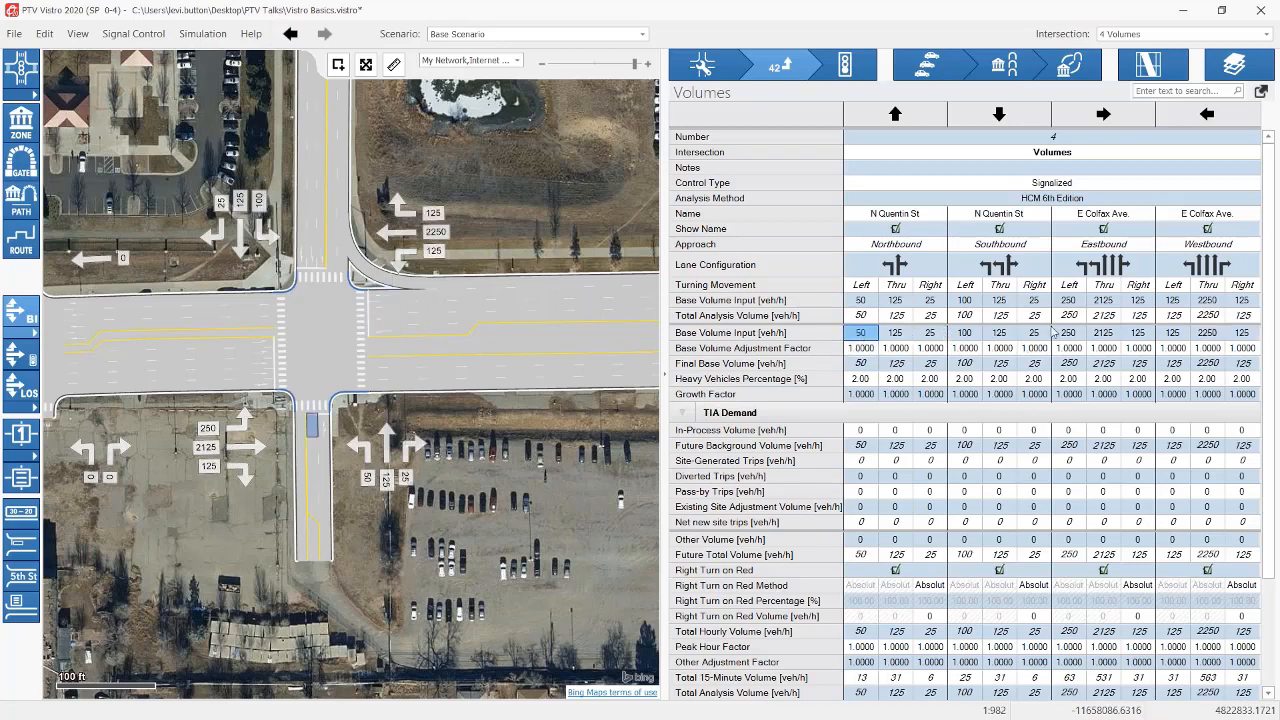
{"action": "left_click", "coordinate": [858, 334]}
{"action": "left_click_drag", "start_coordinate": [861, 304], "coordinate": [864, 316]}
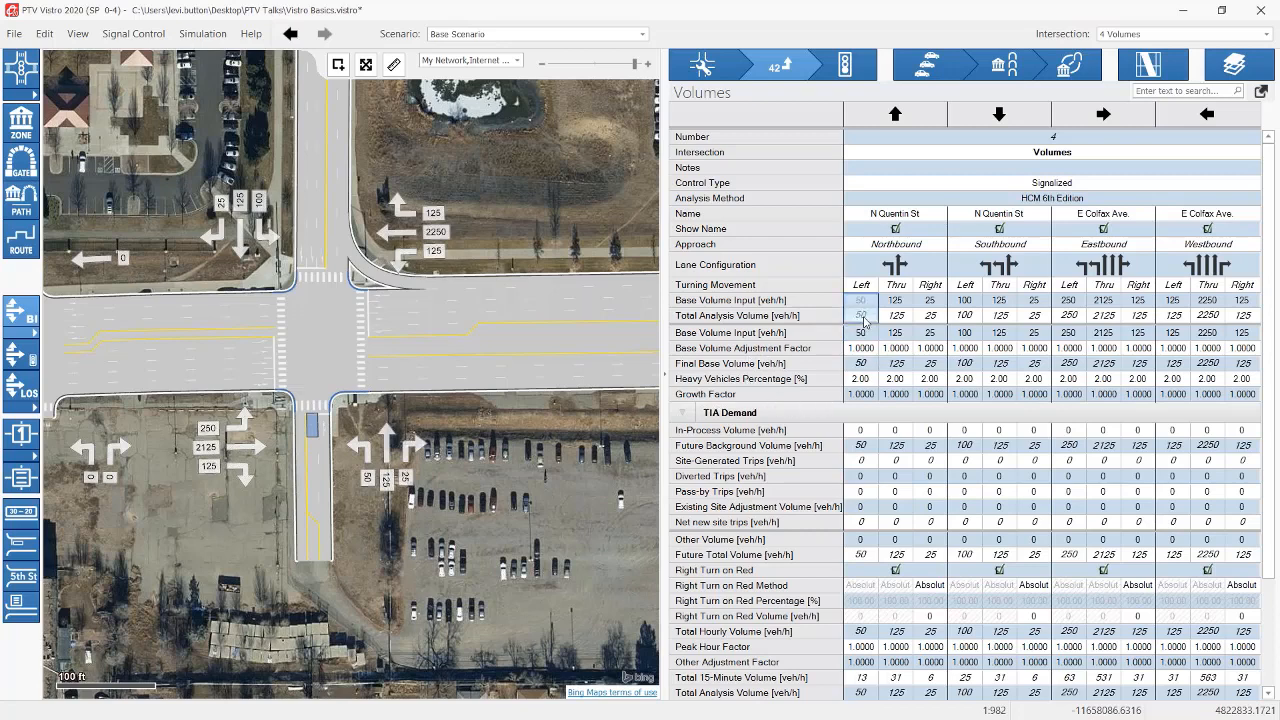
{"action": "left_click", "coordinate": [902, 316]}
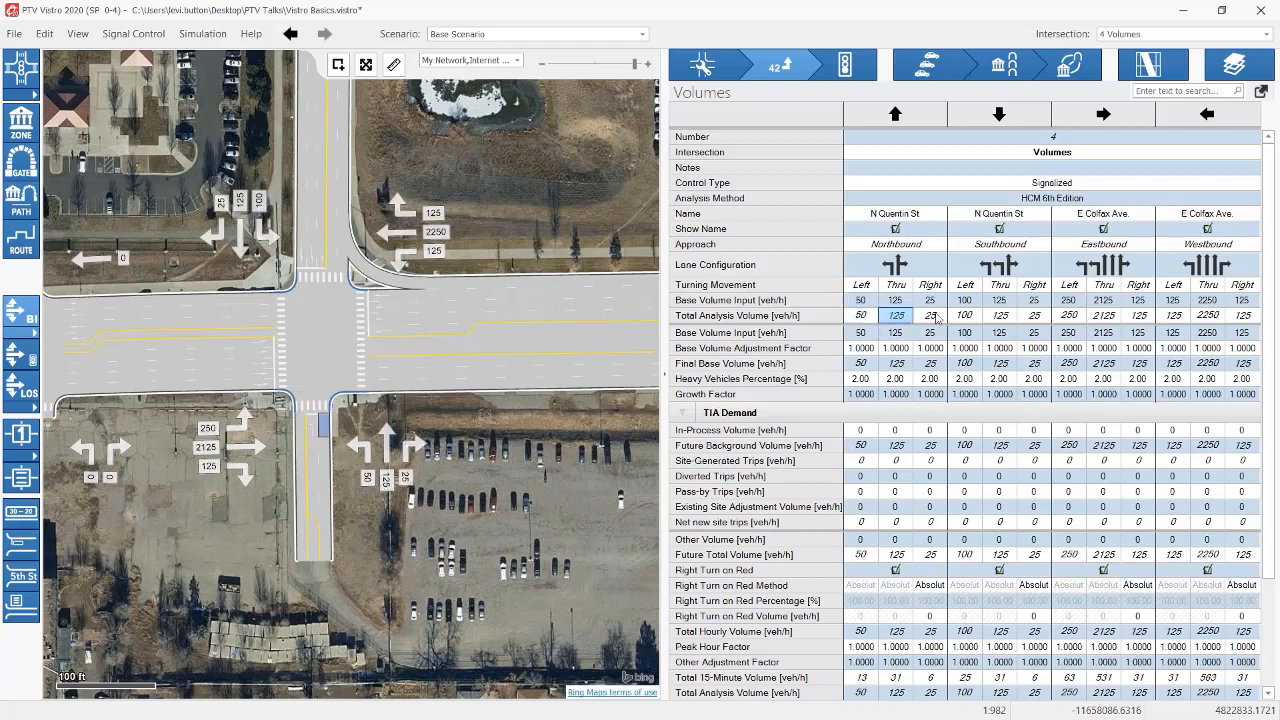
Step: Set the heavy vehicles percentage to 0 for all northbound and 1.25 for all southbound N Quentin St movements
{"action": "left_click", "coordinate": [865, 384]}
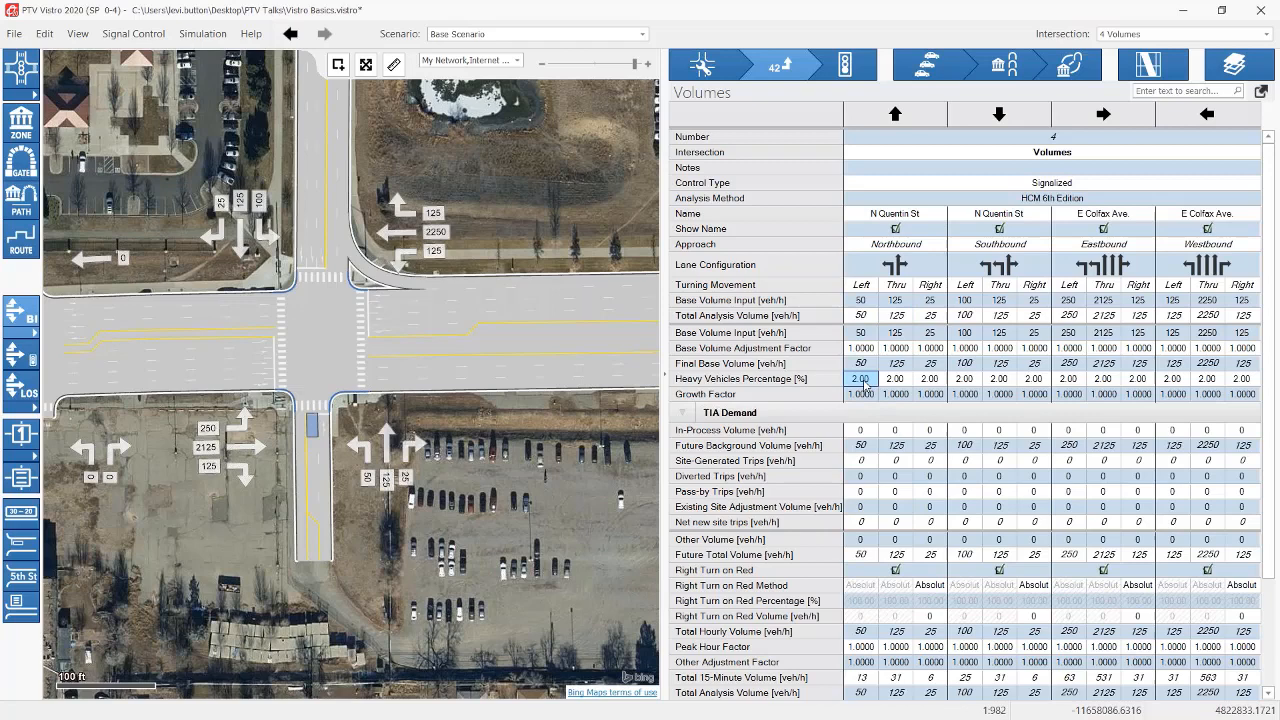
{"action": "left_click_drag", "start_coordinate": [865, 384], "coordinate": [938, 384]}
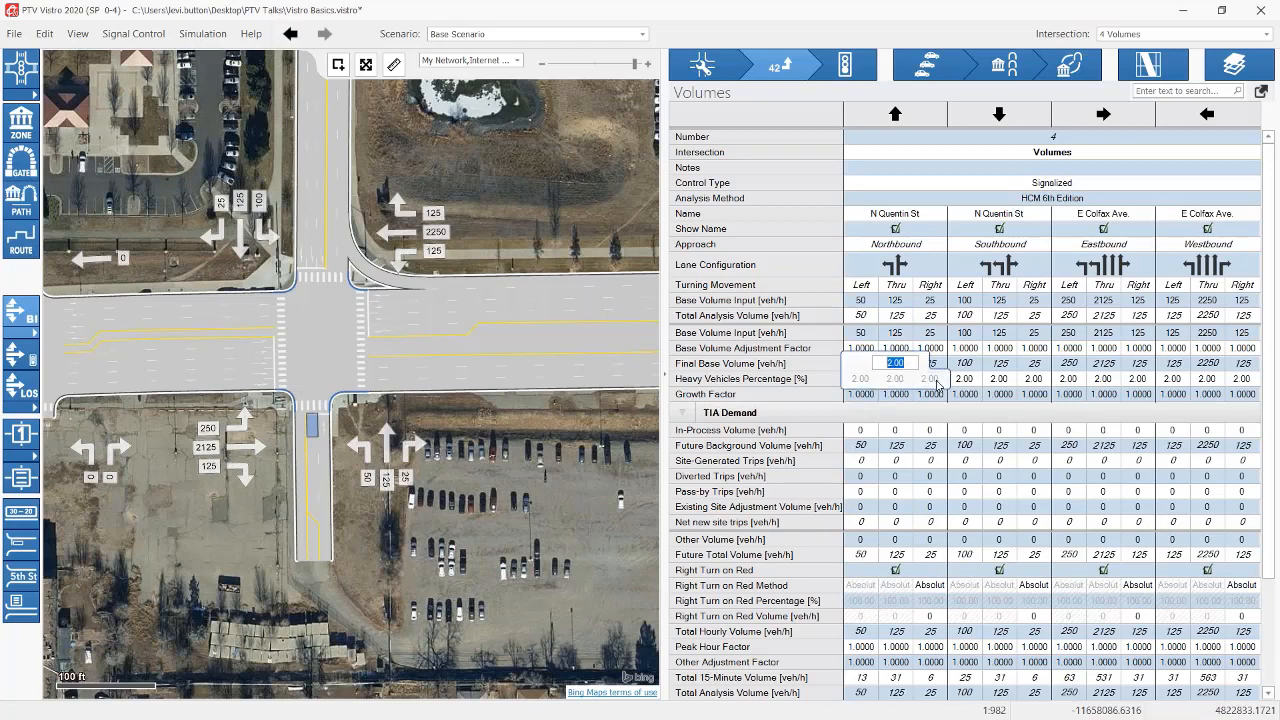
{"action": "type", "text": "0"}
{"action": "left_click_drag", "start_coordinate": [964, 385], "coordinate": [1049, 384]}
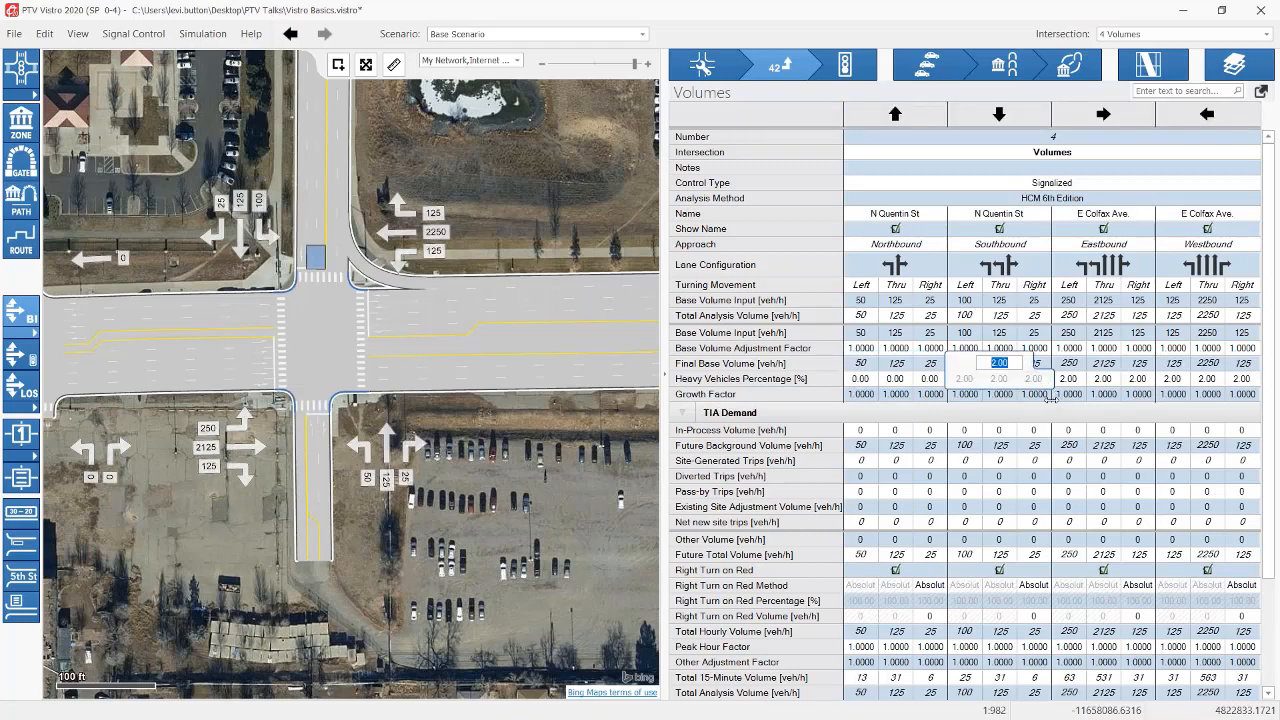
{"action": "type", "text": "1.00"}
{"action": "key", "text": "BackSpace"}
{"action": "key", "text": "BackSpace"}
{"action": "type", "text": "25"}
{"action": "key", "text": "Return"}
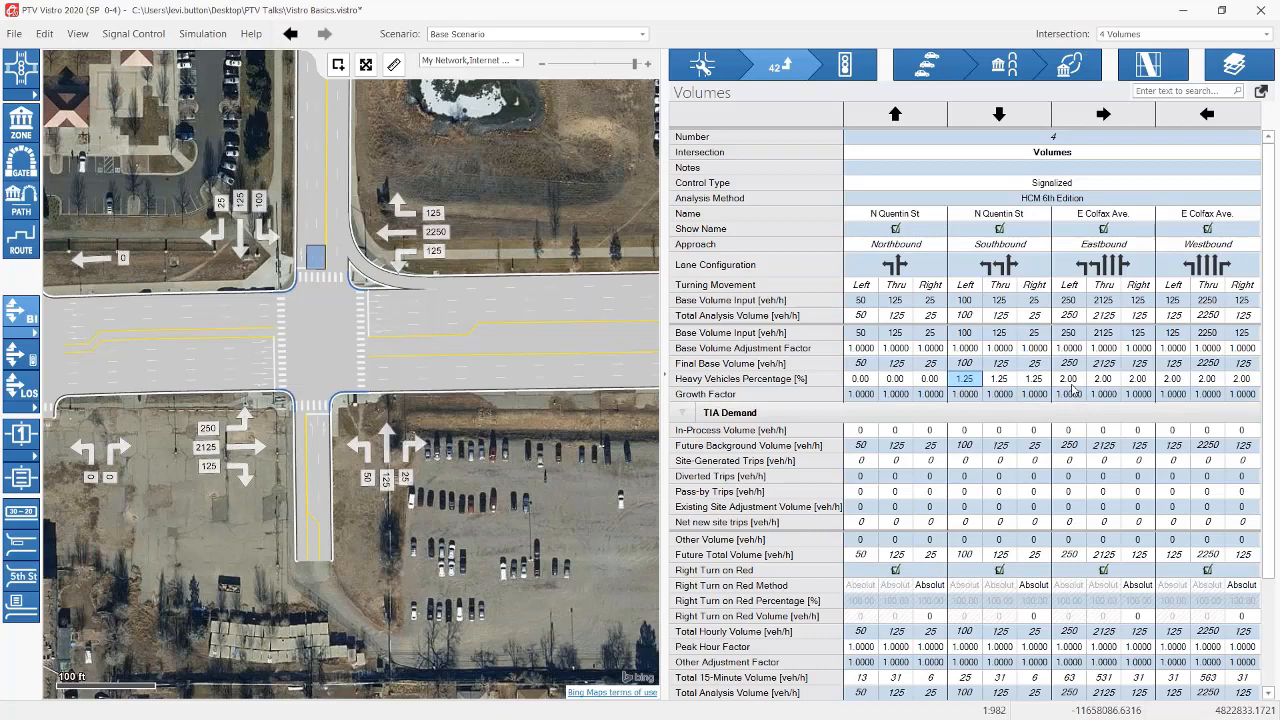
Step: Set the heavy vehicles percentage to 4 for all eastbound and westbound E Colfax Ave. movements at once
{"action": "left_click_drag", "start_coordinate": [1072, 388], "coordinate": [1248, 384]}
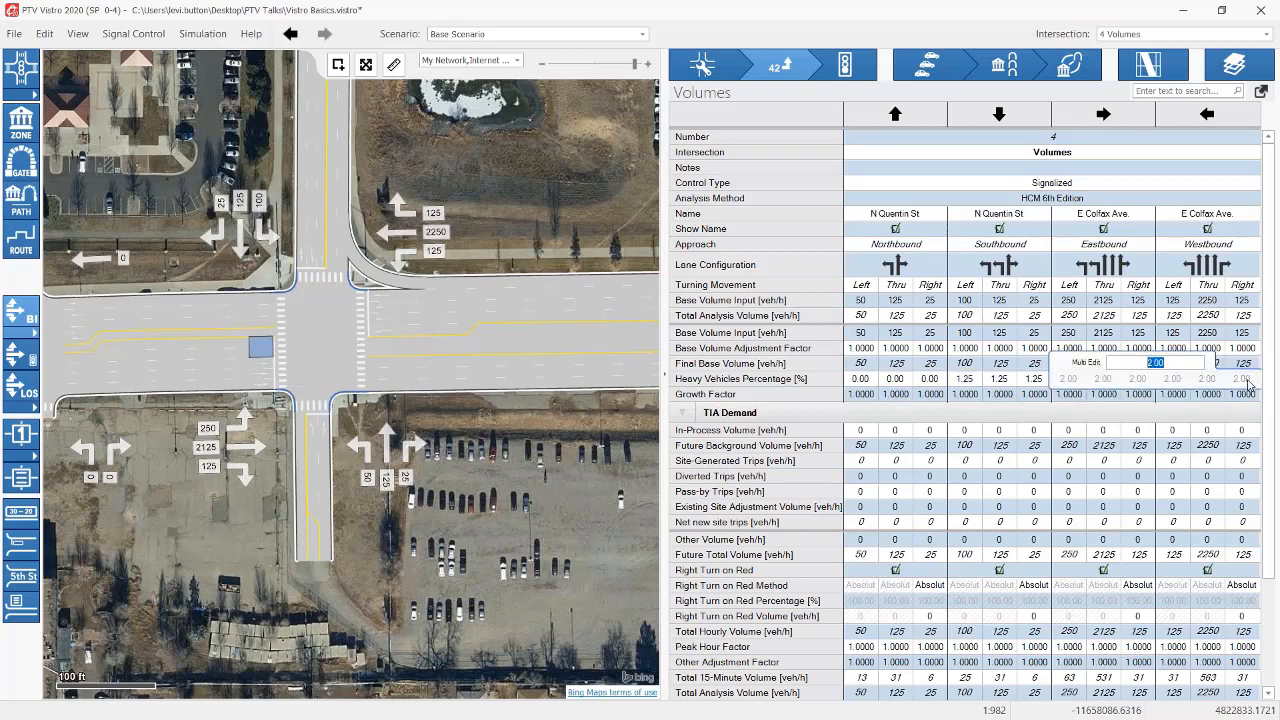
{"action": "type", "text": "4"}
{"action": "key", "text": "Return"}
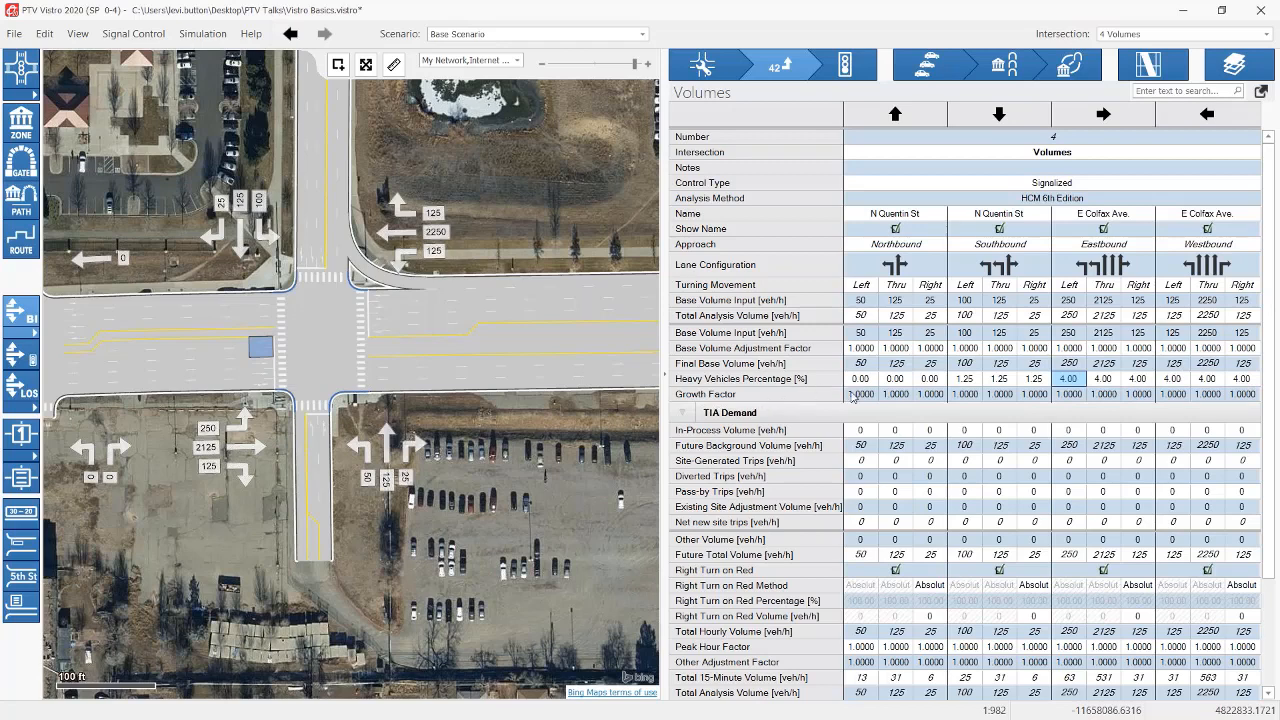
Step: Try a growth factor of 1.05 on the northbound left turn and compare its base volume with its total analysis volume
{"action": "left_click", "coordinate": [863, 395]}
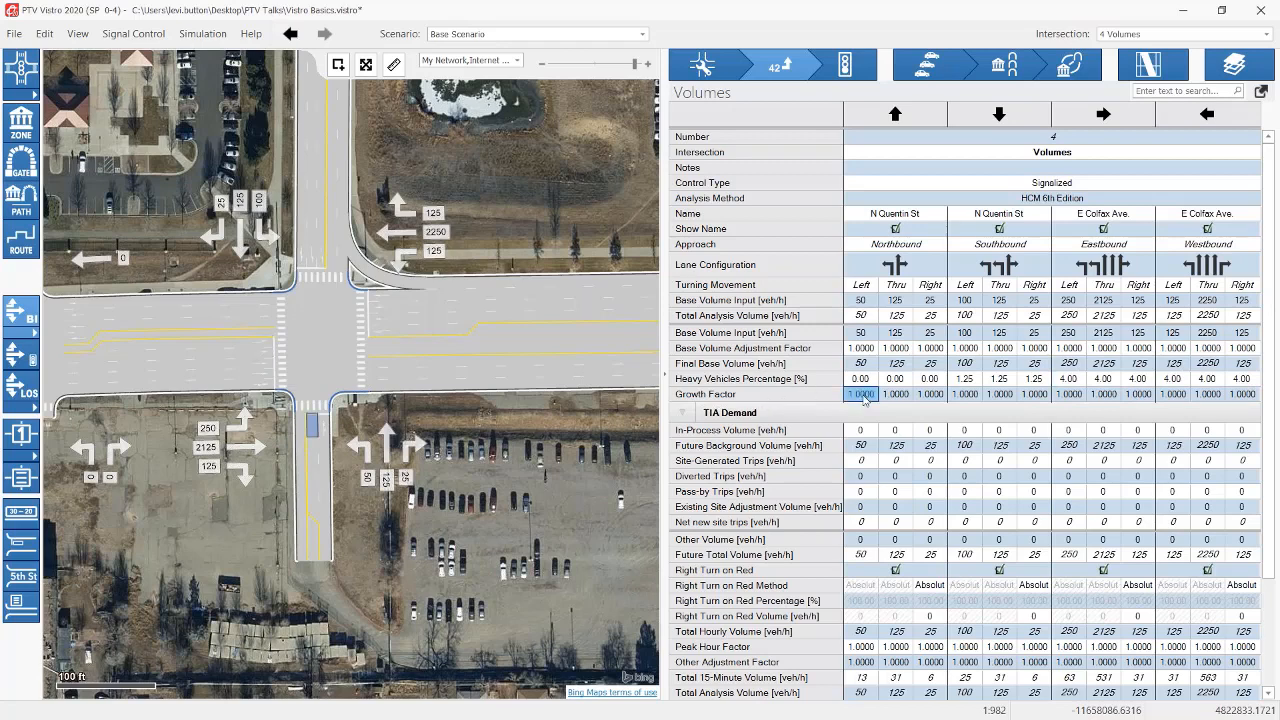
{"action": "left_click", "coordinate": [864, 396]}
{"action": "type", "text": "5"}
{"action": "key", "text": "Return"}
{"action": "left_click", "coordinate": [862, 350]}
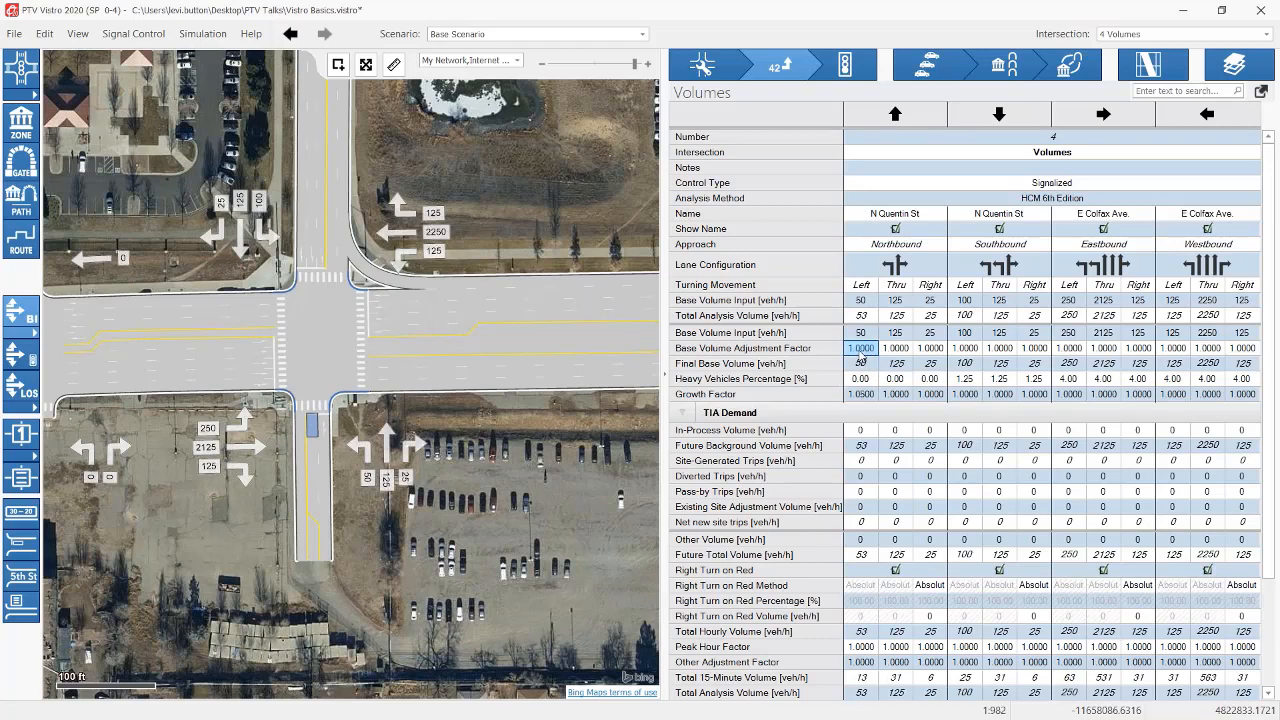
{"action": "left_click", "coordinate": [863, 334]}
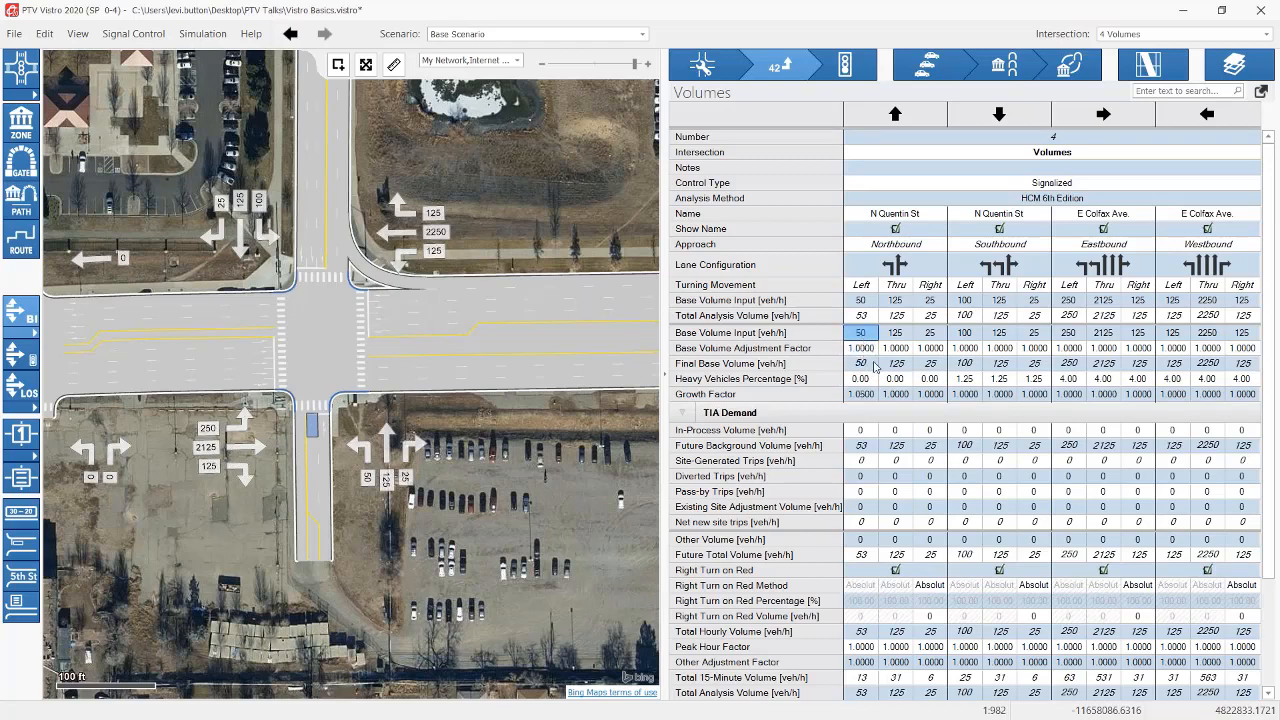
{"action": "left_click", "coordinate": [866, 396]}
{"action": "left_click", "coordinate": [868, 318]}
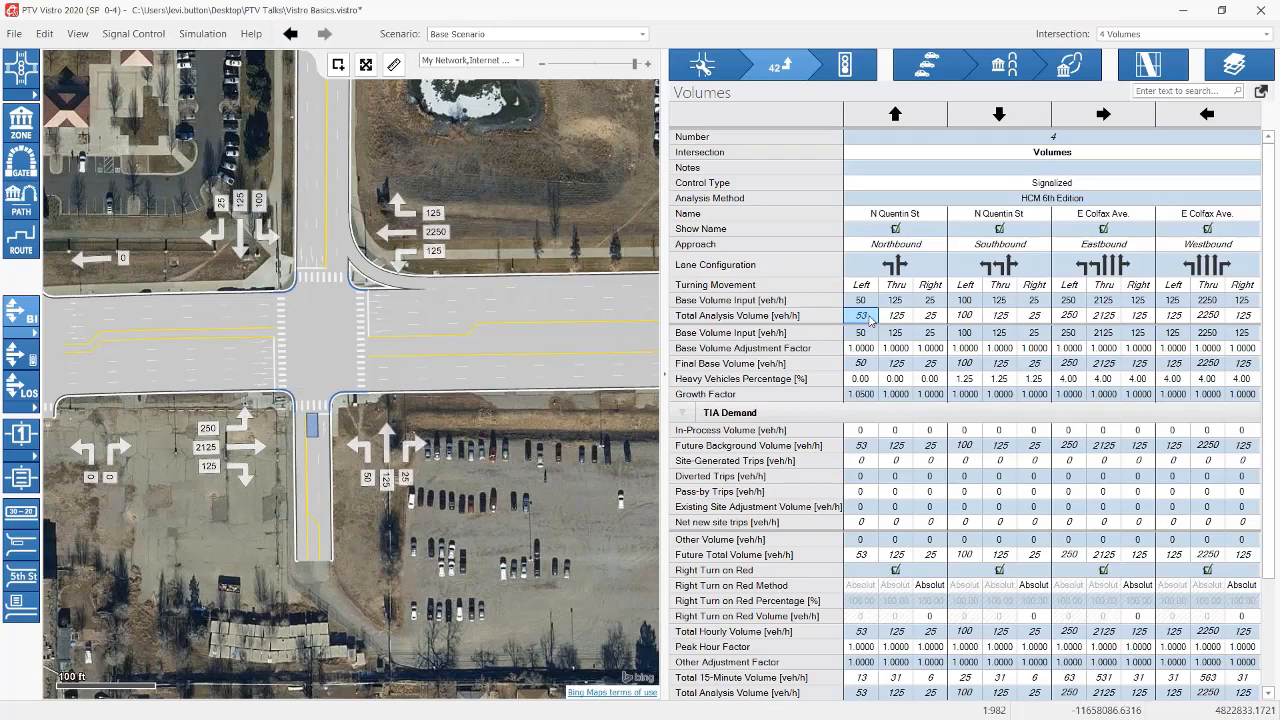
Step: Reset the northbound left turn's growth factor to 1
{"action": "left_click", "coordinate": [862, 396]}
{"action": "type", "text": "1"}
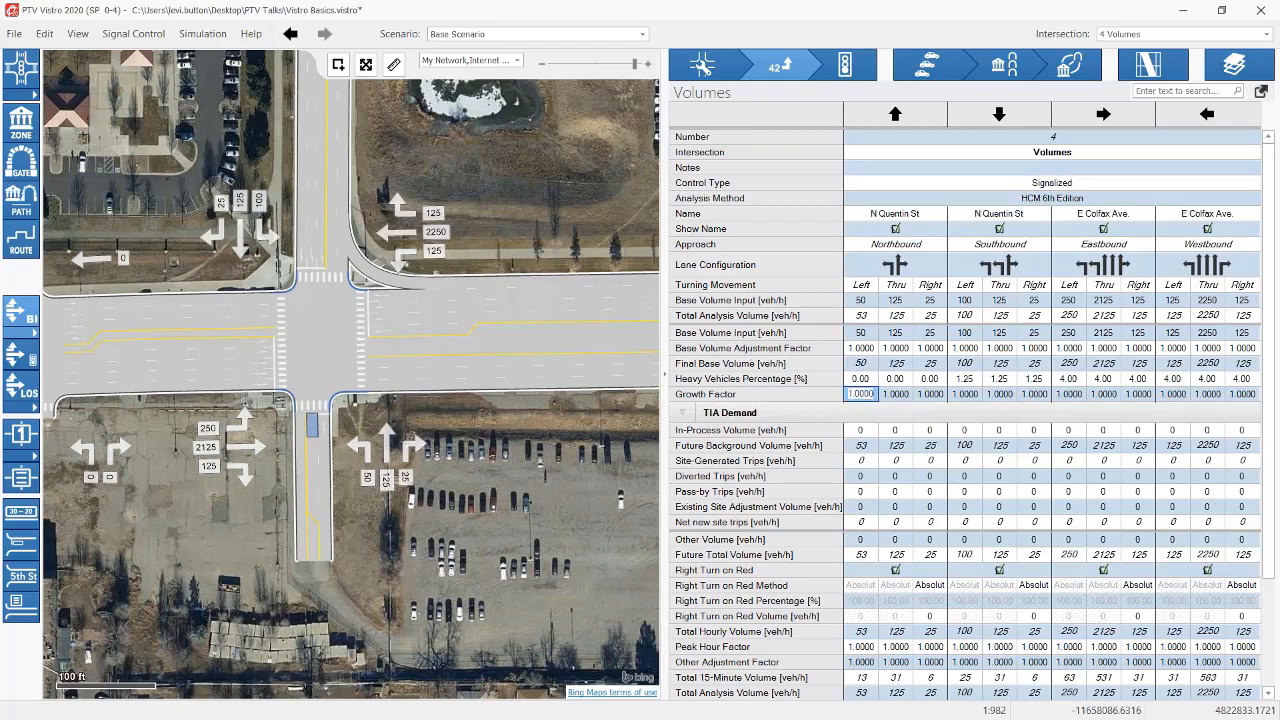
{"action": "left_click", "coordinate": [899, 398]}
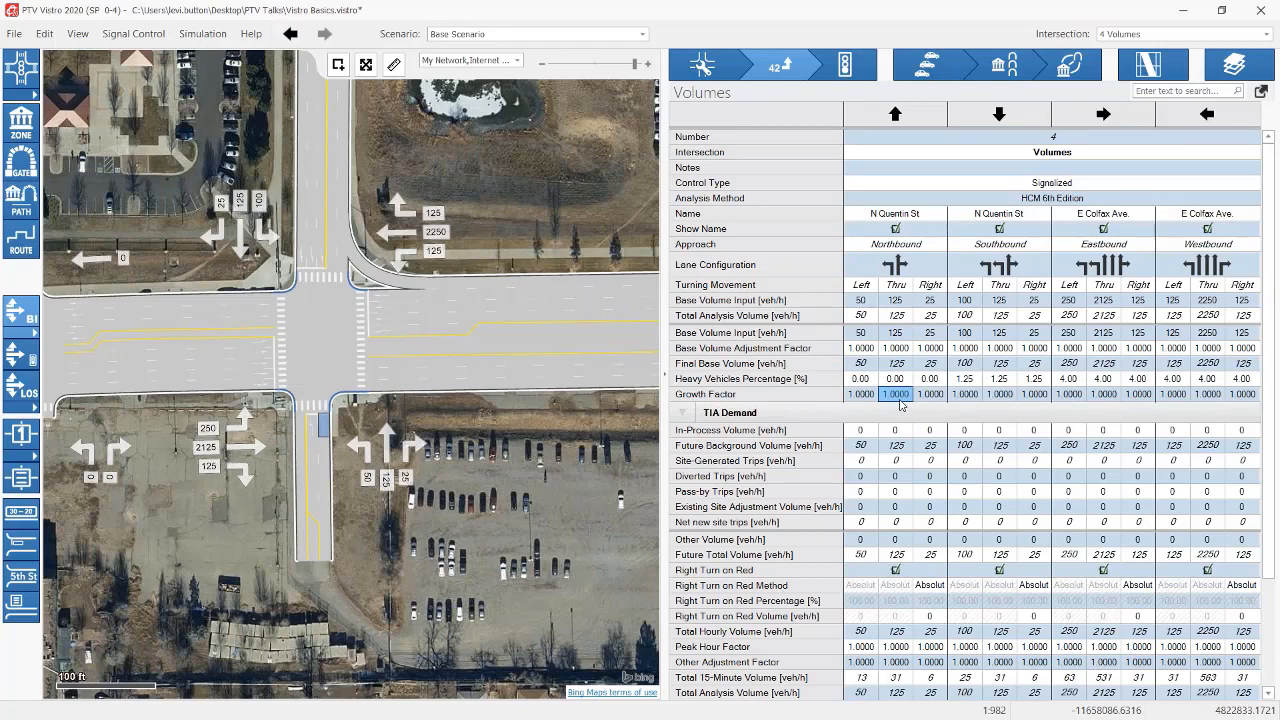
{"action": "left_click", "coordinate": [44, 33]}
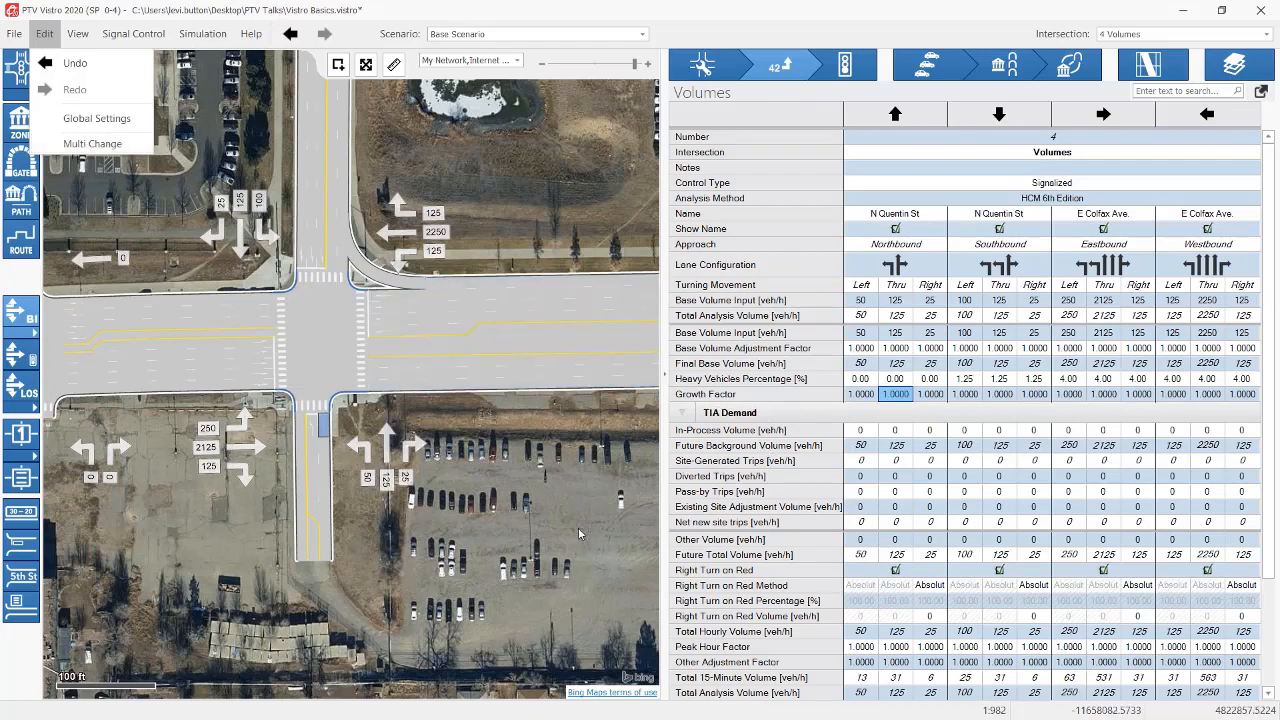
{"action": "left_click", "coordinate": [538, 543]}
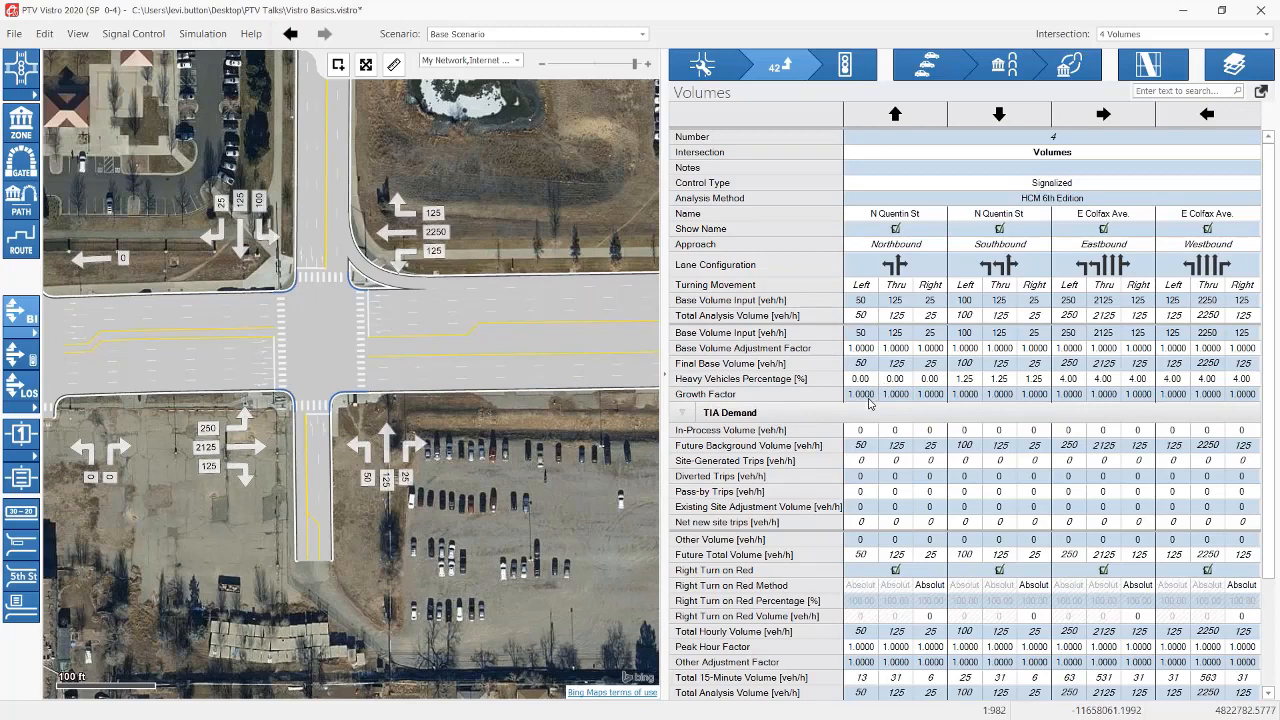
Step: Collapse the TIA Demand section of the volumes table
{"action": "scroll", "coordinate": [863, 408], "scroll_direction": "down", "scroll_amount": 2}
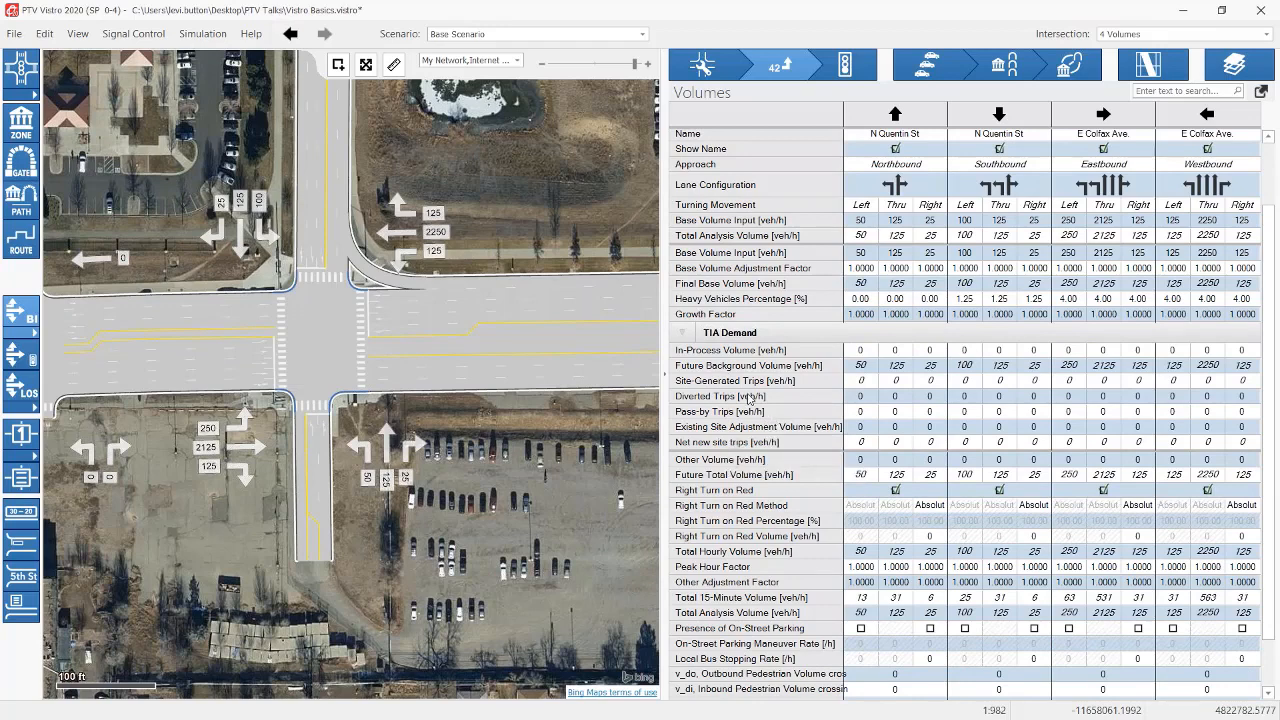
{"action": "left_click", "coordinate": [683, 334]}
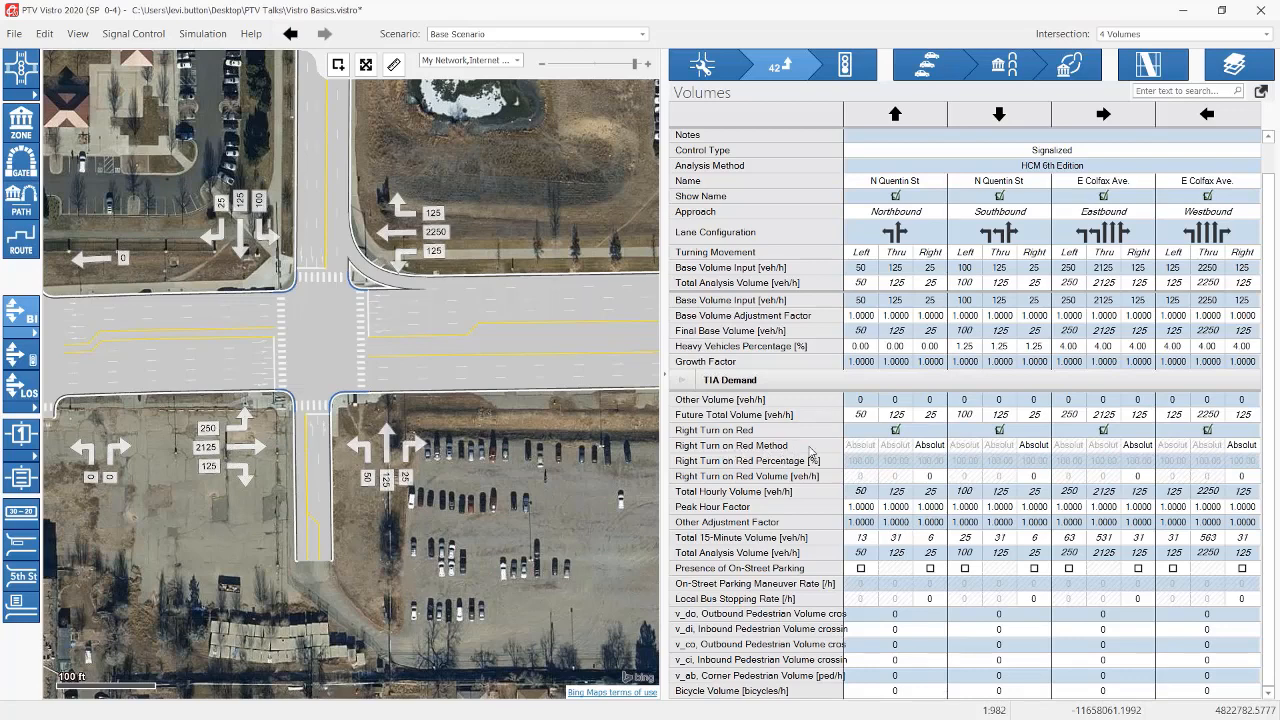
Step: Keep the northbound right turn on red method at Absolute Value and set its right turn on red volume to 10
{"action": "left_click", "coordinate": [938, 450]}
{"action": "left_click", "coordinate": [938, 450]}
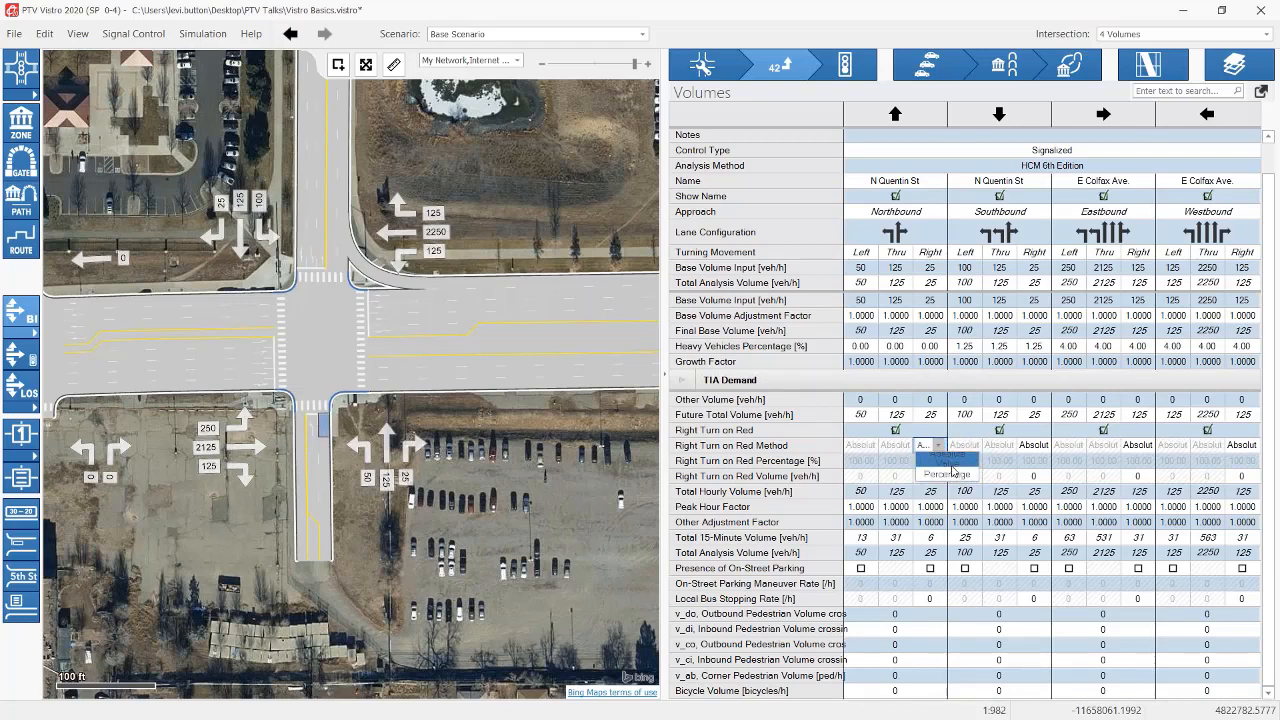
{"action": "left_click", "coordinate": [938, 460]}
{"action": "left_click", "coordinate": [934, 479]}
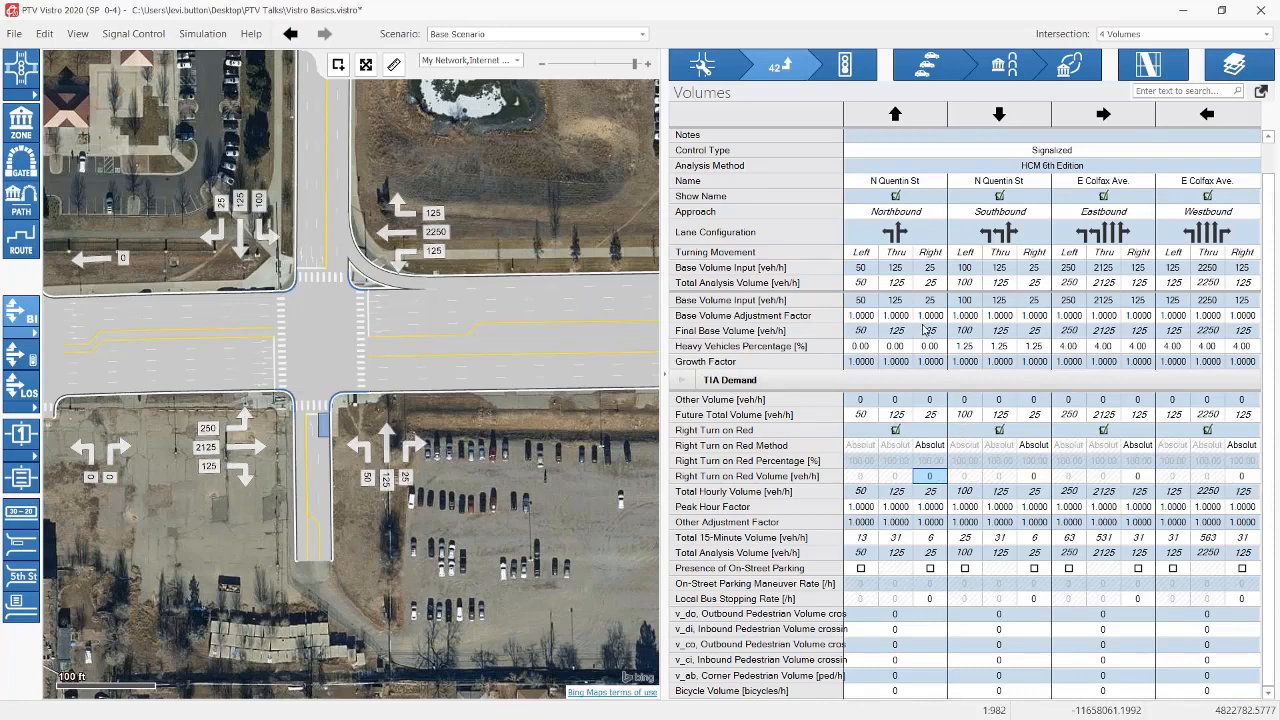
{"action": "left_click", "coordinate": [931, 481]}
{"action": "type", "text": "10"}
{"action": "left_click", "coordinate": [967, 480]}
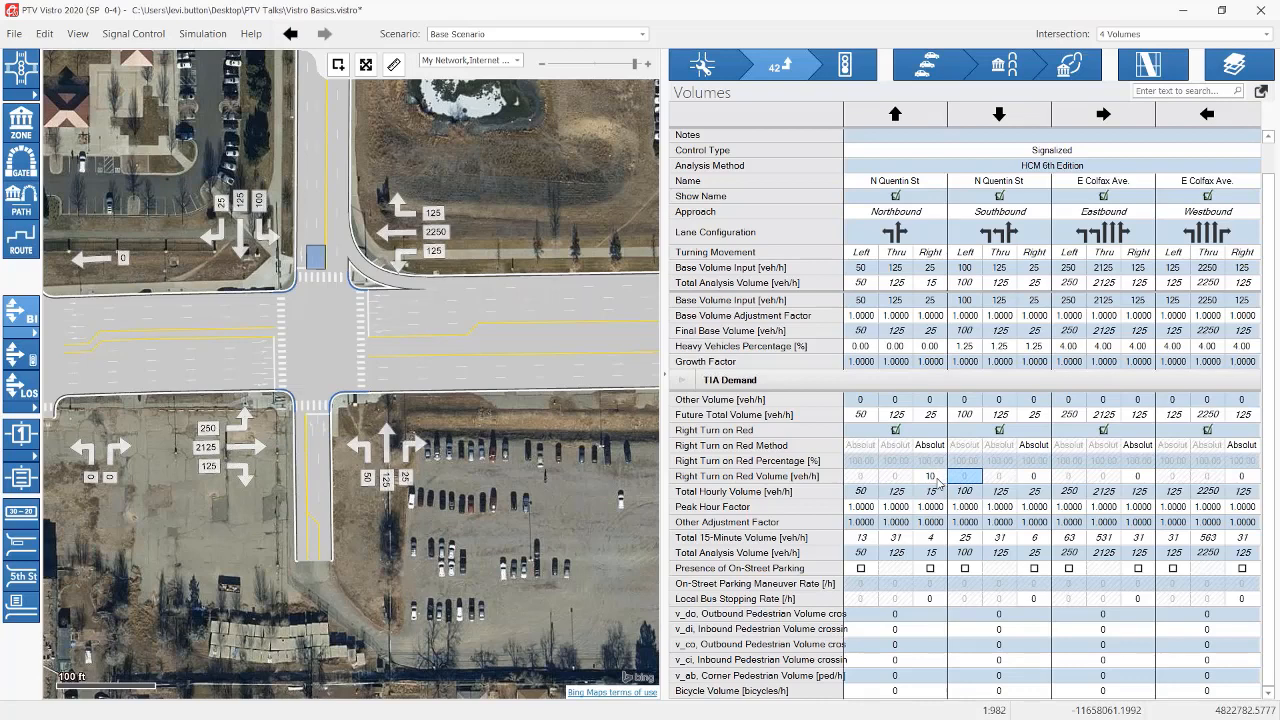
Step: Switch the northbound right turn on red method to Percentage and set the right turn on red percentage to 16
{"action": "left_click", "coordinate": [936, 445]}
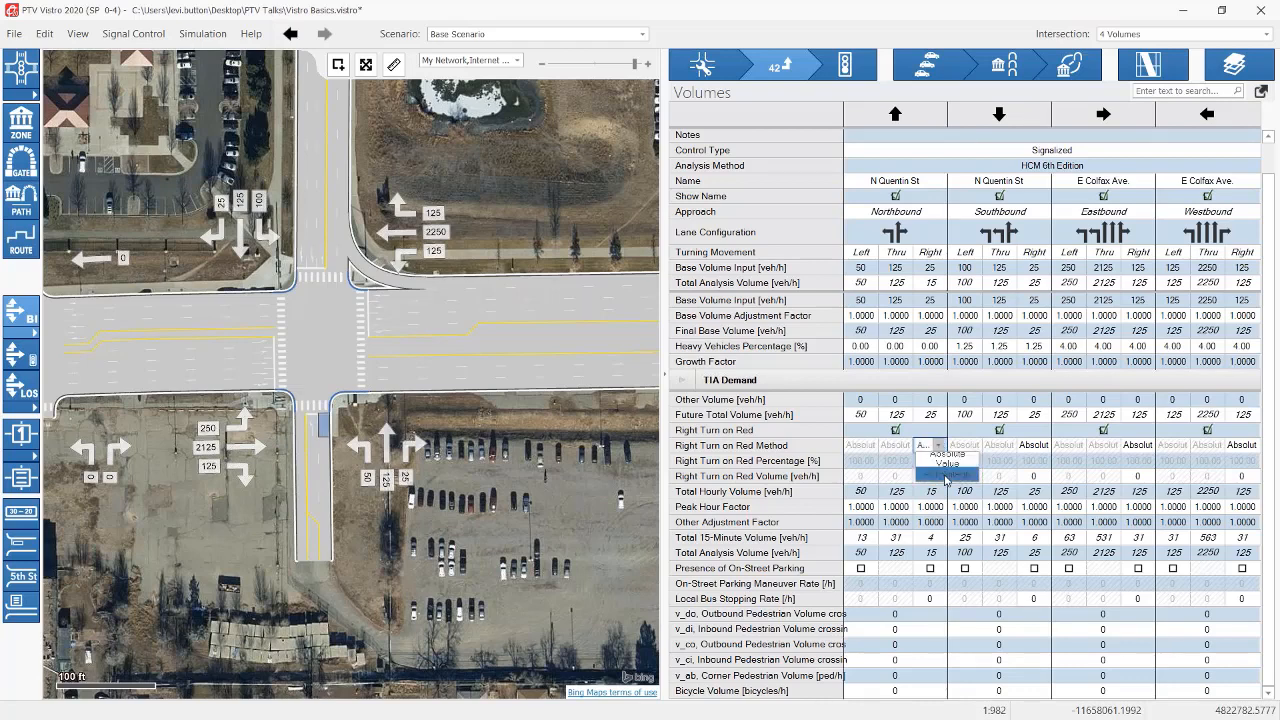
{"action": "left_click", "coordinate": [946, 477]}
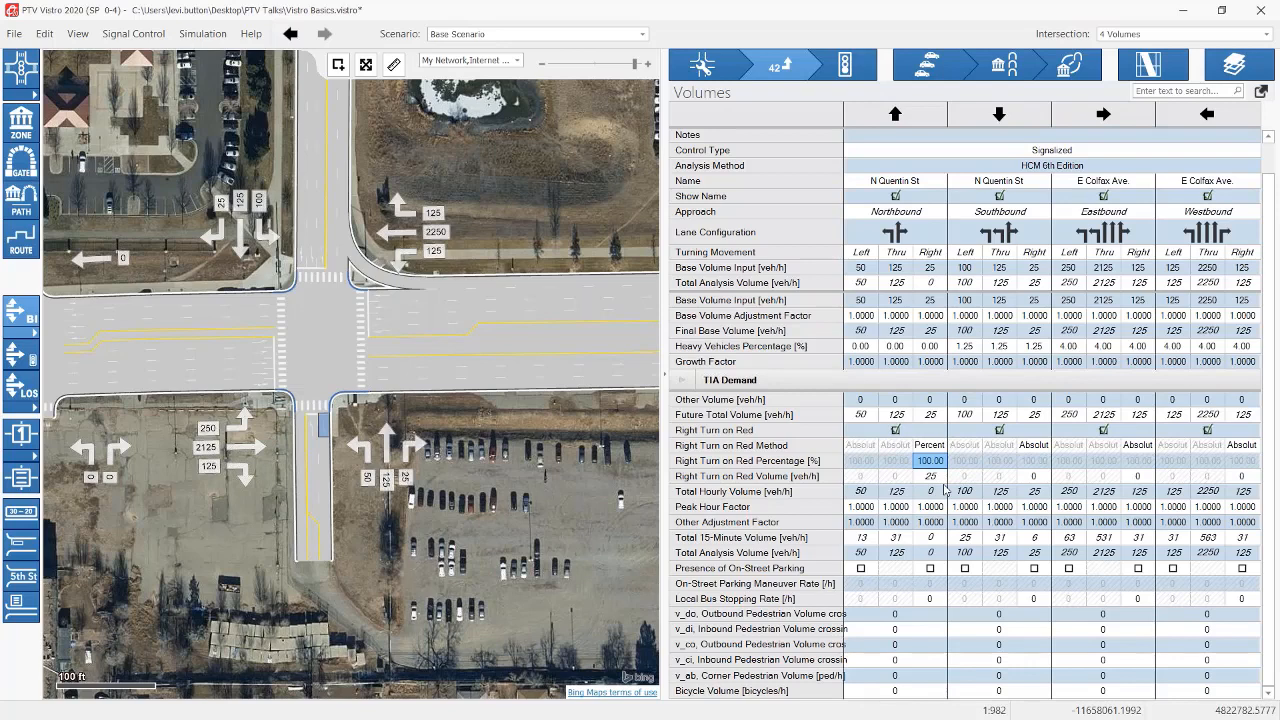
{"action": "type", "text": "16"}
{"action": "key", "text": "Return"}
Step: Test a northbound right-turn base volume of 50 against the total analysis volume, and restore the base volume to 25
{"action": "left_click", "coordinate": [935, 268]}
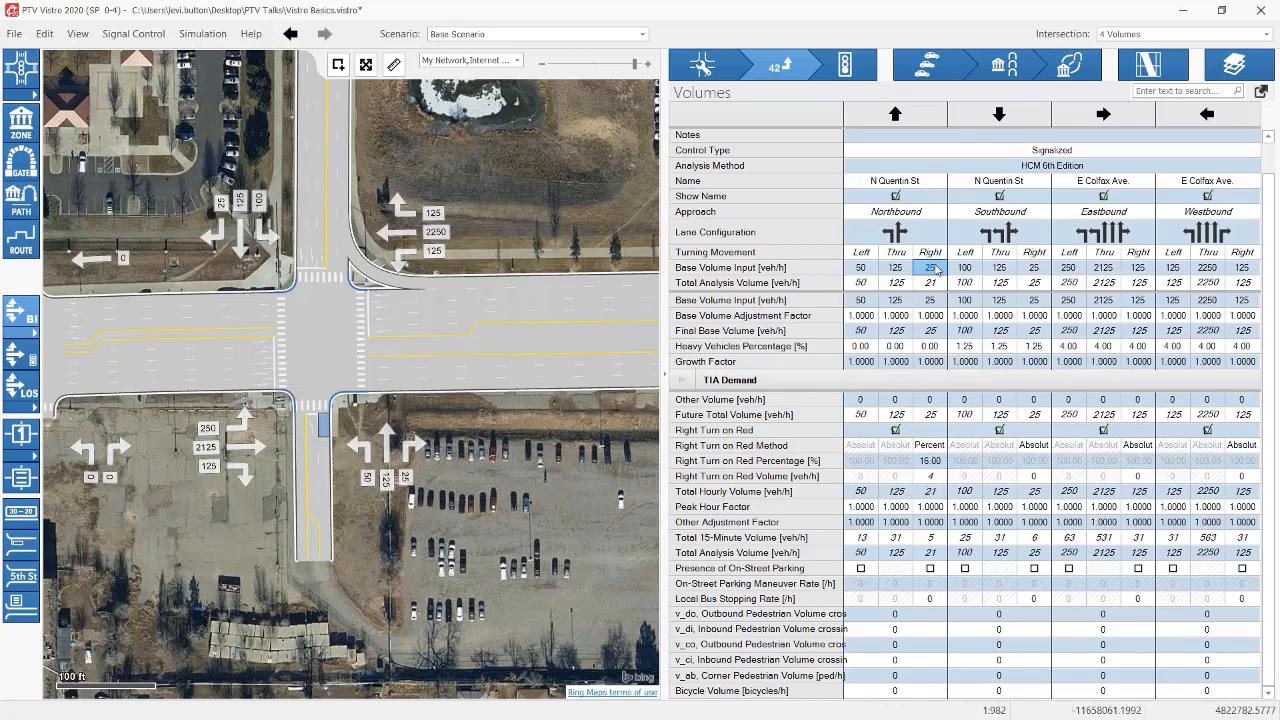
{"action": "type", "text": "50"}
{"action": "left_click", "coordinate": [937, 284]}
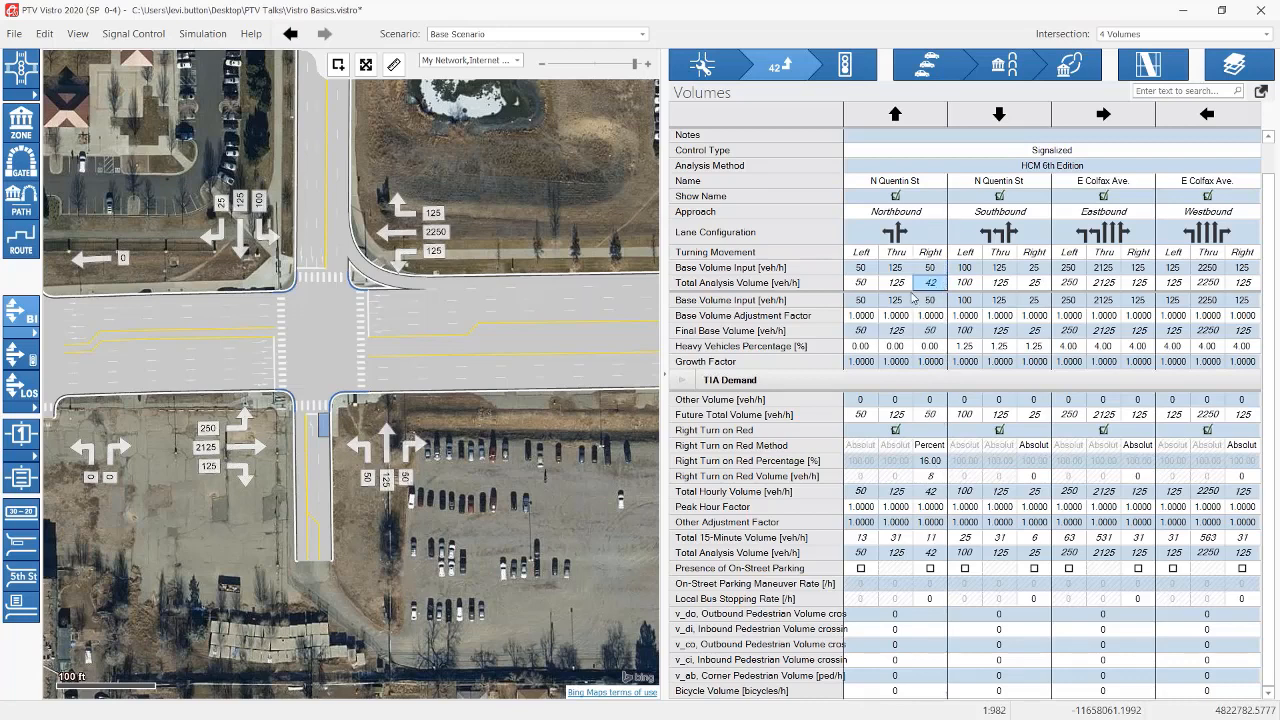
{"action": "left_click", "coordinate": [931, 268]}
{"action": "type", "text": "25"}
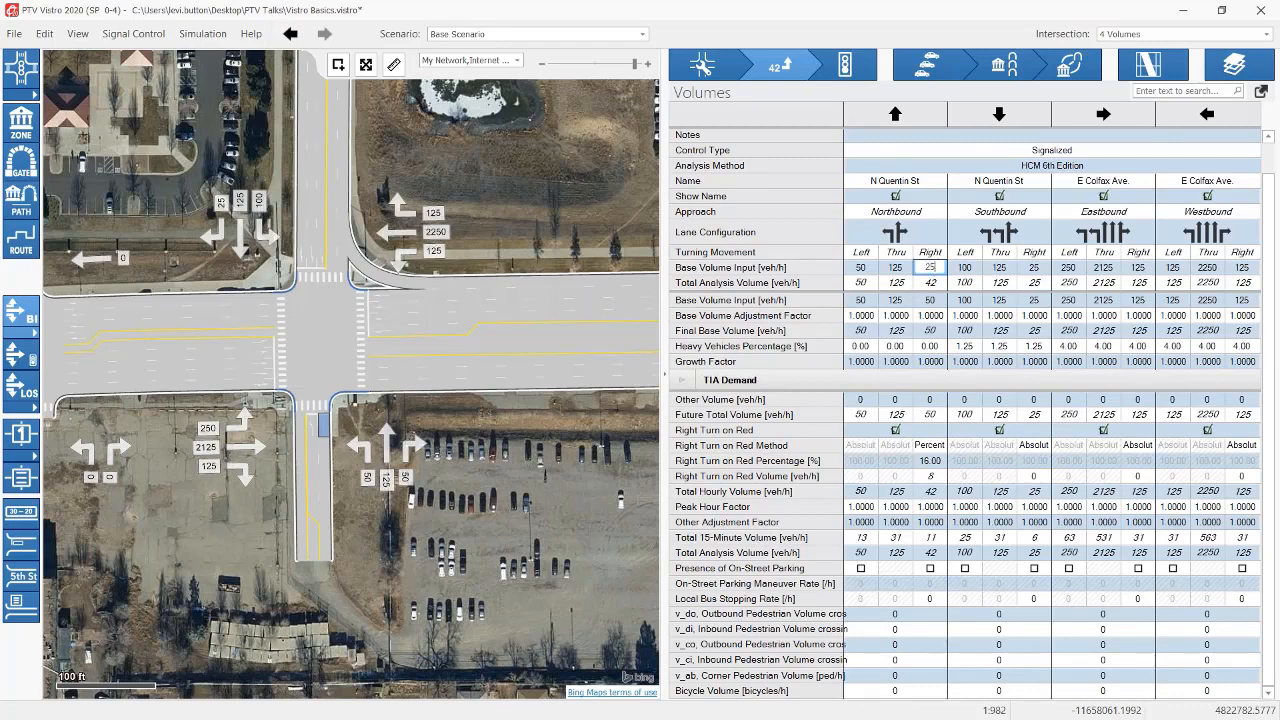
Step: Commit the northbound right-turn base volume of 25 and set the right-turn-on-red method to percentage for the southbound, eastbound and westbound rights
{"action": "key", "text": "Return"}
{"action": "left_click", "coordinate": [1034, 445]}
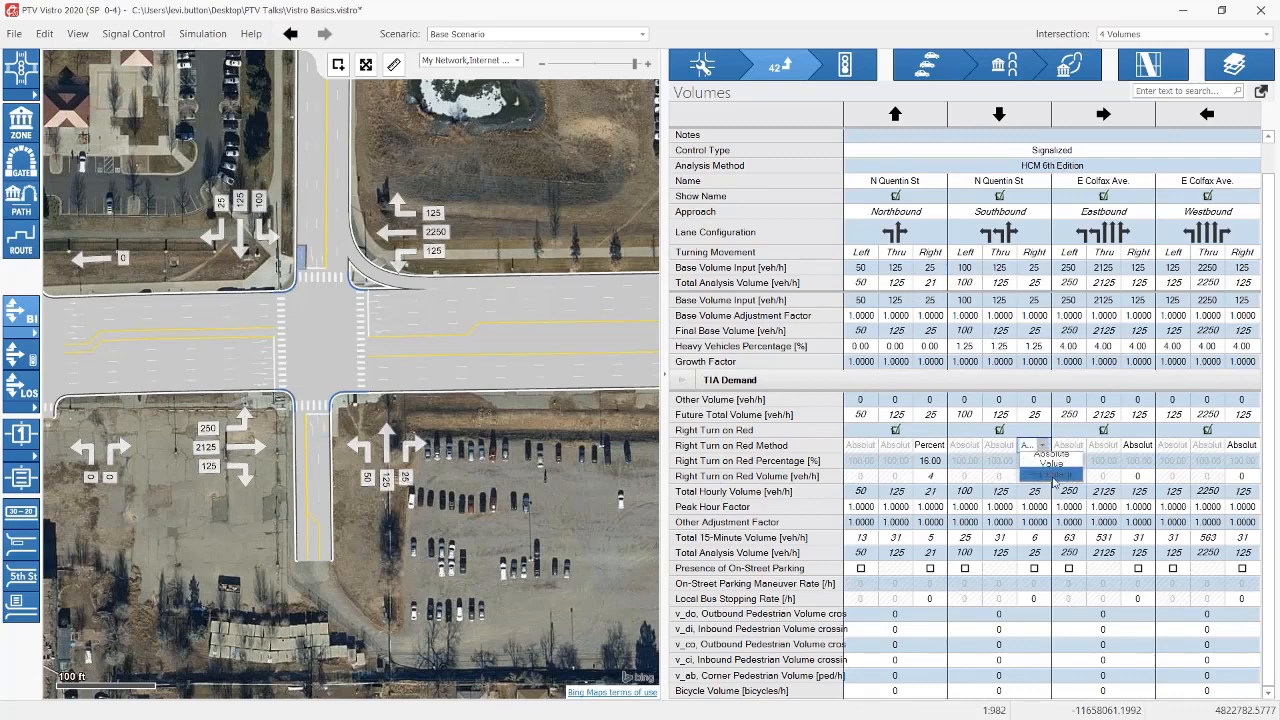
{"action": "left_click", "coordinate": [1053, 478]}
{"action": "left_click", "coordinate": [1138, 445]}
{"action": "left_click", "coordinate": [1157, 478]}
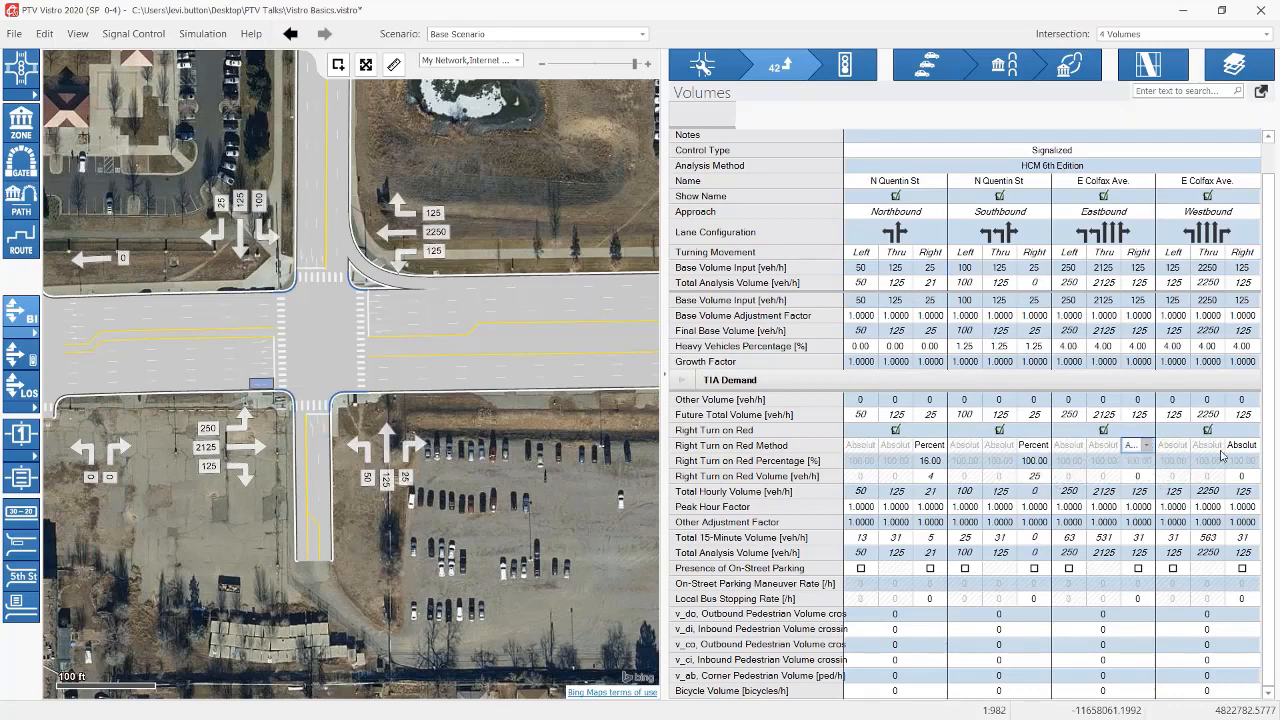
{"action": "left_click", "coordinate": [1240, 446]}
{"action": "left_click", "coordinate": [1240, 450]}
{"action": "left_click", "coordinate": [1240, 450]}
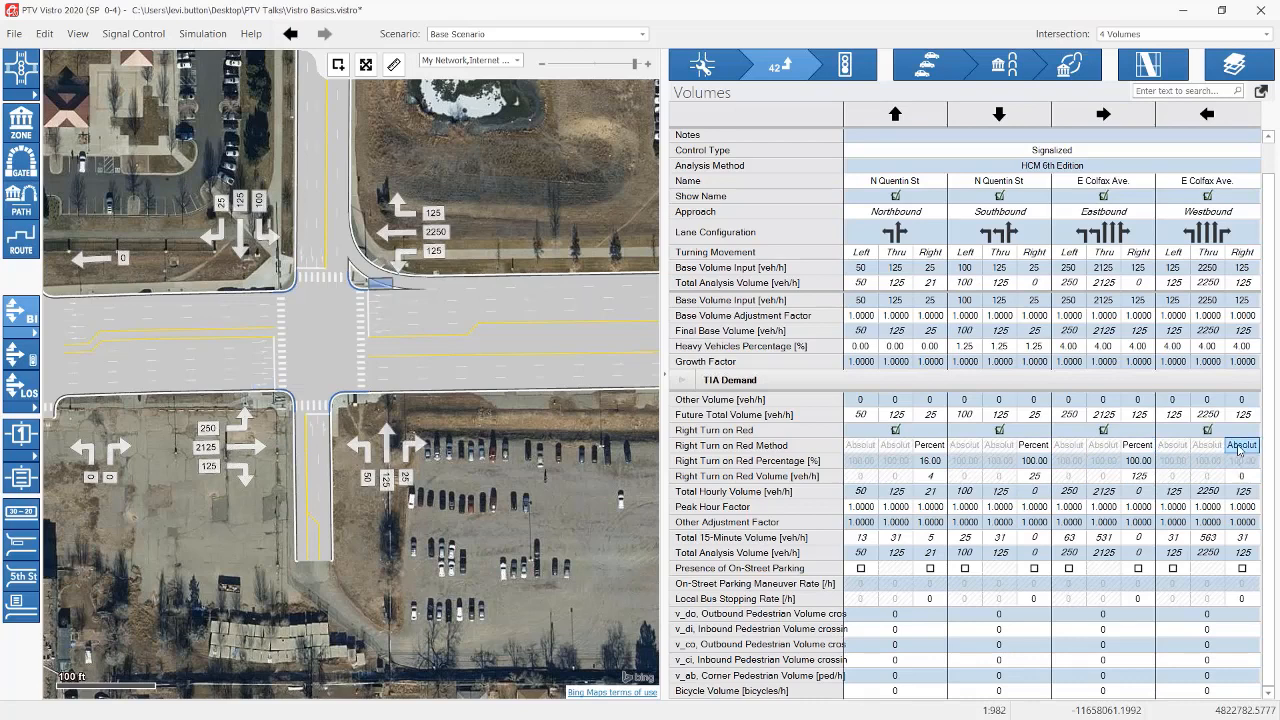
{"action": "left_click", "coordinate": [1240, 447]}
{"action": "left_click", "coordinate": [1229, 478]}
Step: Set the right-turn-on-red percentage to 16 for southbound, 15 for eastbound and 22 for westbound
{"action": "left_click", "coordinate": [1044, 463]}
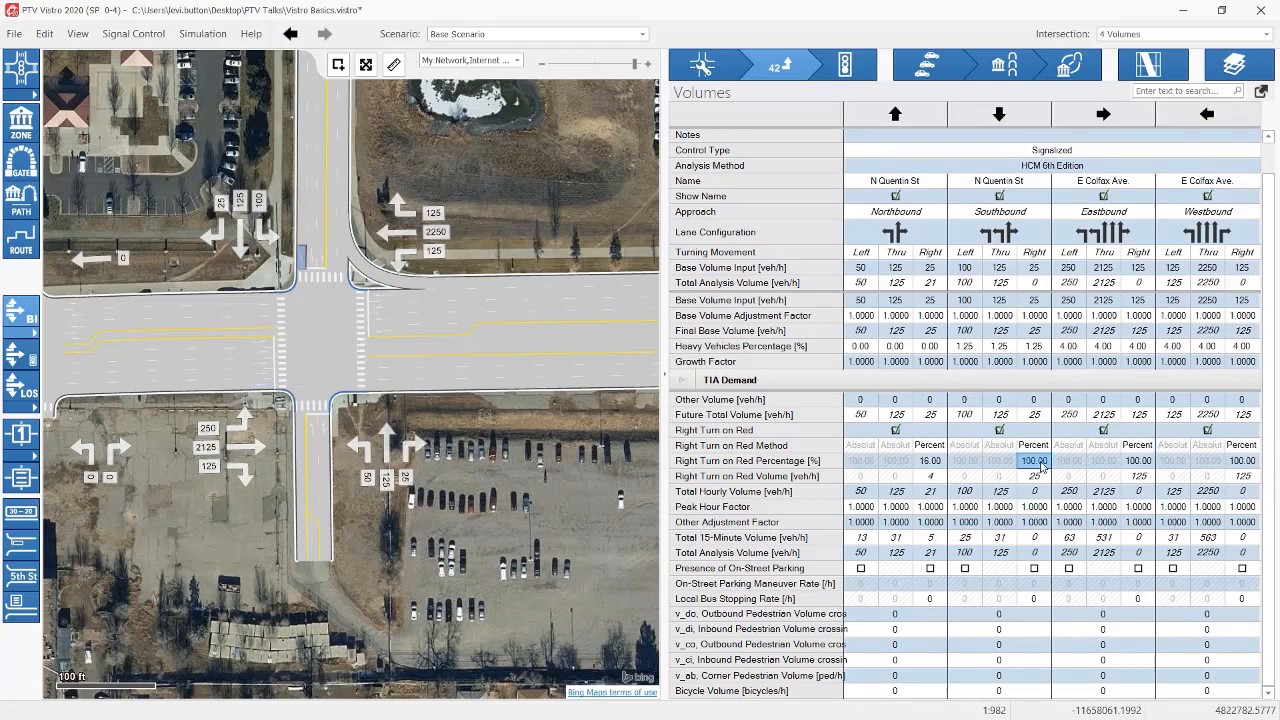
{"action": "type", "text": "16.00"}
{"action": "left_click", "coordinate": [1135, 461]}
{"action": "type", "text": "2"}
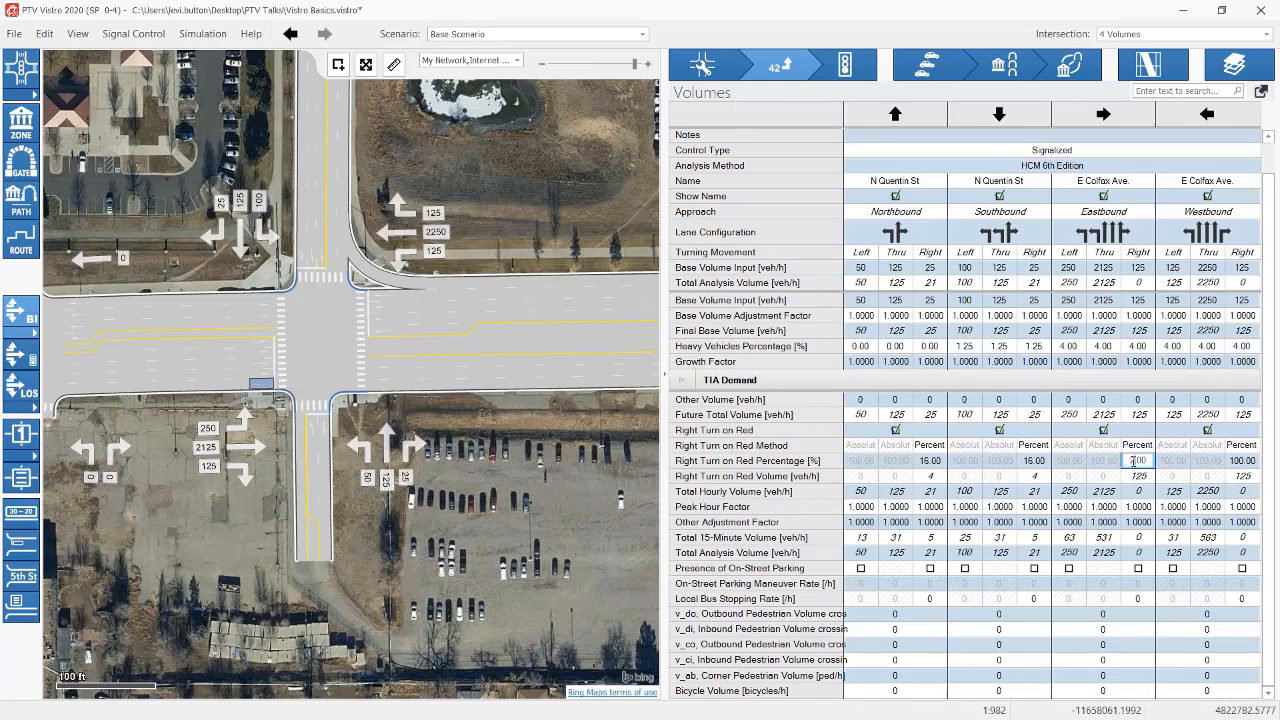
{"action": "type", "text": "5"}
{"action": "left_click", "coordinate": [1240, 461]}
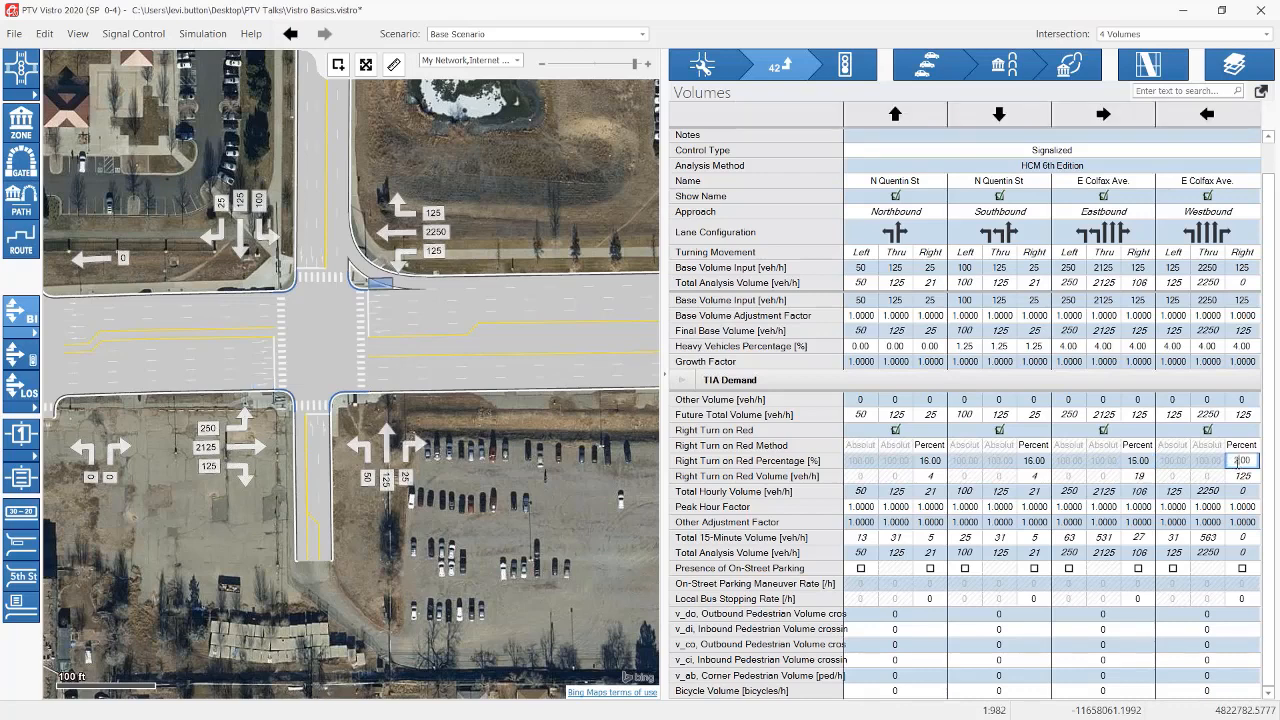
{"action": "type", "text": "22"}
{"action": "left_click", "coordinate": [1206, 476]}
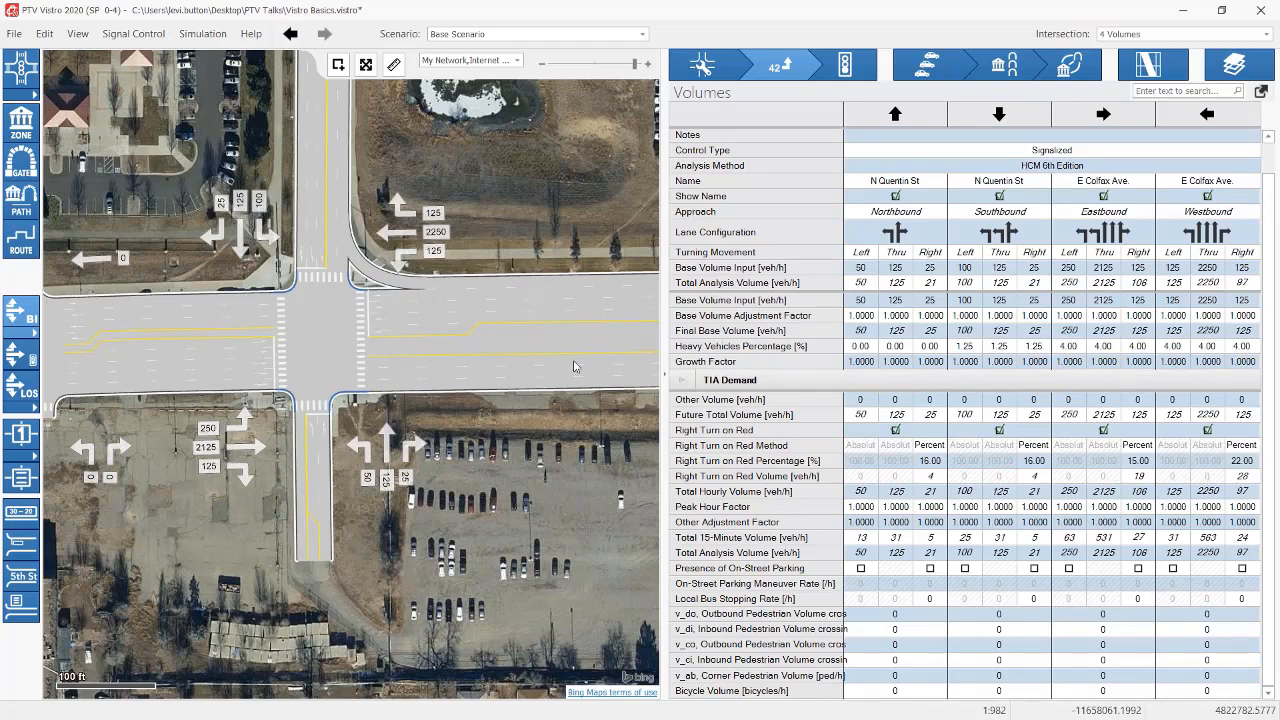
Step: Trace the northbound right-turn volume from base input through the growth factor and right-turn-on-red reduction to total hourly volume
{"action": "left_click", "coordinate": [932, 283]}
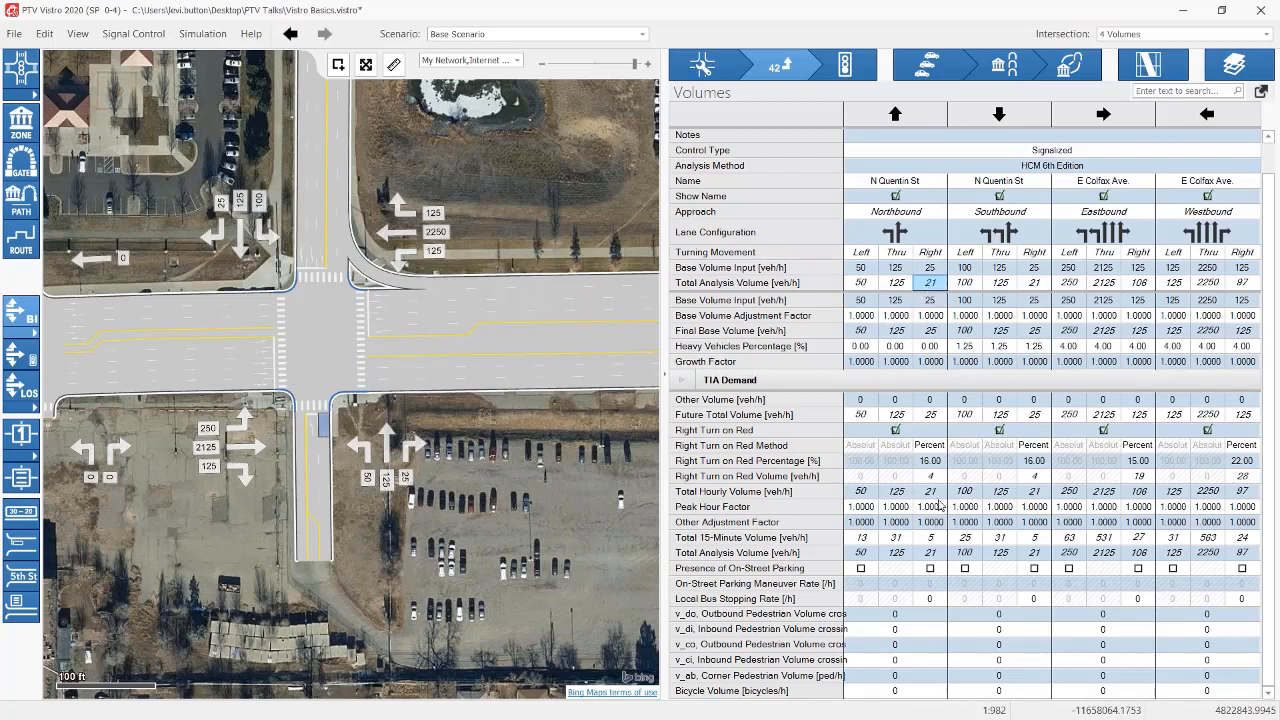
{"action": "left_click", "coordinate": [930, 301]}
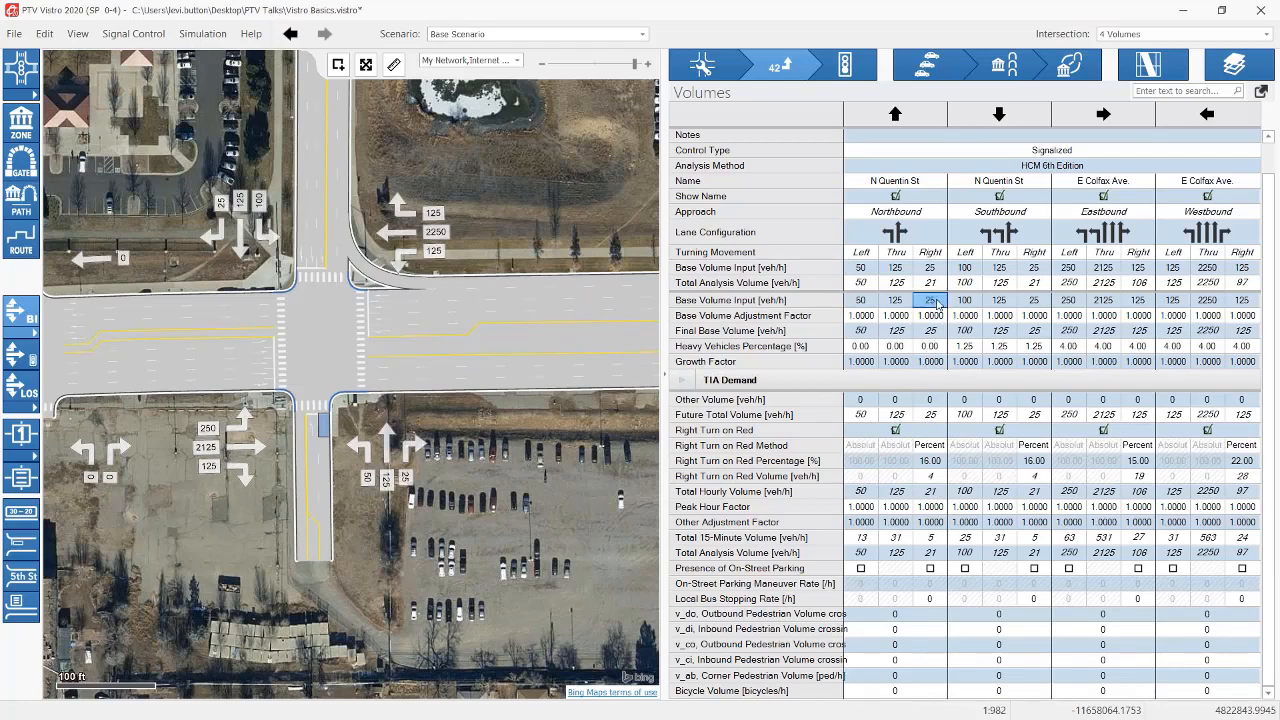
{"action": "left_click", "coordinate": [931, 354]}
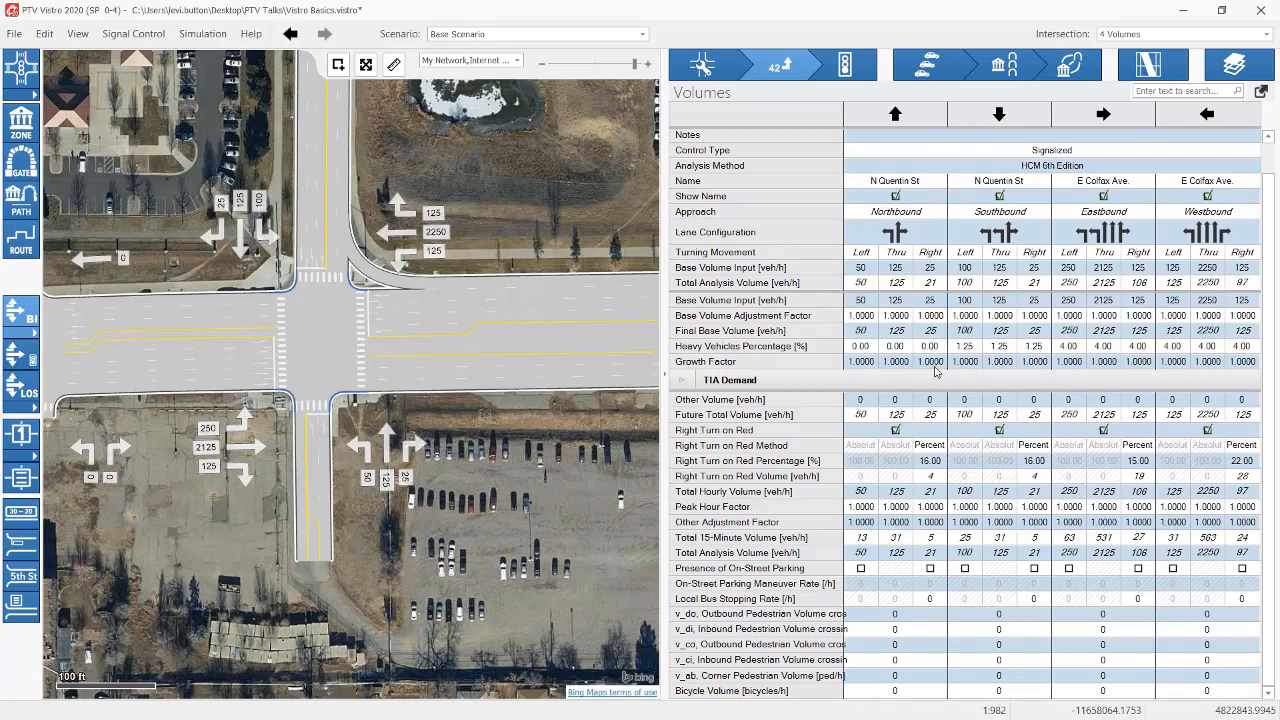
{"action": "left_click", "coordinate": [931, 477]}
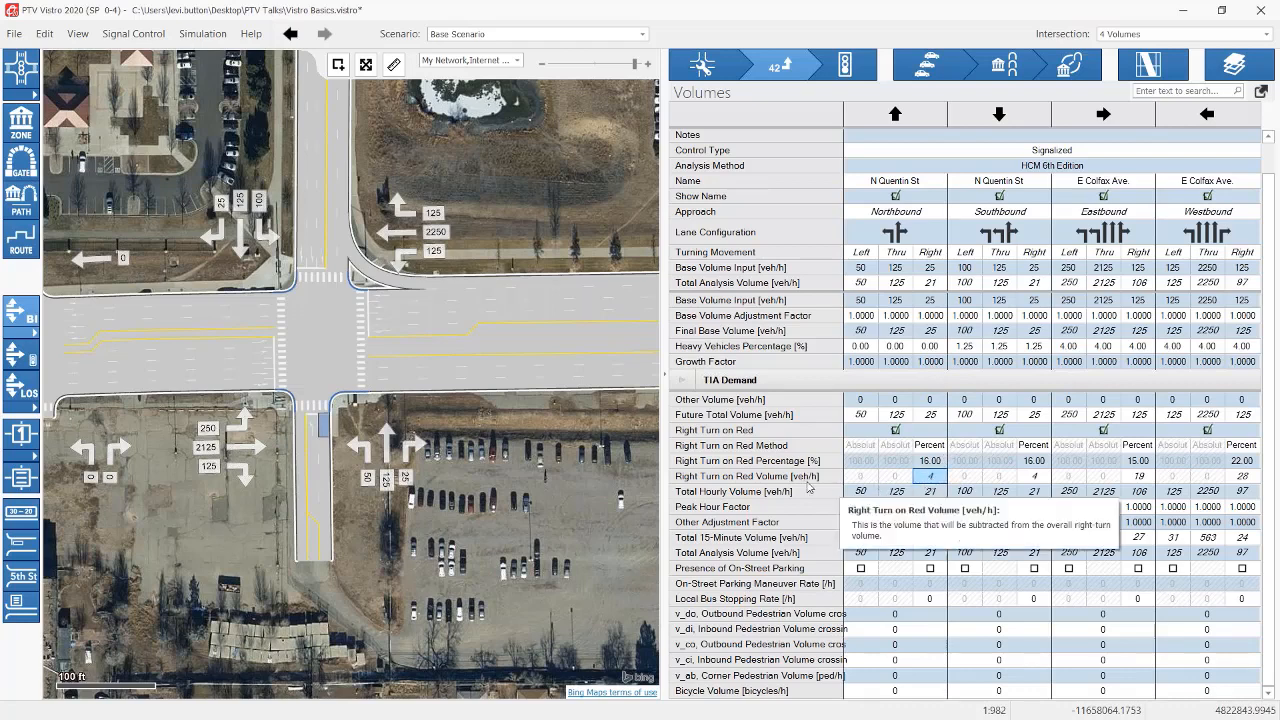
{"action": "left_click", "coordinate": [931, 492]}
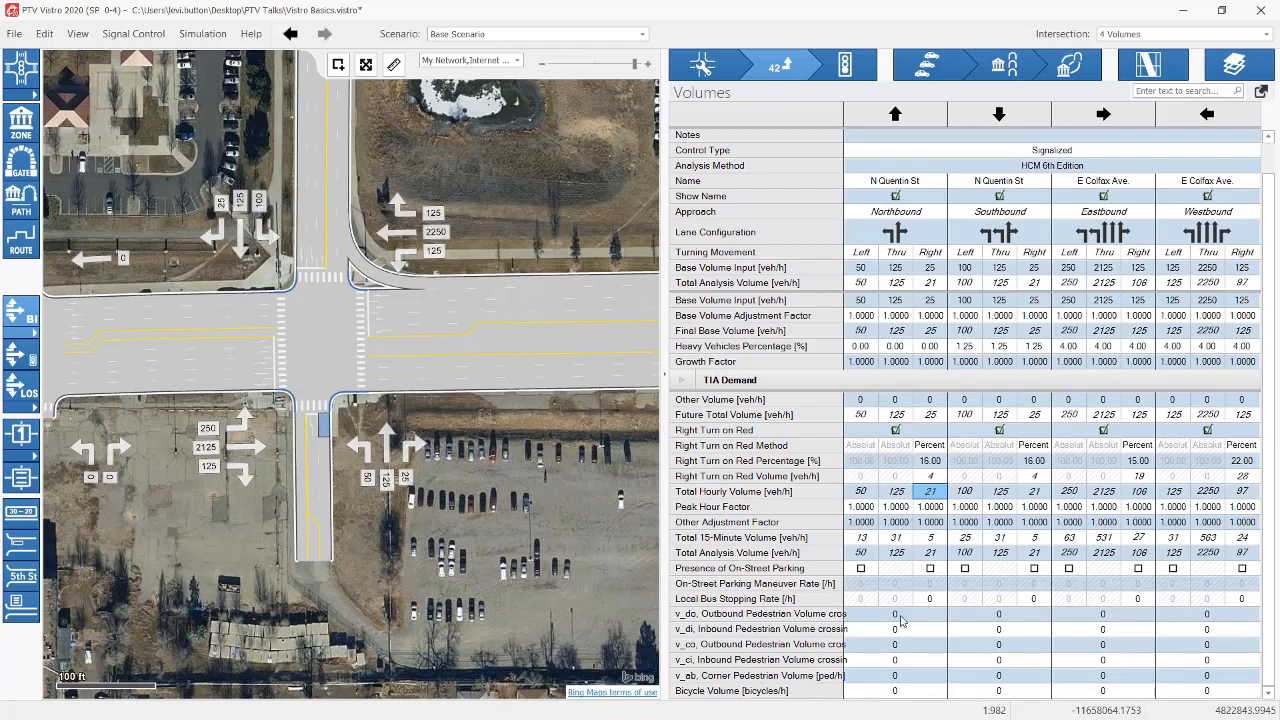
Step: Set the peak hour factor to 0.98 for all northbound and southbound movements
{"action": "left_click", "coordinate": [935, 508]}
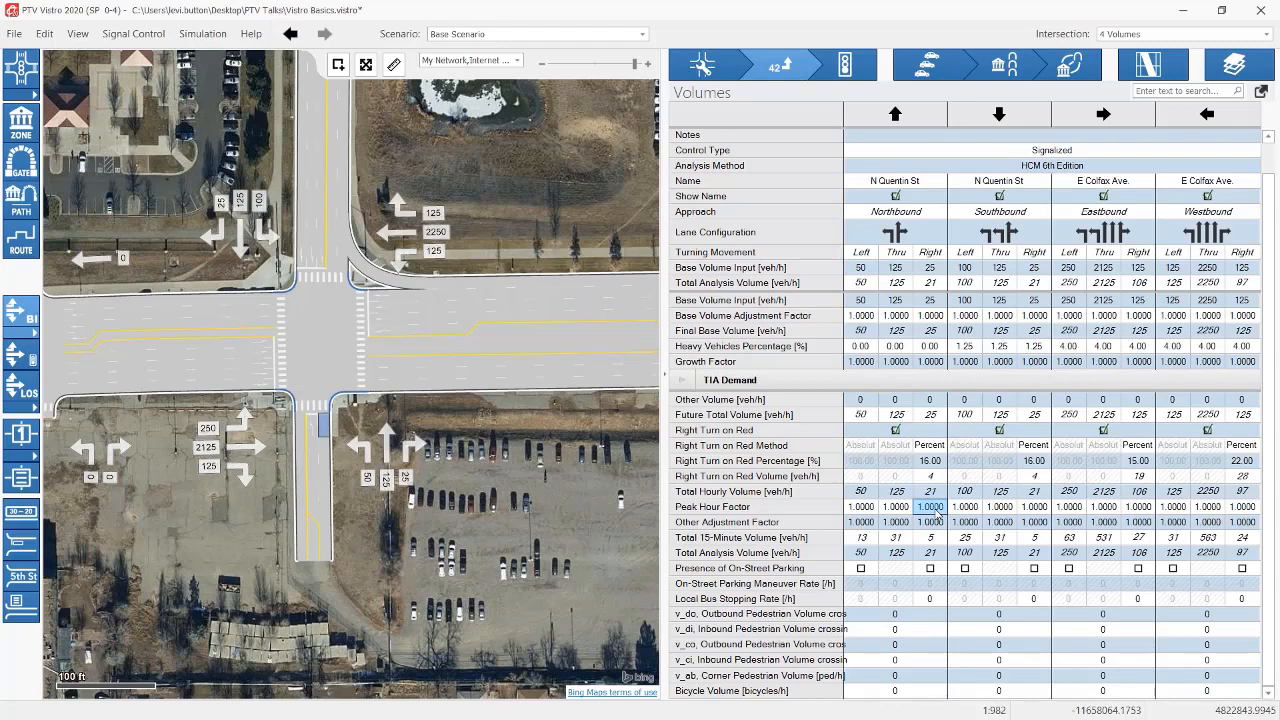
{"action": "left_click", "coordinate": [858, 507]}
{"action": "left_click", "coordinate": [931, 508], "text": "shift"}
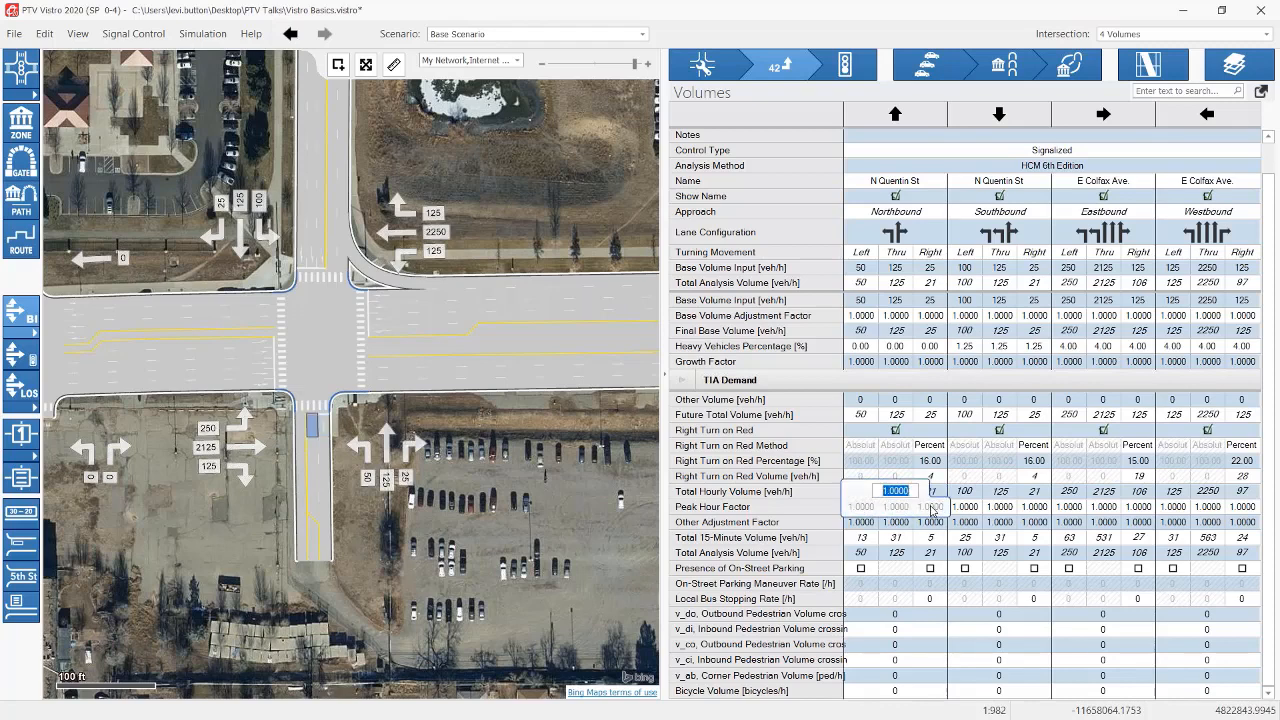
{"action": "type", "text": "98"}
{"action": "left_click", "coordinate": [965, 510]}
{"action": "left_click", "coordinate": [1043, 510], "text": "shift"}
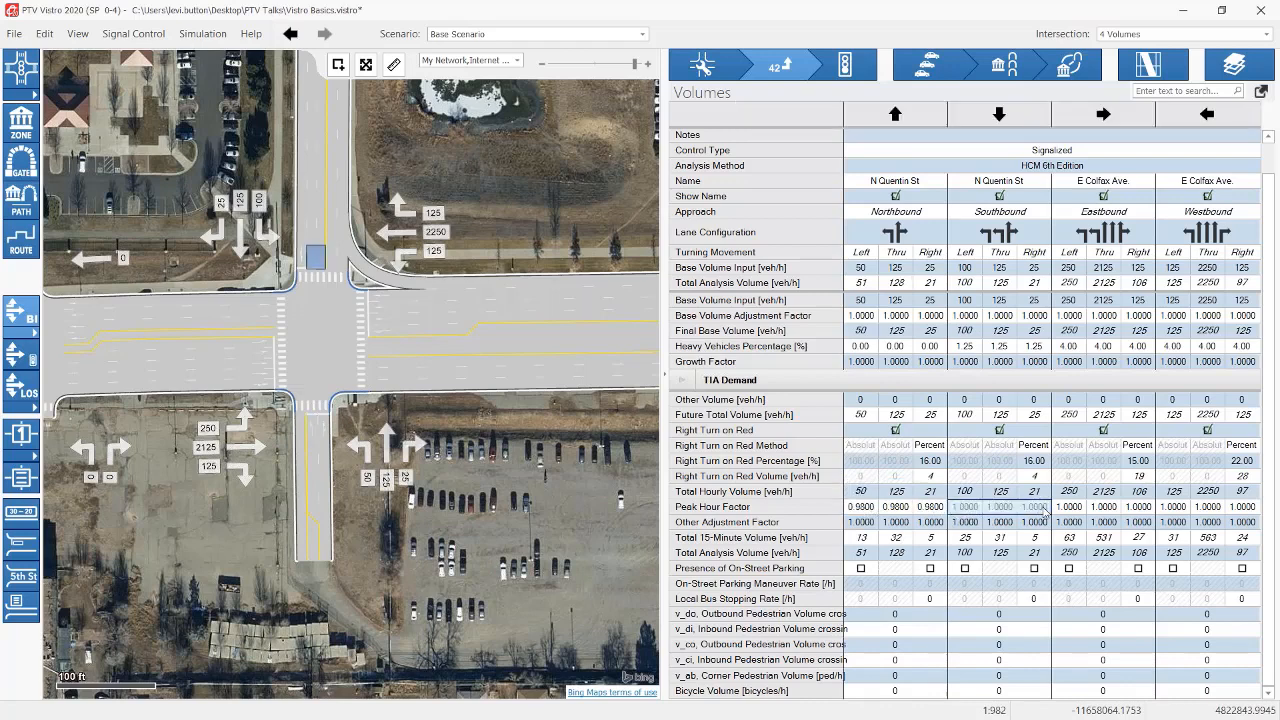
{"action": "type", "text": "0"}
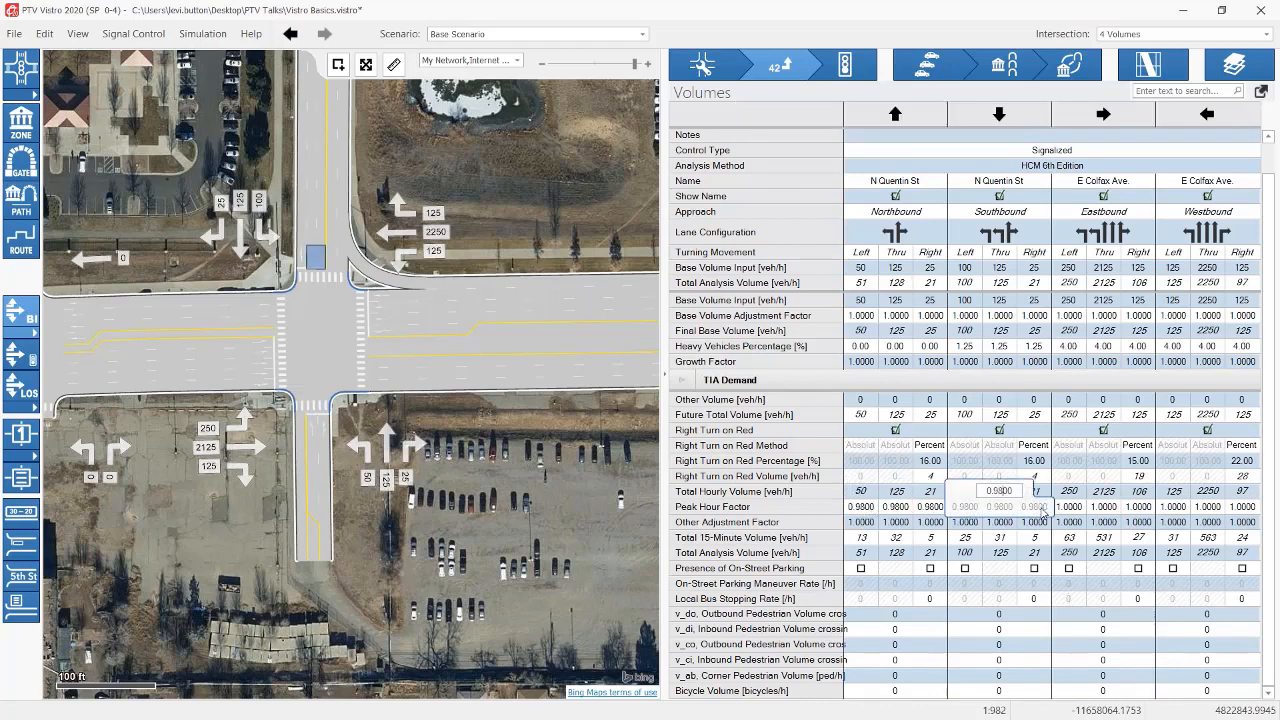
{"action": "type", "text": ".98"}
{"action": "key", "text": "Return"}
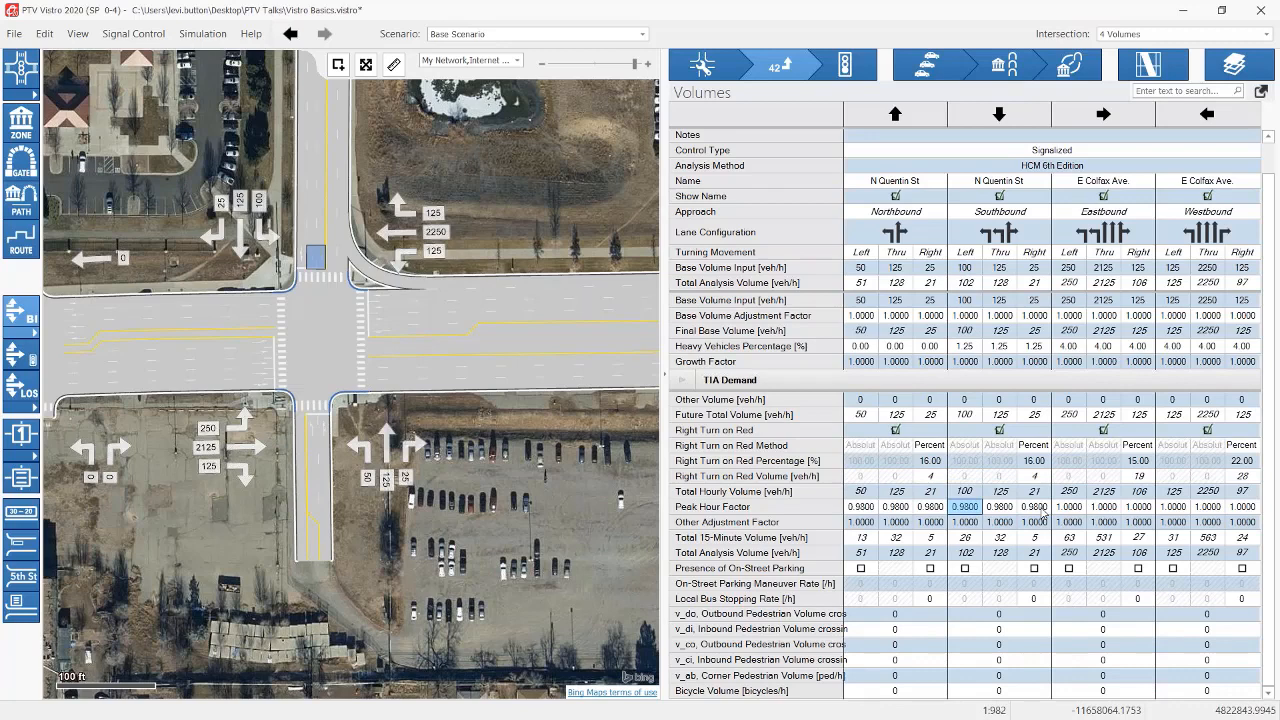
Step: Set the peak hour factor to 0.92 for all eastbound and westbound movements
{"action": "left_click_drag", "start_coordinate": [1077, 507], "coordinate": [1233, 509]}
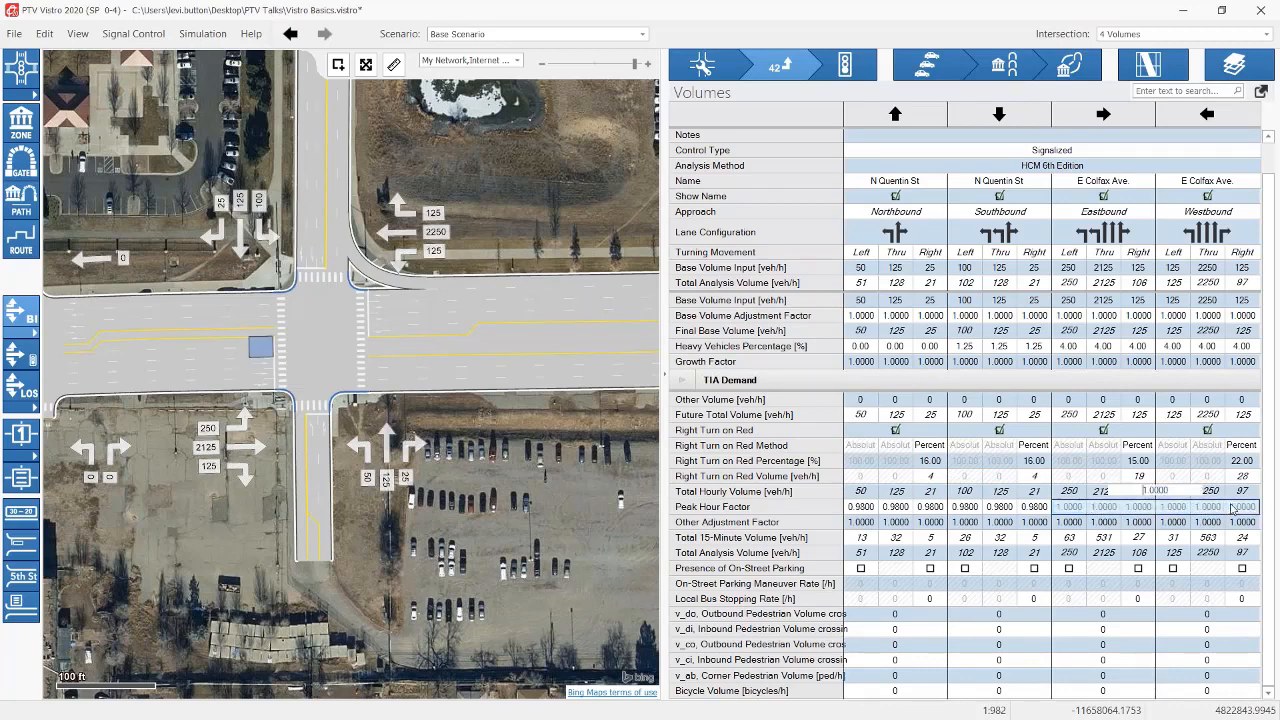
{"action": "type", "text": "0"}
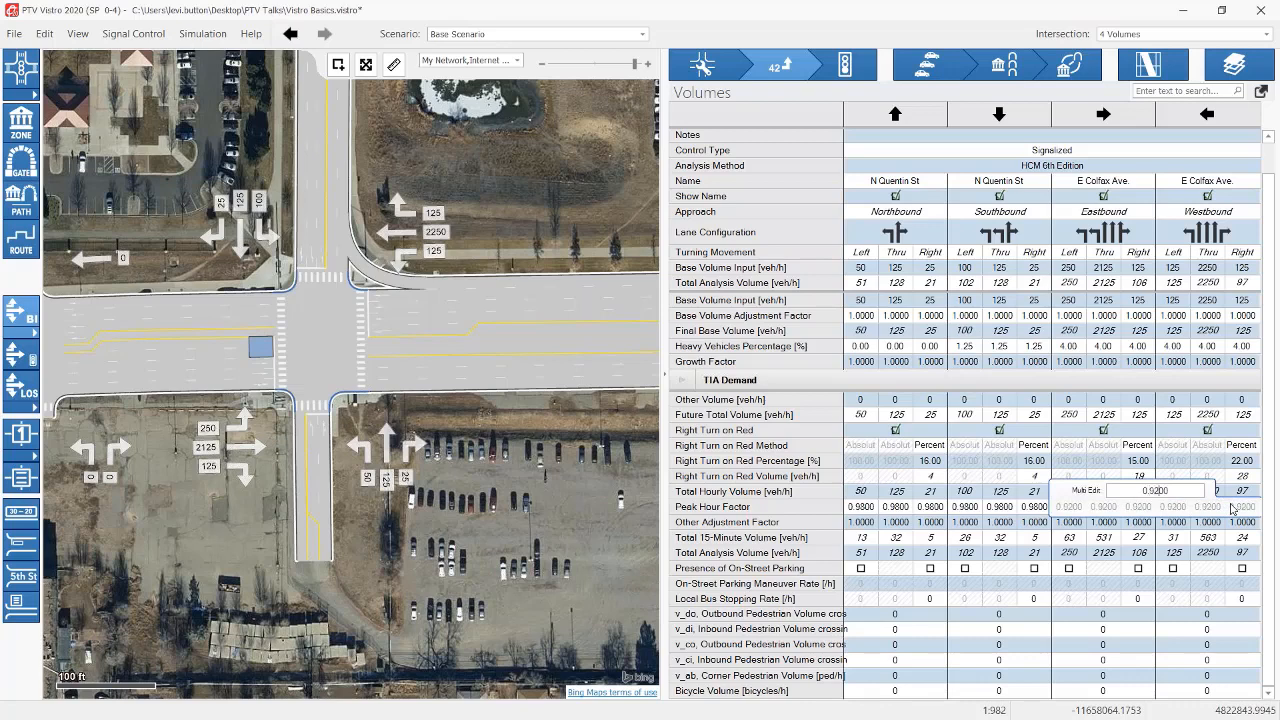
{"action": "key", "text": "Return"}
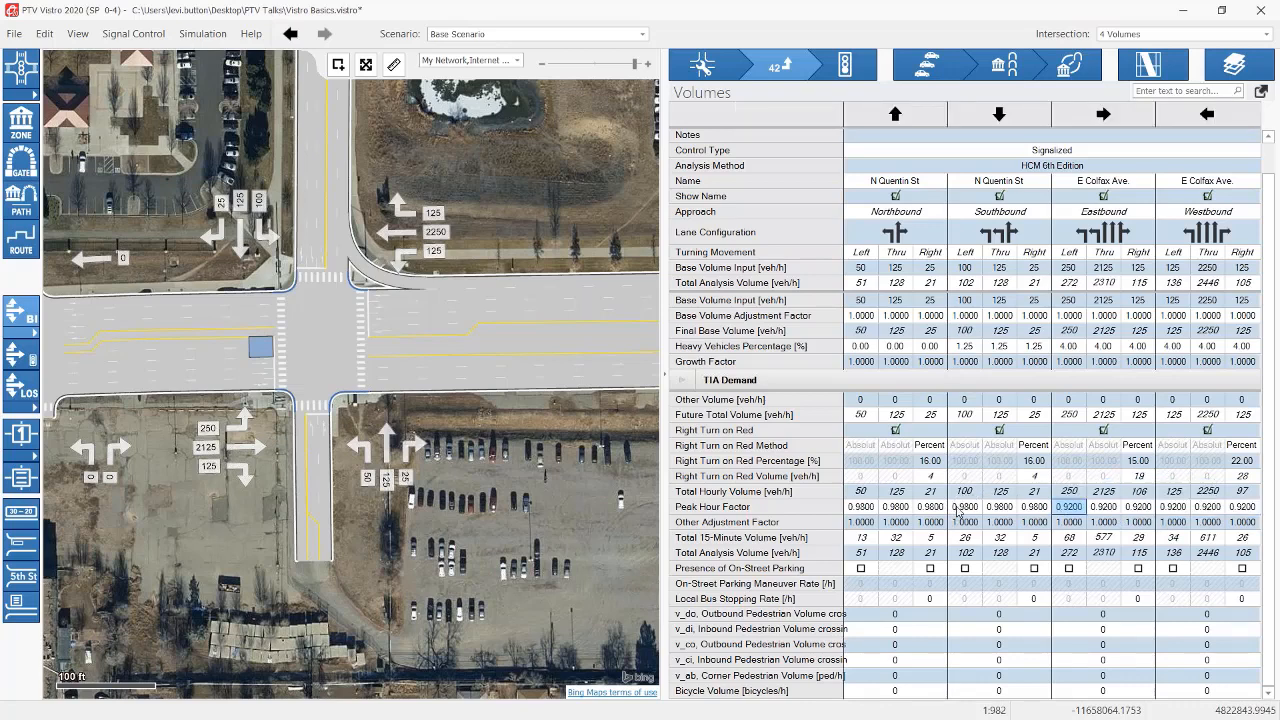
{"action": "left_click", "coordinate": [933, 508]}
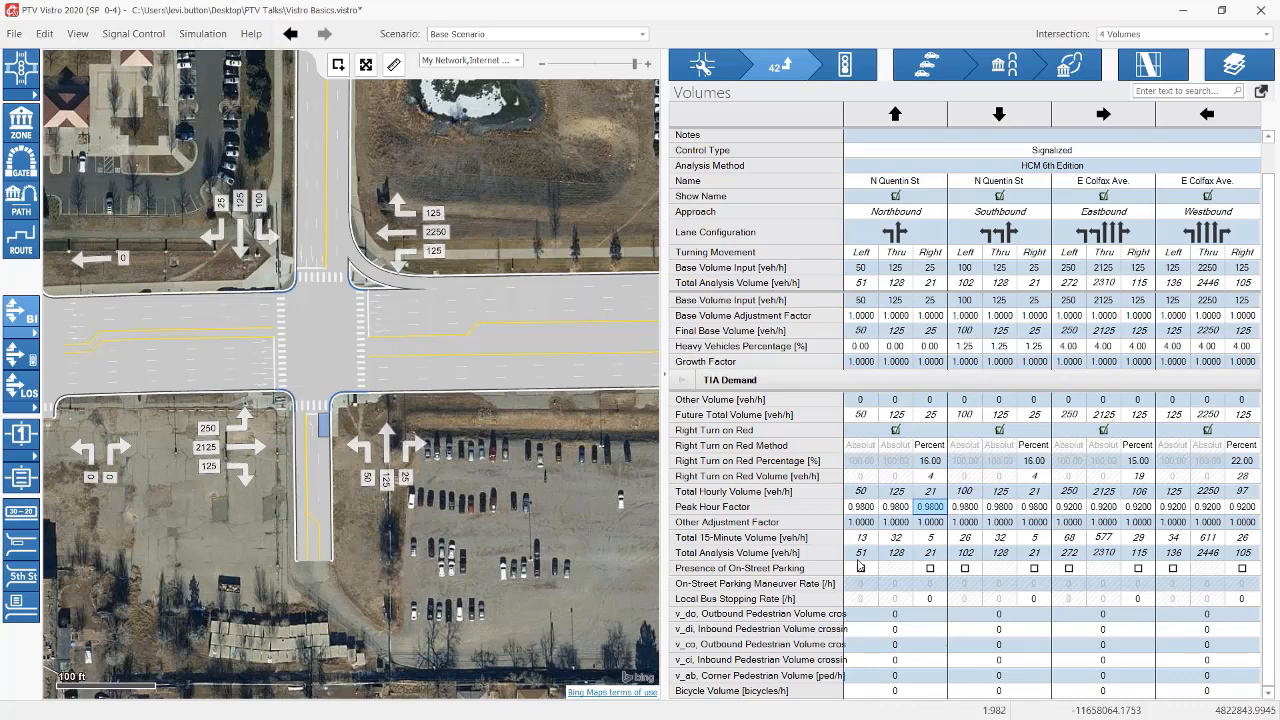
Step: Expand the TIA Demand rows, view the trip generation, distribution and assignment workflows, and return to Volumes
{"action": "left_click", "coordinate": [686, 380]}
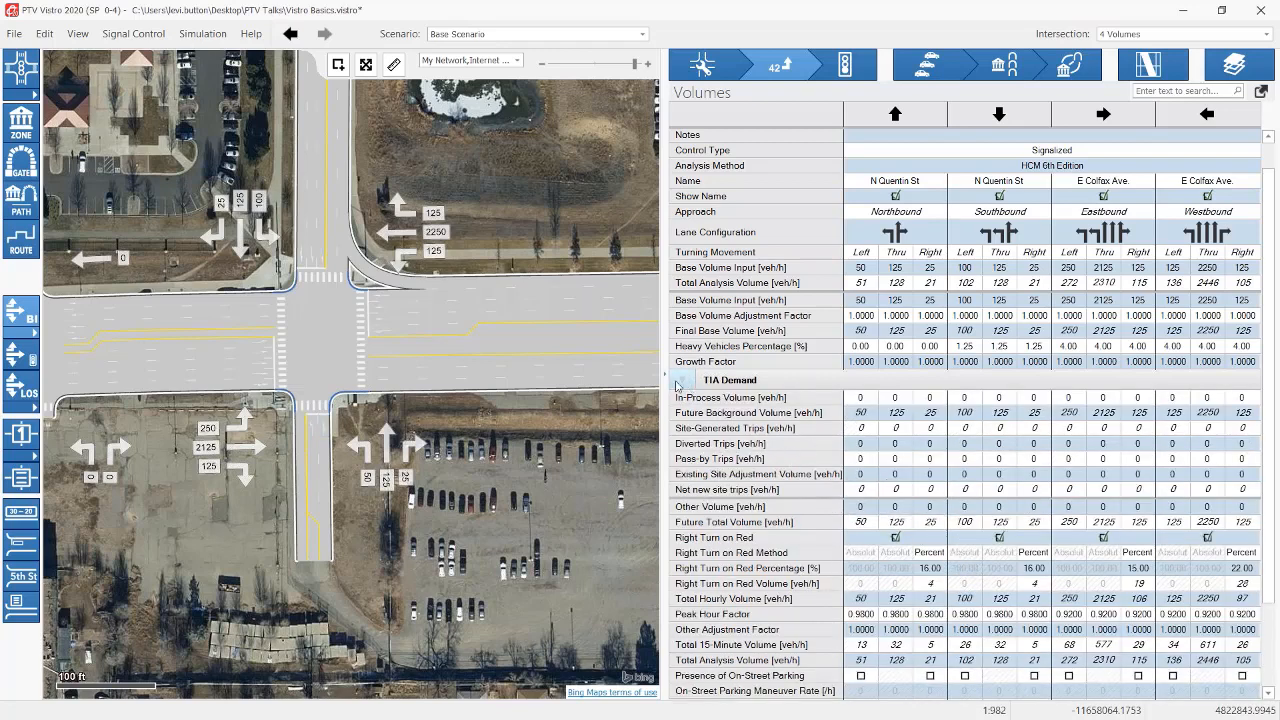
{"action": "left_click", "coordinate": [938, 72]}
{"action": "left_click", "coordinate": [1000, 70]}
{"action": "left_click", "coordinate": [1060, 74]}
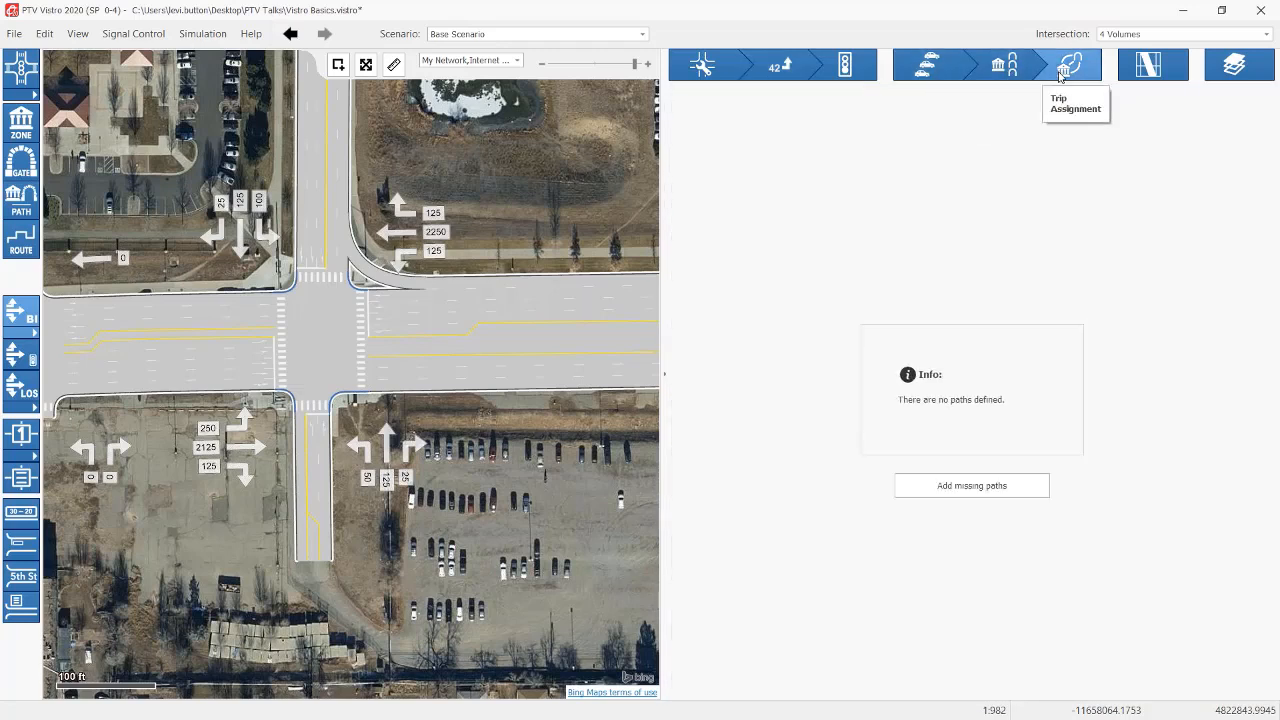
{"action": "left_click", "coordinate": [778, 68]}
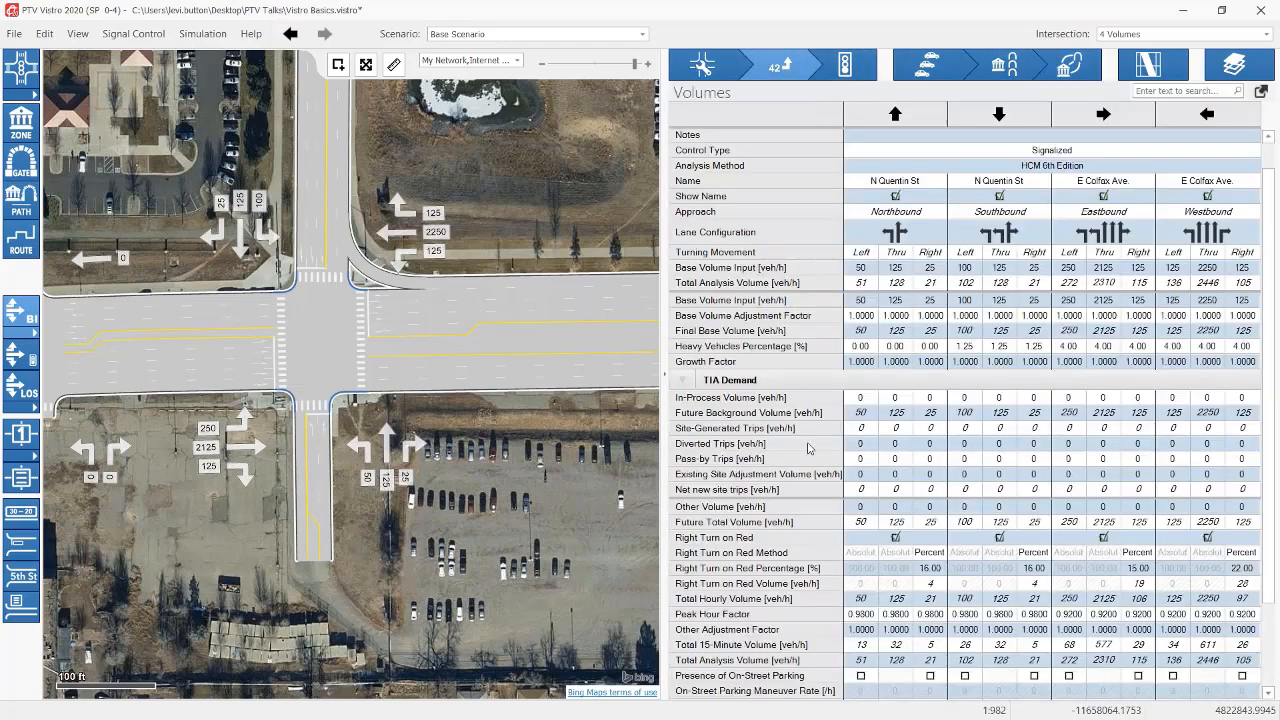
Step: Review the northbound site-generated trips and the remaining TIA Demand rows, and collapse that section
{"action": "left_click", "coordinate": [858, 428]}
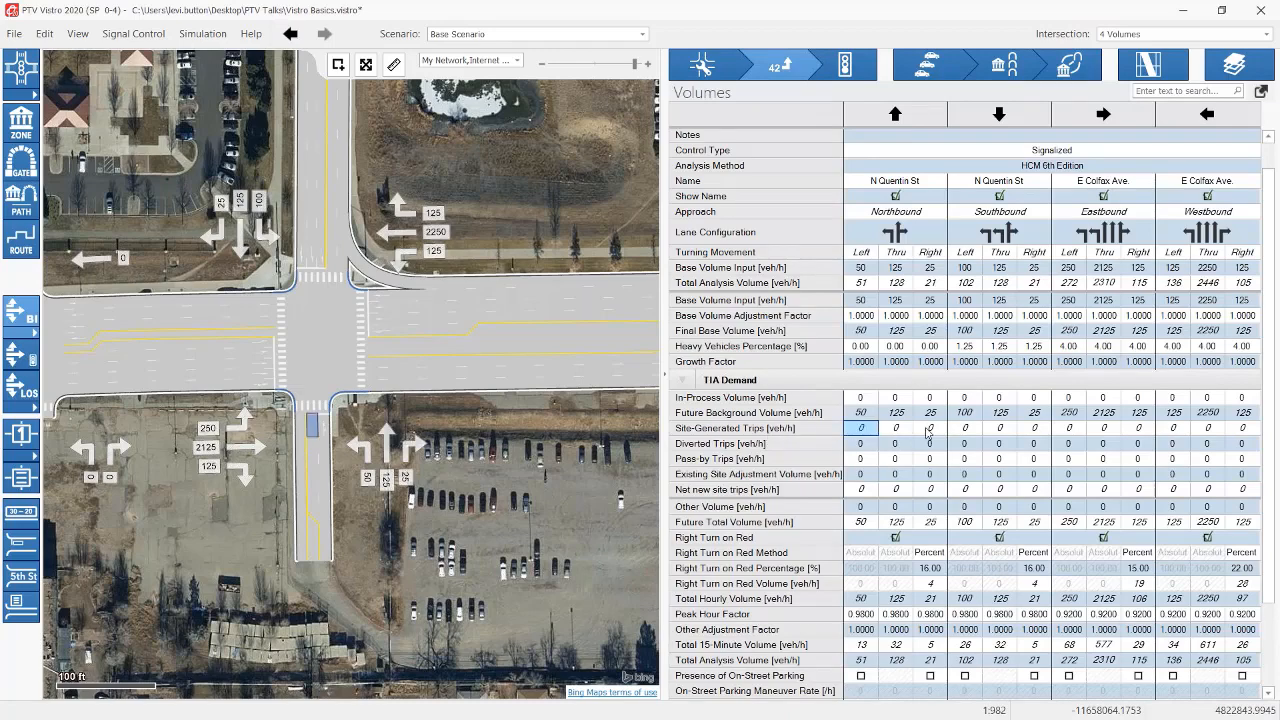
{"action": "left_click", "coordinate": [929, 432], "text": "shift"}
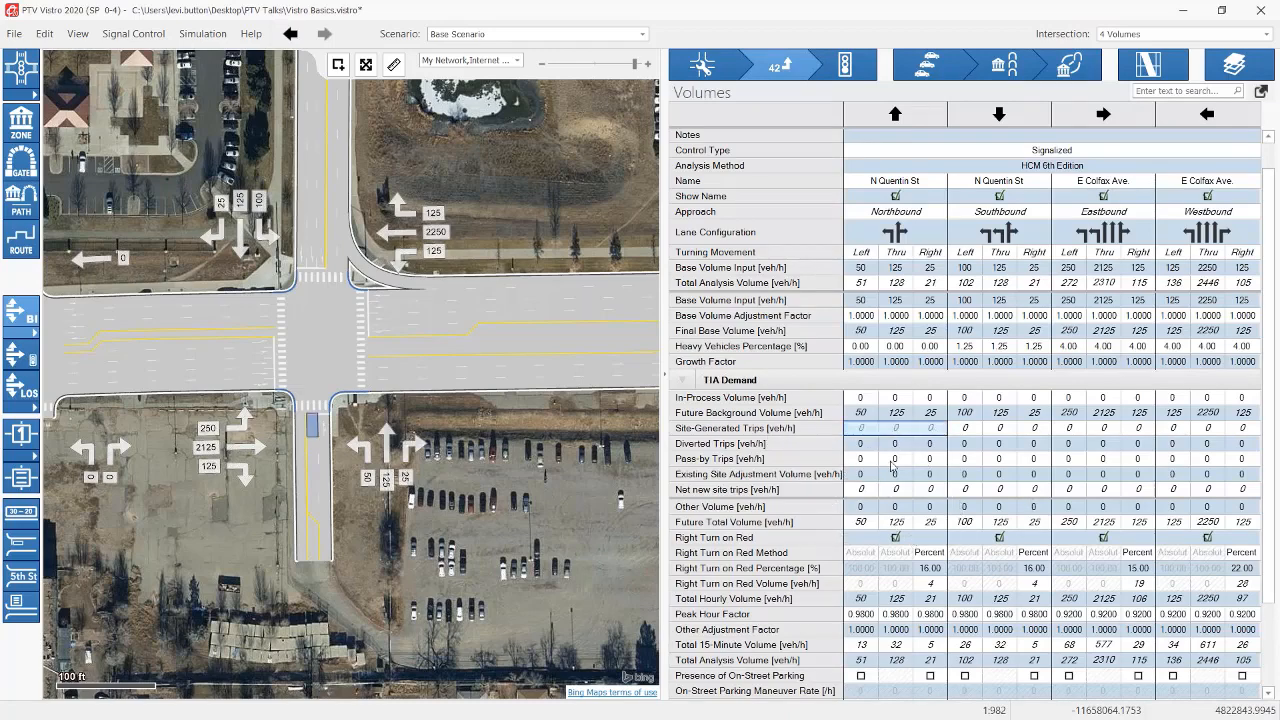
{"action": "scroll", "coordinate": [893, 466], "scroll_direction": "down", "scroll_amount": 3}
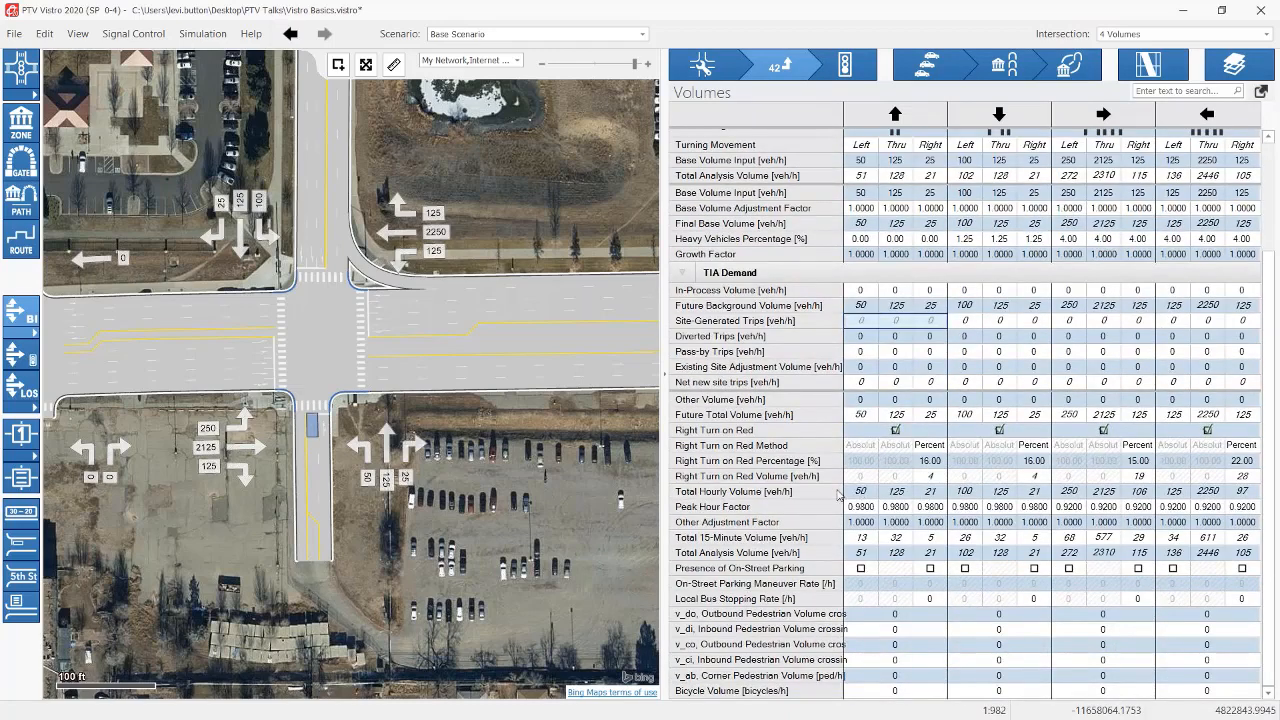
{"action": "scroll", "coordinate": [923, 495], "scroll_direction": "up", "scroll_amount": 2}
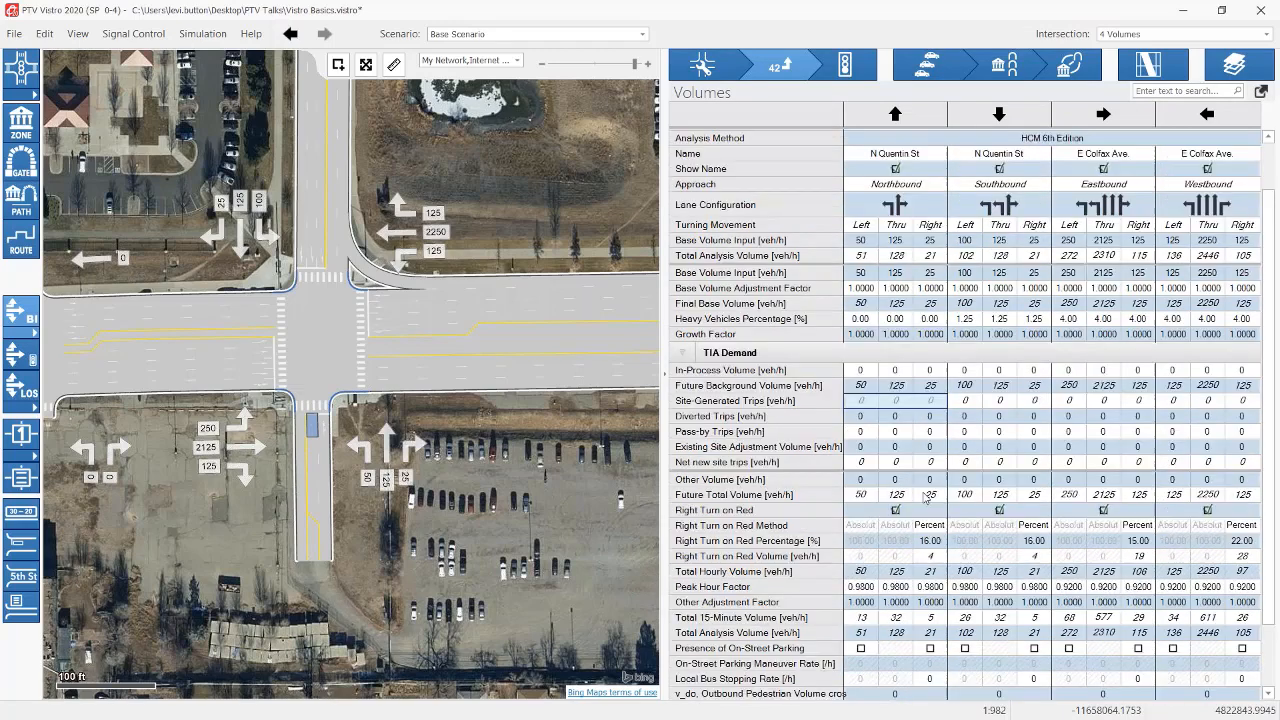
{"action": "left_click", "coordinate": [687, 355]}
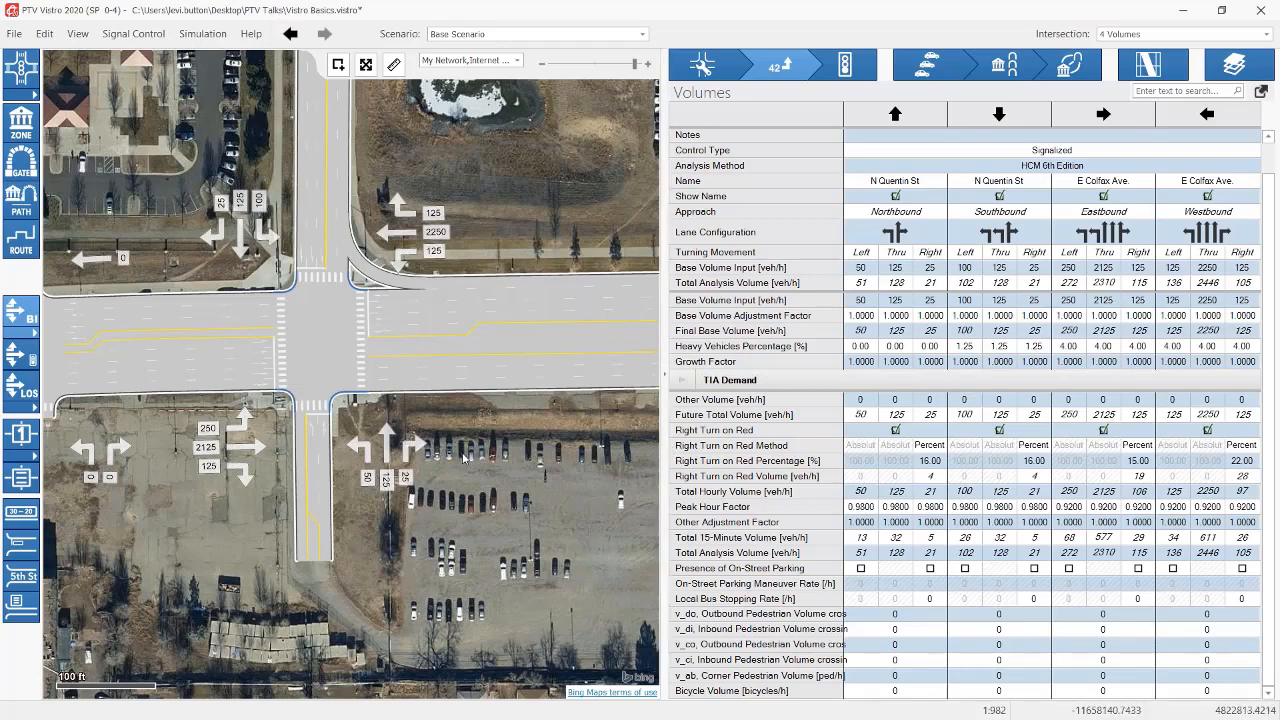
Step: Check the Intersection Setup of the Volumes intersection and return to its volume table
{"action": "scroll", "coordinate": [458, 458], "scroll_direction": "down", "scroll_amount": 1}
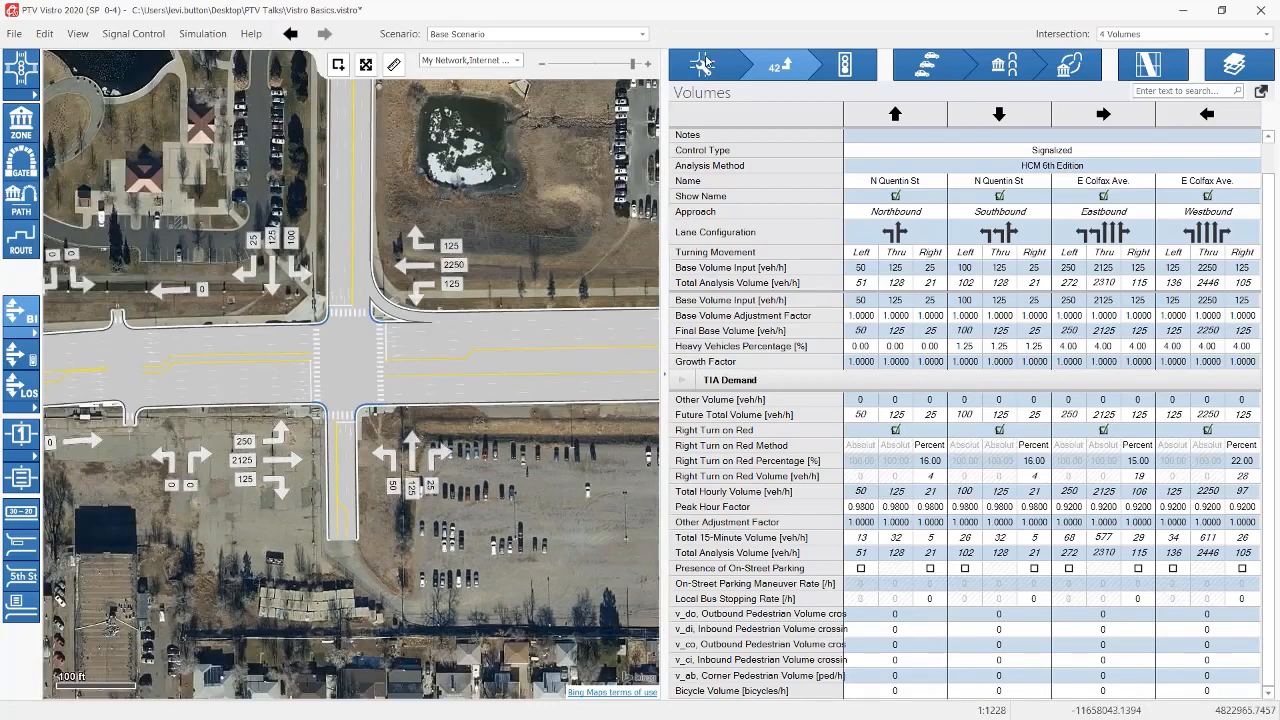
{"action": "left_click", "coordinate": [715, 78]}
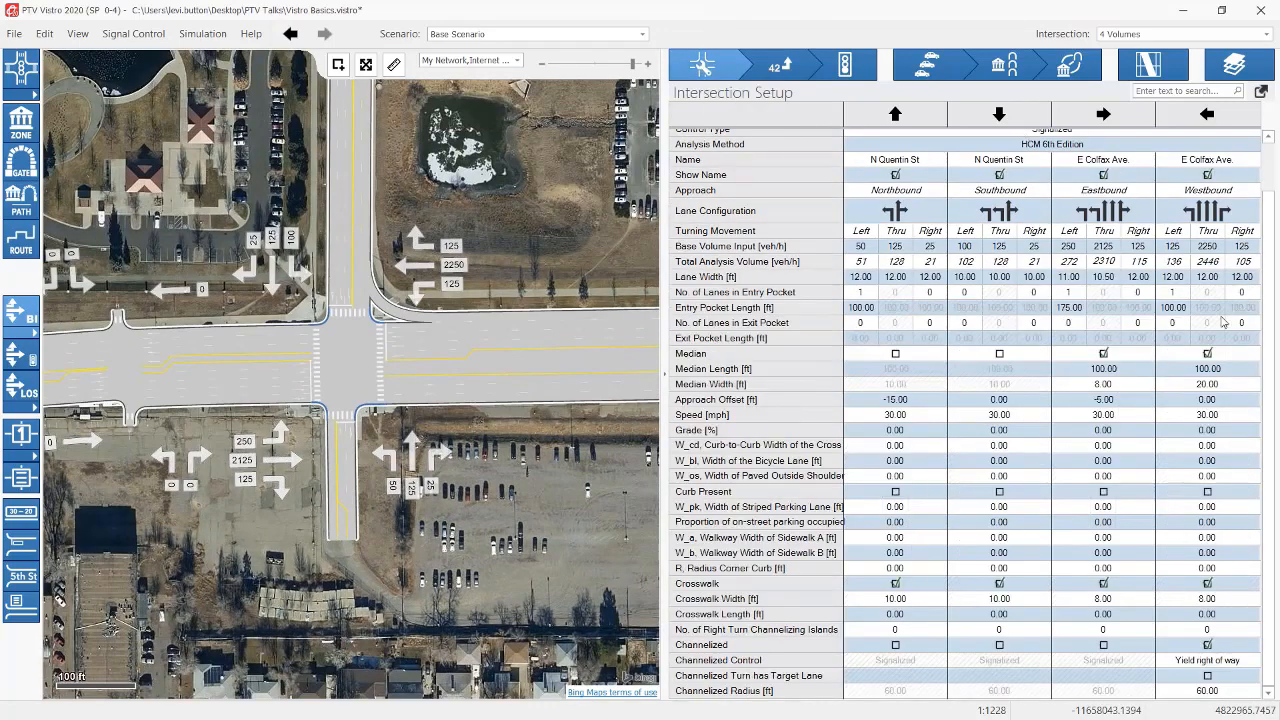
{"action": "left_click", "coordinate": [788, 78]}
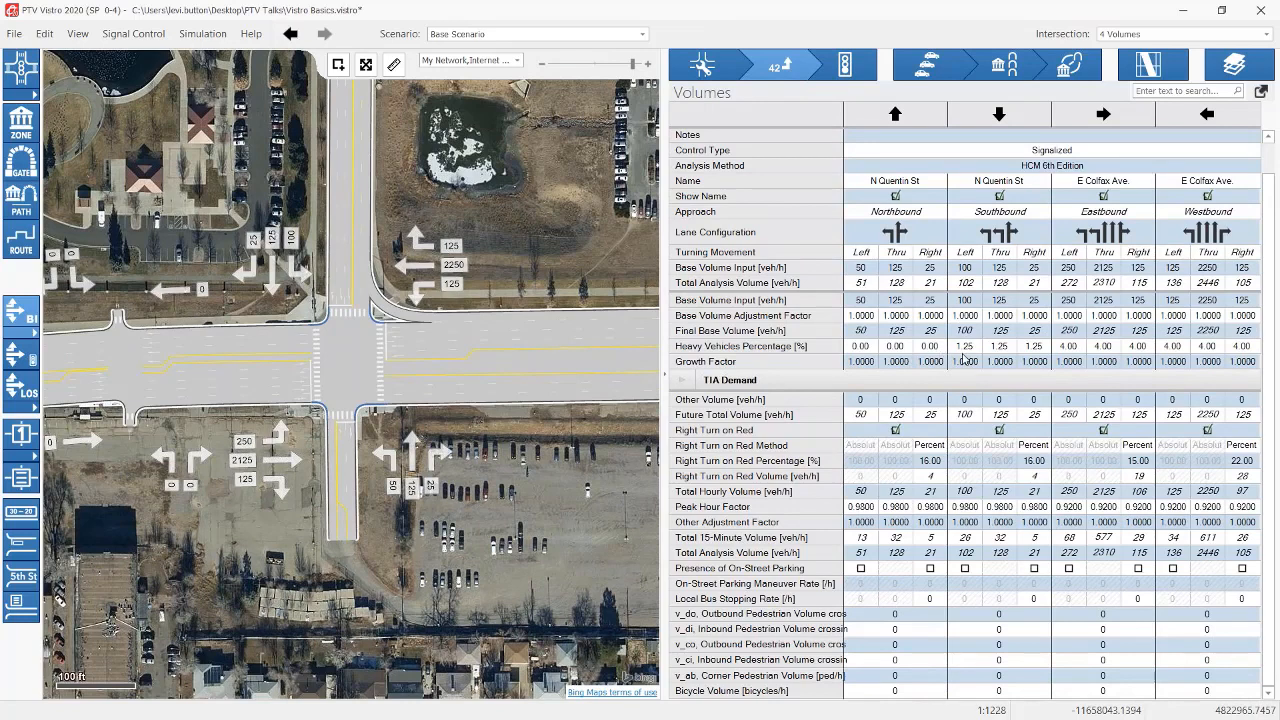
Step: Switch the active intersection to 5 Traffic Control and show its surroundings on the map
{"action": "left_click", "coordinate": [1181, 35]}
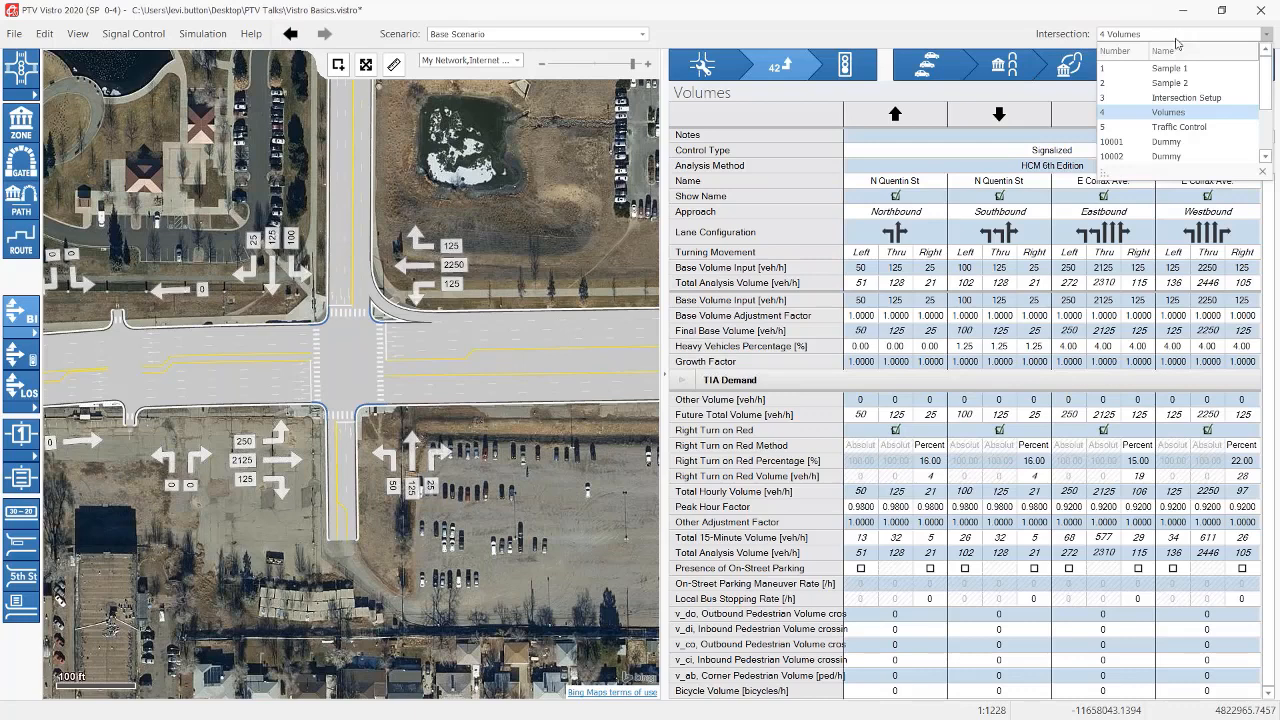
{"action": "left_click", "coordinate": [1181, 127]}
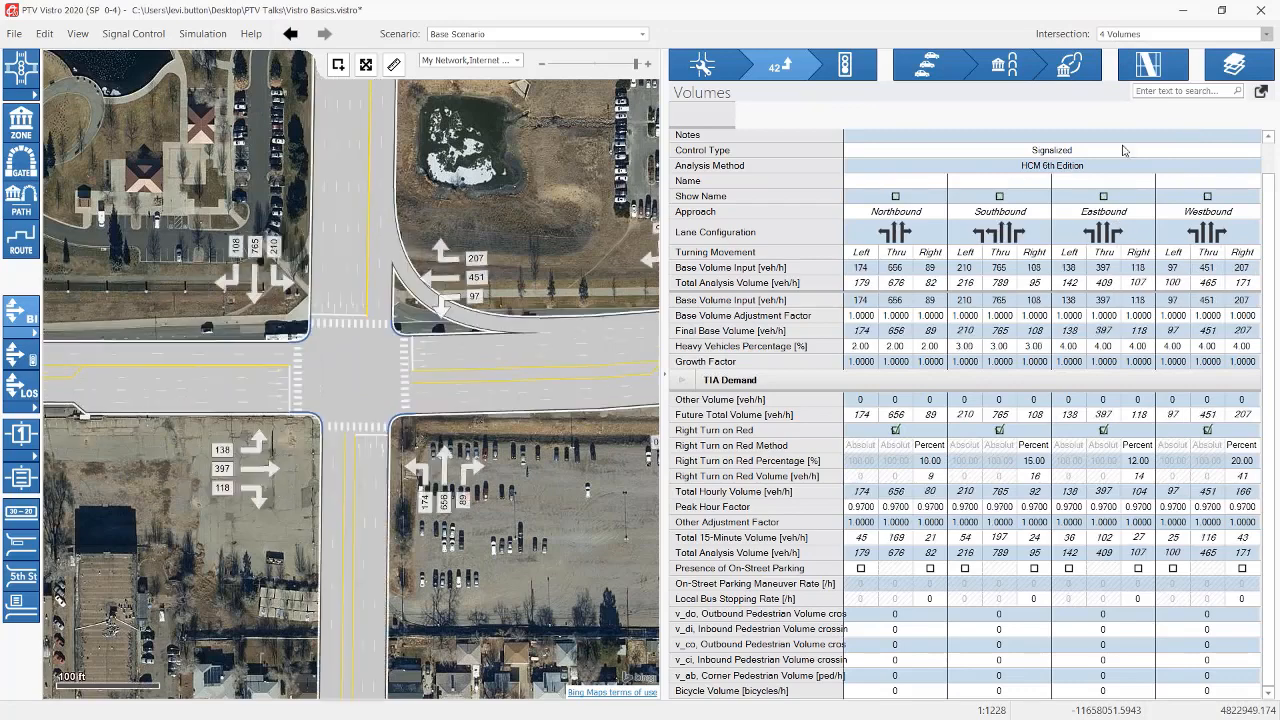
{"action": "scroll", "coordinate": [458, 321], "scroll_direction": "down", "scroll_amount": 2}
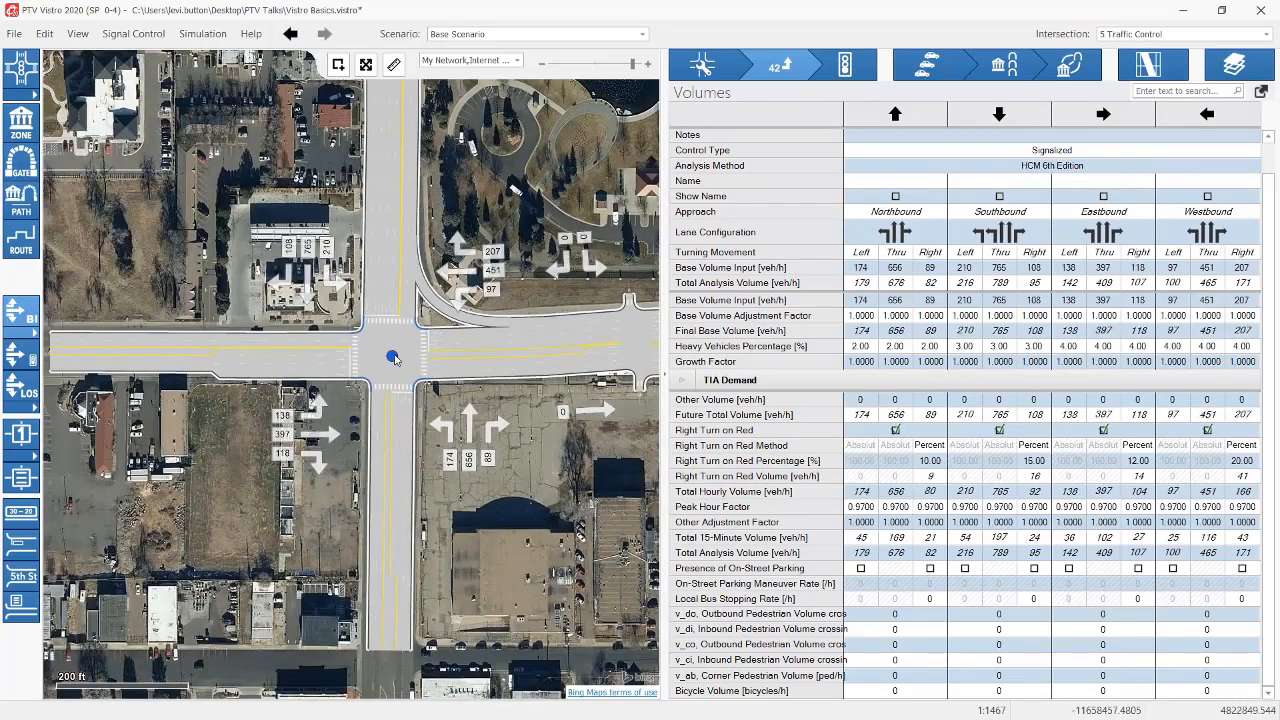
Step: Check the Intersection Setup of the Traffic Control intersection and return to its volume table
{"action": "scroll", "coordinate": [460, 358], "scroll_direction": "up", "scroll_amount": 2}
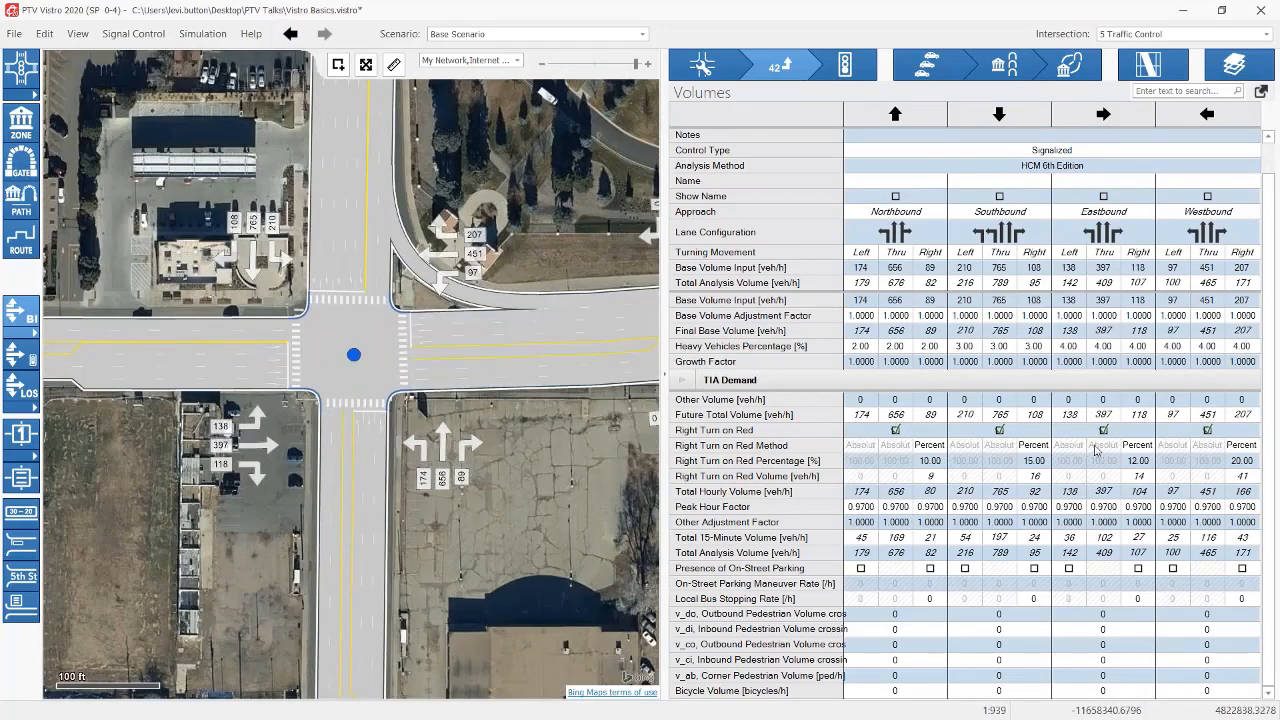
{"action": "left_click", "coordinate": [703, 62]}
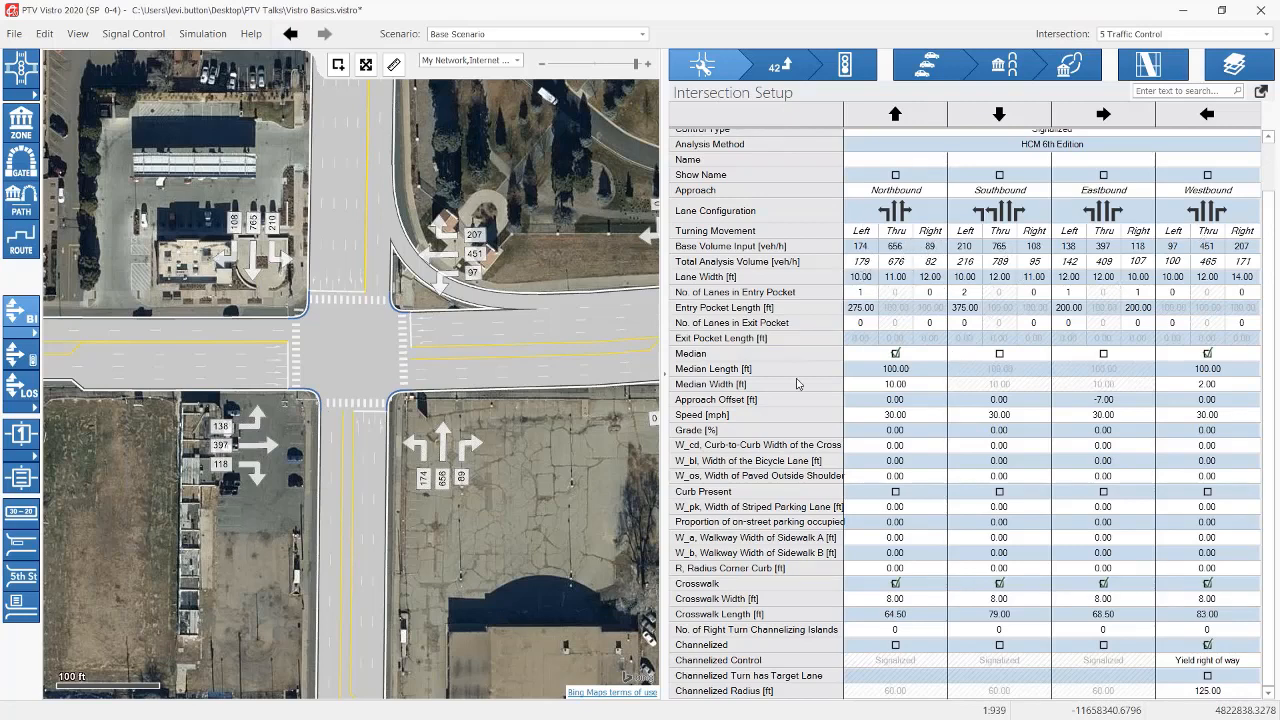
{"action": "left_click", "coordinate": [786, 76]}
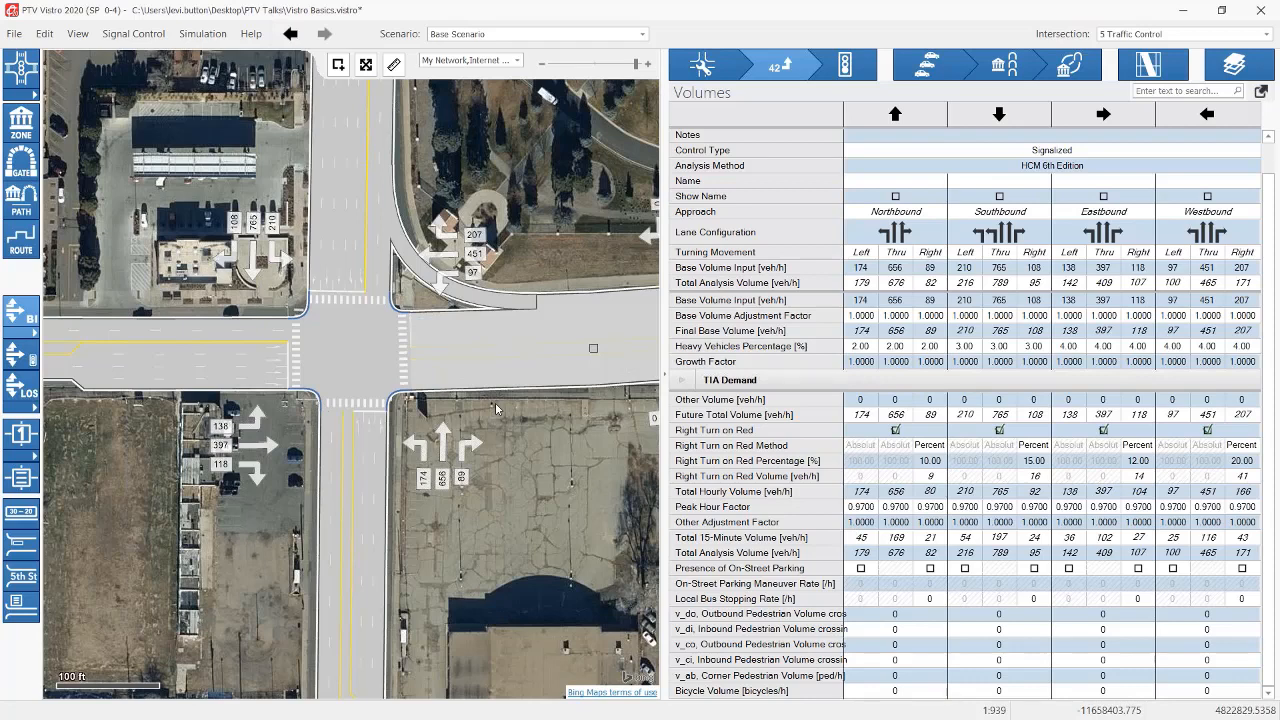
Step: Compare the Base Volume Input and Total Analysis Volume labels on the map, leaving Total Analysis Volume displayed
{"action": "left_click", "coordinate": [33, 333]}
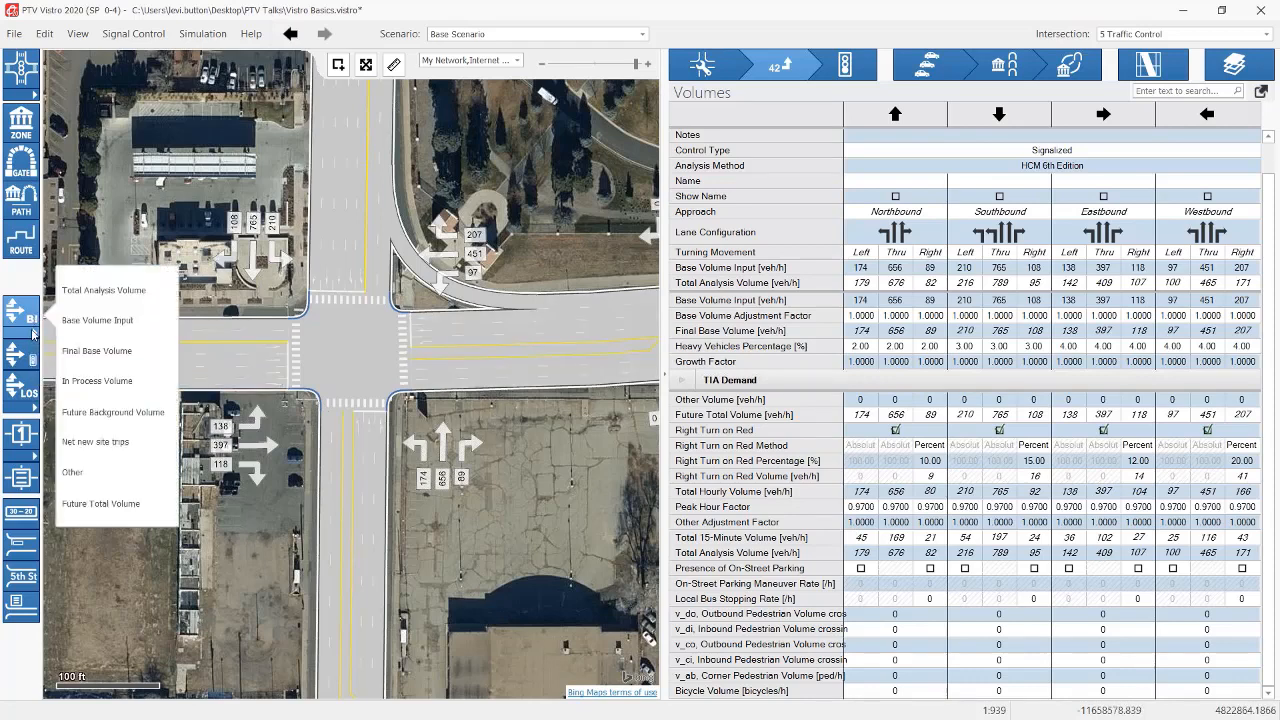
{"action": "left_click", "coordinate": [100, 290]}
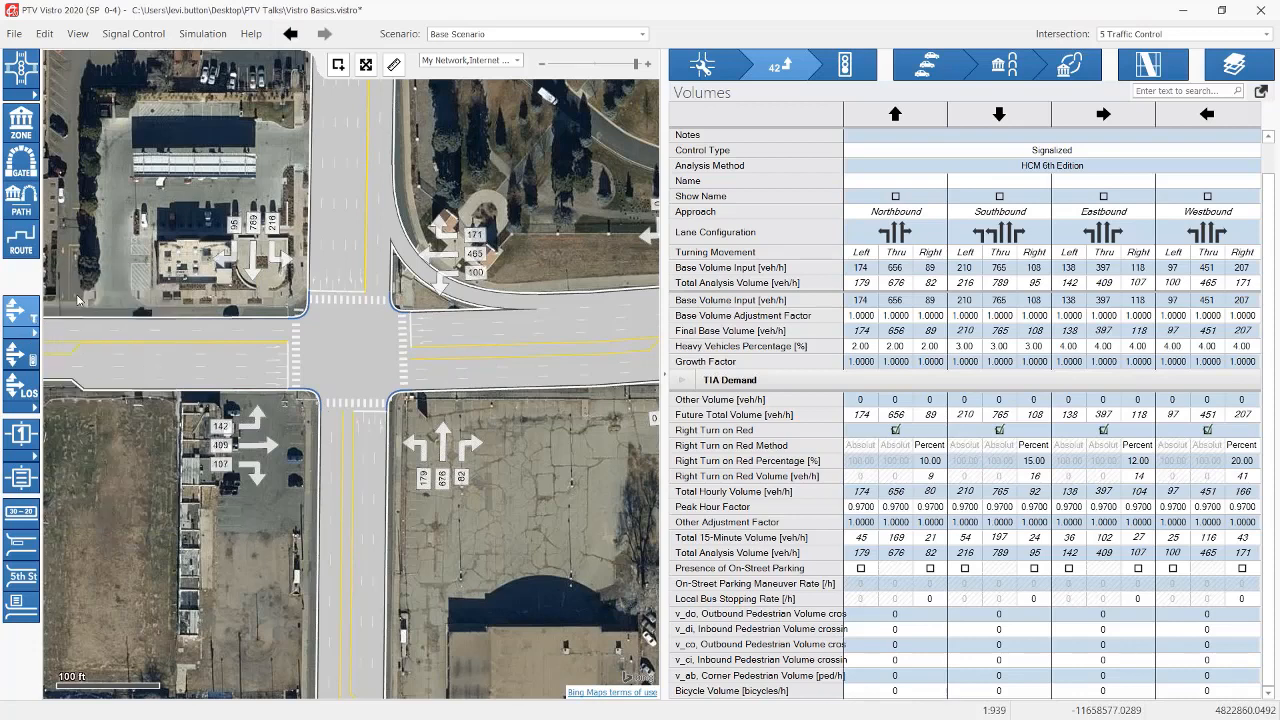
{"action": "left_click", "coordinate": [30, 318]}
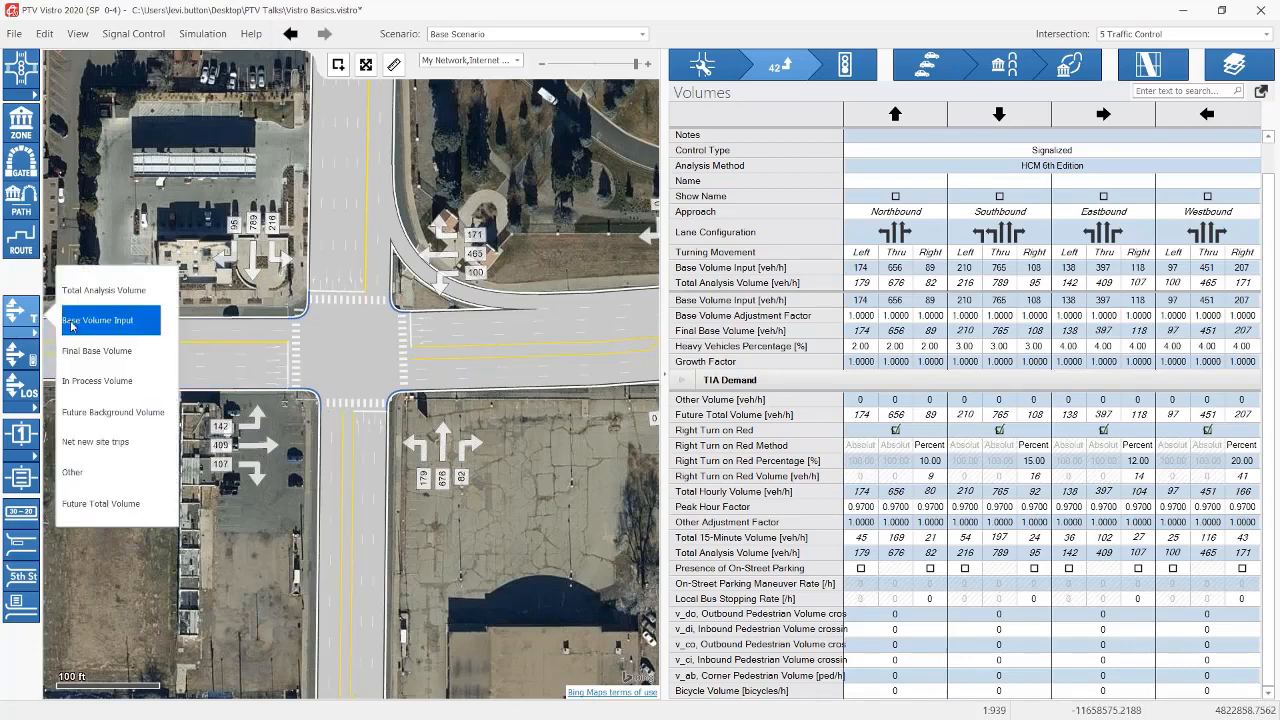
{"action": "left_click", "coordinate": [100, 320]}
{"action": "left_click", "coordinate": [30, 316]}
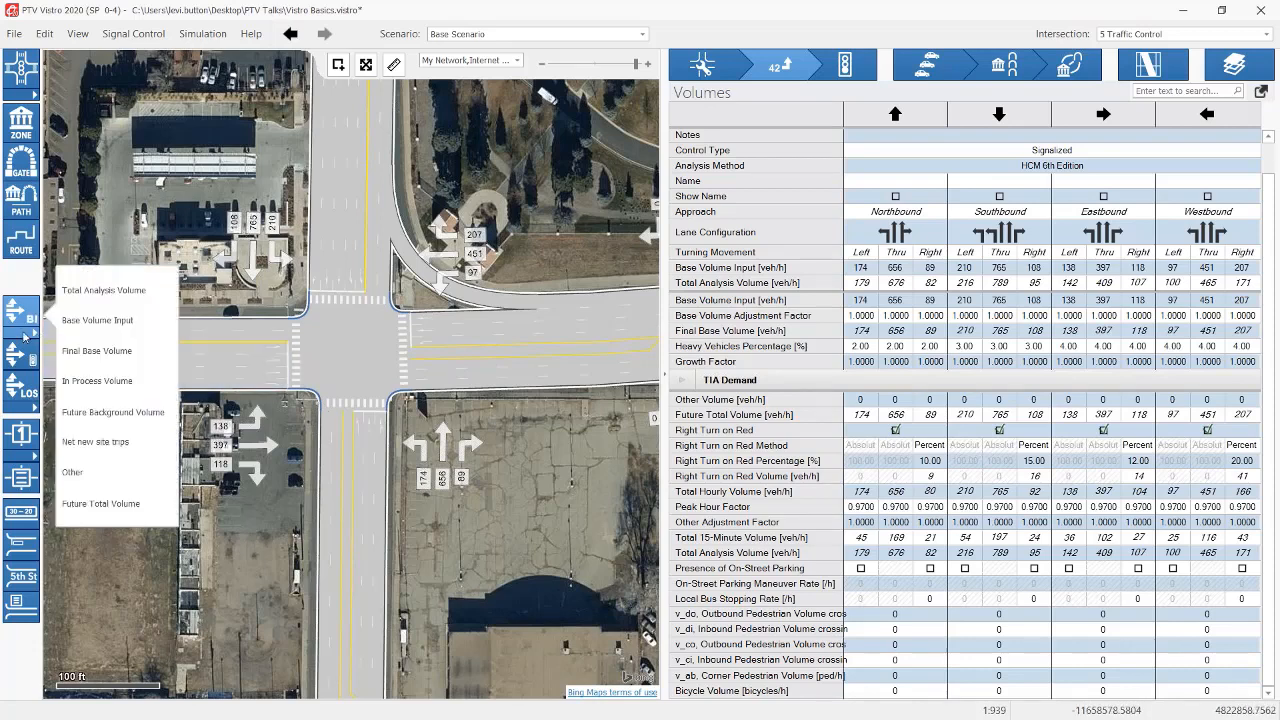
{"action": "left_click", "coordinate": [105, 293]}
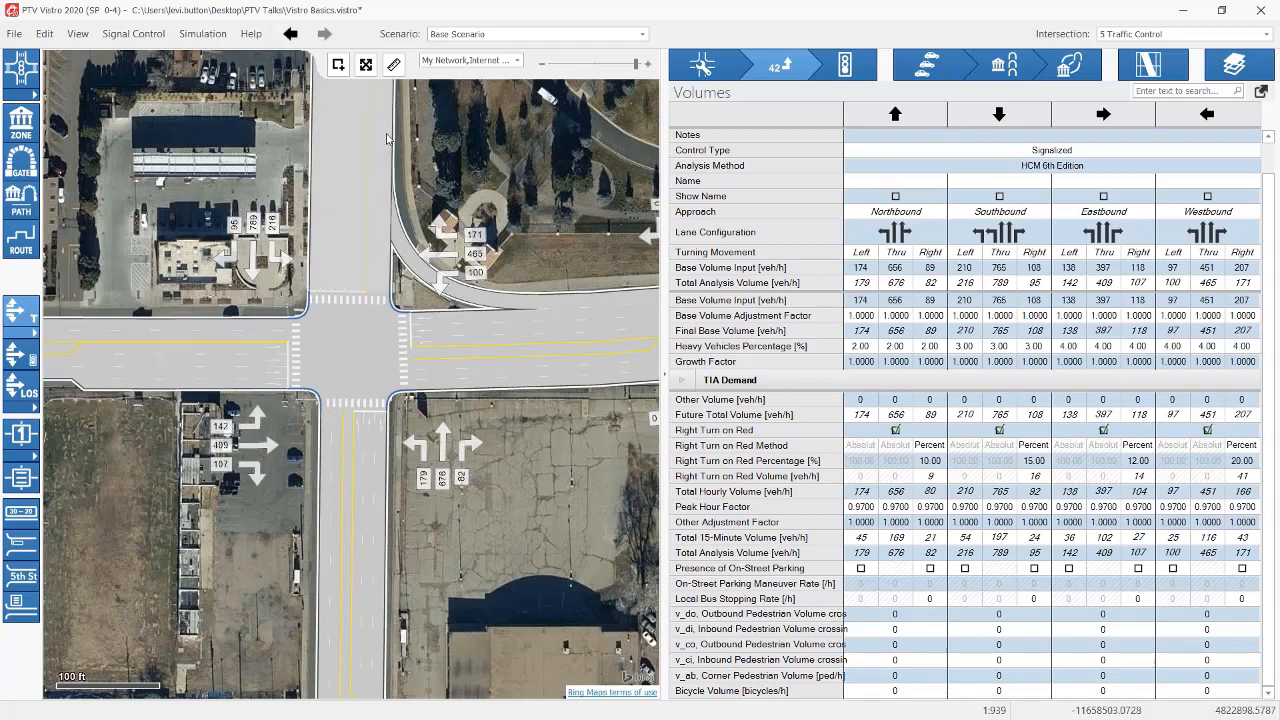
Step: Reduce the opacity of the Internet Map layer so the aerial background is fainter
{"action": "left_click", "coordinate": [517, 60]}
{"action": "left_click", "coordinate": [600, 155]}
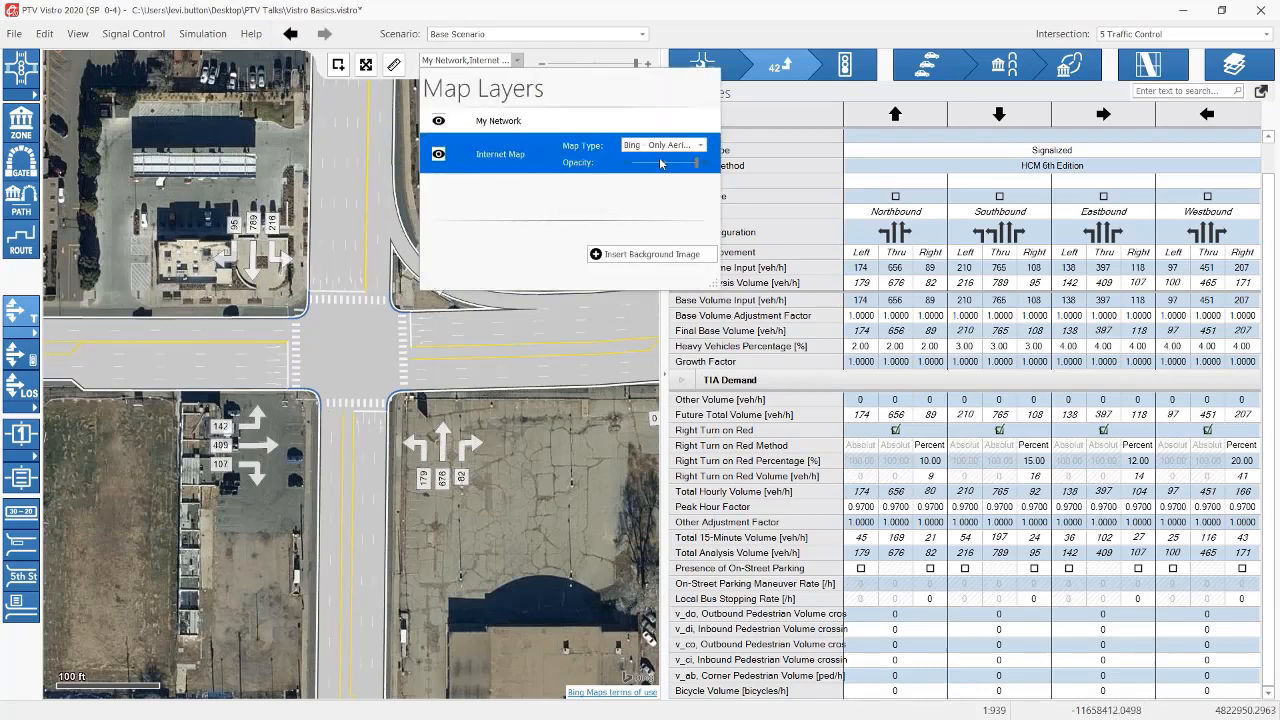
{"action": "left_click_drag", "start_coordinate": [699, 167], "coordinate": [666, 165]}
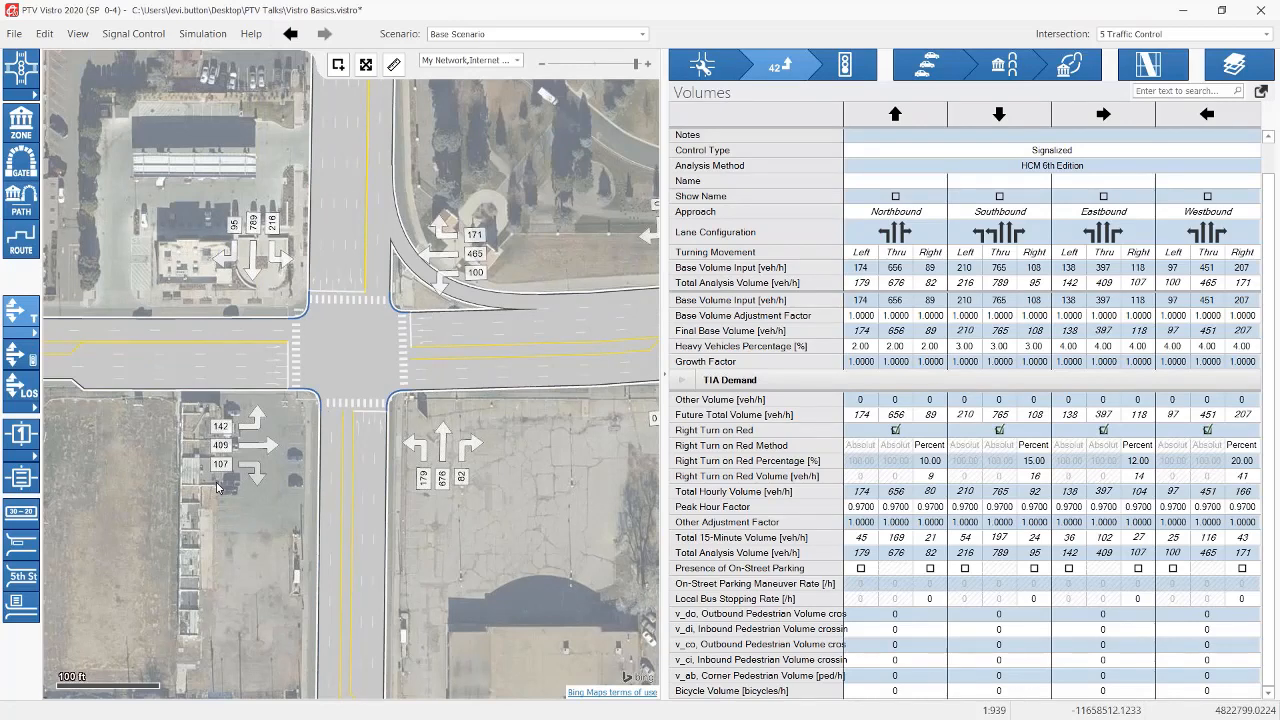
Step: View the Base Volume Input labels on the faded map and return to Total Analysis Volume
{"action": "left_click", "coordinate": [24, 333]}
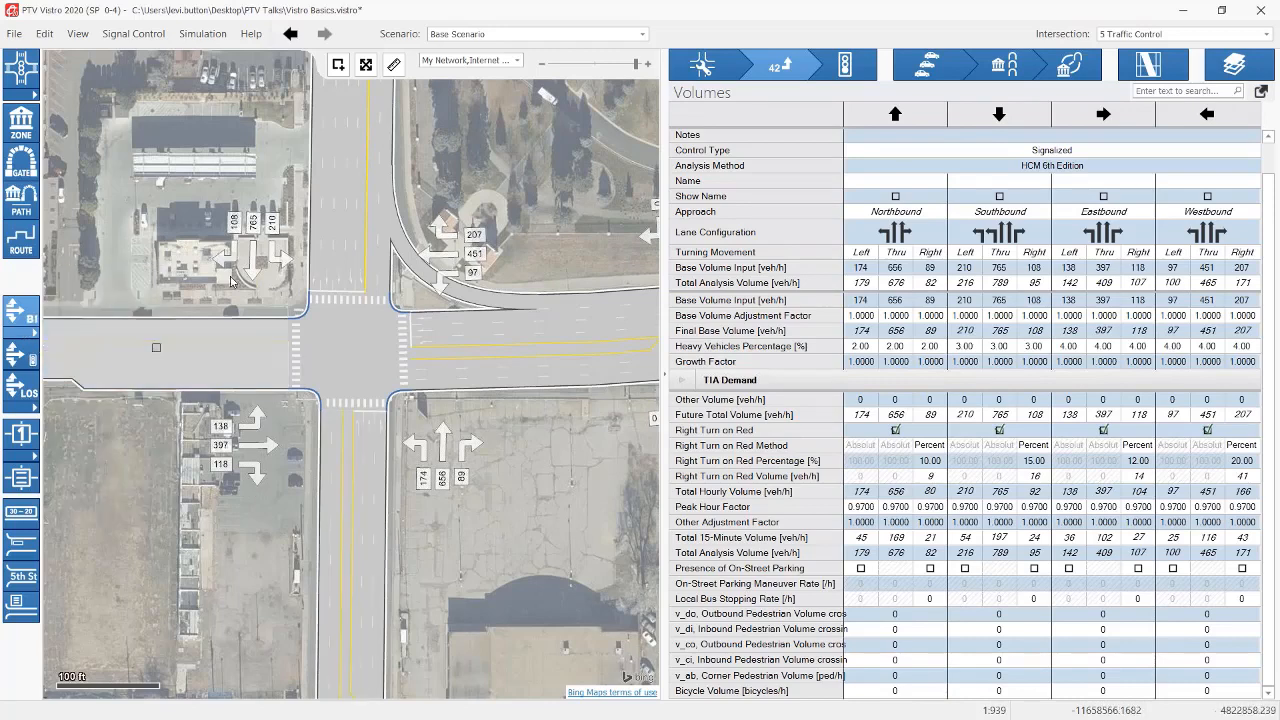
{"action": "left_click", "coordinate": [20, 326]}
{"action": "left_click", "coordinate": [90, 290]}
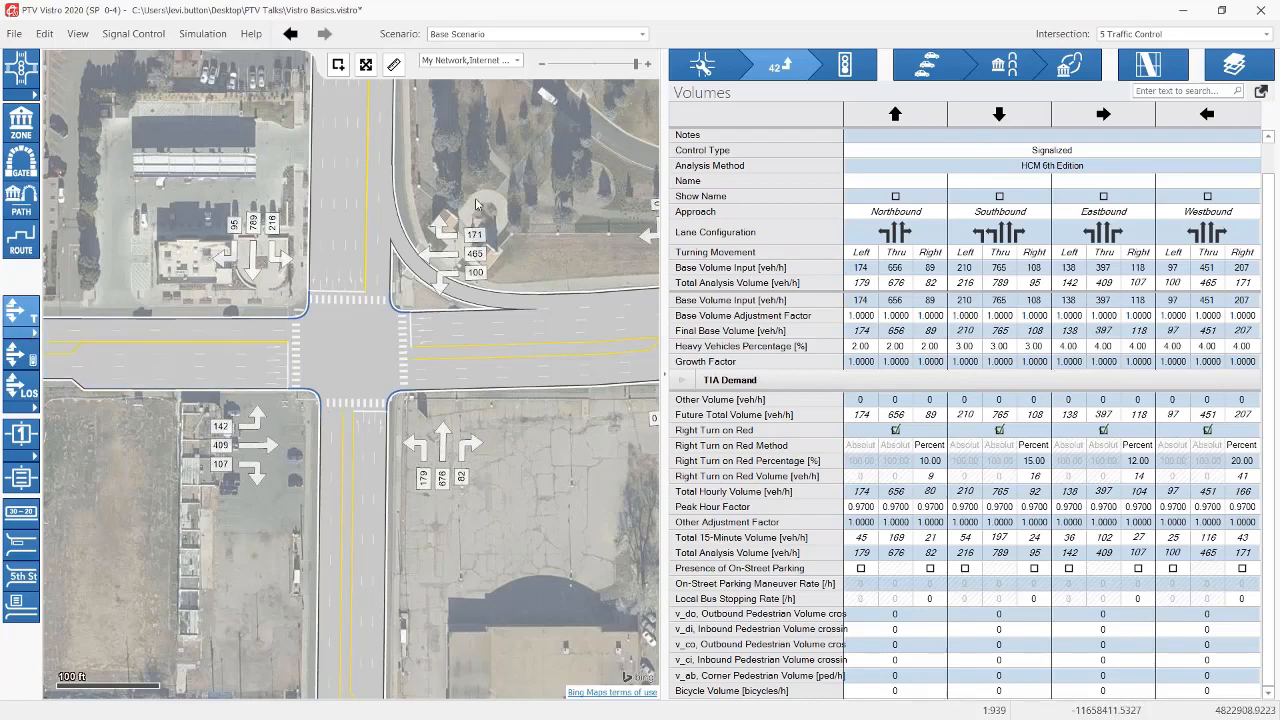
Step: Open the Traffic Control data of intersection 5 and review its intersection settings, phasing and timing values
{"action": "left_click", "coordinate": [845, 67]}
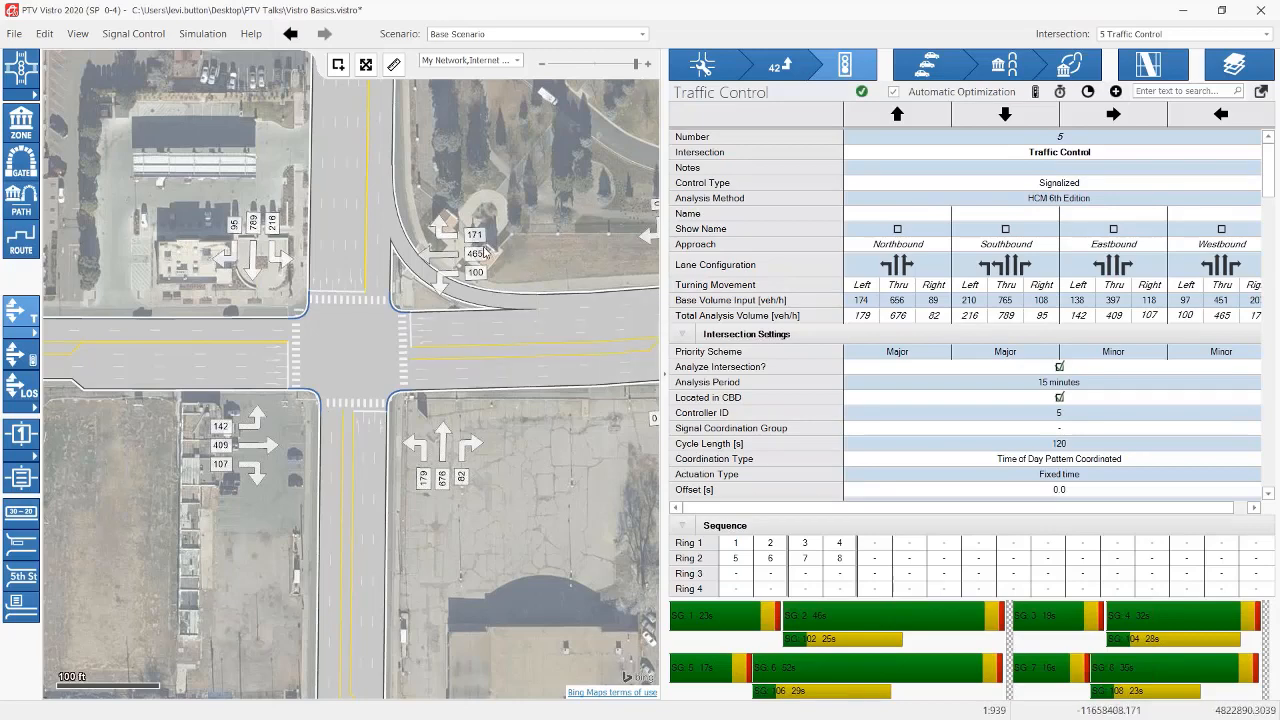
{"action": "scroll", "coordinate": [565, 244], "scroll_direction": "down", "scroll_amount": 1}
{"action": "left_click_drag", "start_coordinate": [567, 244], "coordinate": [534, 273]}
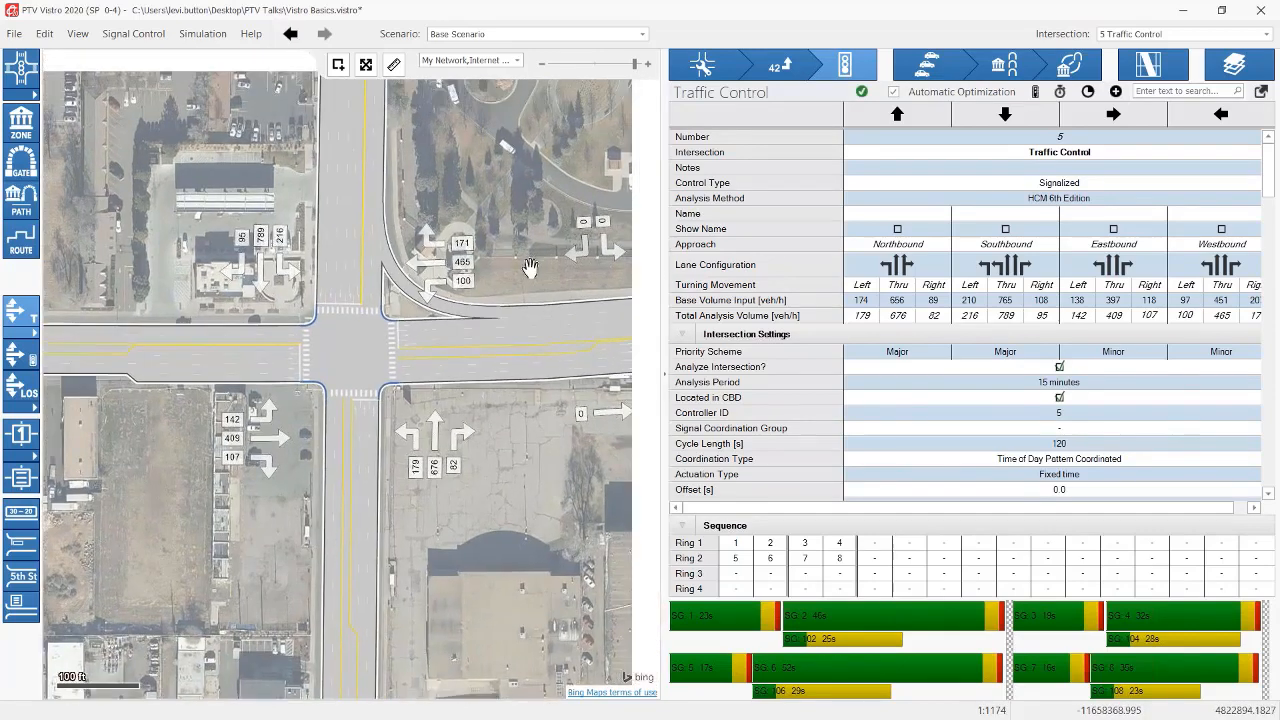
{"action": "scroll", "coordinate": [1005, 368], "scroll_direction": "down", "scroll_amount": 6}
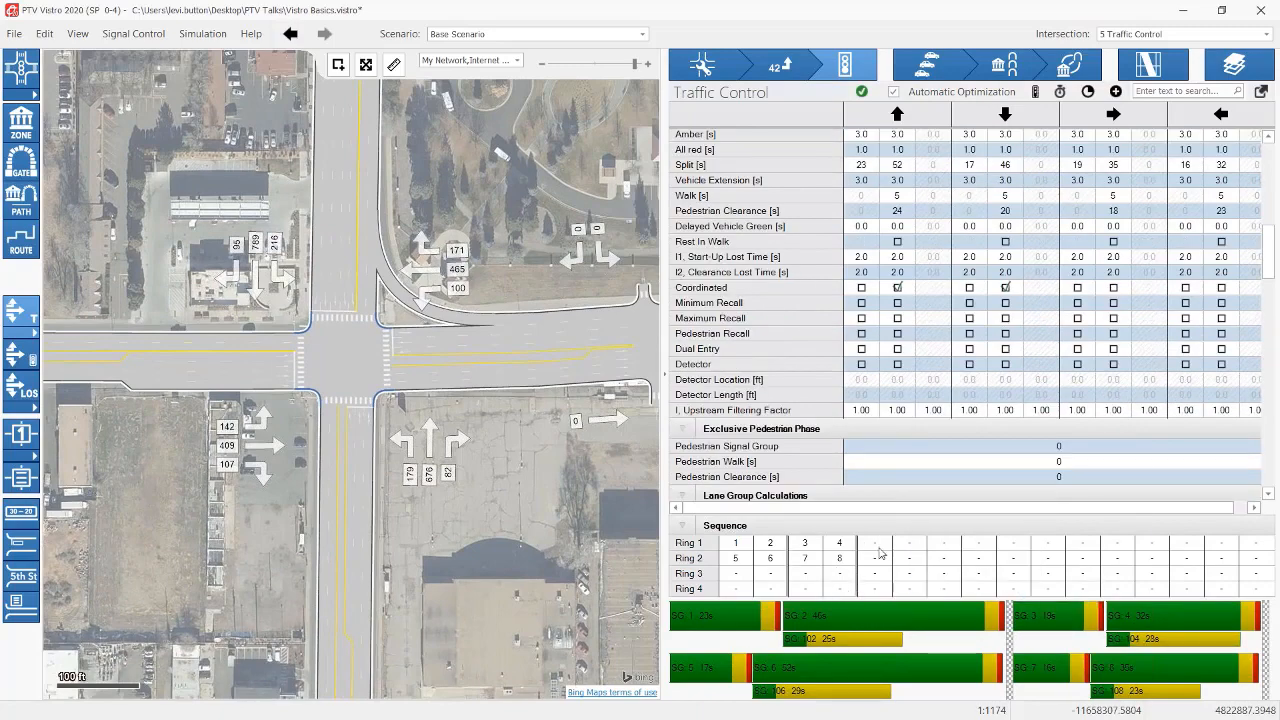
{"action": "left_click_drag", "start_coordinate": [539, 357], "coordinate": [537, 429]}
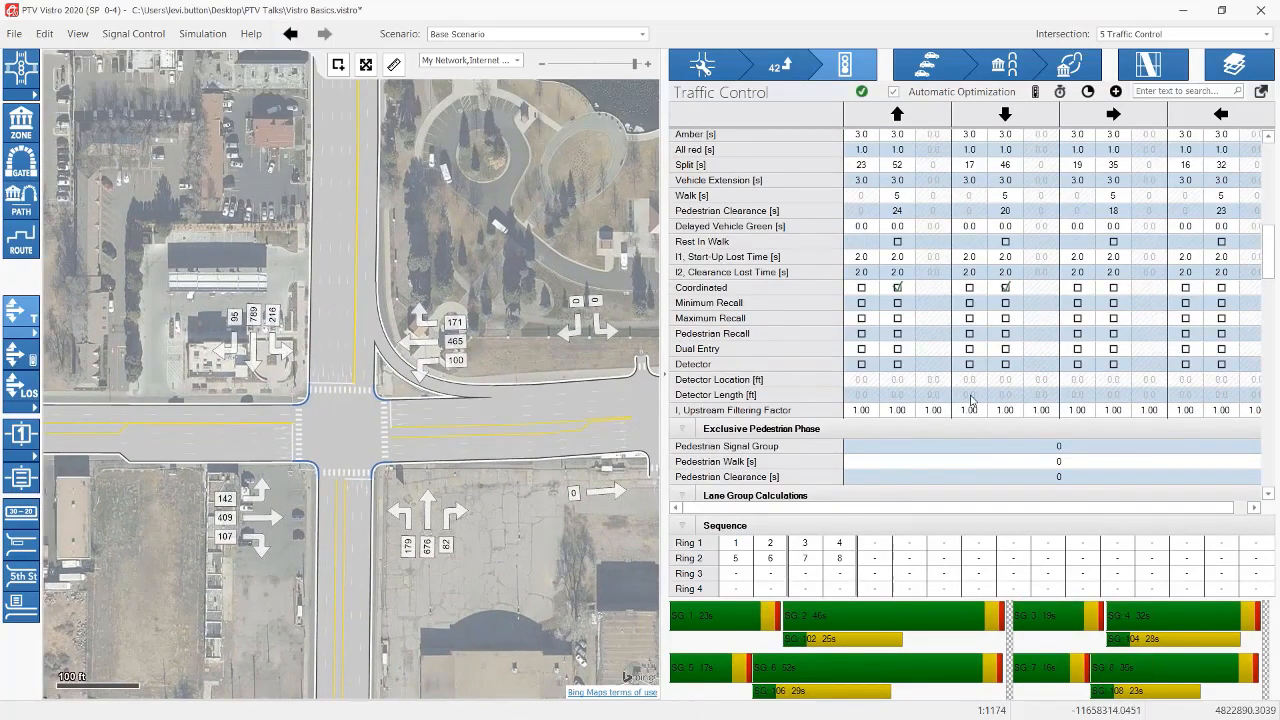
{"action": "scroll", "coordinate": [972, 400], "scroll_direction": "up", "scroll_amount": 5}
{"action": "scroll", "coordinate": [968, 400], "scroll_direction": "down", "scroll_amount": 1}
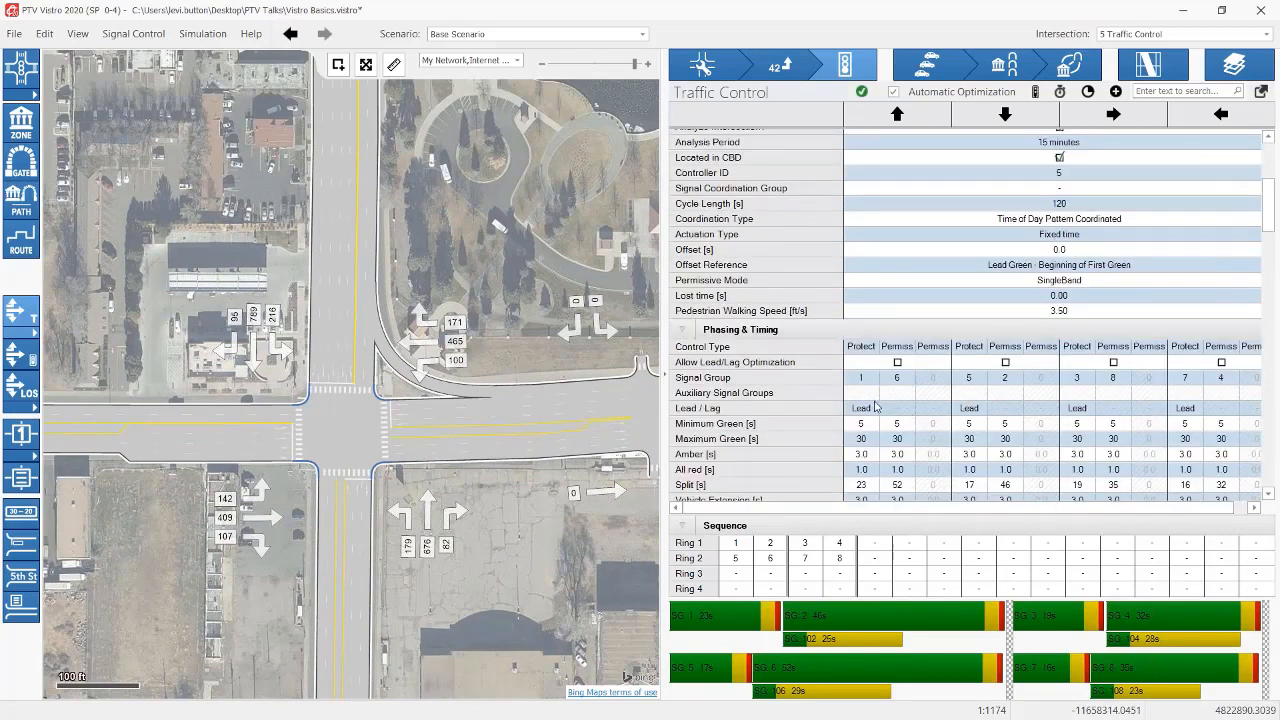
Step: Switch the active intersection to 4 Volumes and bring it into view on the map
{"action": "mouse_move", "coordinate": [566, 348]}
{"action": "left_mouse_down"}
{"action": "mouse_move", "coordinate": [463, 331]}
{"action": "mouse_move", "coordinate": [476, 300]}
{"action": "mouse_move", "coordinate": [248, 312]}
{"action": "left_mouse_up"}
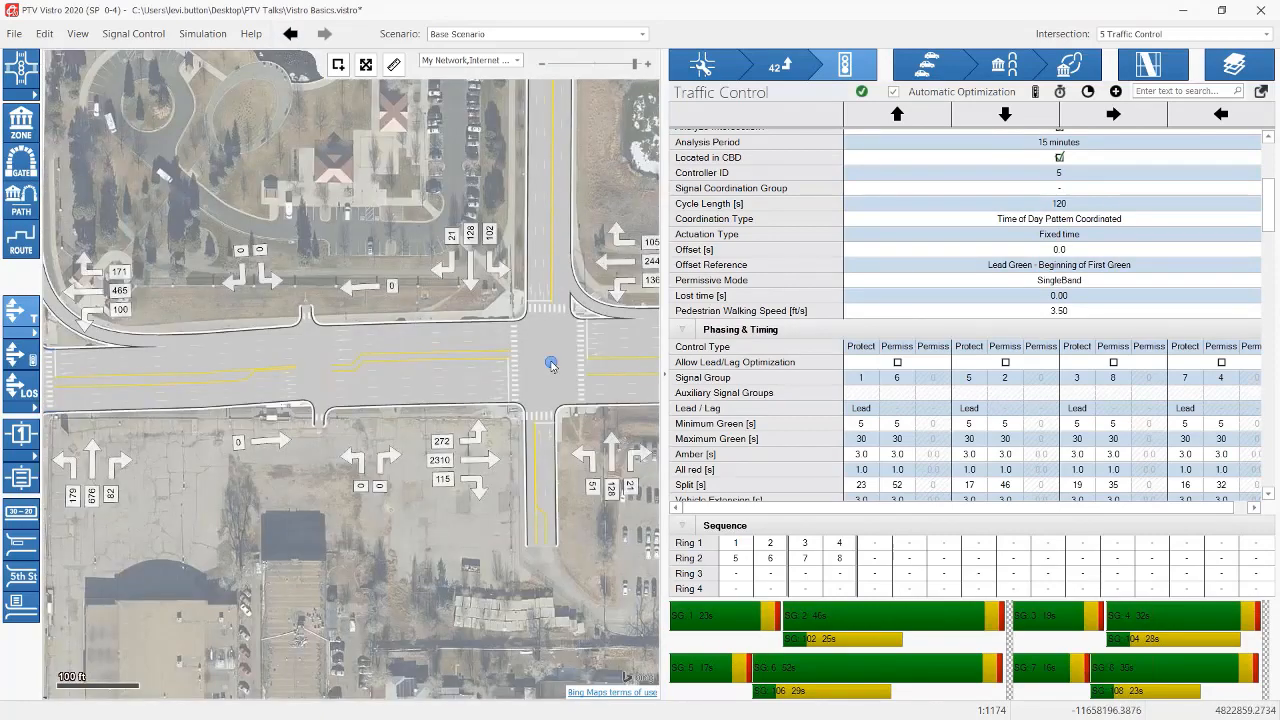
{"action": "left_click", "coordinate": [549, 362]}
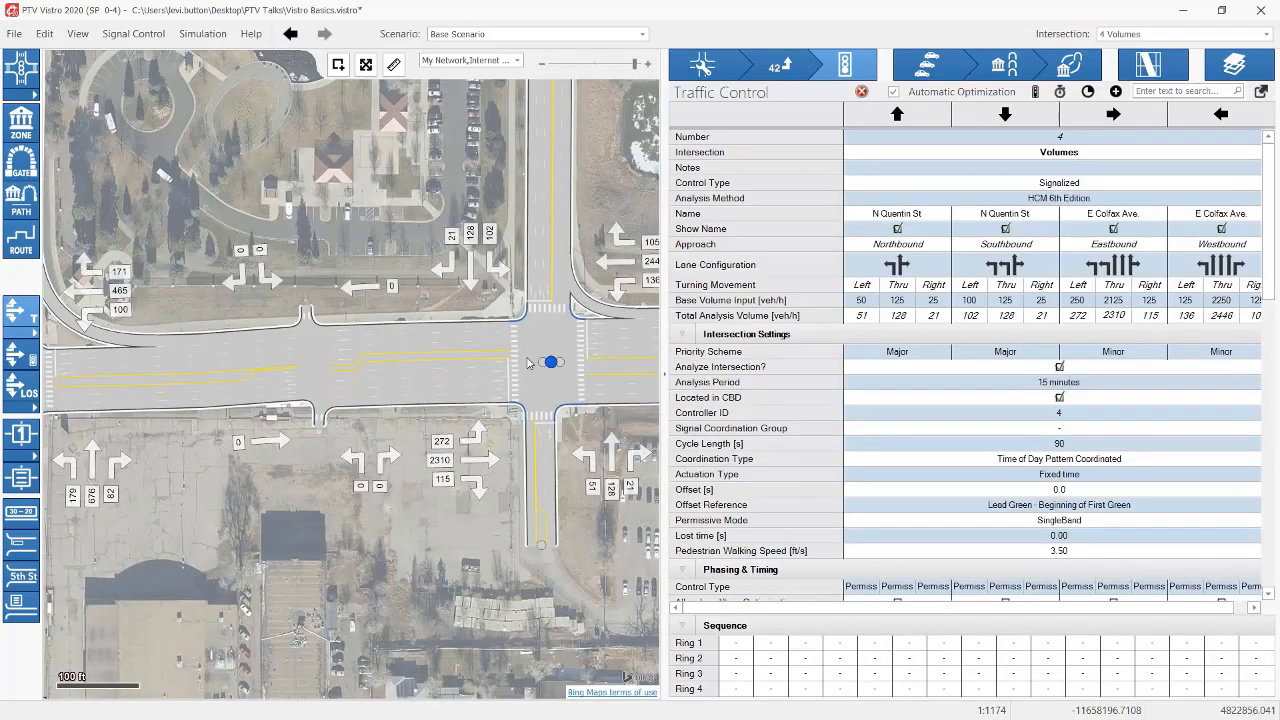
{"action": "left_click_drag", "start_coordinate": [529, 362], "coordinate": [393, 362]}
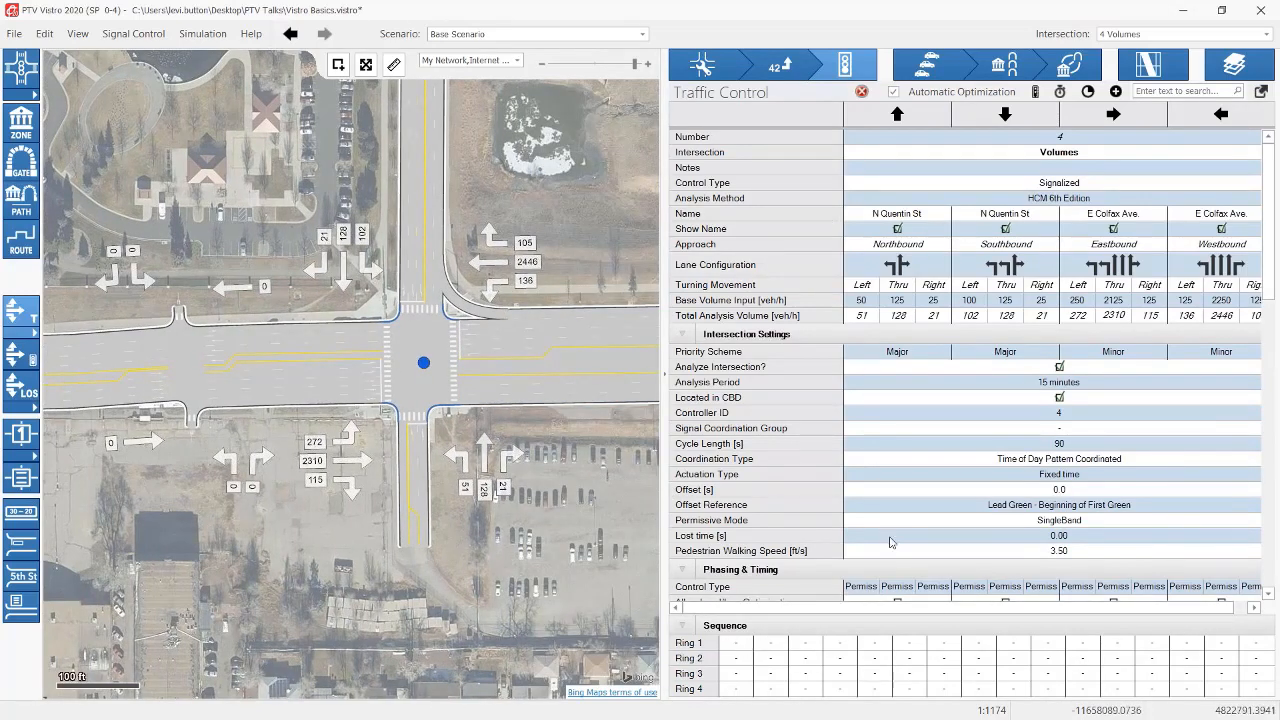
Step: Set the left-turn control type to Protected for the northbound, southbound, eastbound and westbound approaches
{"action": "scroll", "coordinate": [900, 515], "scroll_direction": "down", "scroll_amount": 2}
{"action": "scroll", "coordinate": [900, 517], "scroll_direction": "down", "scroll_amount": 4}
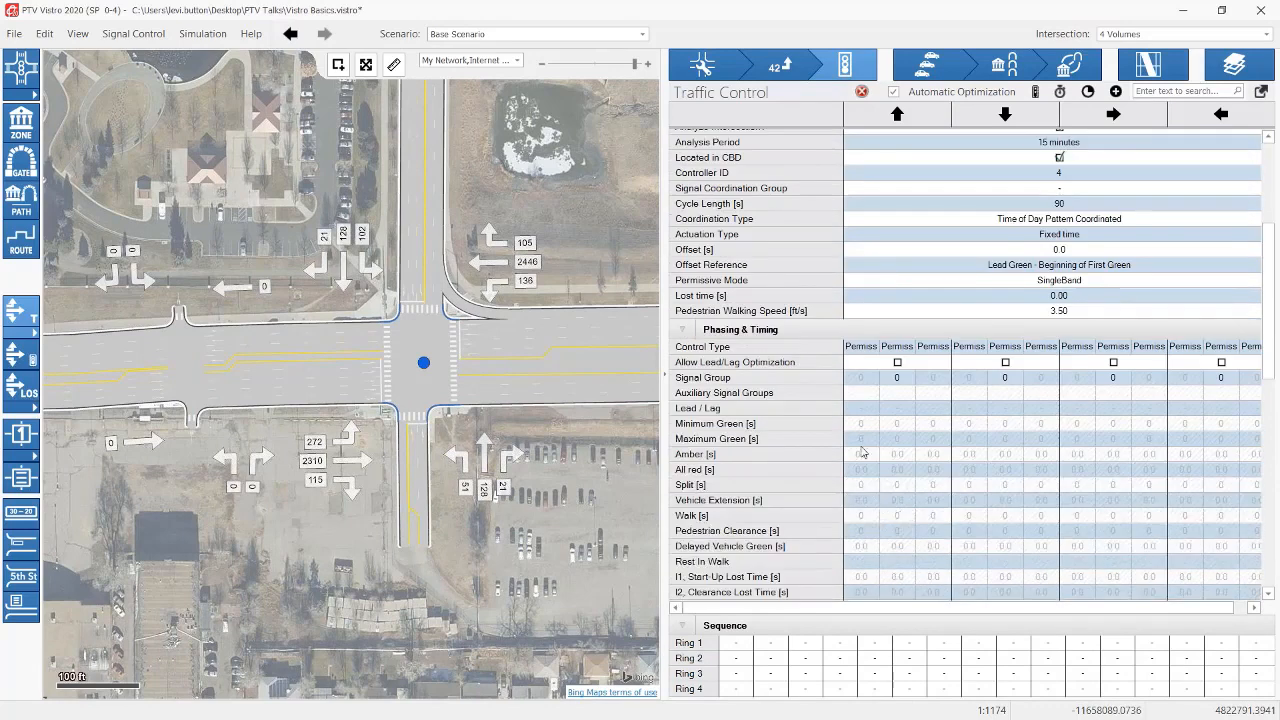
{"action": "left_click", "coordinate": [864, 348]}
{"action": "left_click", "coordinate": [870, 390]}
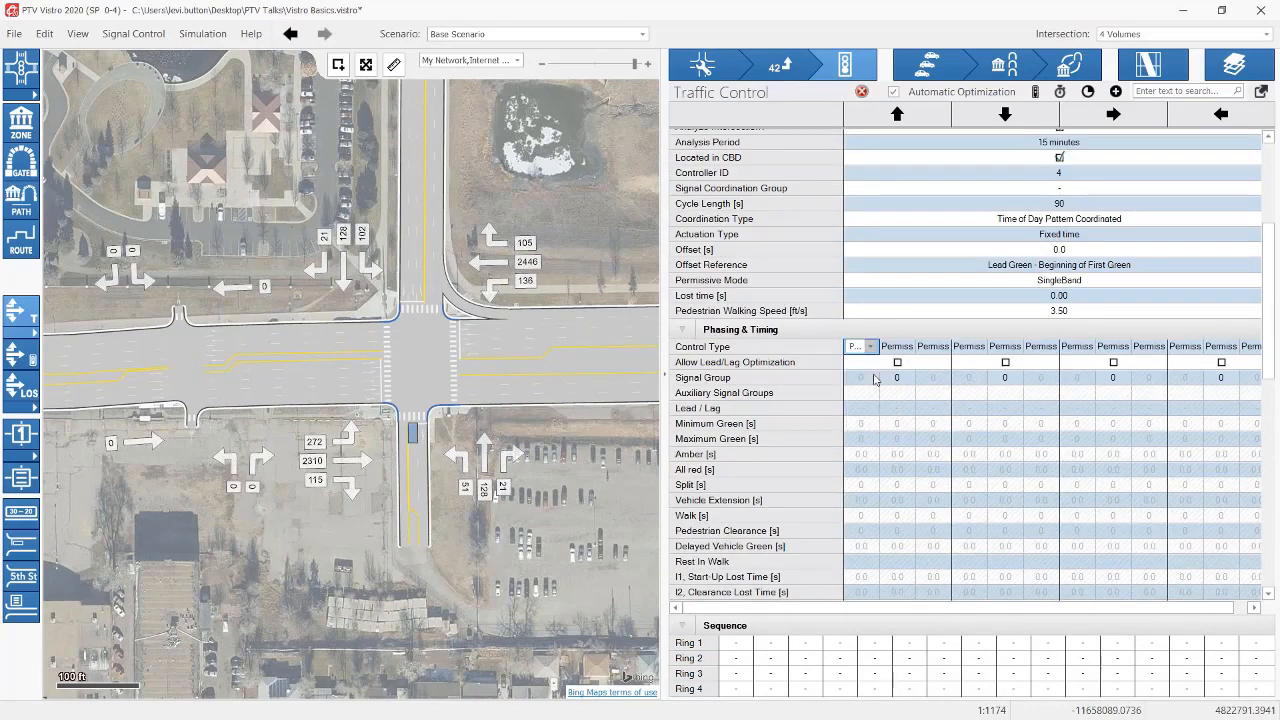
{"action": "left_click", "coordinate": [966, 349]}
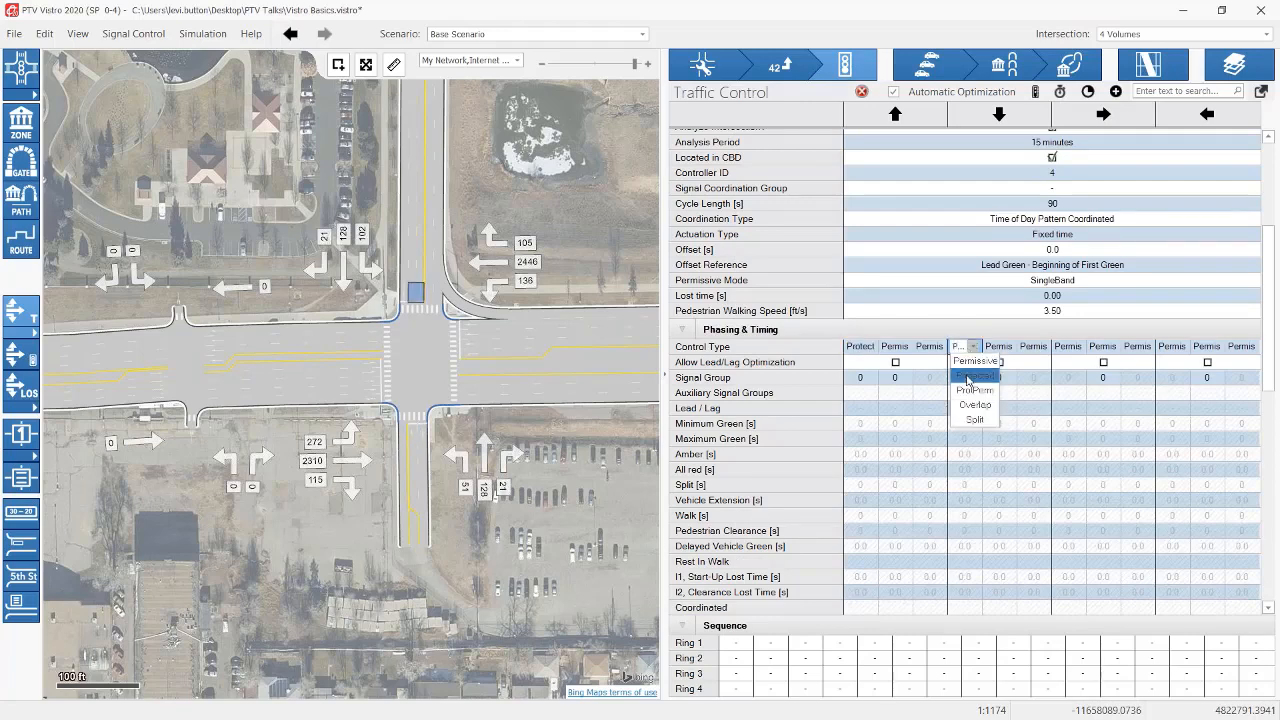
{"action": "left_click", "coordinate": [967, 378]}
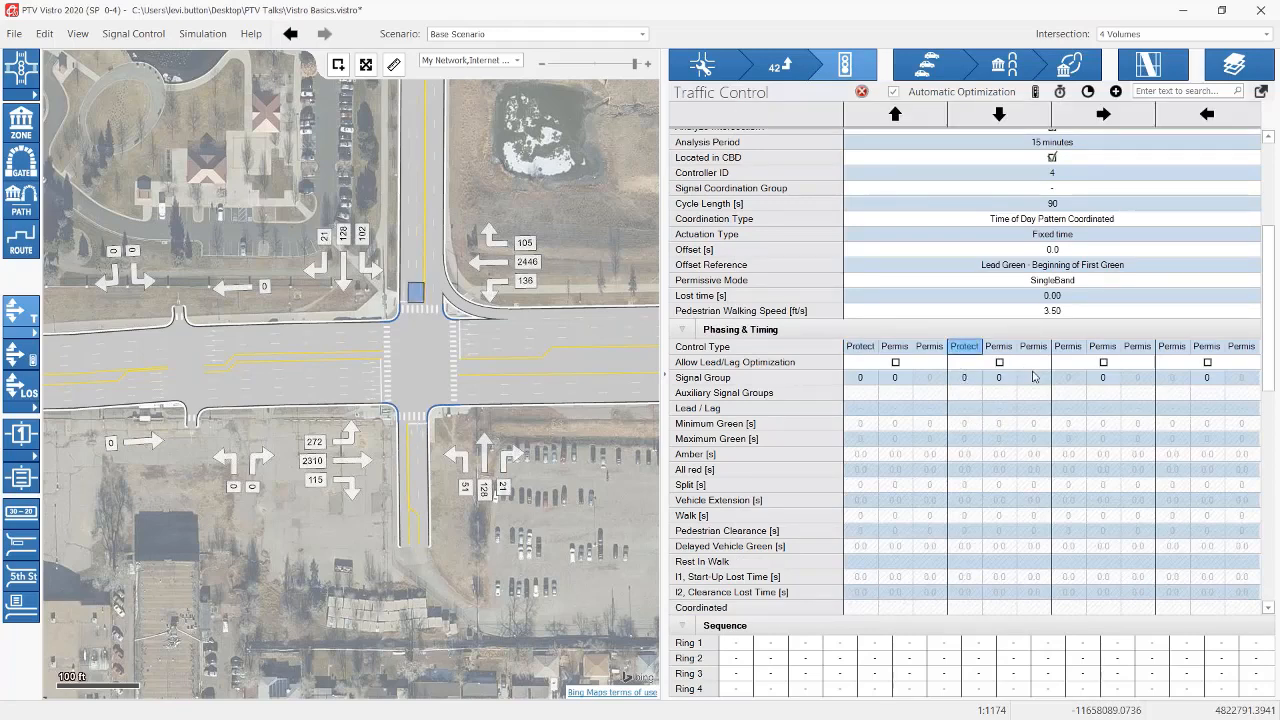
{"action": "left_click", "coordinate": [1070, 347]}
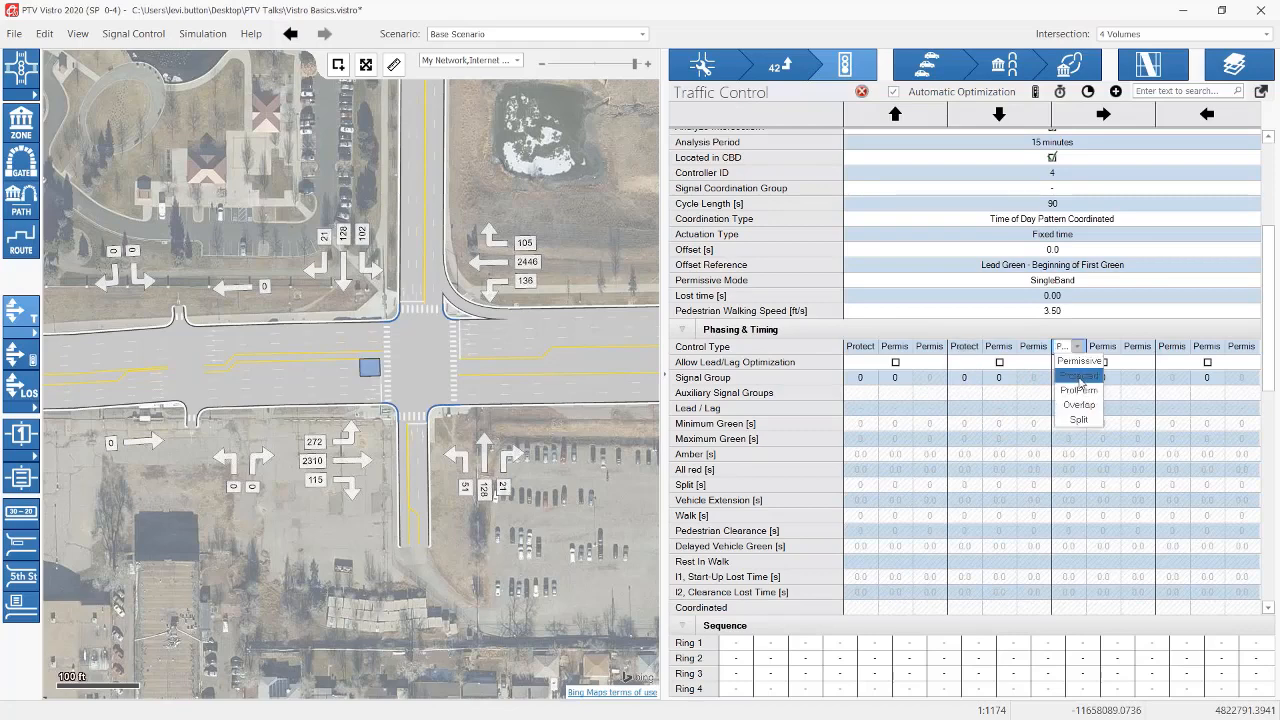
{"action": "left_click", "coordinate": [1076, 376]}
{"action": "left_click", "coordinate": [1174, 347]}
{"action": "left_click", "coordinate": [1177, 378]}
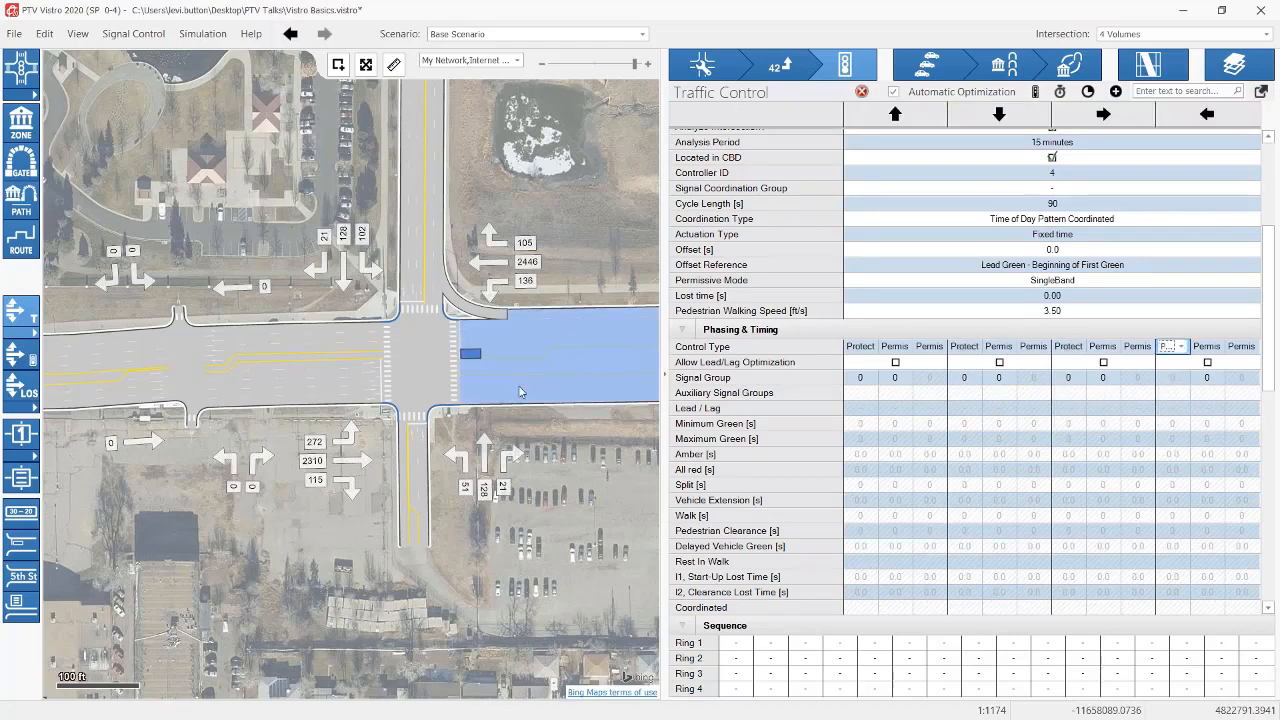
Step: Review the cycle length and the coordination type options in Intersection Settings, keeping Time of Day Pattern Coordinated
{"action": "left_click_drag", "start_coordinate": [476, 398], "coordinate": [414, 443]}
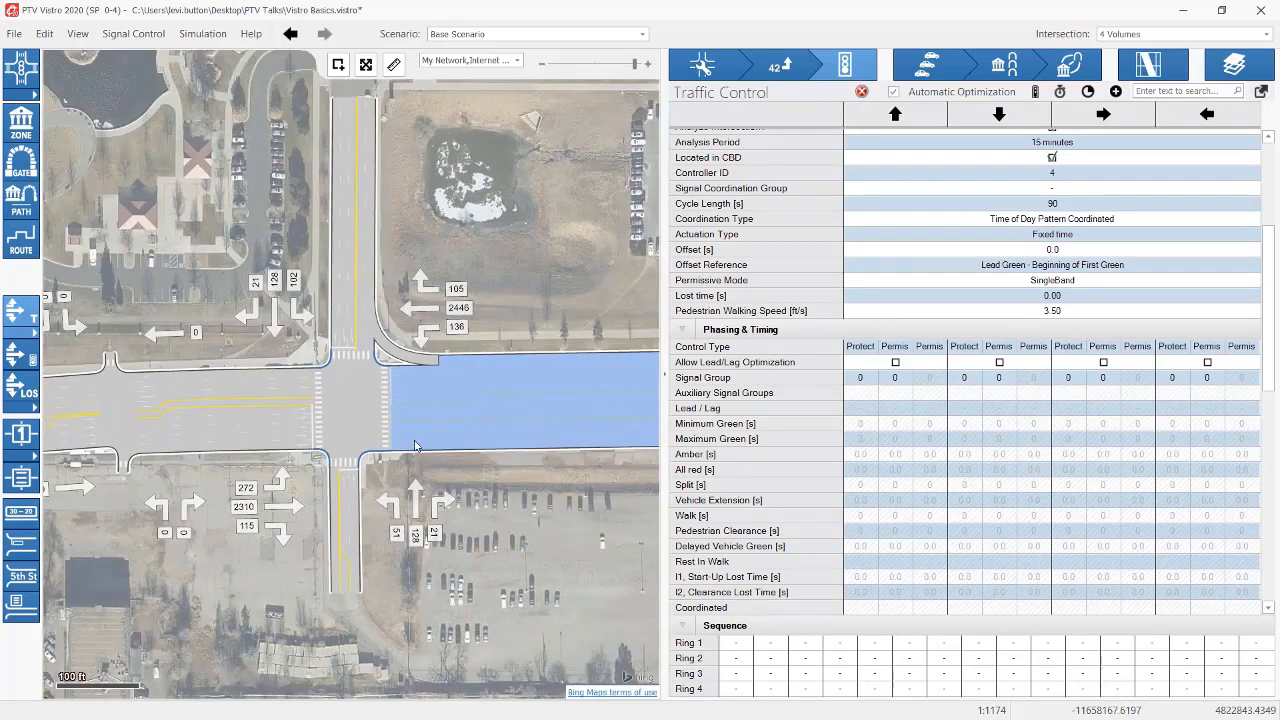
{"action": "scroll", "coordinate": [1052, 455], "scroll_direction": "up", "scroll_amount": 5}
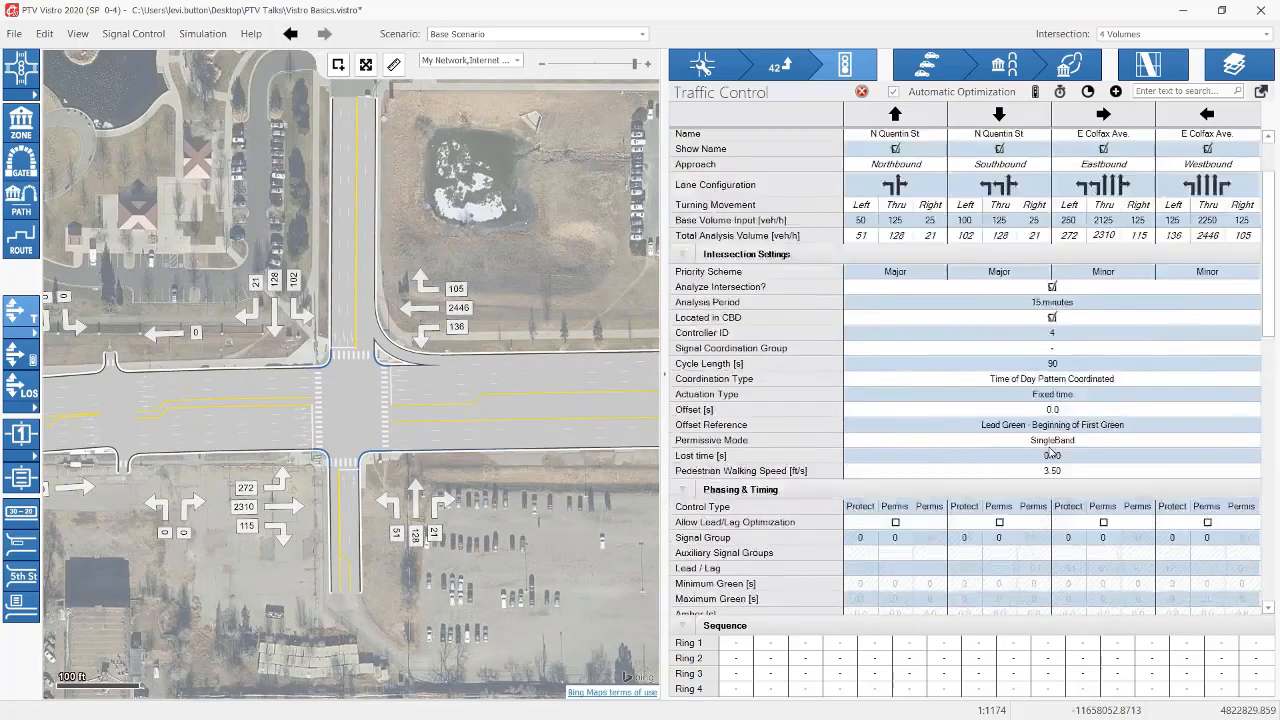
{"action": "scroll", "coordinate": [1013, 463], "scroll_direction": "down", "scroll_amount": 2}
{"action": "left_click", "coordinate": [1034, 366]}
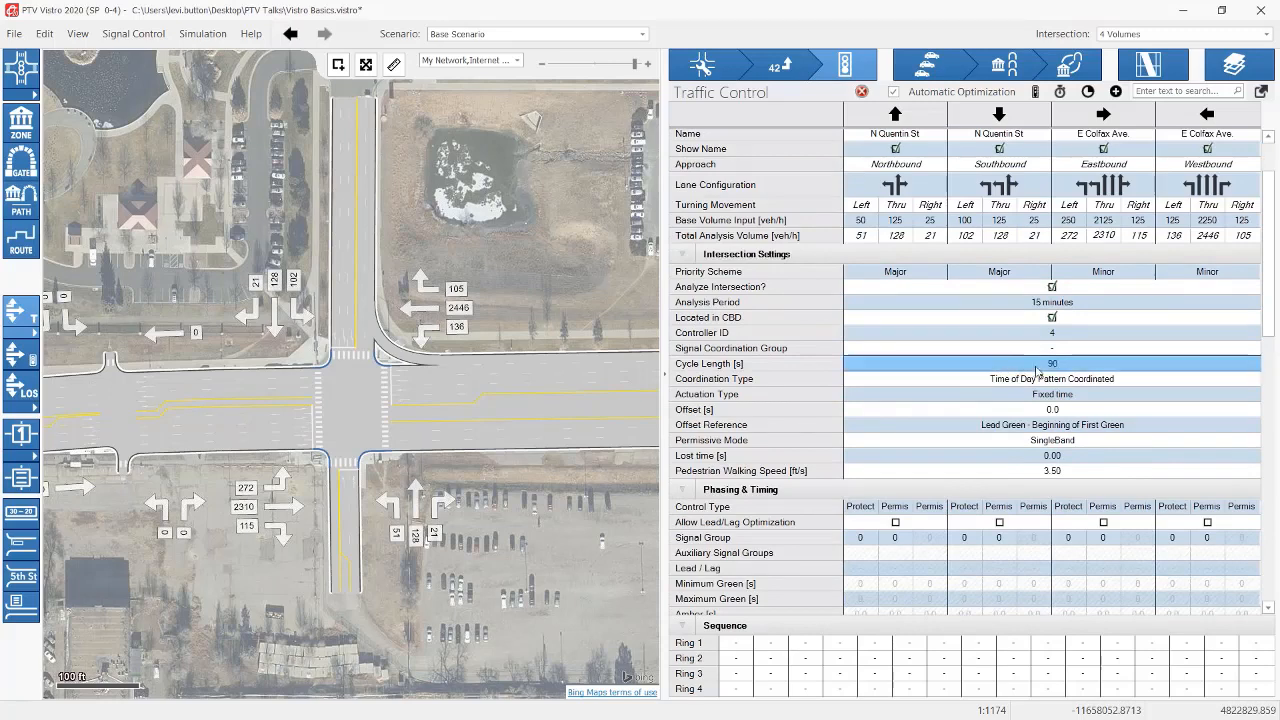
{"action": "left_click", "coordinate": [907, 386]}
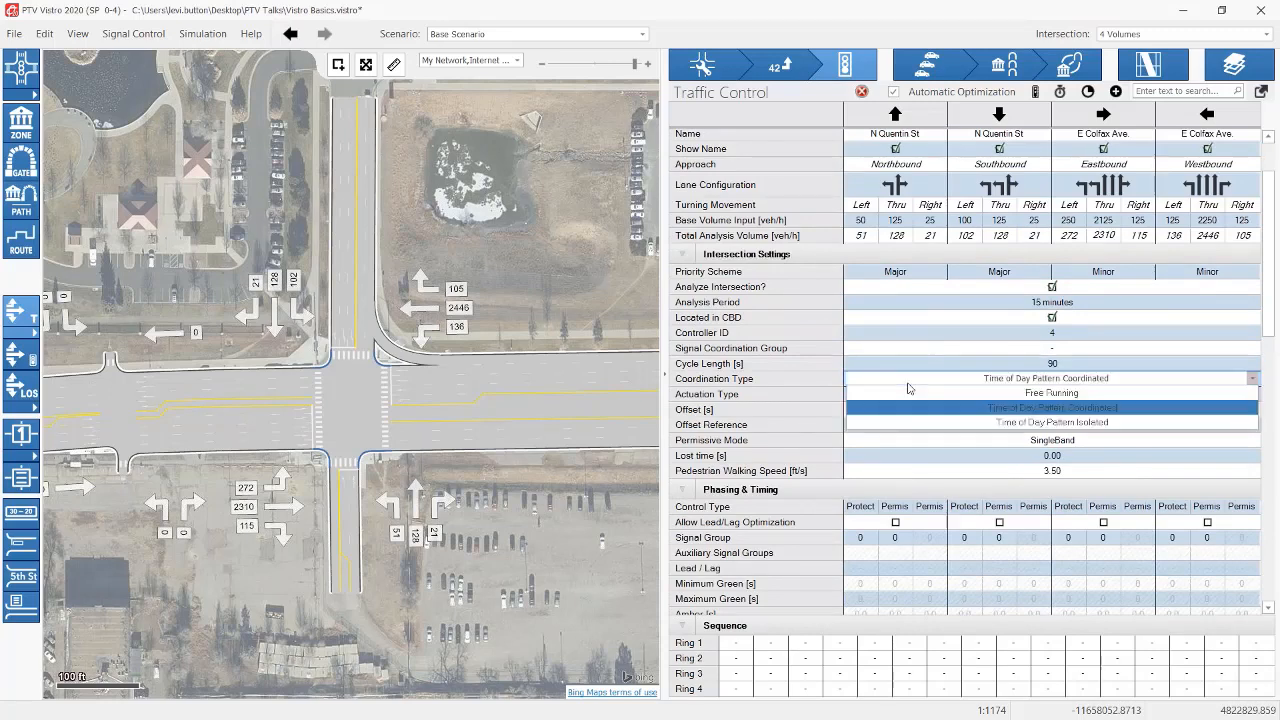
{"action": "left_click", "coordinate": [1056, 415]}
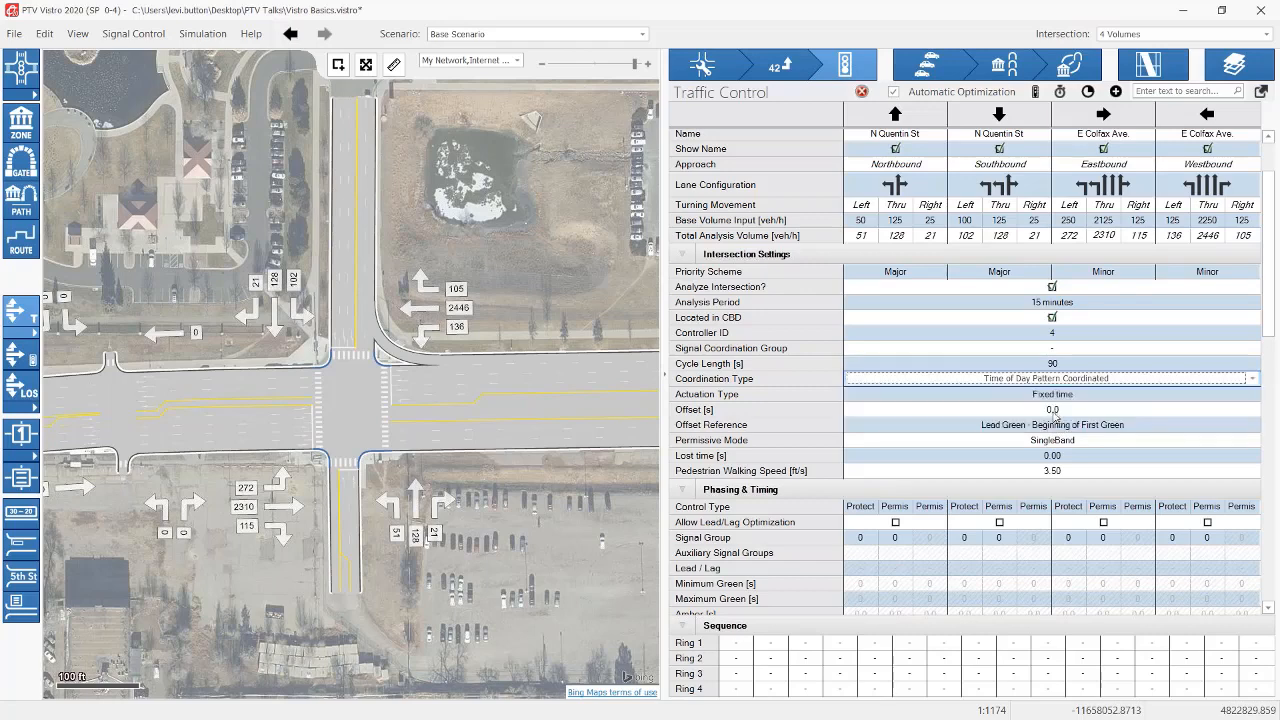
Step: Review the actuation type and offset reference options, keeping Fixed time and Lead Green - Beginning of First Green
{"action": "left_click", "coordinate": [970, 396]}
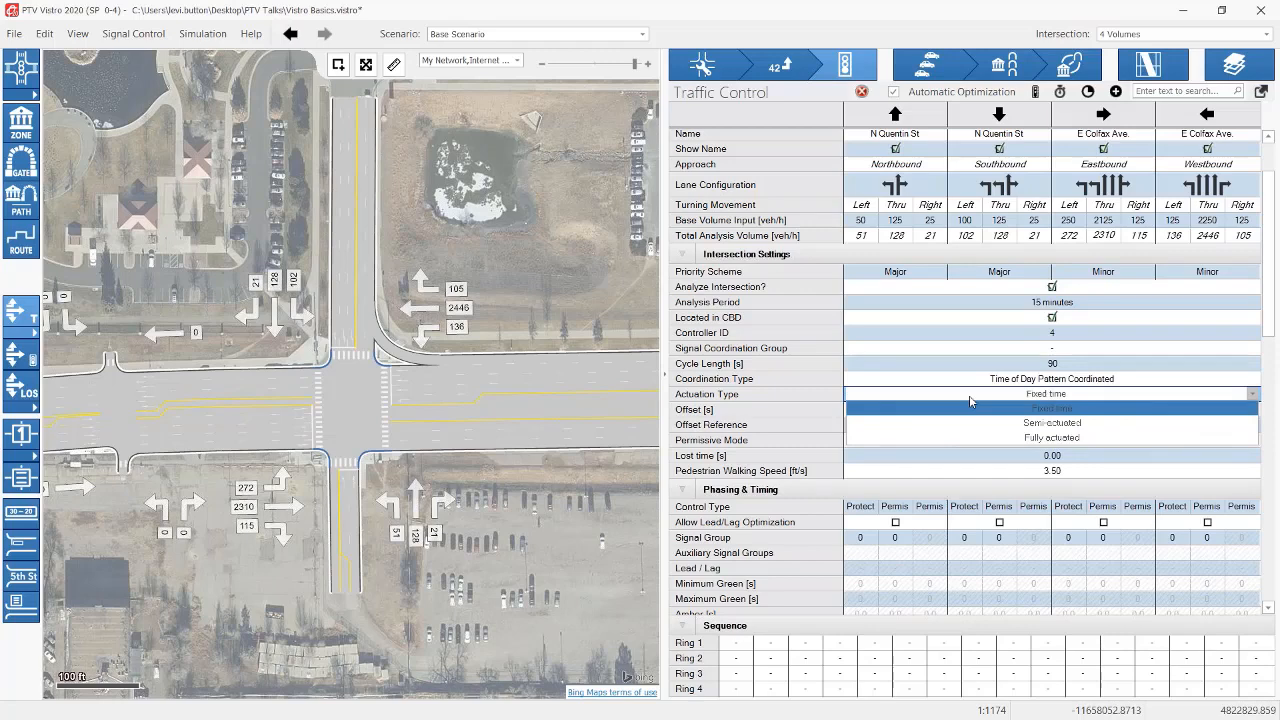
{"action": "left_click", "coordinate": [1027, 410]}
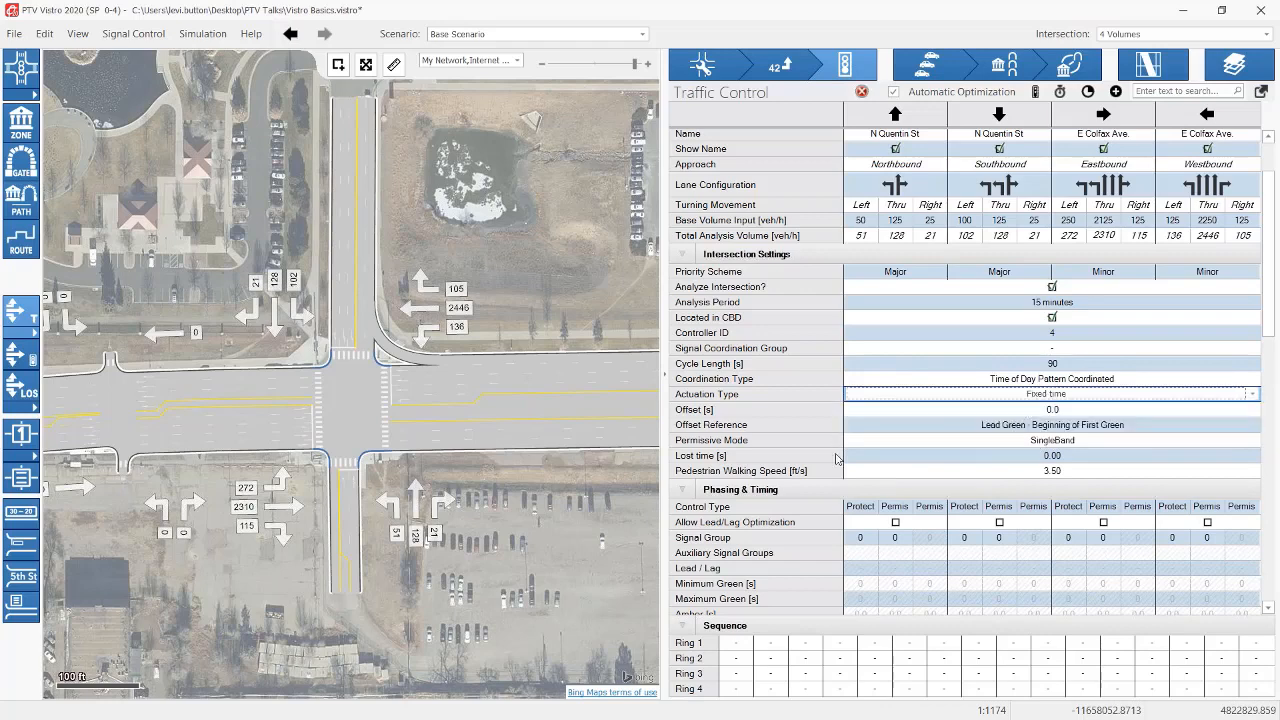
{"action": "left_click", "coordinate": [987, 411]}
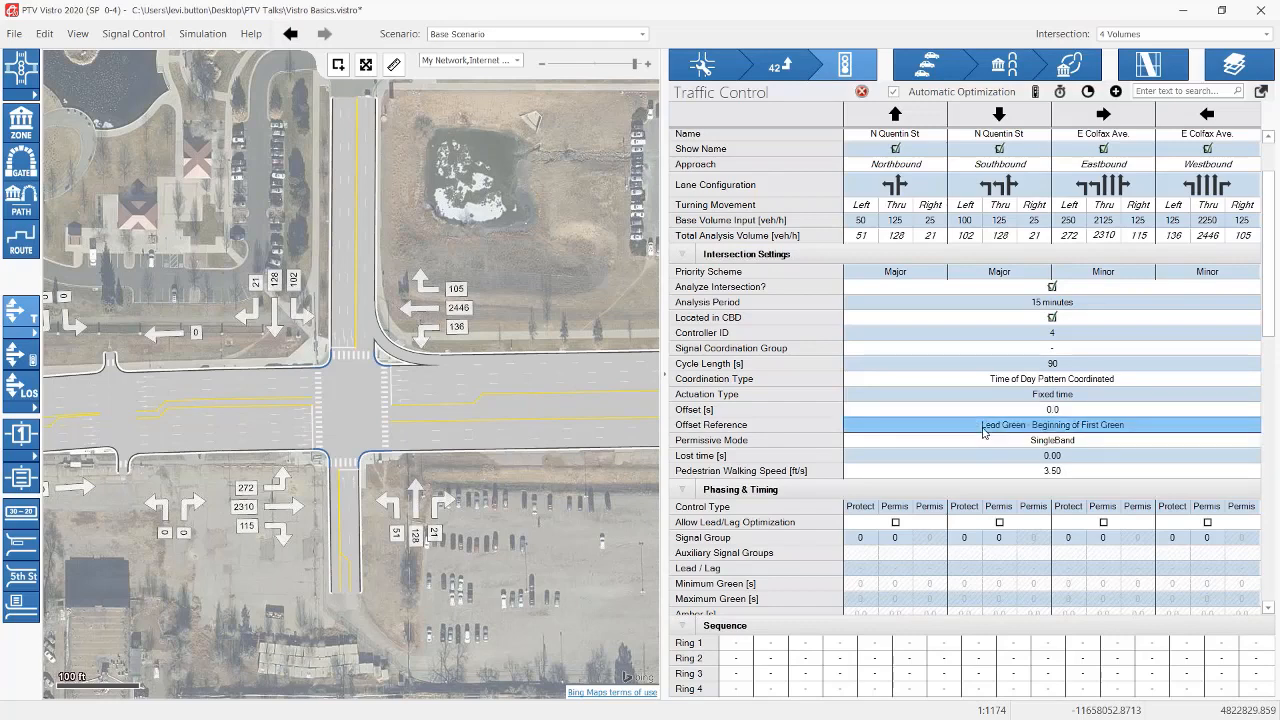
{"action": "left_click", "coordinate": [981, 426]}
{"action": "left_click", "coordinate": [981, 426]}
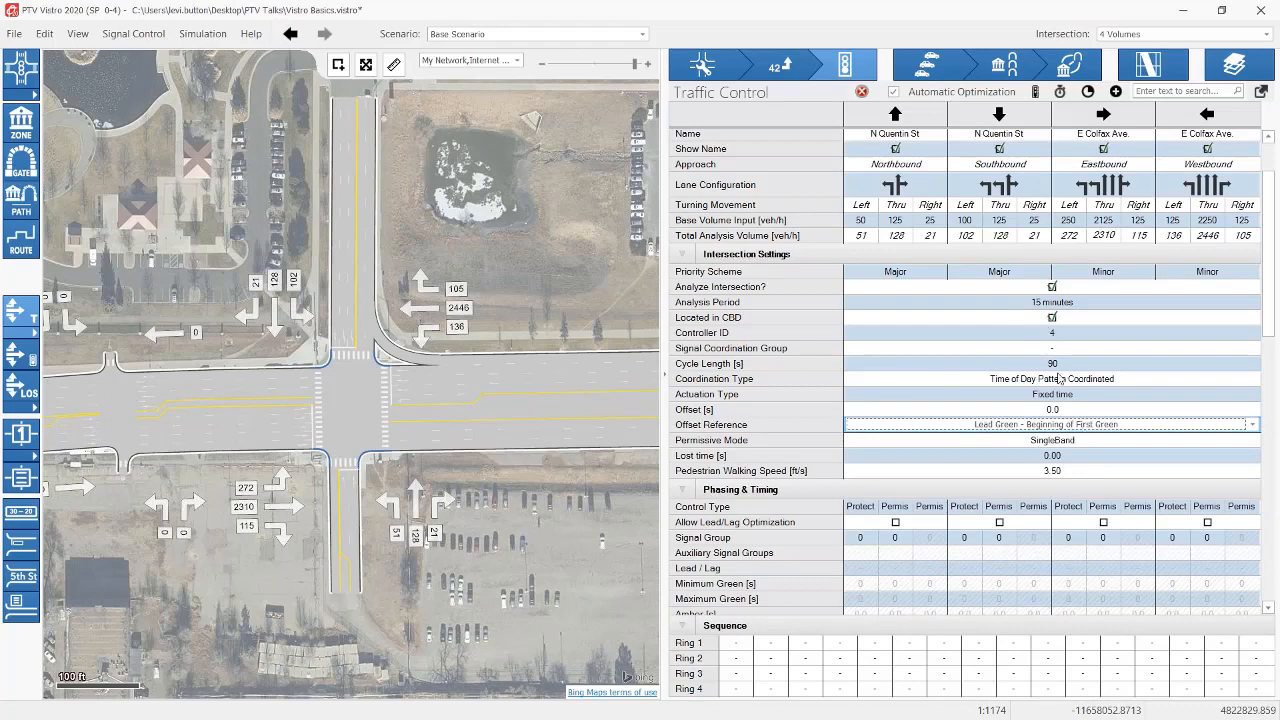
Step: Review the control type options for the northbound left and right turns, keeping Protected for the left and Permissive for the right
{"action": "scroll", "coordinate": [998, 340], "scroll_direction": "up", "scroll_amount": 2}
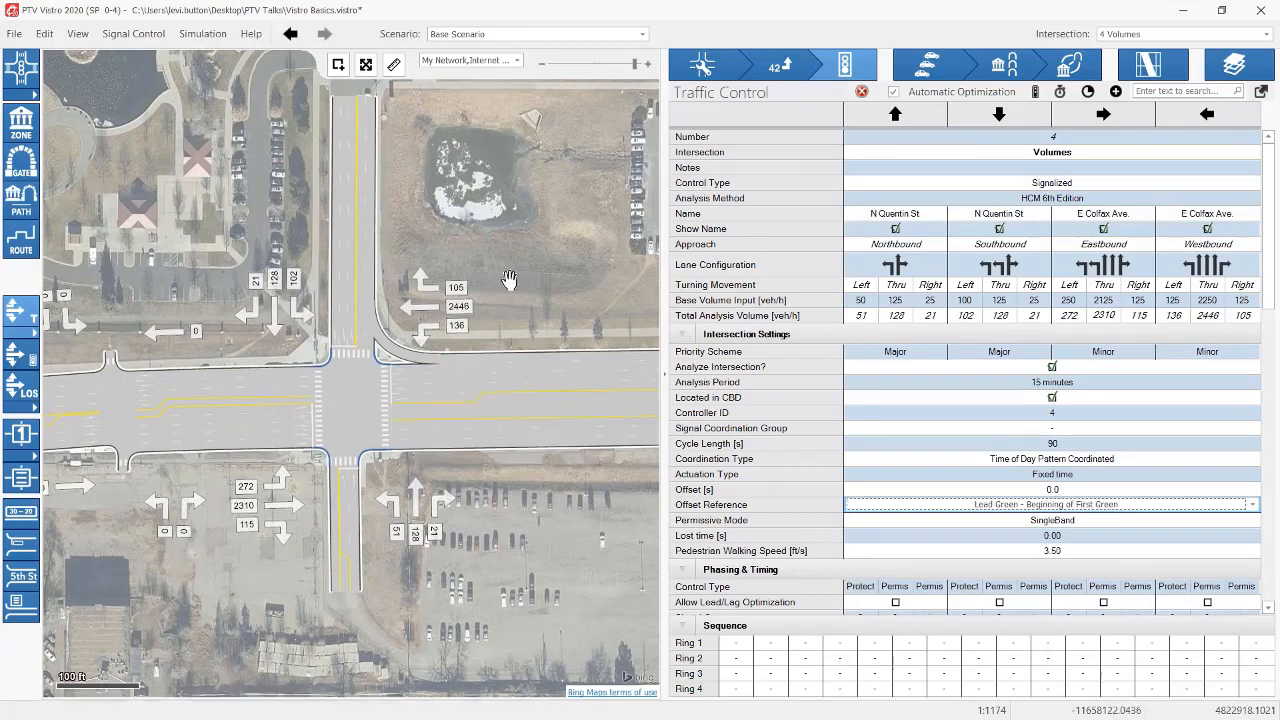
{"action": "left_click_drag", "start_coordinate": [509, 280], "coordinate": [514, 255]}
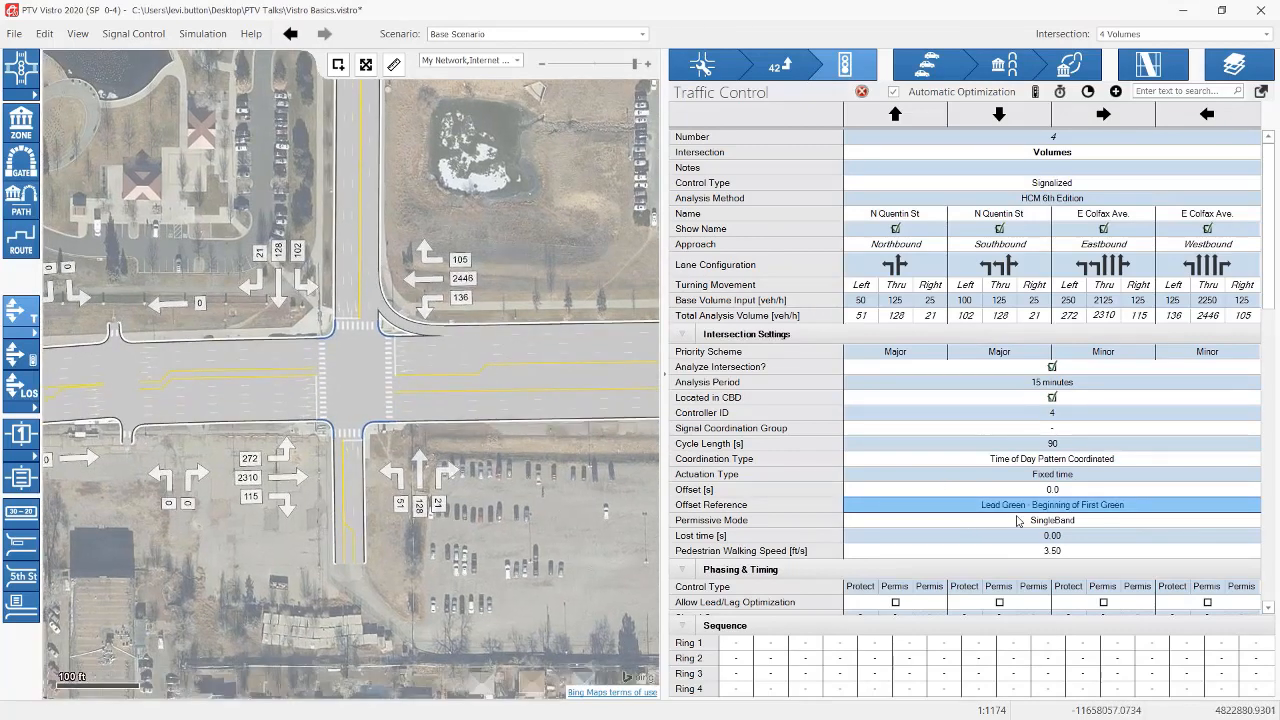
{"action": "scroll", "coordinate": [1018, 521], "scroll_direction": "down", "scroll_amount": 2}
{"action": "left_click", "coordinate": [860, 507]}
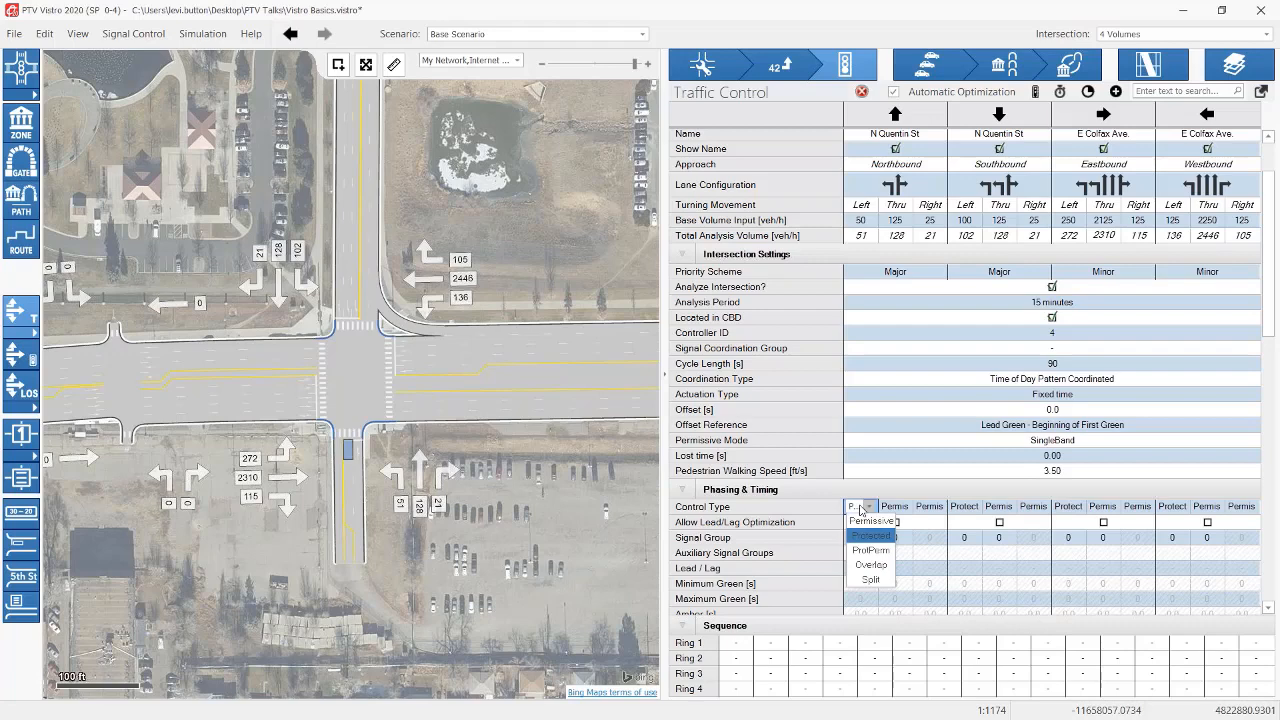
{"action": "left_click", "coordinate": [929, 508]}
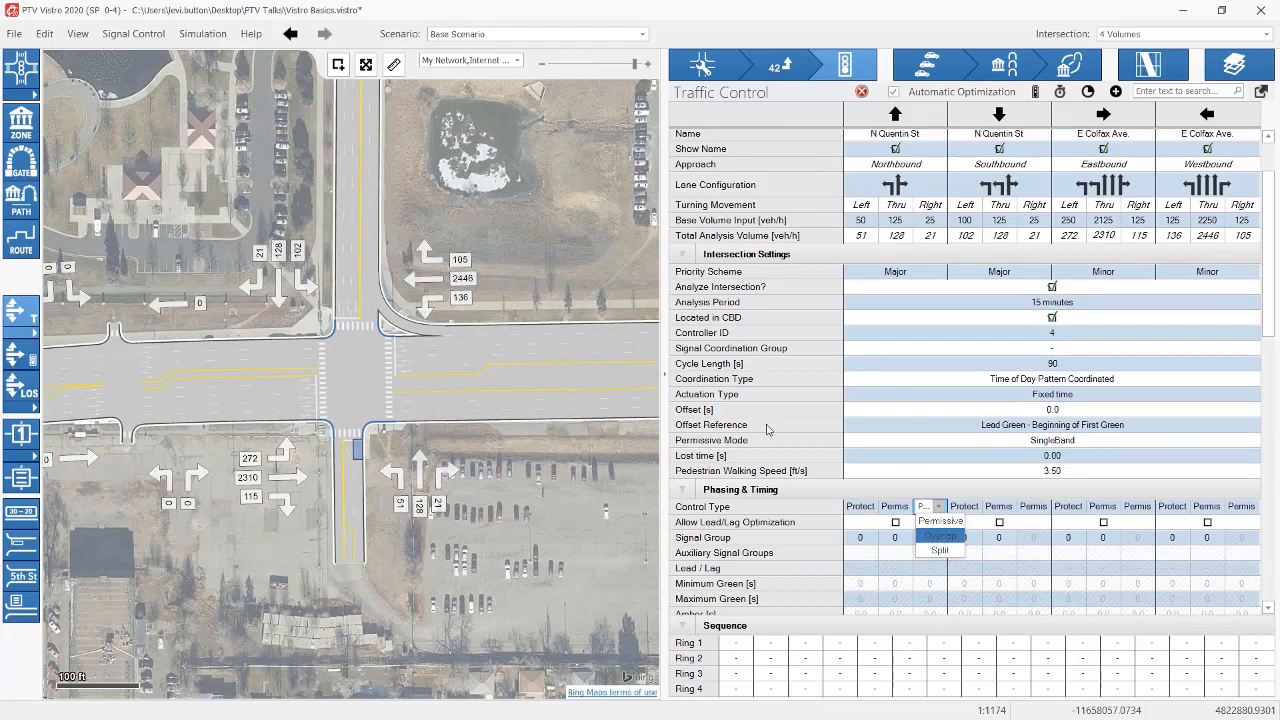
{"action": "left_click", "coordinate": [940, 521]}
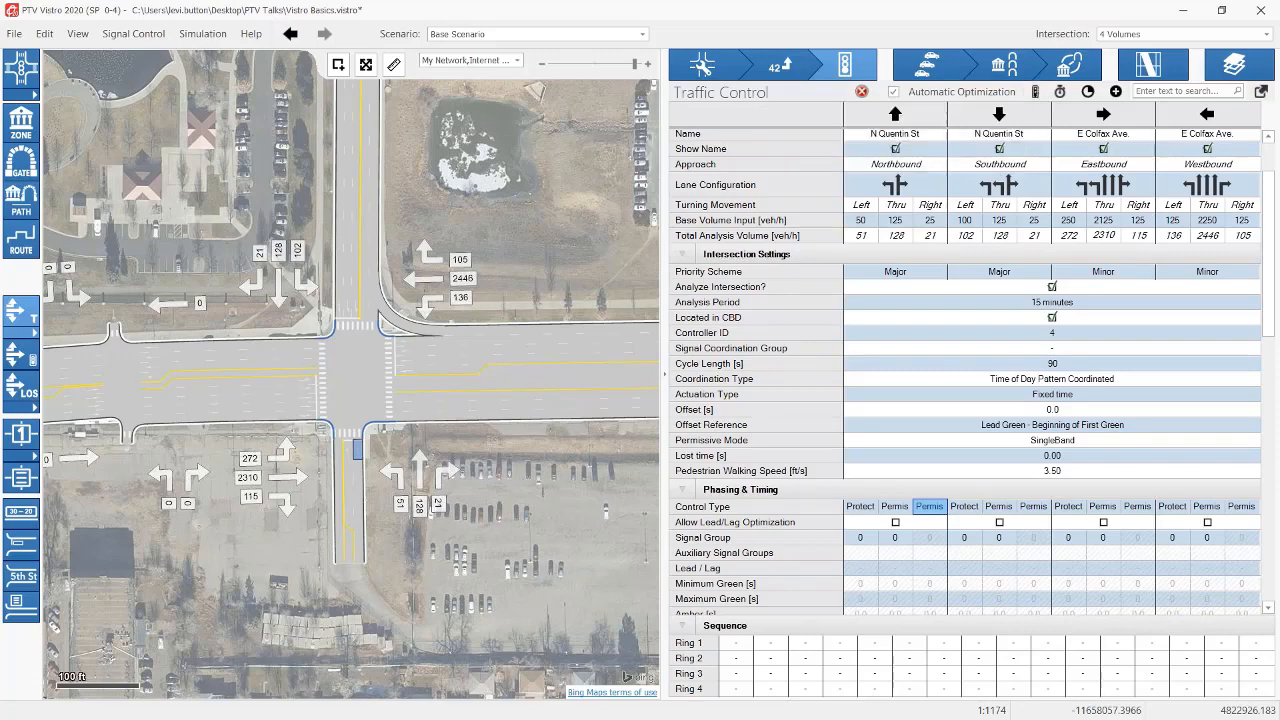
Step: Create the default signalization for the intersection's signal groups with the Lead setting
{"action": "left_click", "coordinate": [874, 540]}
{"action": "left_click", "coordinate": [892, 540]}
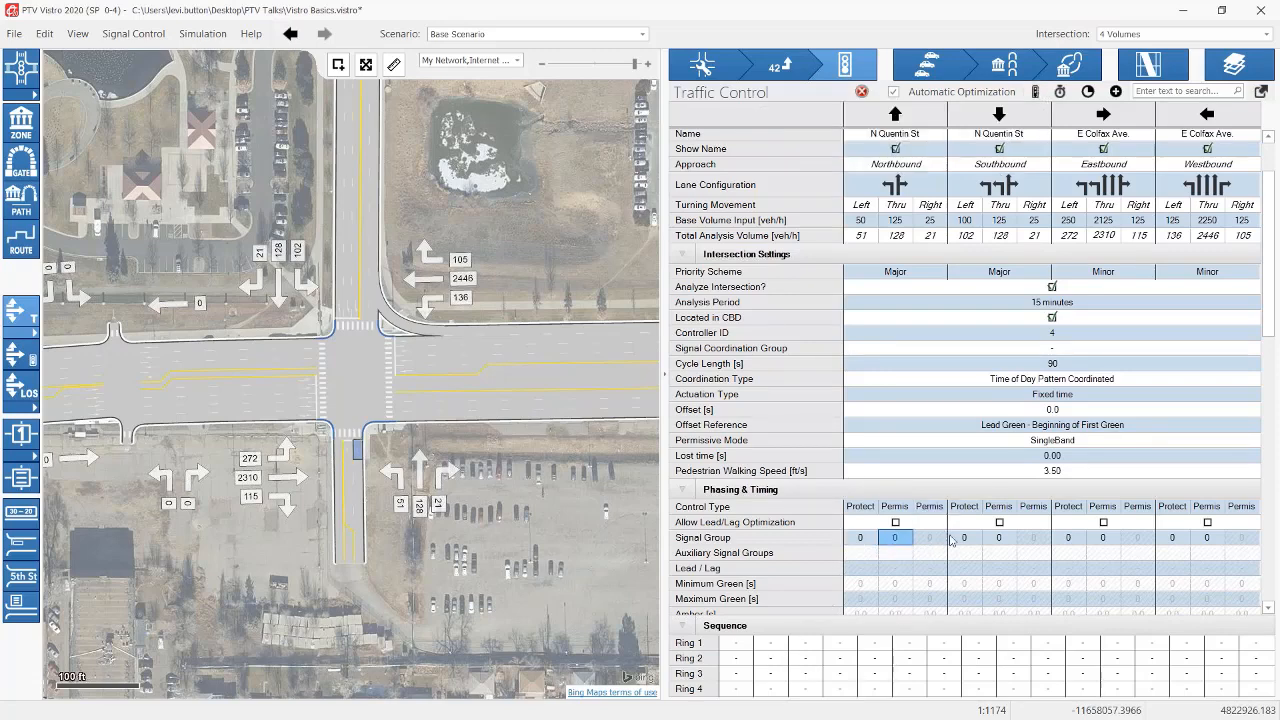
{"action": "left_click", "coordinate": [964, 540]}
{"action": "left_click", "coordinate": [989, 538]}
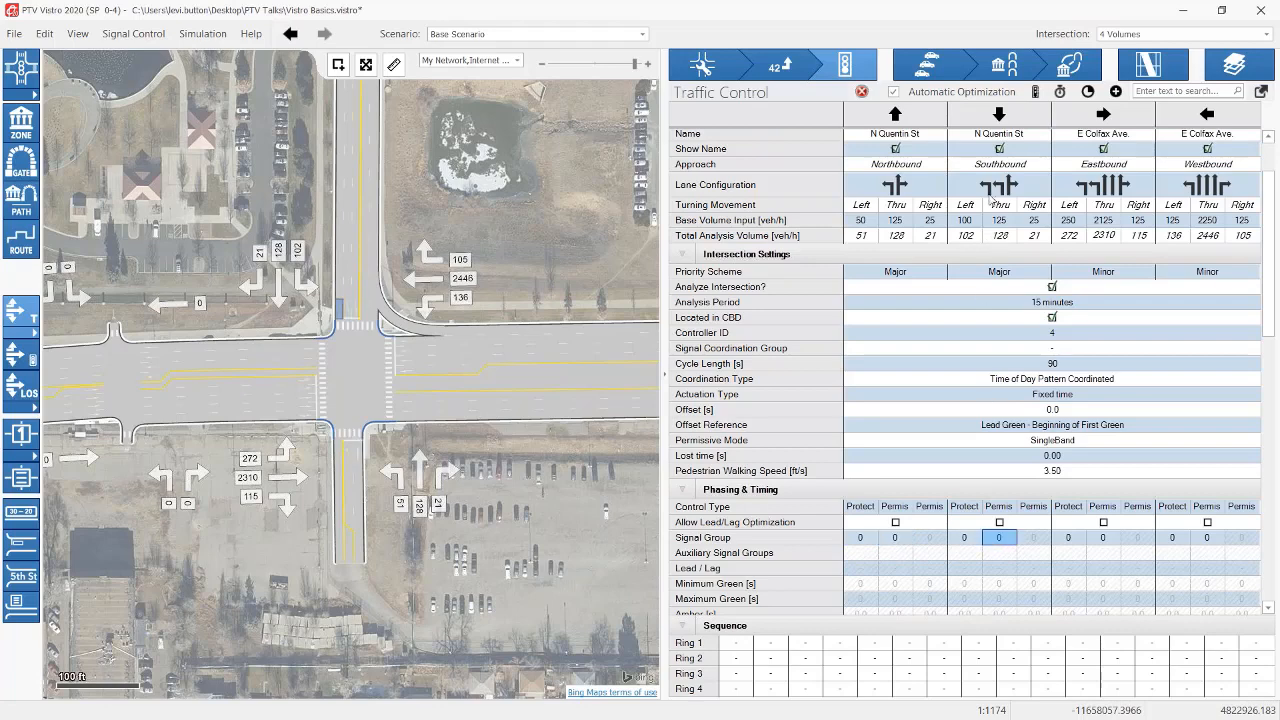
{"action": "left_click", "coordinate": [1035, 92]}
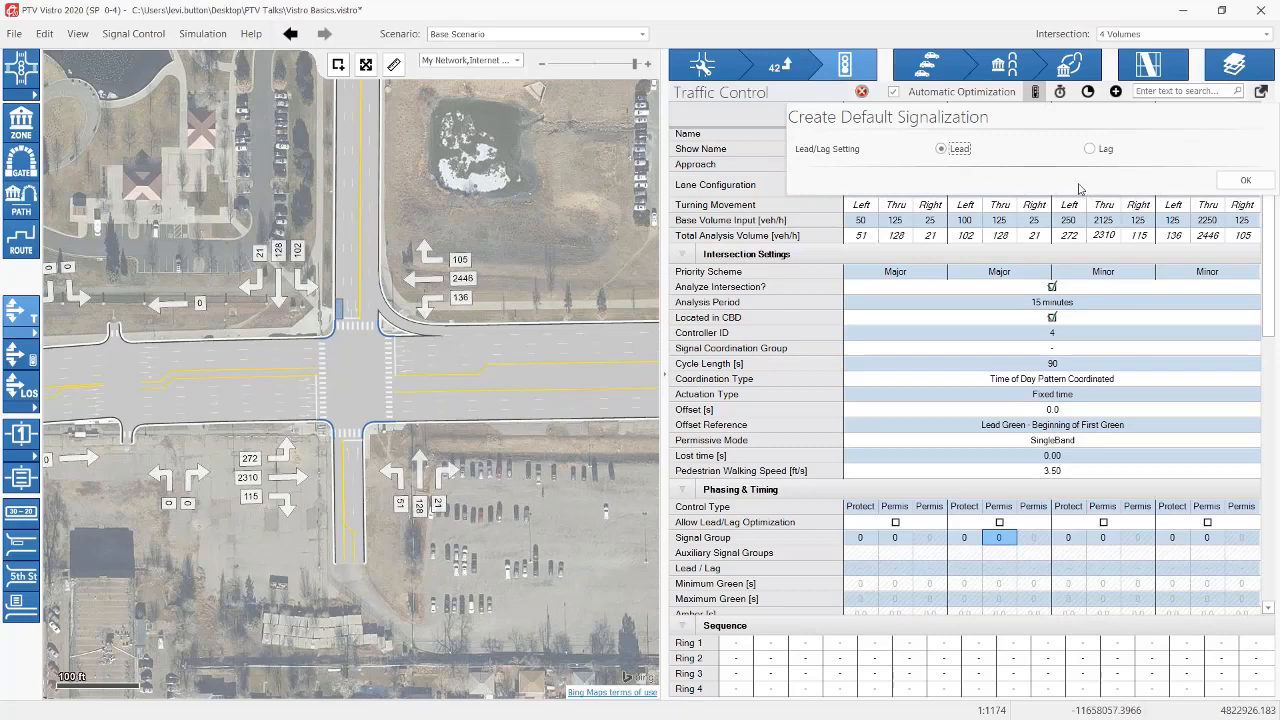
{"action": "left_click", "coordinate": [1242, 182]}
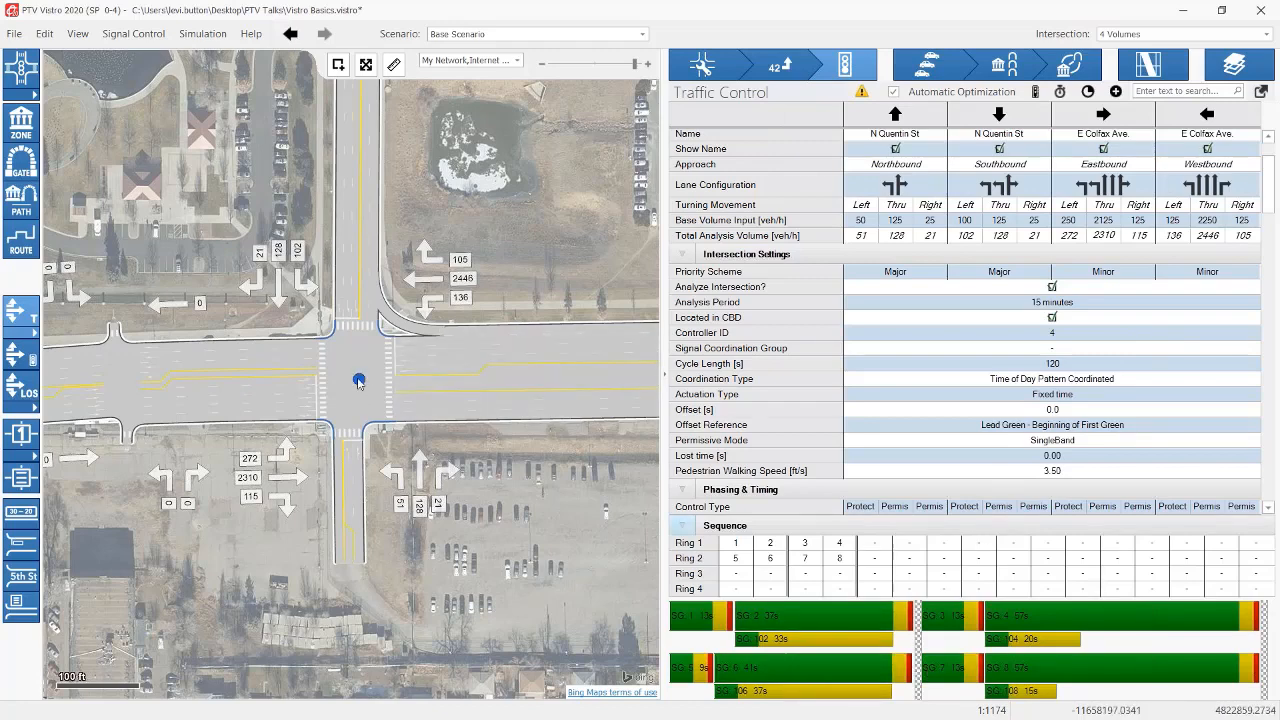
Step: Review the generated phasing and timing, and replace the turn volumes on the map with the turns' signal groups
{"action": "scroll", "coordinate": [1002, 418], "scroll_direction": "down", "scroll_amount": 7}
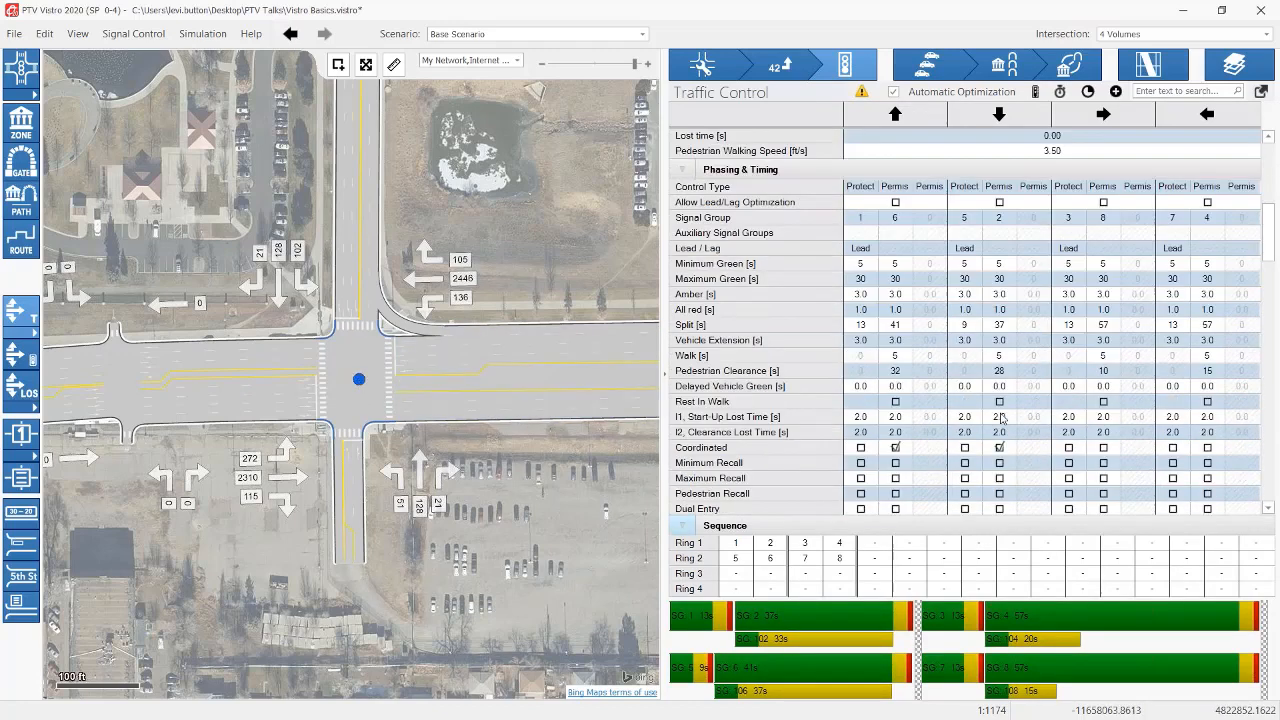
{"action": "scroll", "coordinate": [962, 410], "scroll_direction": "down", "scroll_amount": 3}
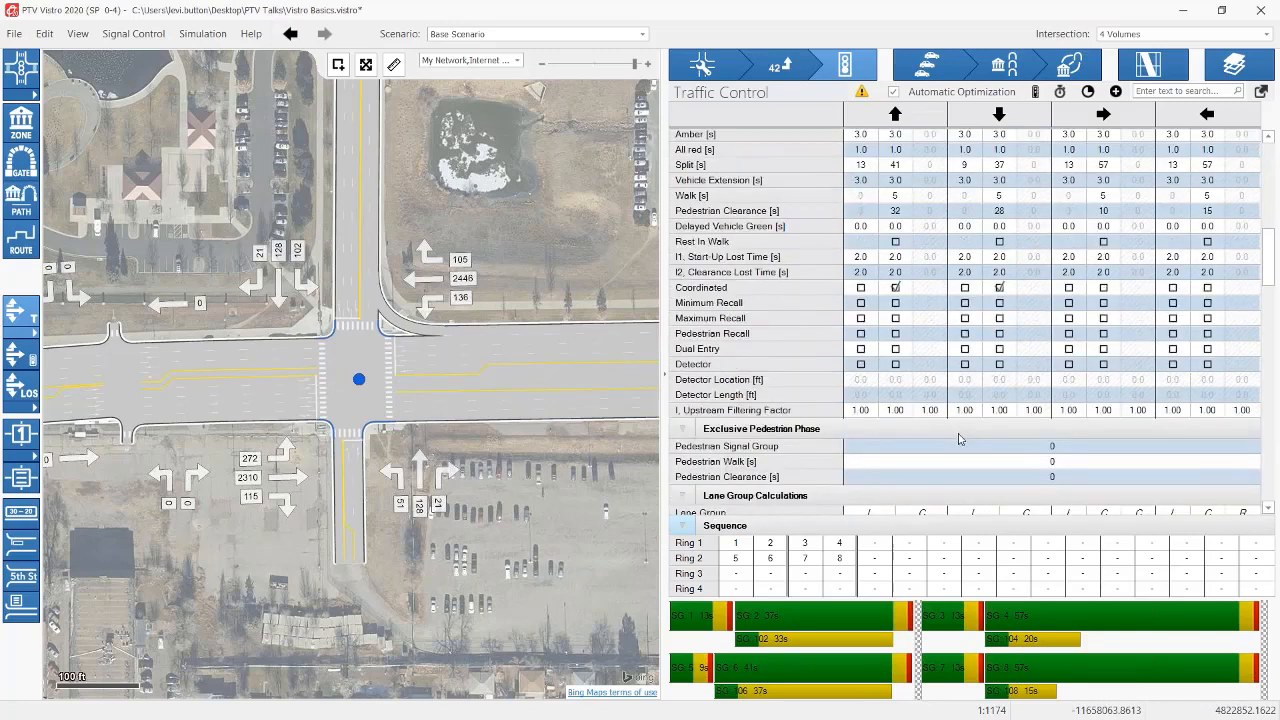
{"action": "scroll", "coordinate": [960, 438], "scroll_direction": "up", "scroll_amount": 5}
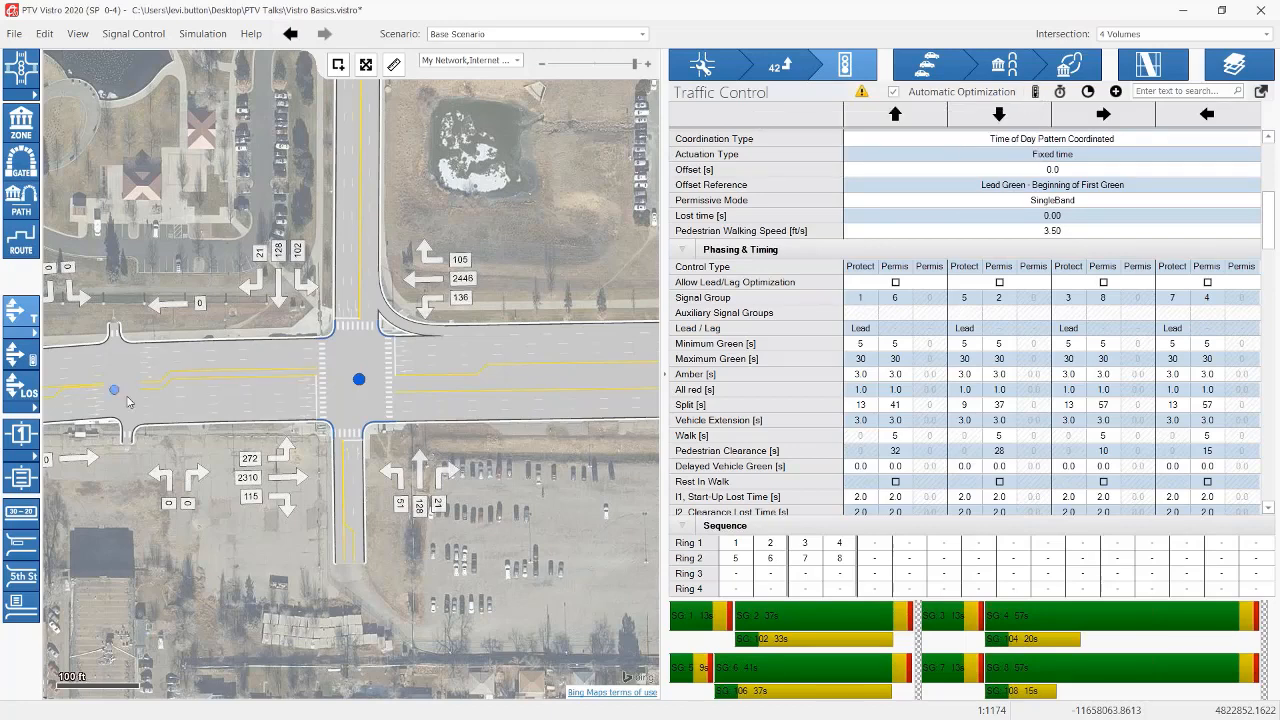
{"action": "left_click", "coordinate": [24, 321]}
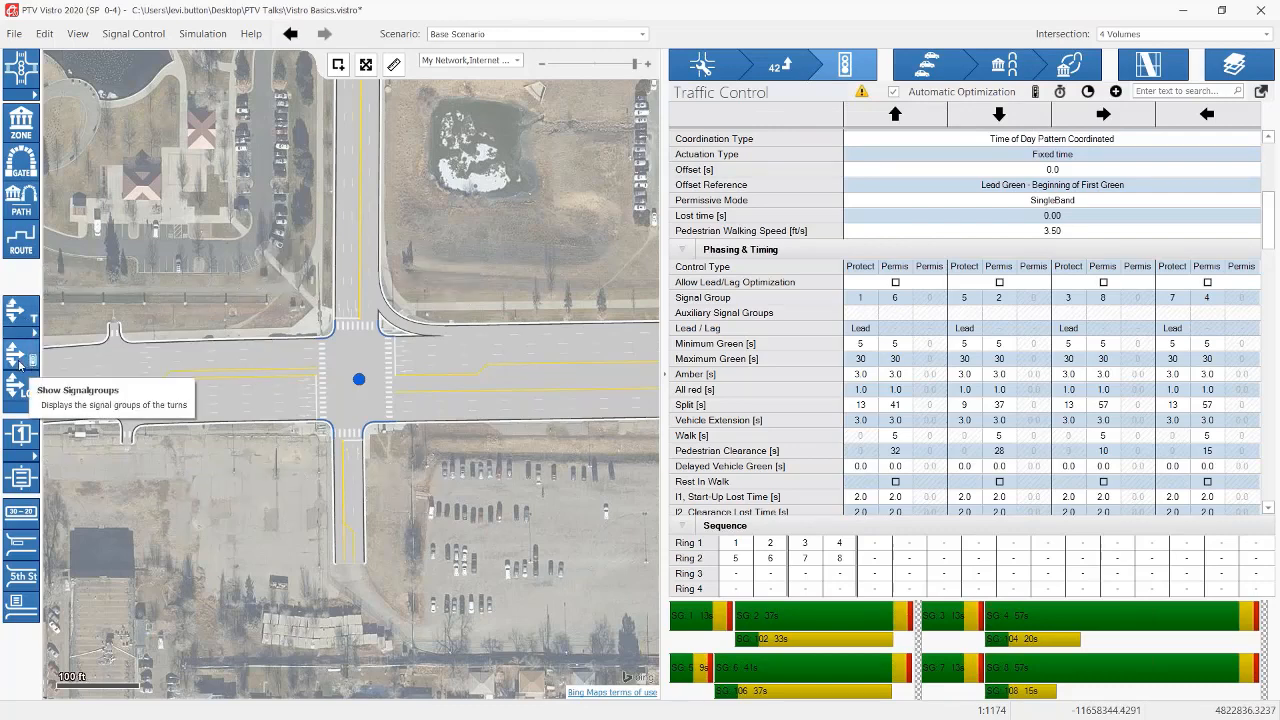
{"action": "left_click", "coordinate": [20, 356]}
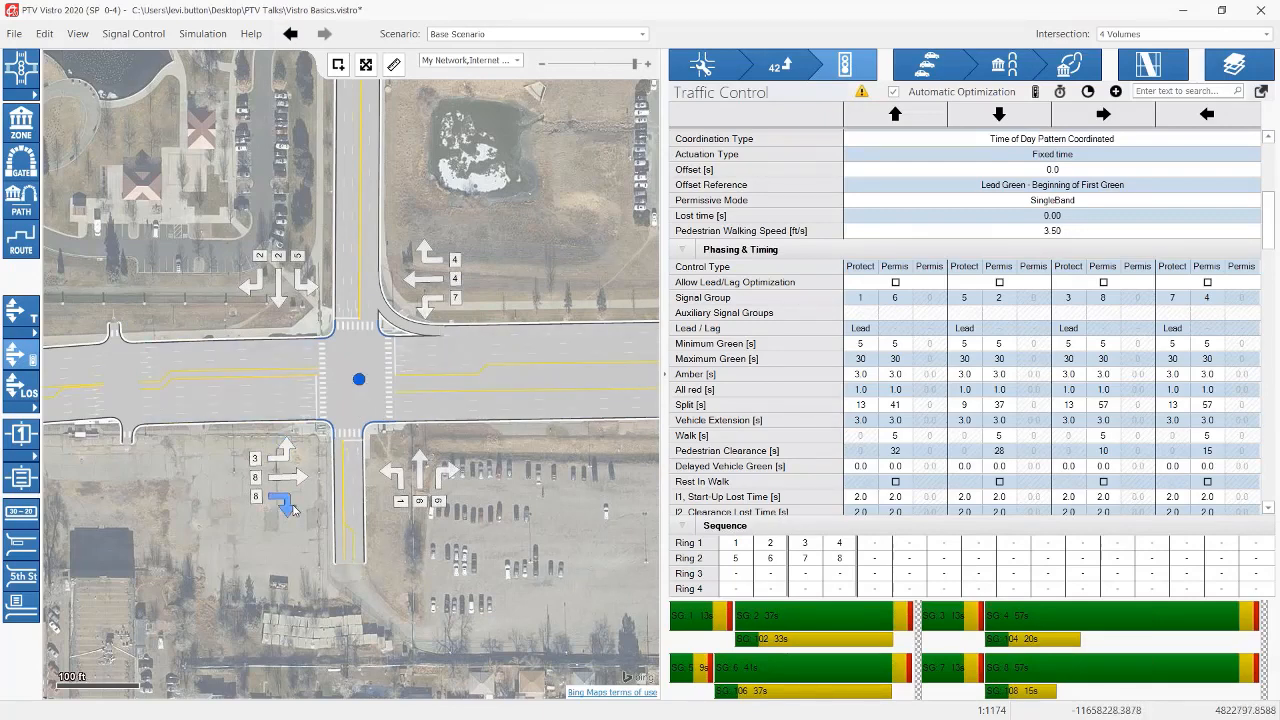
Step: Reorder Ring 1 in the sequence so that signal group 4 comes before signal group 3
{"action": "left_click", "coordinate": [811, 545]}
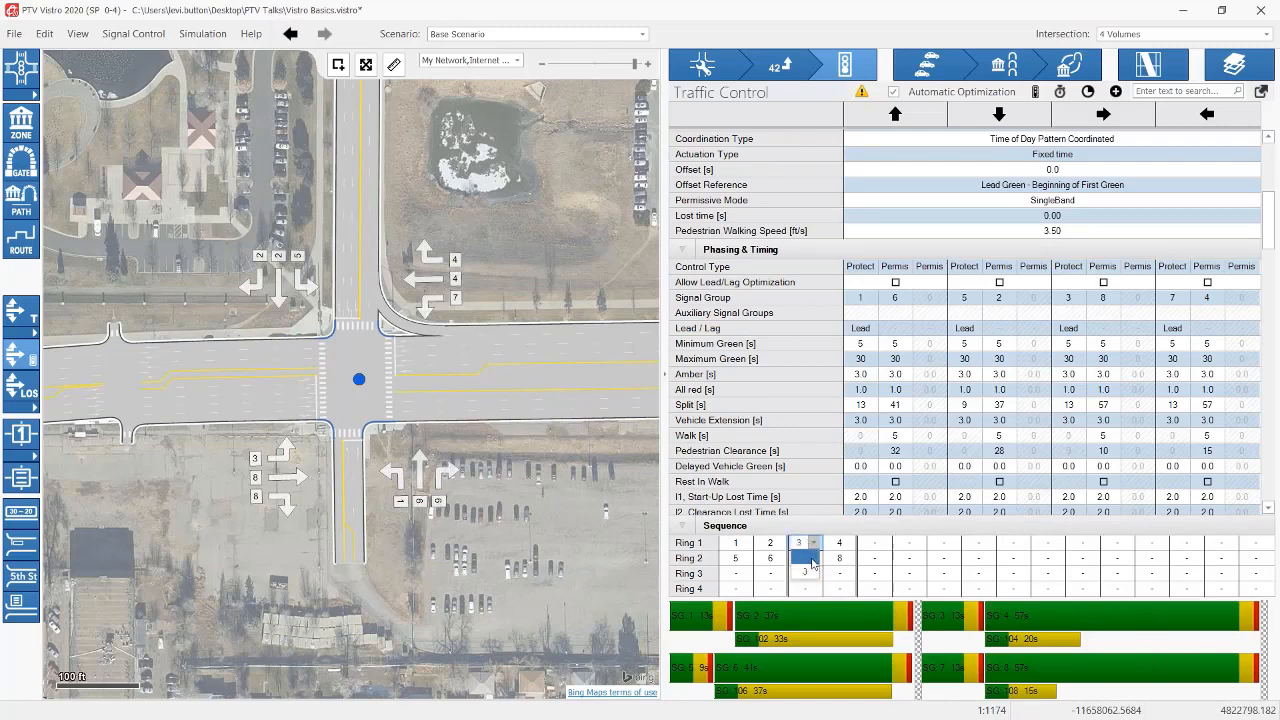
{"action": "left_click", "coordinate": [811, 559]}
{"action": "left_click", "coordinate": [838, 545]}
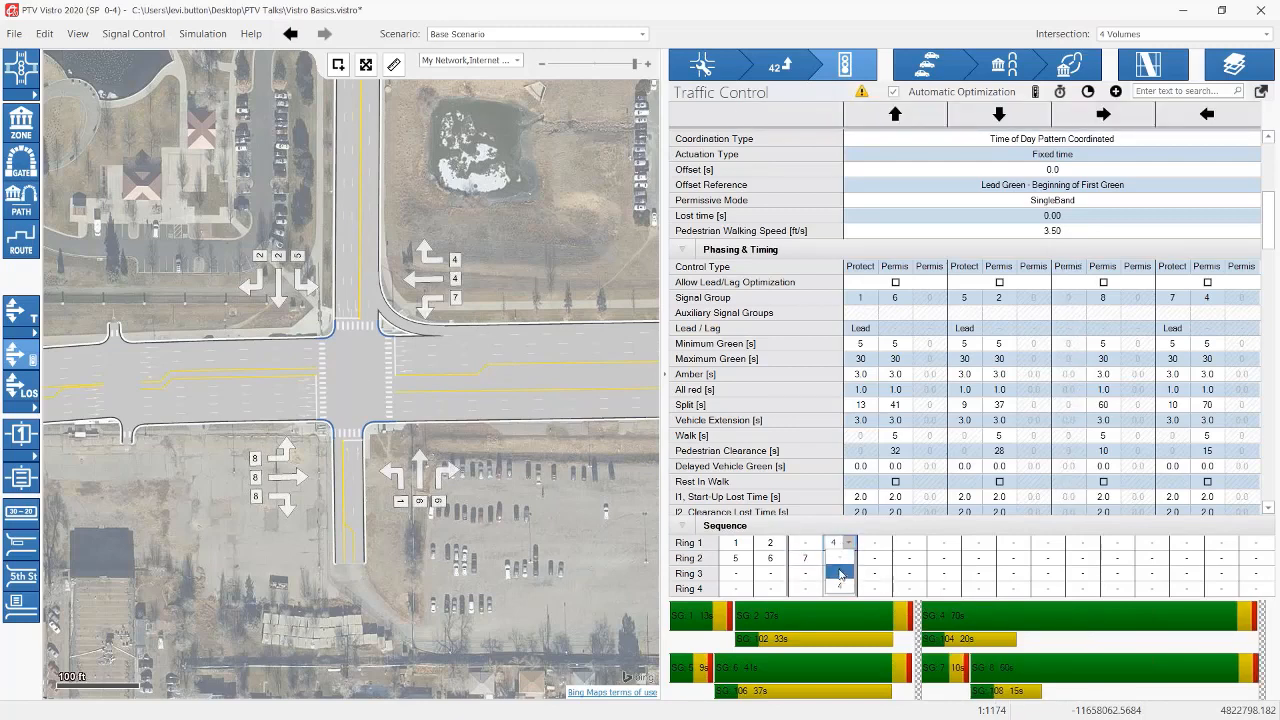
{"action": "left_click", "coordinate": [840, 572]}
{"action": "left_click", "coordinate": [808, 545]}
{"action": "left_click", "coordinate": [807, 574]}
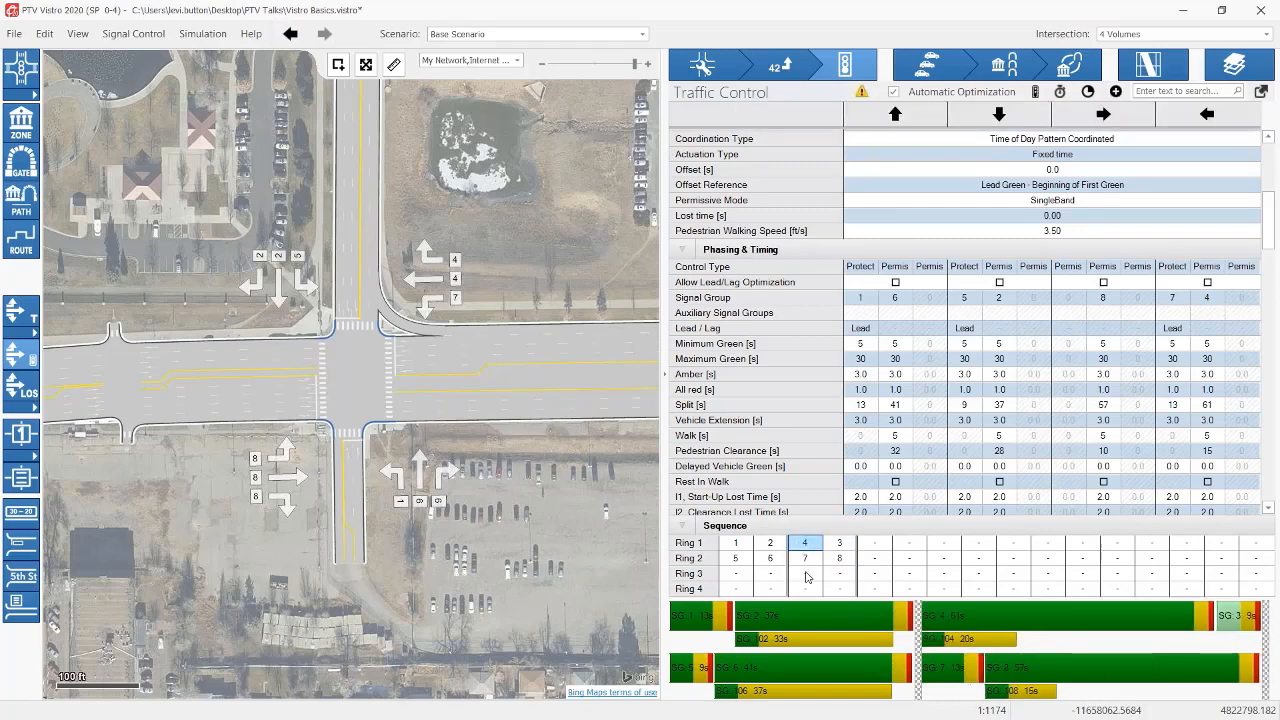
Step: Restore the Ring 1 sequence so that signal group 3 comes before signal group 4
{"action": "left_click", "coordinate": [815, 545]}
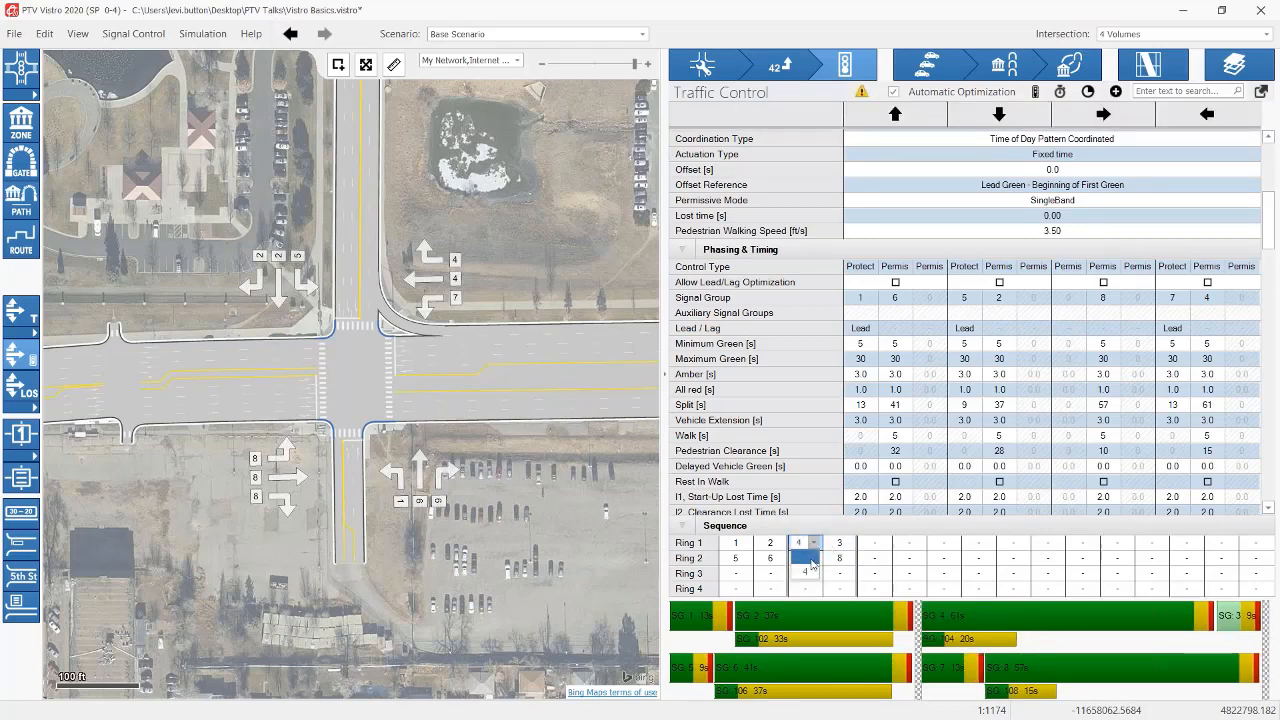
{"action": "left_click", "coordinate": [807, 559]}
{"action": "left_click", "coordinate": [838, 545]}
{"action": "left_click", "coordinate": [843, 574]}
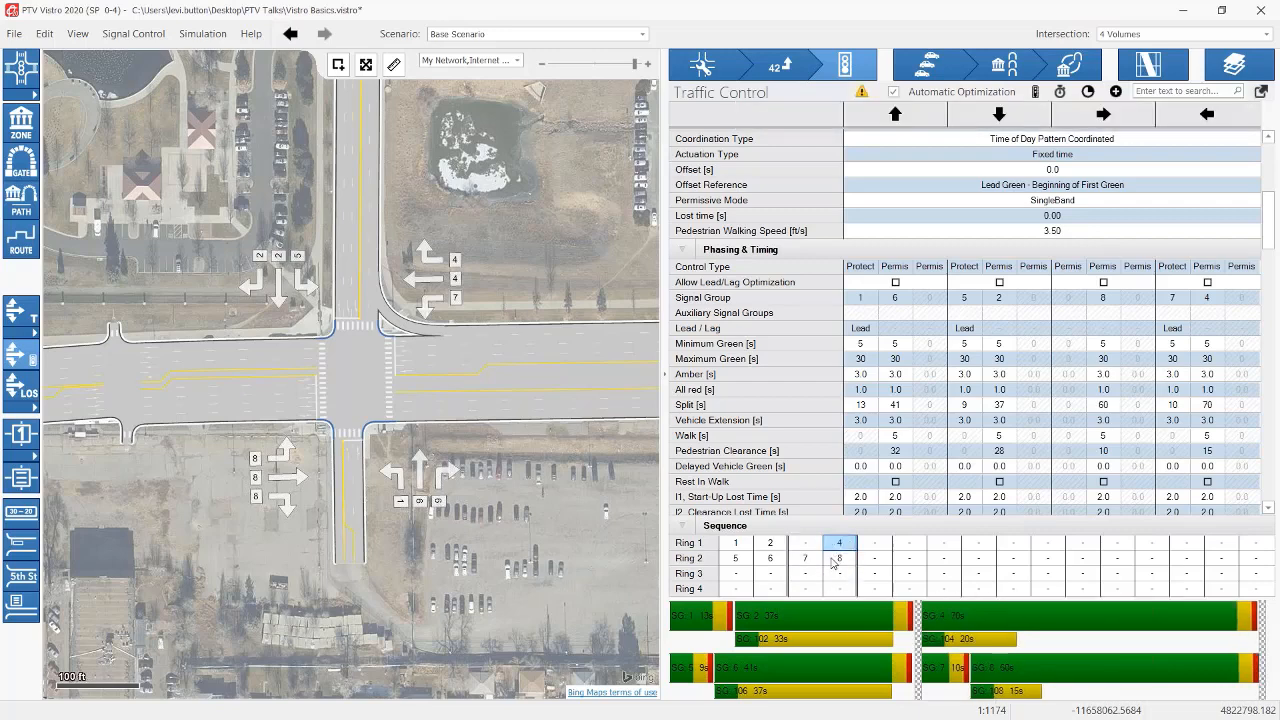
{"action": "left_click", "coordinate": [814, 545]}
{"action": "left_click", "coordinate": [812, 572]}
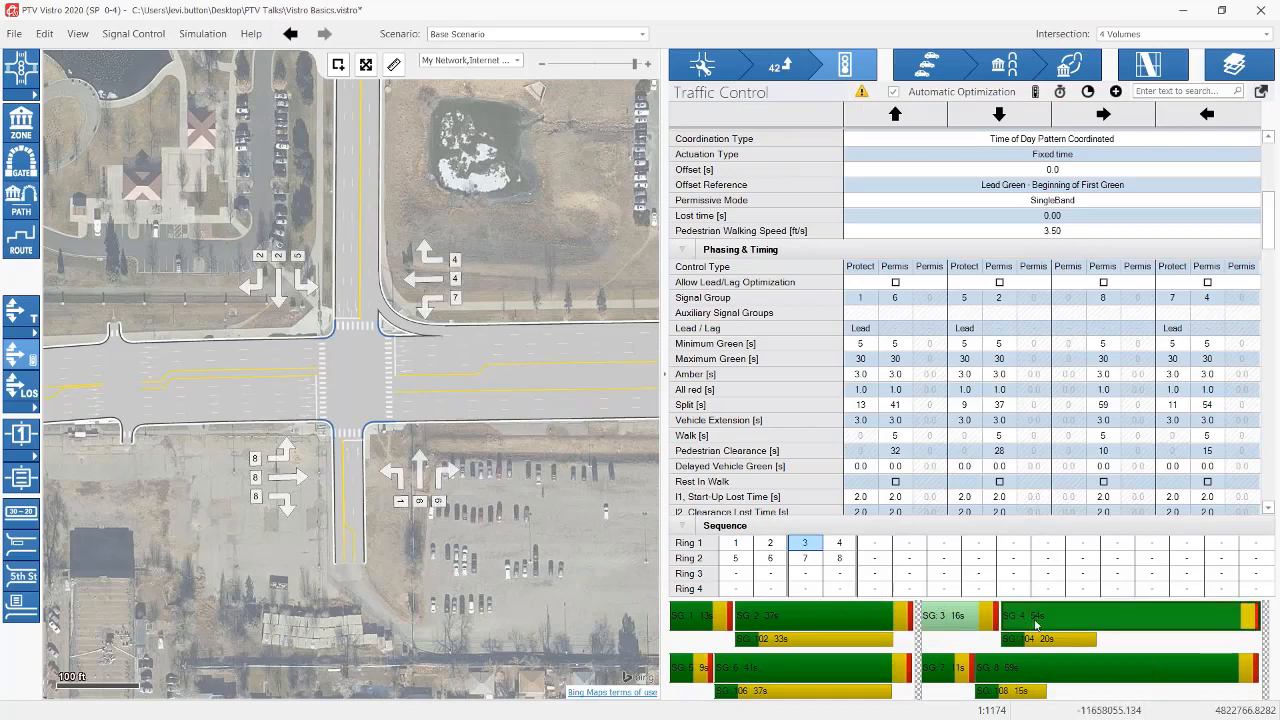
Step: Set the northbound left turn to Lag and look over its minimum and maximum green times
{"action": "left_click", "coordinate": [872, 334]}
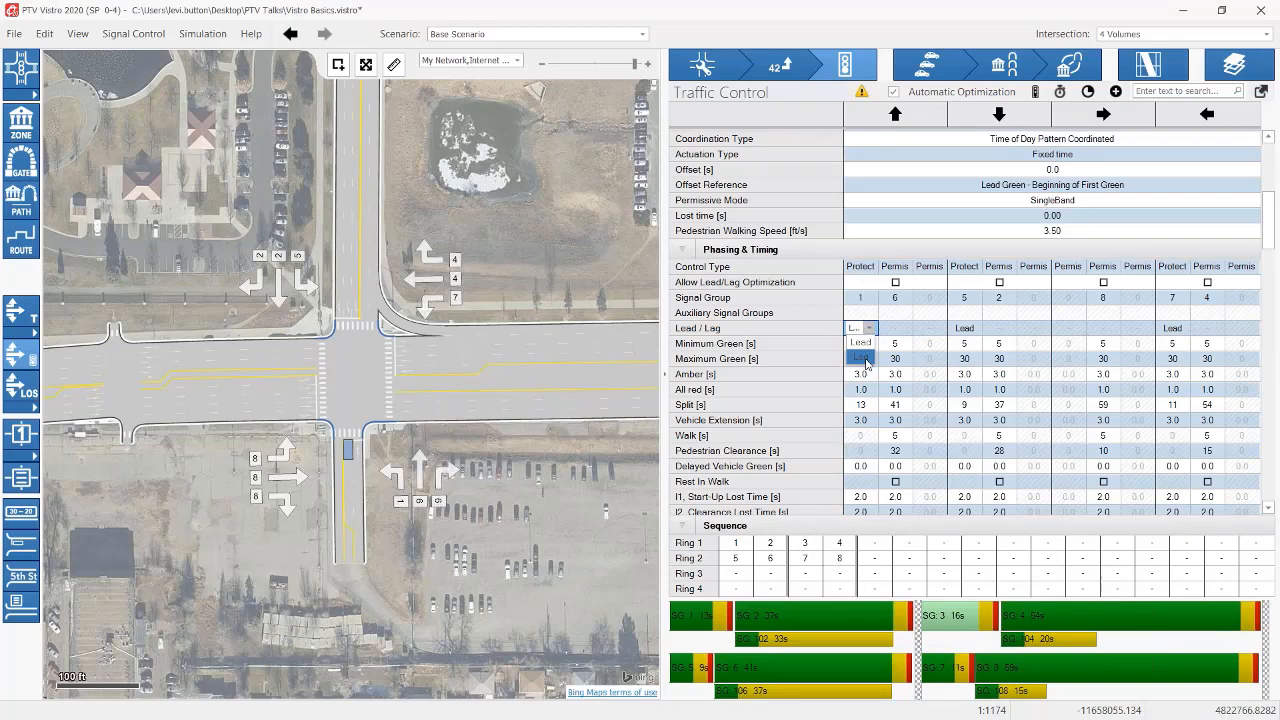
{"action": "left_click", "coordinate": [864, 358]}
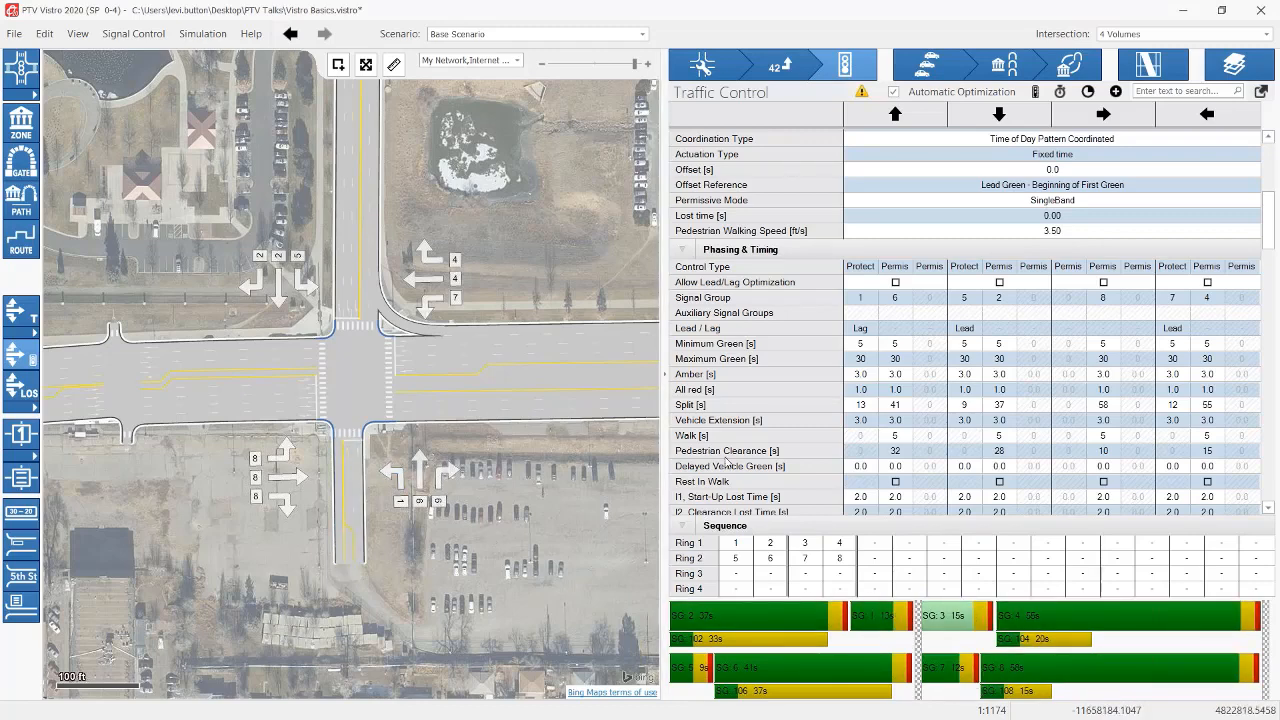
{"action": "scroll", "coordinate": [898, 393], "scroll_direction": "down", "scroll_amount": 2}
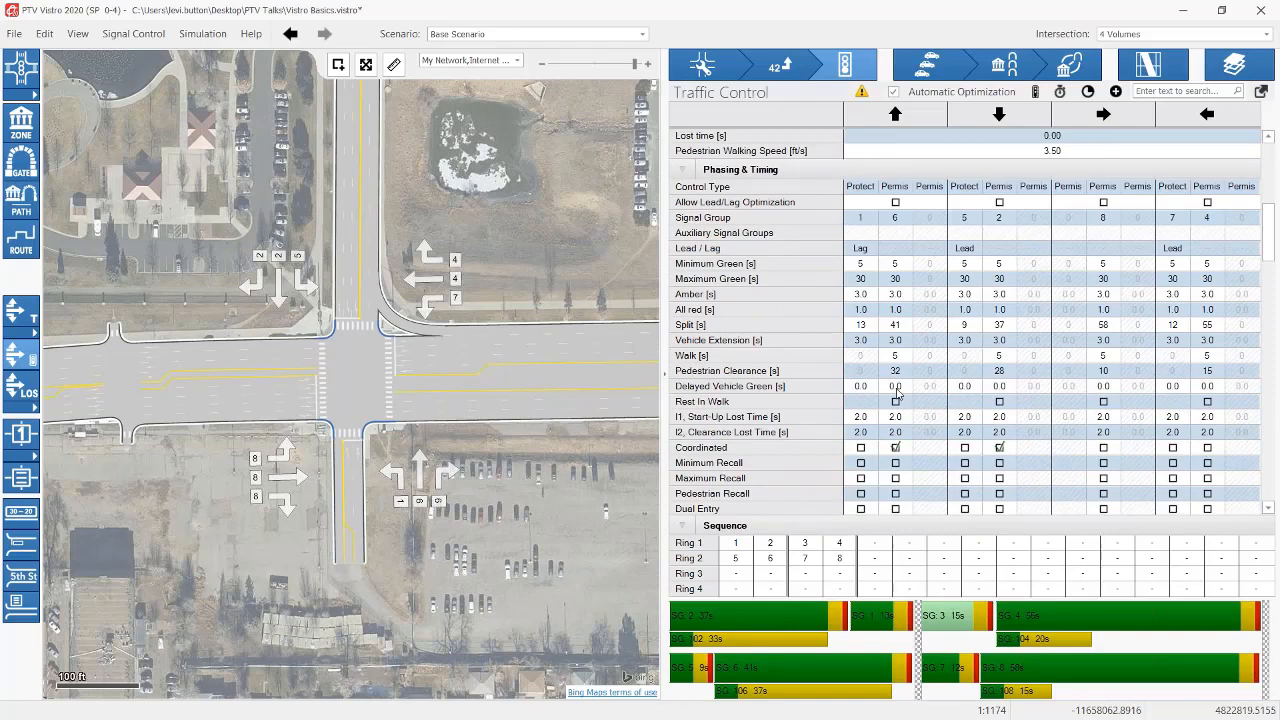
{"action": "left_click", "coordinate": [862, 265]}
{"action": "left_click", "coordinate": [864, 280]}
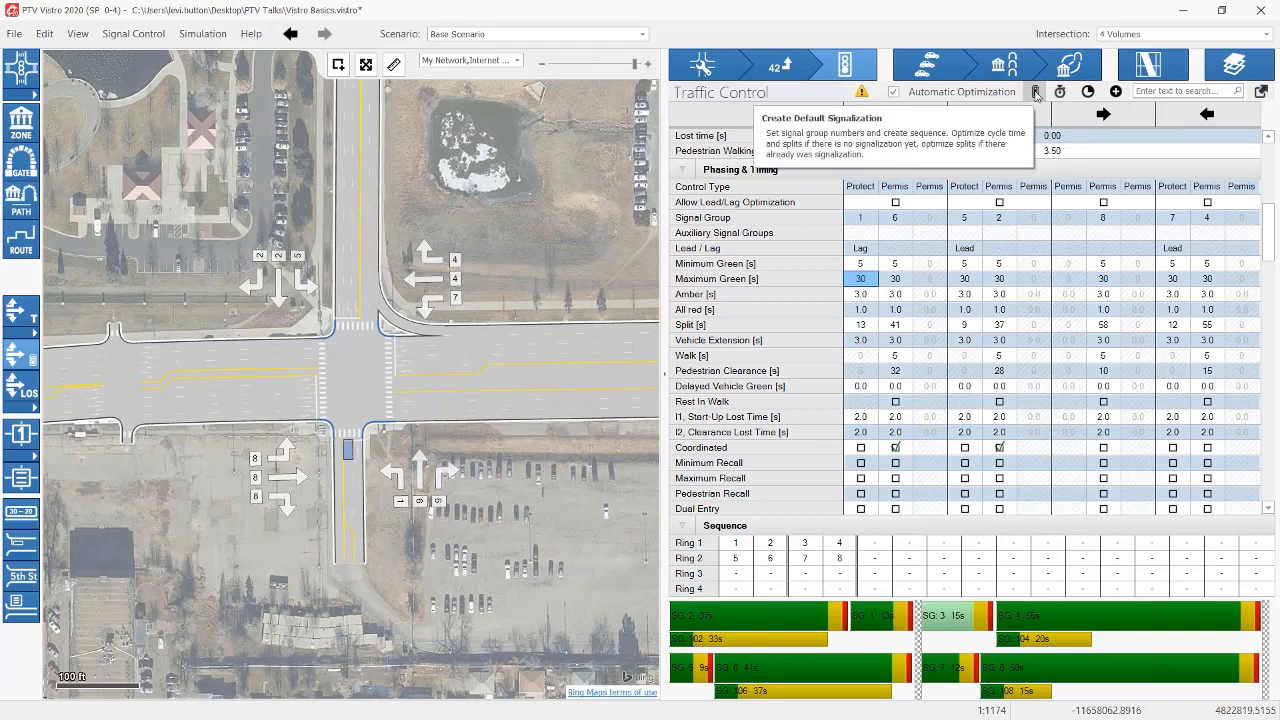
{"action": "left_click", "coordinate": [45, 34]}
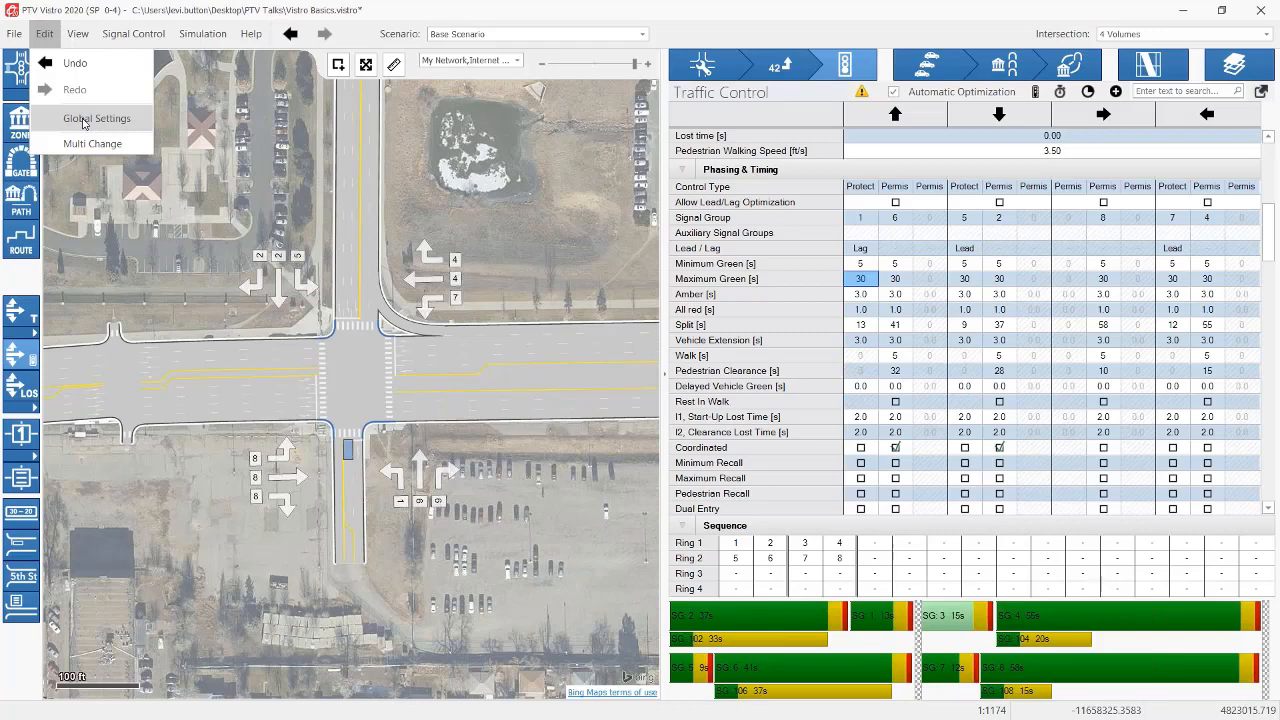
{"action": "left_click", "coordinate": [555, 305]}
{"action": "left_click", "coordinate": [550, 366]}
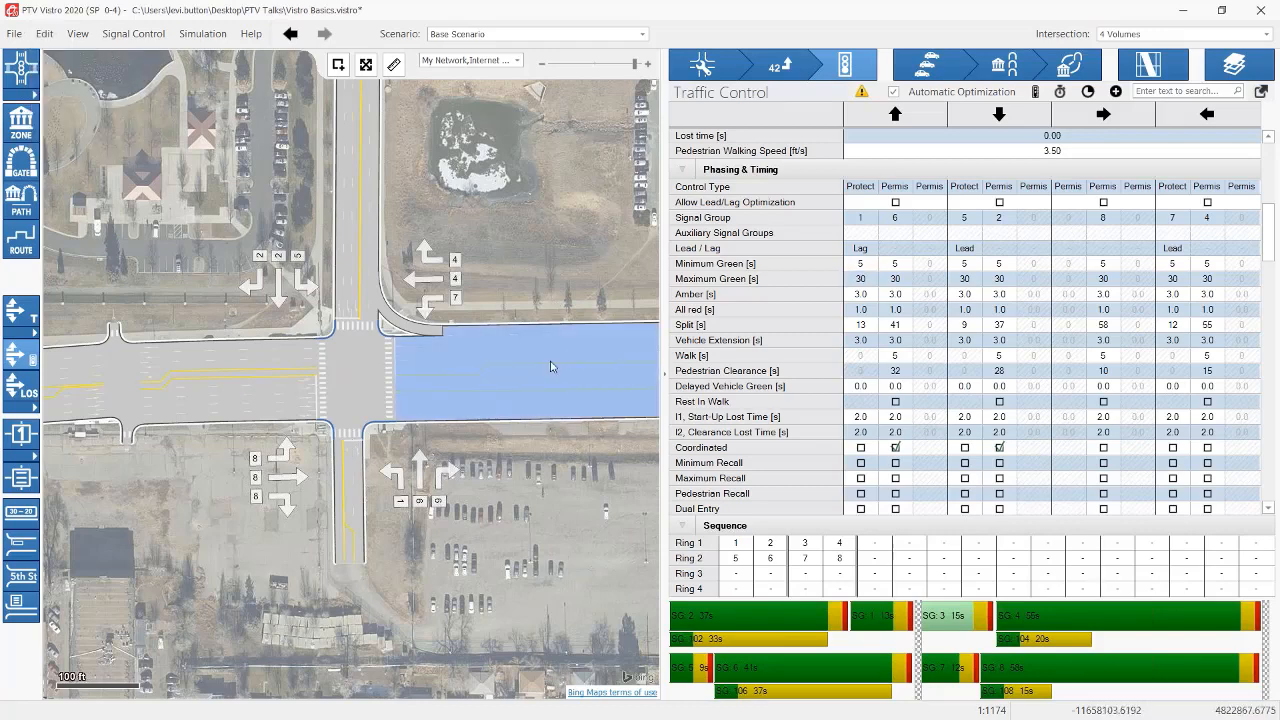
{"action": "left_click_drag", "start_coordinate": [550, 366], "coordinate": [523, 337]}
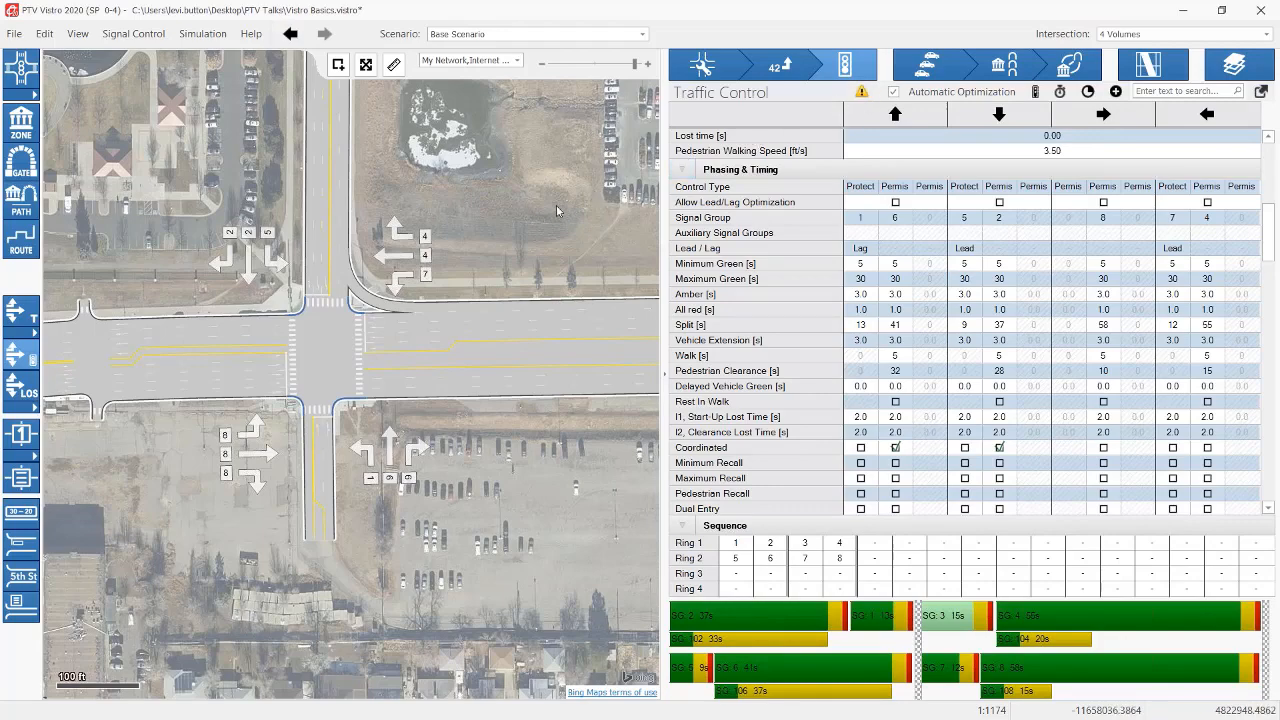
Step: Make intersection 3 Intersection Setup, farther east along E Colfax Ave, active and examine its calculation status messages
{"action": "left_click_drag", "start_coordinate": [558, 211], "coordinate": [138, 249]}
{"action": "scroll", "coordinate": [233, 236], "scroll_direction": "down", "scroll_amount": 4}
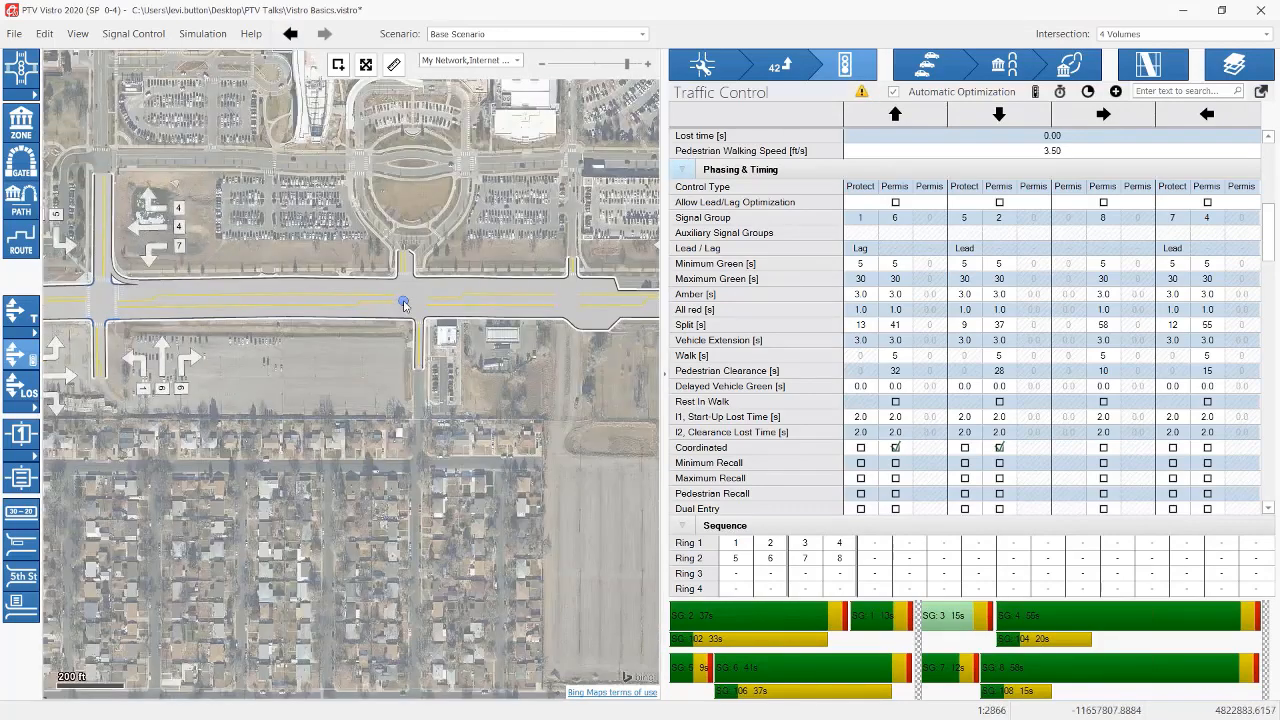
{"action": "left_click", "coordinate": [404, 302]}
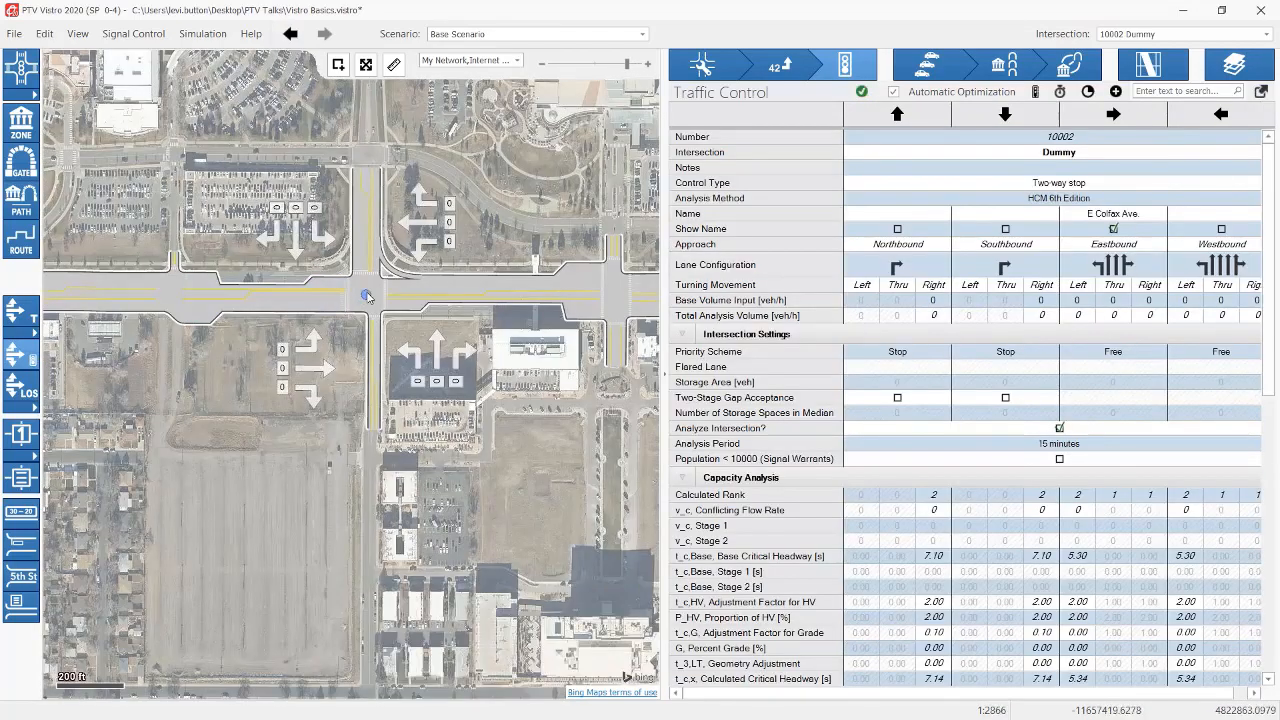
{"action": "left_click", "coordinate": [367, 297]}
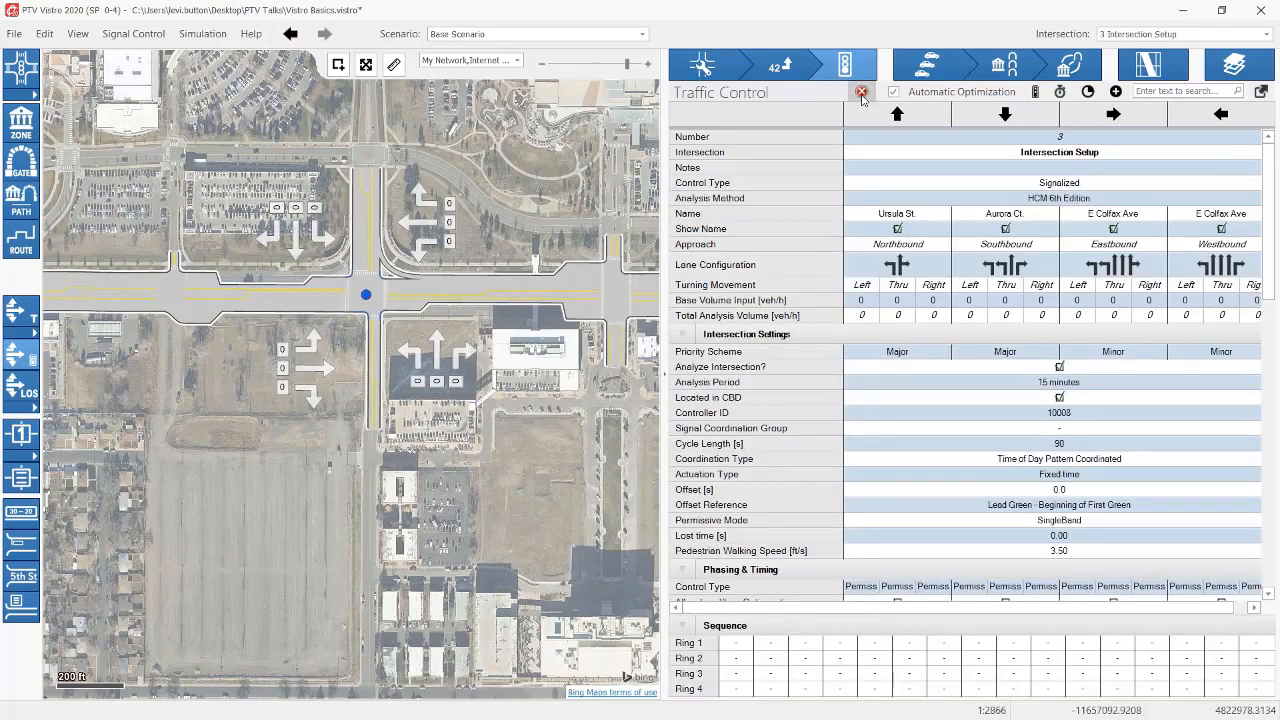
{"action": "left_click", "coordinate": [861, 93]}
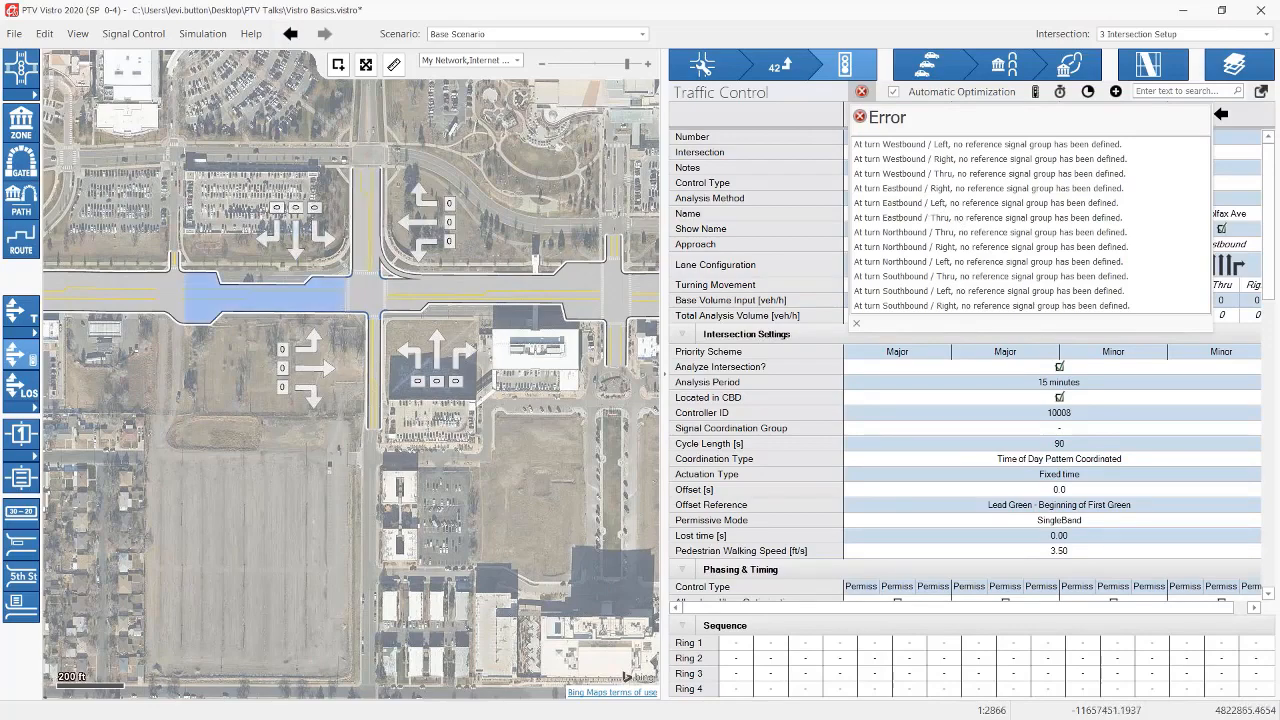
Step: Return to intersection 4 Volumes and check its calculation status messages and the crosswalk lengths in Intersection Setup
{"action": "left_click_drag", "start_coordinate": [349, 283], "coordinate": [585, 269]}
{"action": "left_click_drag", "start_coordinate": [188, 295], "coordinate": [332, 299]}
{"action": "left_click", "coordinate": [84, 285]}
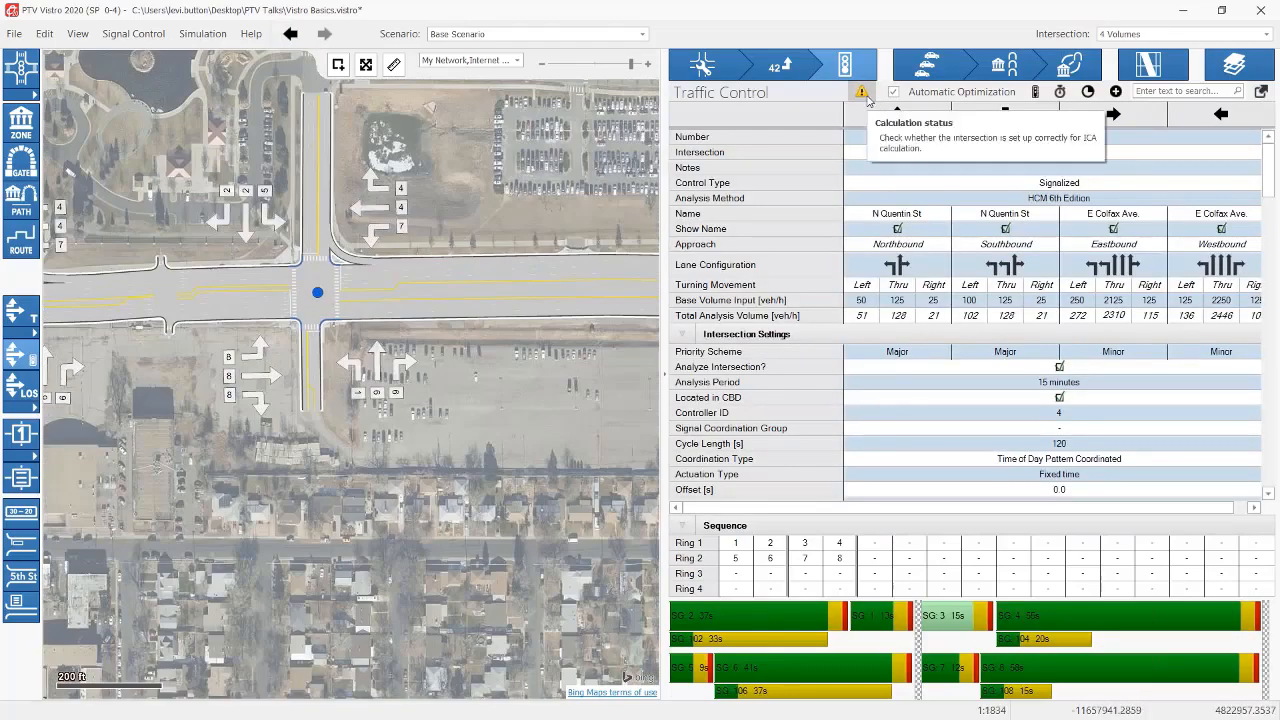
{"action": "left_click", "coordinate": [867, 97]}
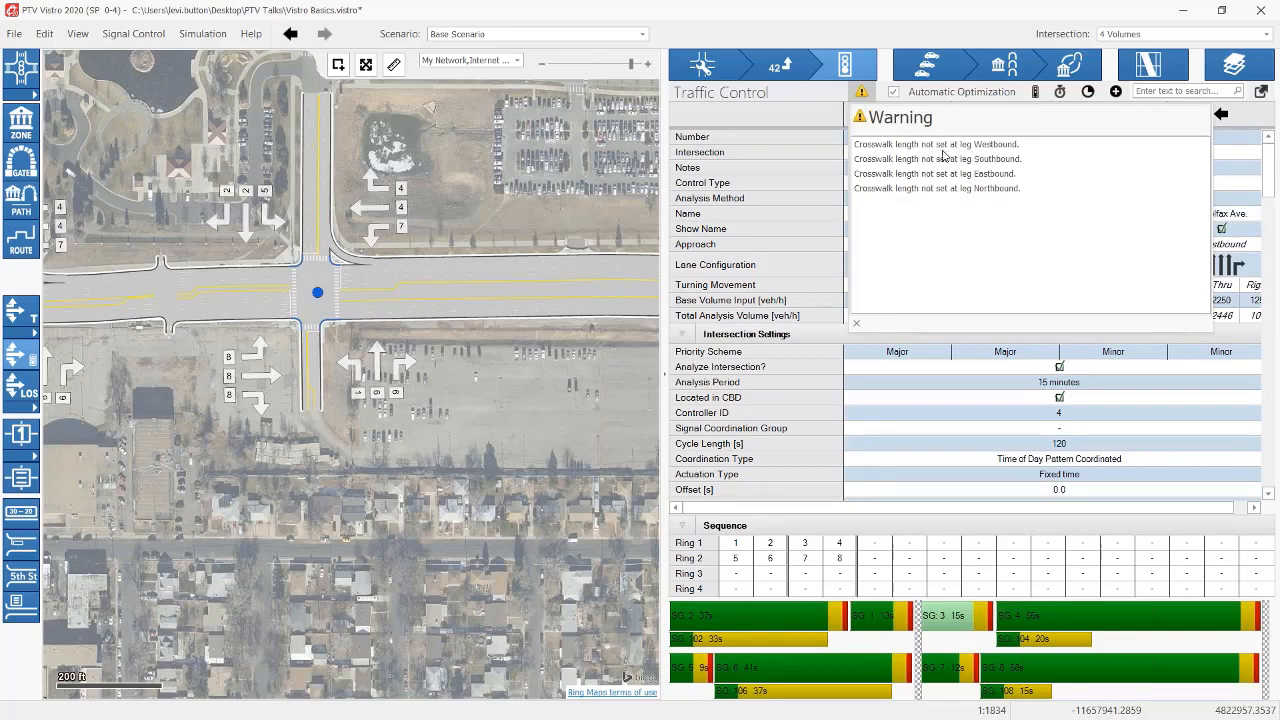
{"action": "left_click", "coordinate": [727, 78]}
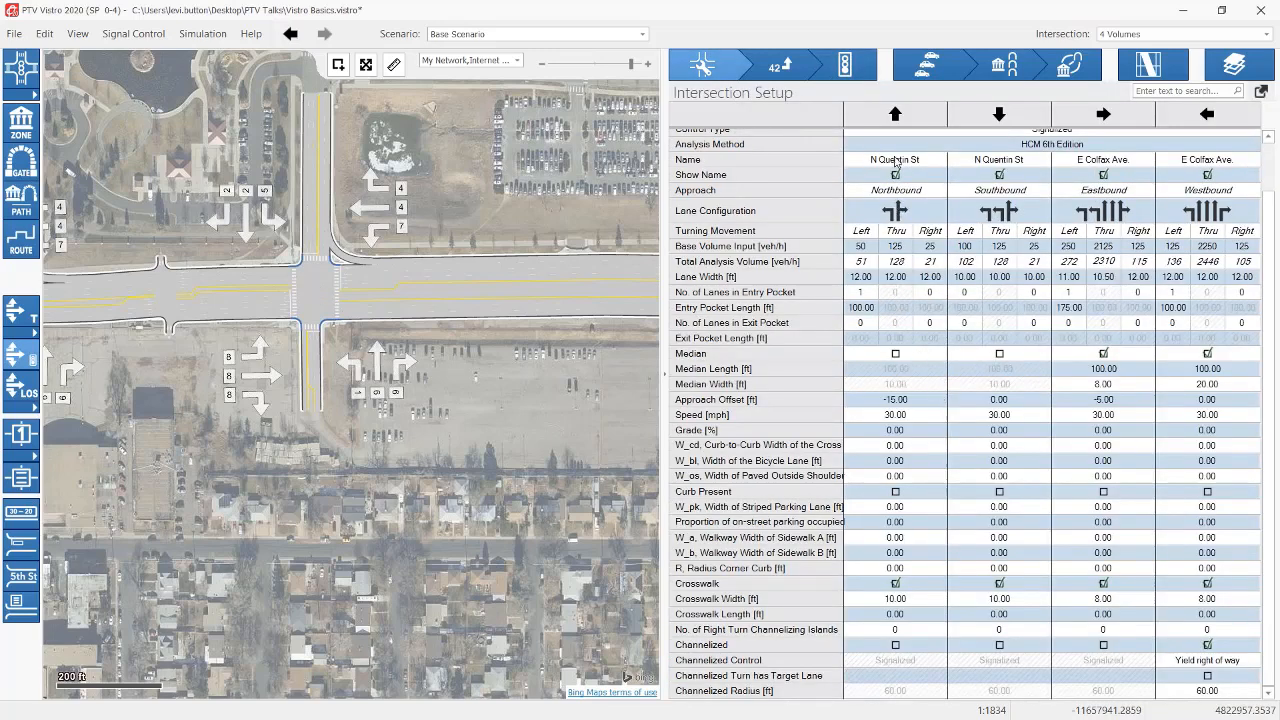
{"action": "left_click", "coordinate": [860, 67]}
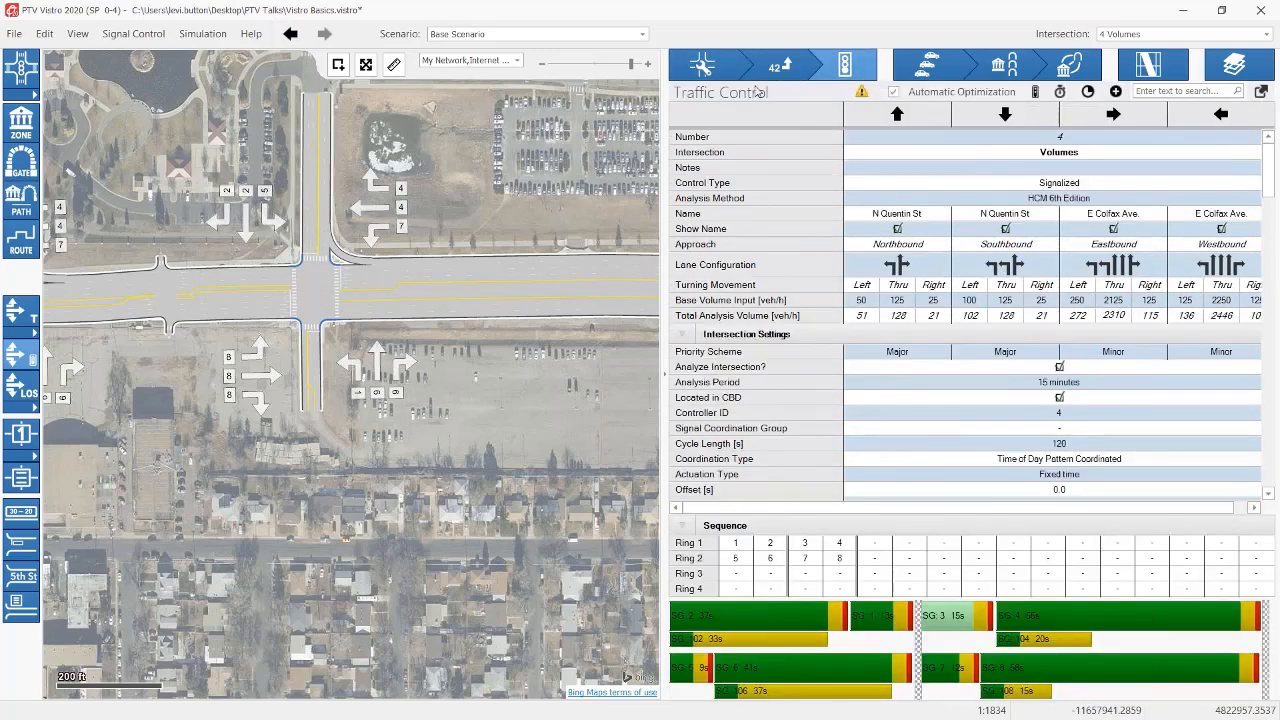
Step: Compare the Volumes intersection's crosswalk data with its calculation status messages in Traffic Control and go back to Intersection Setup
{"action": "left_click", "coordinate": [724, 76]}
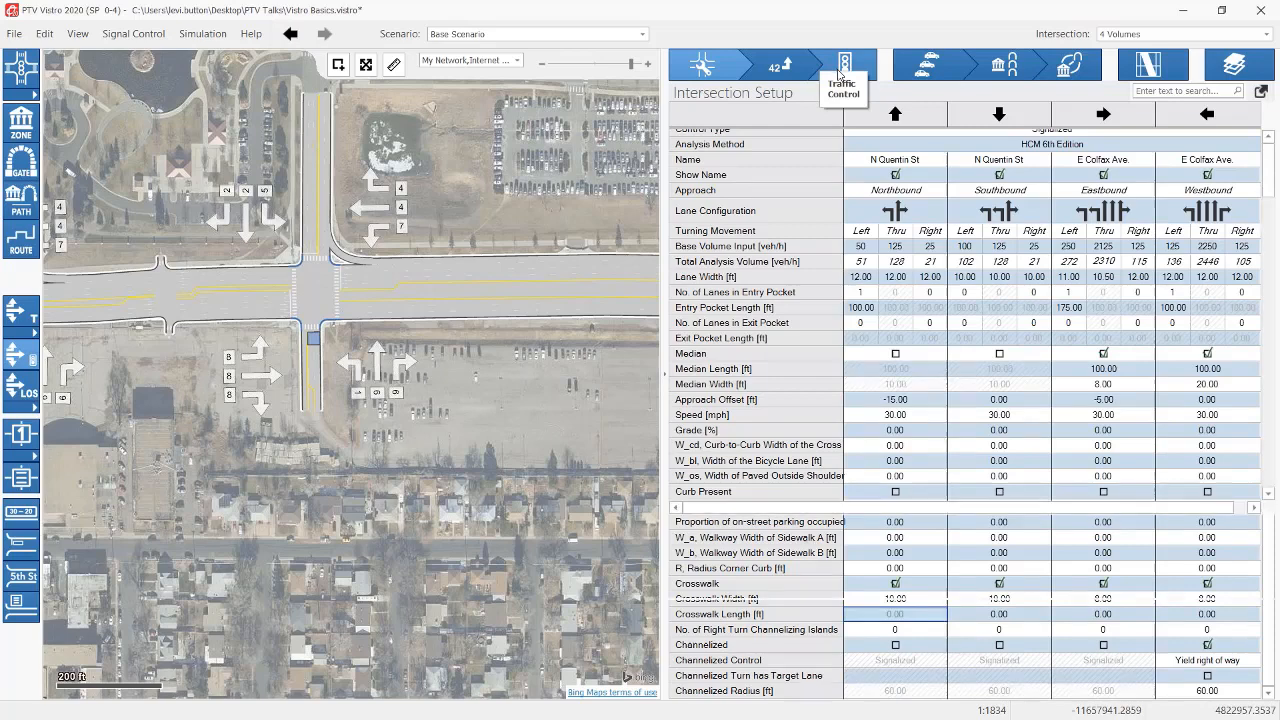
{"action": "left_click", "coordinate": [840, 74]}
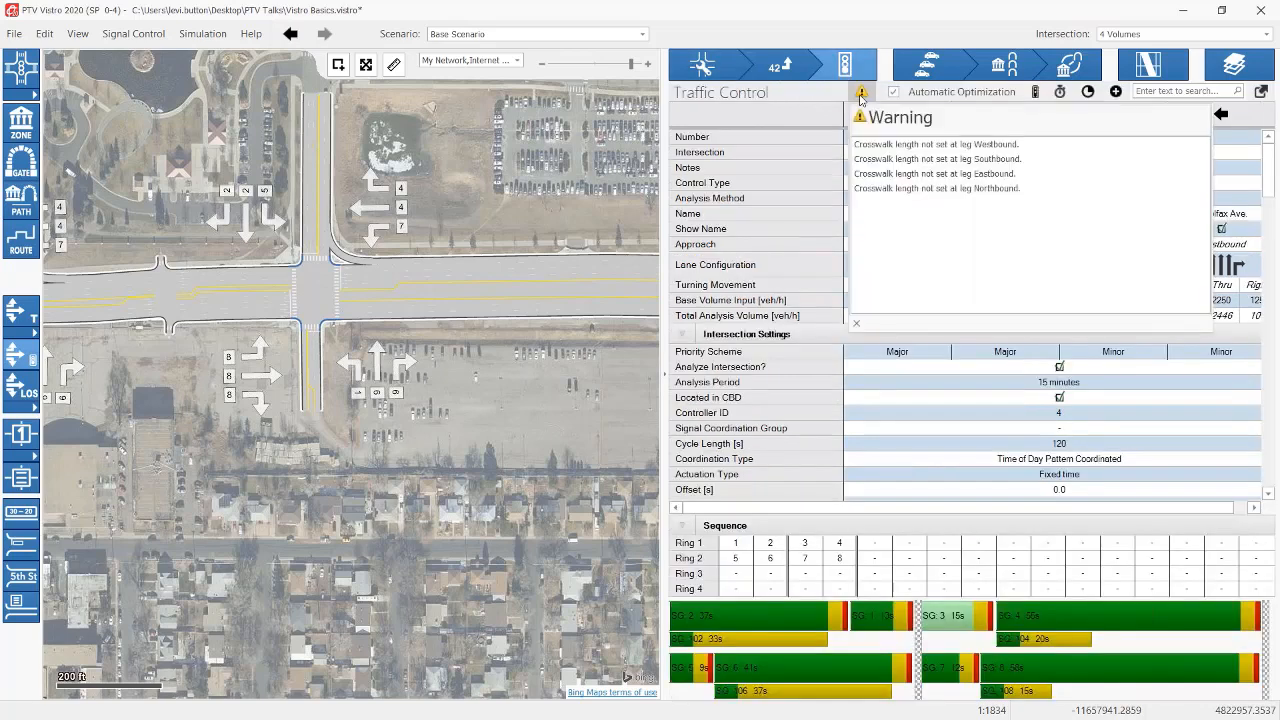
{"action": "left_click", "coordinate": [703, 66]}
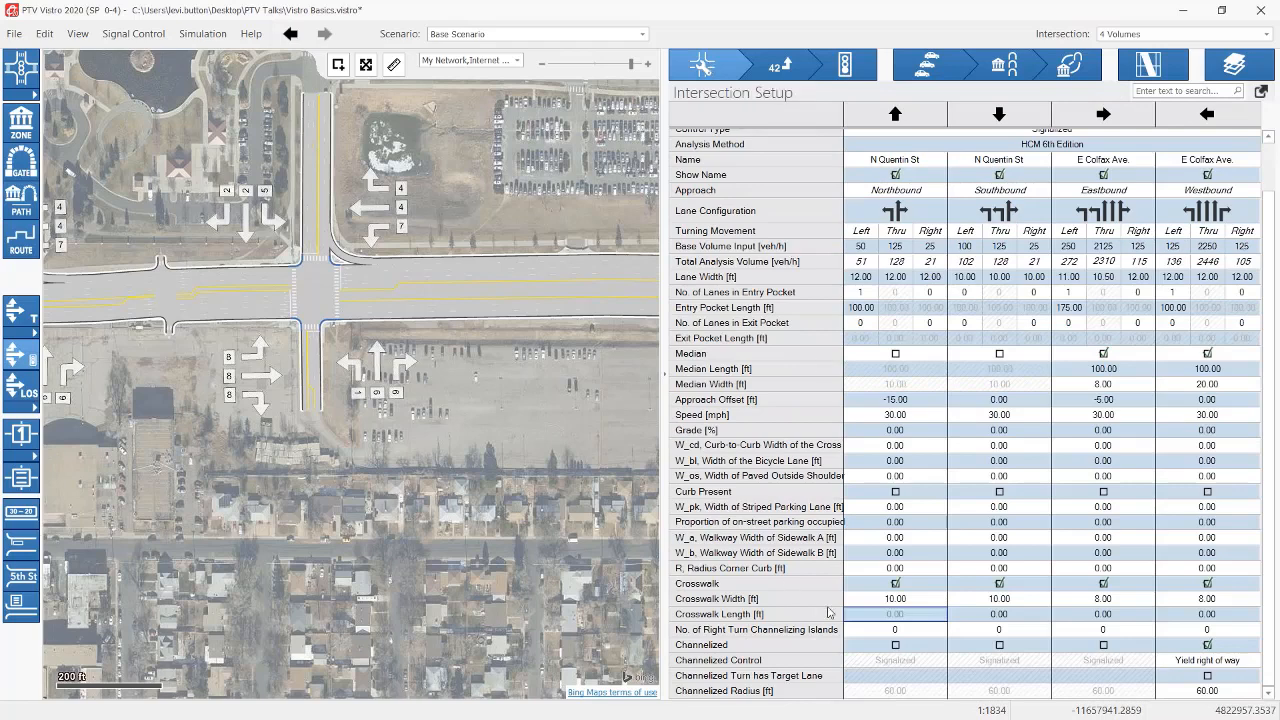
Step: Turn the crosswalk off and back on for the northbound, southbound, eastbound and westbound legs, and return to Traffic Control
{"action": "left_click", "coordinate": [895, 584]}
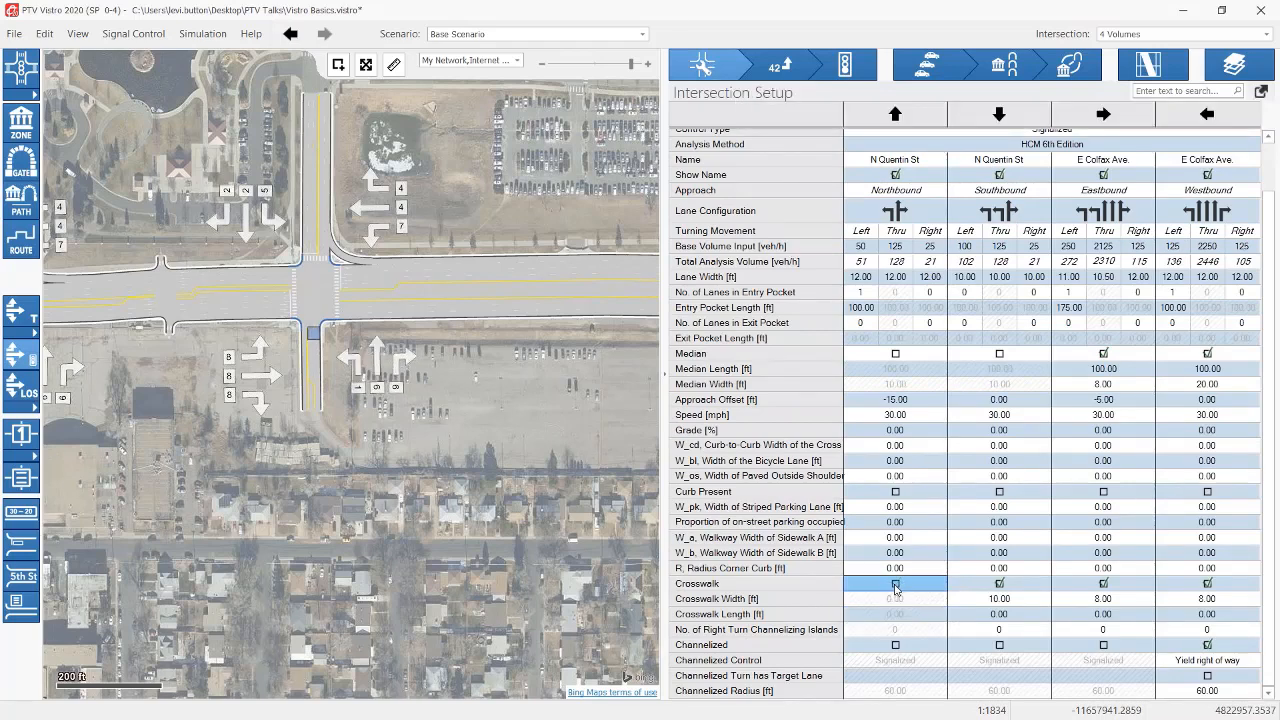
{"action": "left_click", "coordinate": [895, 584]}
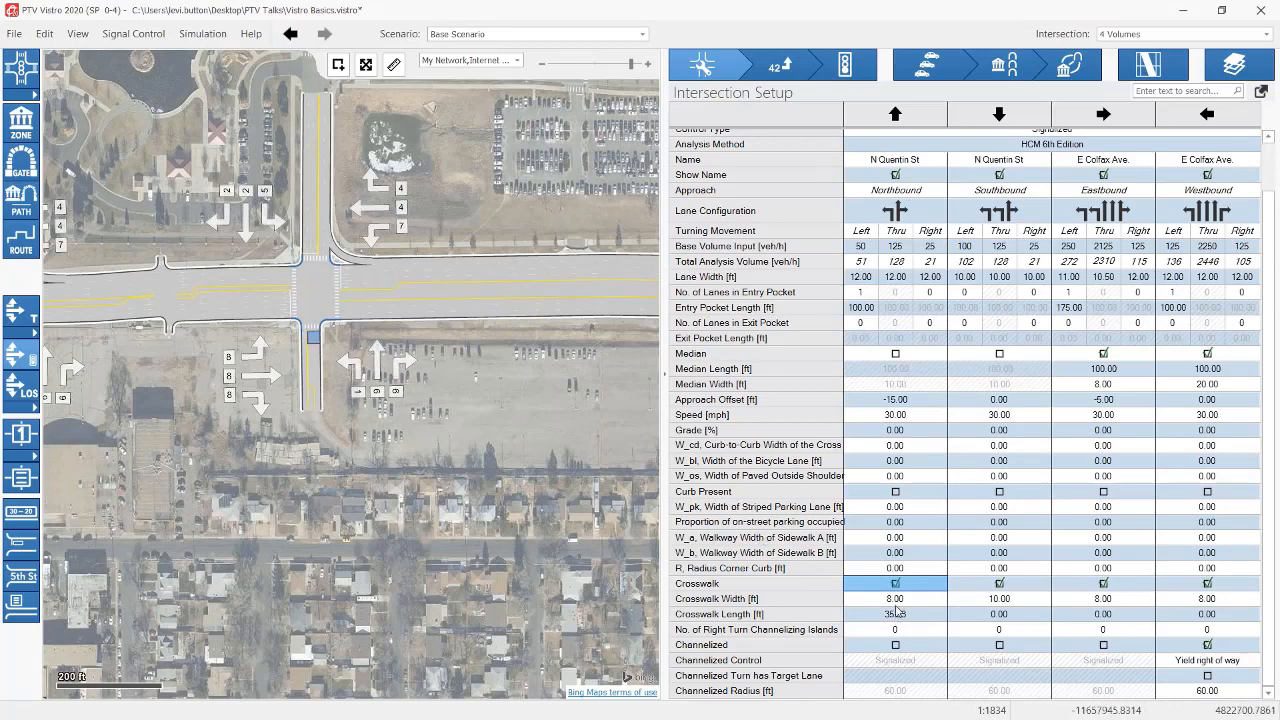
{"action": "left_click", "coordinate": [1000, 586]}
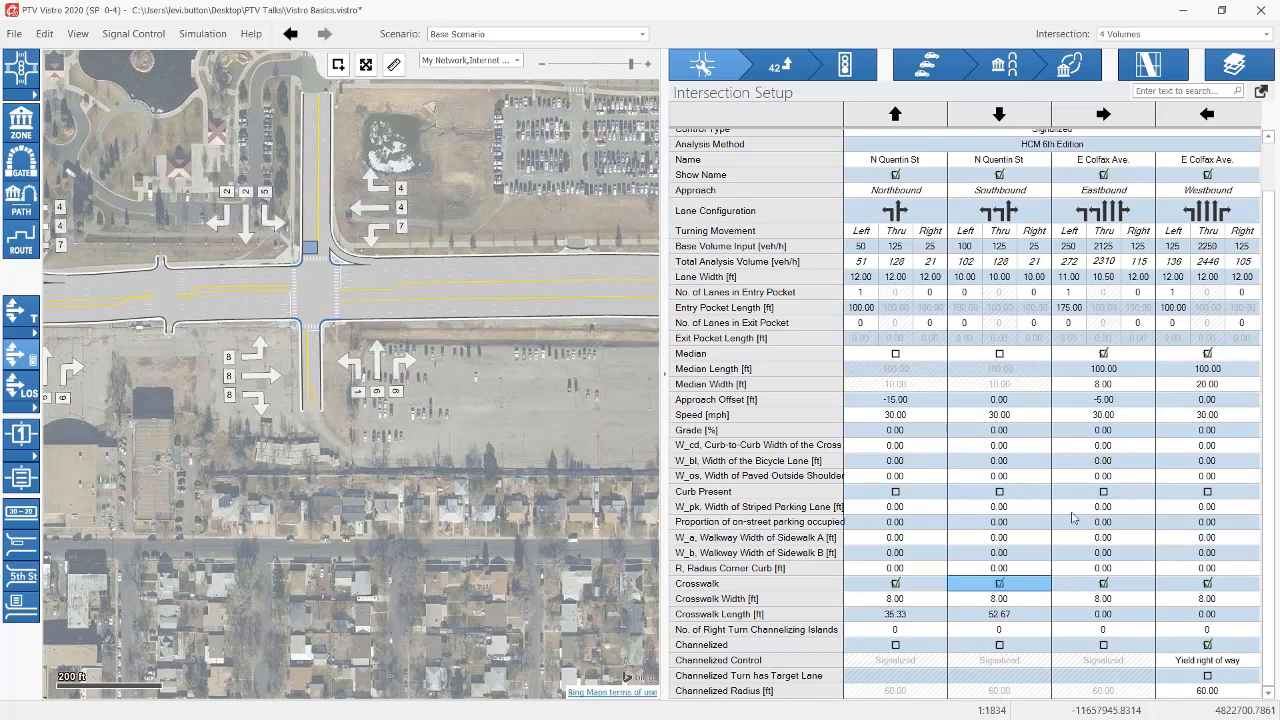
{"action": "left_click", "coordinate": [1104, 585]}
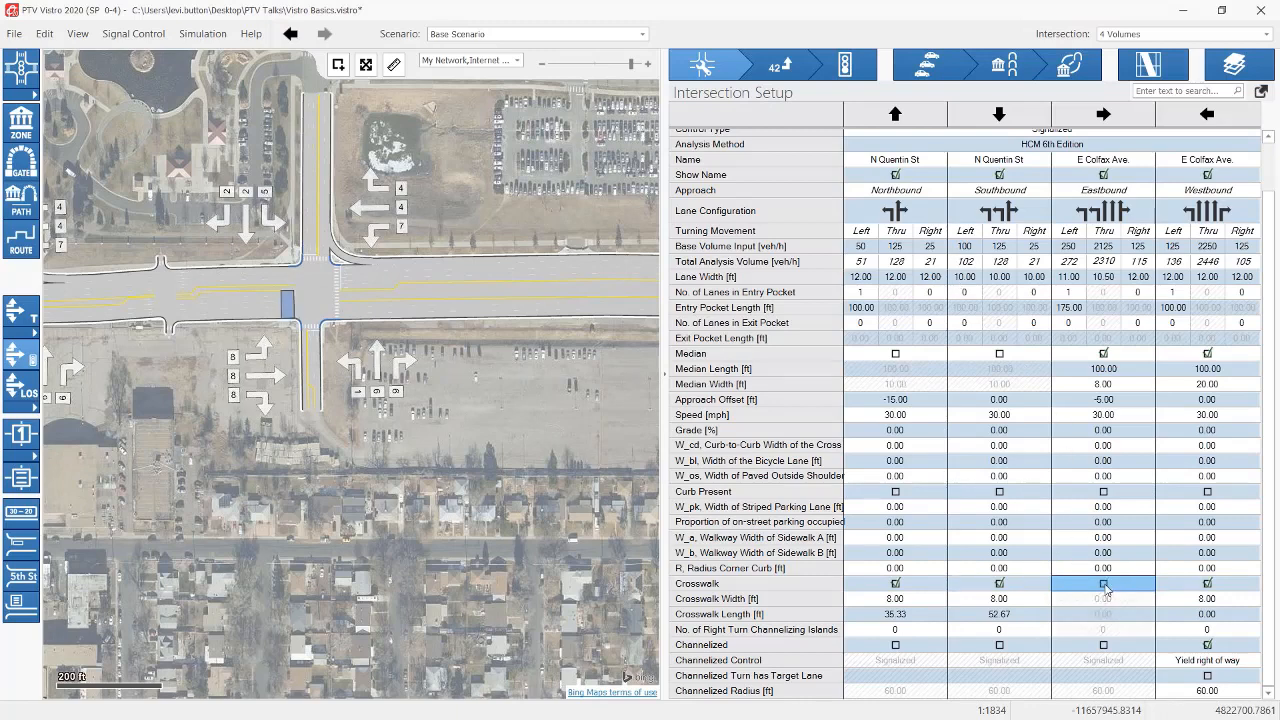
{"action": "left_click", "coordinate": [1207, 585]}
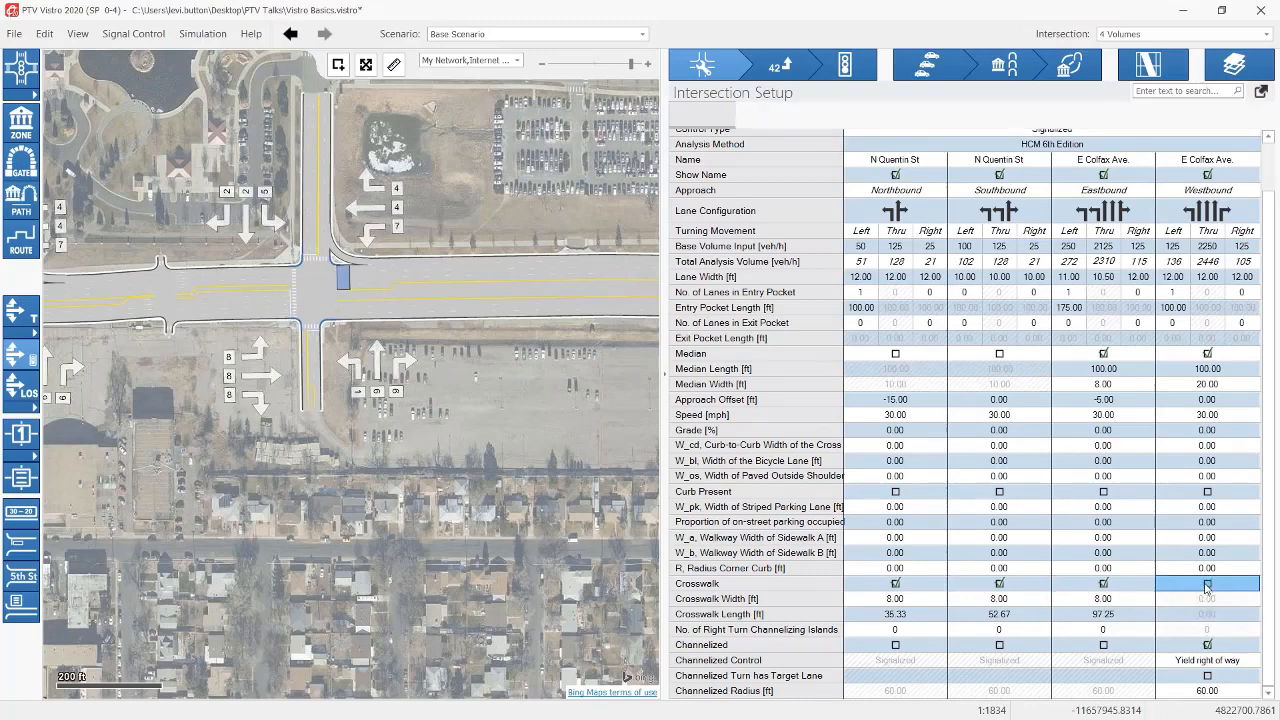
{"action": "left_click", "coordinate": [848, 72]}
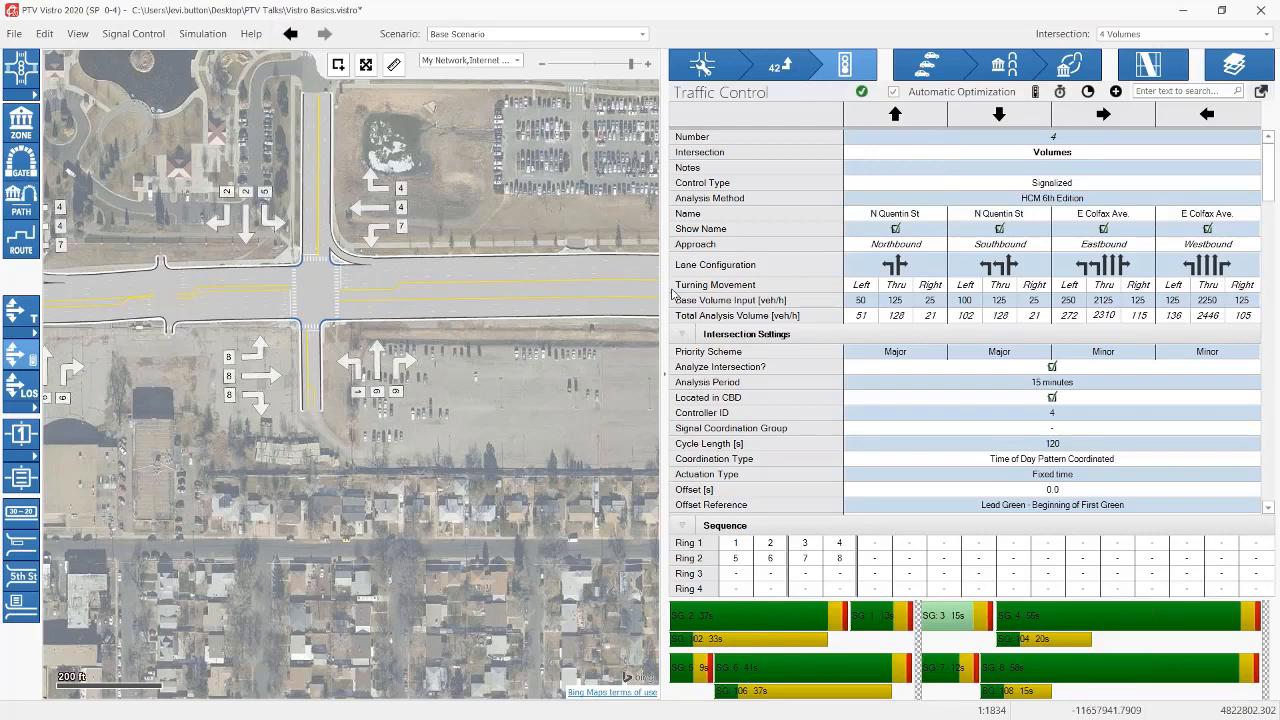
Step: Hide the signal group labels on the map and display the ICA Check status at every intersection
{"action": "left_click", "coordinate": [30, 360]}
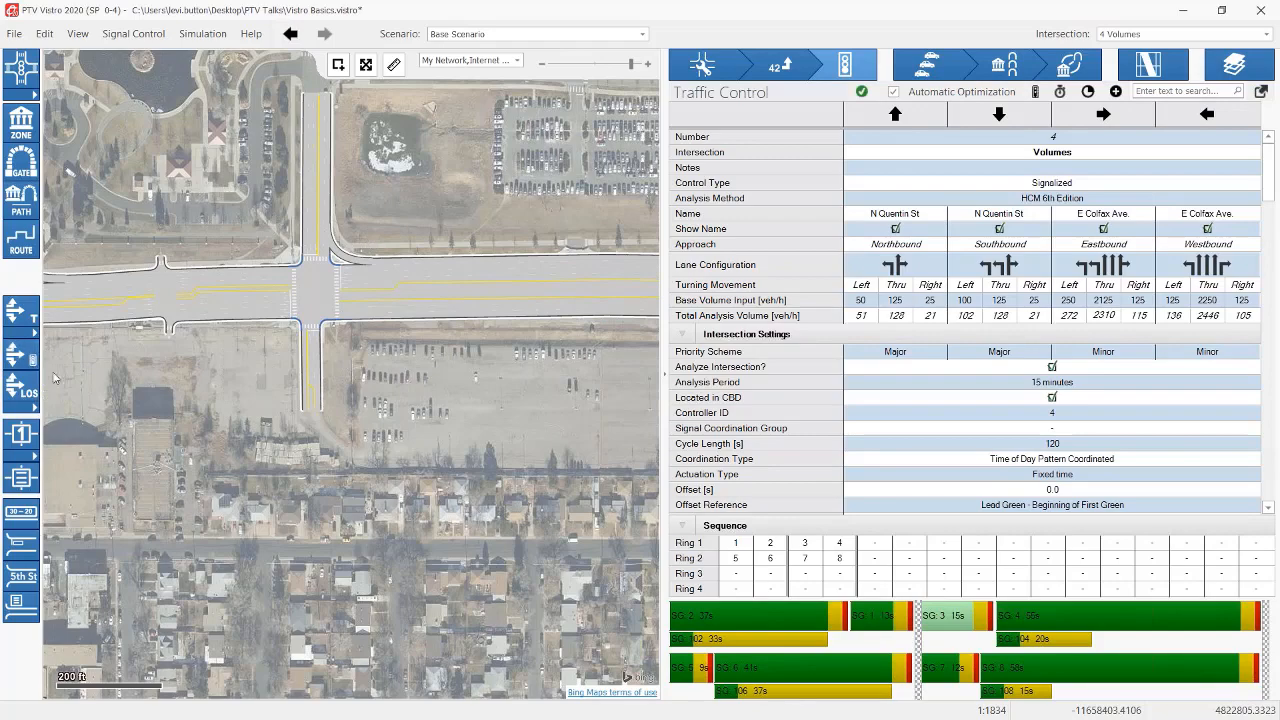
{"action": "scroll", "coordinate": [314, 478], "scroll_direction": "down", "scroll_amount": 4}
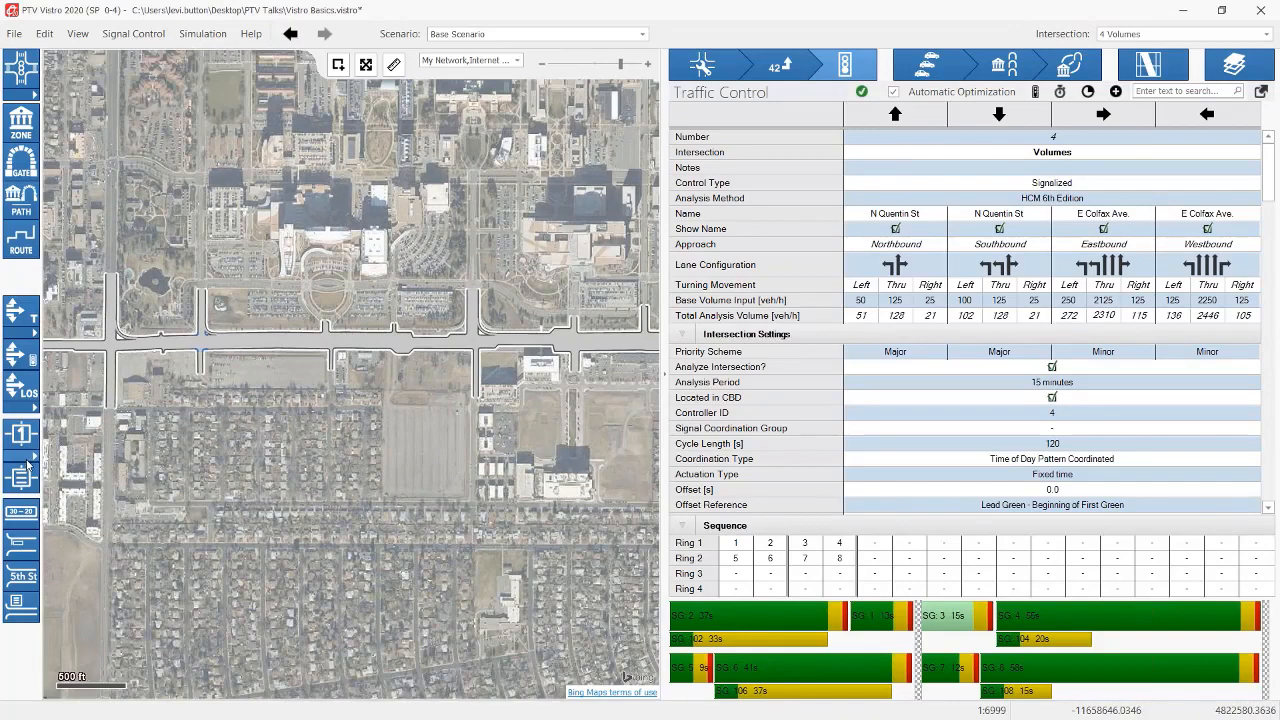
{"action": "left_click", "coordinate": [30, 460]}
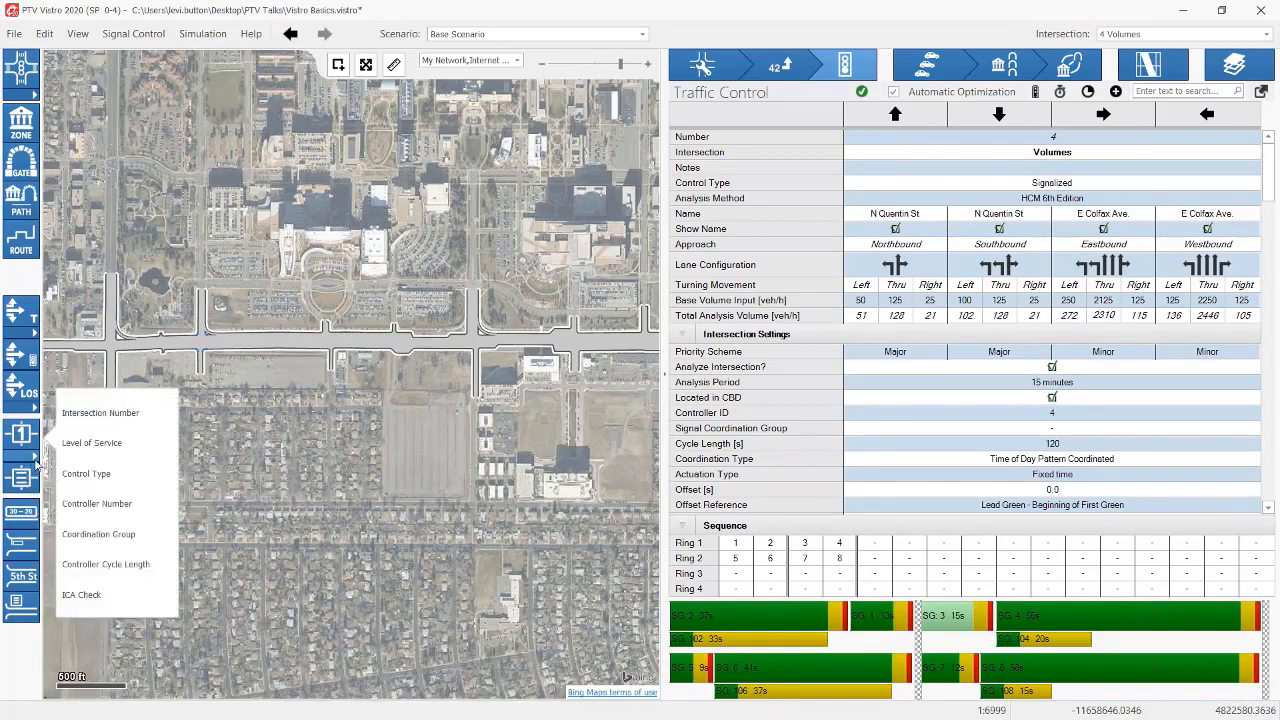
{"action": "left_click", "coordinate": [82, 597]}
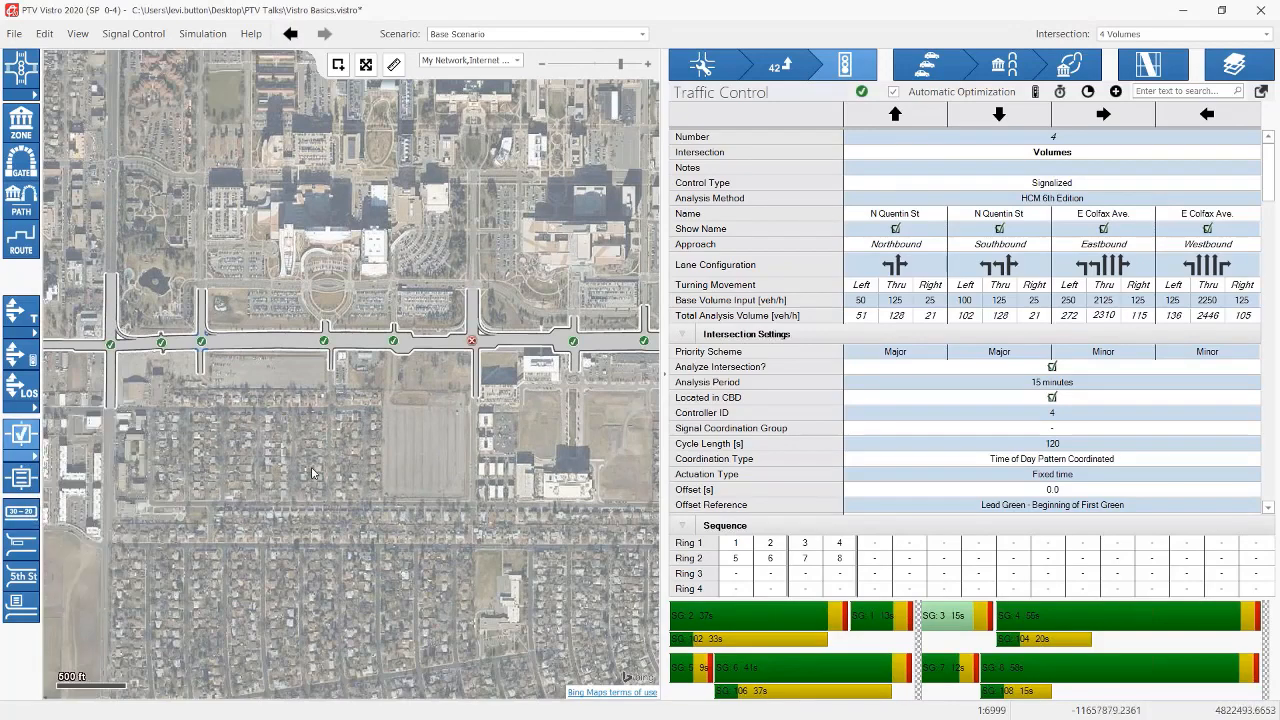
Step: Examine the ICA Check results along E Colfax Ave, making intersection 3 and then the easternmost New Intersection active
{"action": "scroll", "coordinate": [310, 472], "scroll_direction": "down", "scroll_amount": 1}
{"action": "left_click_drag", "start_coordinate": [308, 472], "coordinate": [269, 442]}
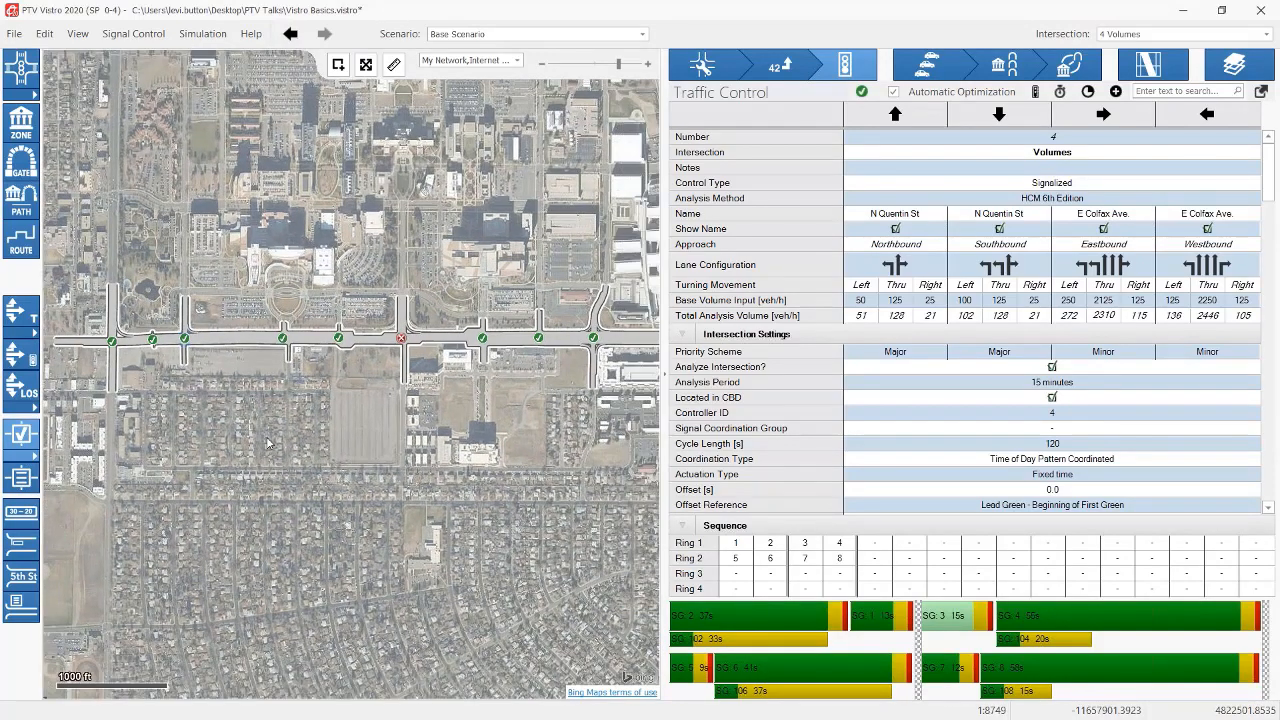
{"action": "scroll", "coordinate": [269, 442], "scroll_direction": "down", "scroll_amount": 1}
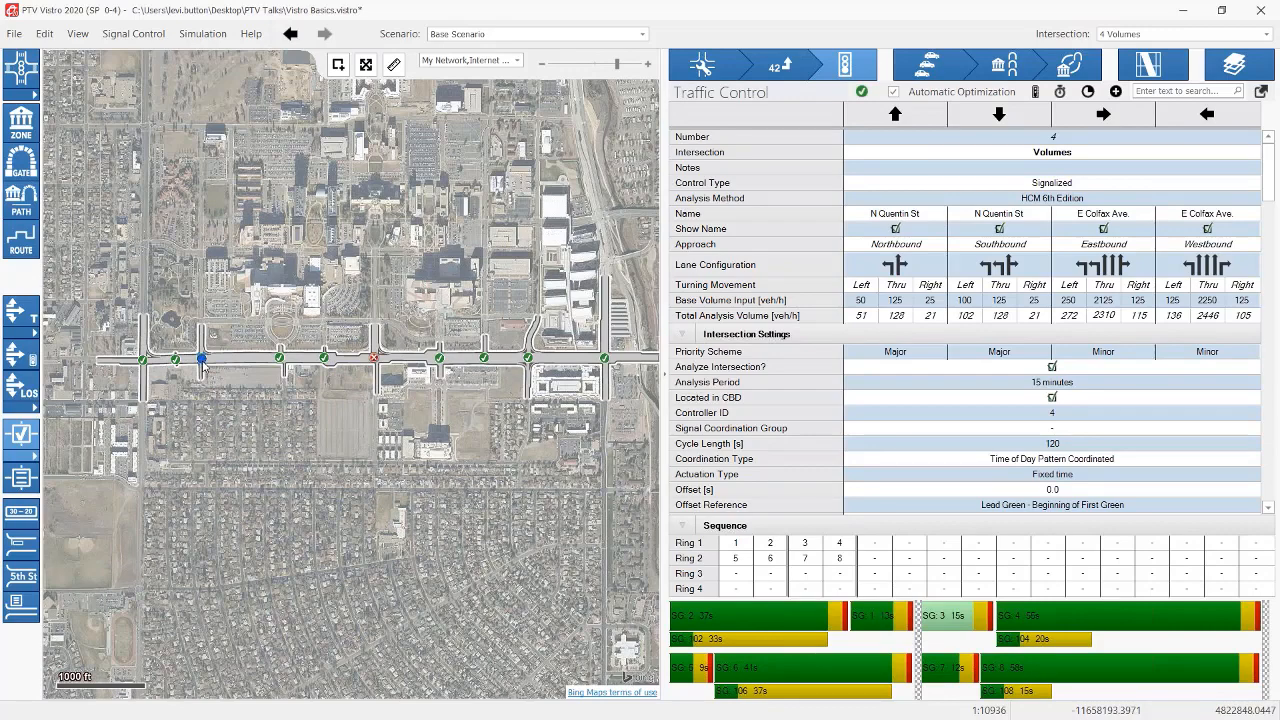
{"action": "left_click", "coordinate": [373, 360]}
{"action": "left_click_drag", "start_coordinate": [436, 448], "coordinate": [358, 446]}
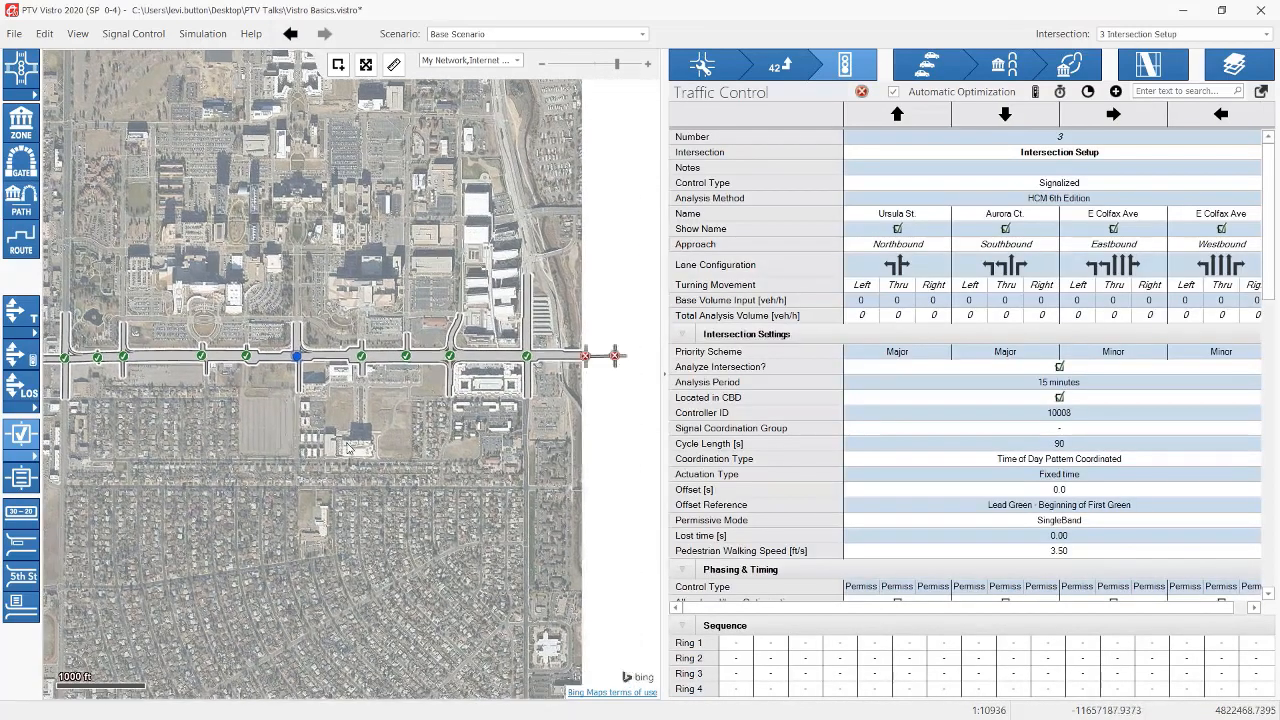
{"action": "left_click", "coordinate": [614, 356]}
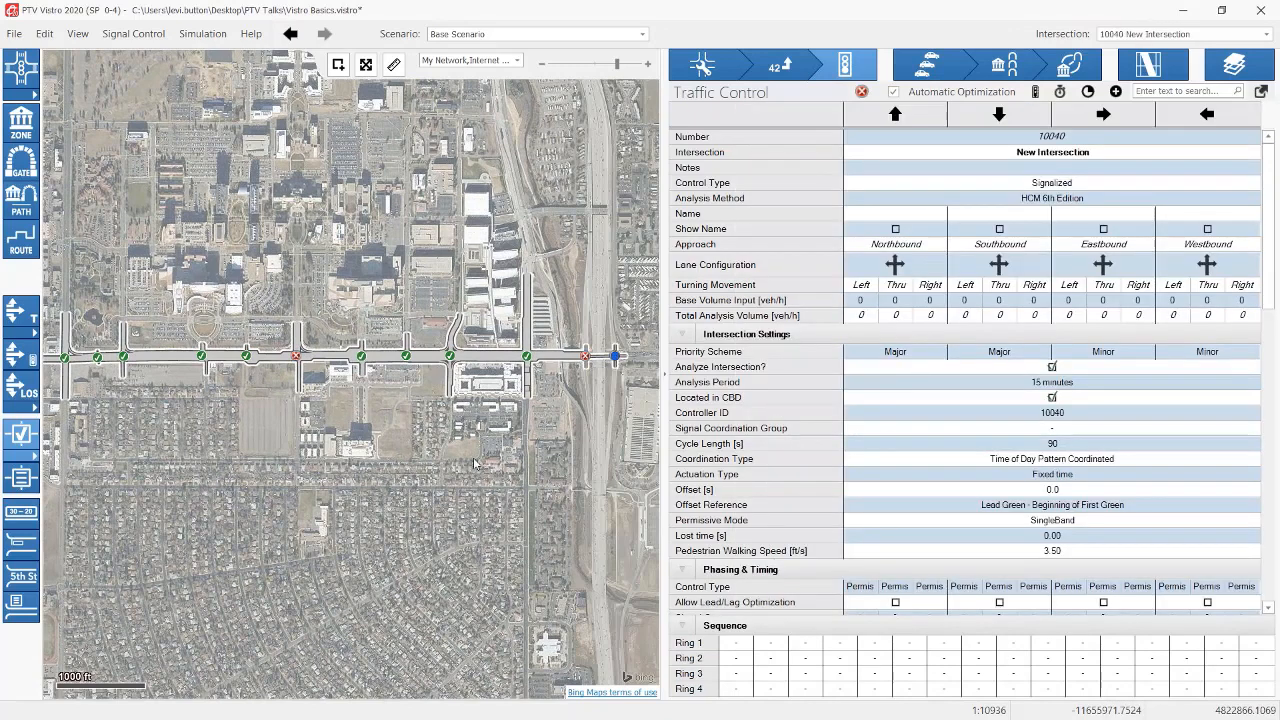
Step: Hide the ICA Check symbols on the map and make intersection 4 Volumes active again
{"action": "left_click", "coordinate": [37, 437]}
{"action": "scroll", "coordinate": [129, 423], "scroll_direction": "up", "scroll_amount": 5}
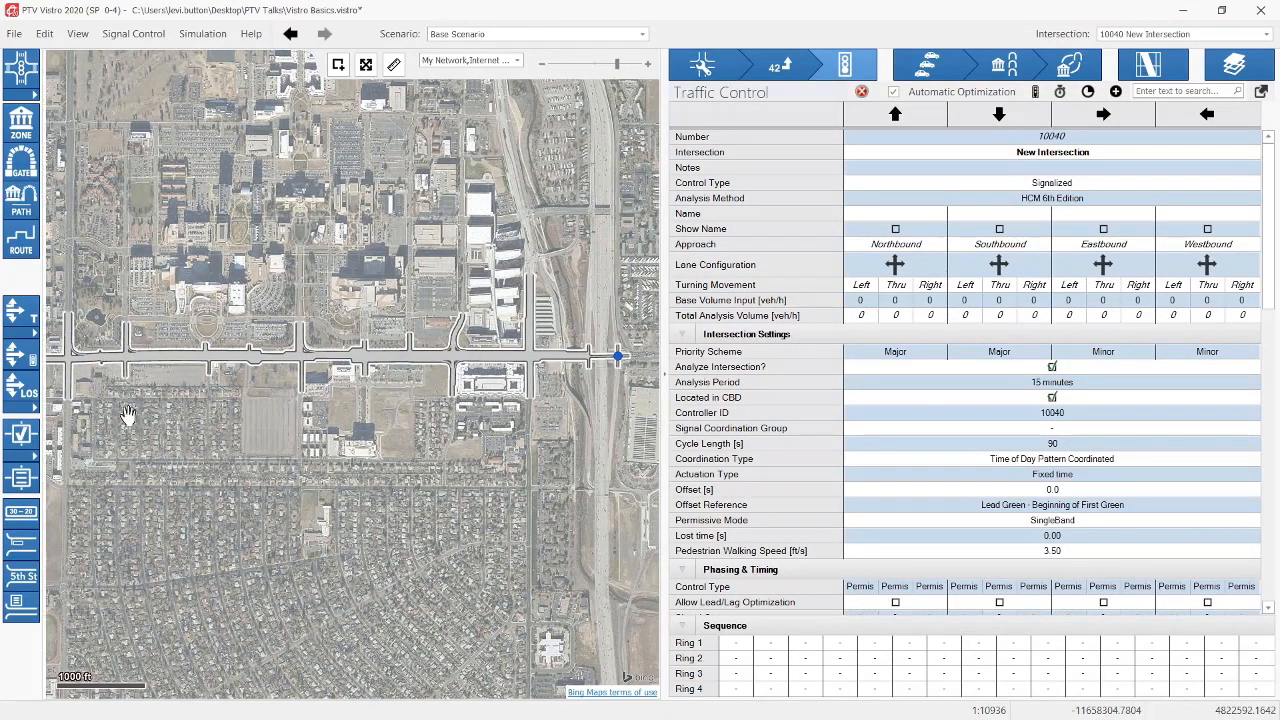
{"action": "scroll", "coordinate": [283, 362], "scroll_direction": "up", "scroll_amount": 6}
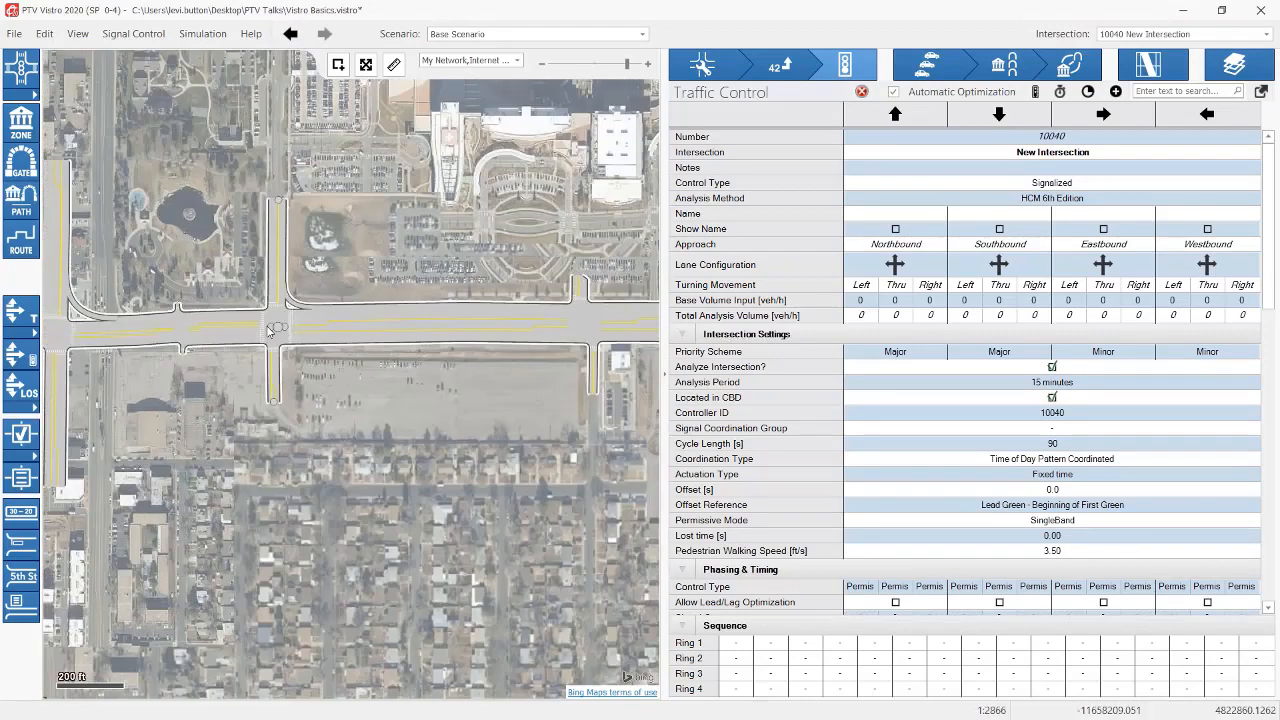
{"action": "left_click", "coordinate": [287, 325]}
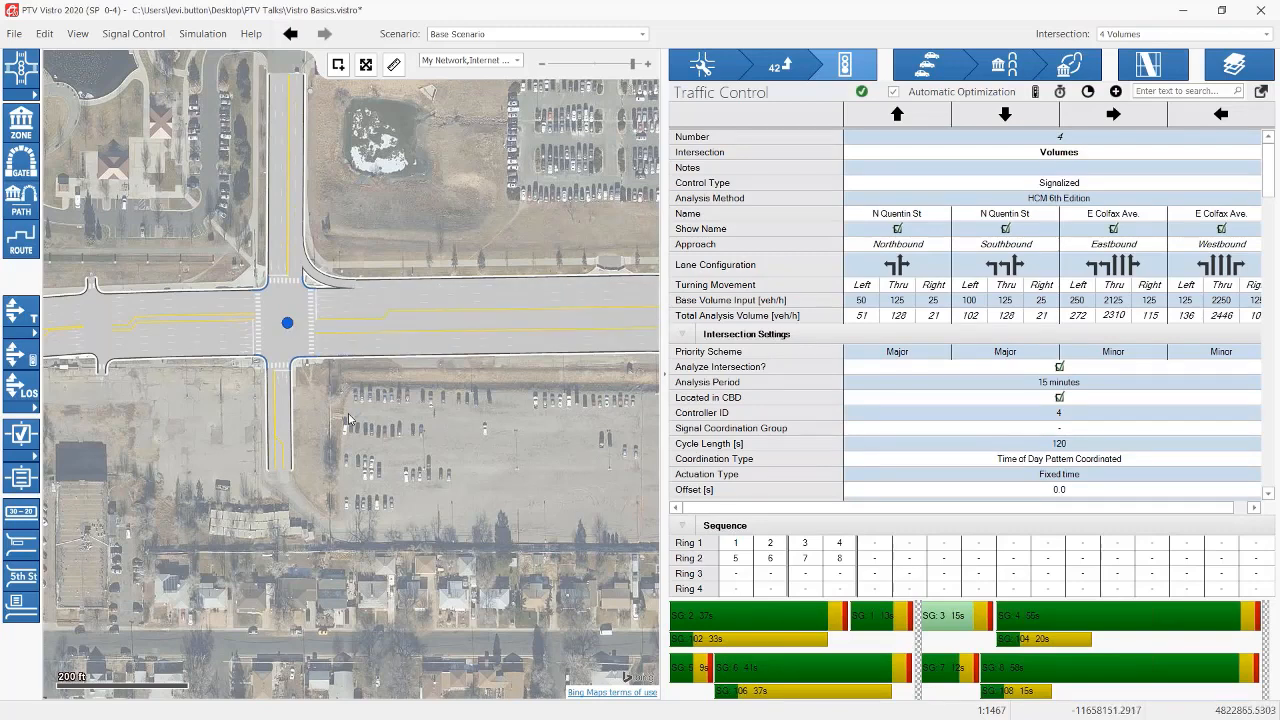
{"action": "left_click_drag", "start_coordinate": [288, 325], "coordinate": [314, 353]}
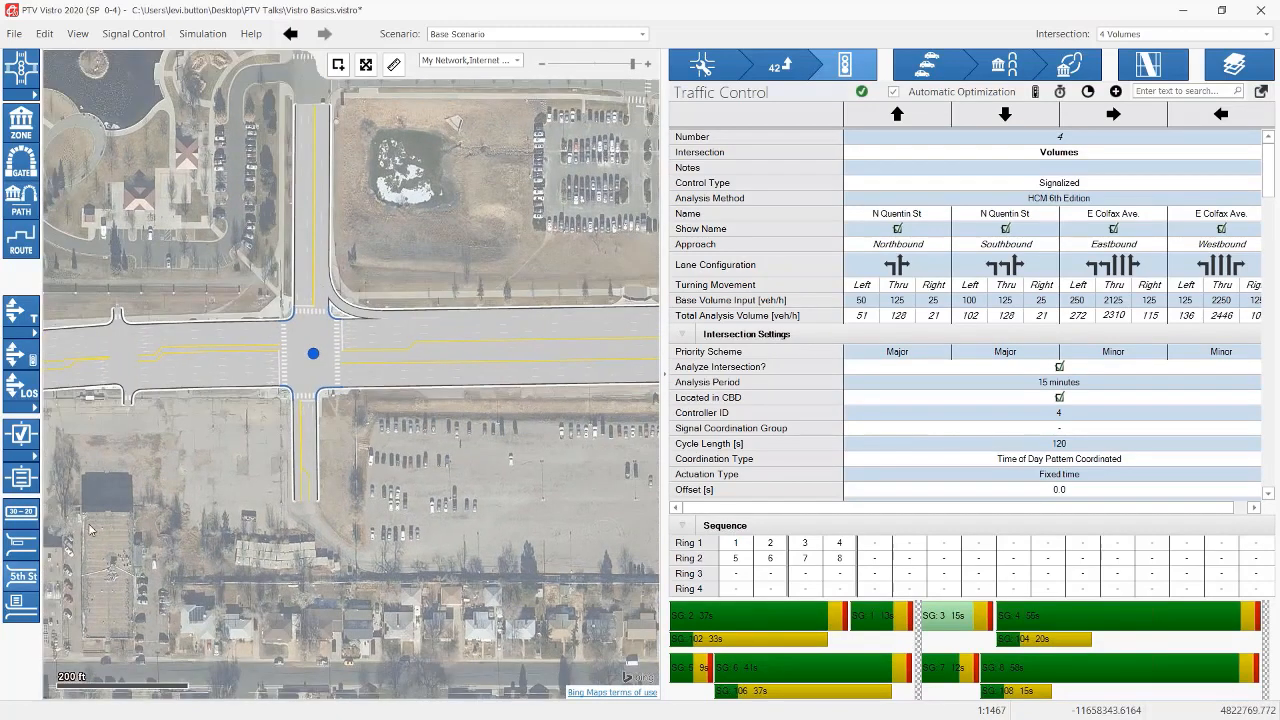
{"action": "left_click", "coordinate": [30, 444]}
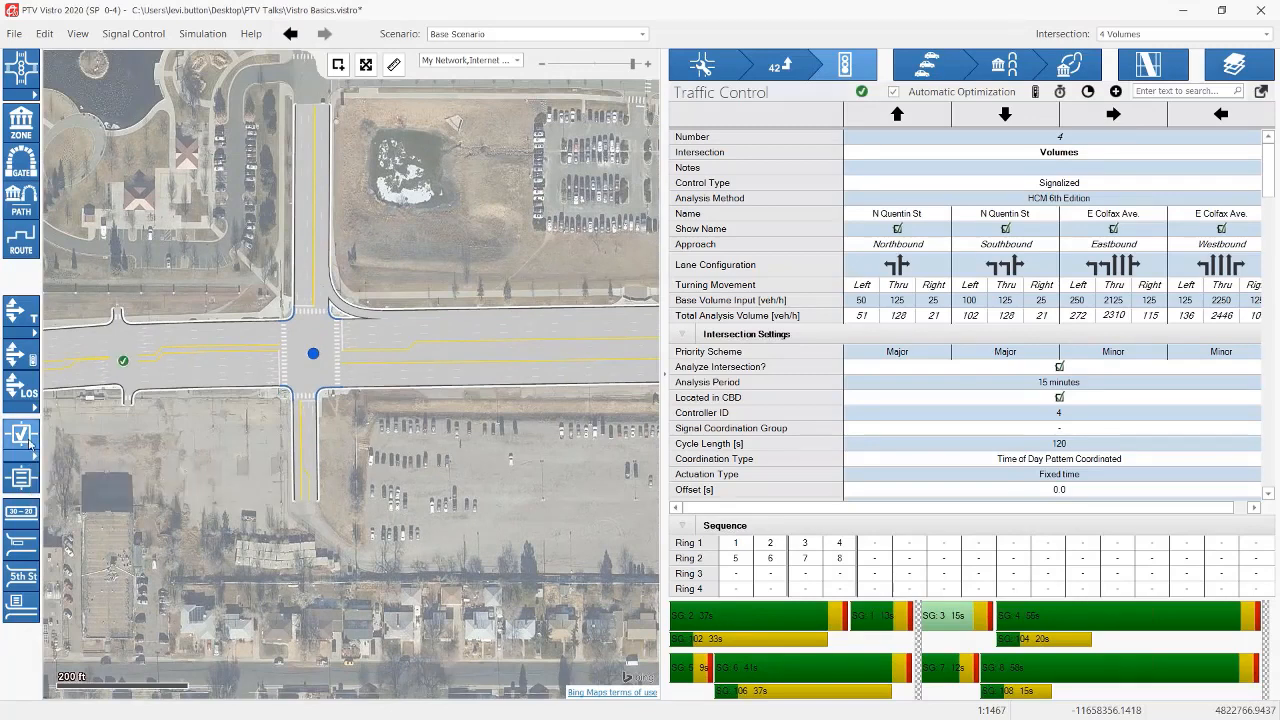
{"action": "left_click", "coordinate": [30, 448]}
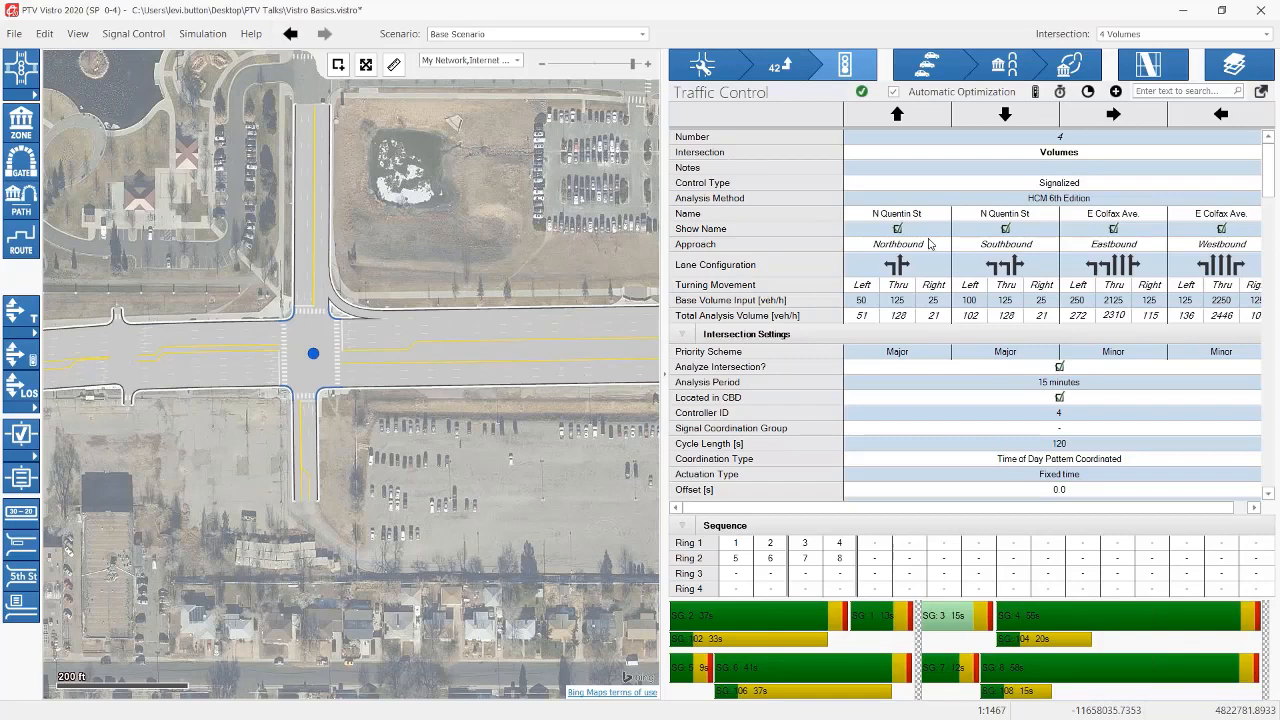
Step: Make intersection 5 Traffic Control, west of Volumes on E Colfax Ave, active and look over its Phasing & Timing settings
{"action": "left_click_drag", "start_coordinate": [191, 274], "coordinate": [655, 255]}
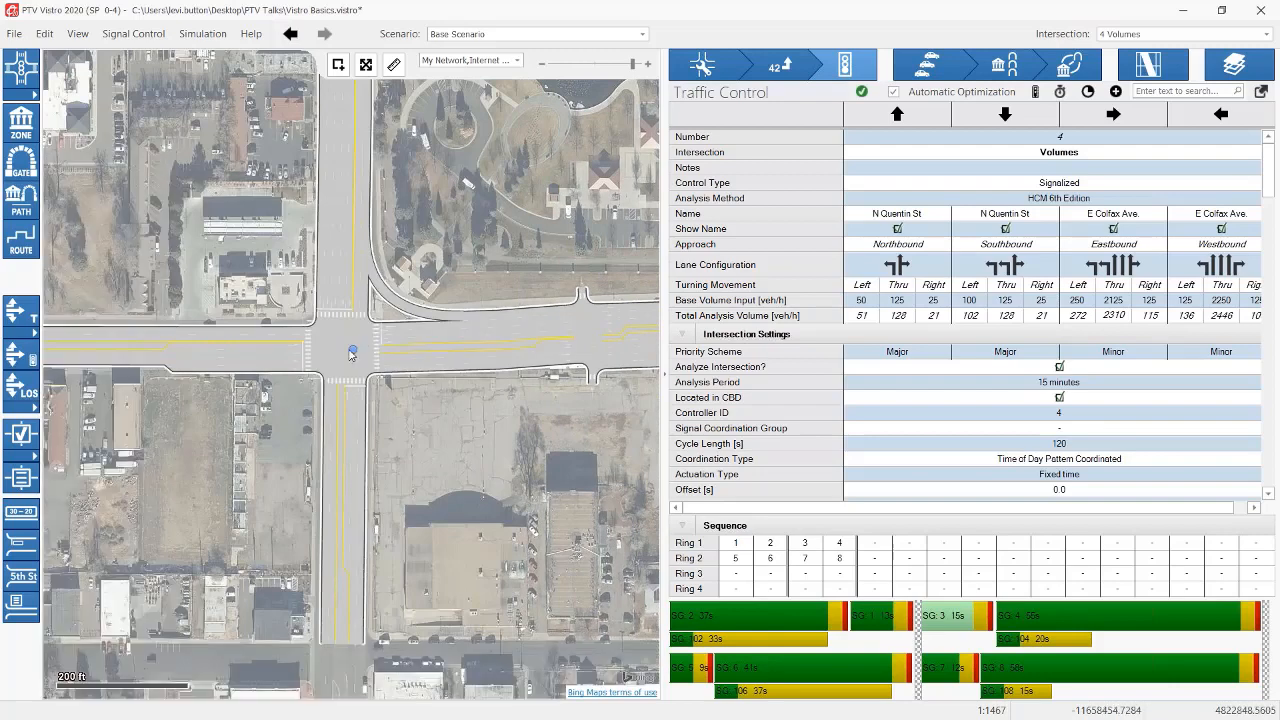
{"action": "left_click", "coordinate": [345, 351]}
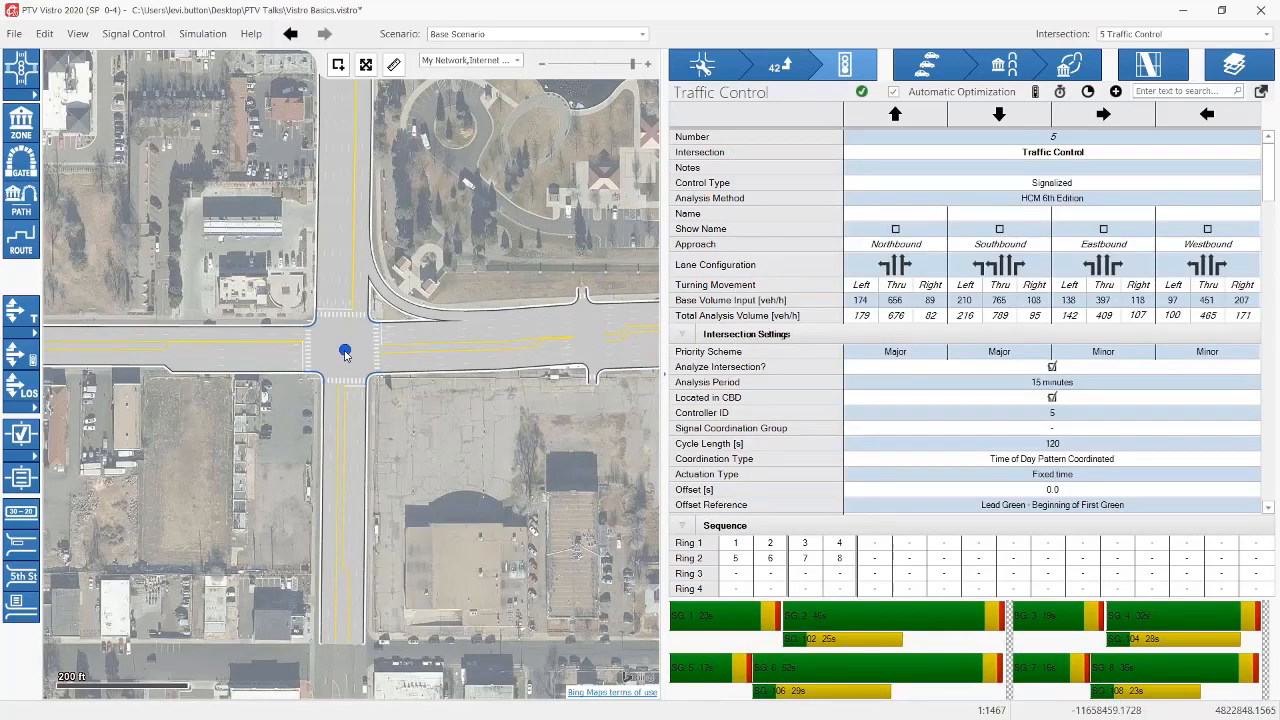
{"action": "scroll", "coordinate": [971, 387], "scroll_direction": "down", "scroll_amount": 5}
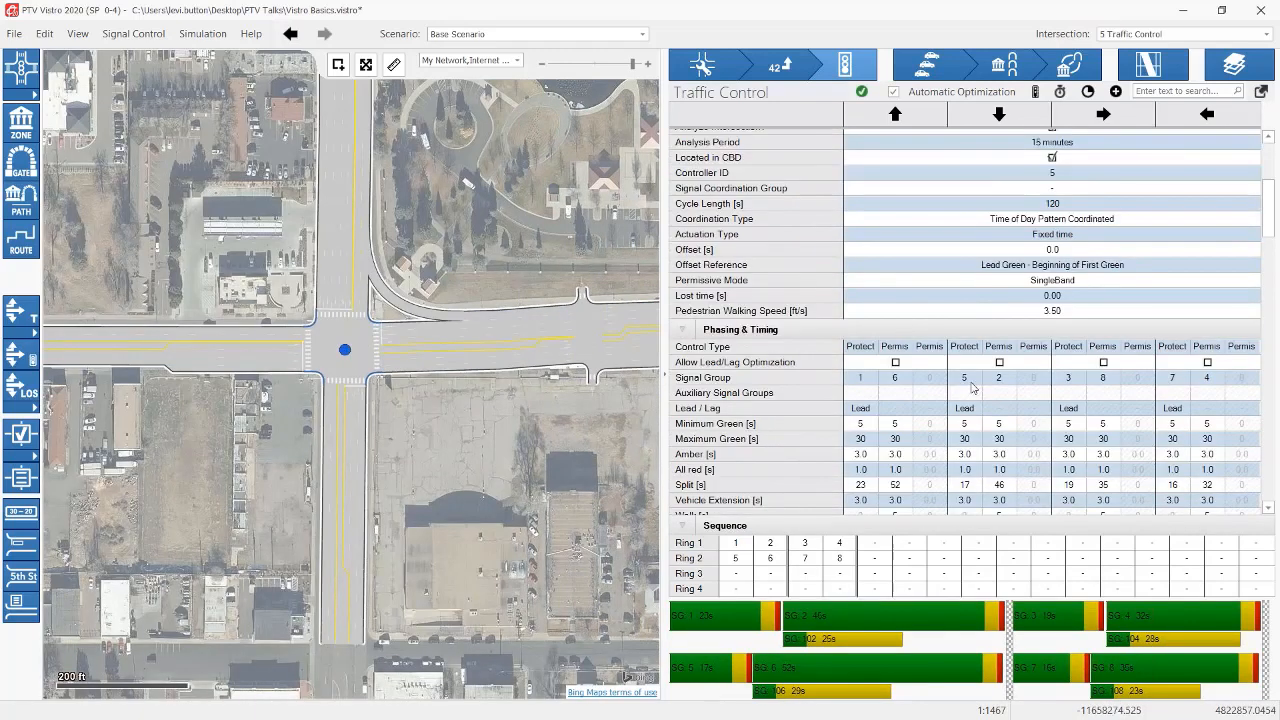
{"action": "scroll", "coordinate": [397, 342], "scroll_direction": "down", "scroll_amount": 4}
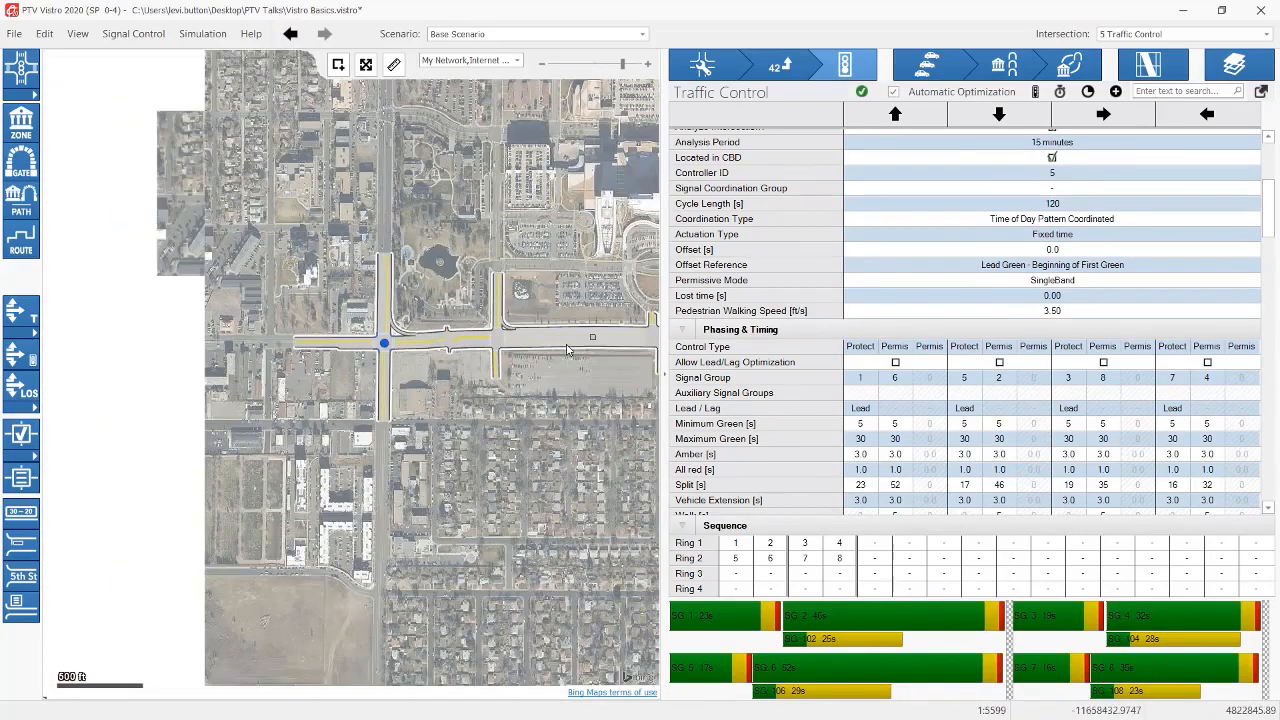
{"action": "scroll", "coordinate": [384, 343], "scroll_direction": "up", "scroll_amount": 5}
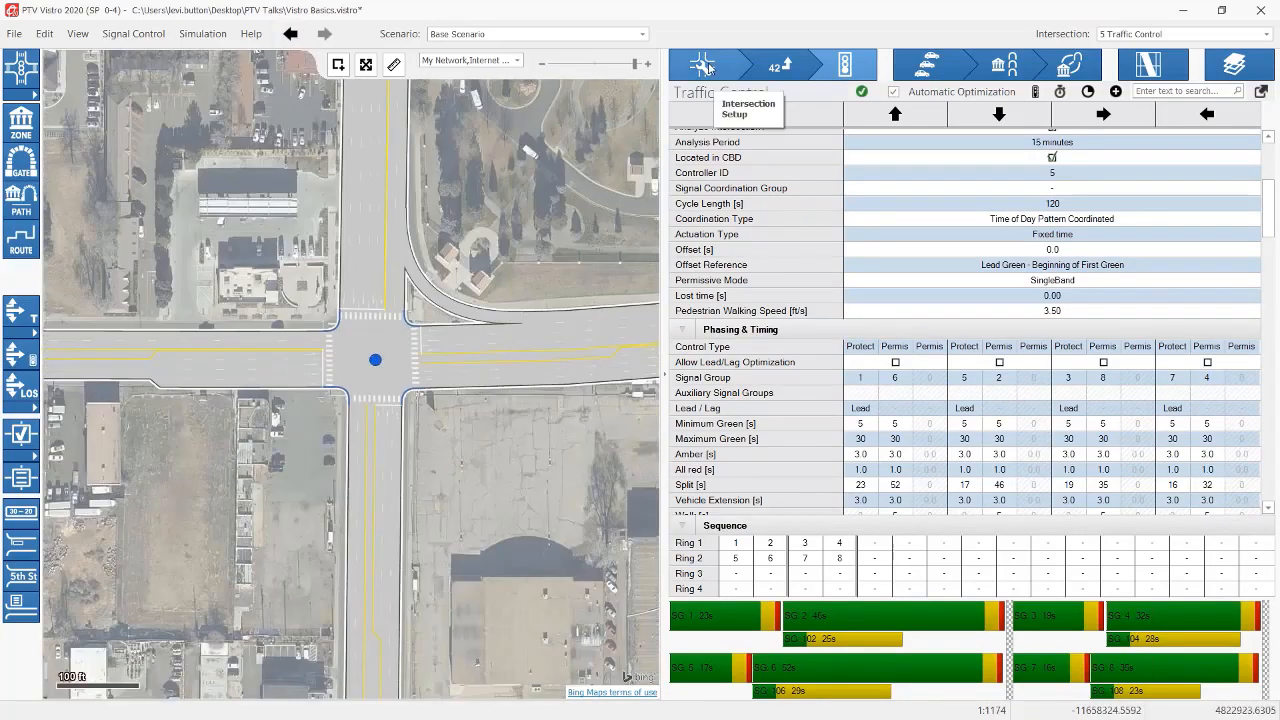
Step: Look over the Intersection Setup and Volumes data of intersection 5, including the northbound left-turn total analysis volume
{"action": "left_click", "coordinate": [705, 66]}
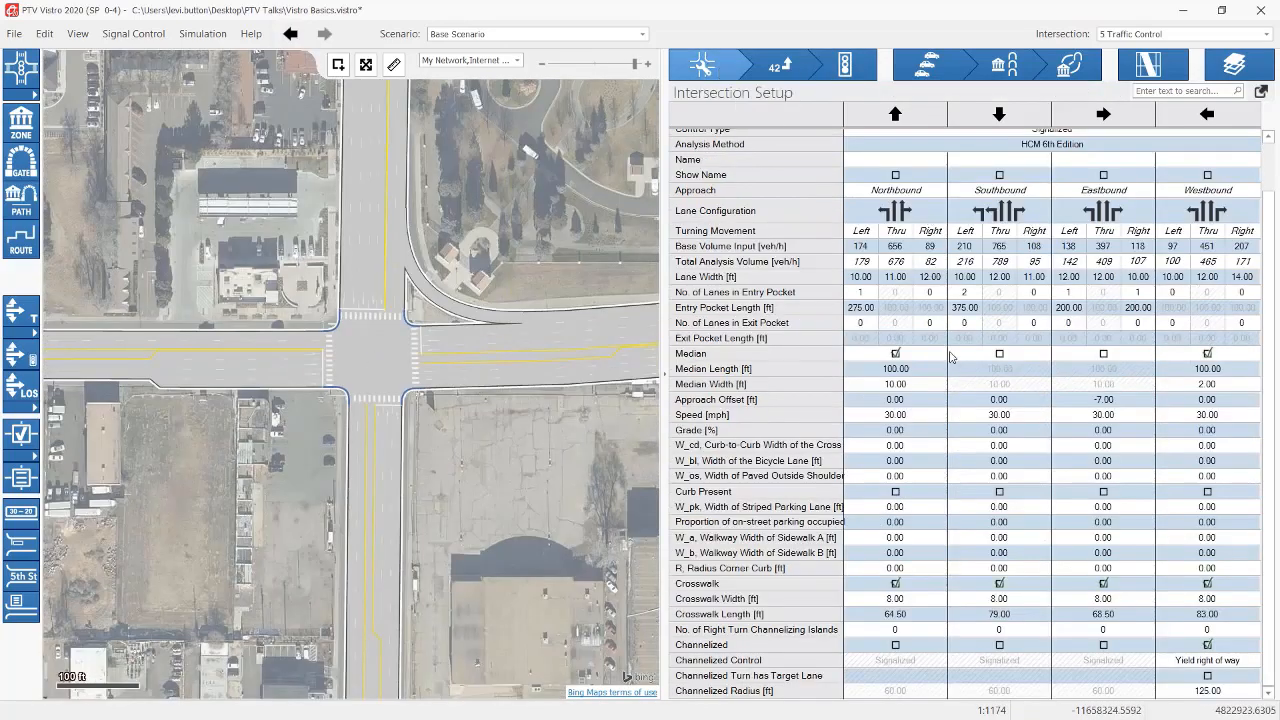
{"action": "left_click", "coordinate": [786, 73]}
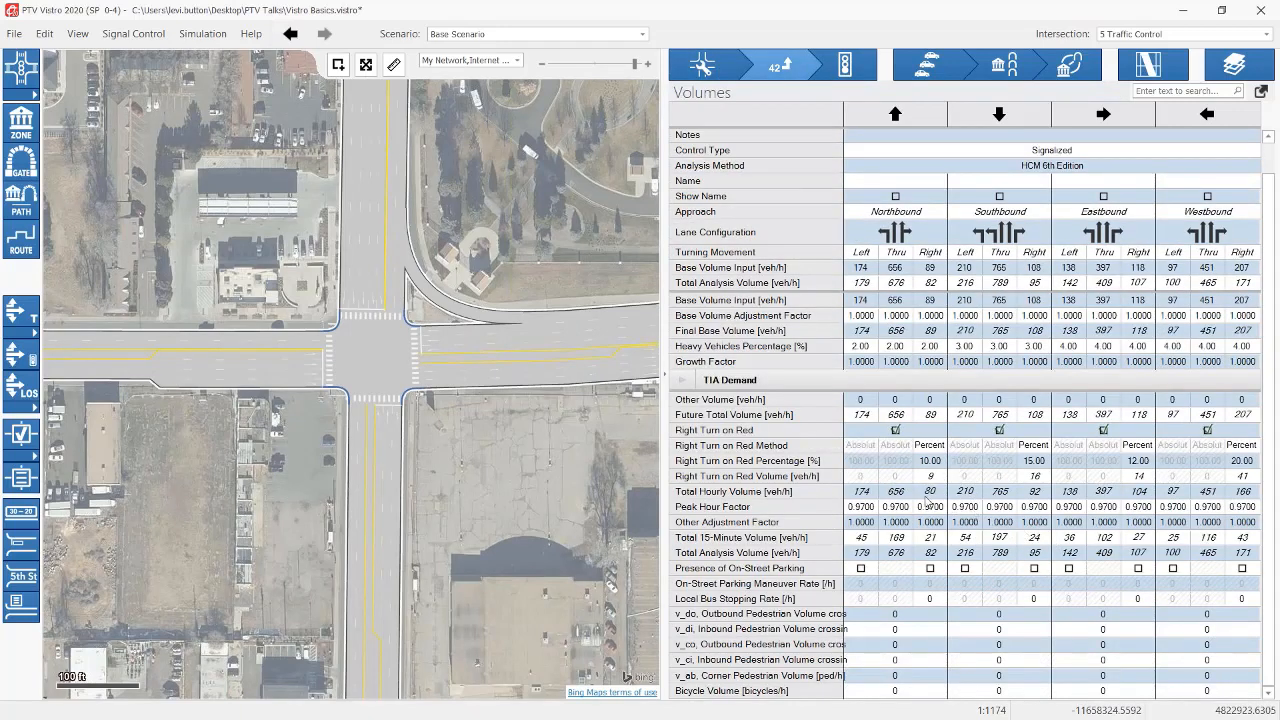
{"action": "left_click", "coordinate": [862, 287]}
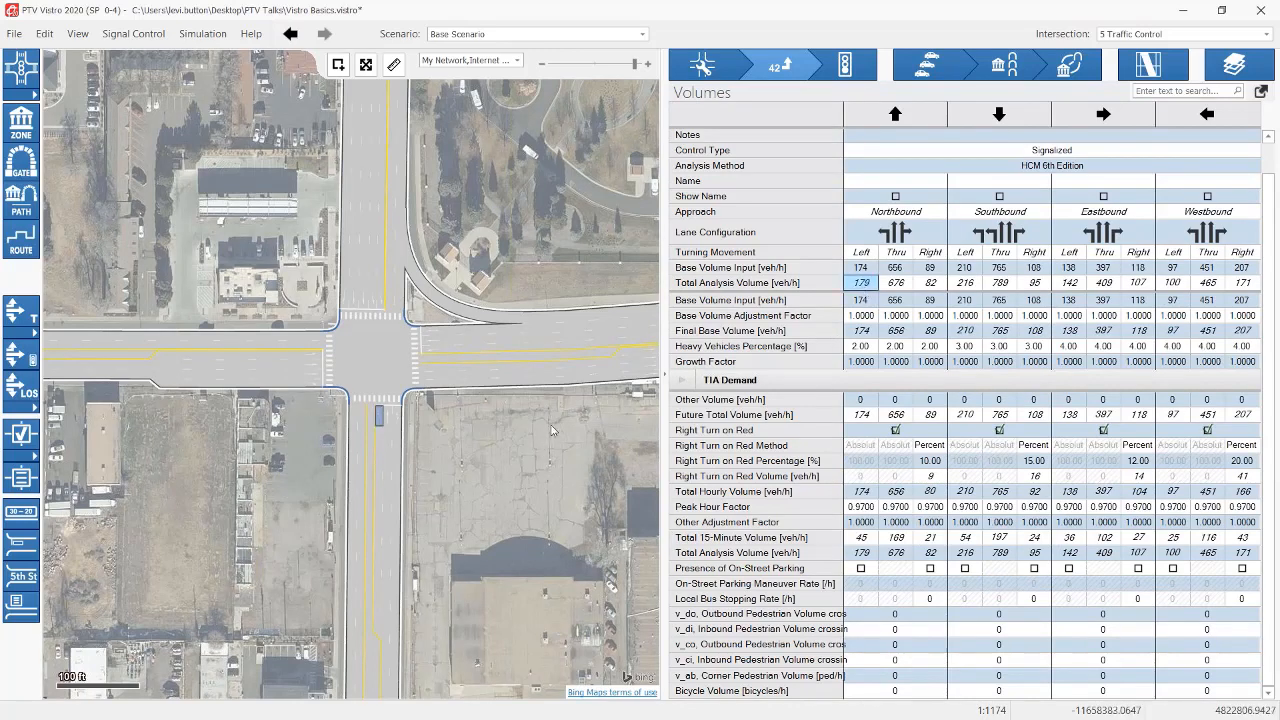
Step: Review the Traffic Control data of intersection 5, from the intersection settings and phase timing down to the lane group calculations
{"action": "left_click", "coordinate": [840, 74]}
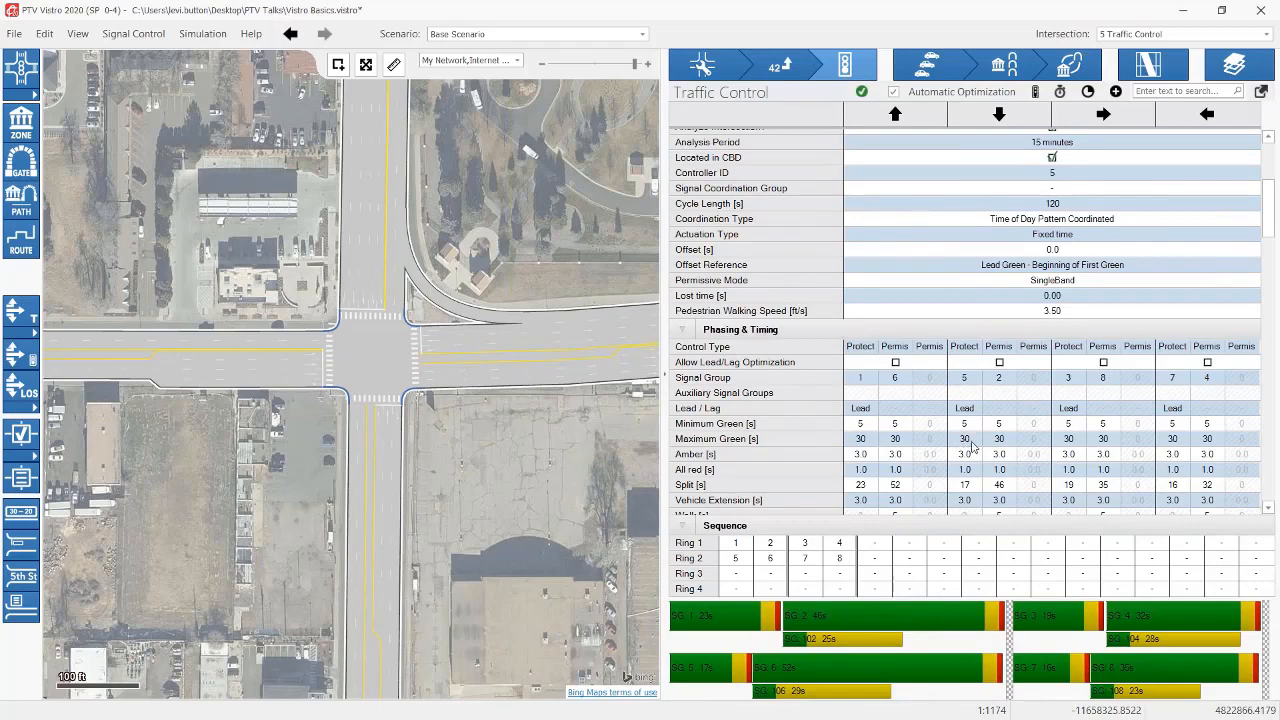
{"action": "scroll", "coordinate": [1021, 331], "scroll_direction": "up", "scroll_amount": 2}
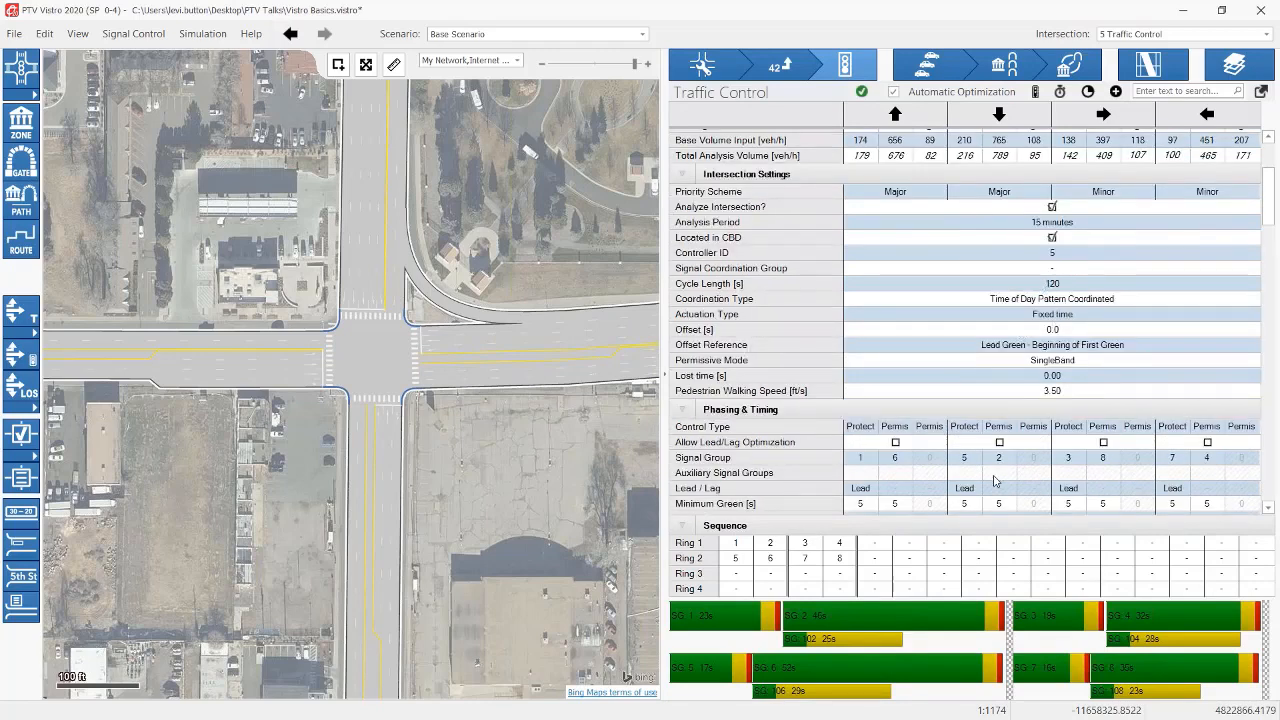
{"action": "scroll", "coordinate": [963, 486], "scroll_direction": "down", "scroll_amount": 5}
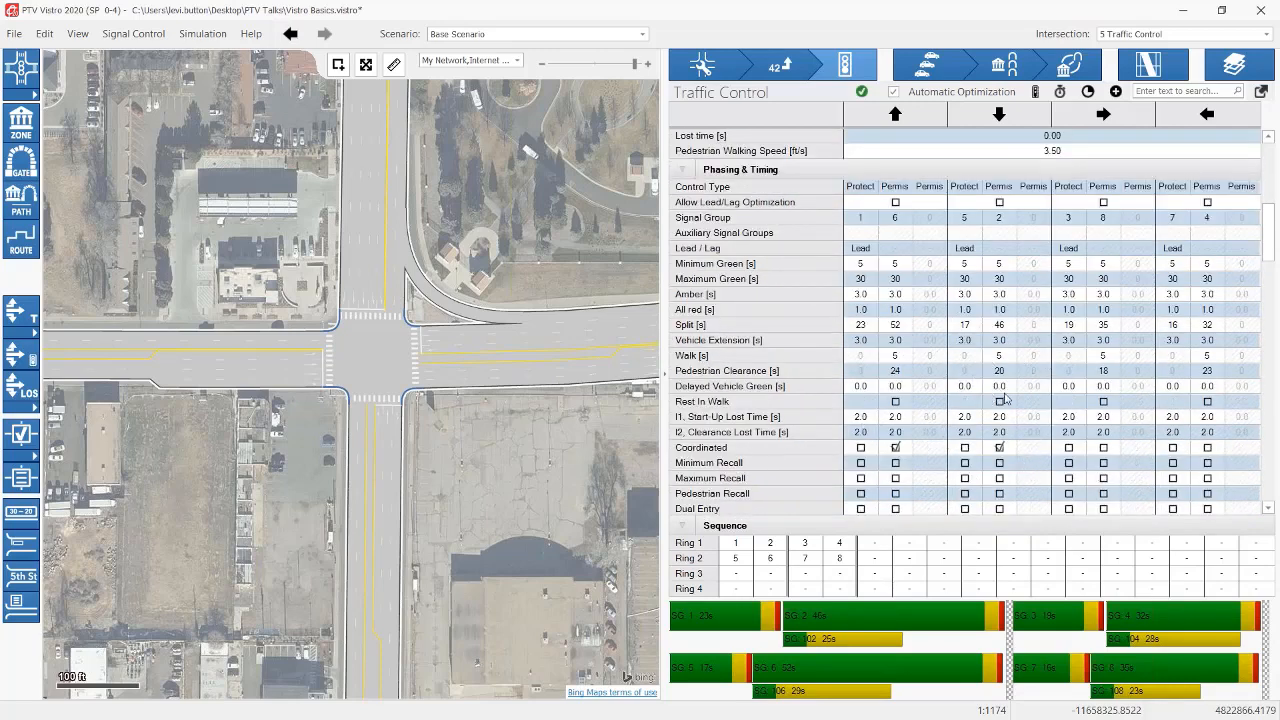
{"action": "scroll", "coordinate": [1003, 405], "scroll_direction": "down", "scroll_amount": 4}
{"action": "scroll", "coordinate": [1001, 410], "scroll_direction": "up", "scroll_amount": 2}
{"action": "scroll", "coordinate": [1000, 410], "scroll_direction": "up", "scroll_amount": 2}
{"action": "scroll", "coordinate": [998, 290], "scroll_direction": "down", "scroll_amount": 7}
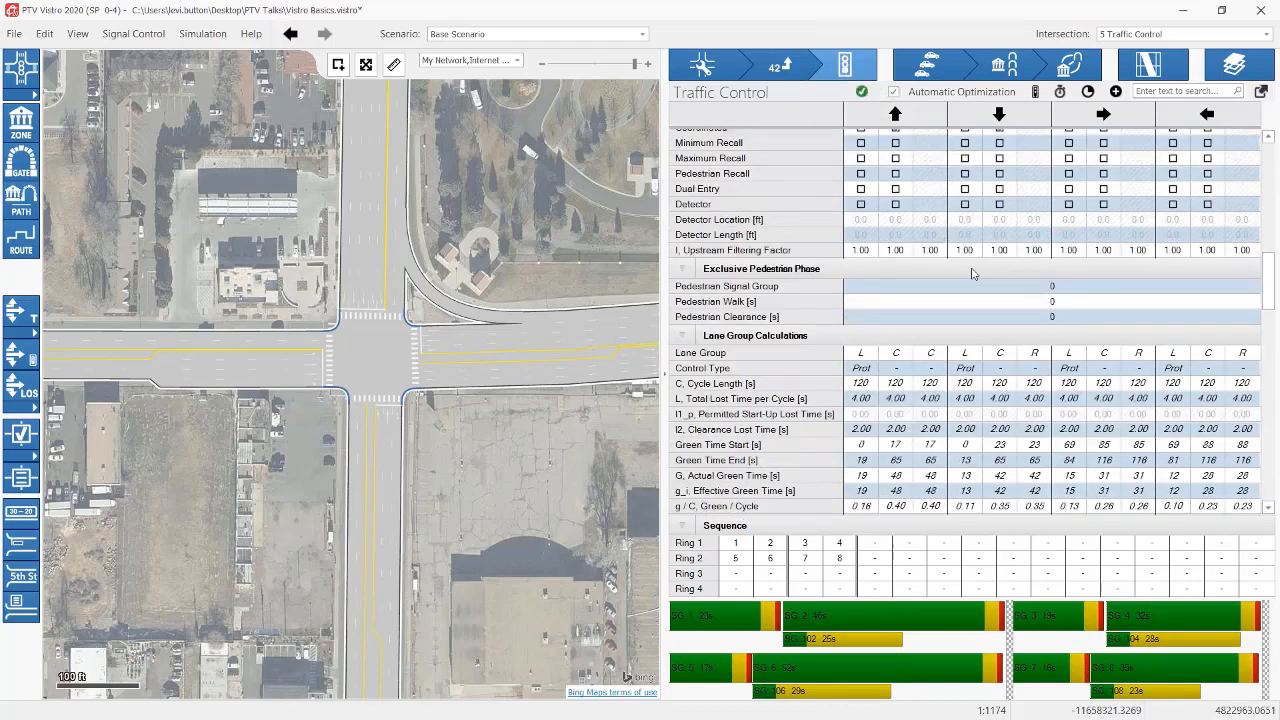
Step: Examine the Lane Group Calculations of intersection 5, including the northbound left-turn cycle length and green/cycle ratio
{"action": "scroll", "coordinate": [971, 273], "scroll_direction": "up", "scroll_amount": 2}
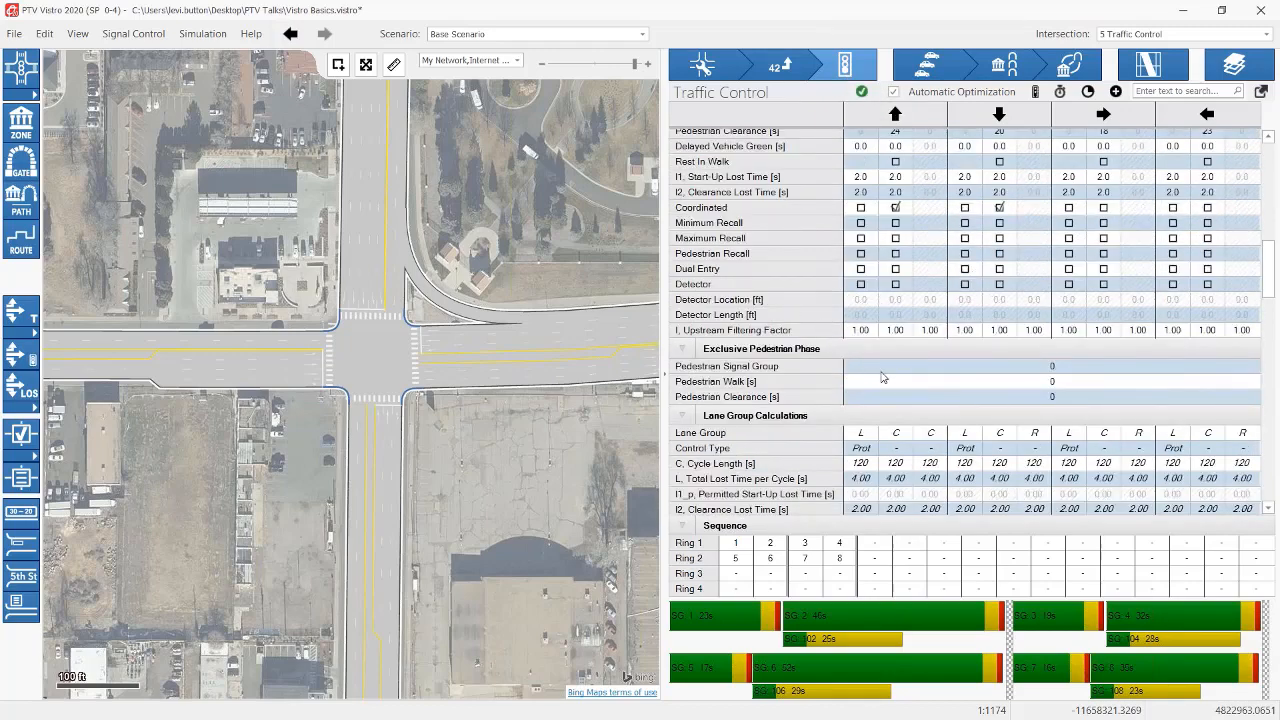
{"action": "scroll", "coordinate": [883, 377], "scroll_direction": "down", "scroll_amount": 6}
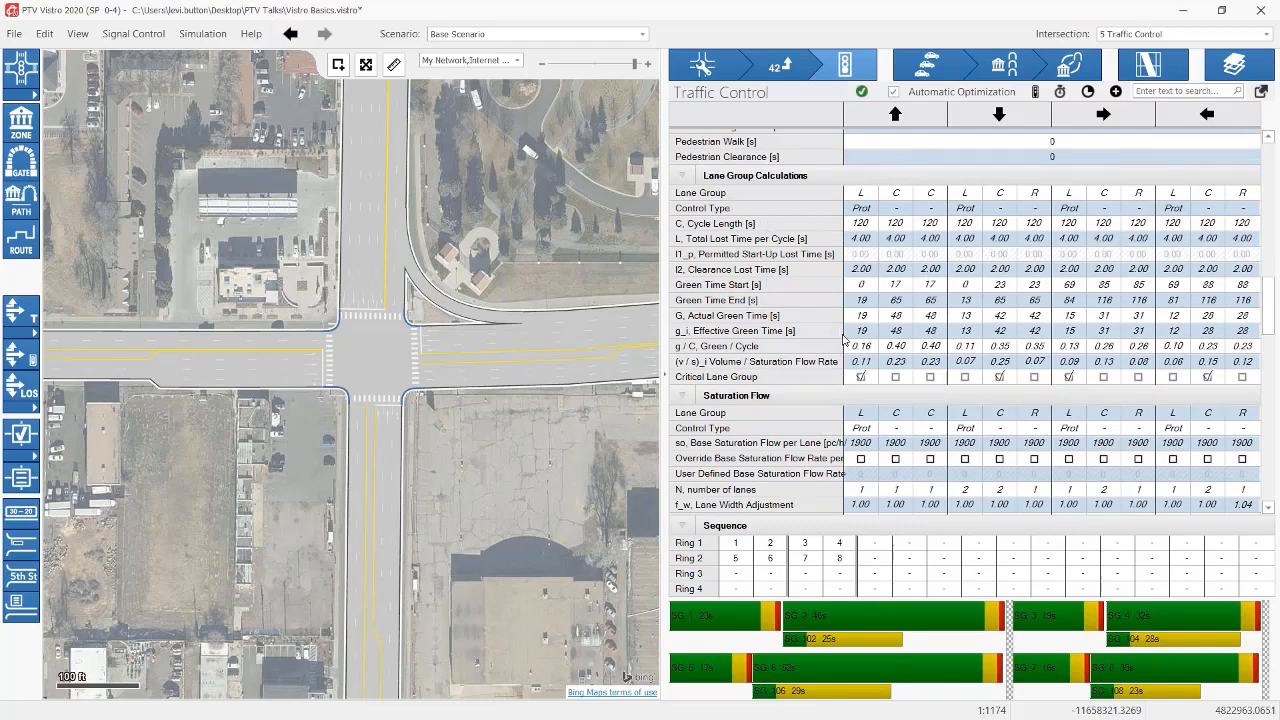
{"action": "scroll", "coordinate": [845, 338], "scroll_direction": "up", "scroll_amount": 2}
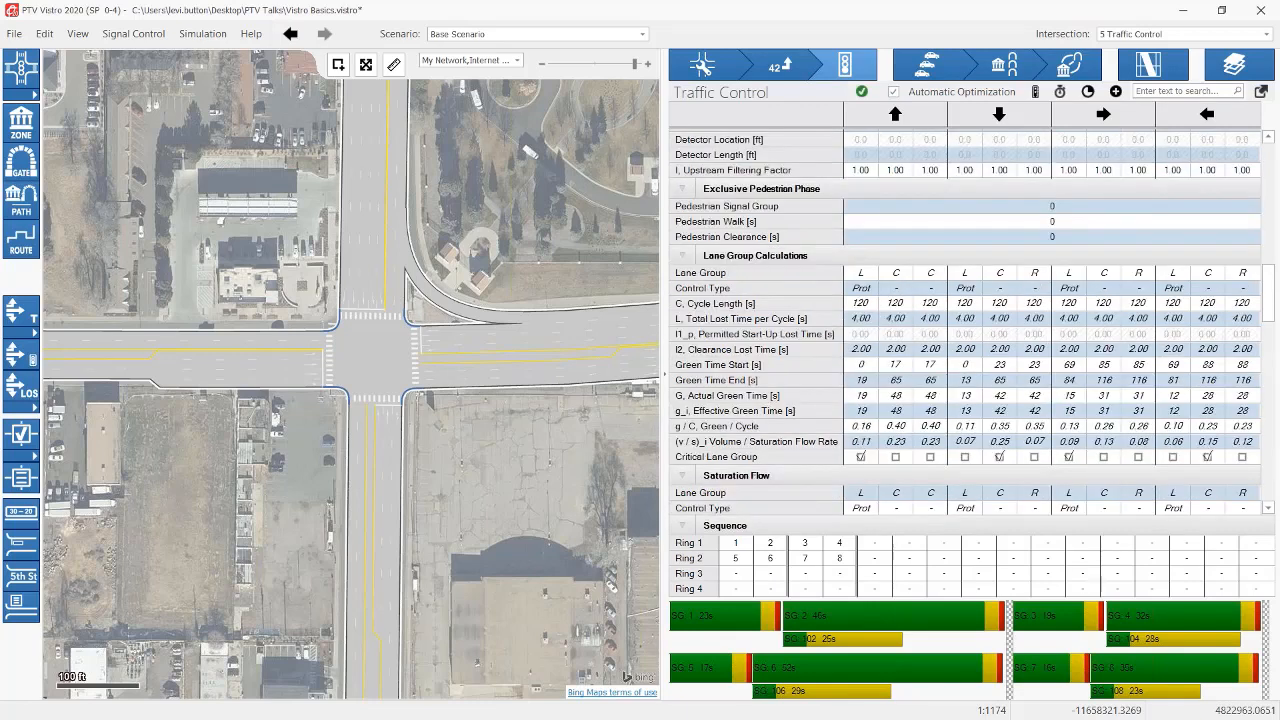
{"action": "left_click", "coordinate": [856, 305]}
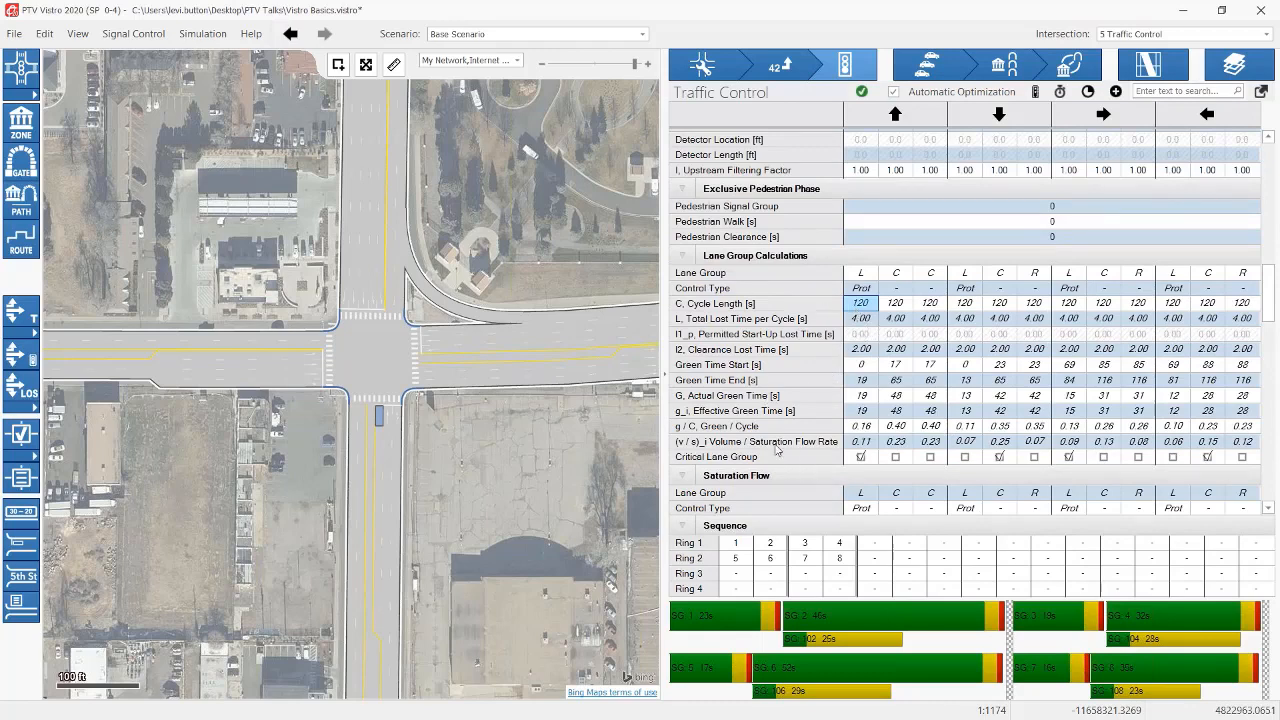
{"action": "left_click", "coordinate": [747, 409]}
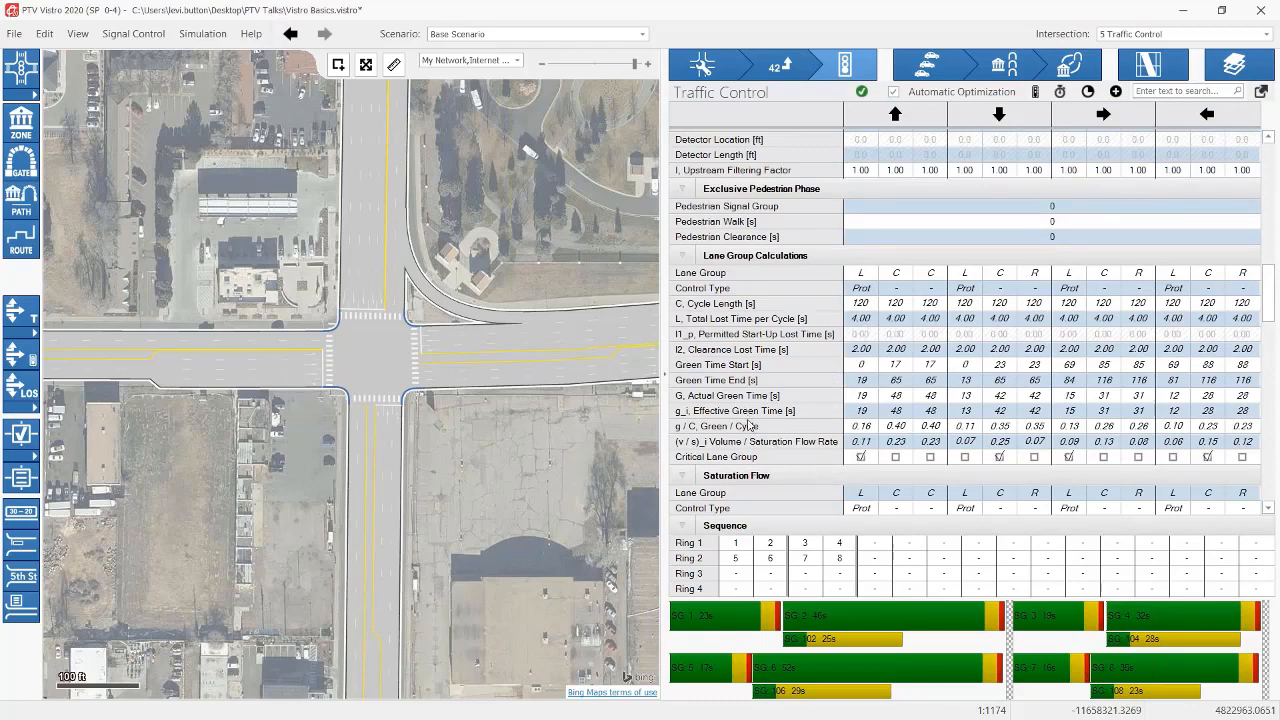
{"action": "left_click", "coordinate": [858, 427]}
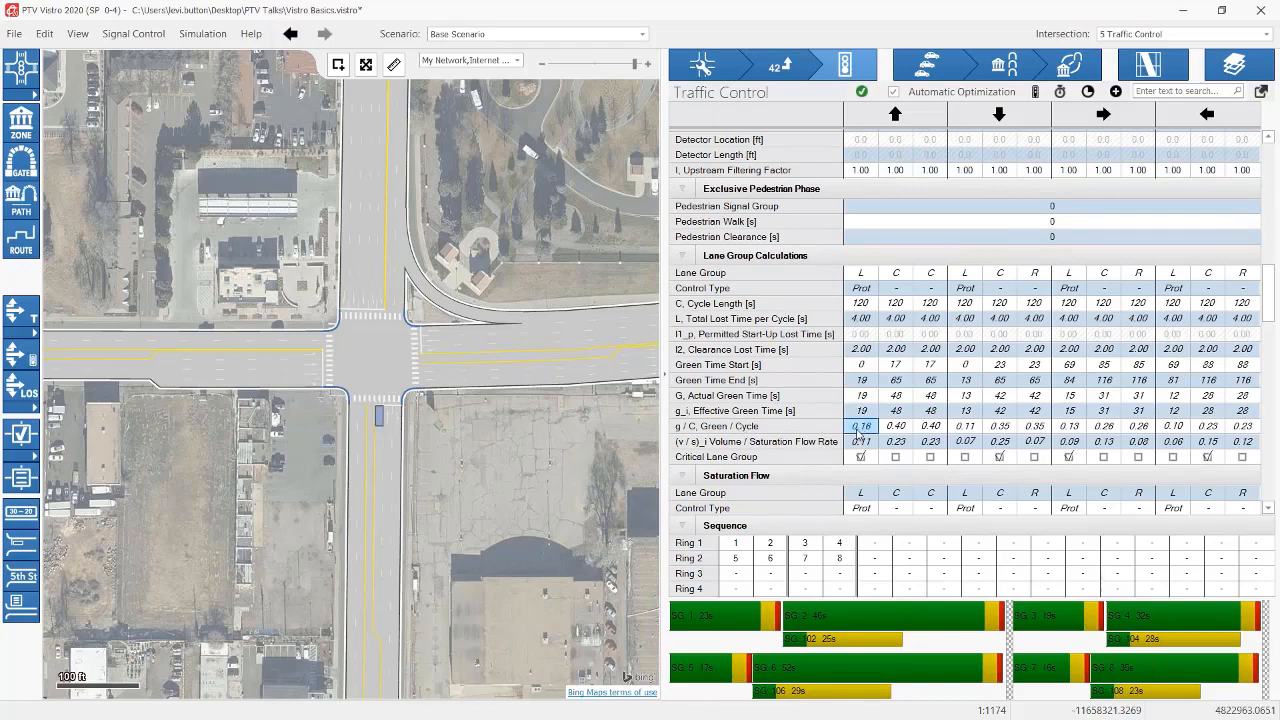
Step: Widen the Traffic Control table and its row-label column to make the Saturation Flow parameter names readable
{"action": "scroll", "coordinate": [858, 438], "scroll_direction": "down", "scroll_amount": 6}
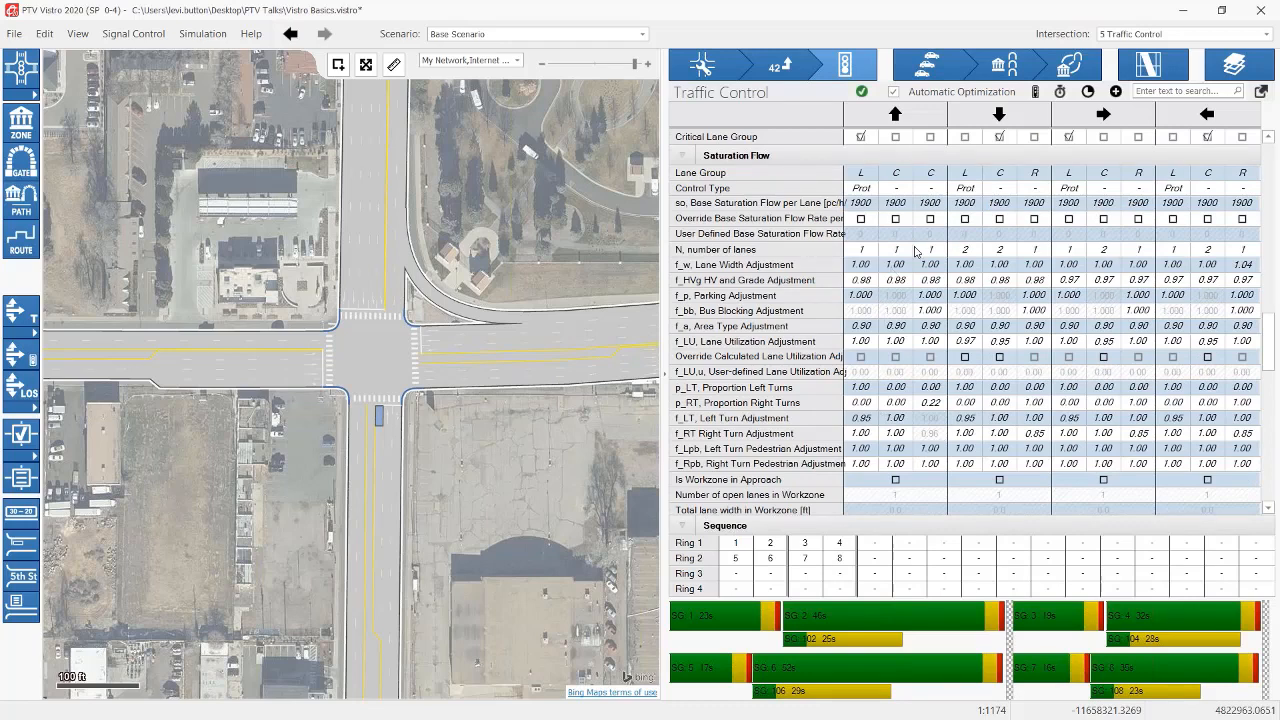
{"action": "scroll", "coordinate": [905, 255], "scroll_direction": "up", "scroll_amount": 2}
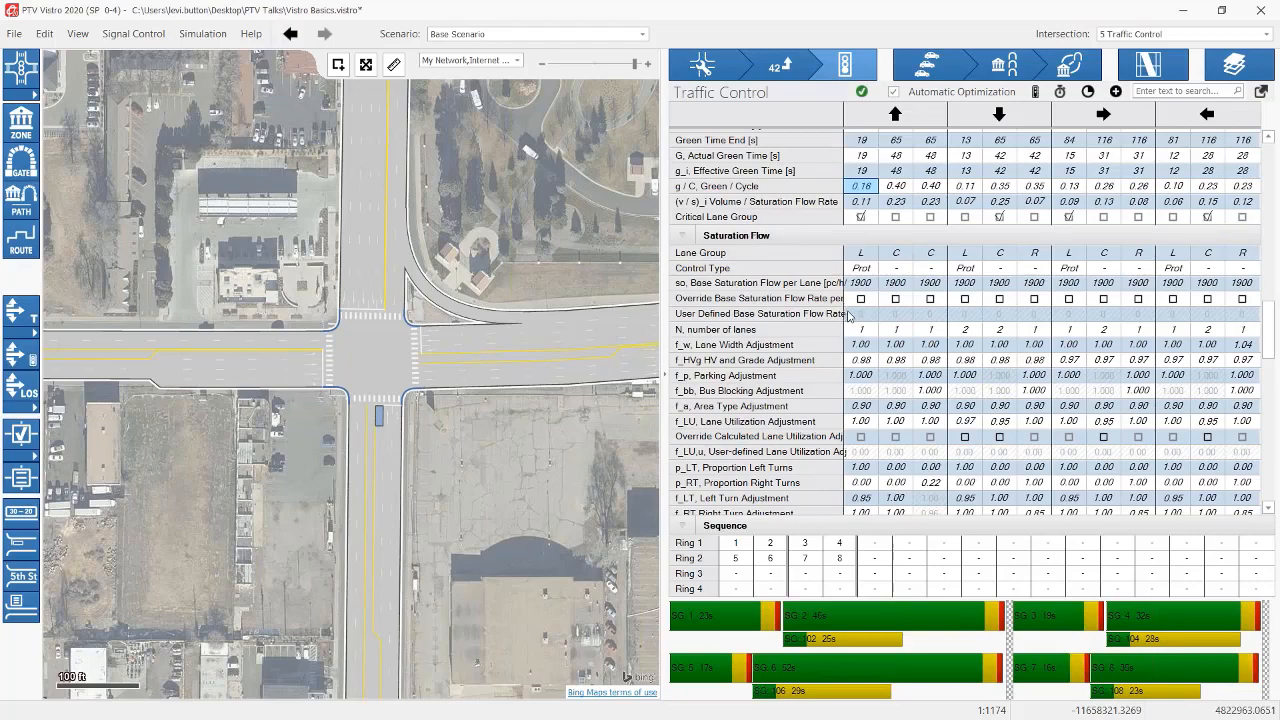
{"action": "scroll", "coordinate": [847, 310], "scroll_direction": "up", "scroll_amount": 6}
{"action": "scroll", "coordinate": [848, 312], "scroll_direction": "down", "scroll_amount": 8}
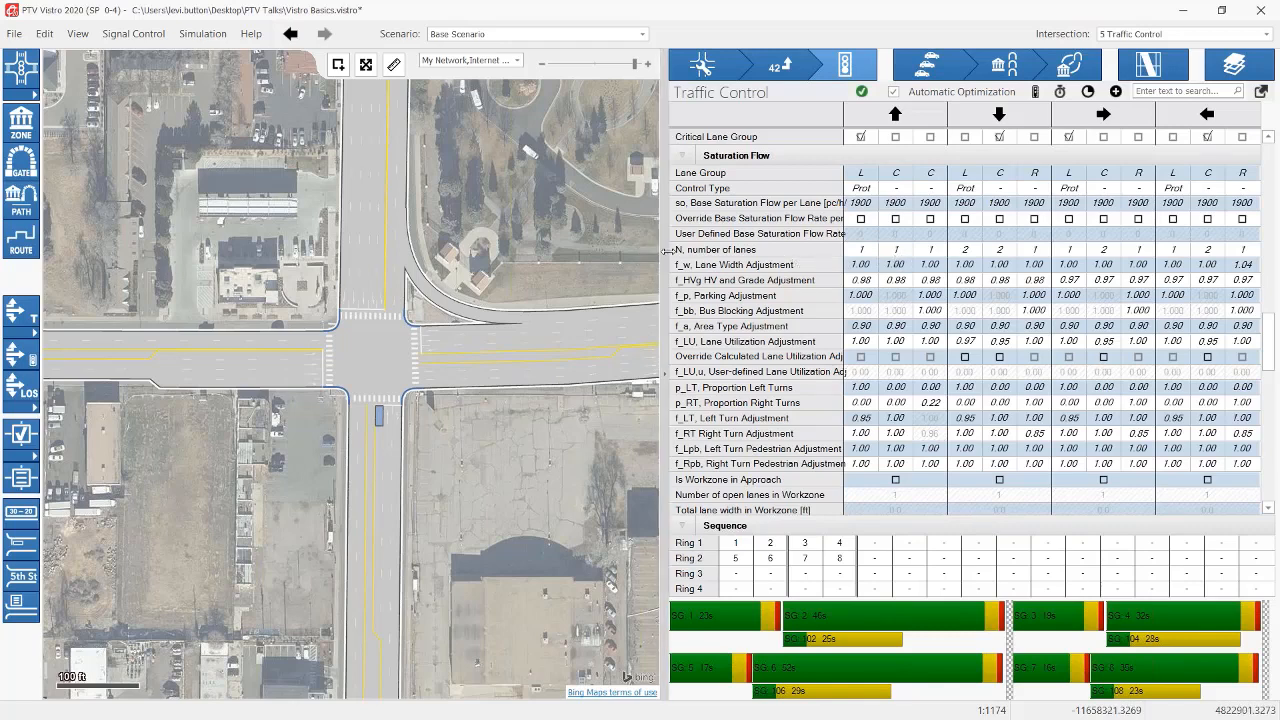
{"action": "left_click_drag", "start_coordinate": [667, 251], "coordinate": [598, 251]}
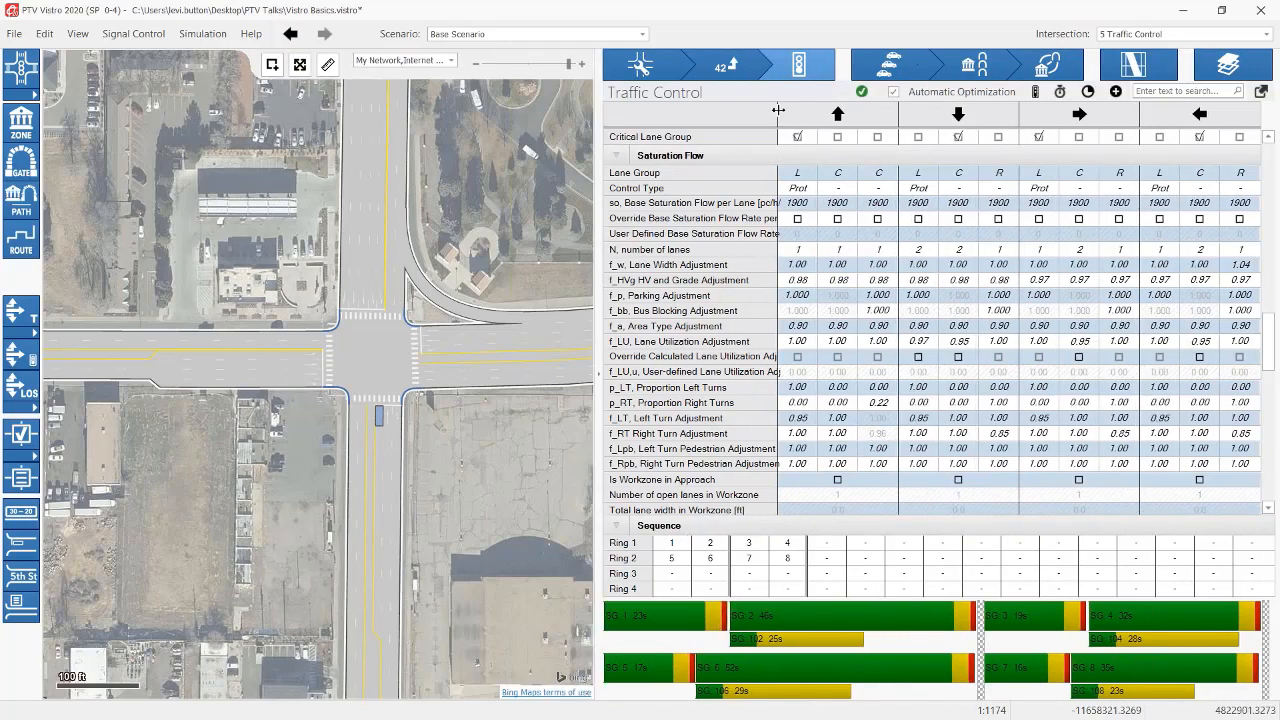
{"action": "left_click_drag", "start_coordinate": [778, 110], "coordinate": [849, 117]}
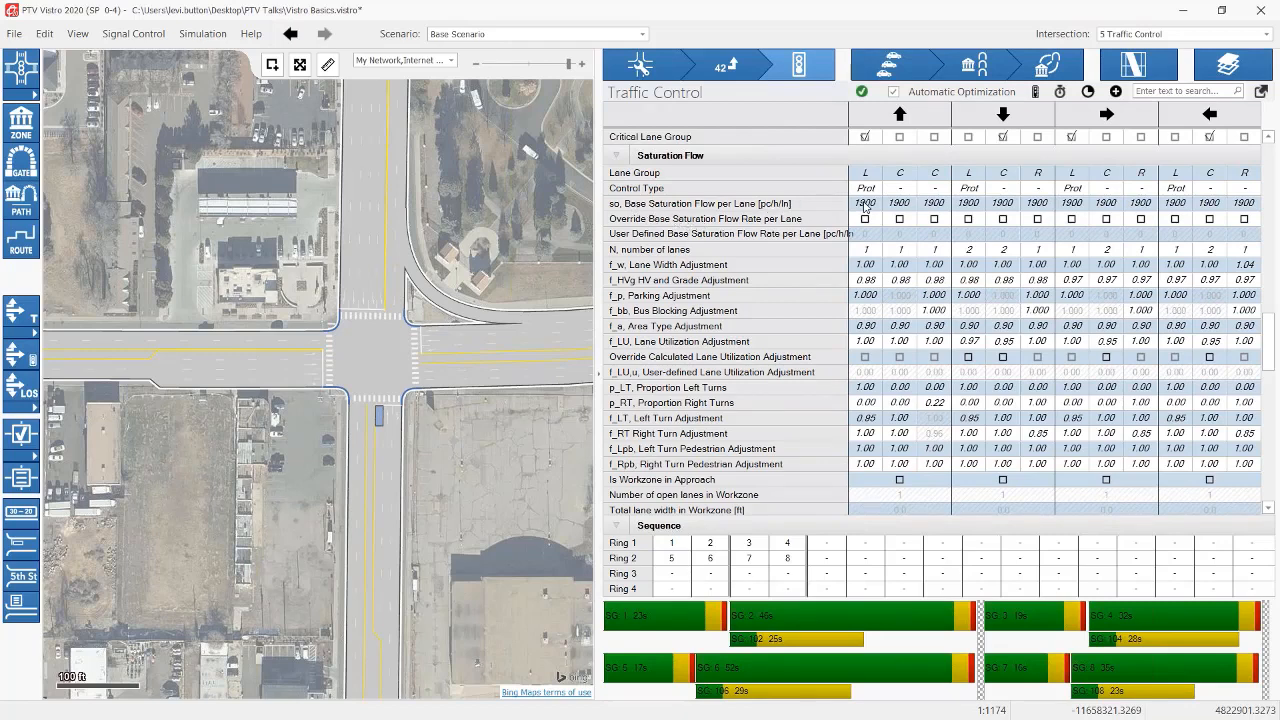
Step: Review the northbound left-turn base saturation flow rate, where its global settings are found, and its per-lane override option
{"action": "left_click", "coordinate": [865, 205]}
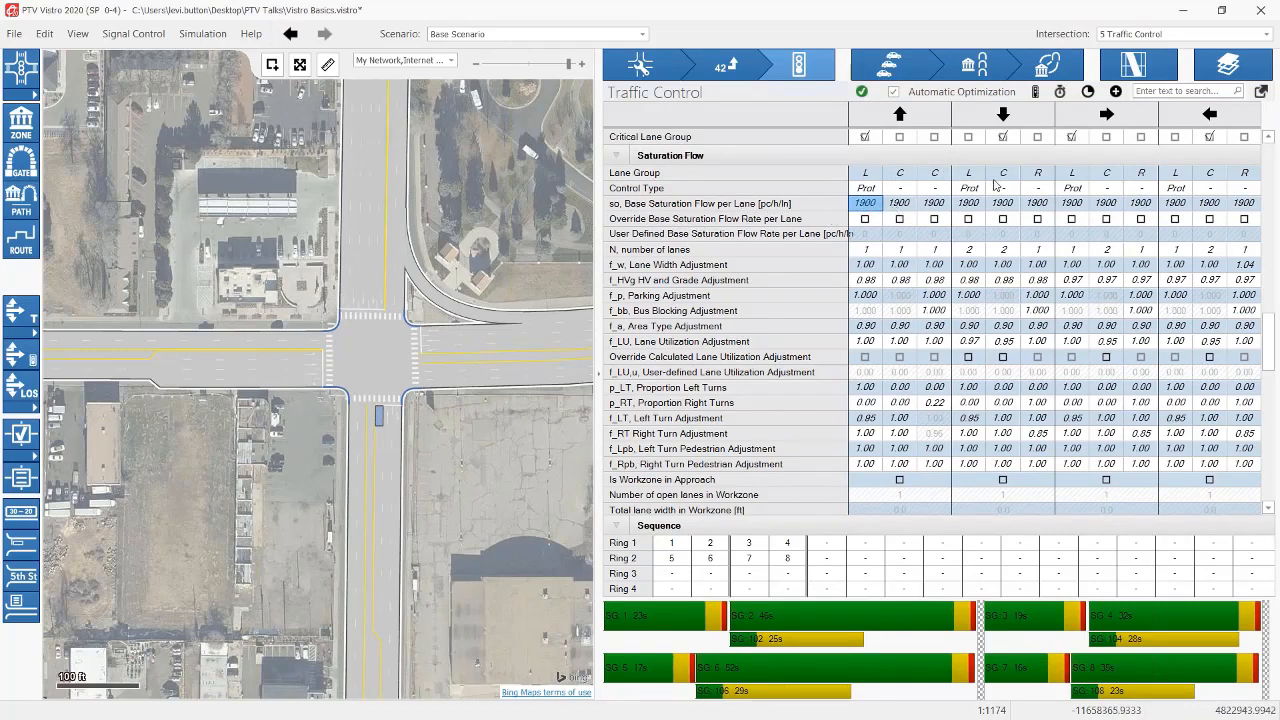
{"action": "left_click", "coordinate": [45, 33]}
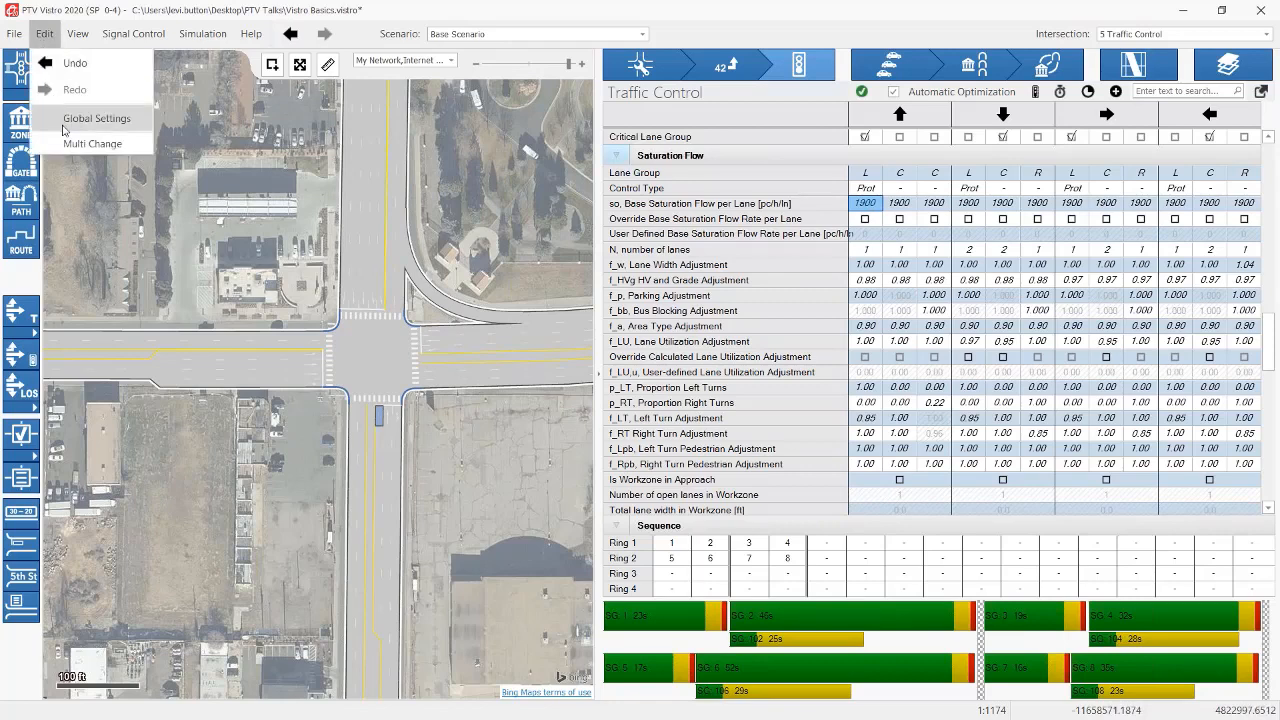
{"action": "left_click", "coordinate": [865, 220]}
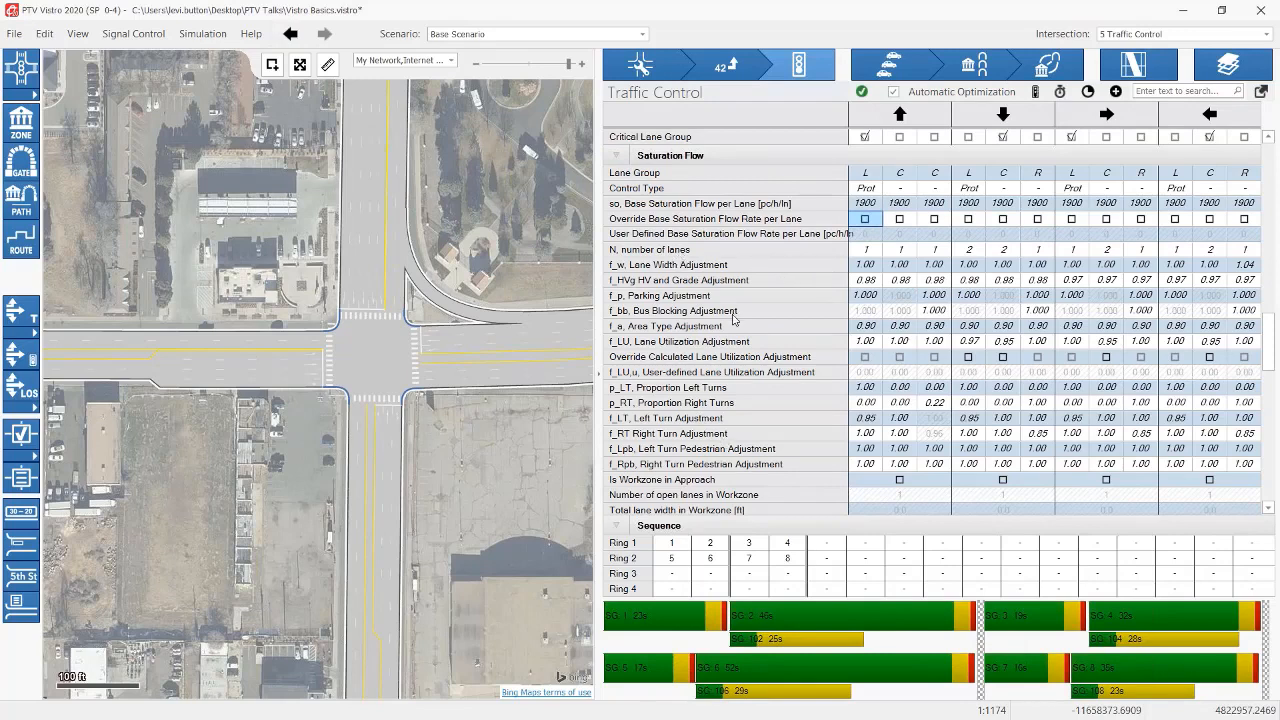
{"action": "scroll", "coordinate": [735, 318], "scroll_direction": "down", "scroll_amount": 2}
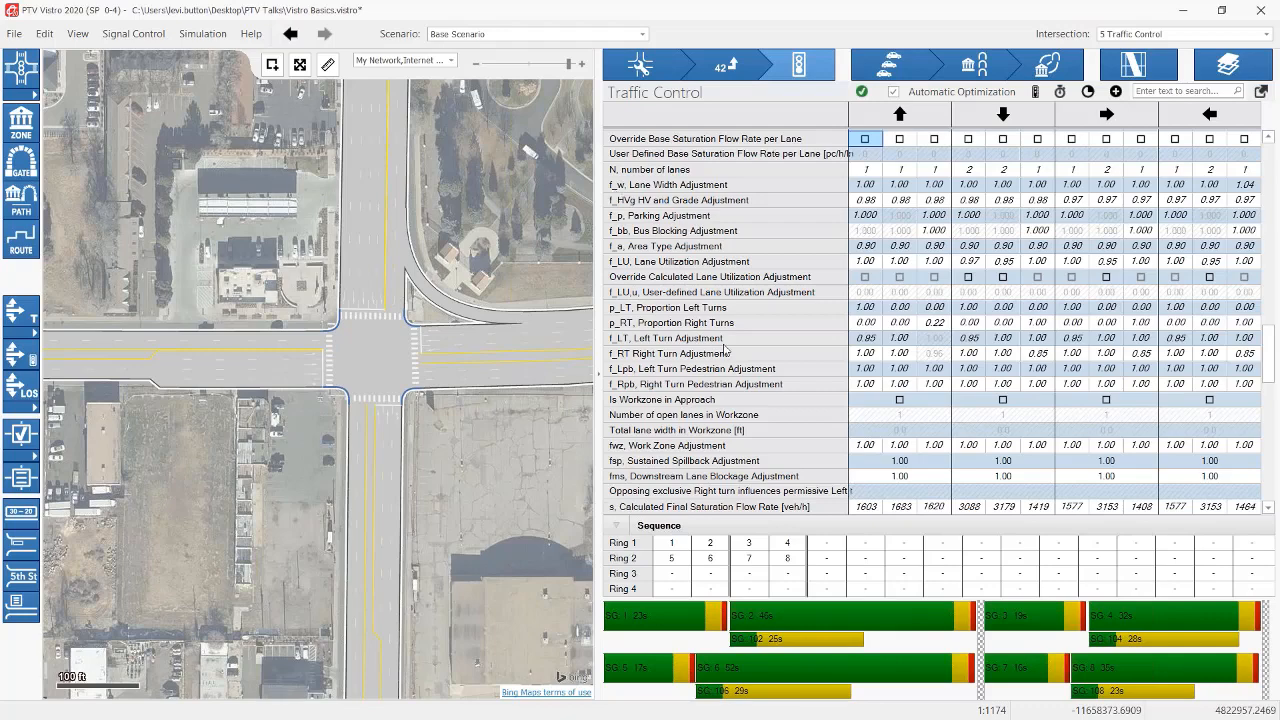
Step: Try the HCM 2010 and HCM 2000 analysis methods for intersection 5 and restore HCM 6th Edition
{"action": "scroll", "coordinate": [752, 349], "scroll_direction": "up", "scroll_amount": 5}
{"action": "scroll", "coordinate": [757, 348], "scroll_direction": "up", "scroll_amount": 5}
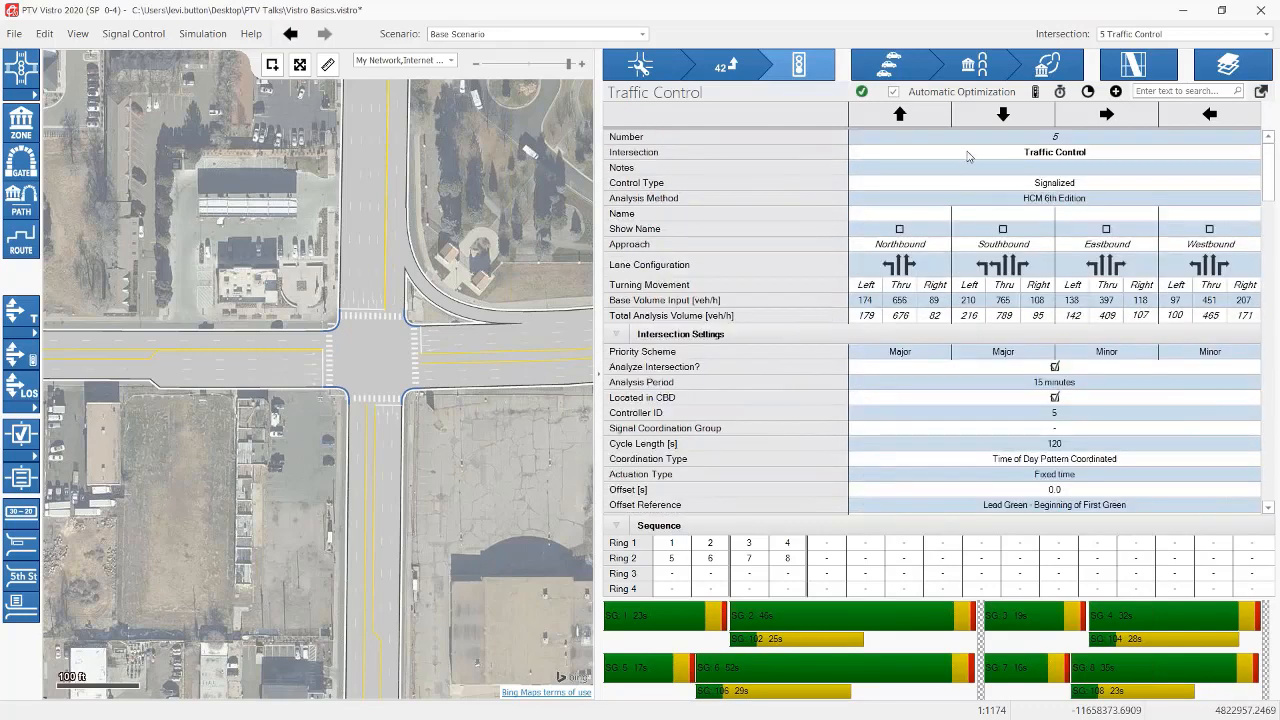
{"action": "left_click", "coordinate": [1028, 200]}
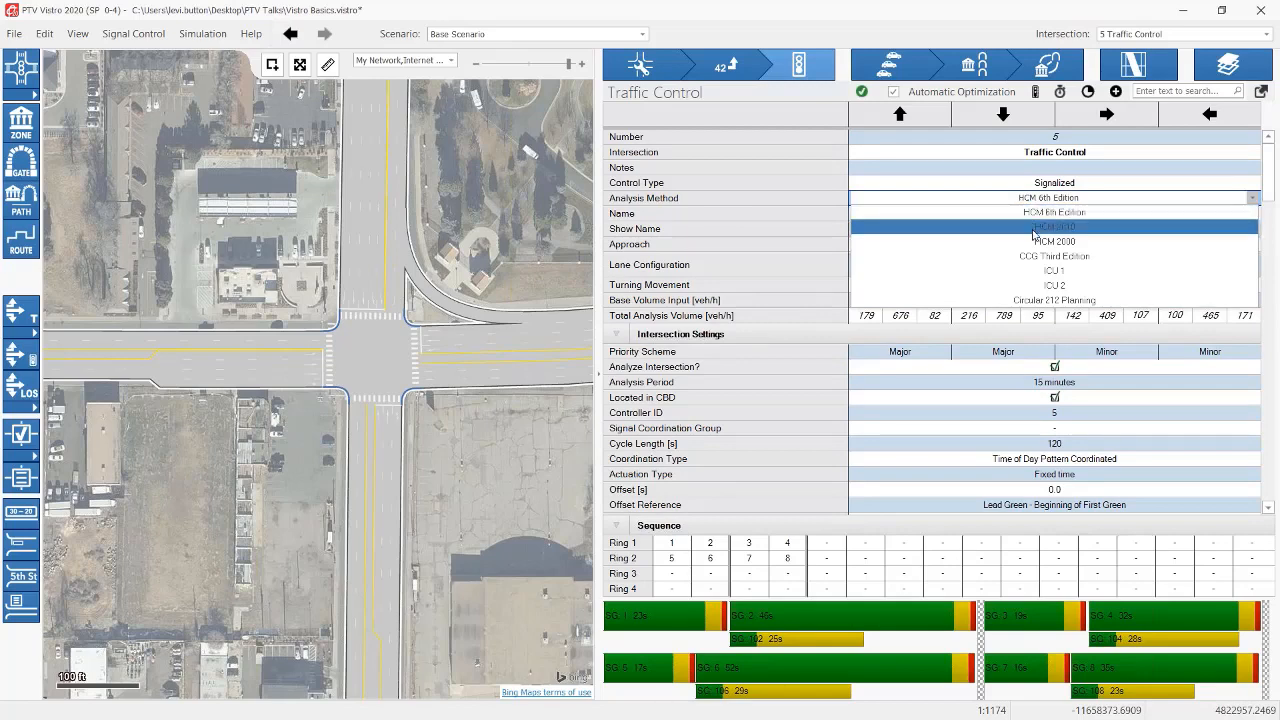
{"action": "left_click", "coordinate": [1035, 228]}
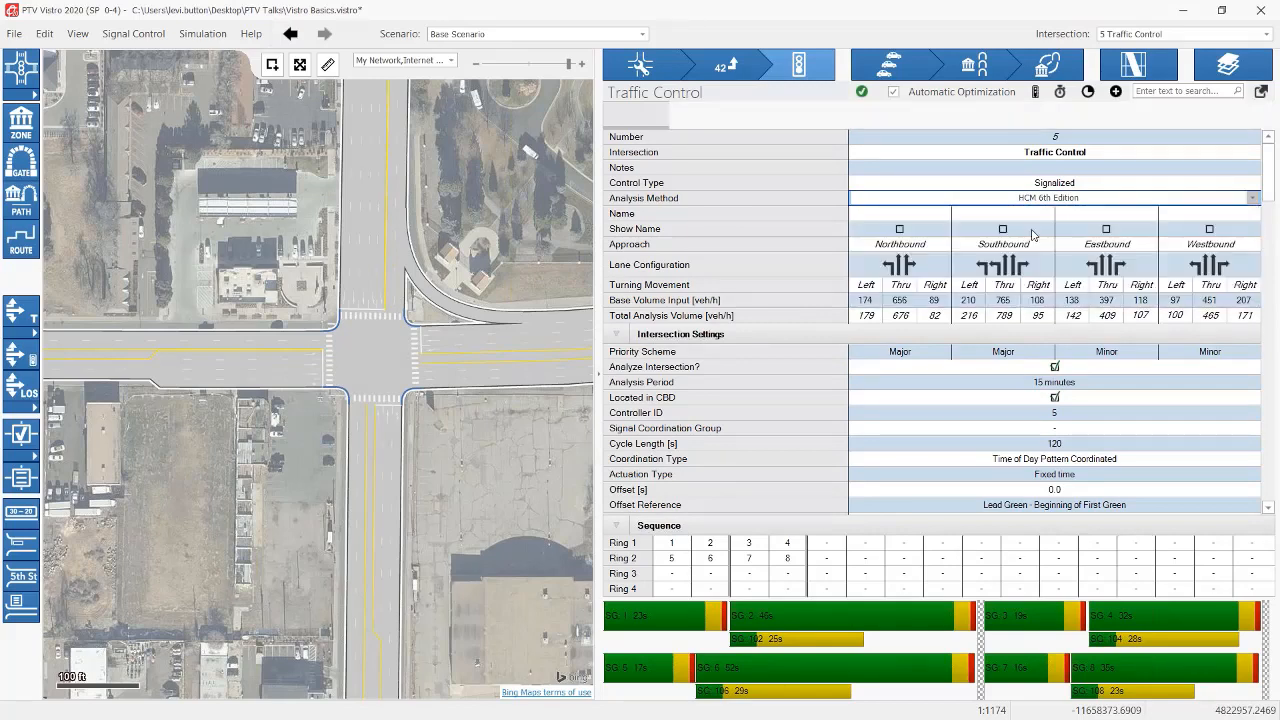
{"action": "left_click", "coordinate": [1035, 201]}
{"action": "left_click", "coordinate": [1035, 201]}
{"action": "left_click", "coordinate": [1038, 242]}
{"action": "left_click", "coordinate": [1035, 199]}
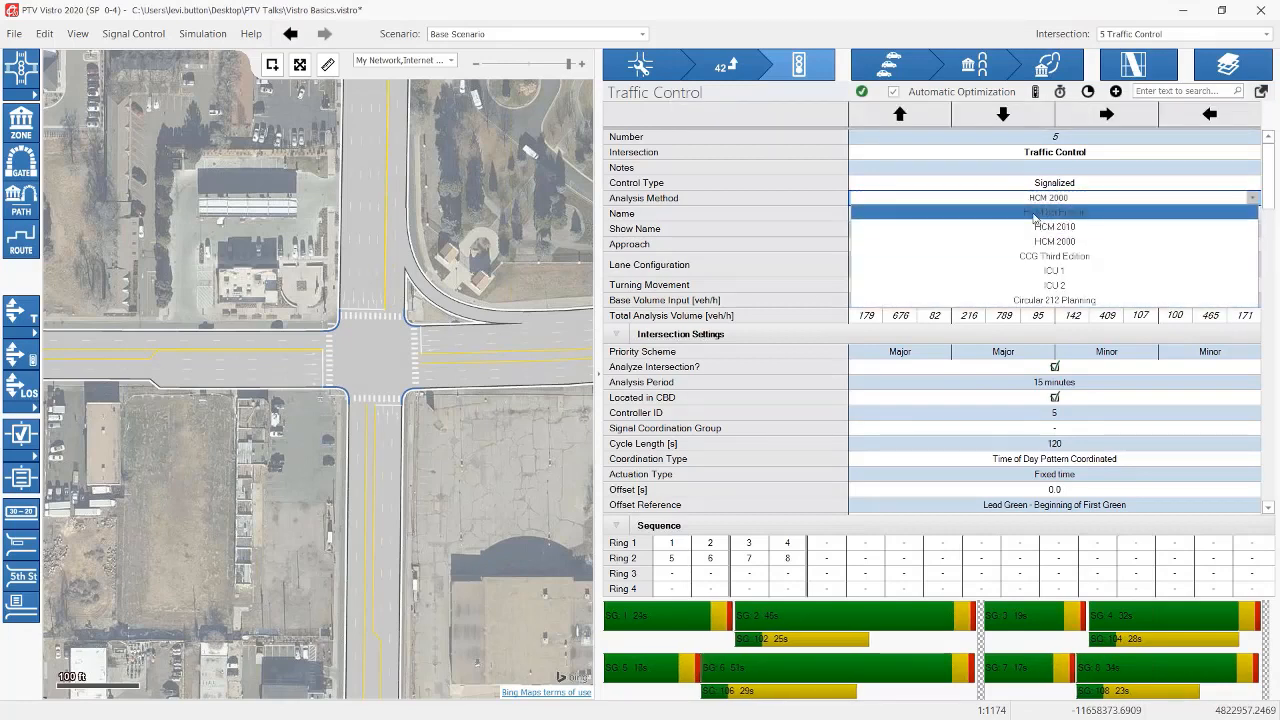
{"action": "left_click", "coordinate": [1035, 213]}
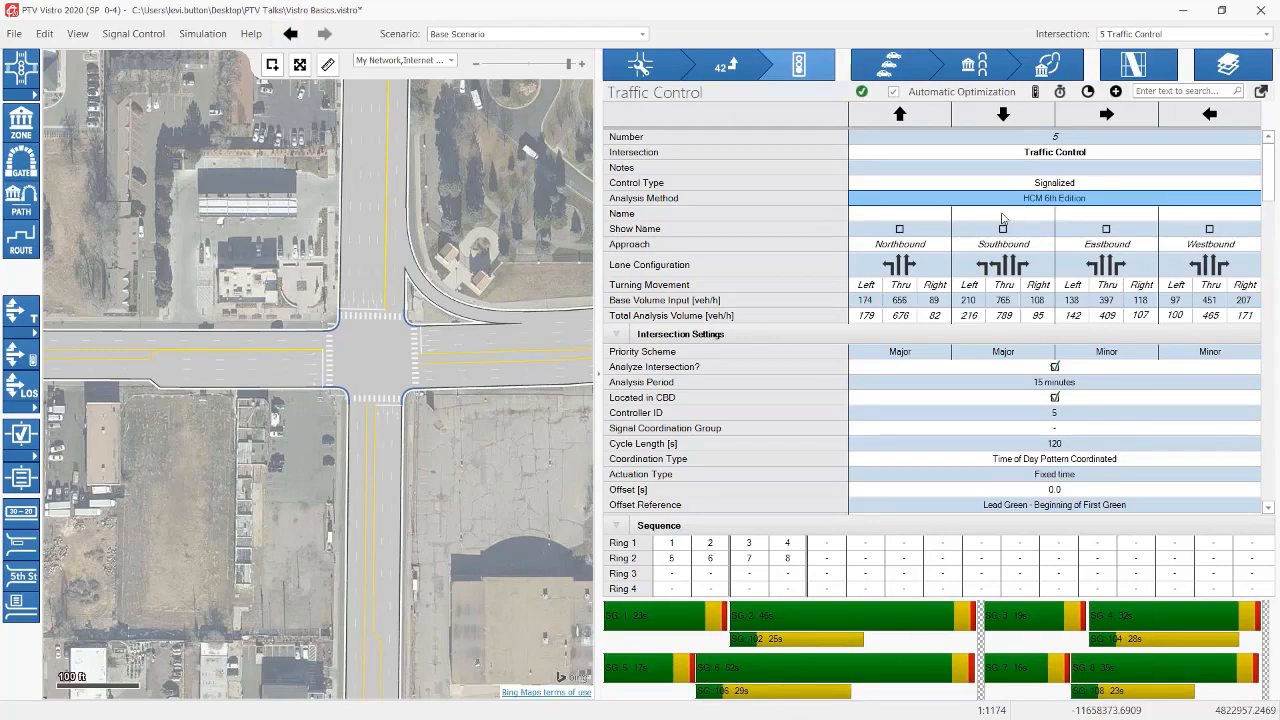
Step: Examine the Saturation Flow adjustment factors of intersection 5 down to the calculated final saturation flow rates of the lane groups
{"action": "scroll", "coordinate": [993, 248], "scroll_direction": "down", "scroll_amount": 8}
{"action": "scroll", "coordinate": [993, 252], "scroll_direction": "down", "scroll_amount": 7}
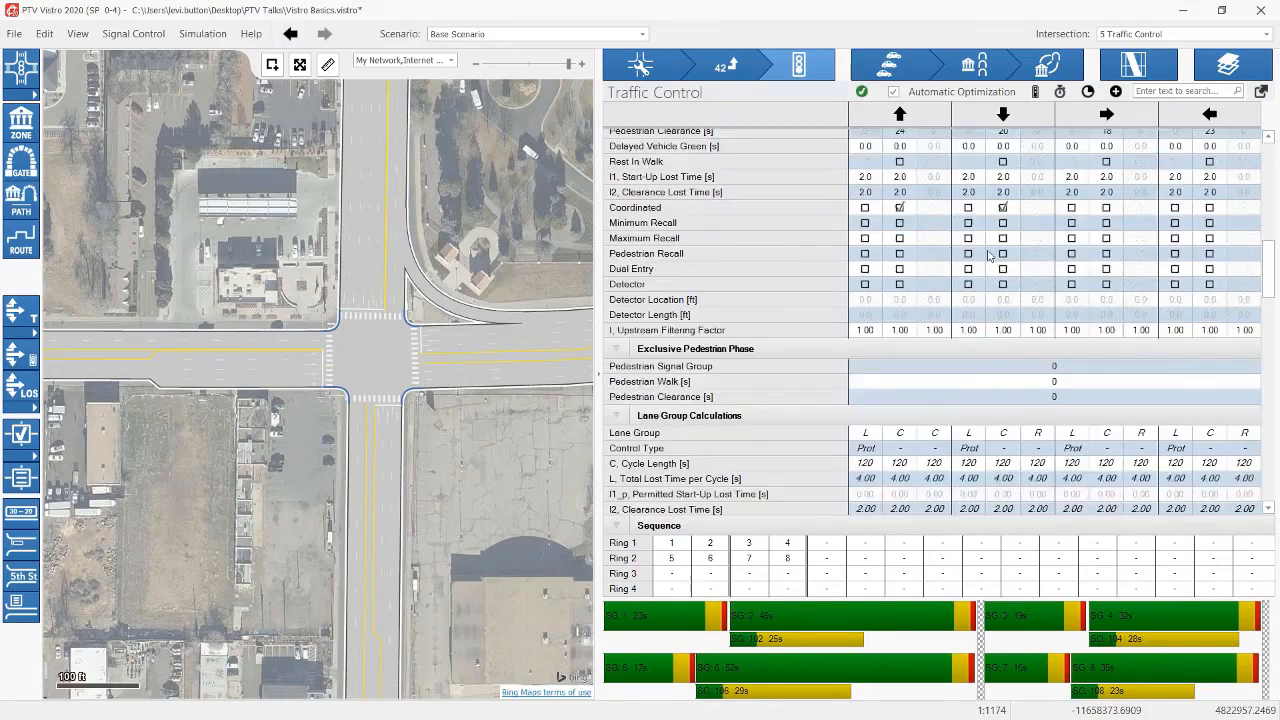
{"action": "scroll", "coordinate": [668, 381], "scroll_direction": "down", "scroll_amount": 3}
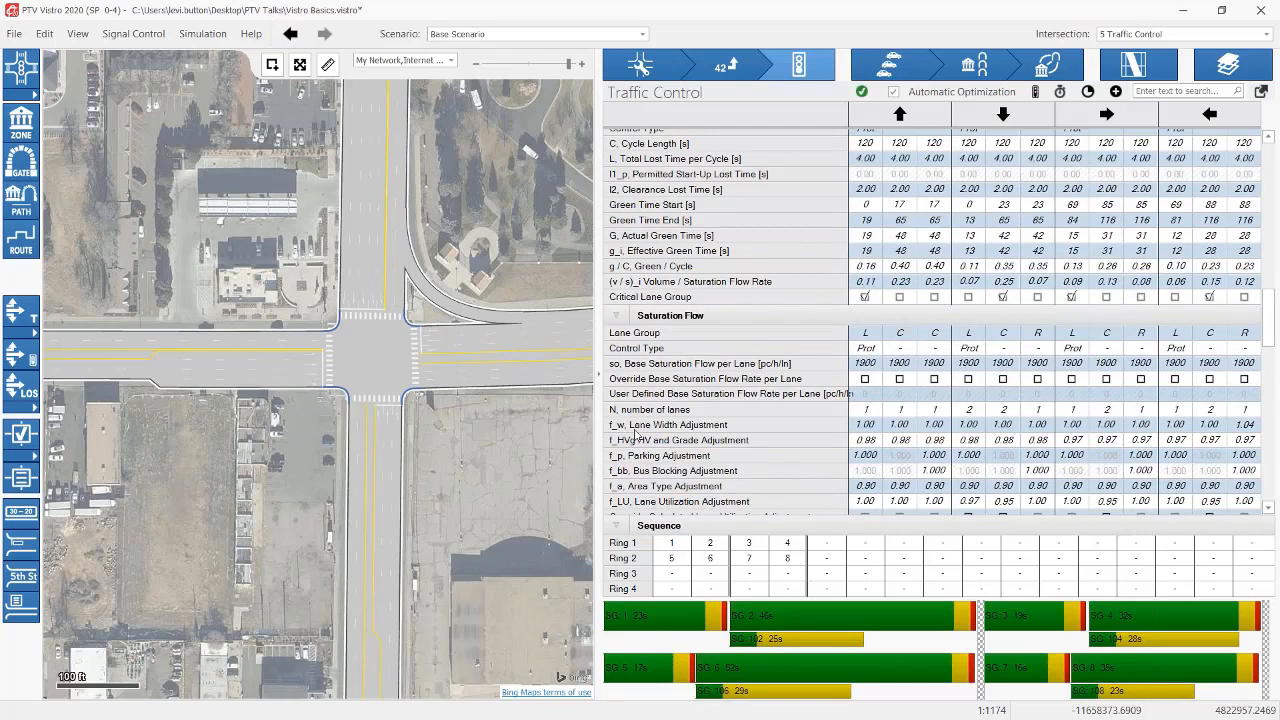
{"action": "scroll", "coordinate": [650, 430], "scroll_direction": "down", "scroll_amount": 3}
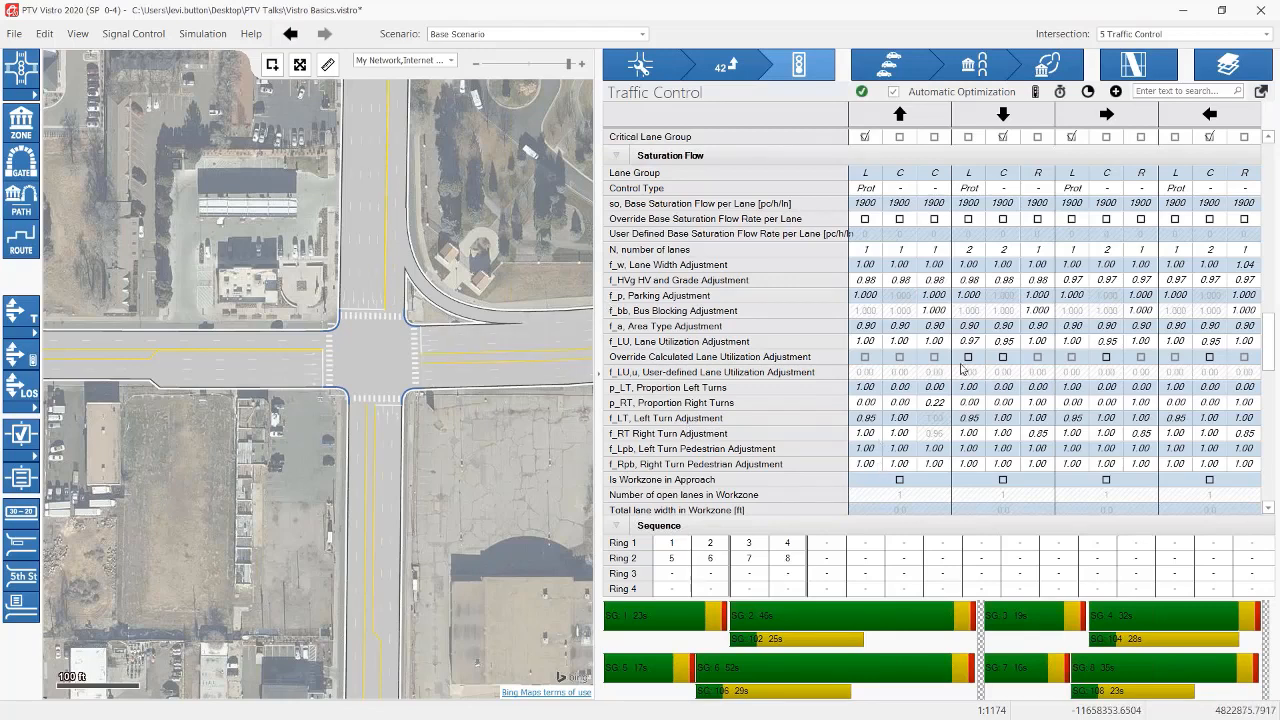
{"action": "scroll", "coordinate": [855, 350], "scroll_direction": "down", "scroll_amount": 3}
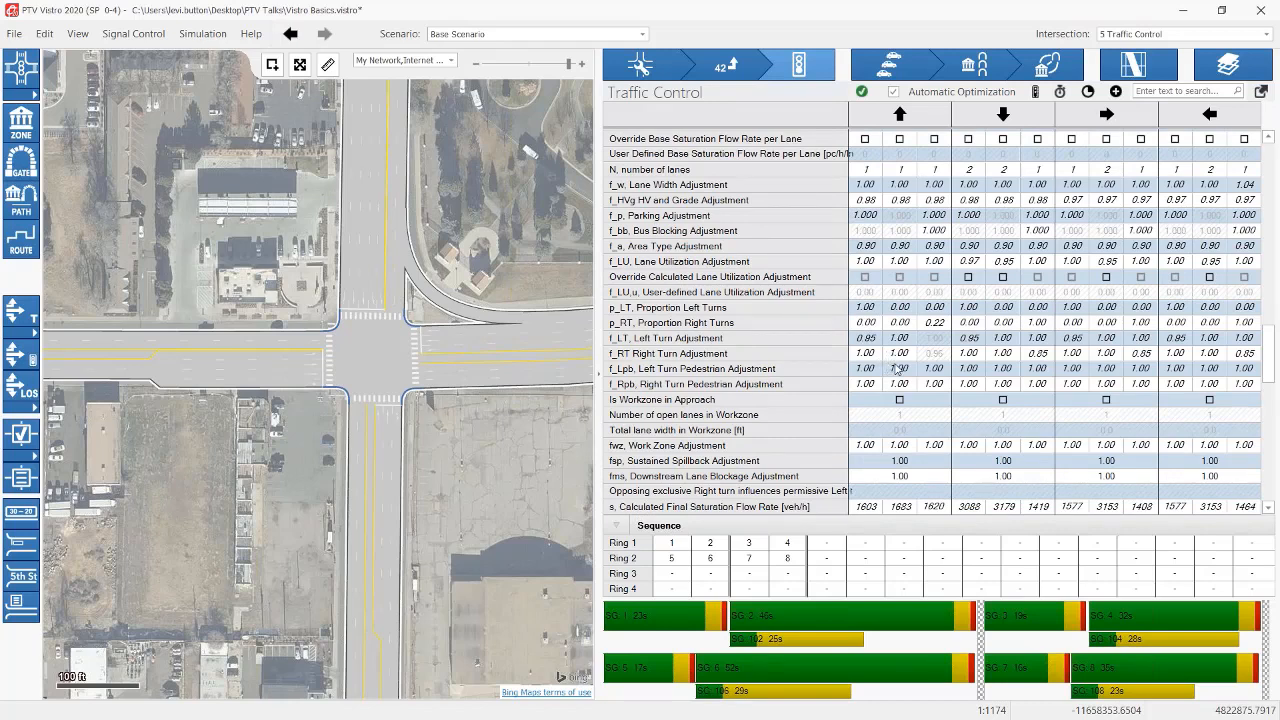
{"action": "scroll", "coordinate": [897, 368], "scroll_direction": "down", "scroll_amount": 3}
{"action": "scroll", "coordinate": [897, 368], "scroll_direction": "up", "scroll_amount": 5}
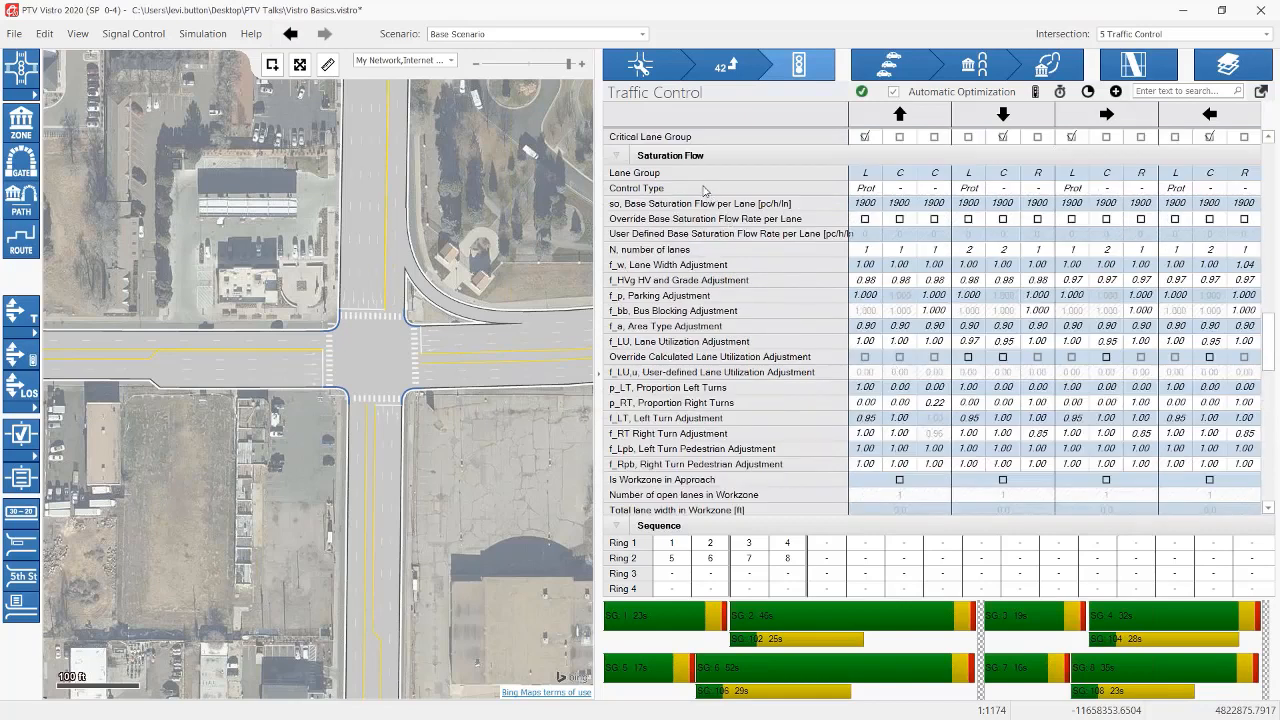
{"action": "scroll", "coordinate": [728, 285], "scroll_direction": "down", "scroll_amount": 3}
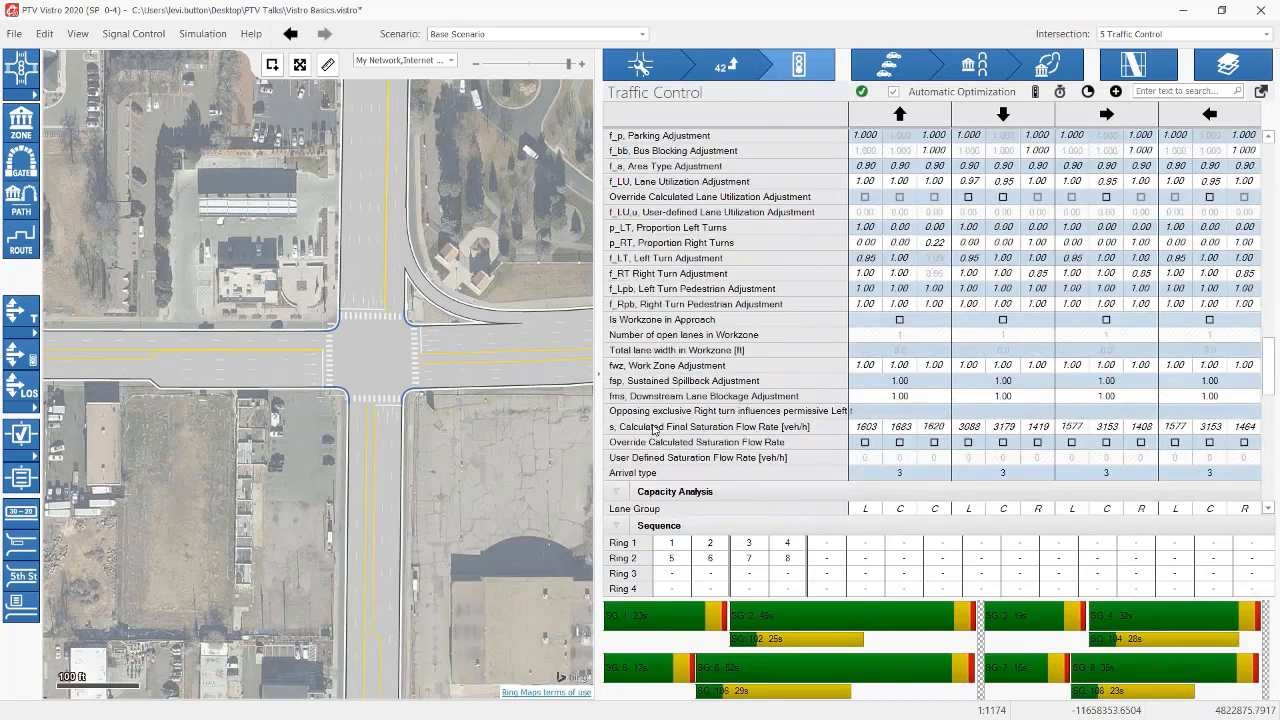
{"action": "left_click_drag", "start_coordinate": [874, 432], "coordinate": [1245, 434]}
{"action": "left_click", "coordinate": [867, 432]}
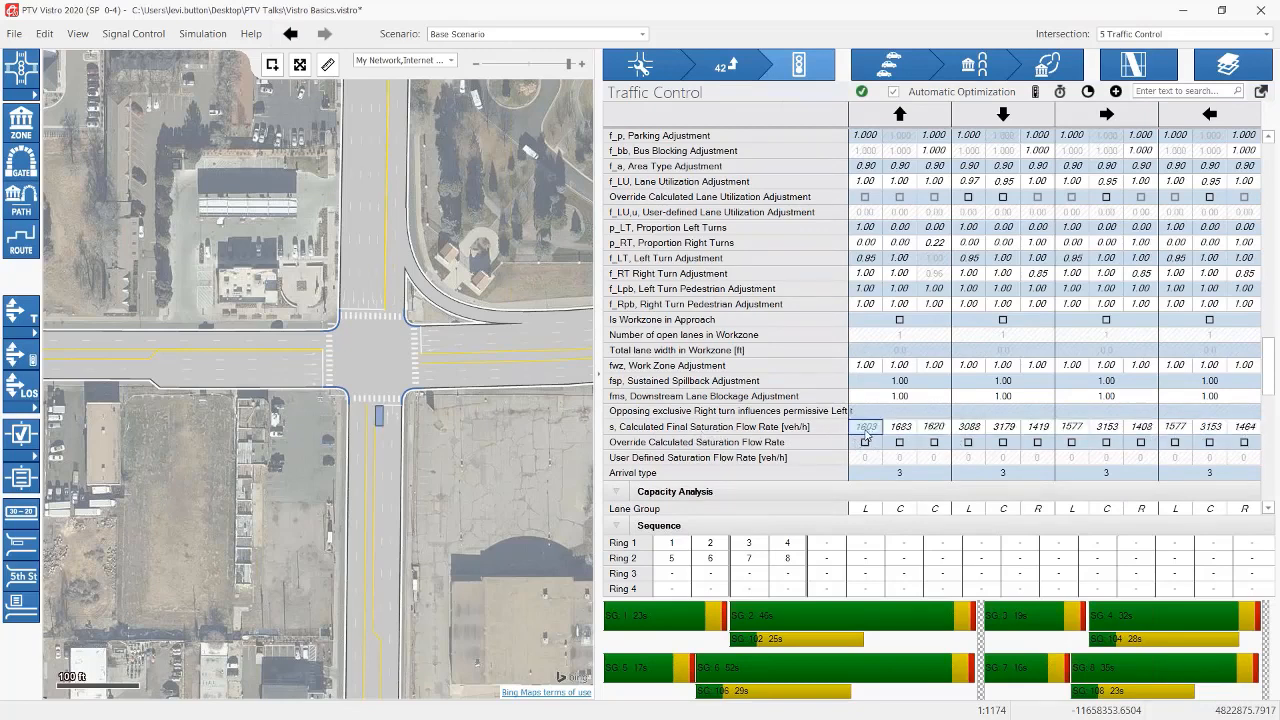
Step: Compare the northbound left-turn volume in the Capacity Analysis with its total analysis volume in the intersection's general data
{"action": "scroll", "coordinate": [867, 432], "scroll_direction": "down", "scroll_amount": 7}
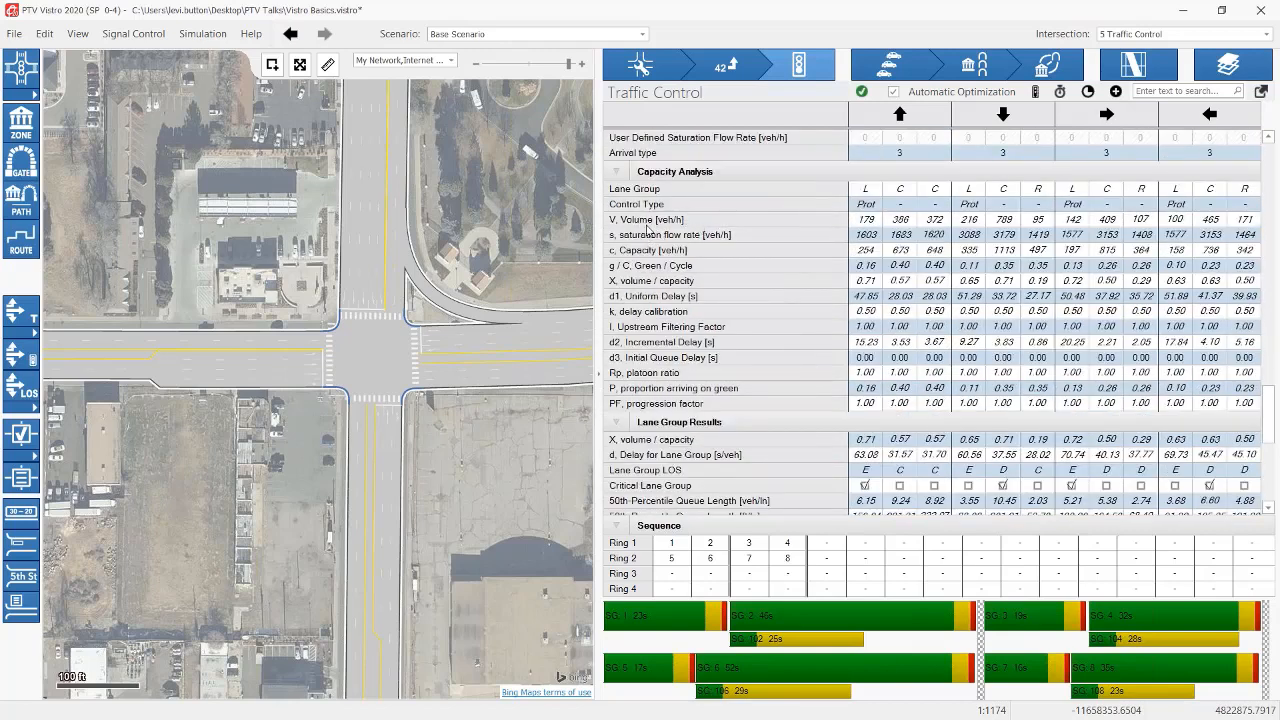
{"action": "left_click", "coordinate": [866, 224]}
{"action": "scroll", "coordinate": [868, 230], "scroll_direction": "up", "scroll_amount": 20}
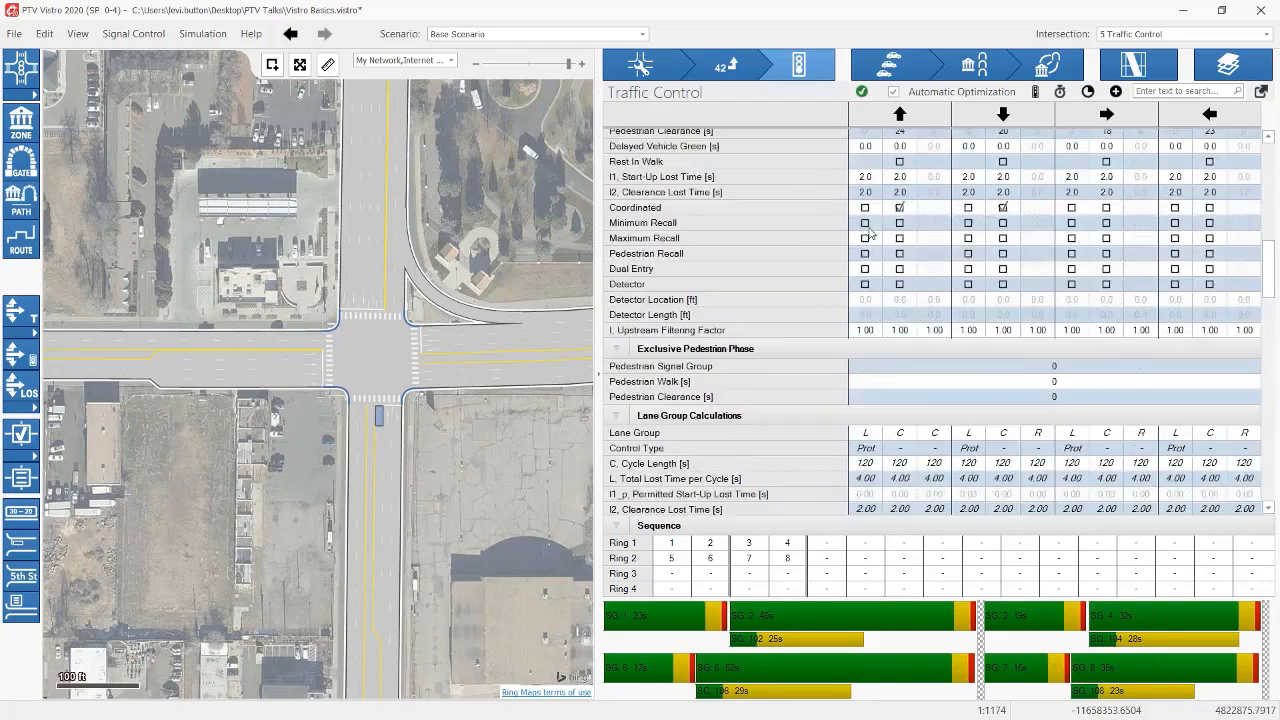
{"action": "scroll", "coordinate": [858, 355], "scroll_direction": "down", "scroll_amount": 5}
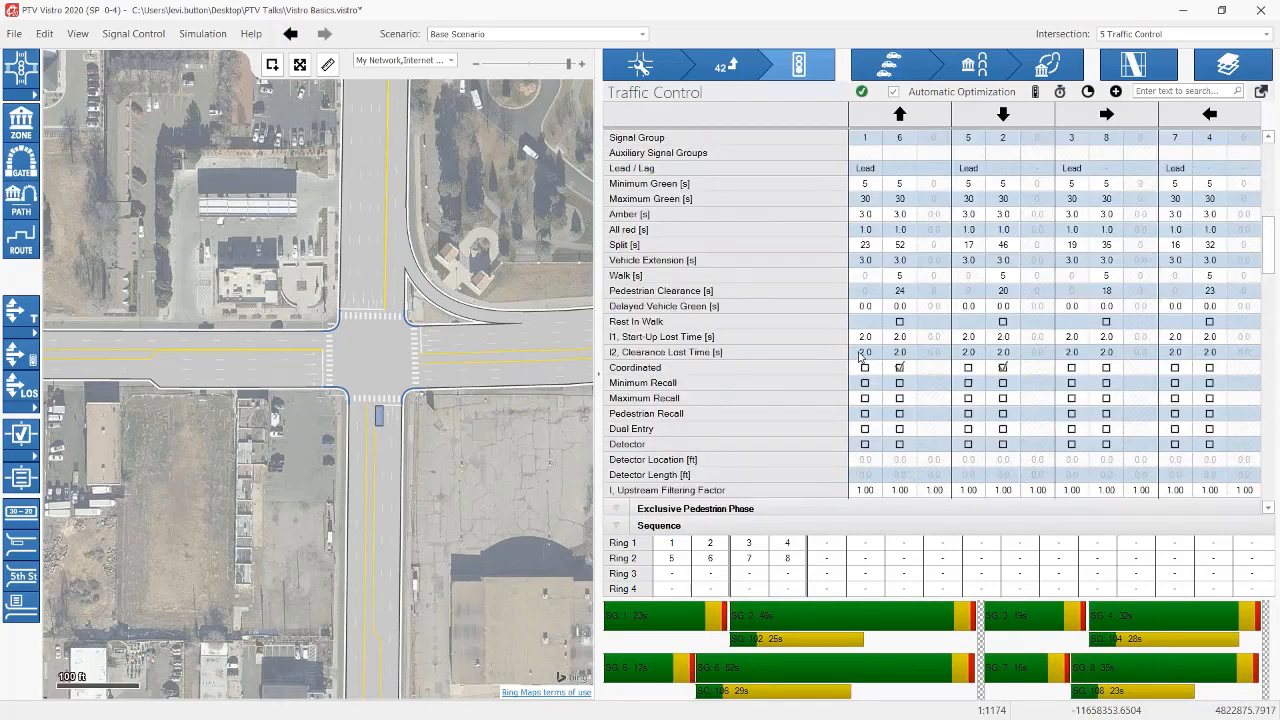
{"action": "scroll", "coordinate": [861, 355], "scroll_direction": "up", "scroll_amount": 10}
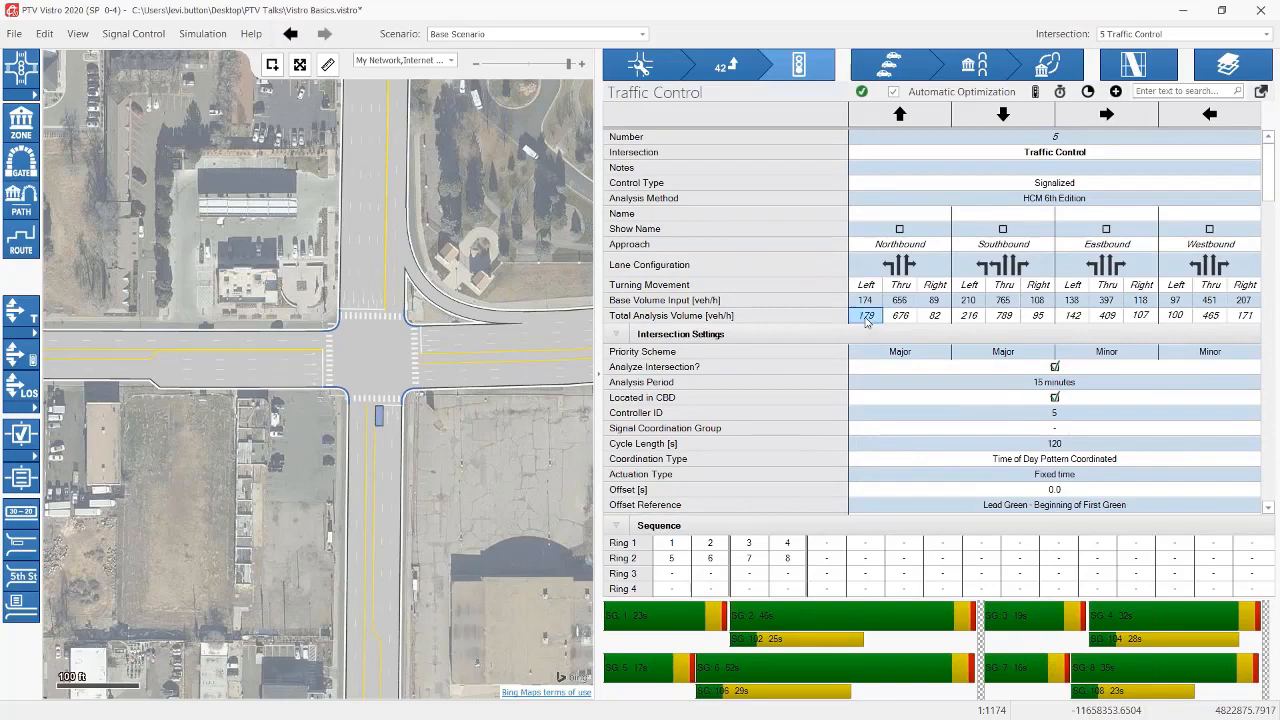
{"action": "scroll", "coordinate": [866, 319], "scroll_direction": "down", "scroll_amount": 20}
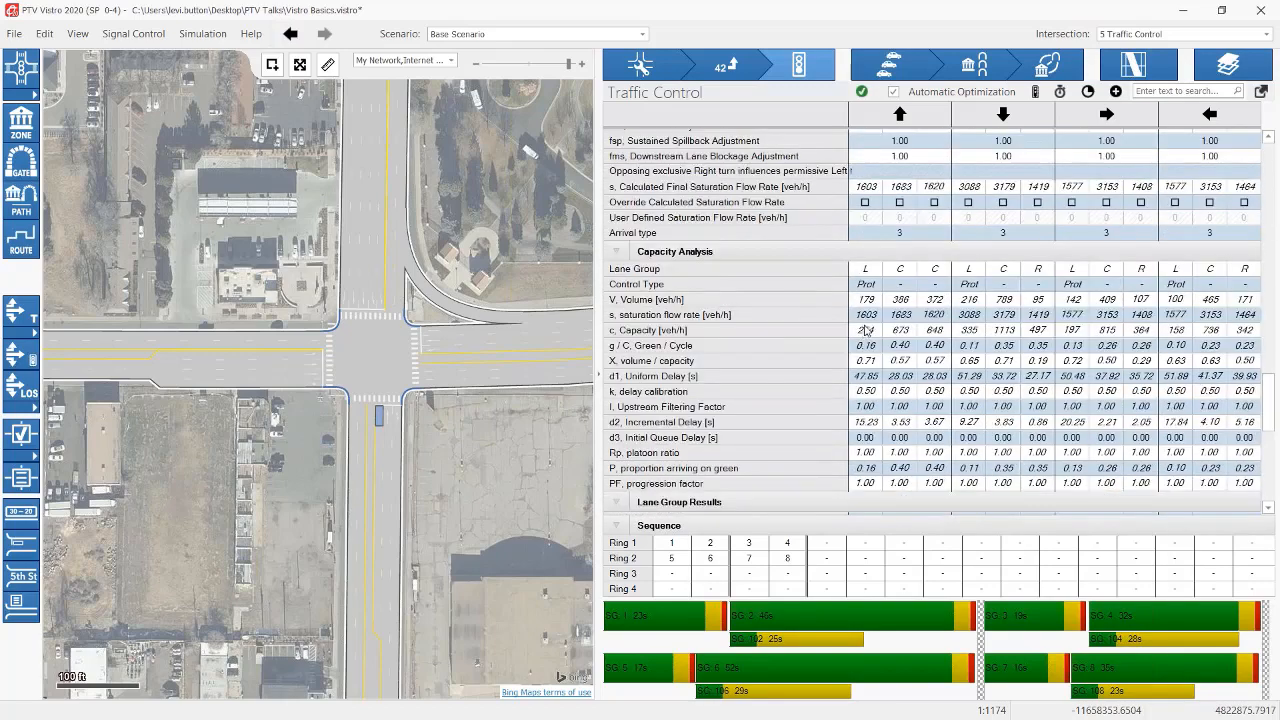
Step: Go through the northbound left-turn volume, saturation flow rate, capacity, green/cycle and volume/capacity values in the Capacity Analysis
{"action": "left_click", "coordinate": [867, 302]}
{"action": "left_click", "coordinate": [866, 315]}
{"action": "left_click", "coordinate": [868, 331]}
{"action": "left_click", "coordinate": [866, 346]}
{"action": "left_click", "coordinate": [868, 362]}
Step: Review the delay terms, the Lane Group Results and the Movement, Approach, & Intersection Results of intersection 5
{"action": "scroll", "coordinate": [868, 364], "scroll_direction": "down", "scroll_amount": 2}
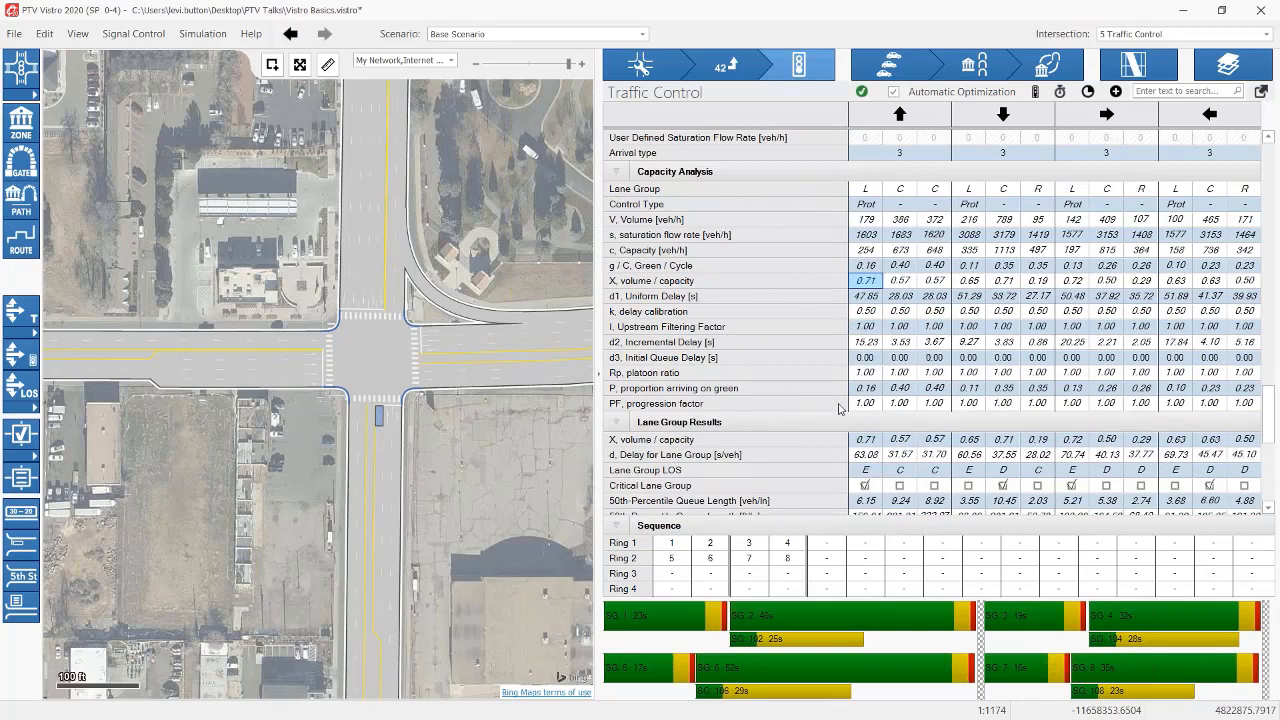
{"action": "scroll", "coordinate": [830, 414], "scroll_direction": "down", "scroll_amount": 4}
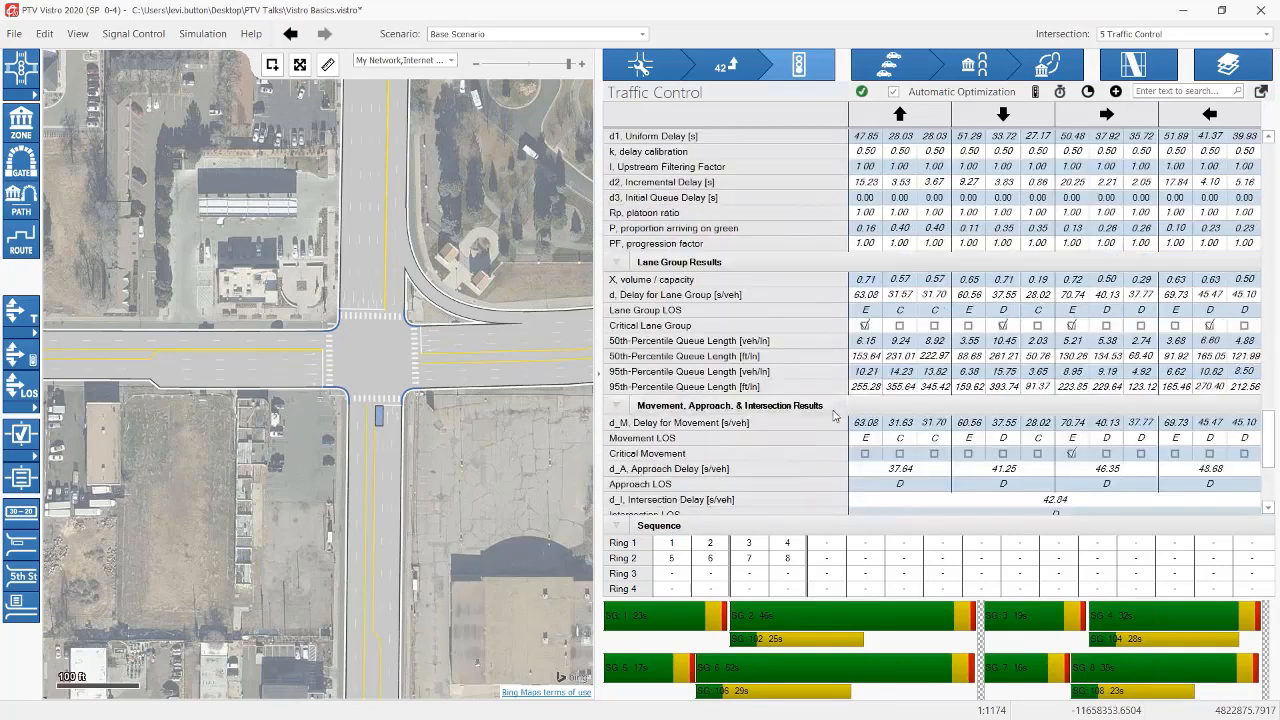
{"action": "scroll", "coordinate": [835, 412], "scroll_direction": "down", "scroll_amount": 2}
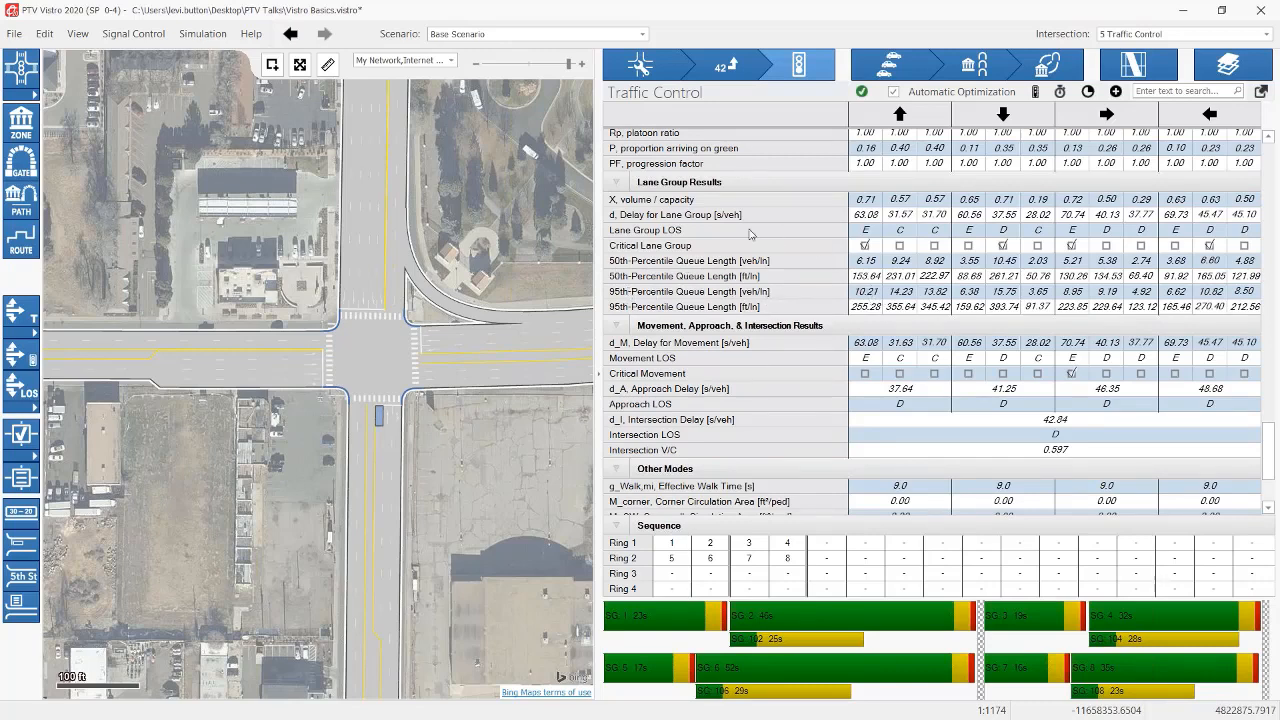
Step: Go through the northbound Lane Group LOS values and check the northbound through volume/capacity and delay in the Lane Group Results
{"action": "left_click", "coordinate": [876, 232]}
{"action": "left_click", "coordinate": [901, 236]}
{"action": "left_click", "coordinate": [928, 236]}
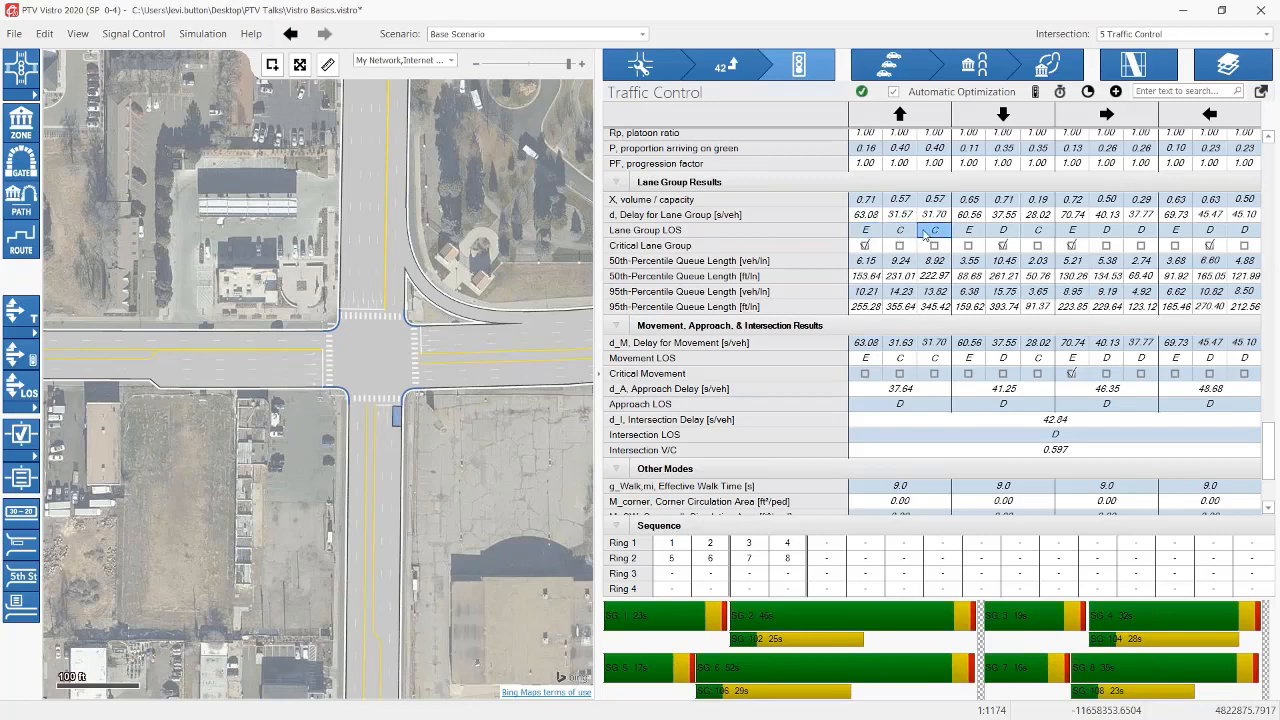
{"action": "left_click", "coordinate": [905, 212]}
{"action": "left_click", "coordinate": [905, 206]}
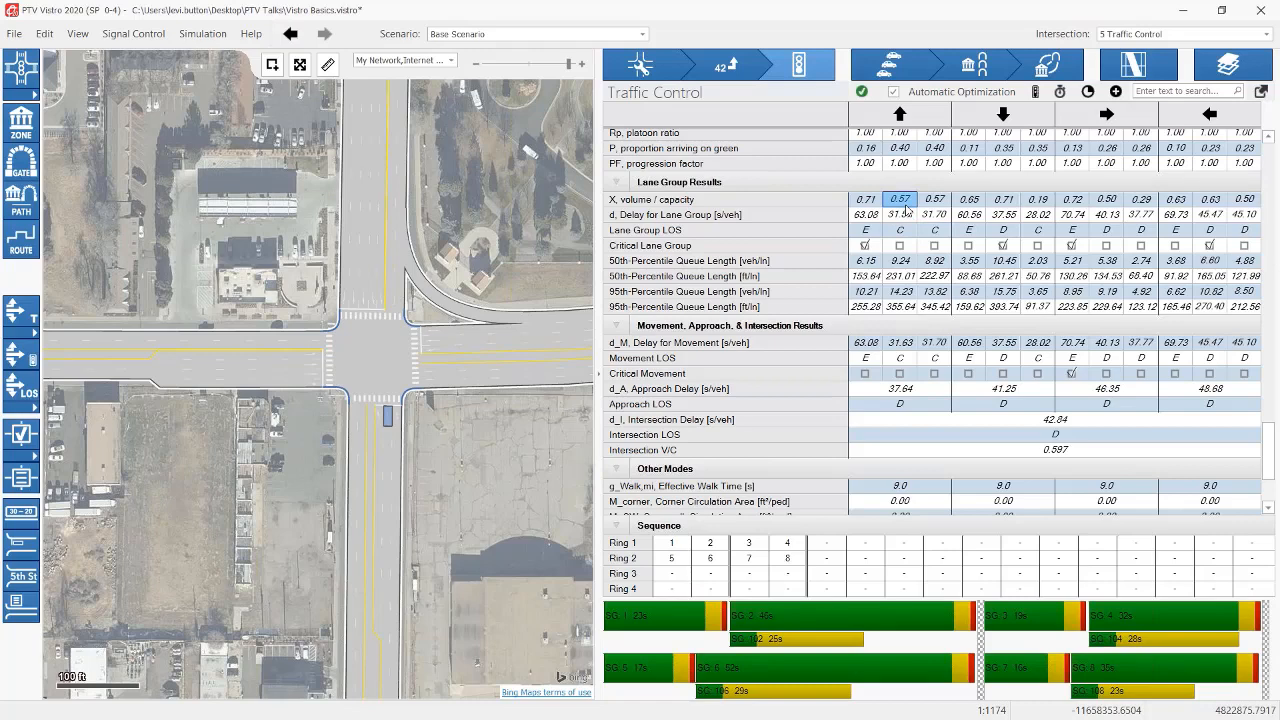
Step: Examine the northbound movement and approach delays, plus the overall intersection delay, LOS and V/C of intersection 5
{"action": "scroll", "coordinate": [903, 298], "scroll_direction": "down", "scroll_amount": 3}
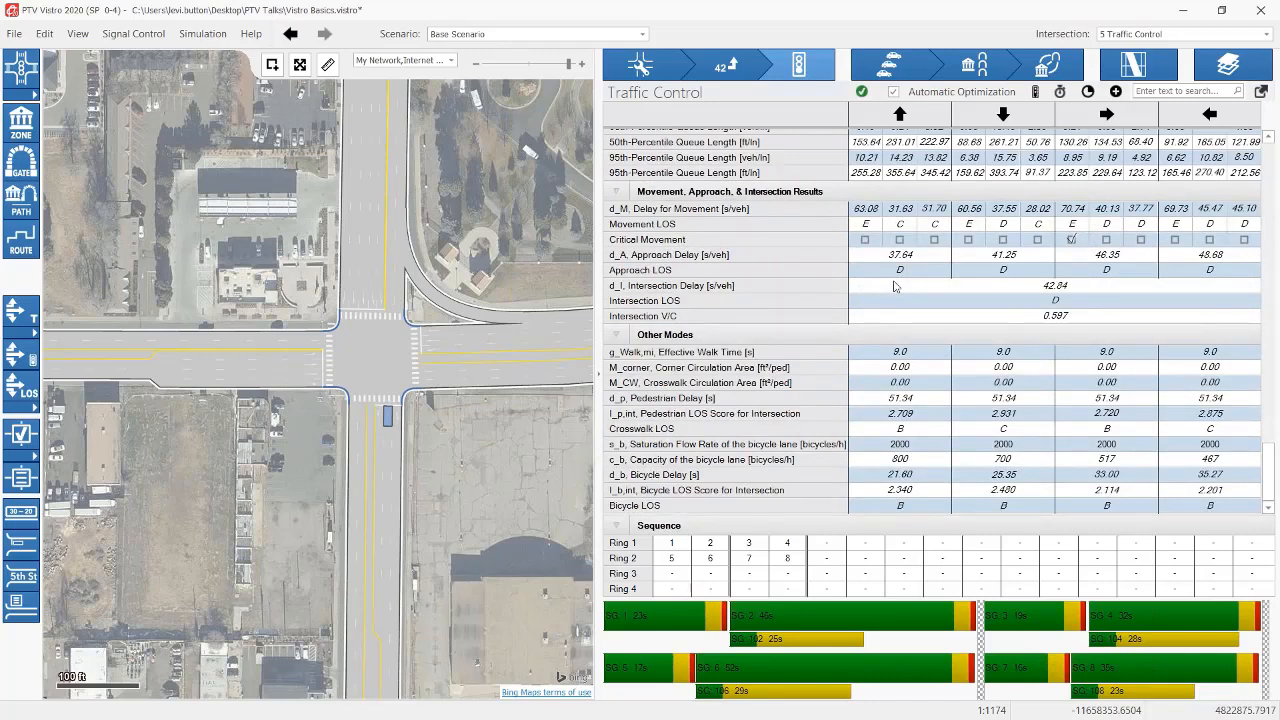
{"action": "scroll", "coordinate": [930, 262], "scroll_direction": "up", "scroll_amount": 2}
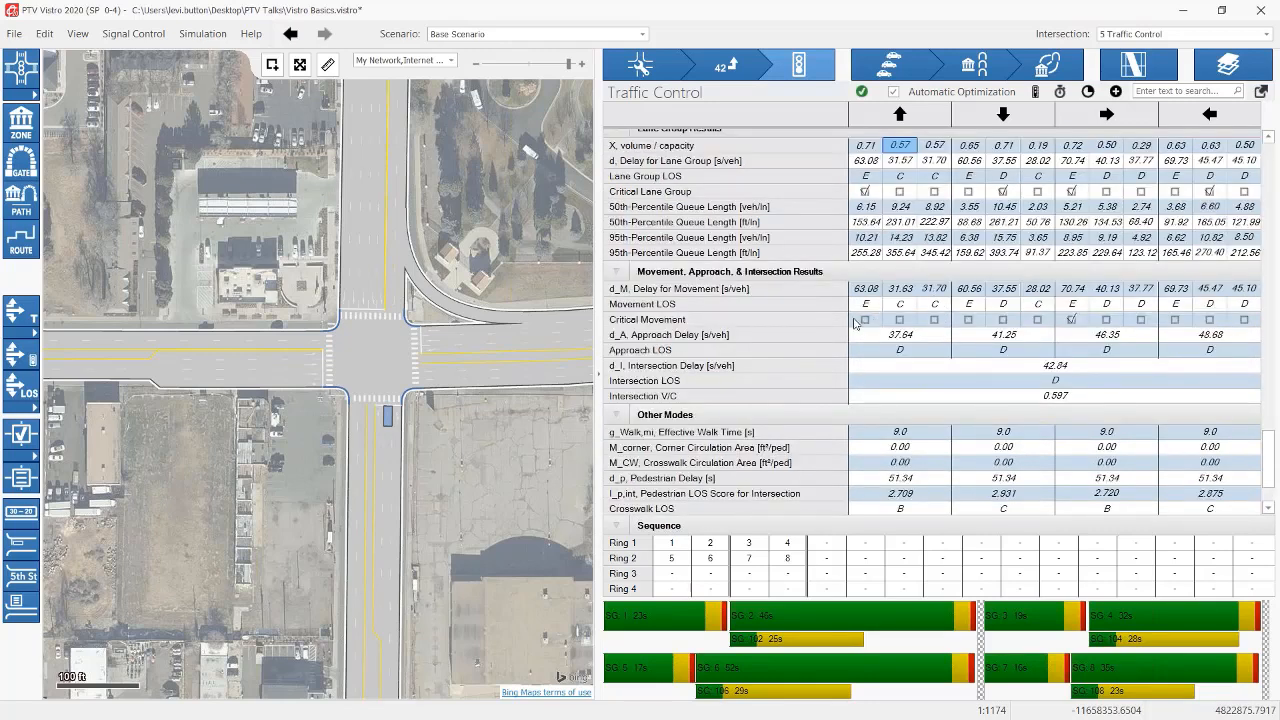
{"action": "left_click", "coordinate": [866, 289]}
{"action": "left_click", "coordinate": [928, 294], "text": "shift"}
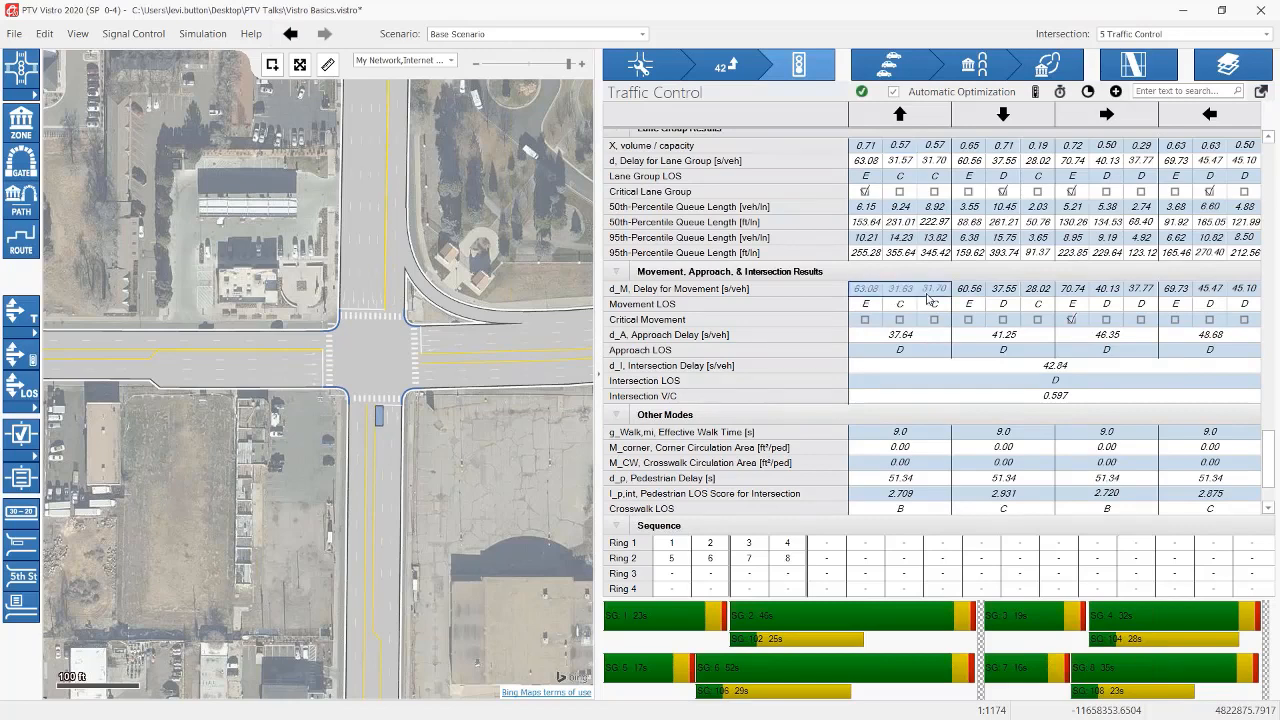
{"action": "left_click", "coordinate": [912, 342]}
{"action": "left_click_drag", "start_coordinate": [957, 366], "coordinate": [982, 403]}
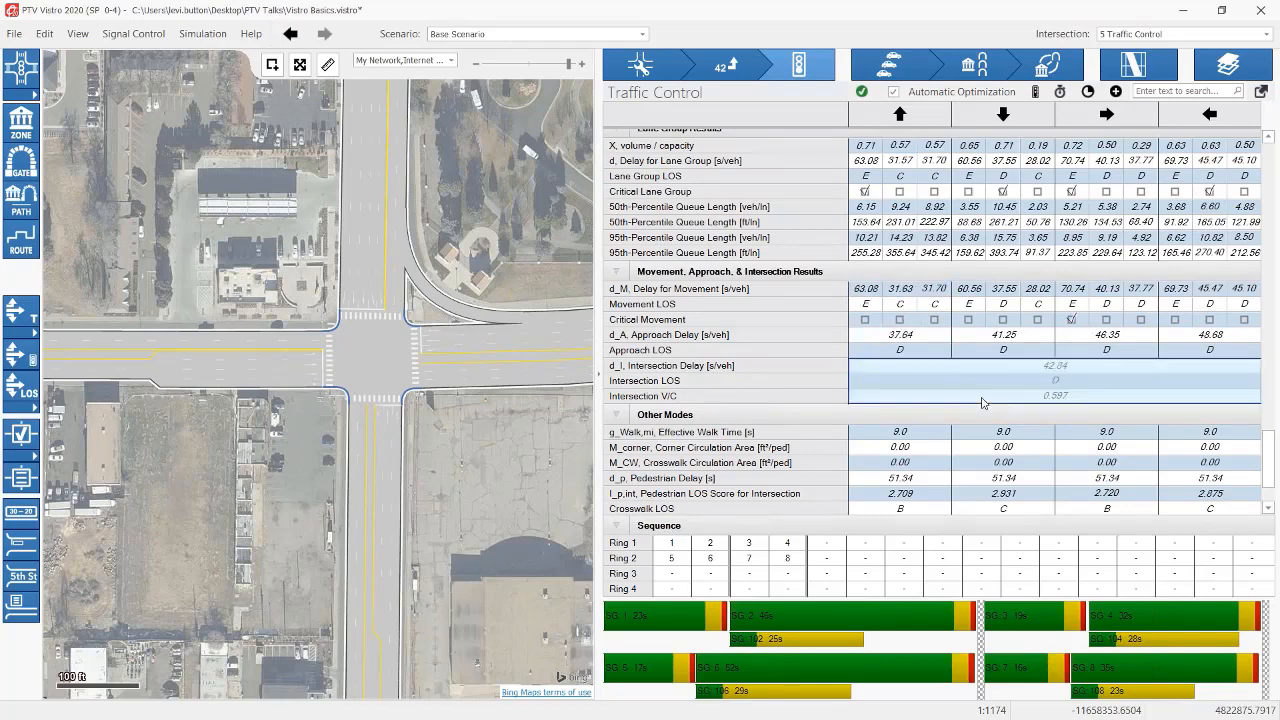
{"action": "left_click", "coordinate": [955, 372]}
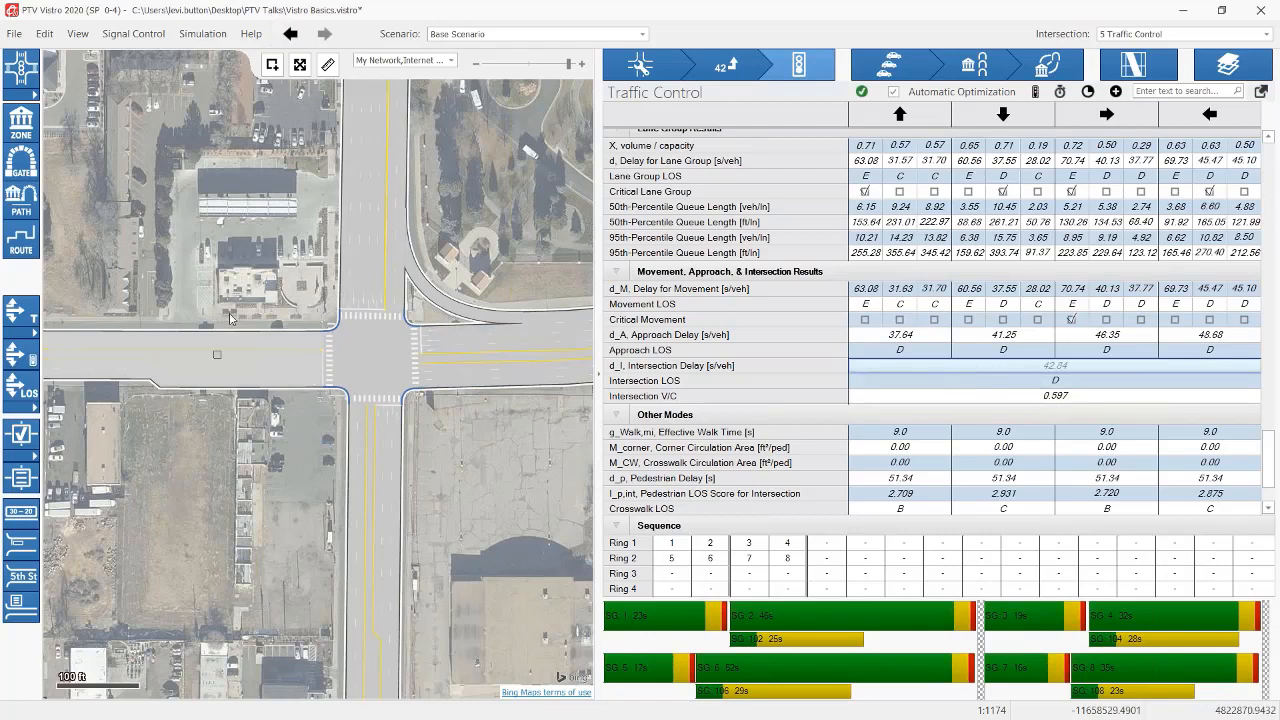
Step: Show the movement LOS and the intersection and approach delay, LOS and v/c labels of intersection 5 on the map
{"action": "left_click_drag", "start_coordinate": [445, 348], "coordinate": [366, 348]}
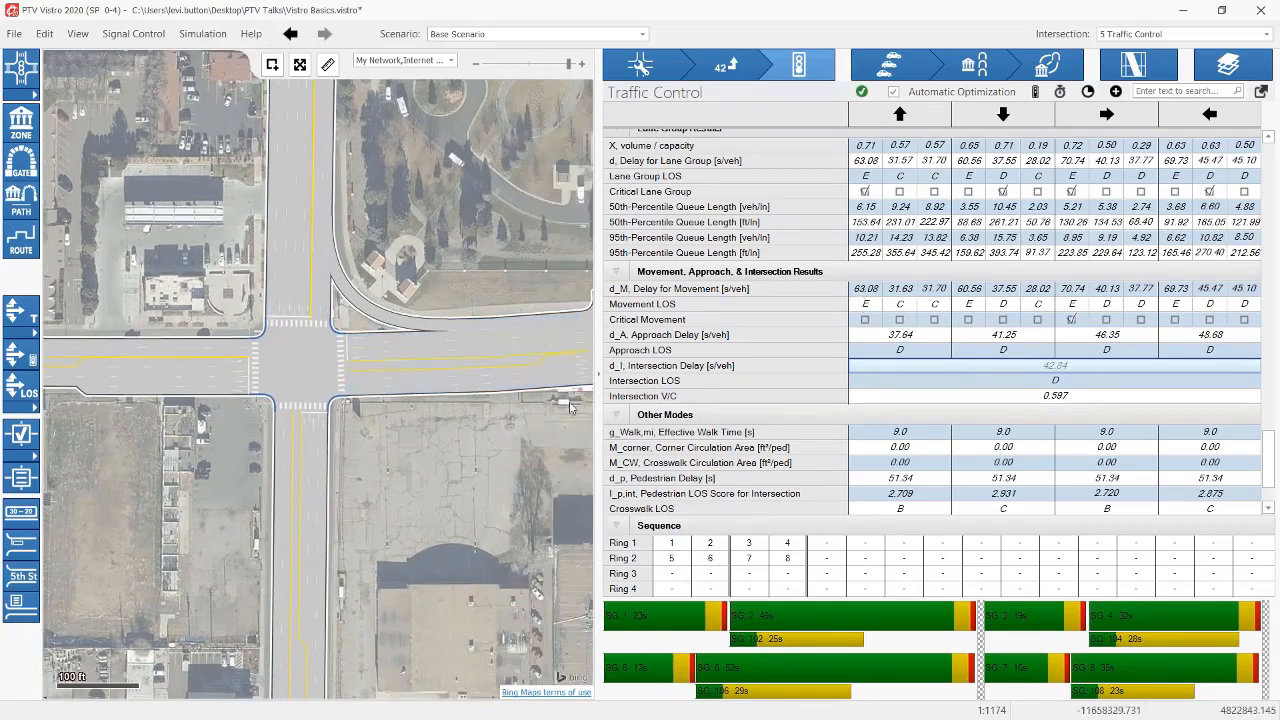
{"action": "left_click", "coordinate": [36, 395]}
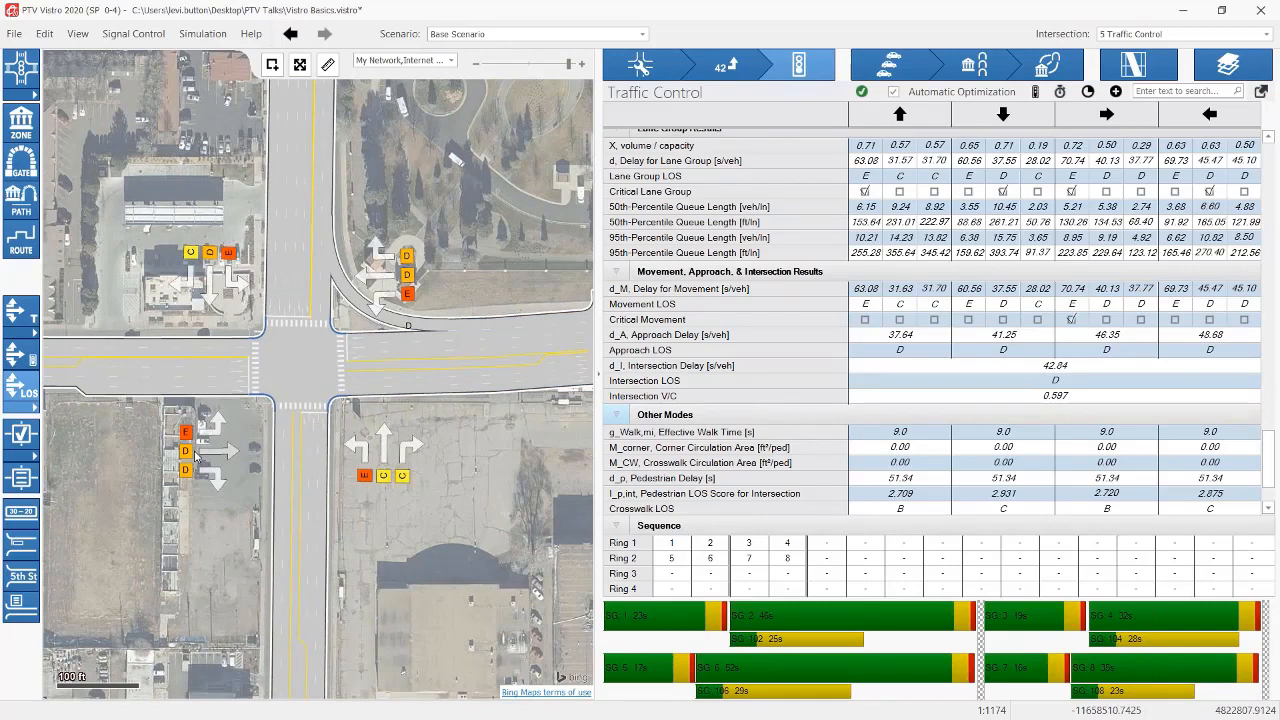
{"action": "mouse_move", "coordinate": [314, 393]}
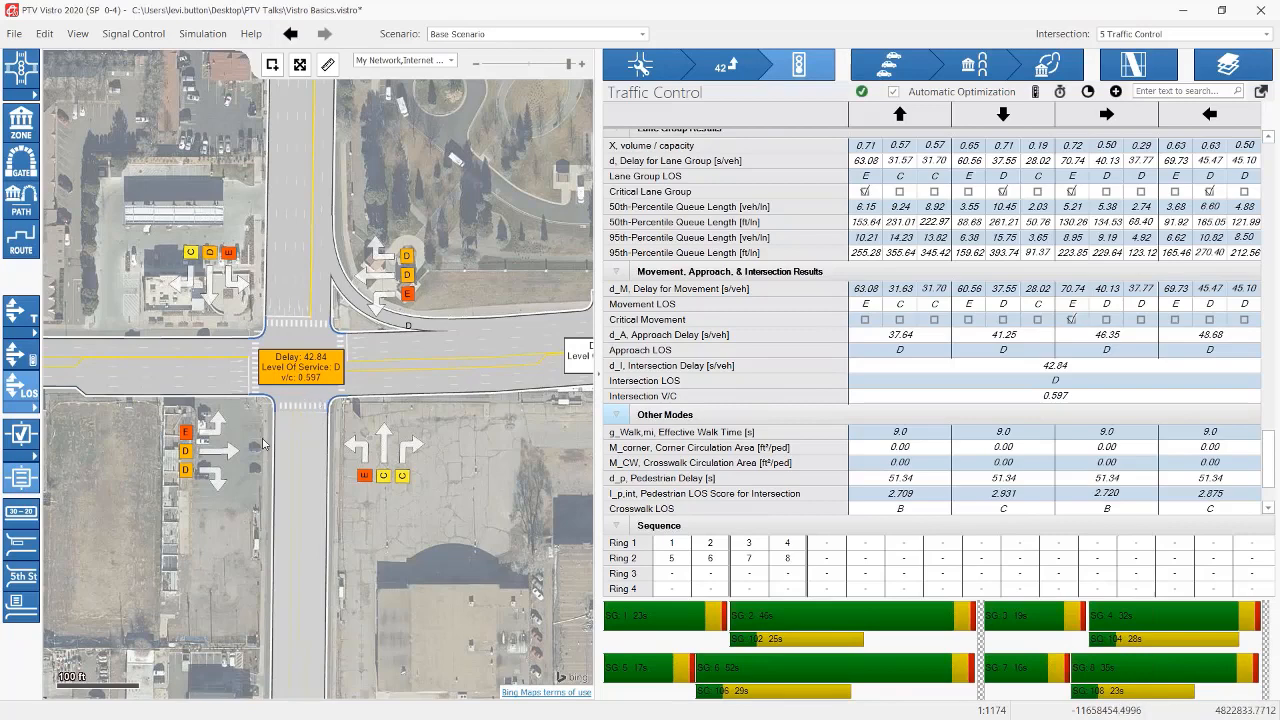
{"action": "left_click", "coordinate": [24, 606]}
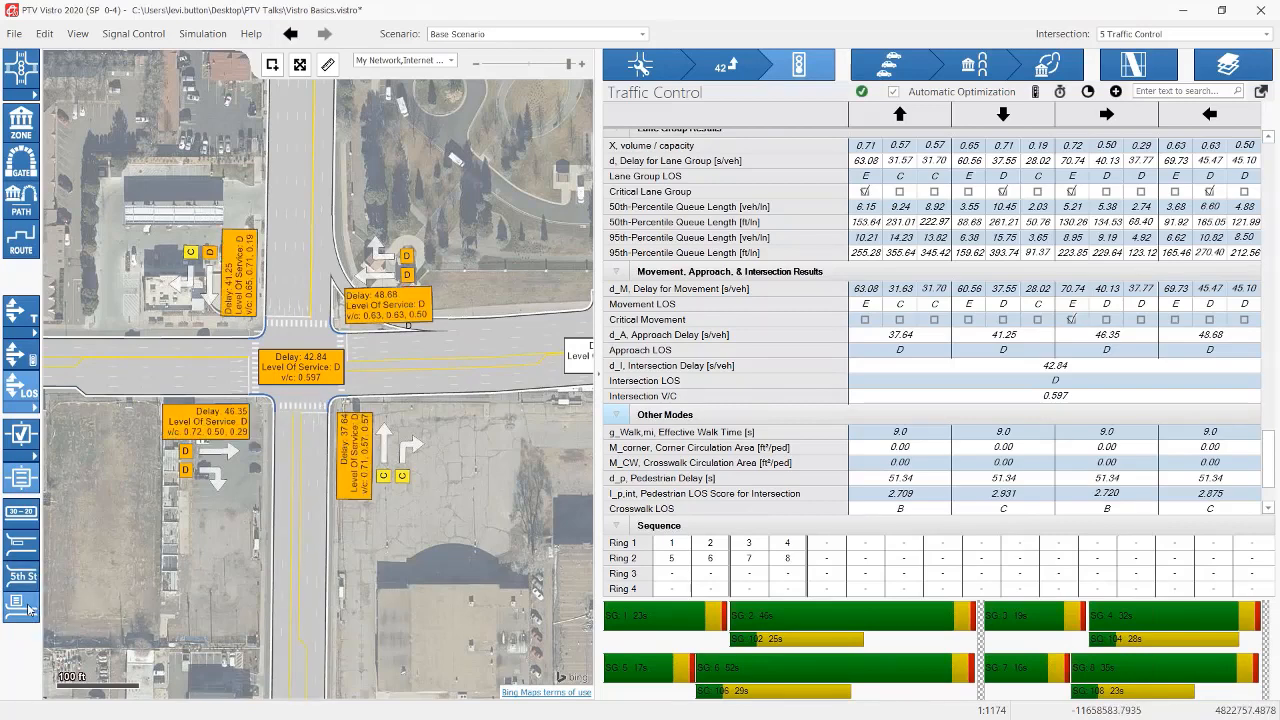
Step: Hide the movement LOS markers, view the delay and LOS labels across neighbouring intersections, and clear the labels from the map
{"action": "left_click", "coordinate": [30, 384]}
{"action": "scroll", "coordinate": [406, 445], "scroll_direction": "down", "scroll_amount": 4}
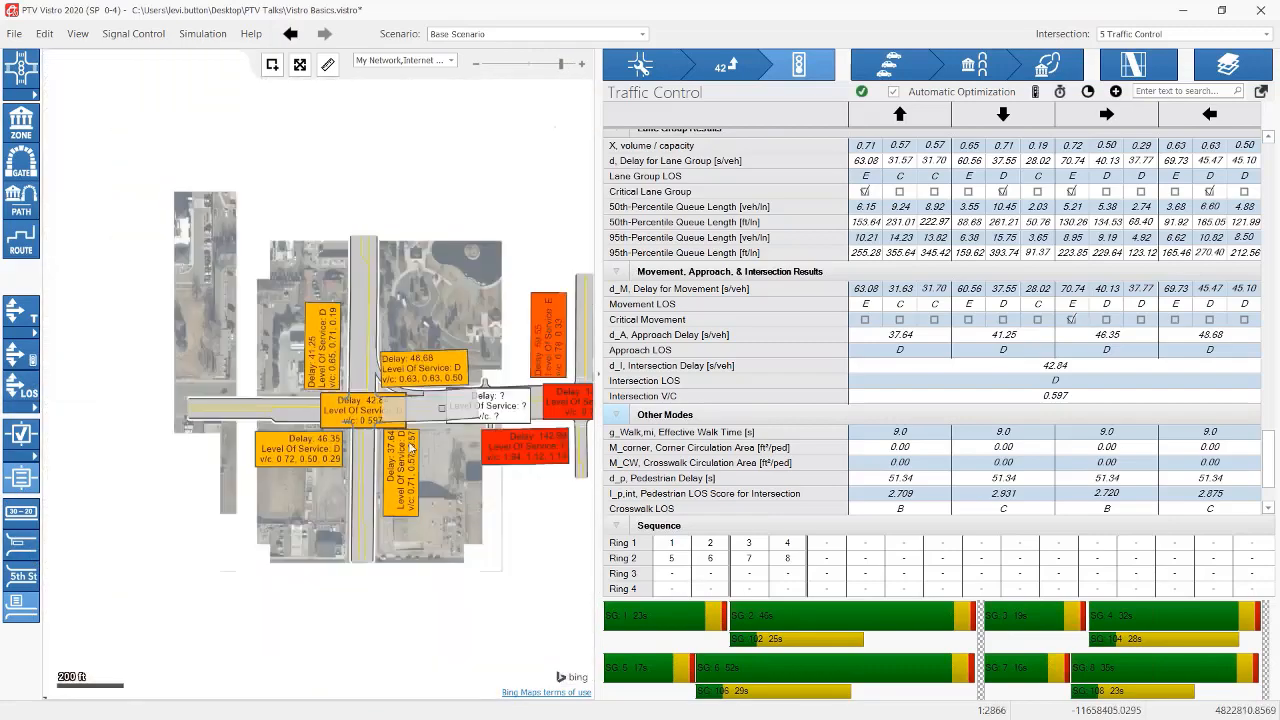
{"action": "scroll", "coordinate": [393, 453], "scroll_direction": "up", "scroll_amount": 4}
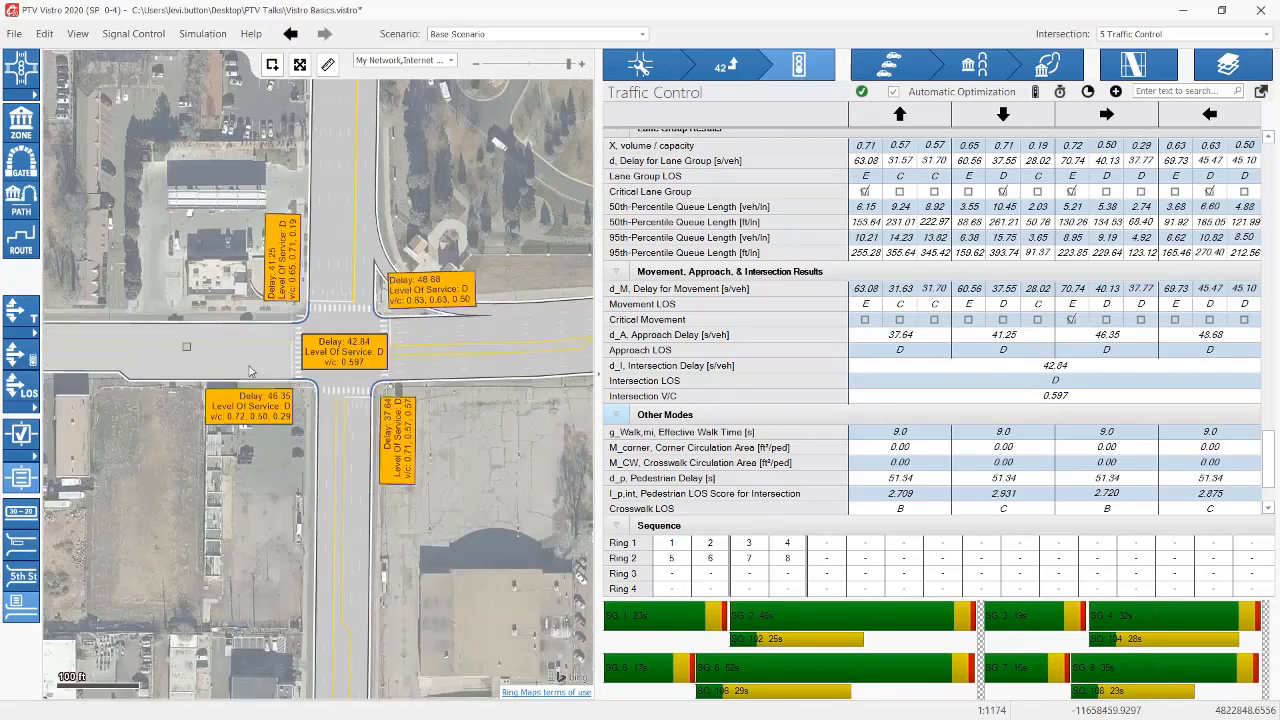
{"action": "left_click", "coordinate": [21, 479]}
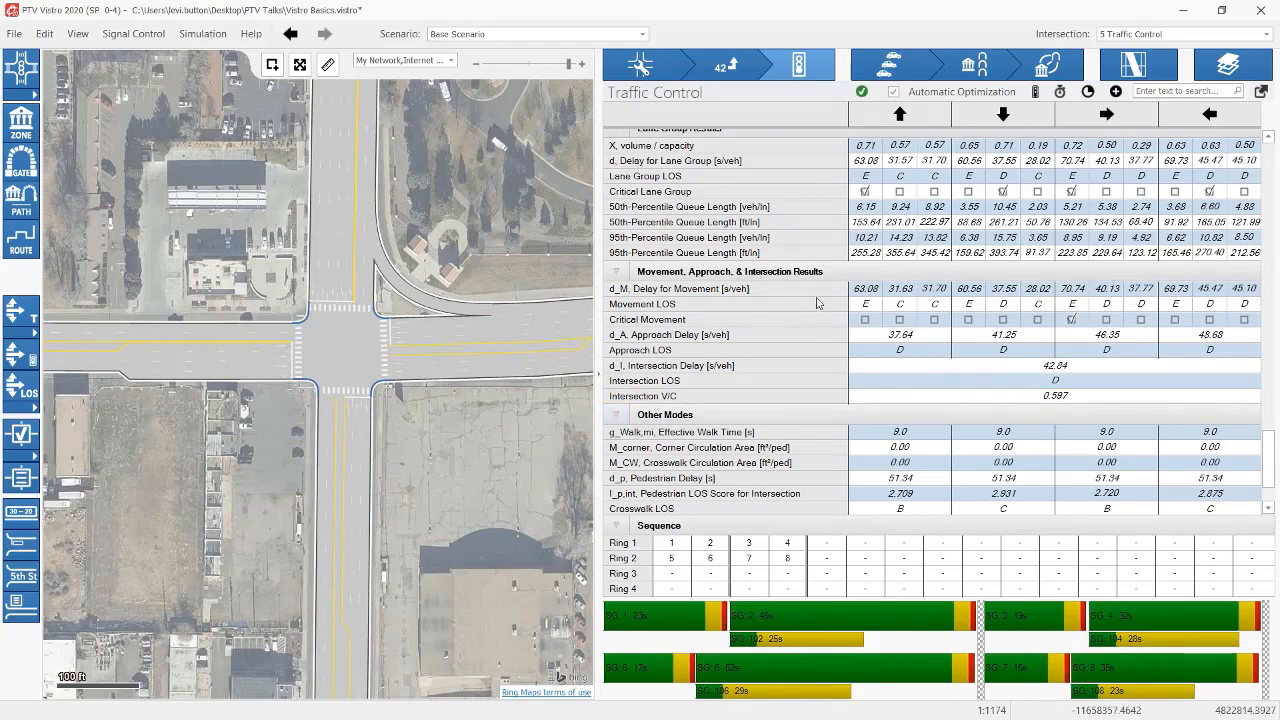
{"action": "scroll", "coordinate": [820, 305], "scroll_direction": "up", "scroll_amount": 2}
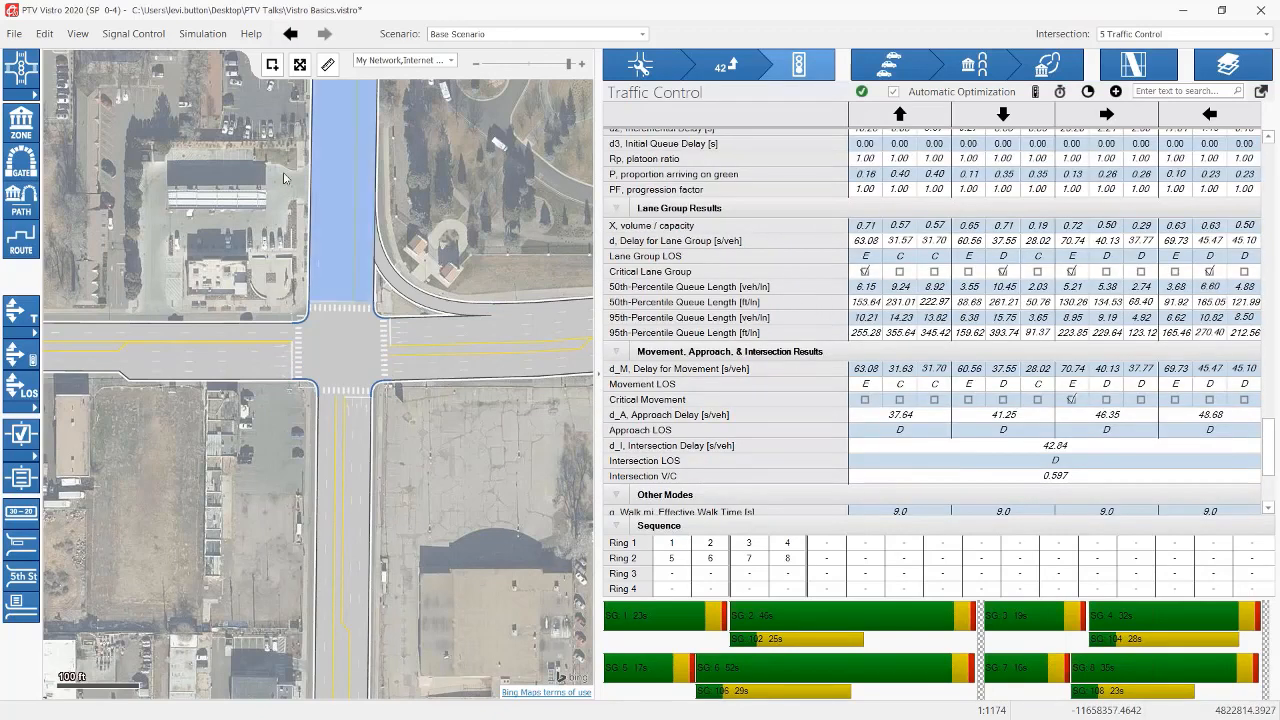
{"action": "left_click", "coordinate": [14, 33]}
{"action": "mouse_move", "coordinate": [108, 230]}
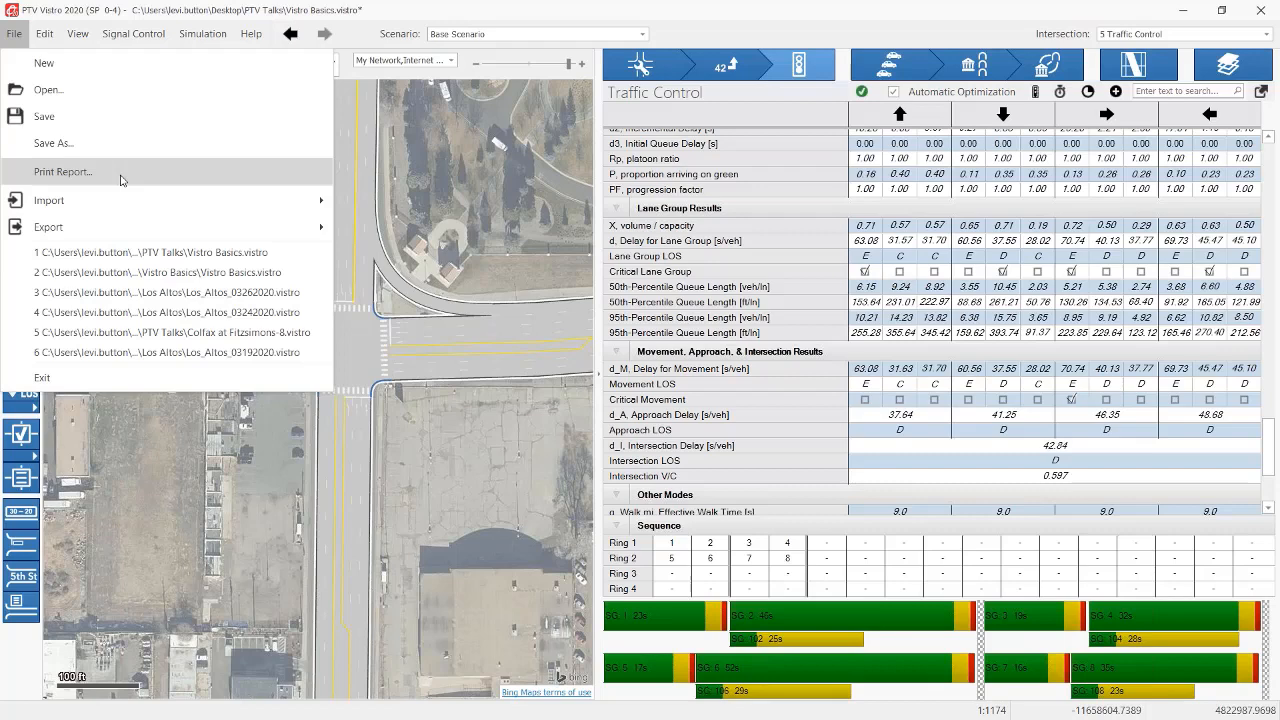
{"action": "left_click", "coordinate": [500, 340]}
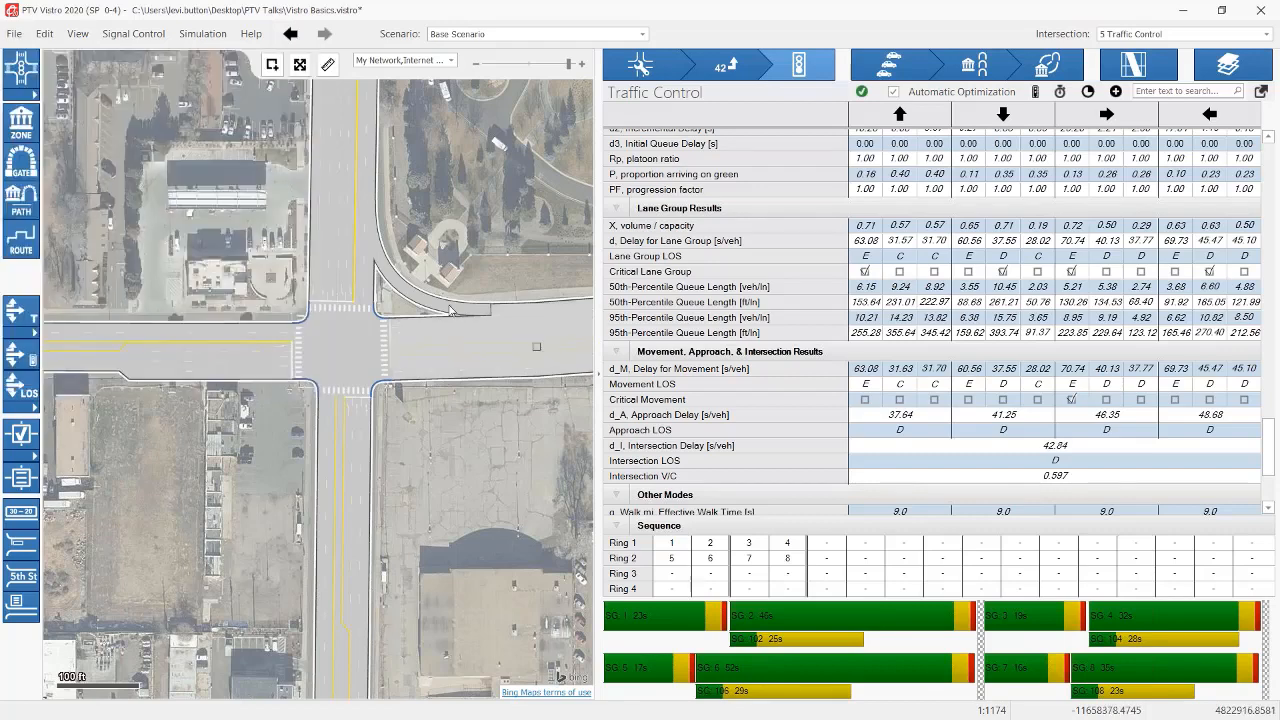
Step: Show the full extent of the road network on the map
{"action": "scroll", "coordinate": [506, 346], "scroll_direction": "down", "scroll_amount": 2}
{"action": "scroll", "coordinate": [506, 346], "scroll_direction": "down", "scroll_amount": 3}
{"action": "left_click_drag", "start_coordinate": [506, 346], "coordinate": [325, 360]}
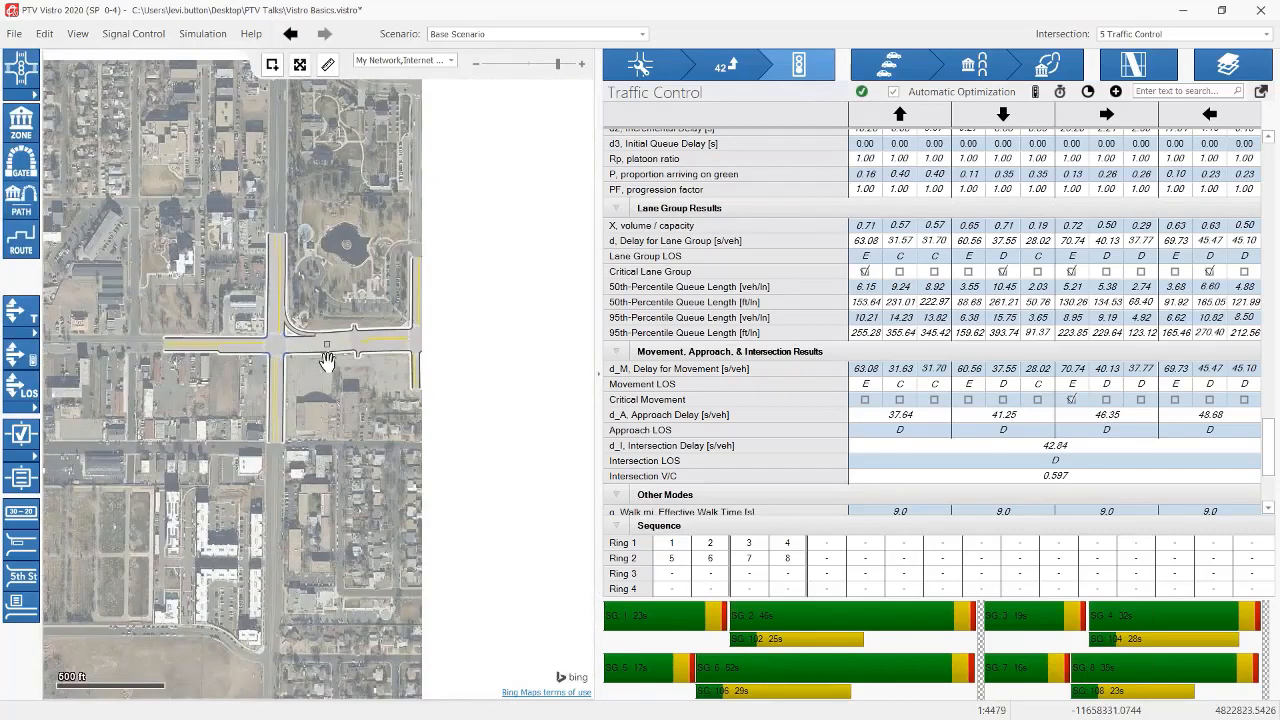
{"action": "scroll", "coordinate": [318, 345], "scroll_direction": "down", "scroll_amount": 2}
{"action": "left_click", "coordinate": [299, 64]}
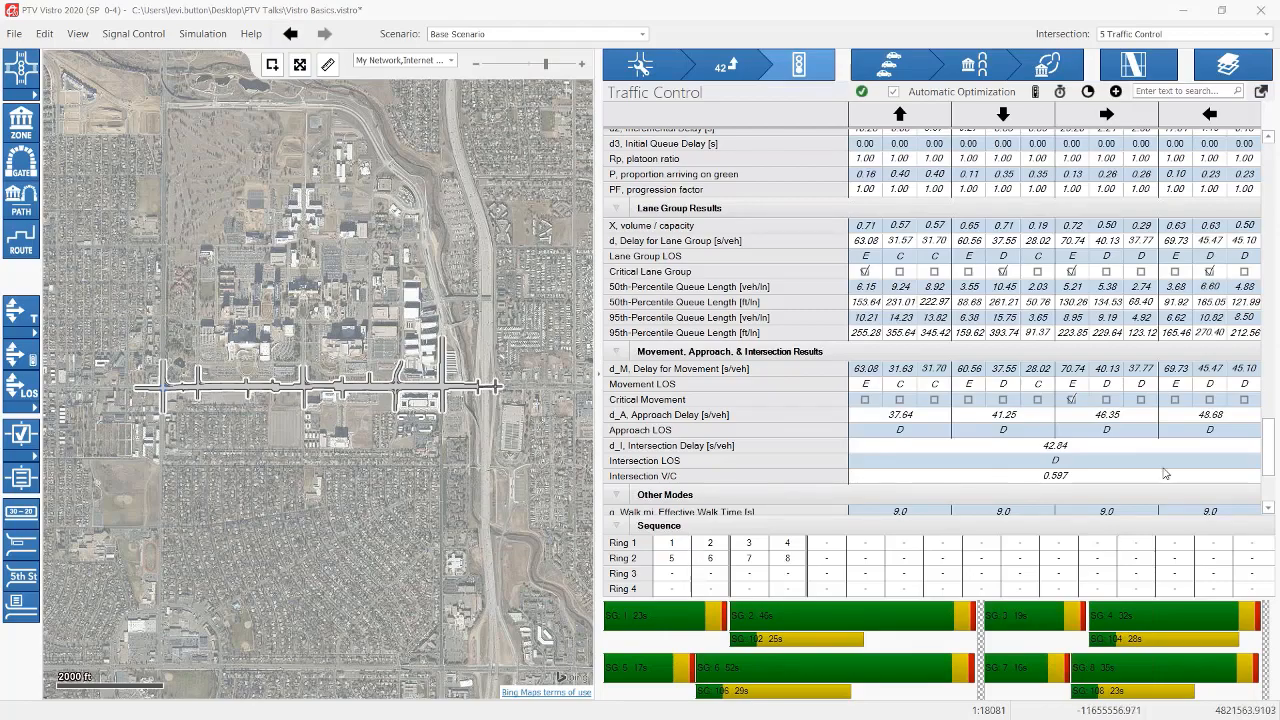
{"action": "key", "text": "alt+Tab"}
{"action": "left_click", "coordinate": [349, 328]}
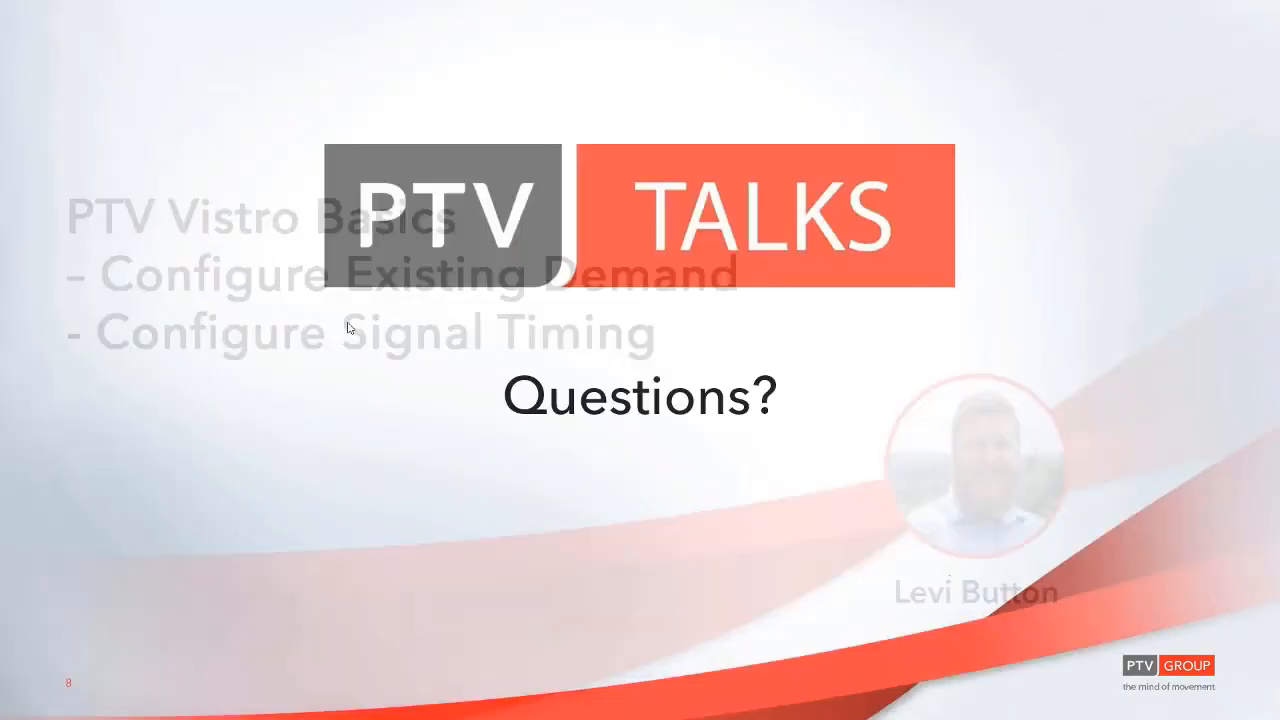
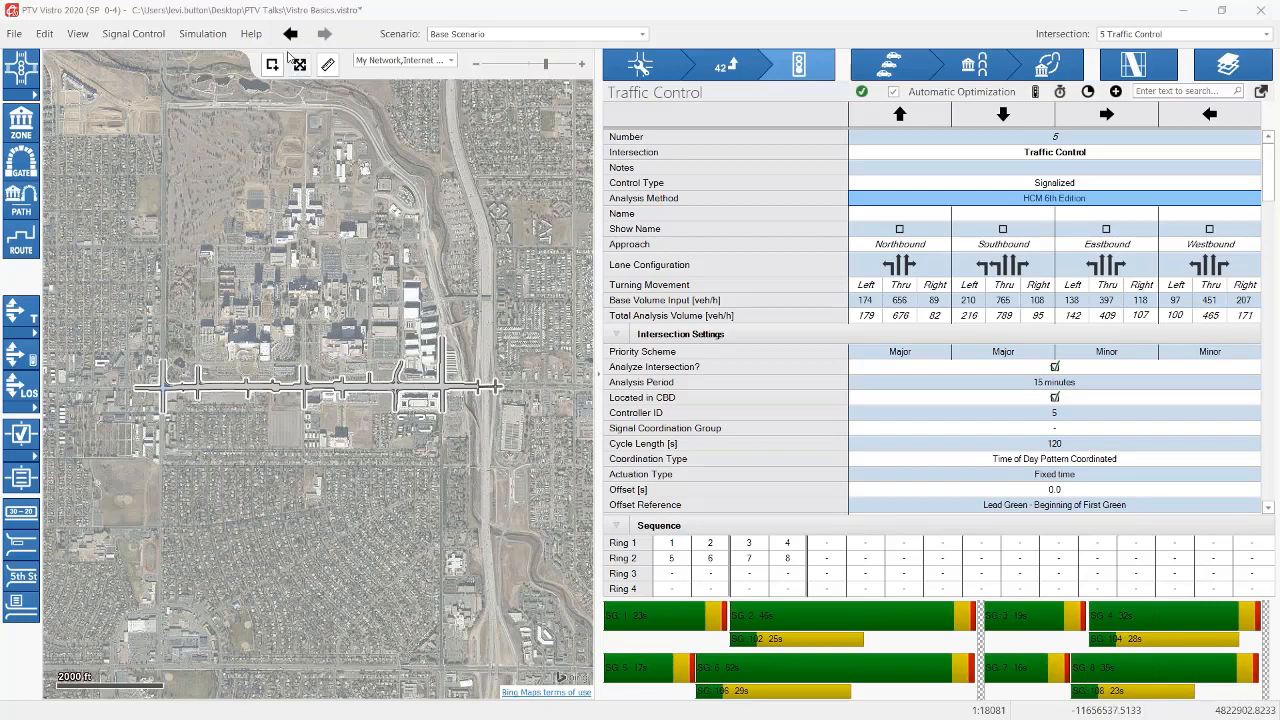
Step: Open the examples directory, look through its Geometry folder, return to the folder list and close the file window
{"action": "left_click", "coordinate": [252, 38]}
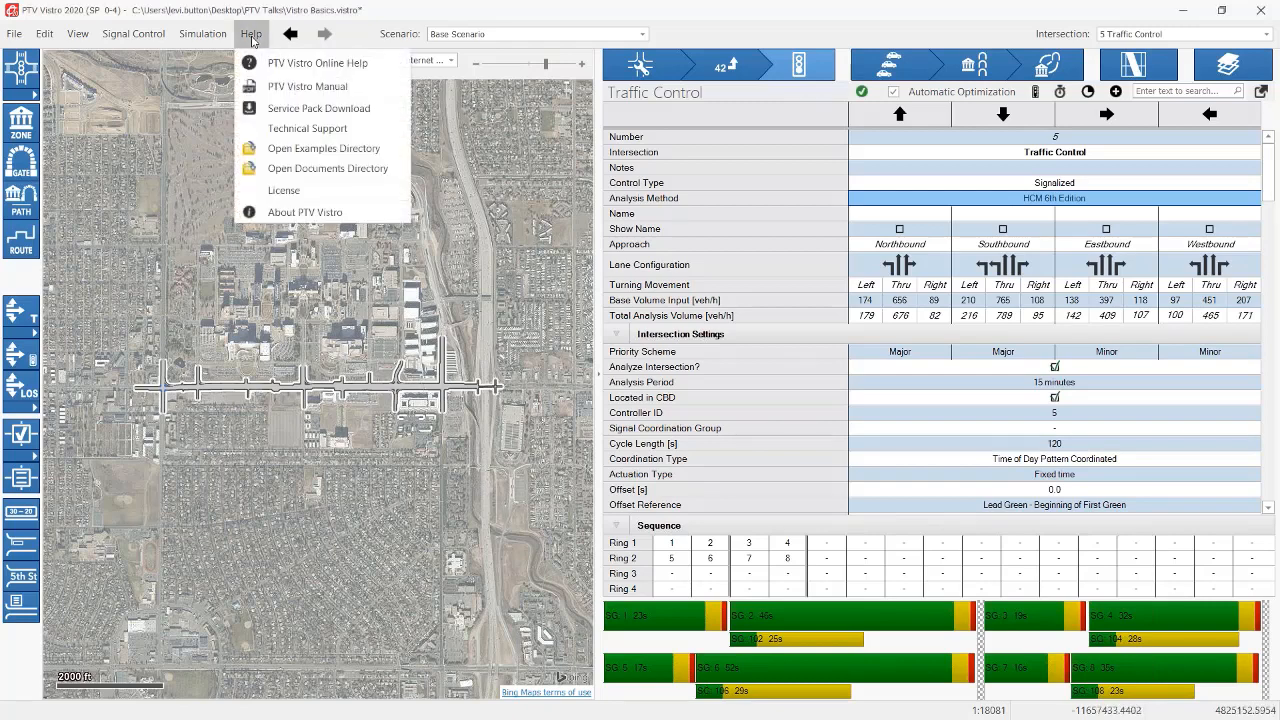
{"action": "left_click", "coordinate": [310, 148]}
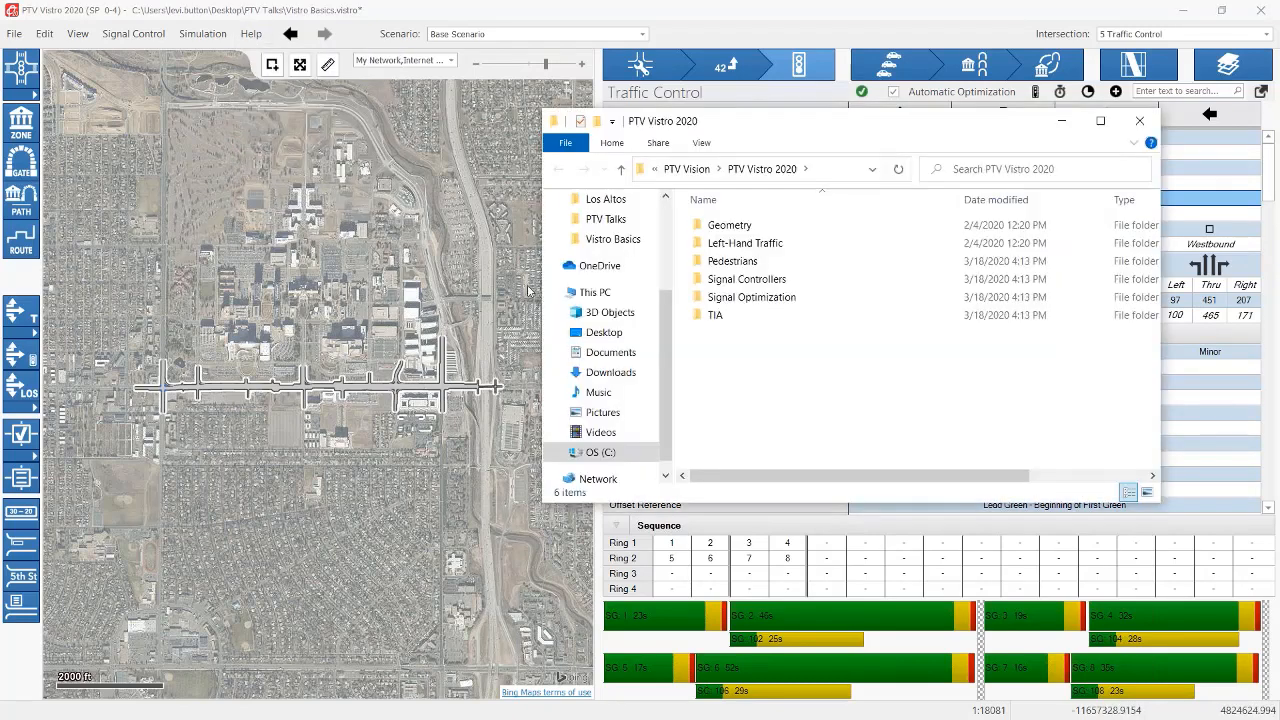
{"action": "double_click", "coordinate": [728, 226]}
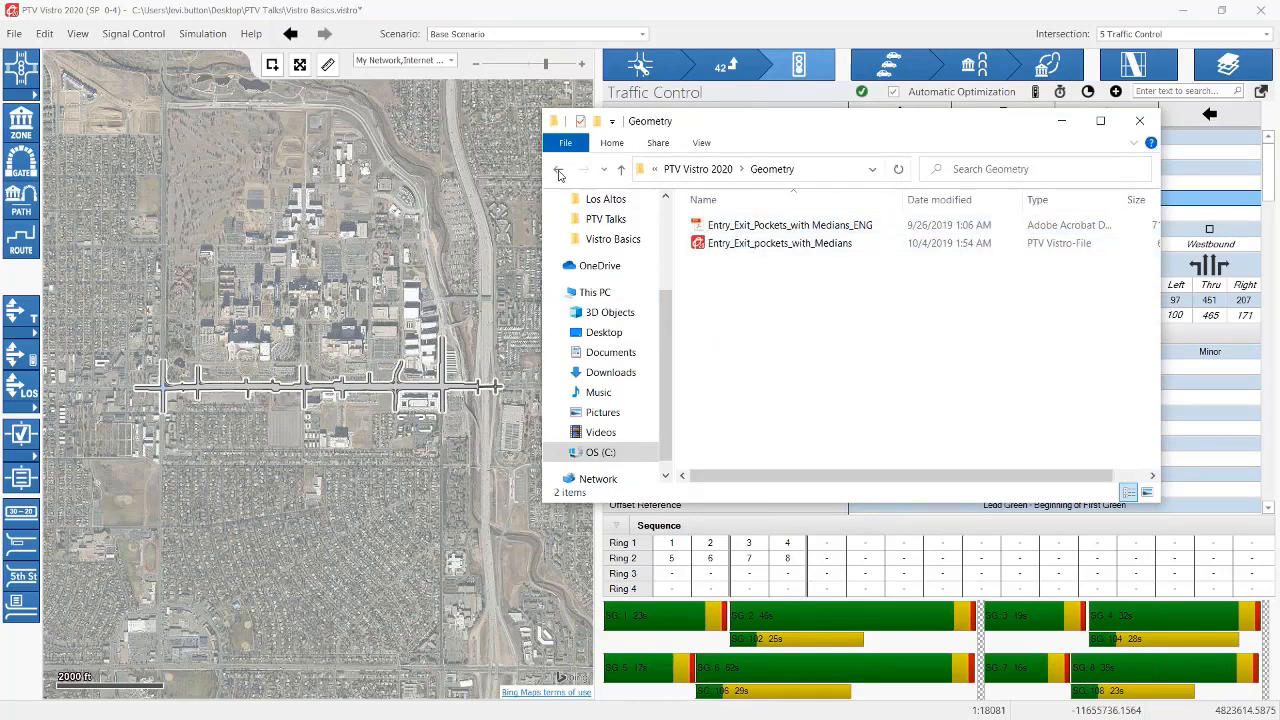
{"action": "left_click", "coordinate": [559, 171]}
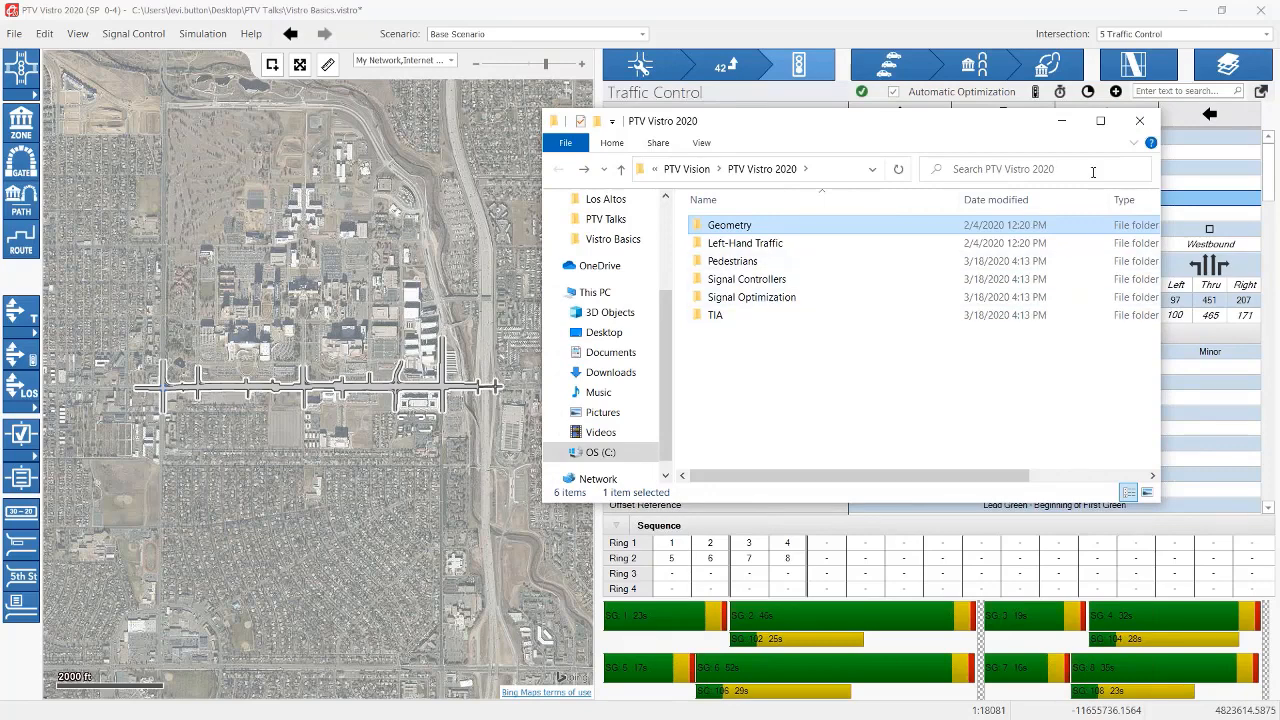
{"action": "left_click", "coordinate": [1133, 136]}
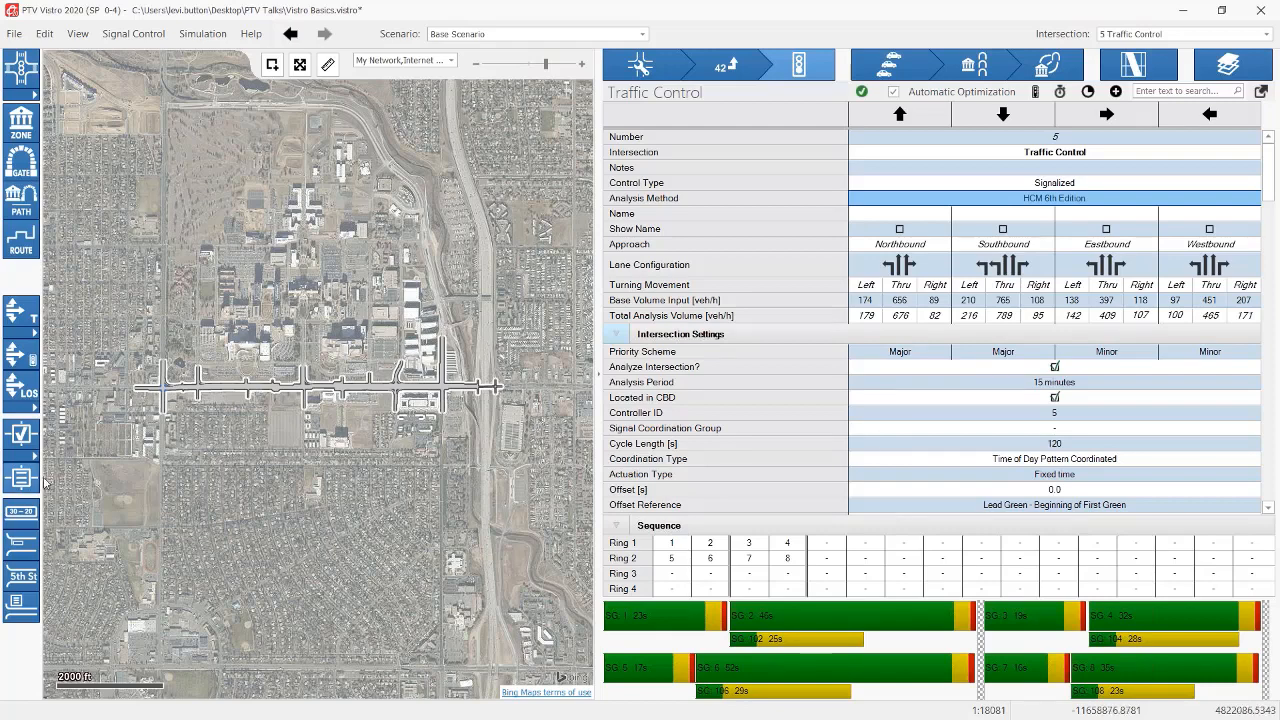
Step: Select the Traffic Control intersection on the map and show its Intersection Setup data
{"action": "scroll", "coordinate": [127, 396], "scroll_direction": "up", "scroll_amount": 5}
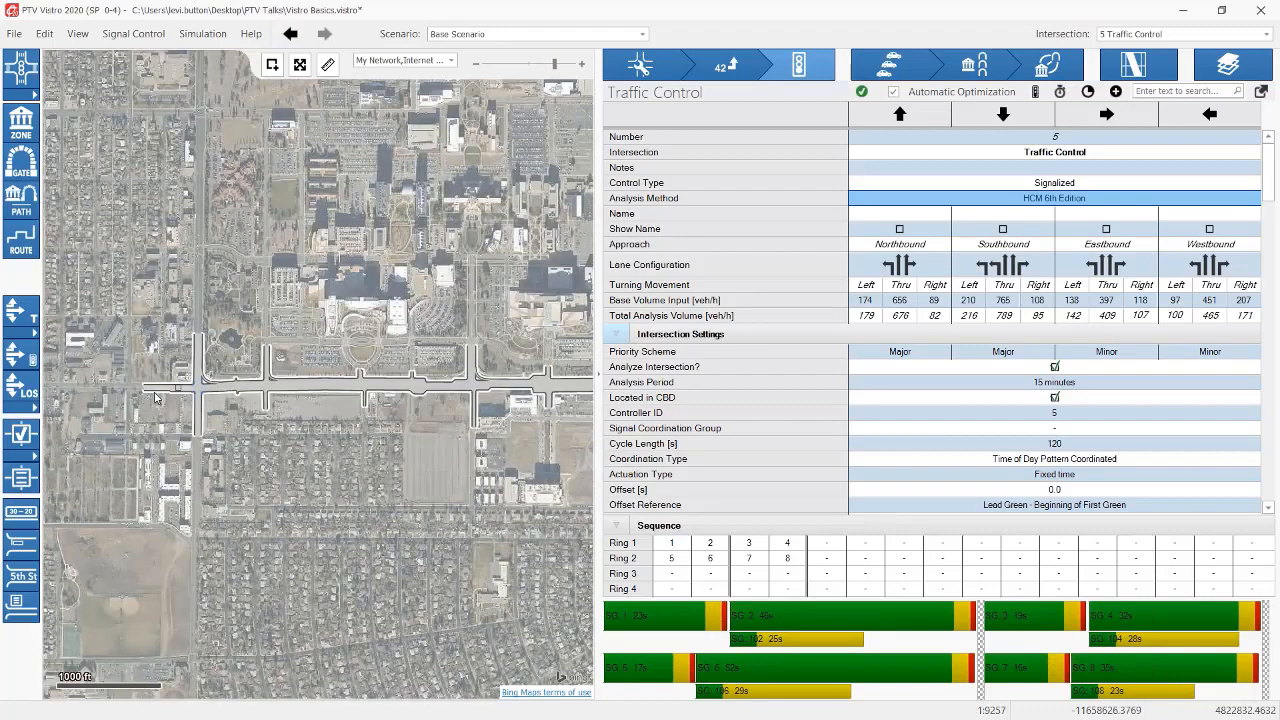
{"action": "scroll", "coordinate": [271, 400], "scroll_direction": "up", "scroll_amount": 2}
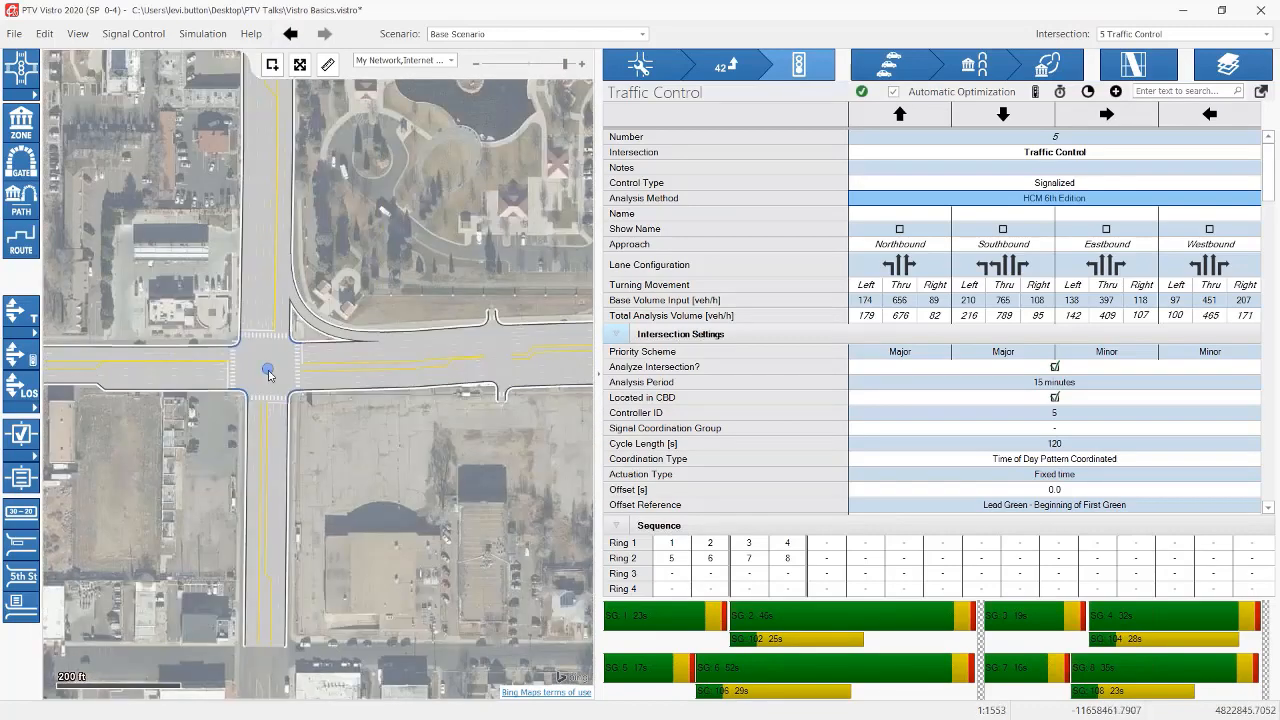
{"action": "left_click", "coordinate": [267, 369]}
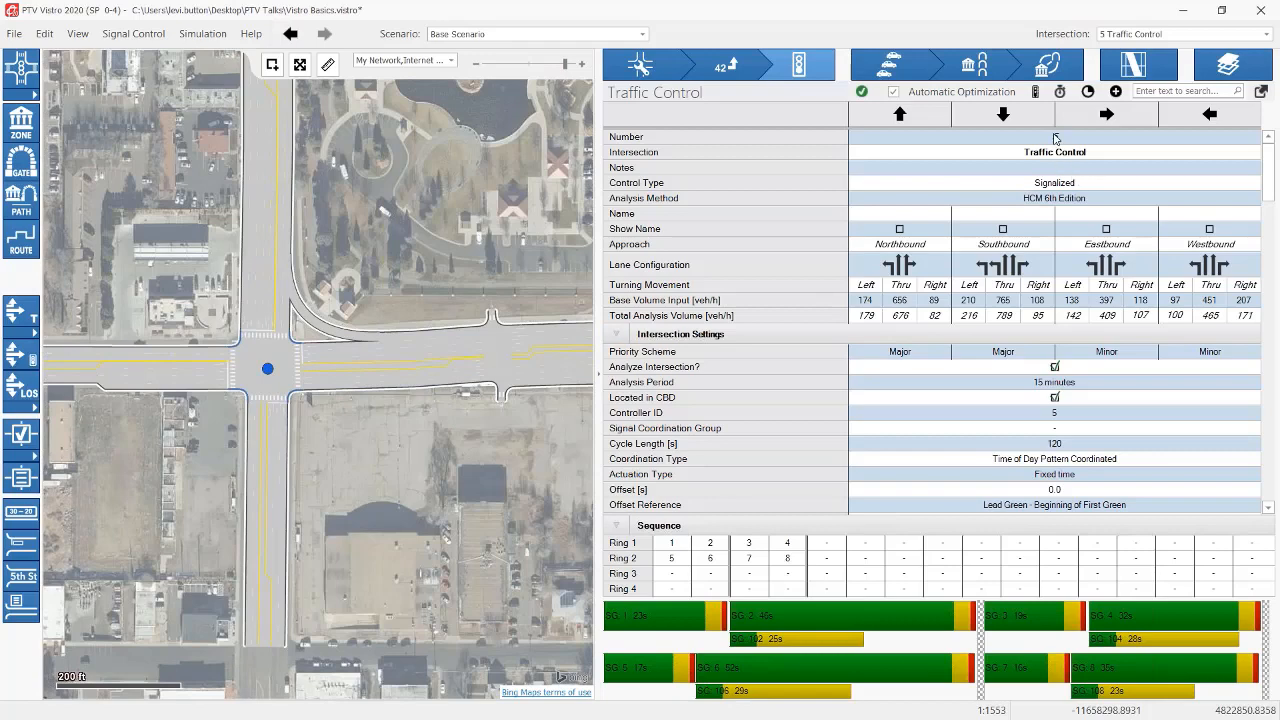
{"action": "left_click", "coordinate": [658, 70]}
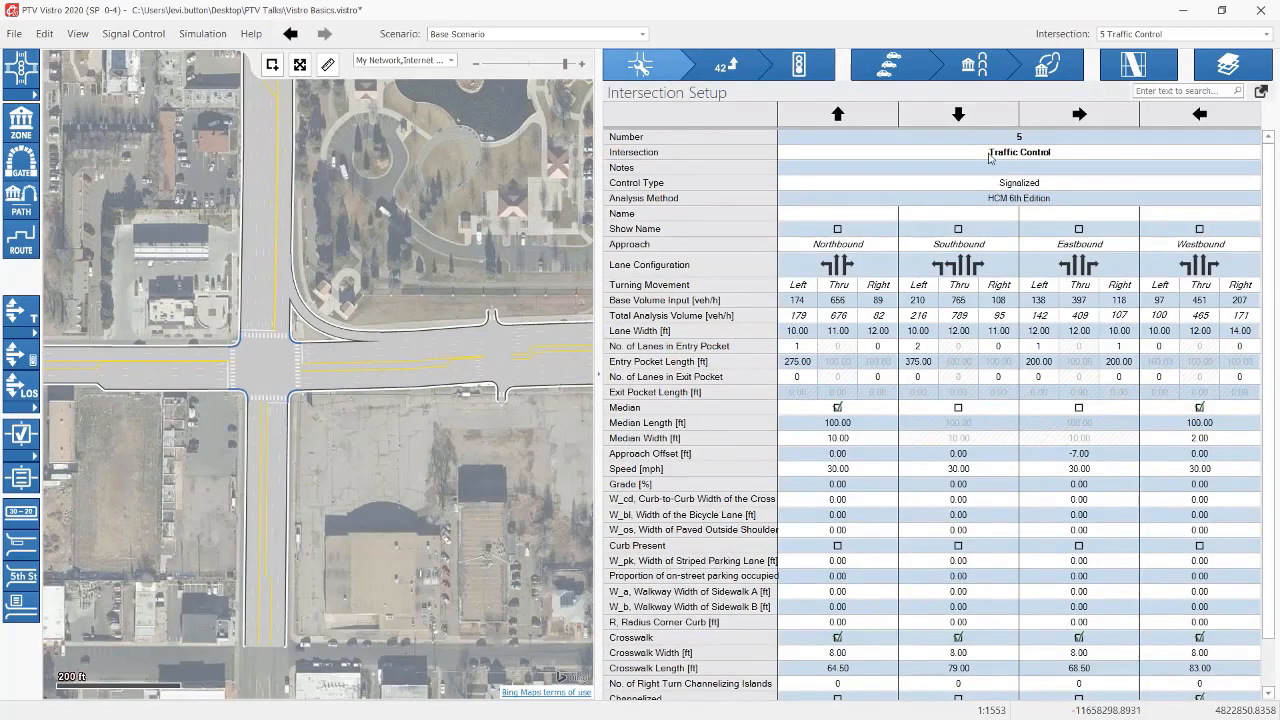
Step: Change the number of the Traffic Control intersection to 105
{"action": "left_click", "coordinate": [1015, 136]}
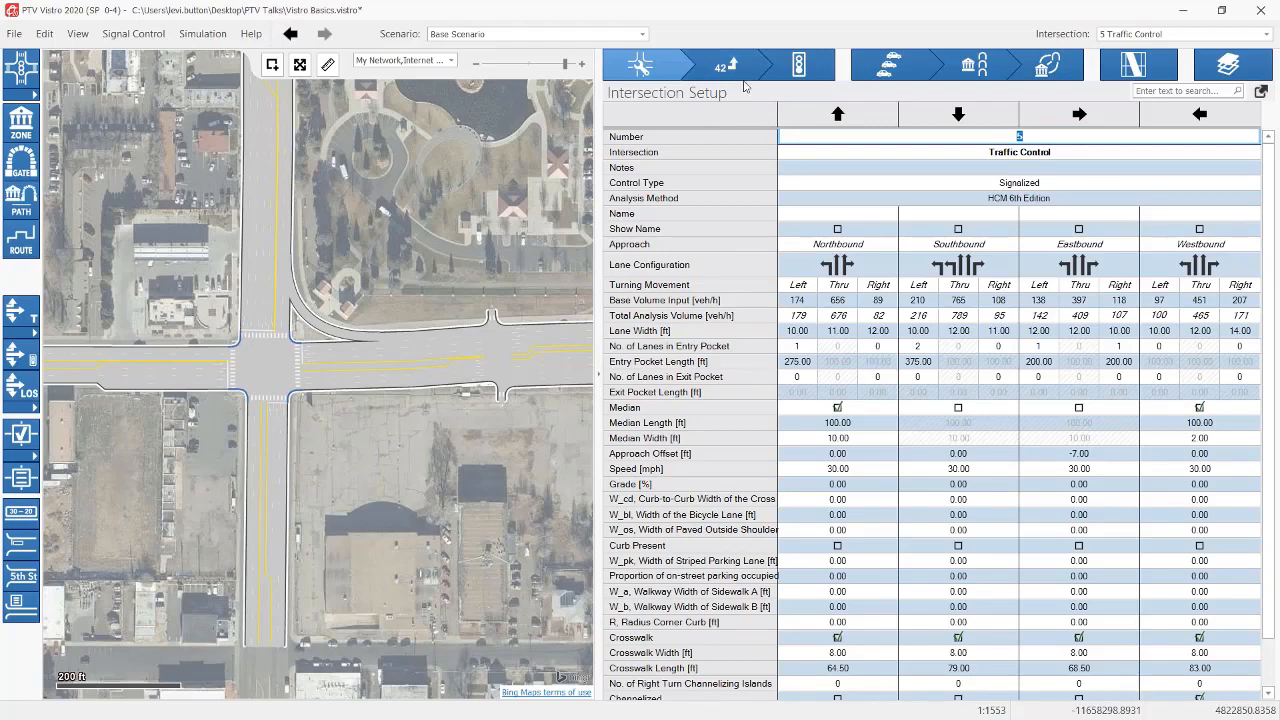
{"action": "type", "text": "105"}
{"action": "key", "text": "Return"}
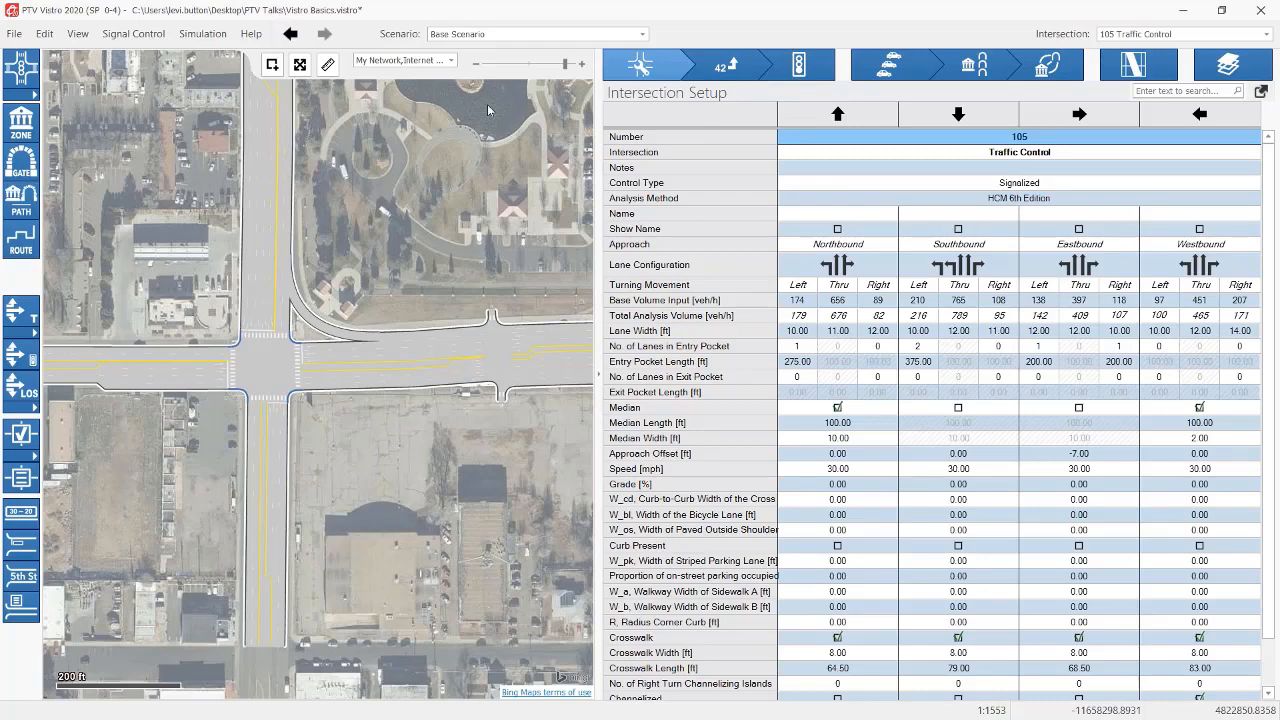
Step: Set the Traffic Control intersection's number back to 5
{"action": "scroll", "coordinate": [425, 113], "scroll_direction": "down", "scroll_amount": 4}
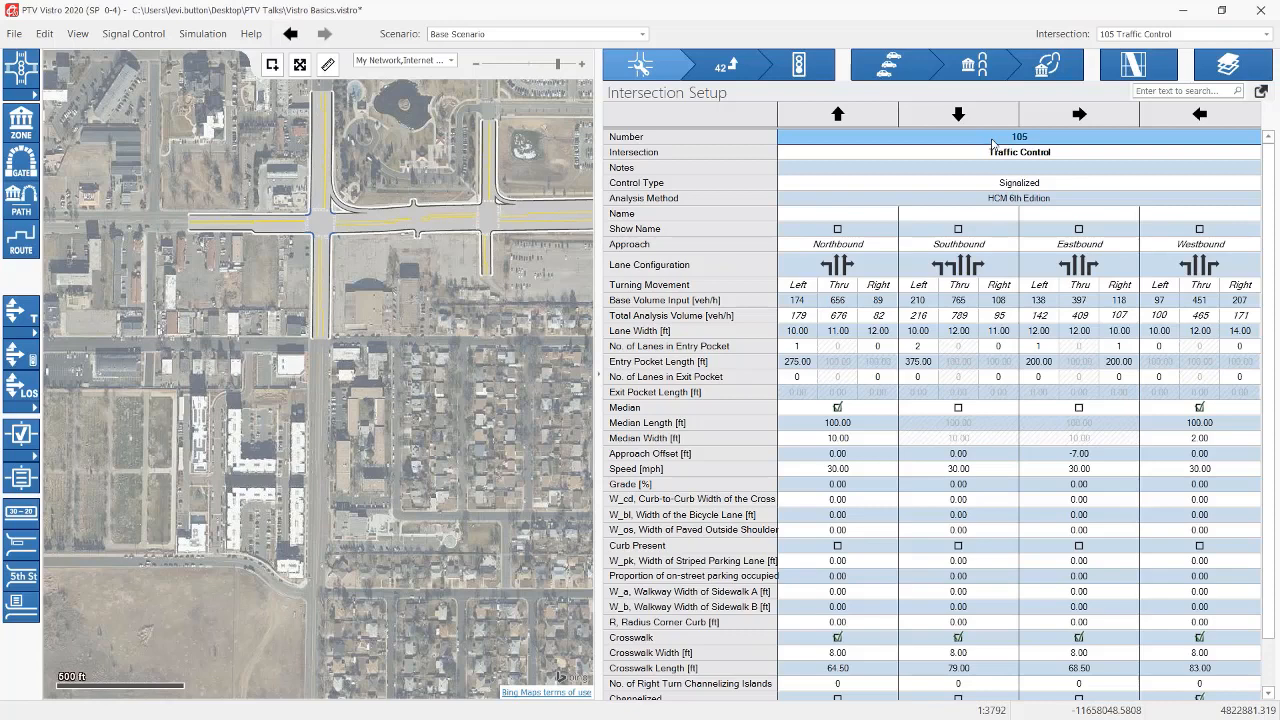
{"action": "left_click", "coordinate": [1011, 136]}
{"action": "double_click", "coordinate": [1139, 139]}
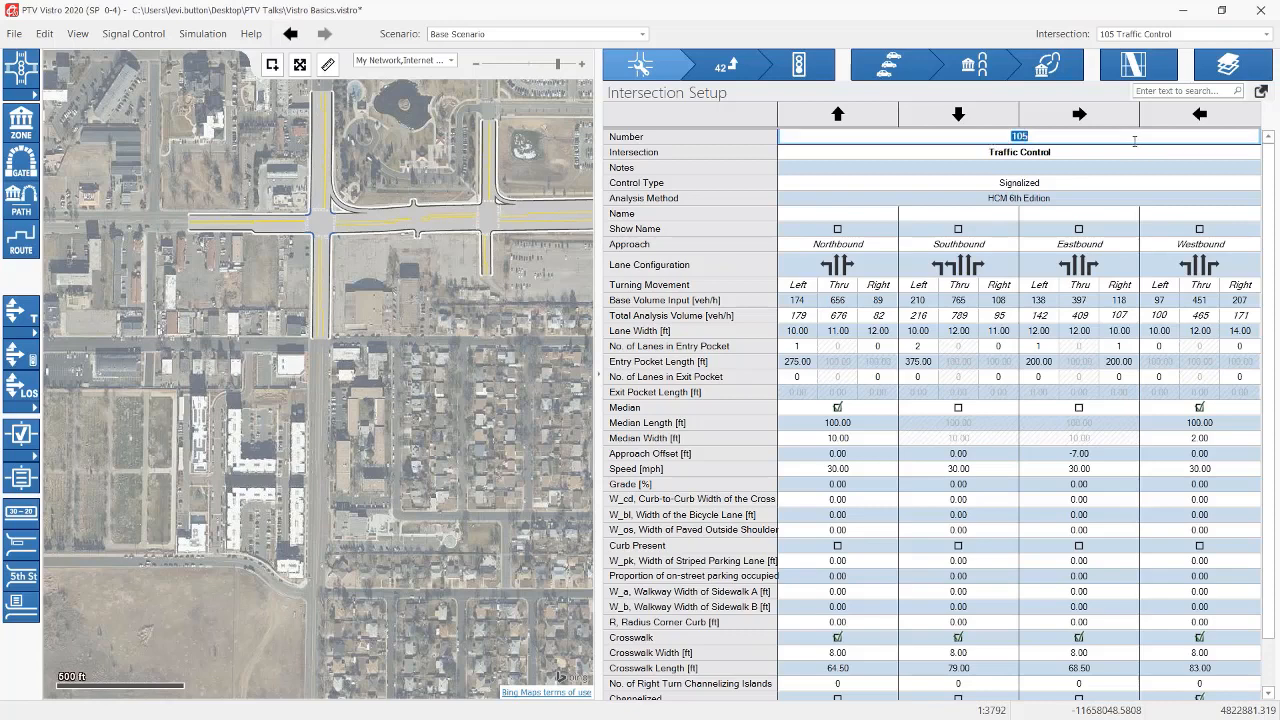
{"action": "type", "text": "5"}
{"action": "key", "text": "Return"}
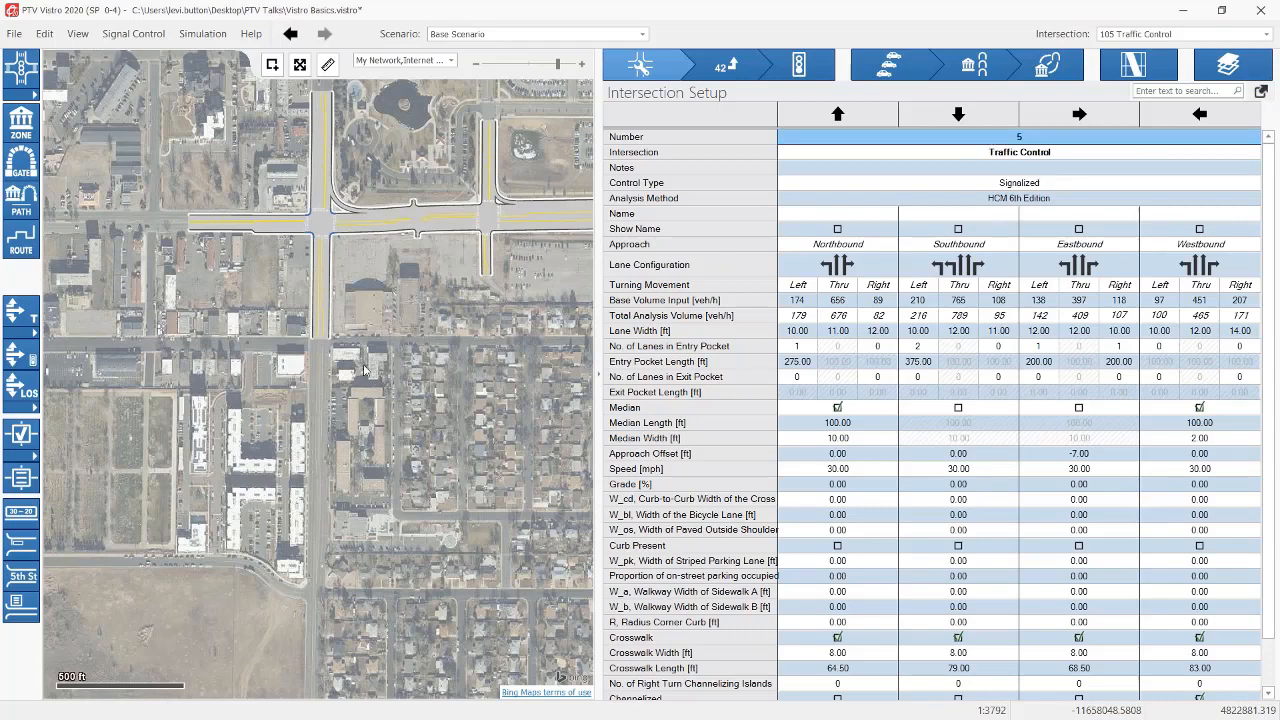
Step: Display the Internet Map layer's settings and examine the background imagery around the network at several map scales
{"action": "left_click_drag", "start_coordinate": [364, 375], "coordinate": [229, 505]}
{"action": "scroll", "coordinate": [240, 495], "scroll_direction": "down", "scroll_amount": 2}
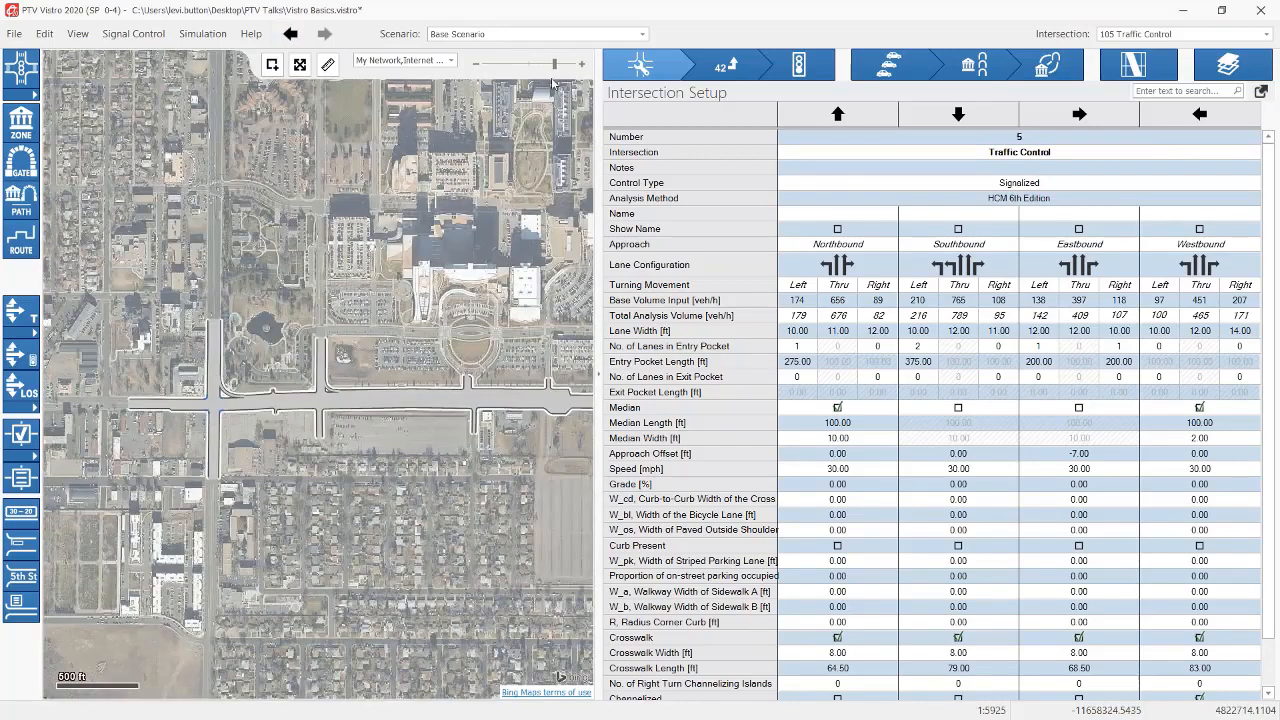
{"action": "left_click_drag", "start_coordinate": [388, 335], "coordinate": [396, 315]}
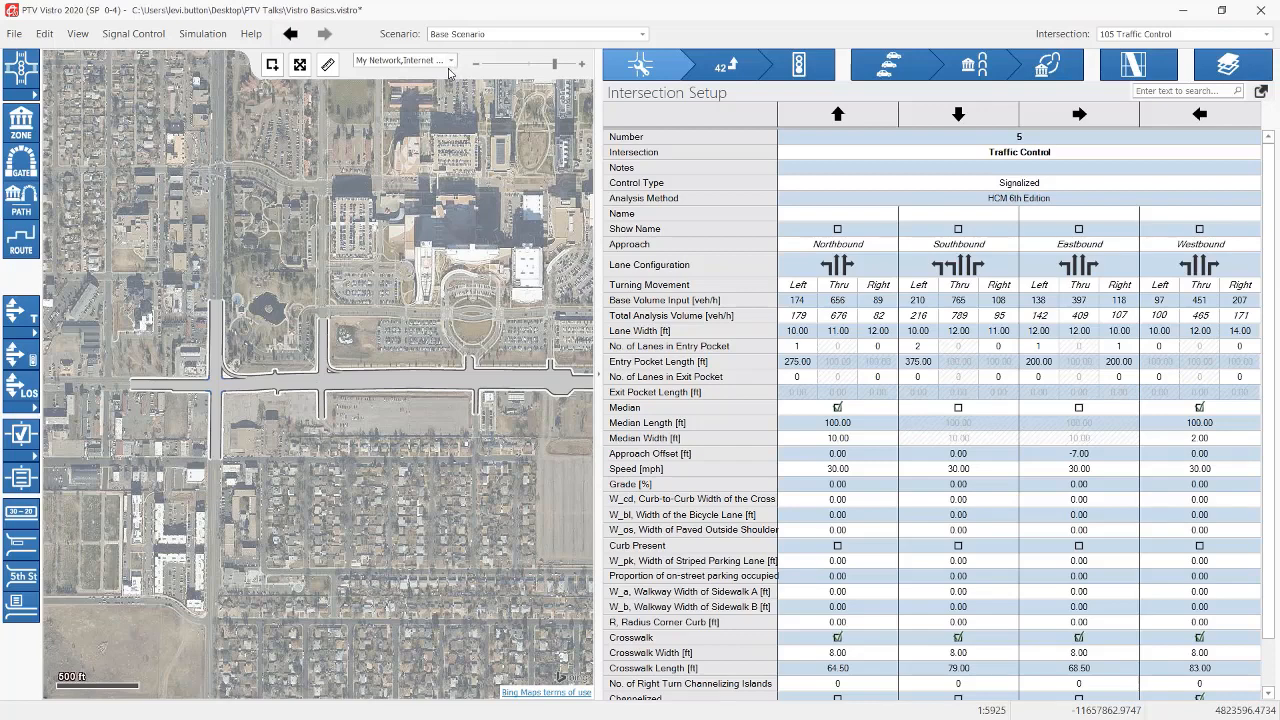
{"action": "left_click", "coordinate": [451, 61]}
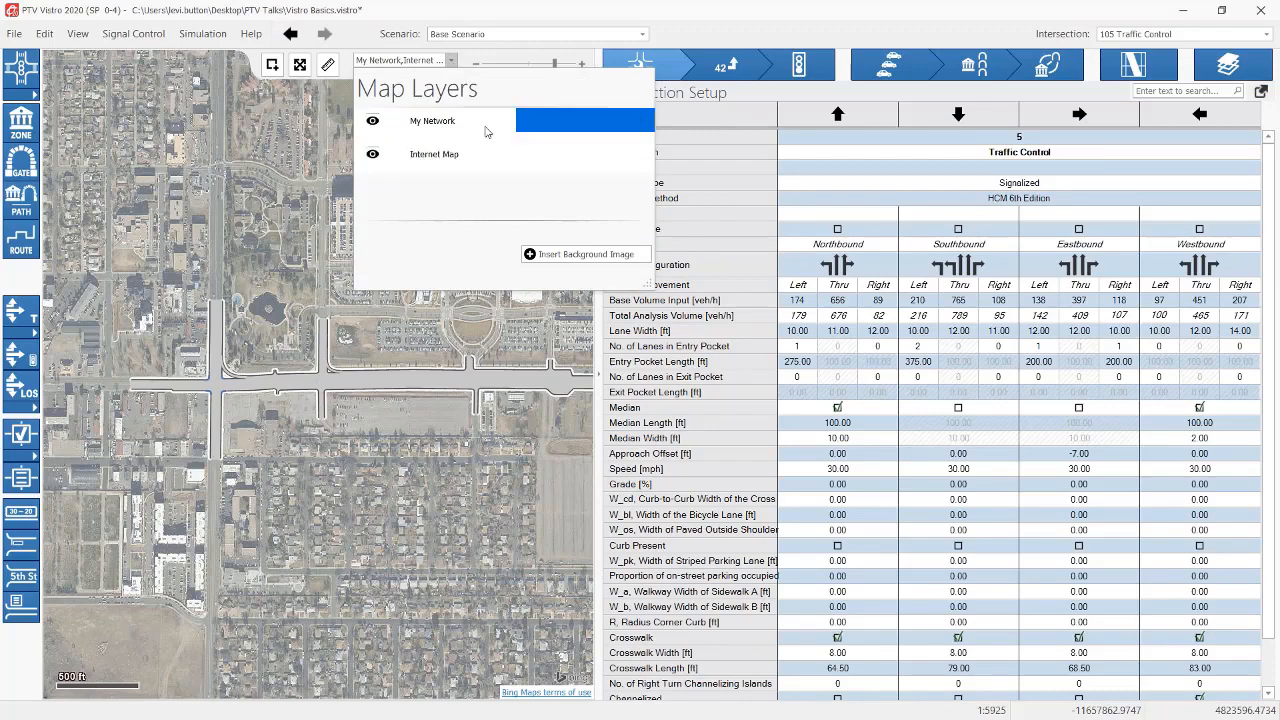
{"action": "left_click", "coordinate": [505, 158]}
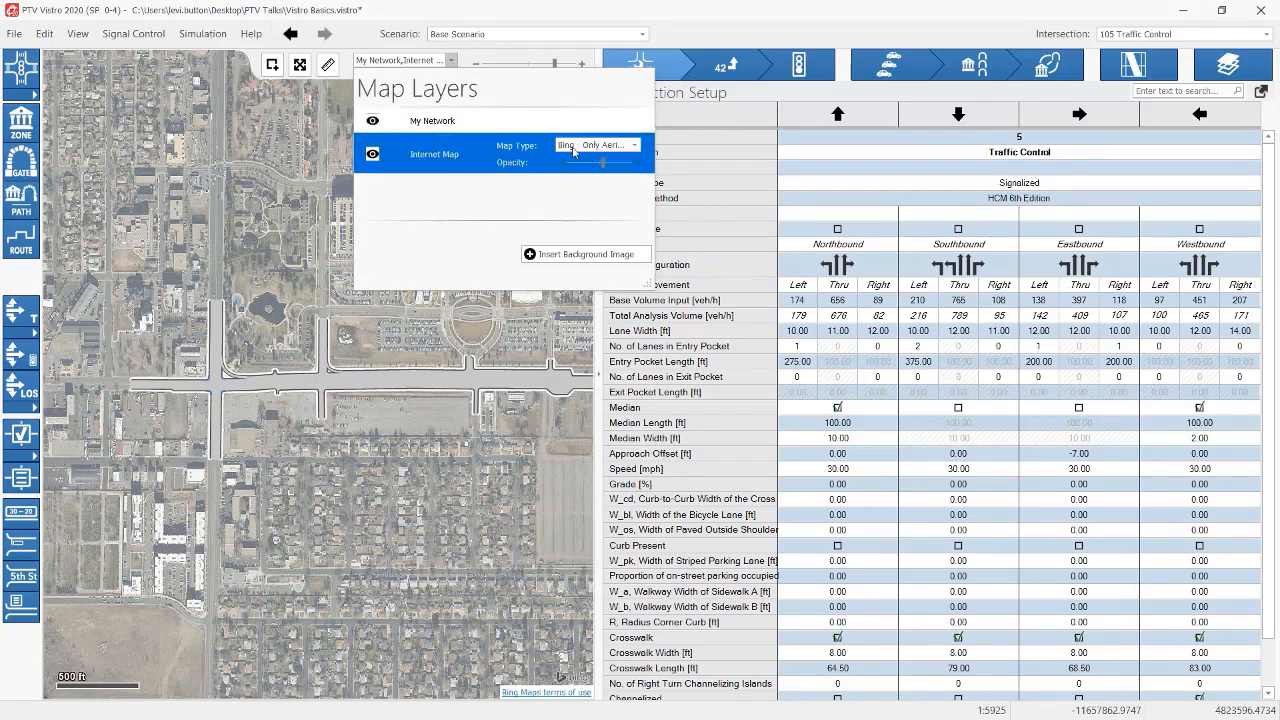
{"action": "scroll", "coordinate": [442, 430], "scroll_direction": "down", "scroll_amount": 1}
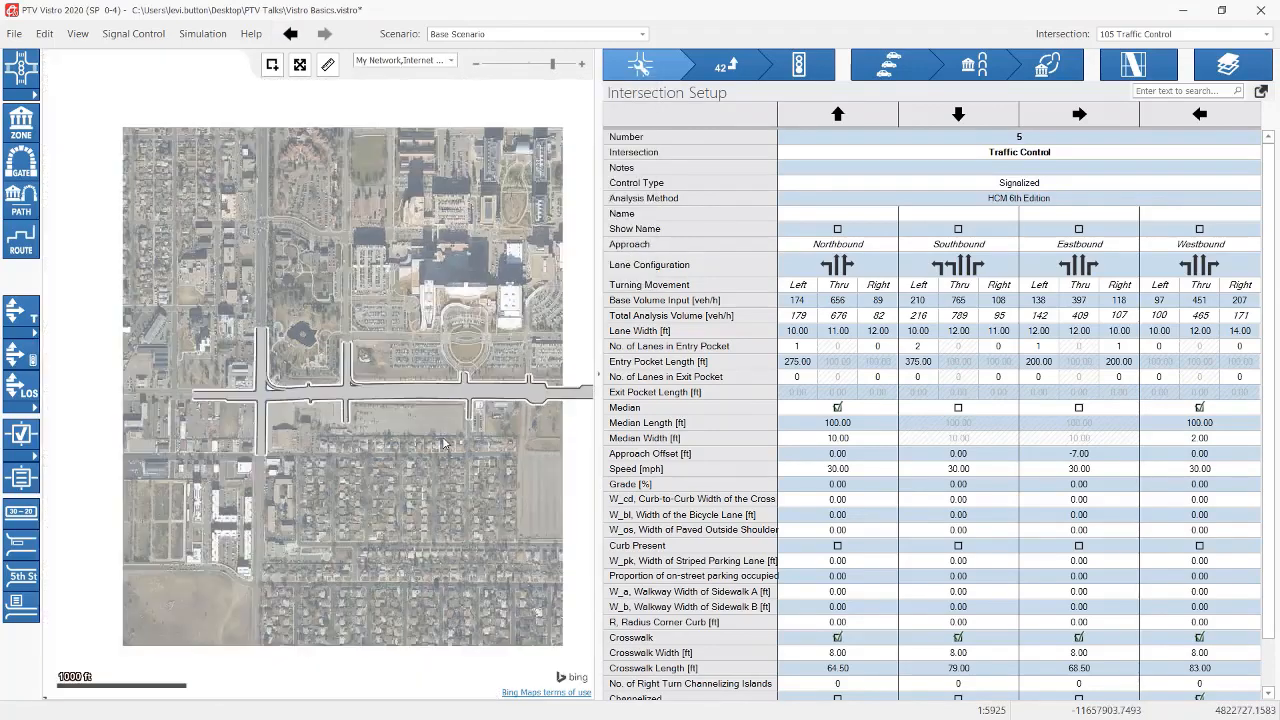
{"action": "scroll", "coordinate": [443, 443], "scroll_direction": "down", "scroll_amount": 4}
{"action": "left_click_drag", "start_coordinate": [366, 381], "coordinate": [458, 398]}
{"action": "left_click_drag", "start_coordinate": [582, 482], "coordinate": [364, 460]}
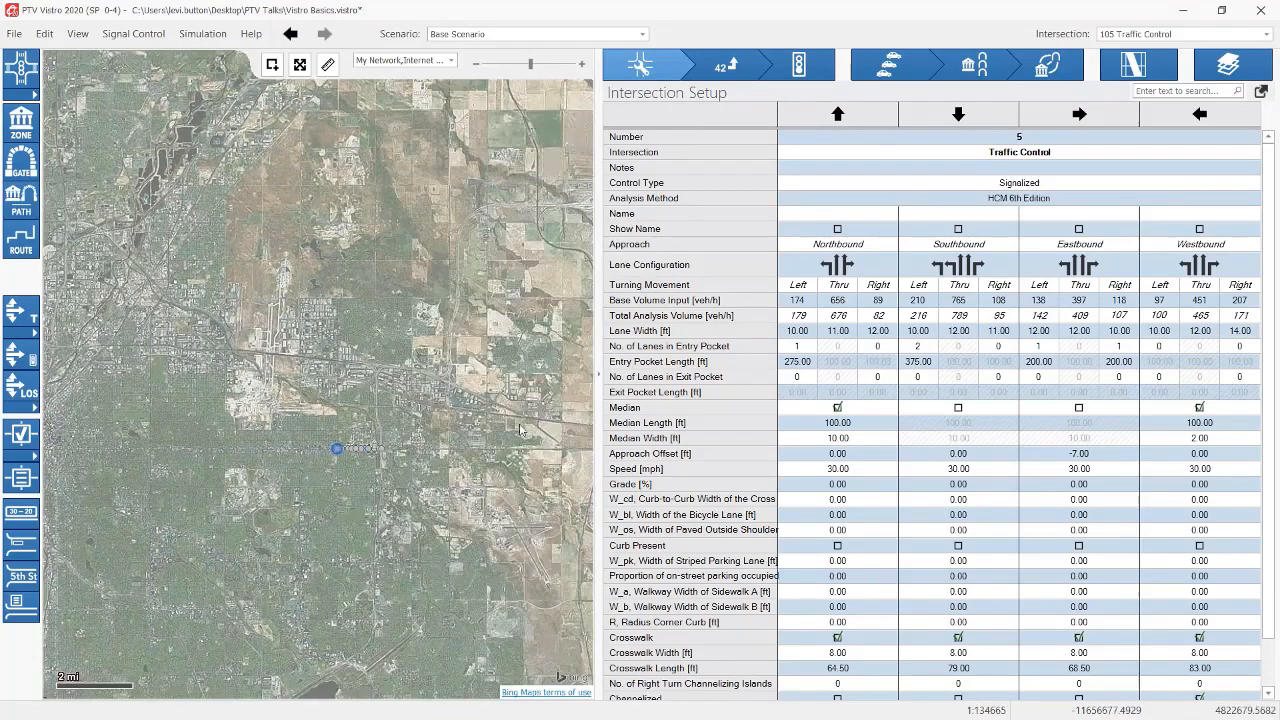
{"action": "scroll", "coordinate": [337, 449], "scroll_direction": "up", "scroll_amount": 5}
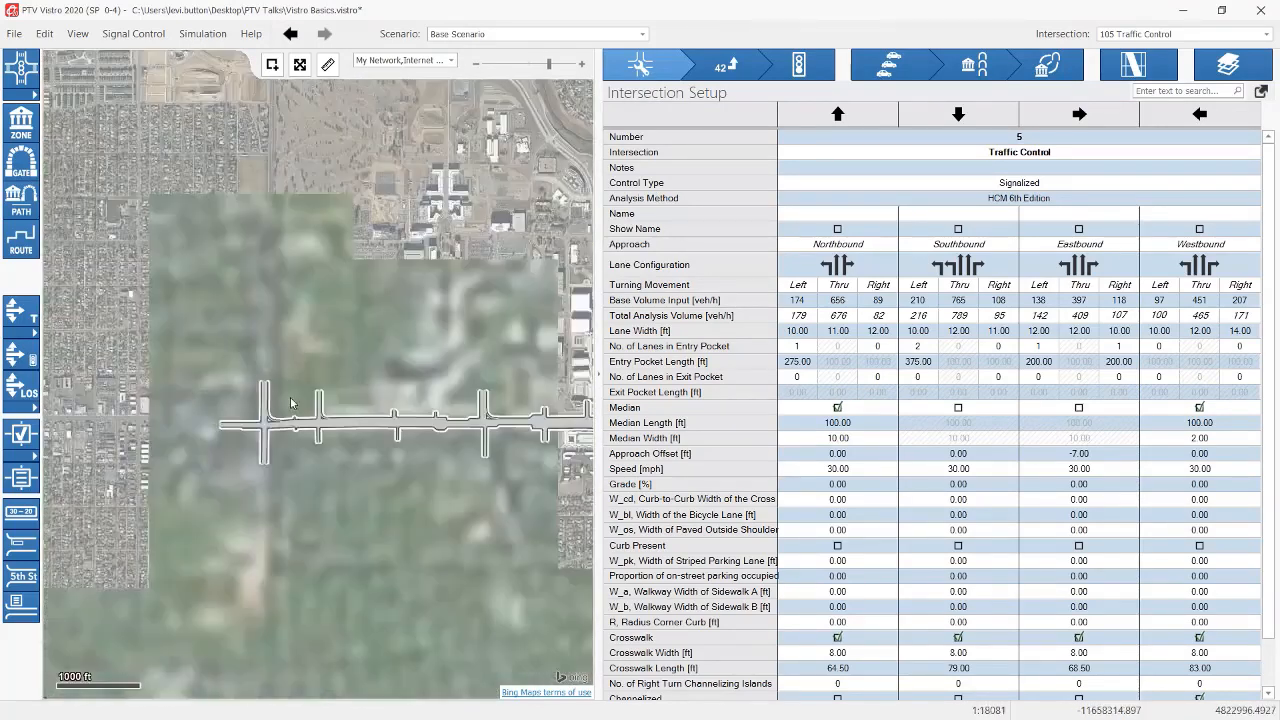
{"action": "scroll", "coordinate": [291, 403], "scroll_direction": "up", "scroll_amount": 2}
Step: Switch the Internet Map layer's map type to Open Street Map and check the background around the network
{"action": "left_click", "coordinate": [451, 60]}
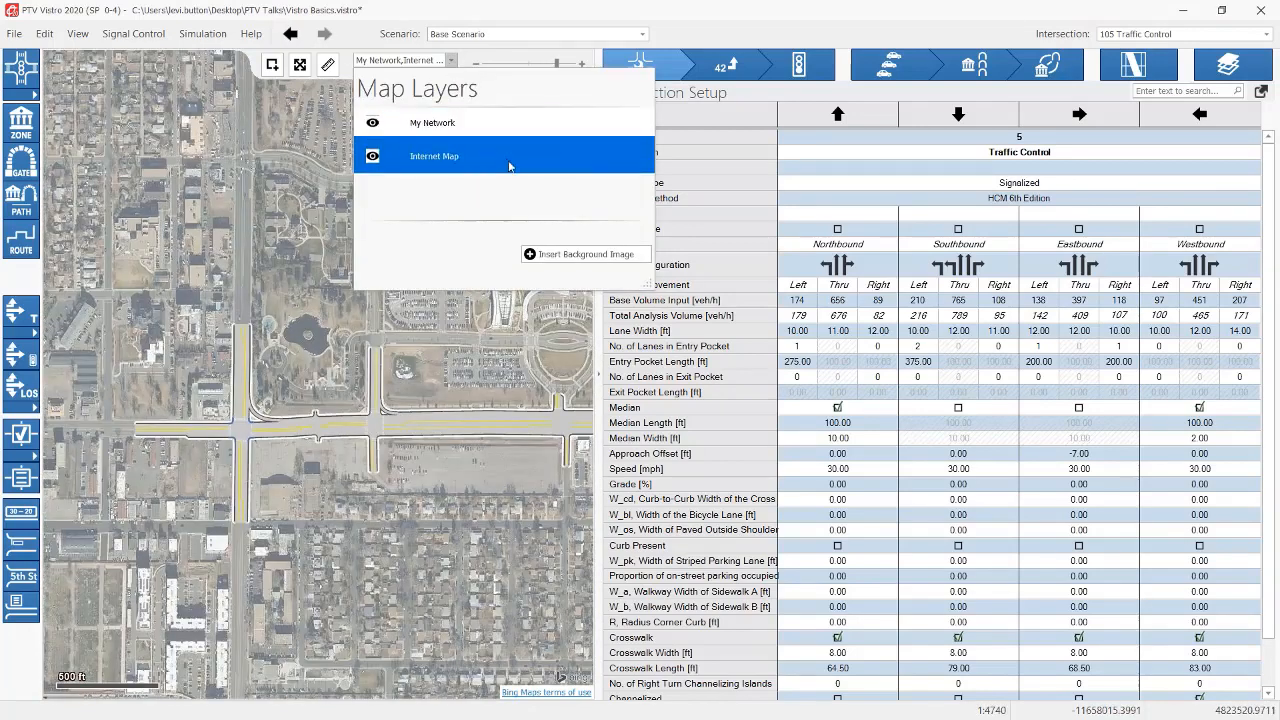
{"action": "left_click", "coordinate": [606, 146]}
{"action": "left_click", "coordinate": [601, 177]}
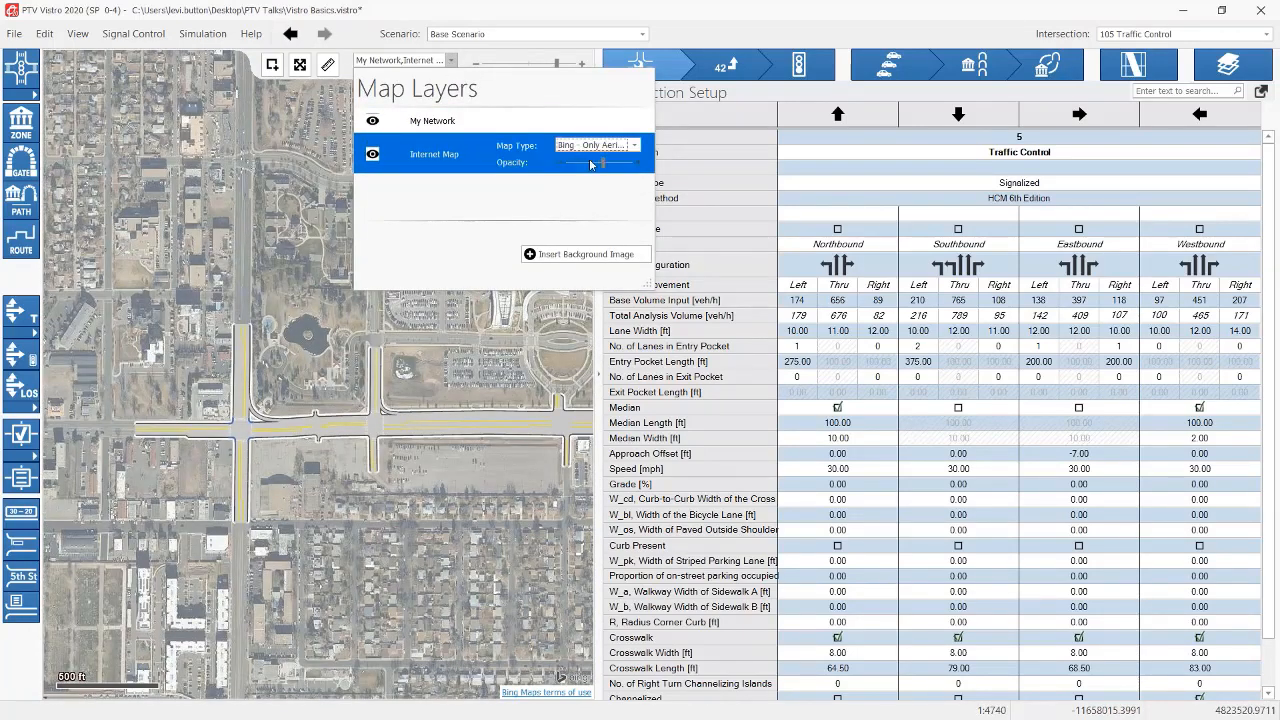
{"action": "left_click", "coordinate": [608, 145]}
{"action": "left_click", "coordinate": [590, 213]}
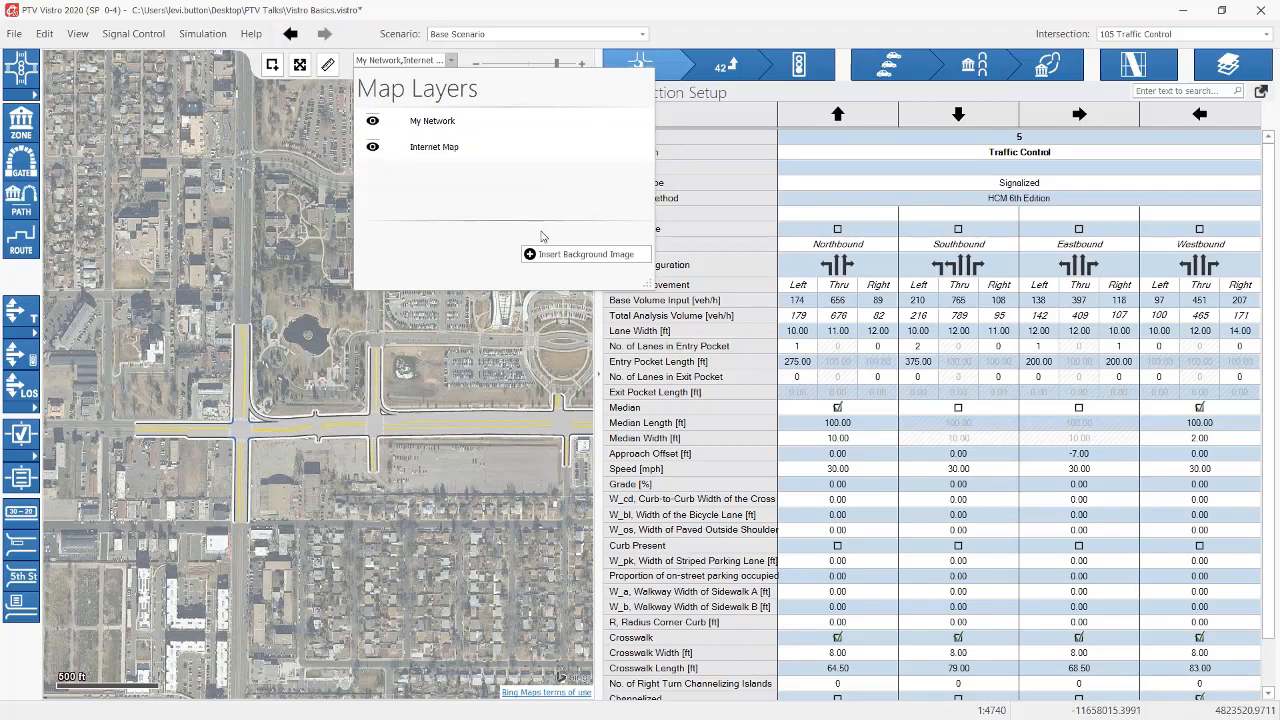
{"action": "left_click", "coordinate": [300, 291]}
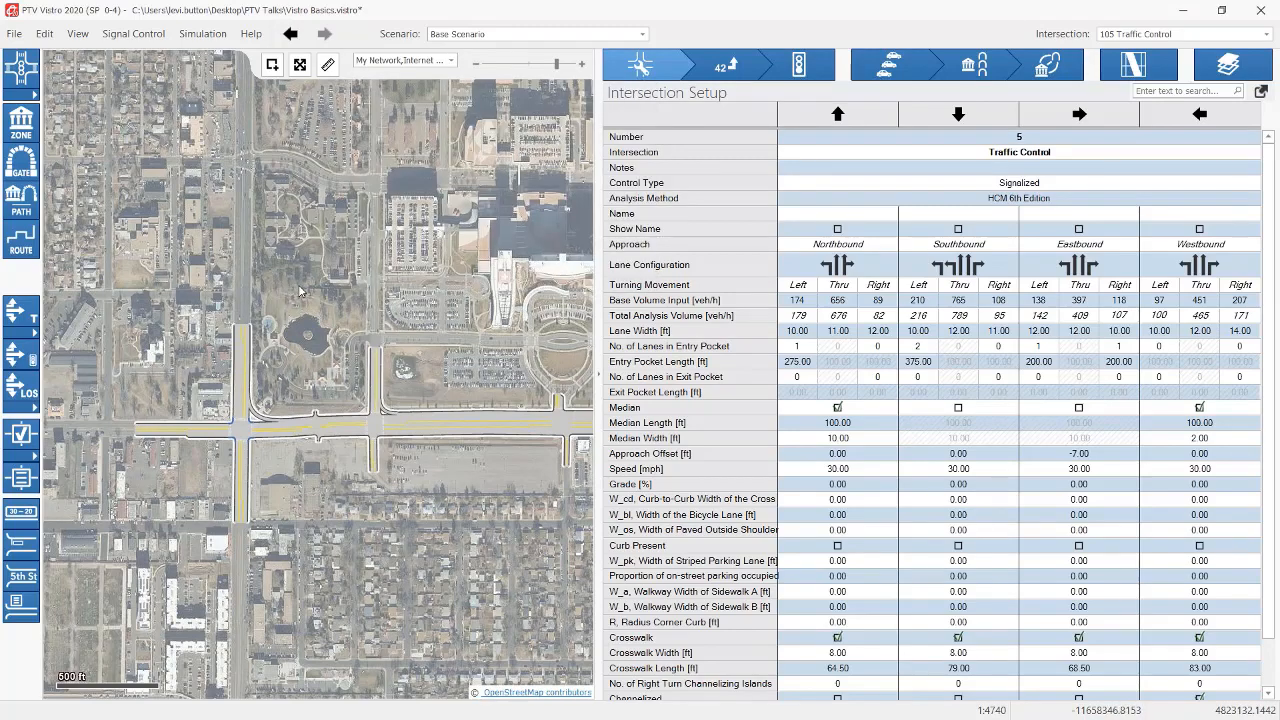
{"action": "scroll", "coordinate": [349, 335], "scroll_direction": "down", "scroll_amount": 1}
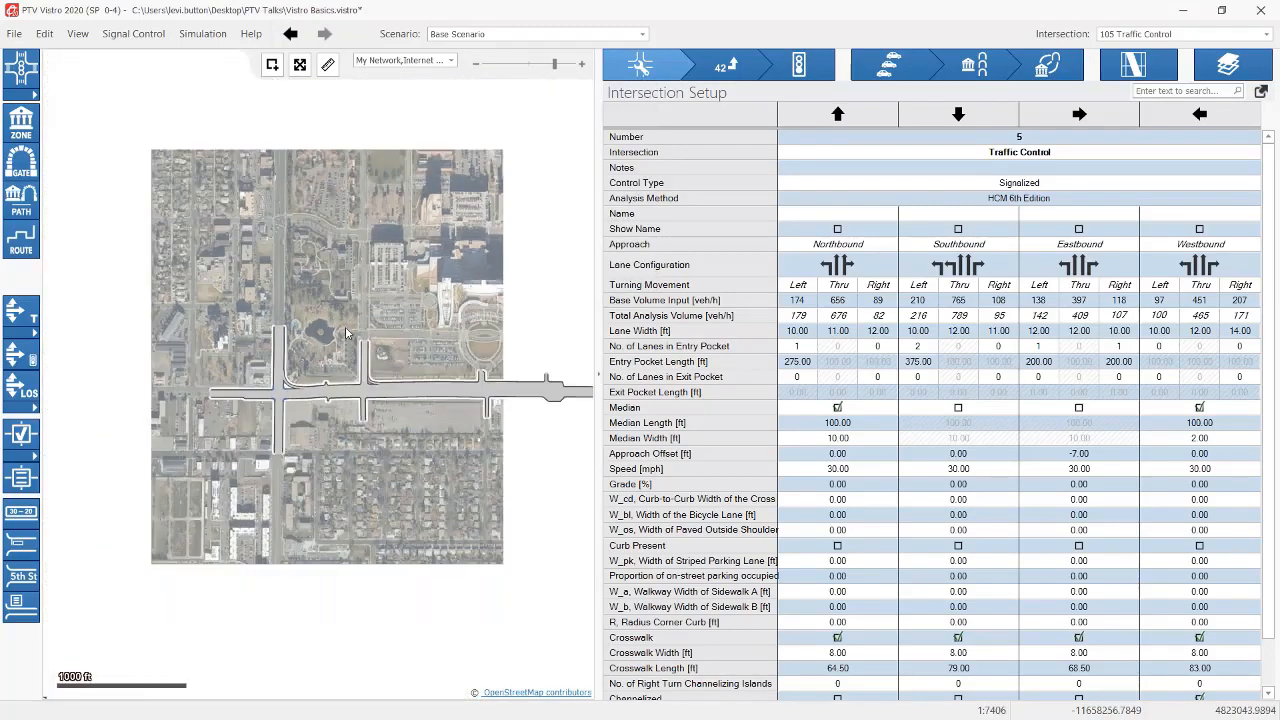
{"action": "scroll", "coordinate": [347, 333], "scroll_direction": "up", "scroll_amount": 1}
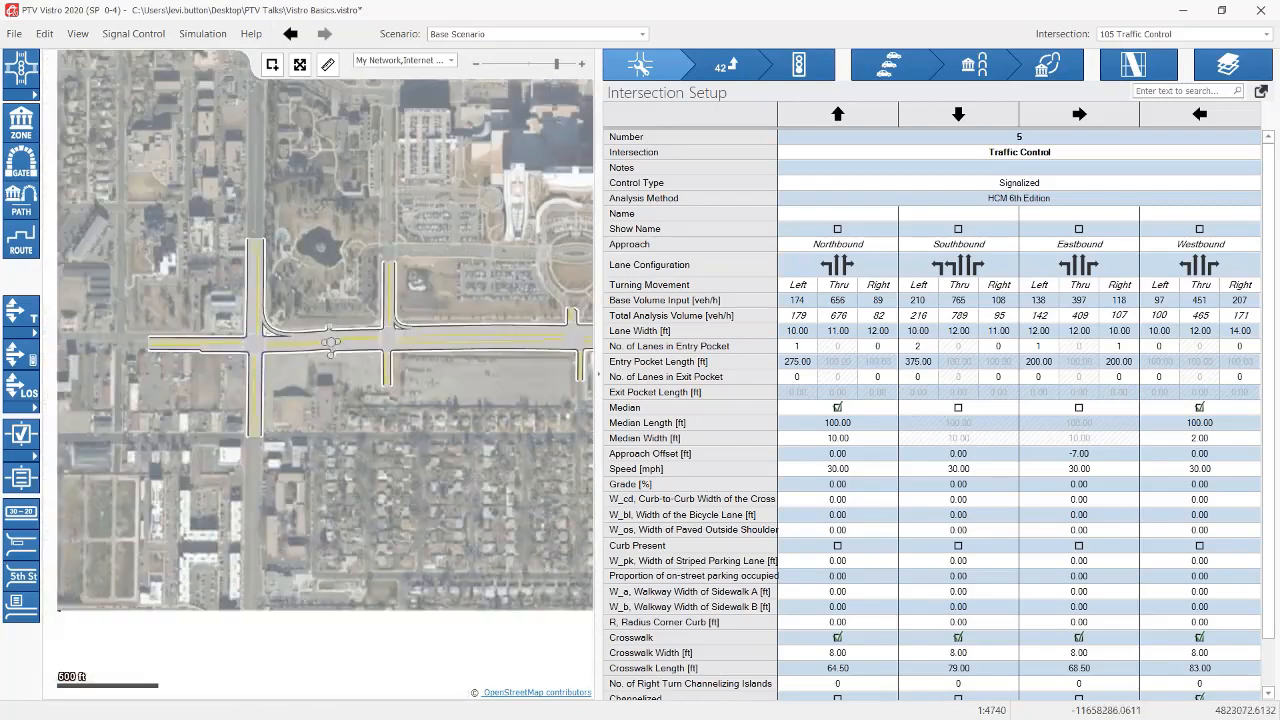
Step: Set the Internet Map layer's map type to the Bing aerials and road map option and review the layer settings
{"action": "left_click", "coordinate": [452, 61]}
{"action": "left_click", "coordinate": [480, 168]}
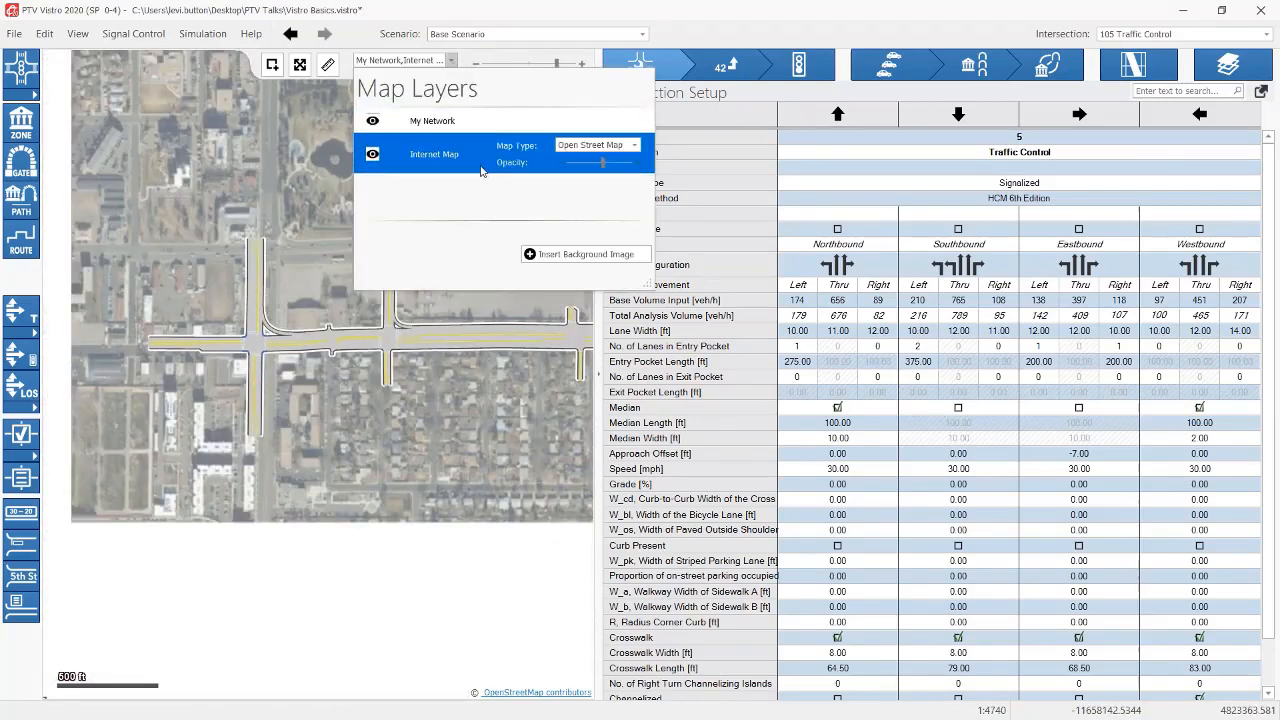
{"action": "left_click", "coordinate": [601, 145]}
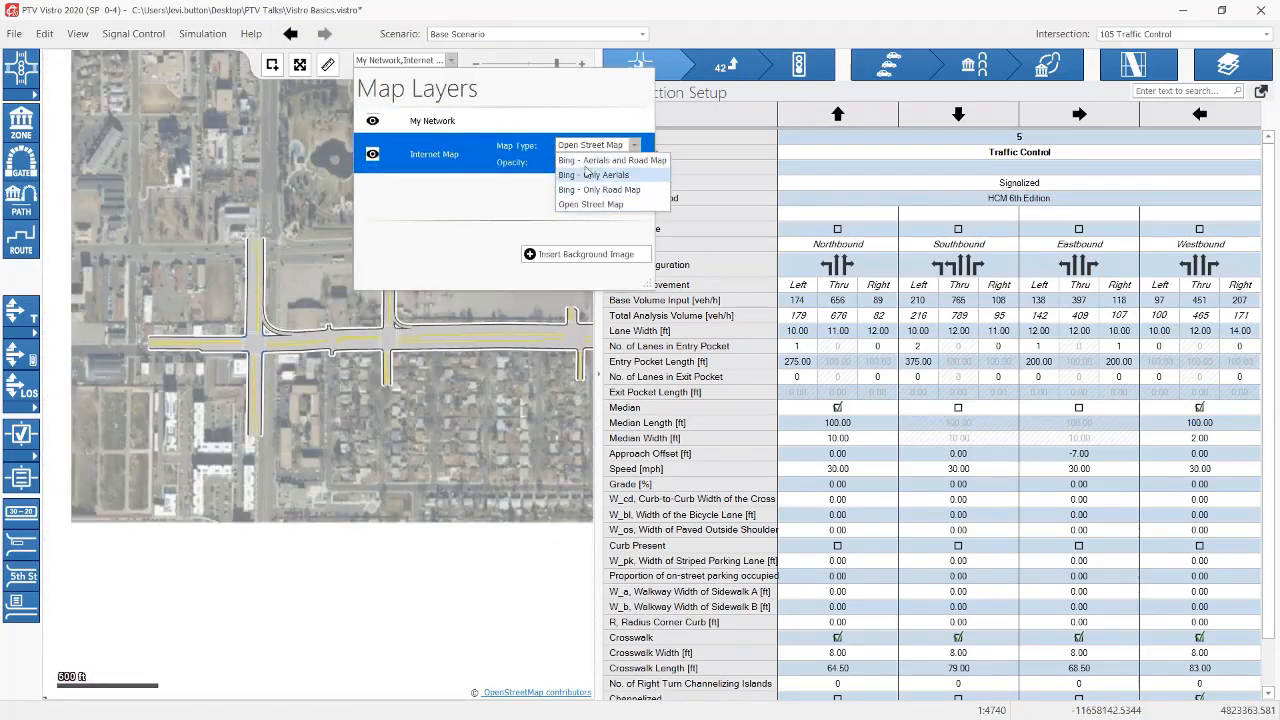
{"action": "left_click", "coordinate": [590, 160]}
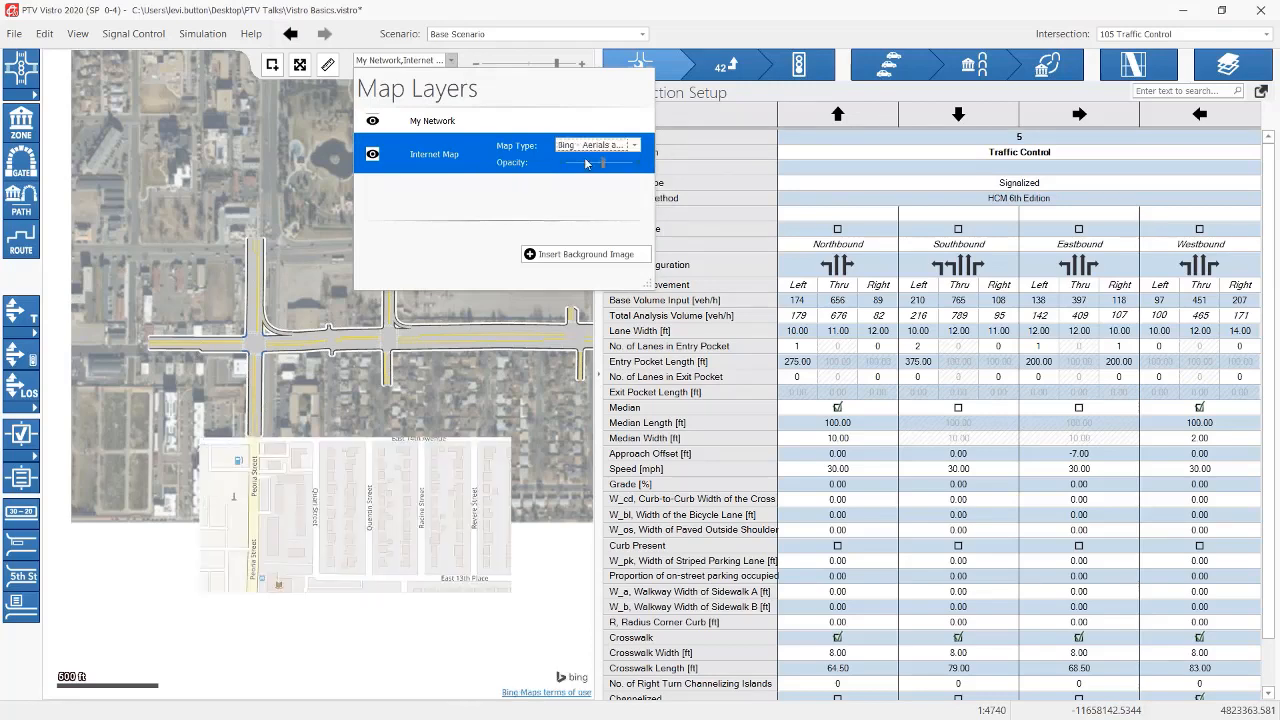
{"action": "left_click", "coordinate": [450, 124]}
{"action": "left_click", "coordinate": [453, 61]}
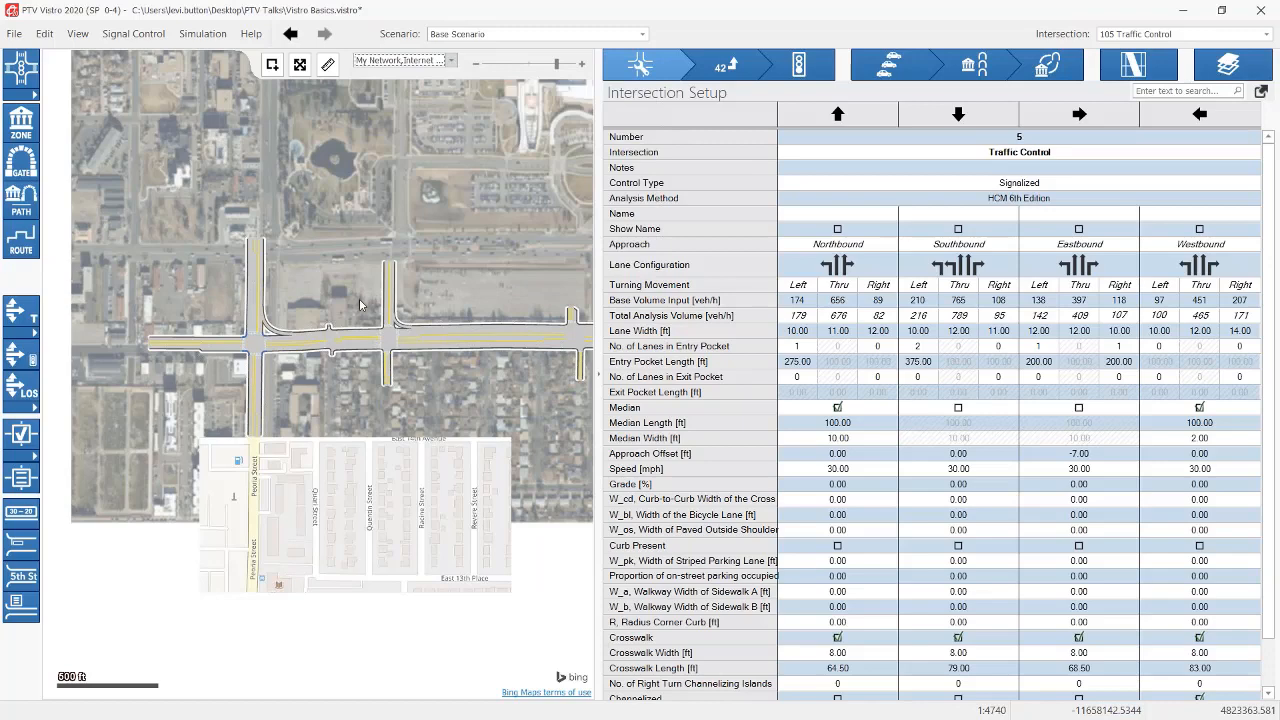
{"action": "scroll", "coordinate": [361, 305], "scroll_direction": "down", "scroll_amount": 1}
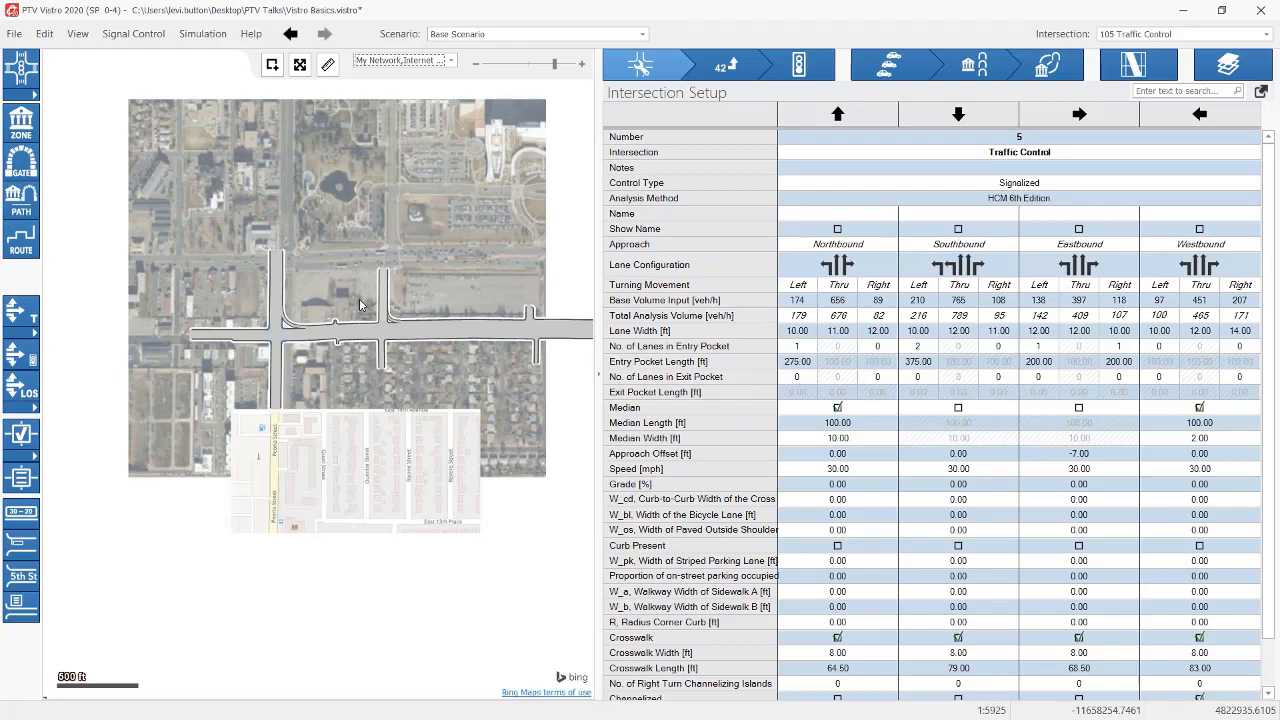
{"action": "left_click", "coordinate": [452, 61]}
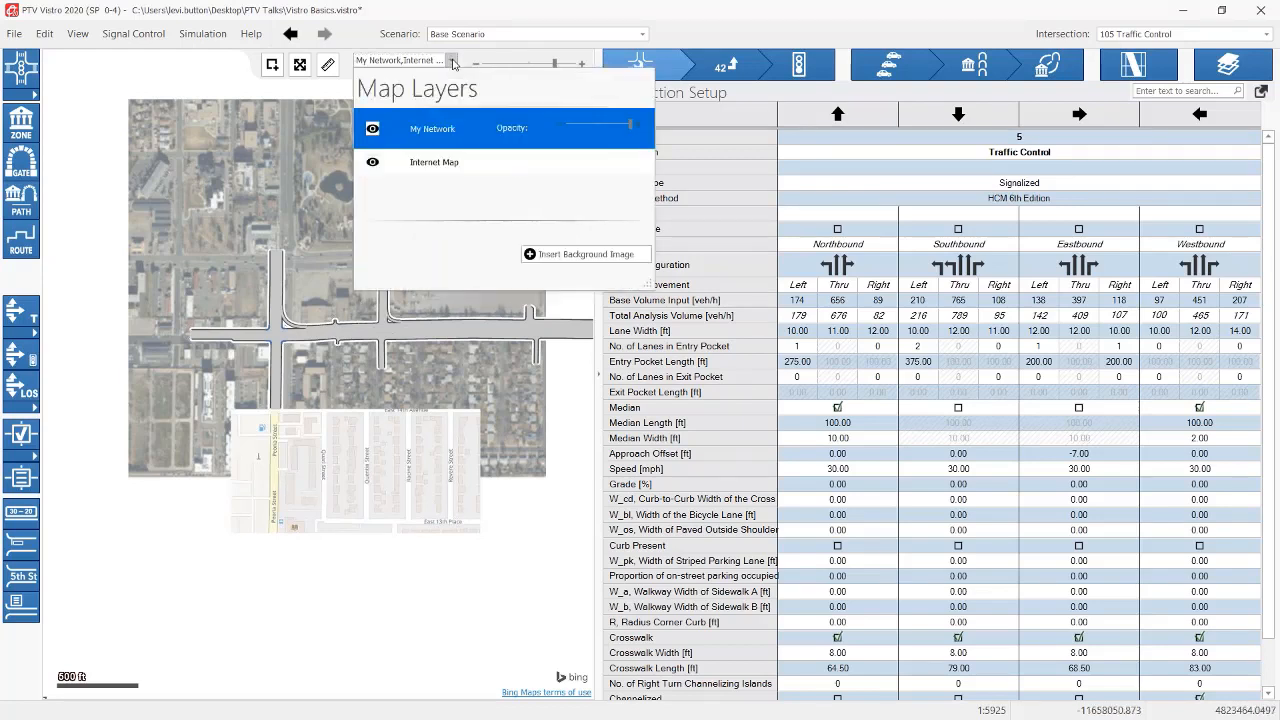
{"action": "left_click", "coordinate": [480, 162]}
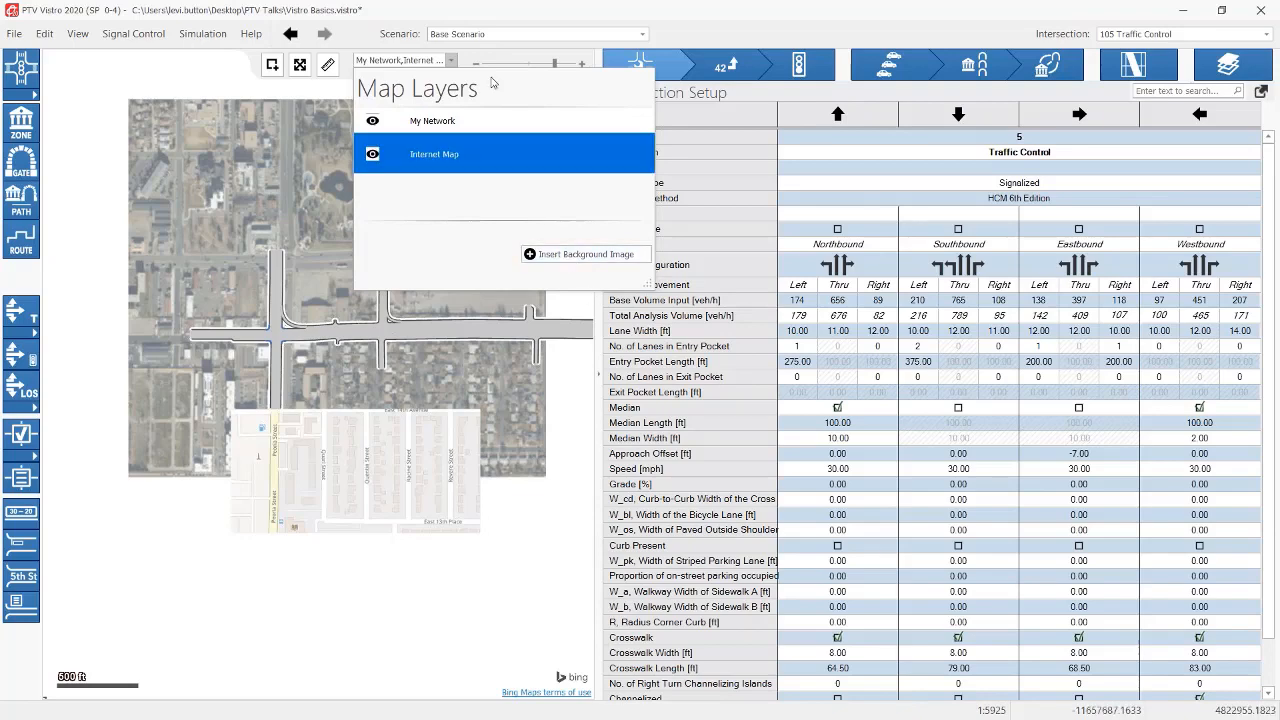
Step: Show the list of scenarios and the option for adding one, and close it without changes
{"action": "left_click", "coordinate": [495, 40]}
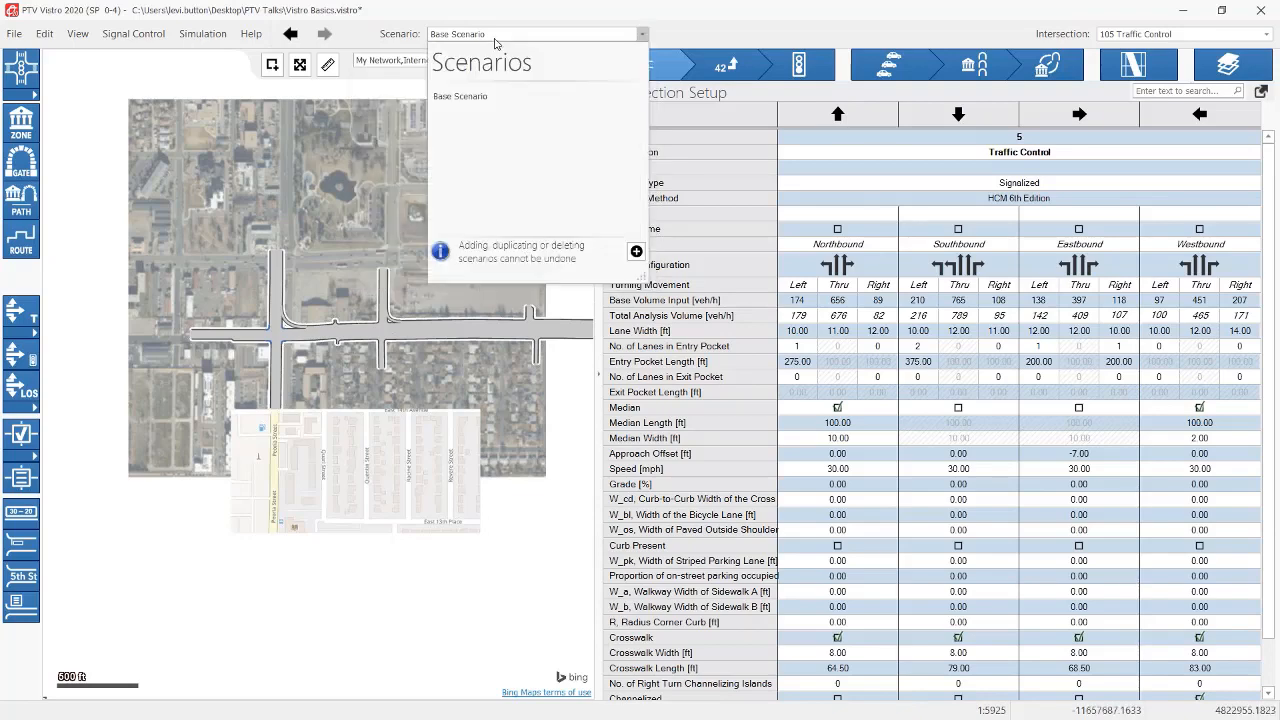
{"action": "left_click", "coordinate": [370, 205]}
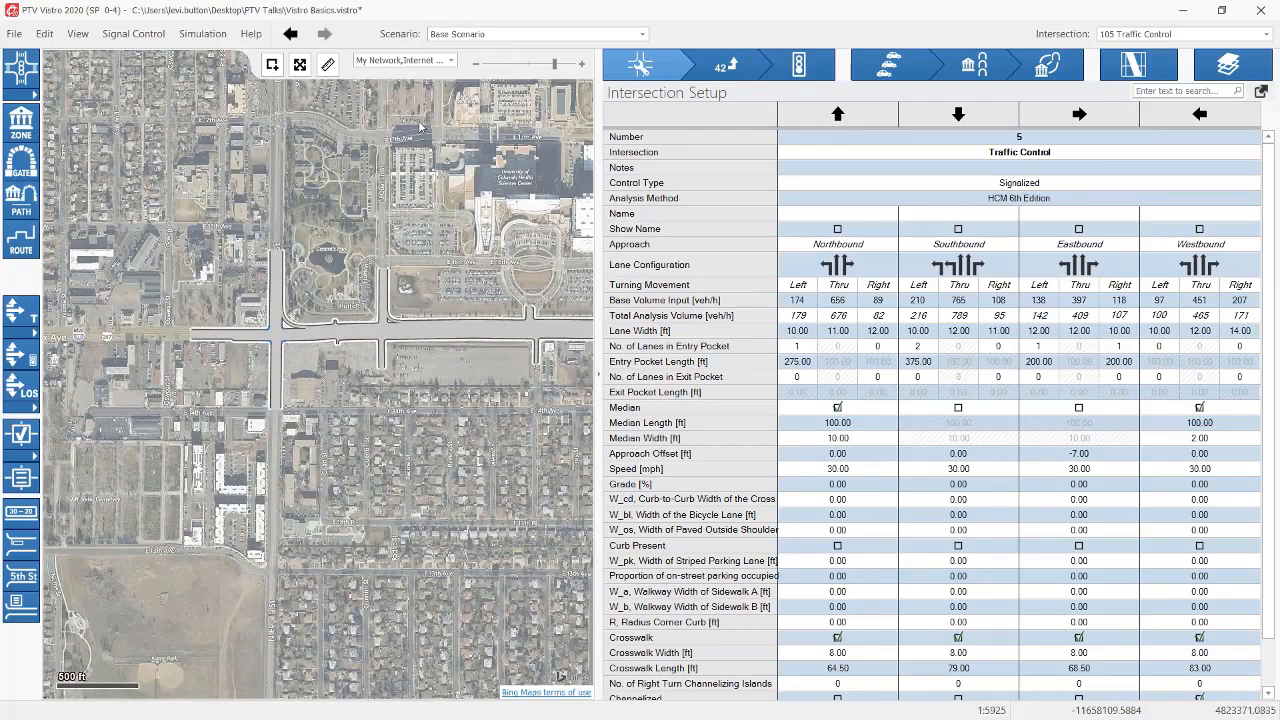
{"action": "left_click", "coordinate": [475, 36]}
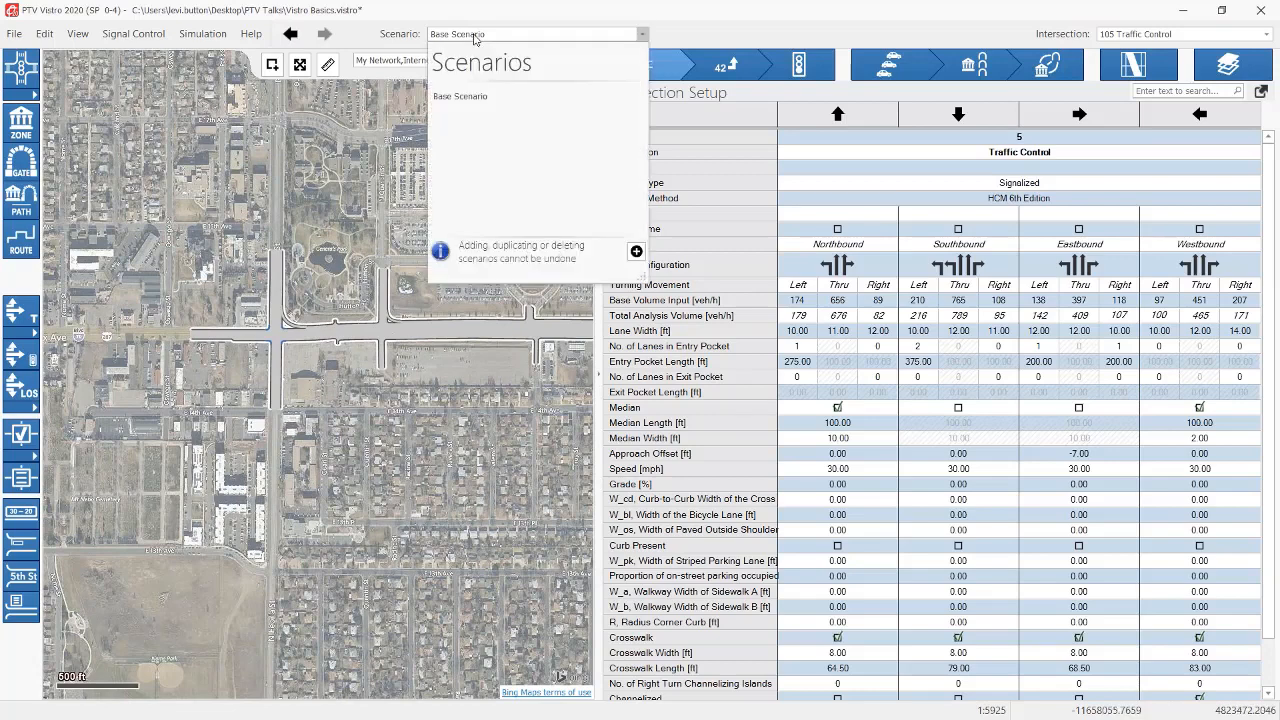
{"action": "left_click", "coordinate": [475, 36]}
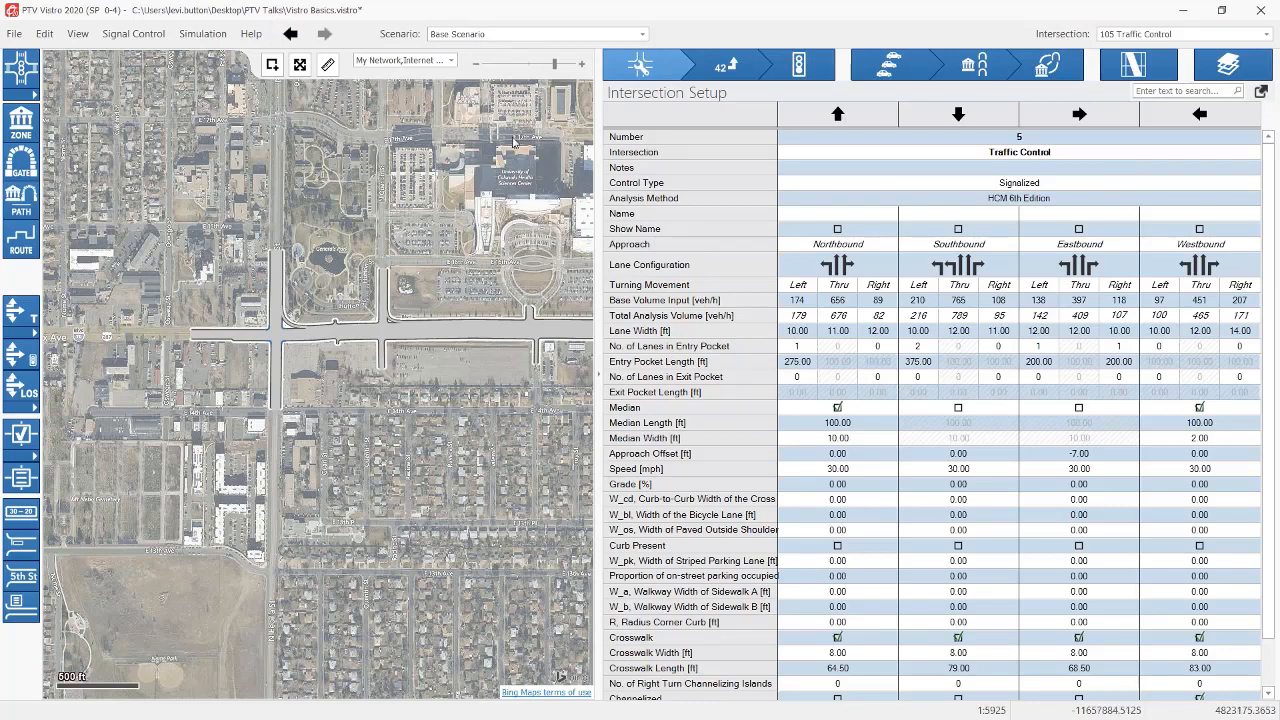
{"action": "left_click", "coordinate": [540, 38]}
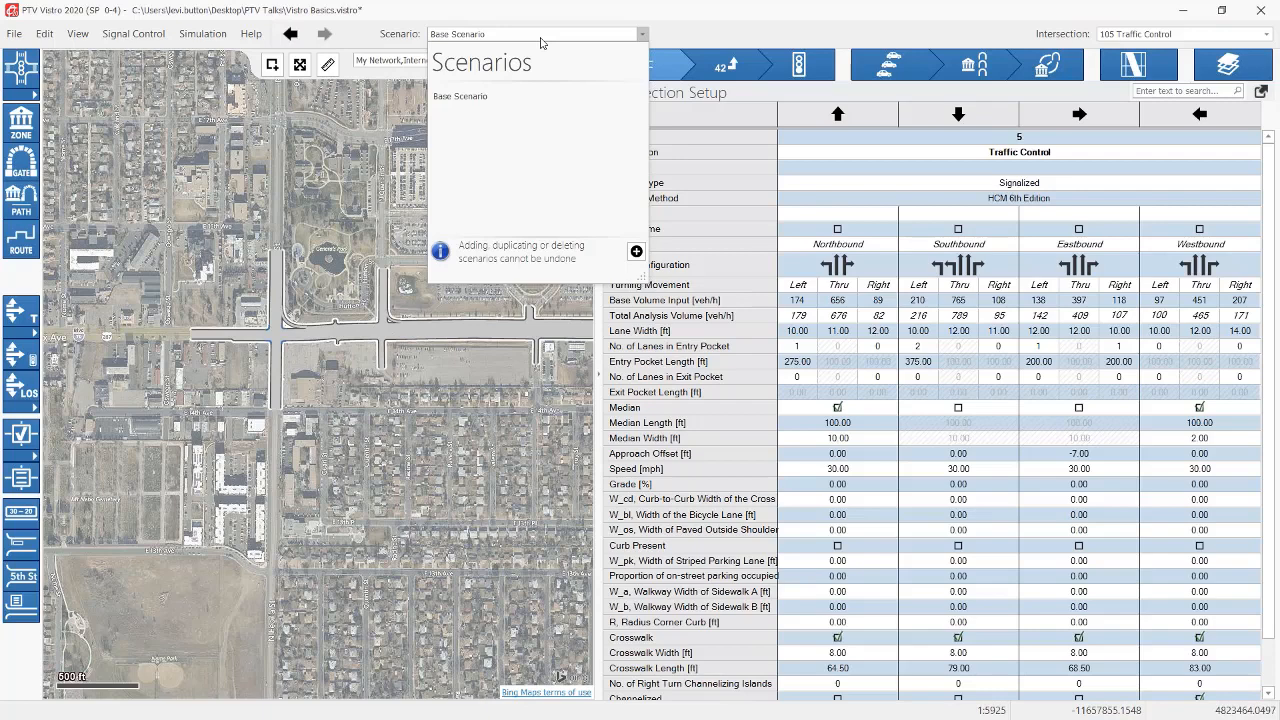
{"action": "left_click", "coordinate": [540, 42]}
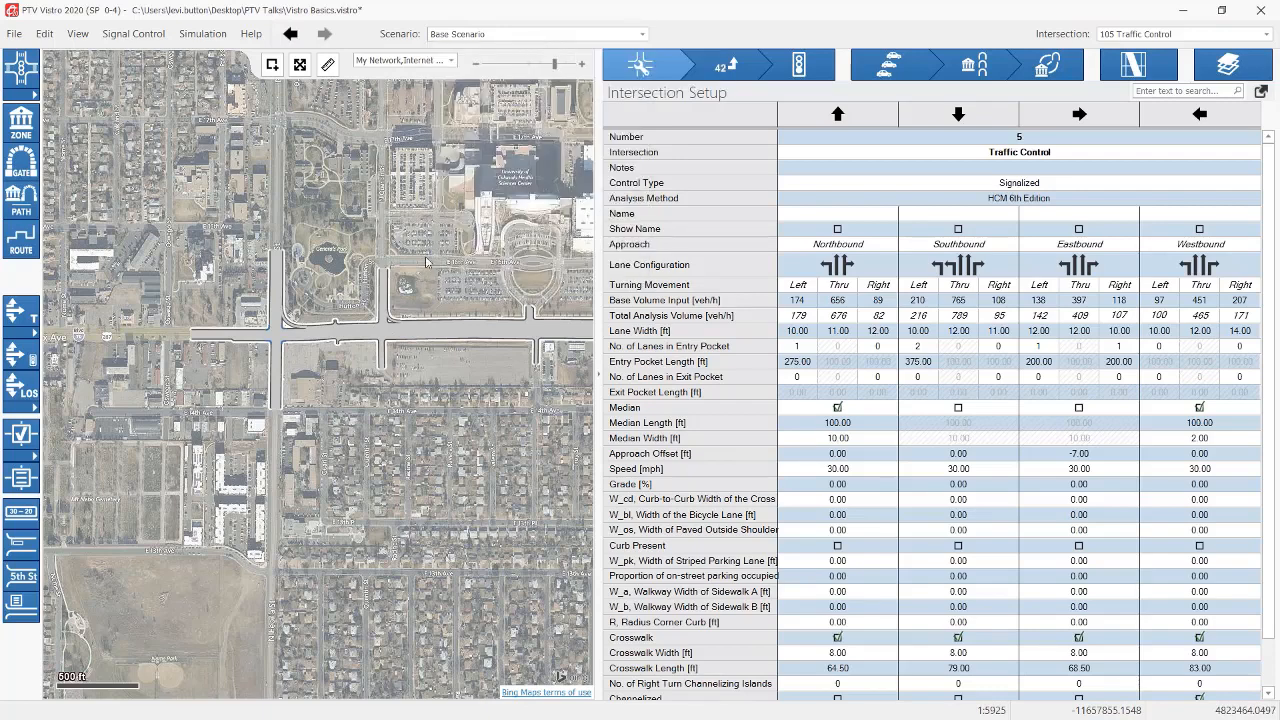
Step: Look through the Vissim simulation options and the analysis methods available for the Traffic Control intersection, keeping HCM 6th Edition
{"action": "scroll", "coordinate": [365, 300], "scroll_direction": "up", "scroll_amount": 2}
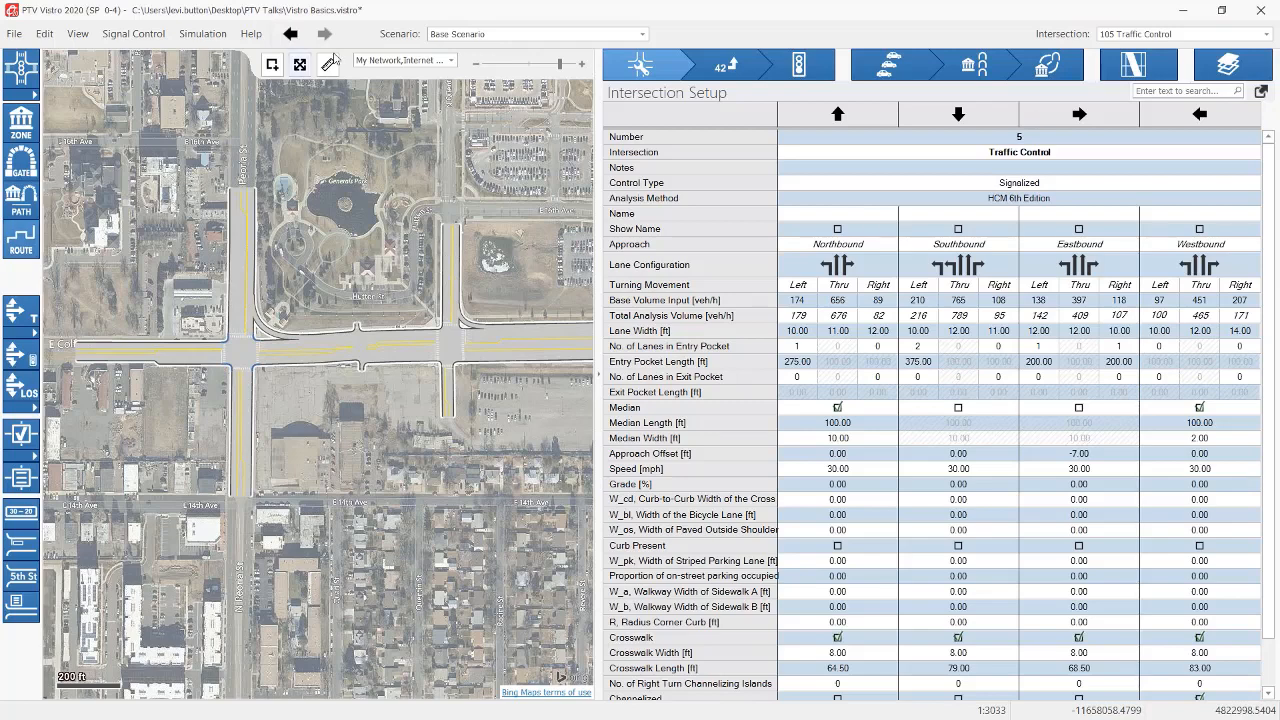
{"action": "left_click", "coordinate": [190, 35]}
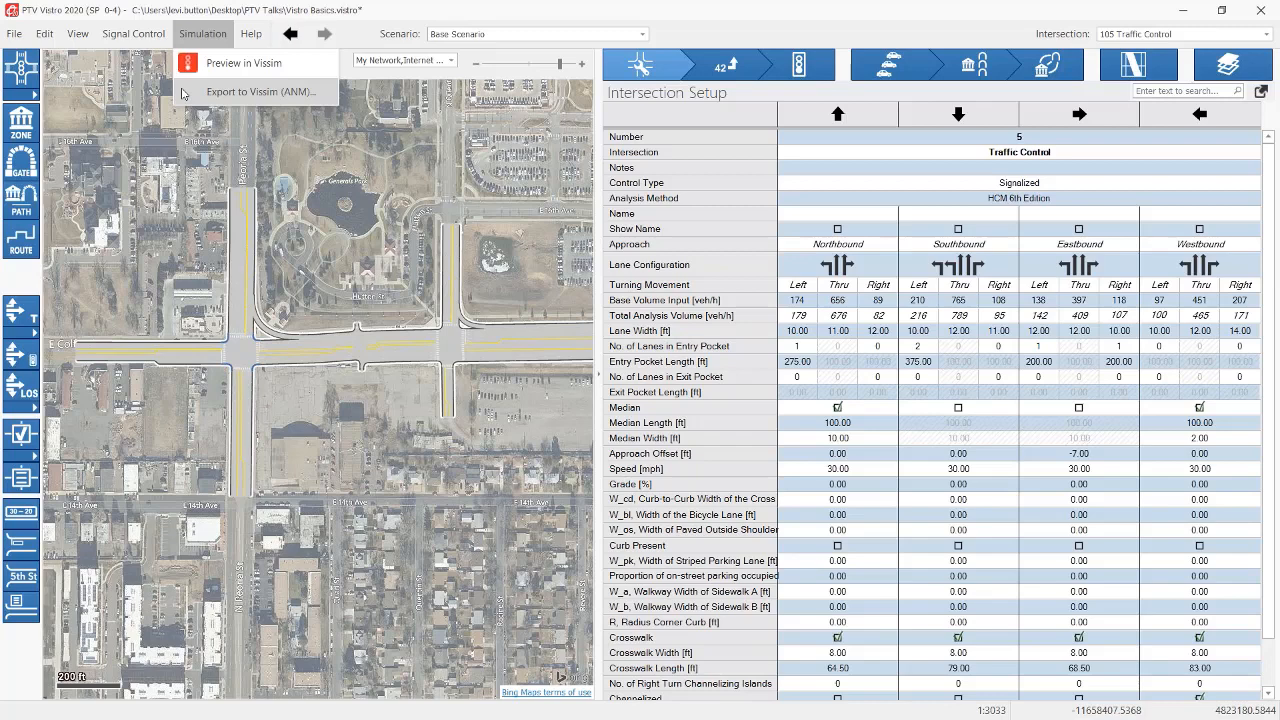
{"action": "left_click", "coordinate": [882, 200]}
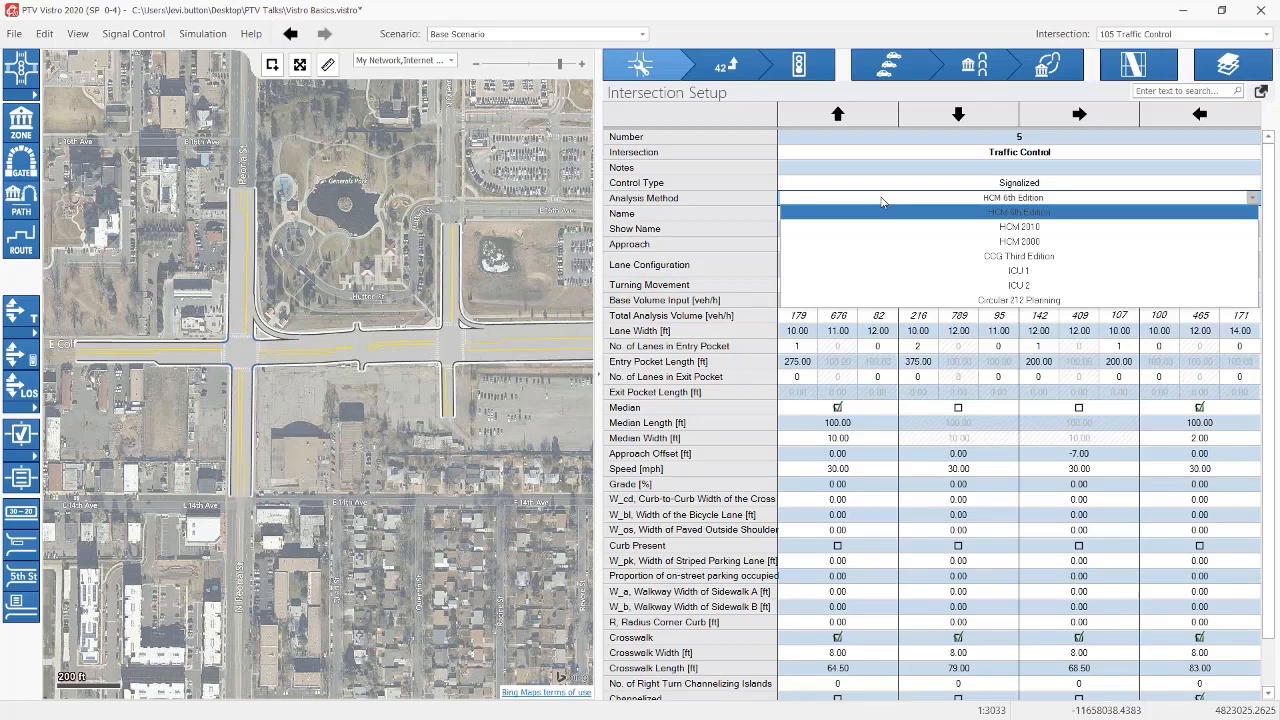
{"action": "left_click", "coordinate": [881, 202]}
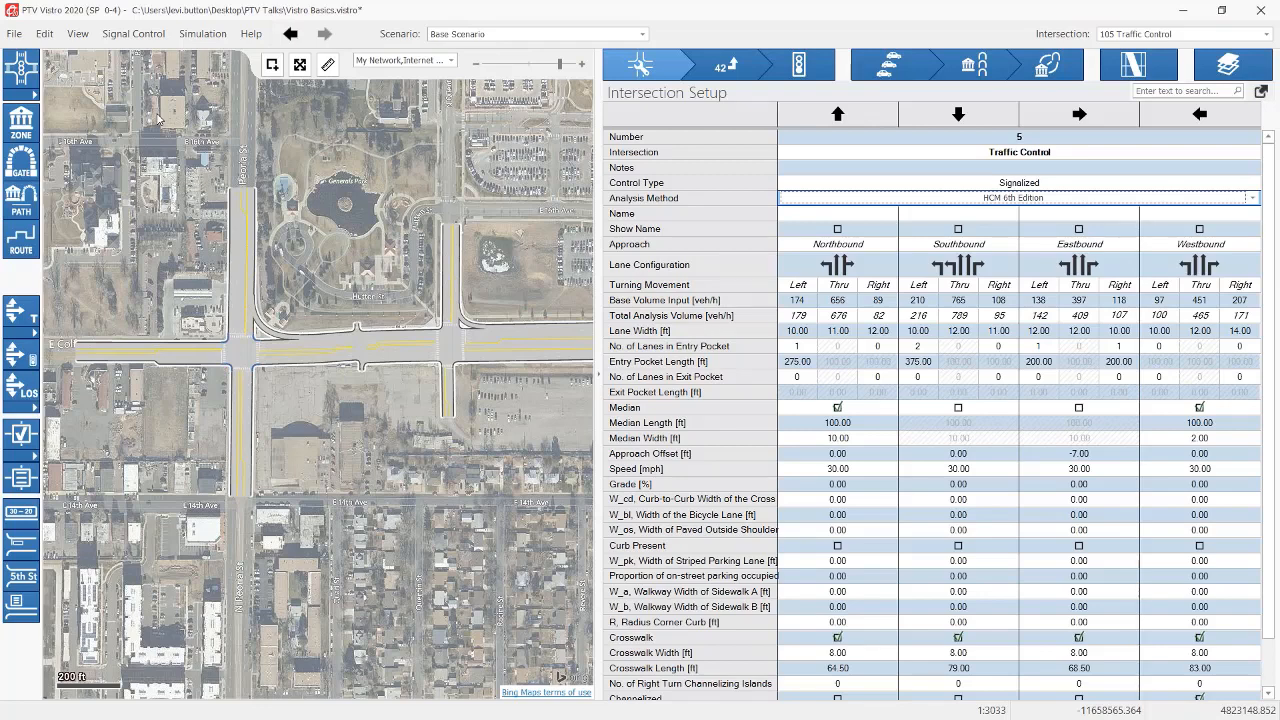
Step: Review the importable file formats and bring up the Los_Altos_03162020_Base Volume_am file in Excel as sample volume data
{"action": "left_click", "coordinate": [14, 33]}
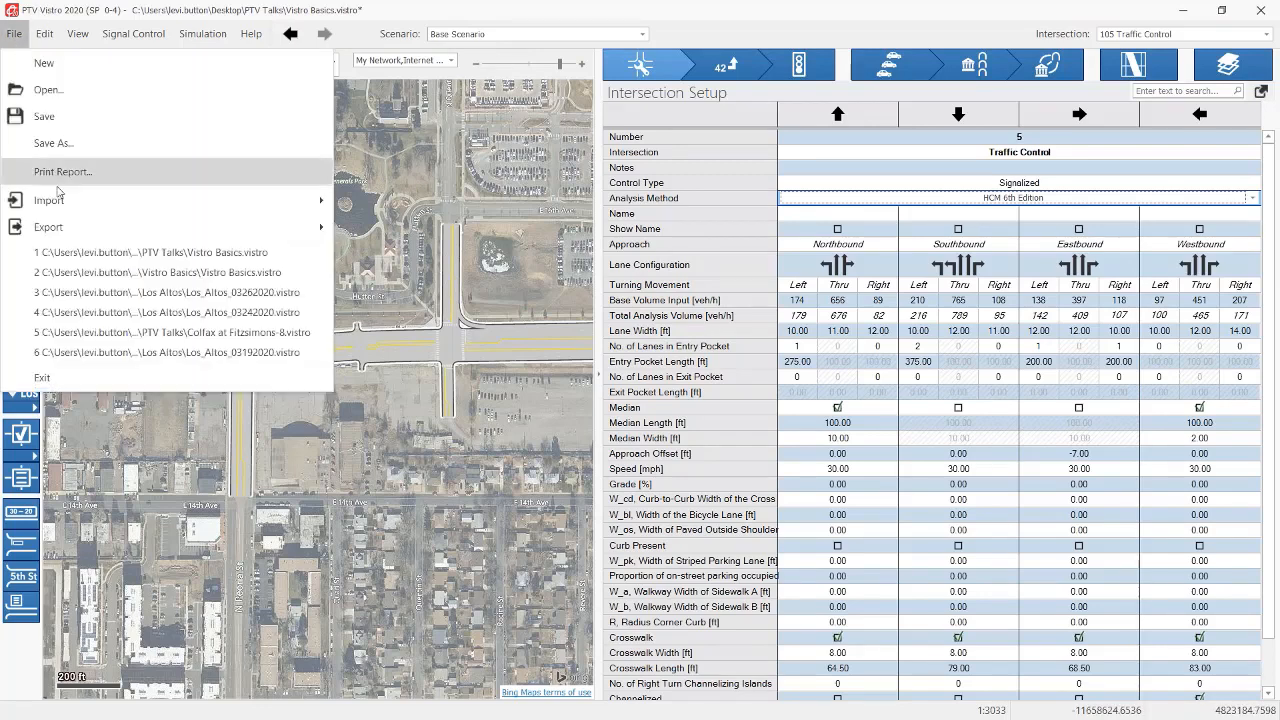
{"action": "mouse_move", "coordinate": [110, 208]}
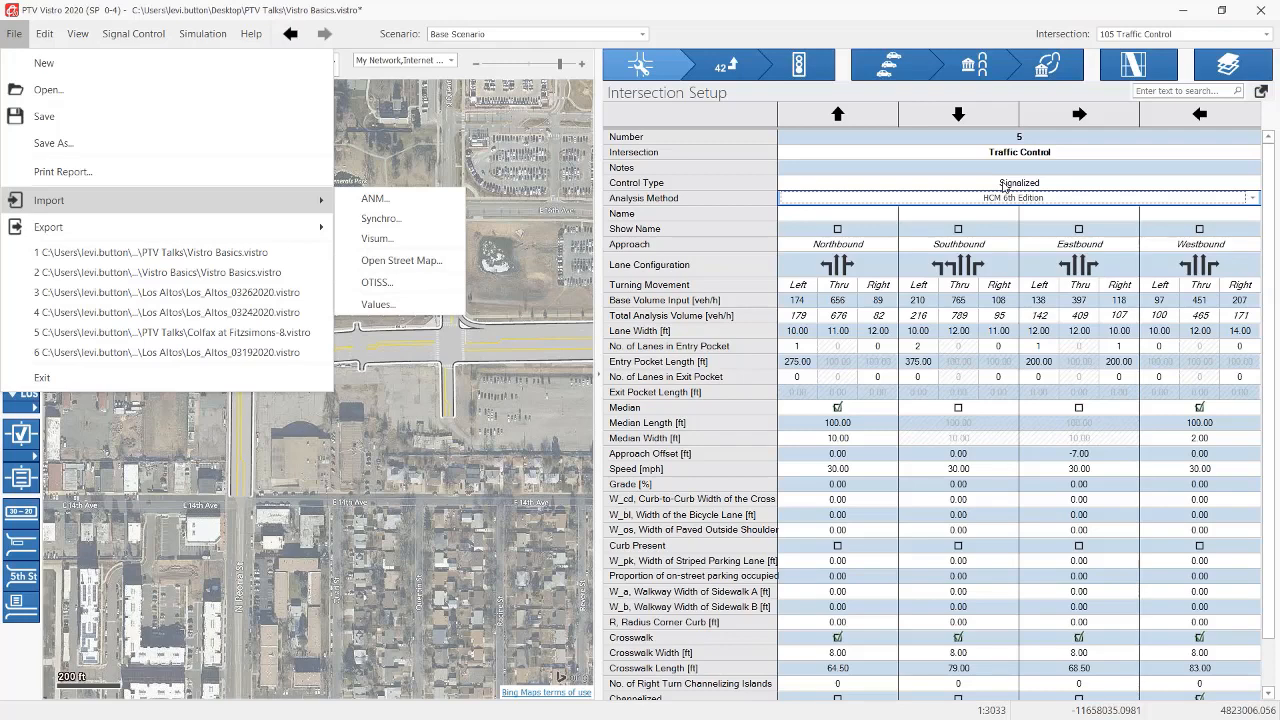
{"action": "key", "text": "super+e"}
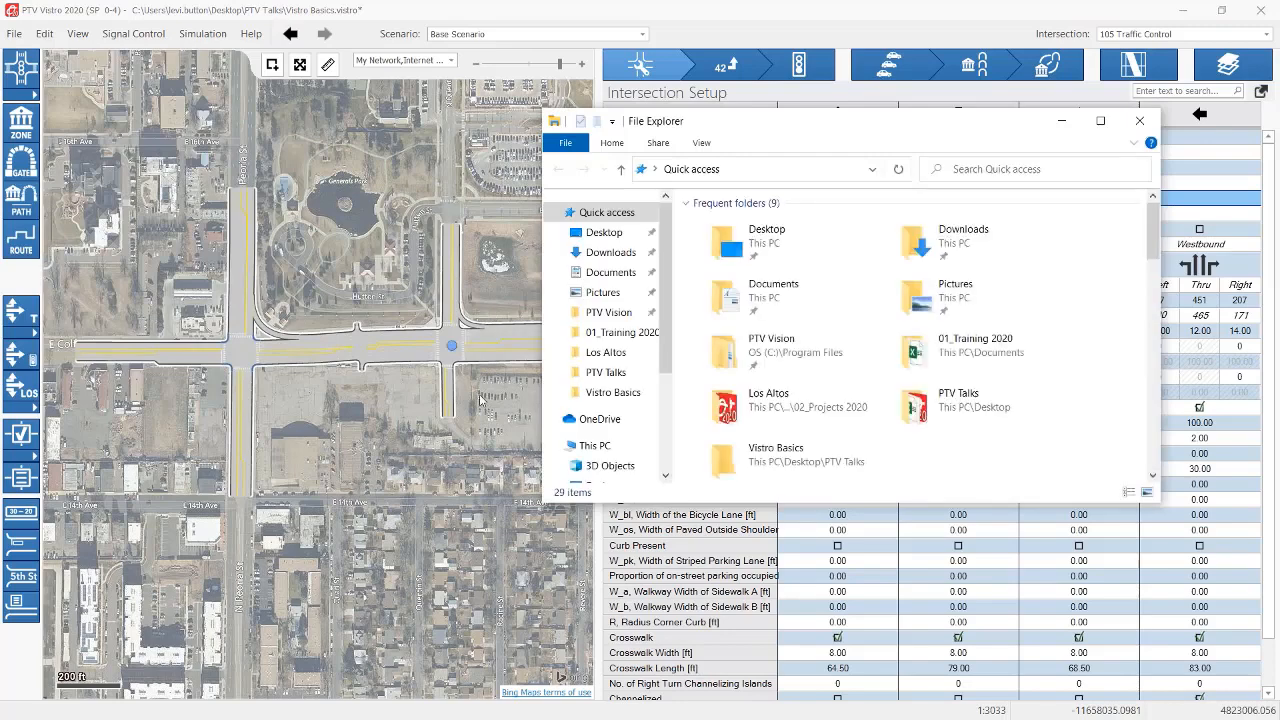
{"action": "left_click_drag", "start_coordinate": [822, 136], "coordinate": [1279, 240]}
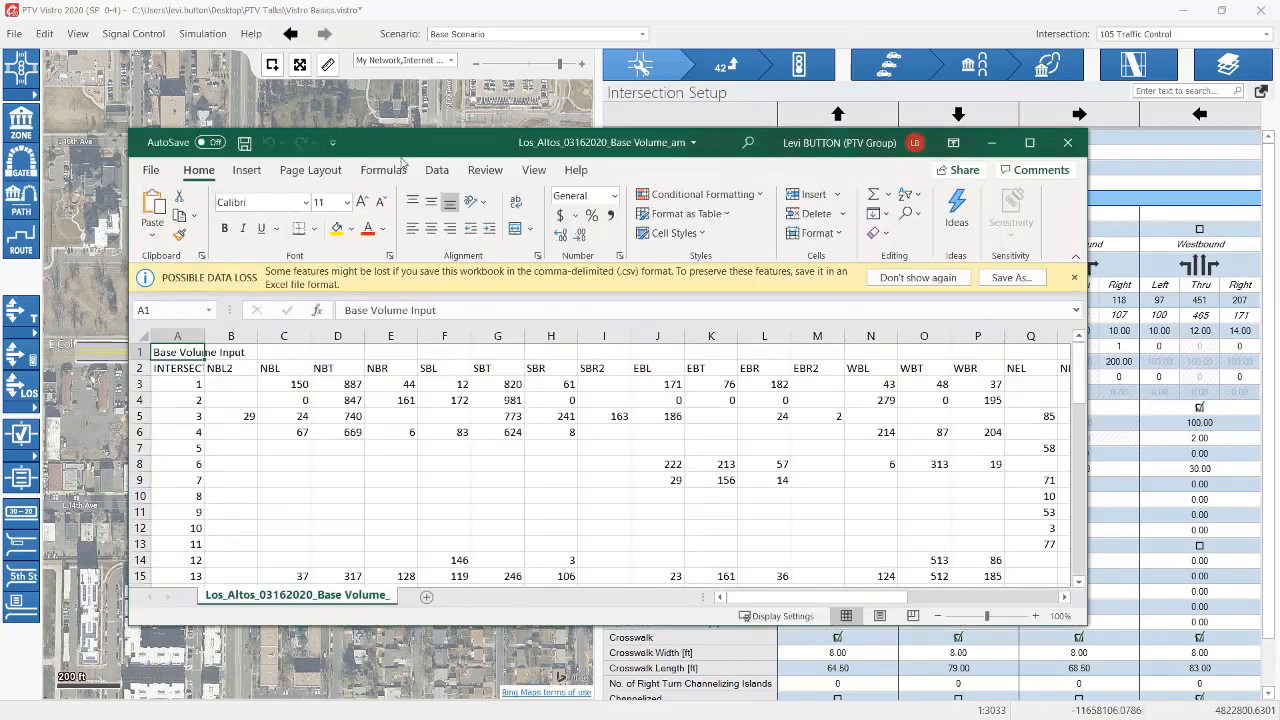
{"action": "left_click_drag", "start_coordinate": [402, 158], "coordinate": [516, 153]}
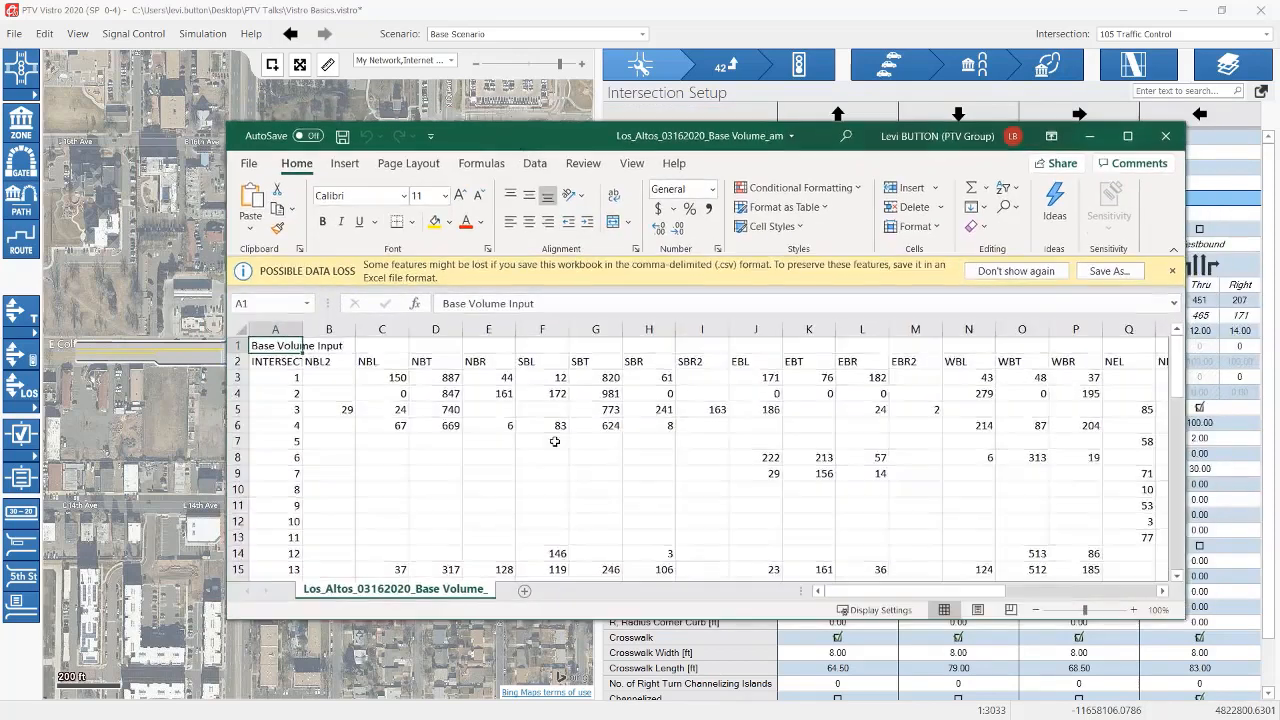
Step: Look through the turning-movement volumes per intersection in the Base Volume Input sheet and move the workbook out of view
{"action": "scroll", "coordinate": [558, 450], "scroll_direction": "down", "scroll_amount": 4}
{"action": "scroll", "coordinate": [558, 450], "scroll_direction": "up", "scroll_amount": 4}
{"action": "left_click_drag", "start_coordinate": [548, 140], "coordinate": [1279, 160]}
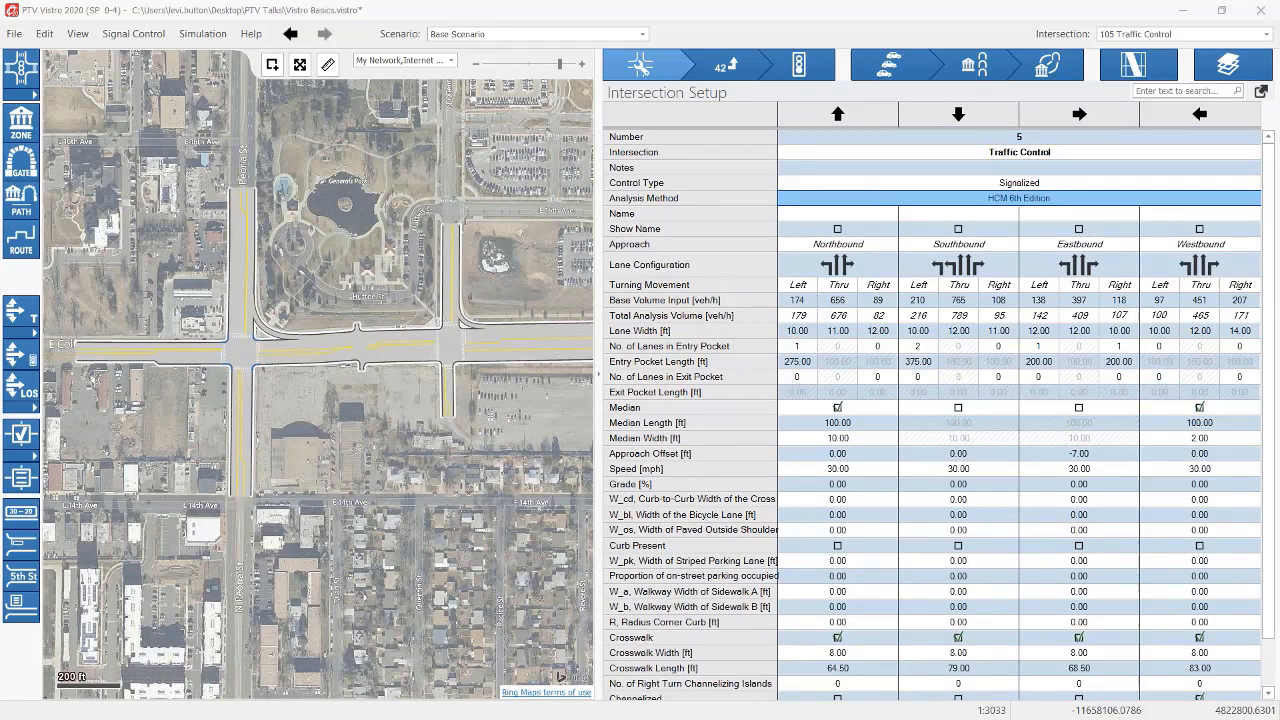
Step: Use the Snipping Tool to capture the header and first rows of the Base Volume Input sheet
{"action": "left_click_drag", "start_coordinate": [700, 144], "coordinate": [1279, 255]}
{"action": "key", "text": "ctrl+n"}
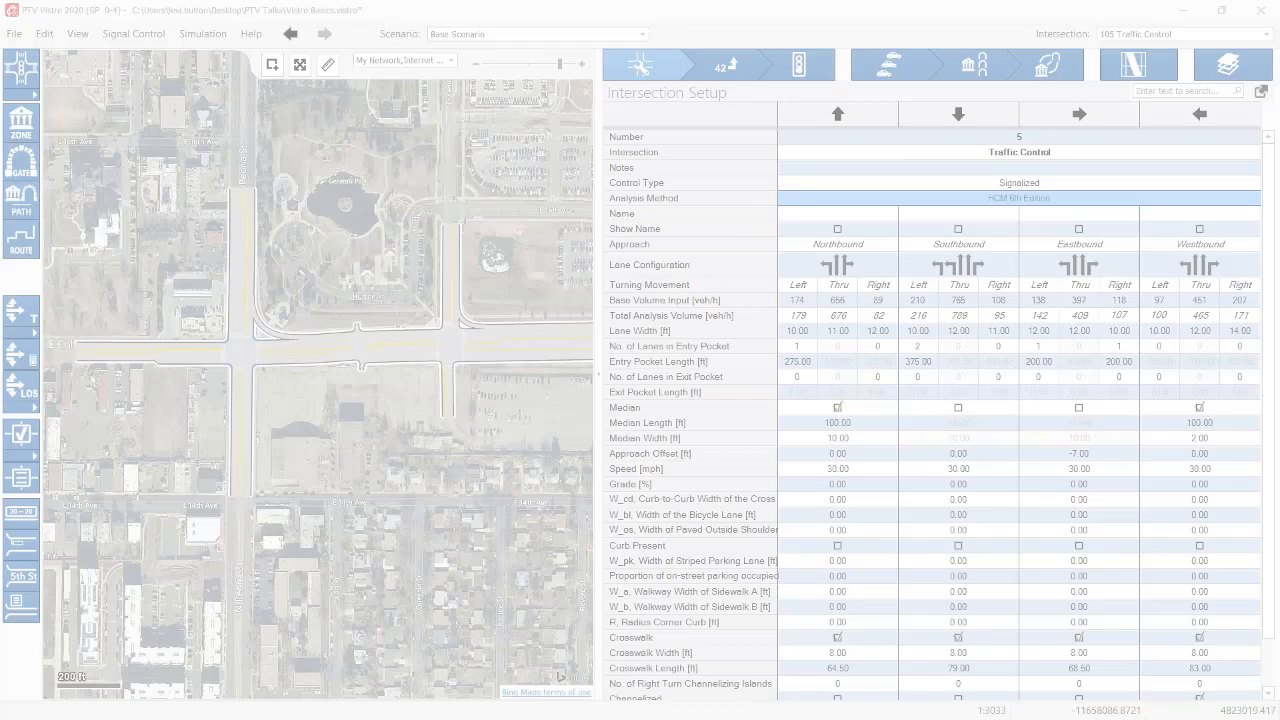
{"action": "key", "text": "Escape"}
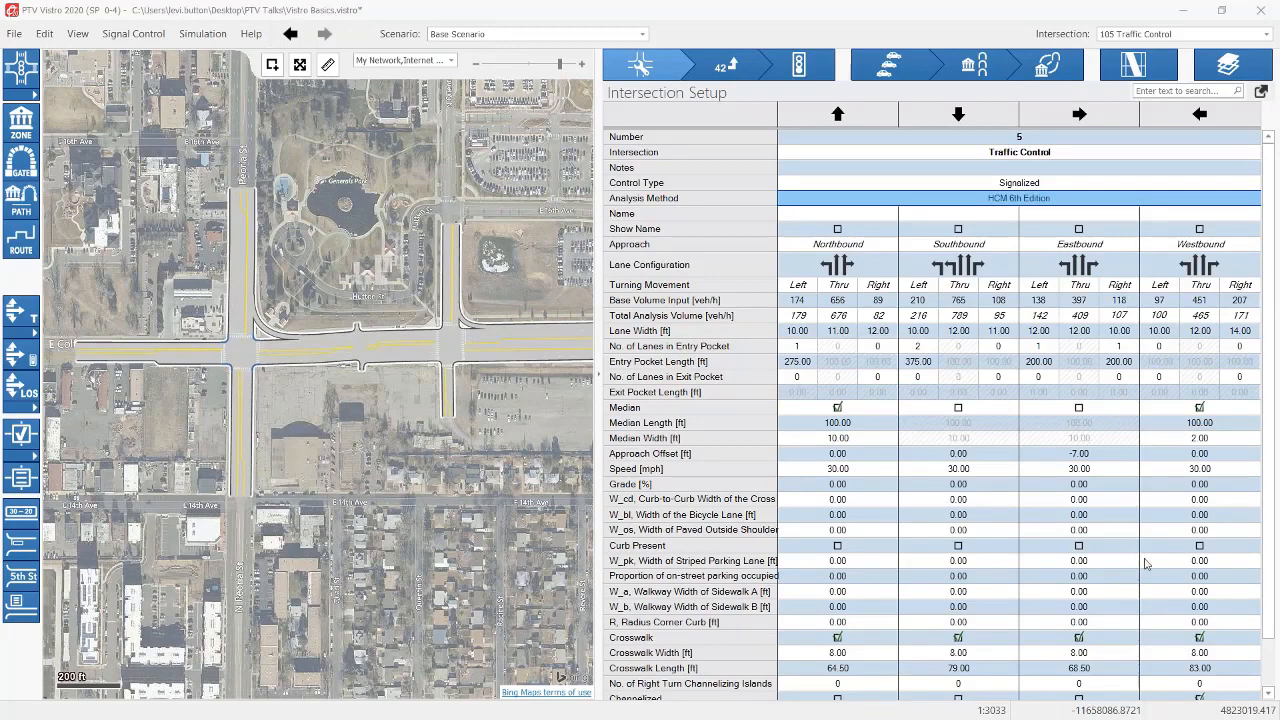
Step: Show the available export formats, such as Vissim (ANM), Synchro and OTISS, and close the list without exporting
{"action": "left_click", "coordinate": [16, 38]}
{"action": "mouse_move", "coordinate": [108, 237]}
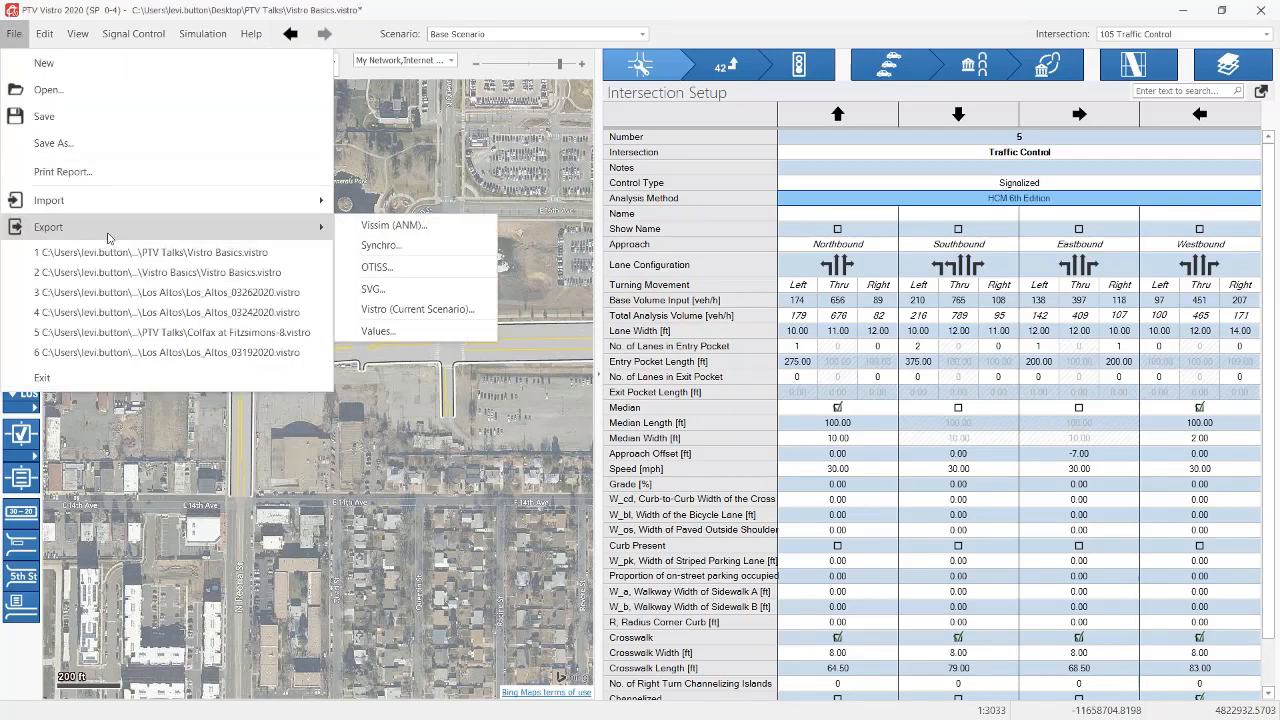
{"action": "left_click", "coordinate": [1180, 250]}
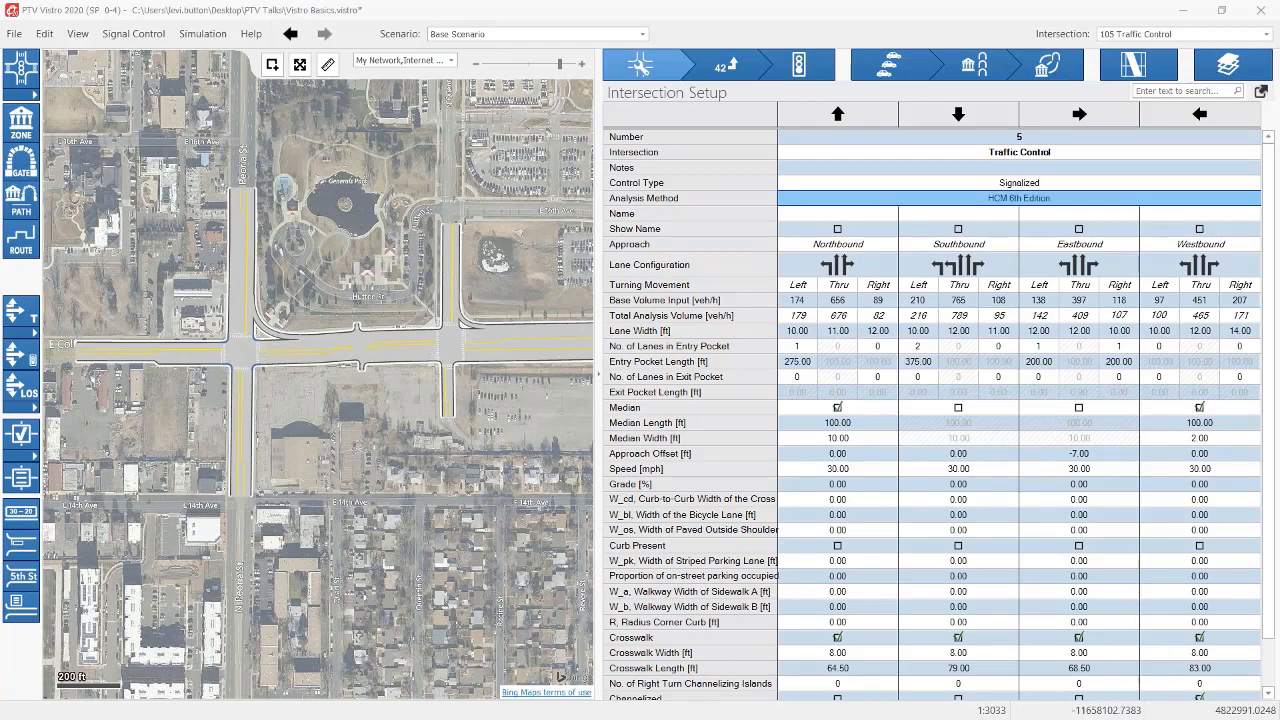
Step: Bring the snip of the base volume table into view, narrow its window, and close it without saving
{"action": "left_click_drag", "start_coordinate": [1279, 640], "coordinate": [820, 341]}
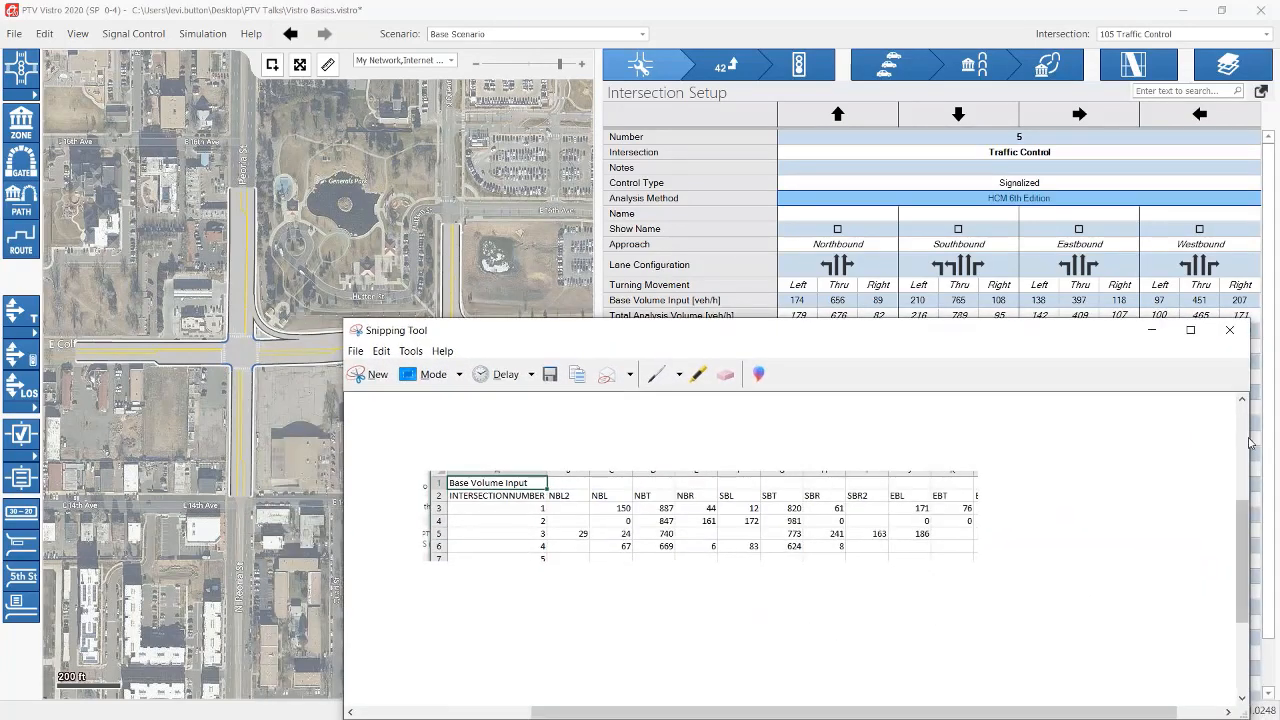
{"action": "left_click_drag", "start_coordinate": [1249, 442], "coordinate": [1062, 461]}
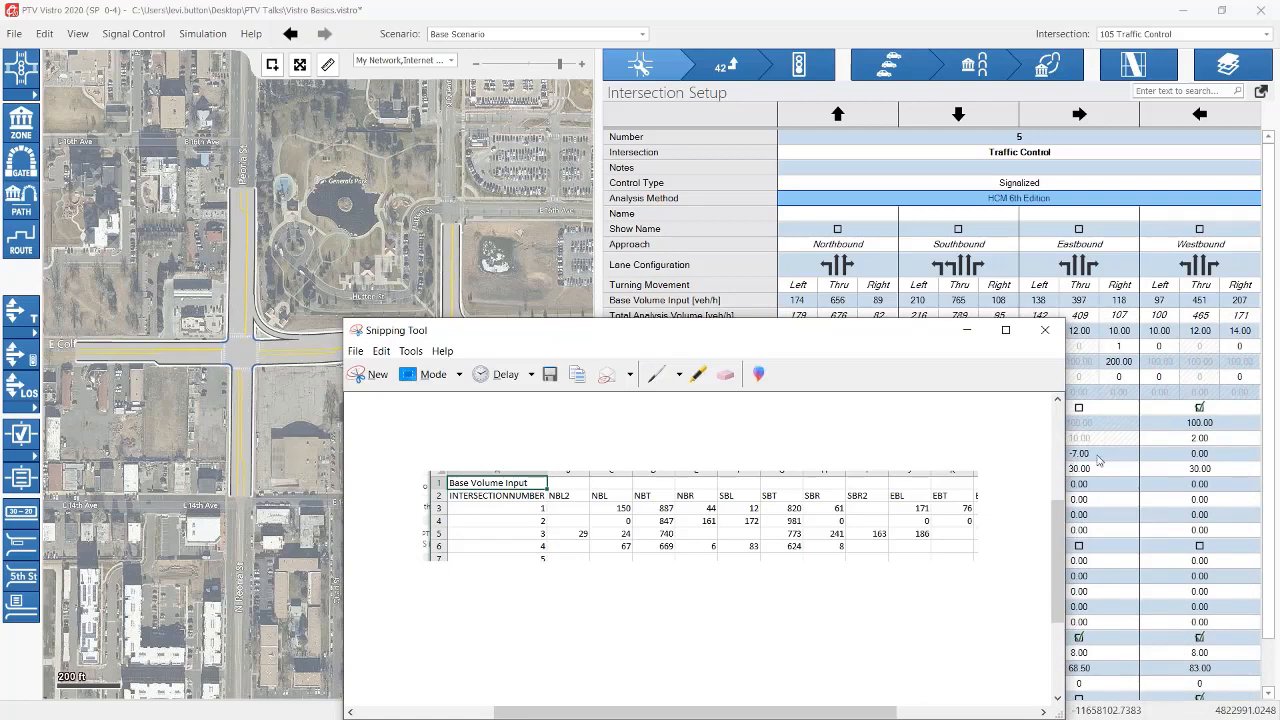
{"action": "left_click", "coordinate": [1043, 345]}
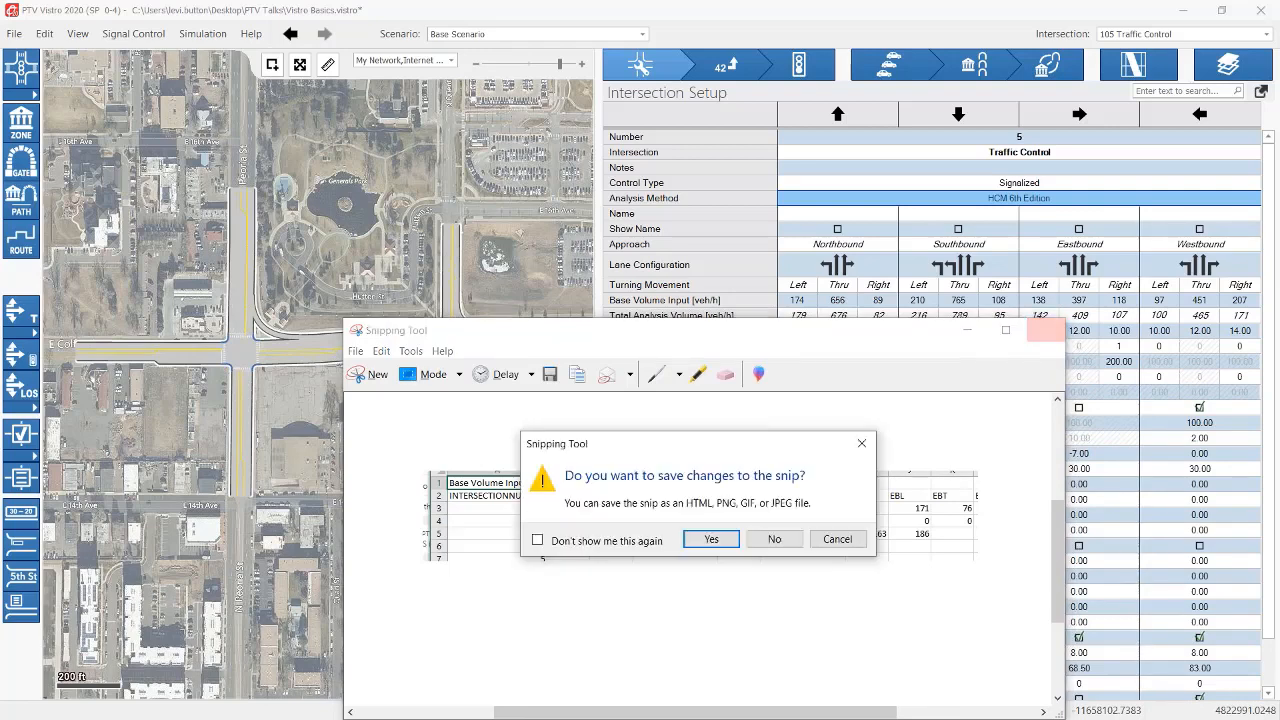
{"action": "left_click", "coordinate": [775, 541]}
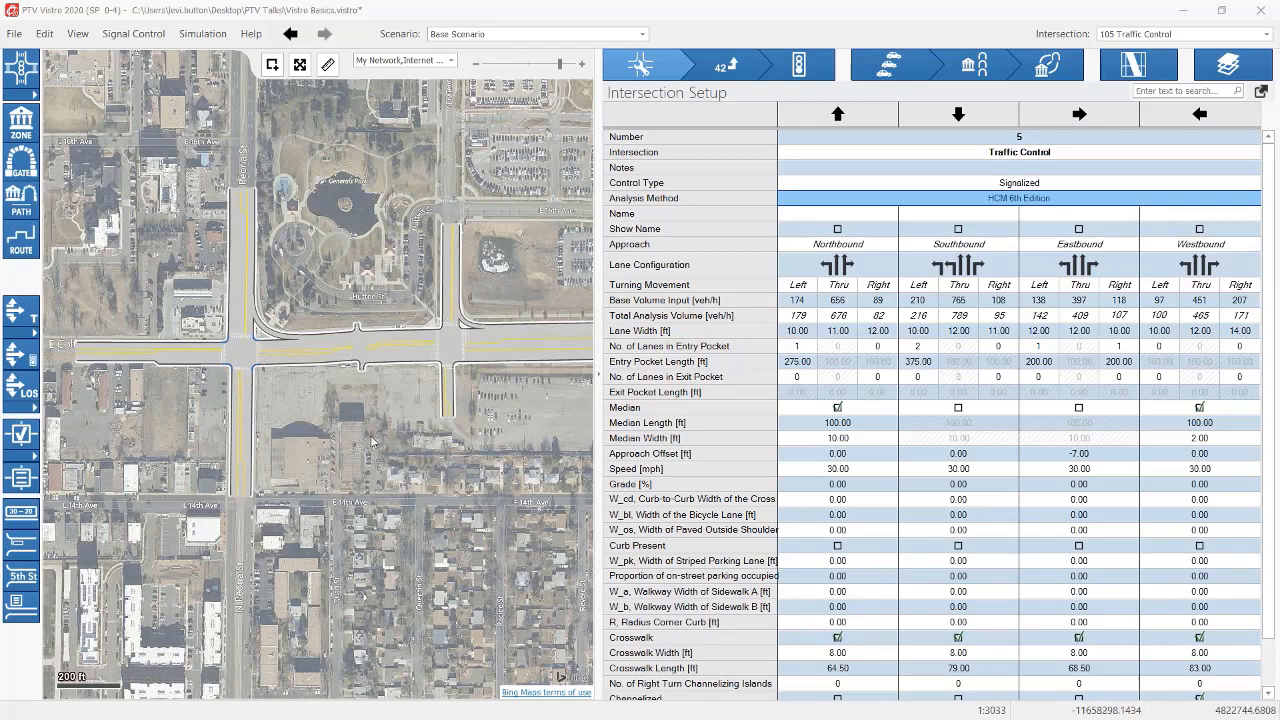
Step: Point out the report printing option without using it and glance through the Intersection Setup table
{"action": "left_click", "coordinate": [15, 34]}
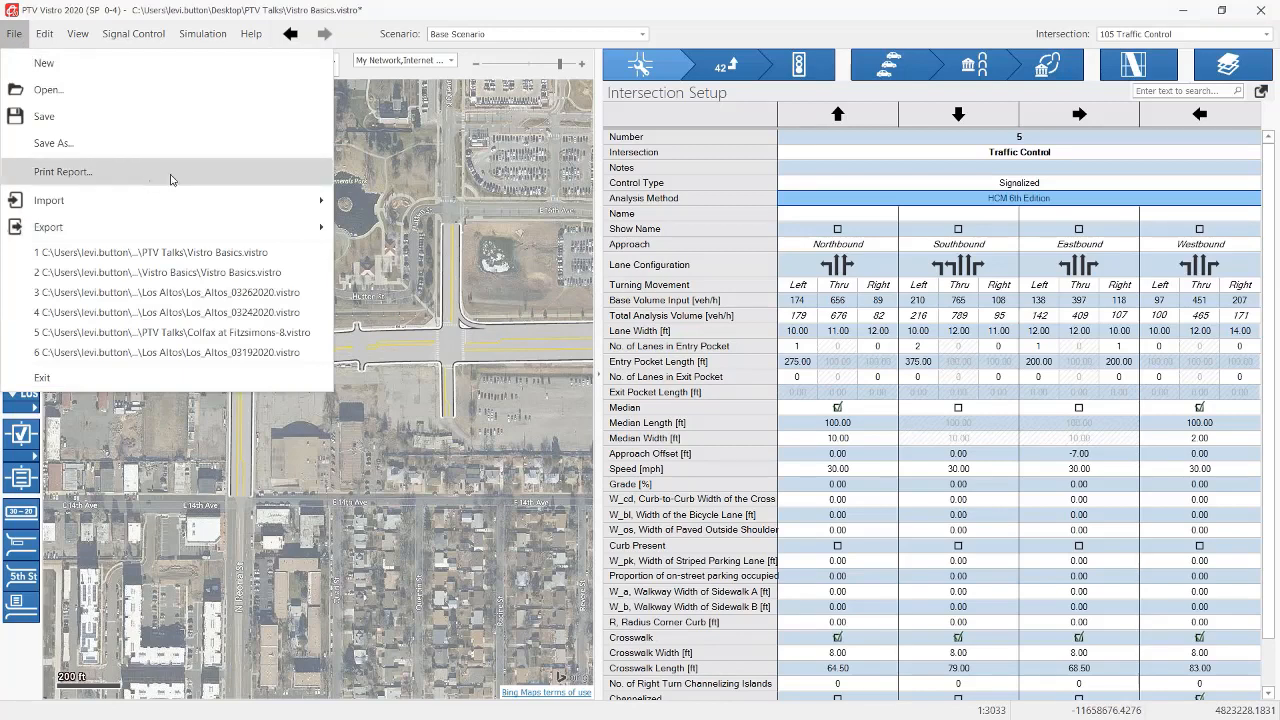
{"action": "left_click", "coordinate": [432, 185]}
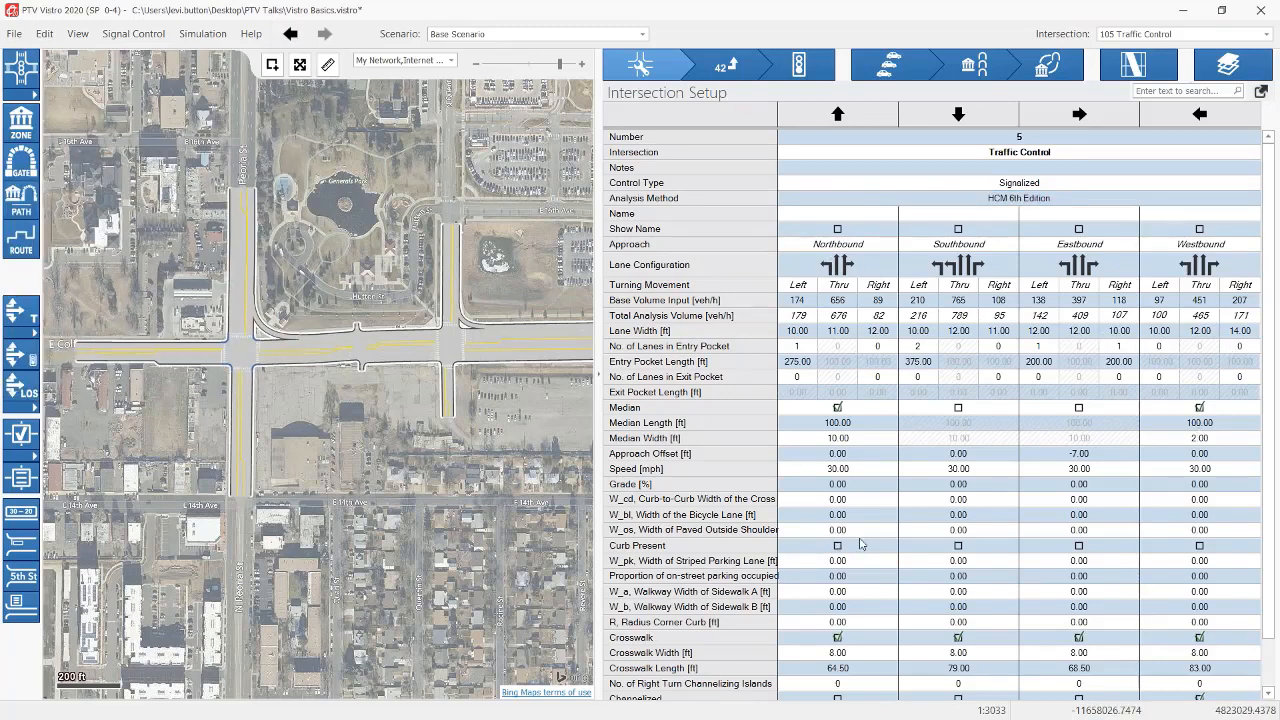
{"action": "scroll", "coordinate": [860, 544], "scroll_direction": "down", "scroll_amount": 1}
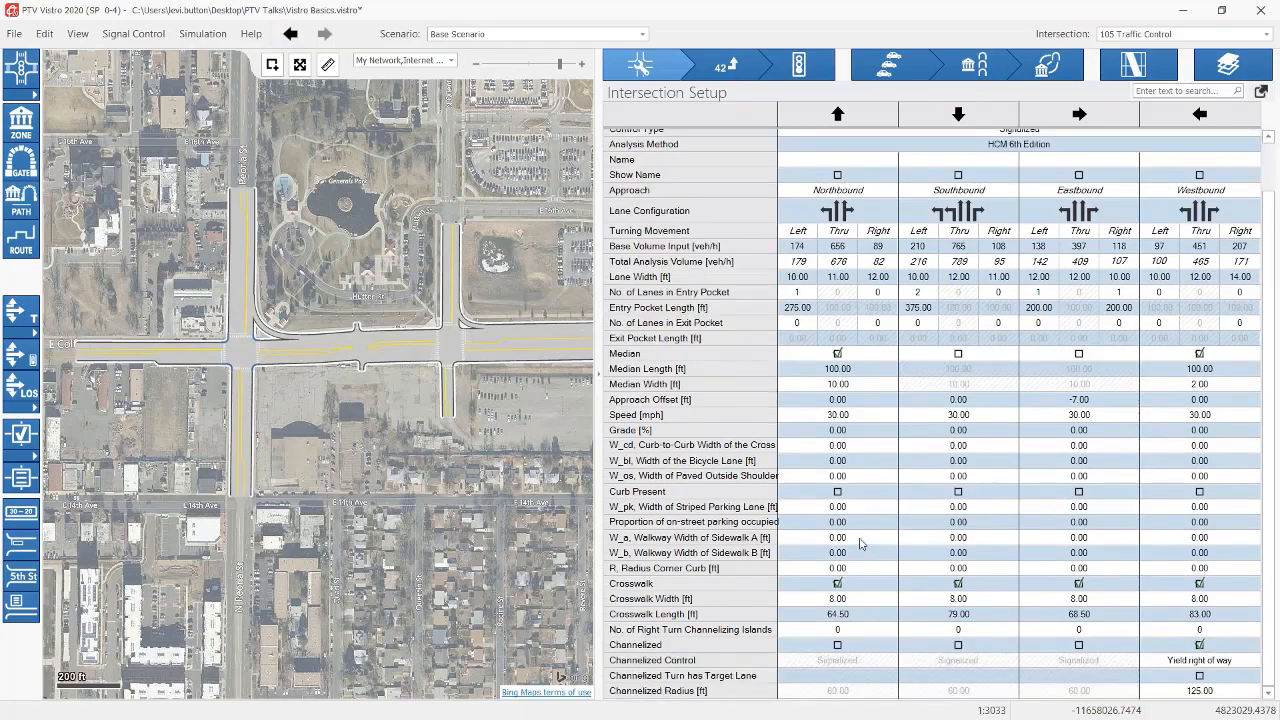
{"action": "scroll", "coordinate": [860, 544], "scroll_direction": "up", "scroll_amount": 1}
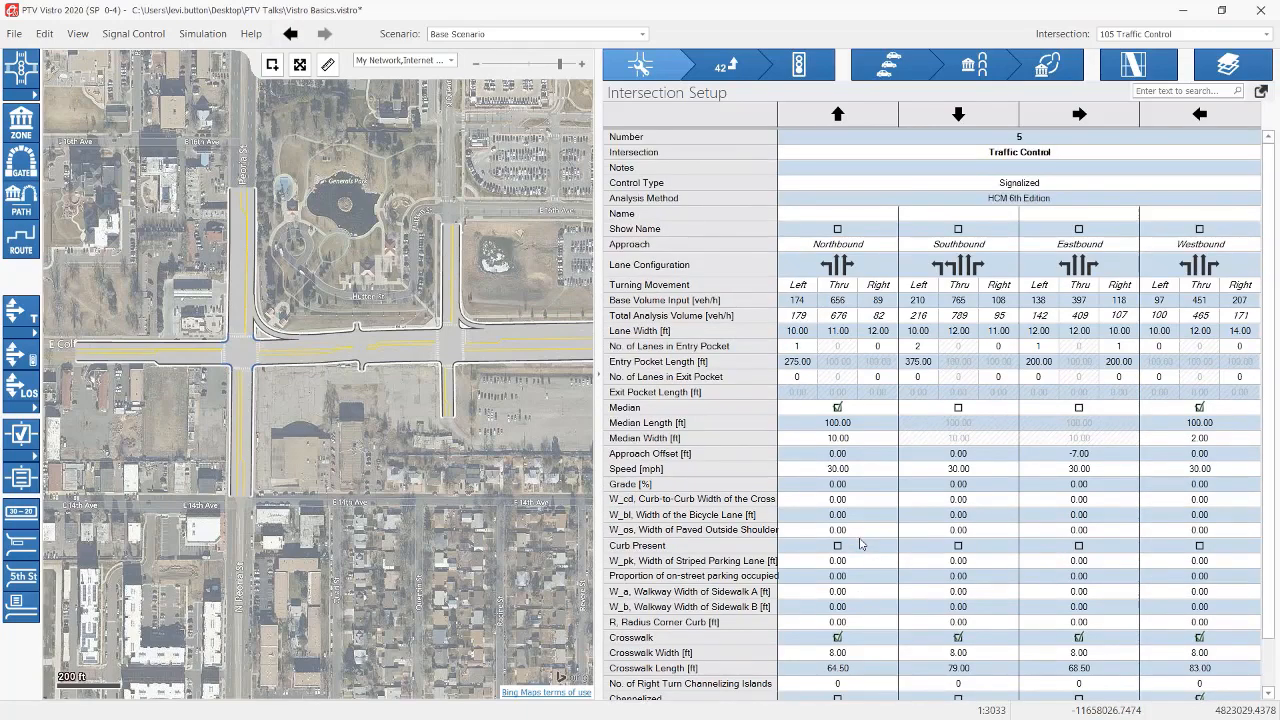
Step: Show the Traffic Control settings of the intersection and examine the lane group calculations and saturation flow adjustment factors
{"action": "left_click", "coordinate": [779, 72]}
{"action": "scroll", "coordinate": [870, 418], "scroll_direction": "down", "scroll_amount": 10}
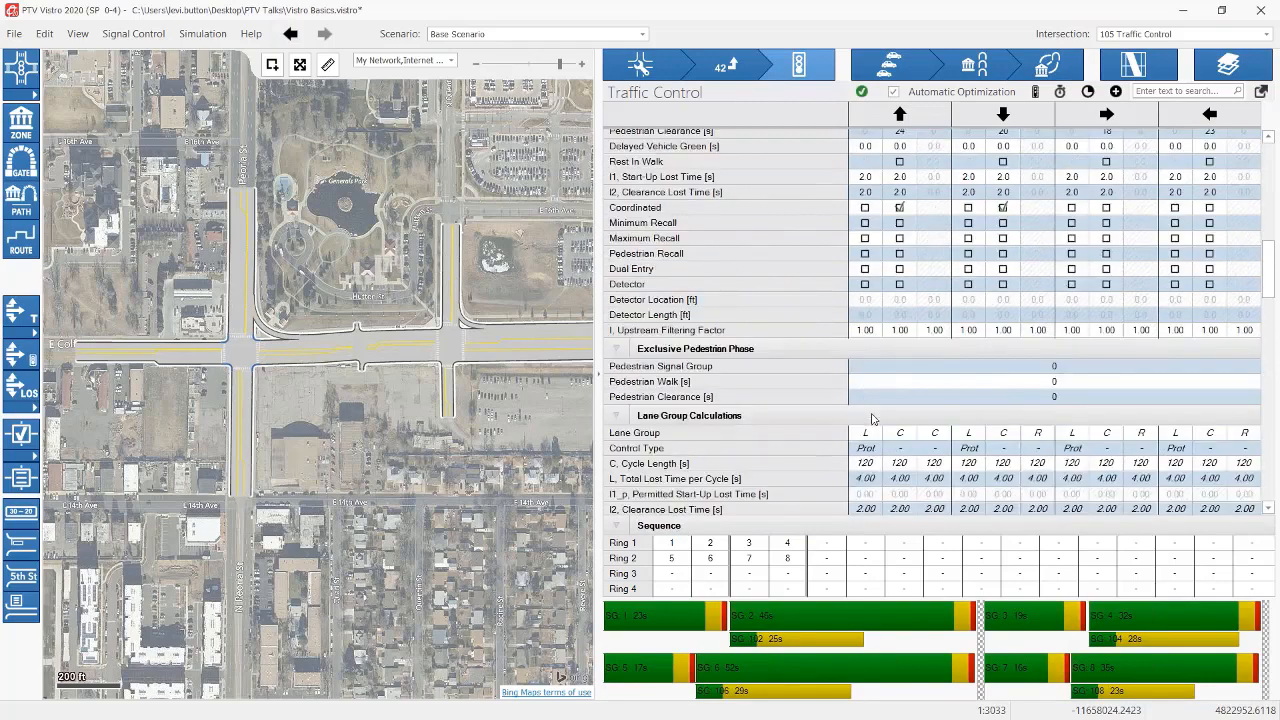
{"action": "scroll", "coordinate": [871, 418], "scroll_direction": "down", "scroll_amount": 8}
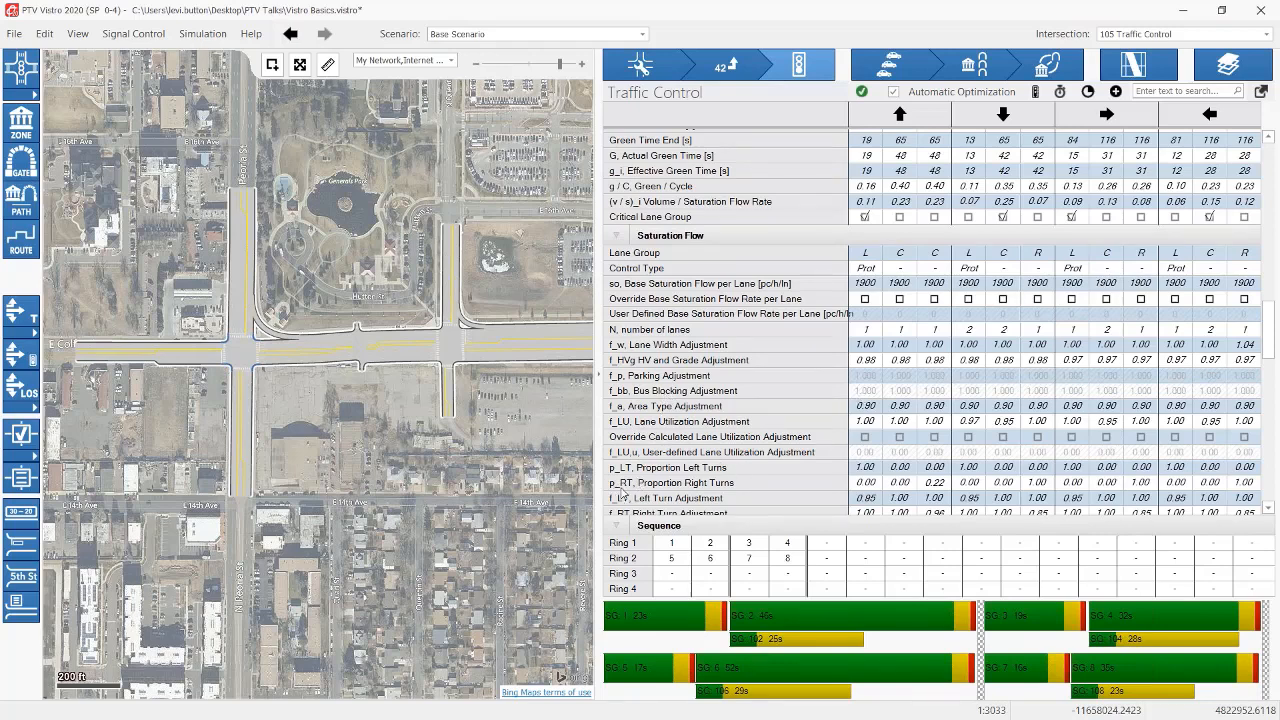
{"action": "scroll", "coordinate": [621, 492], "scroll_direction": "down", "scroll_amount": 3}
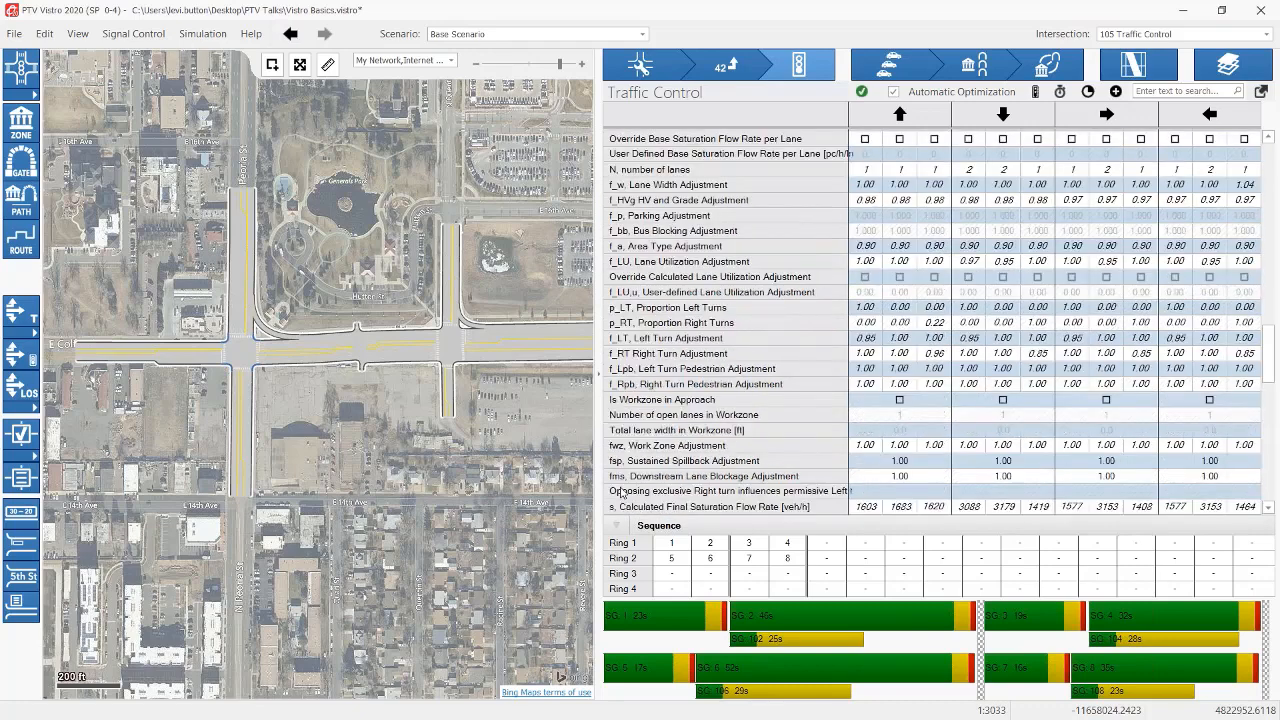